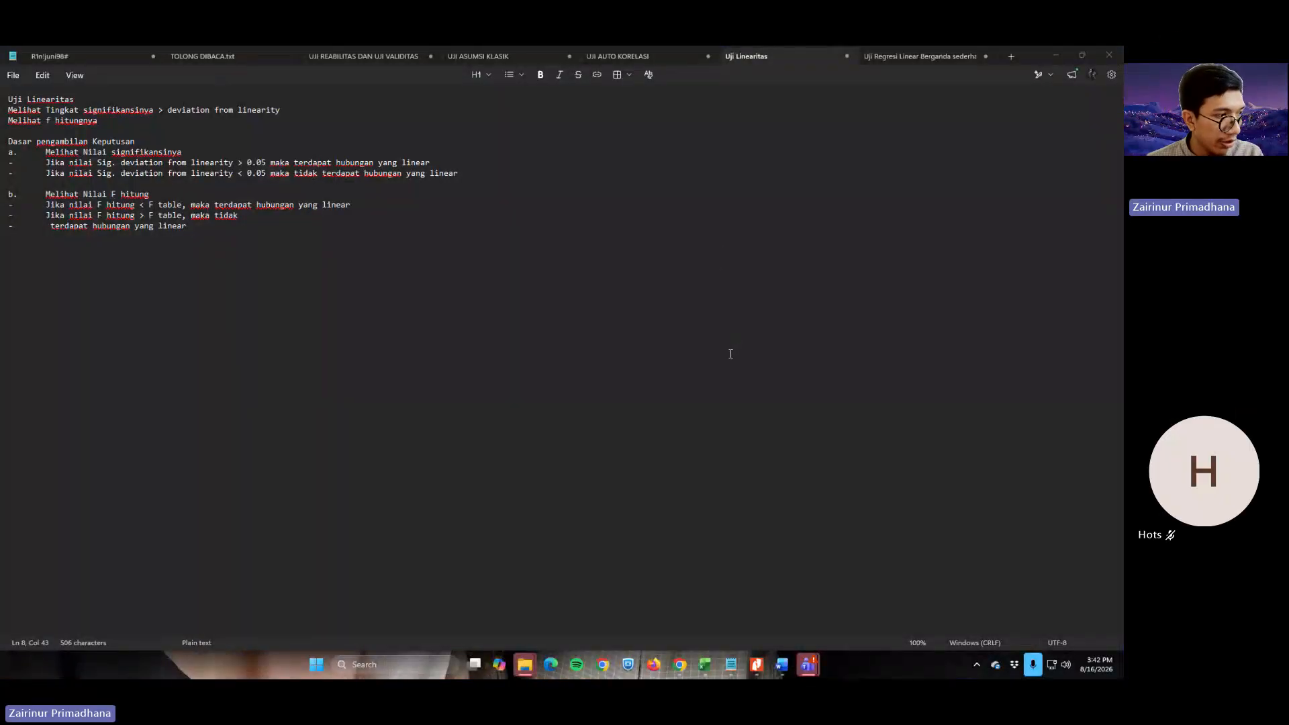
Switch to the Tabulasi Hasil Survey workbook in Excel and review the respondent details and answers on the Kuesioner sheet
{"action": "key", "text": "alt+Tab"}
{"action": "key", "text": "alt+Tab"}
{"action": "key", "text": "alt+Tab"}
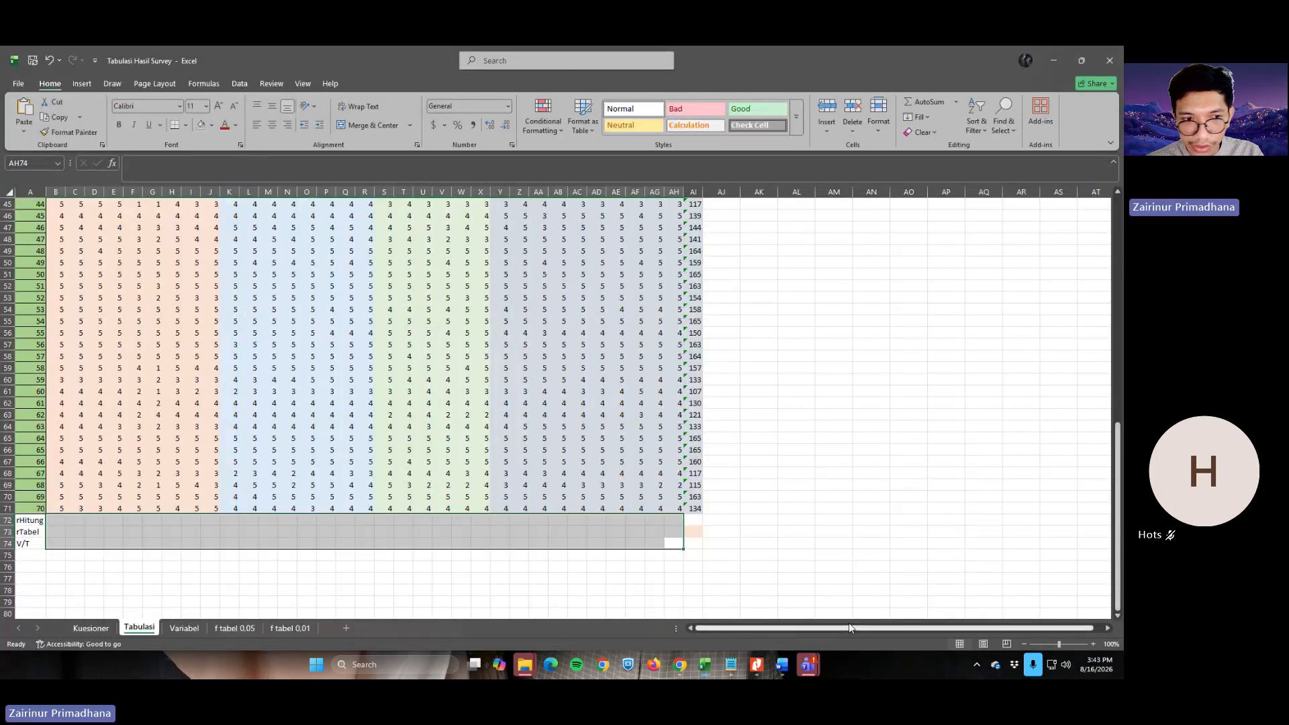
{"action": "left_click", "coordinate": [90, 628]}
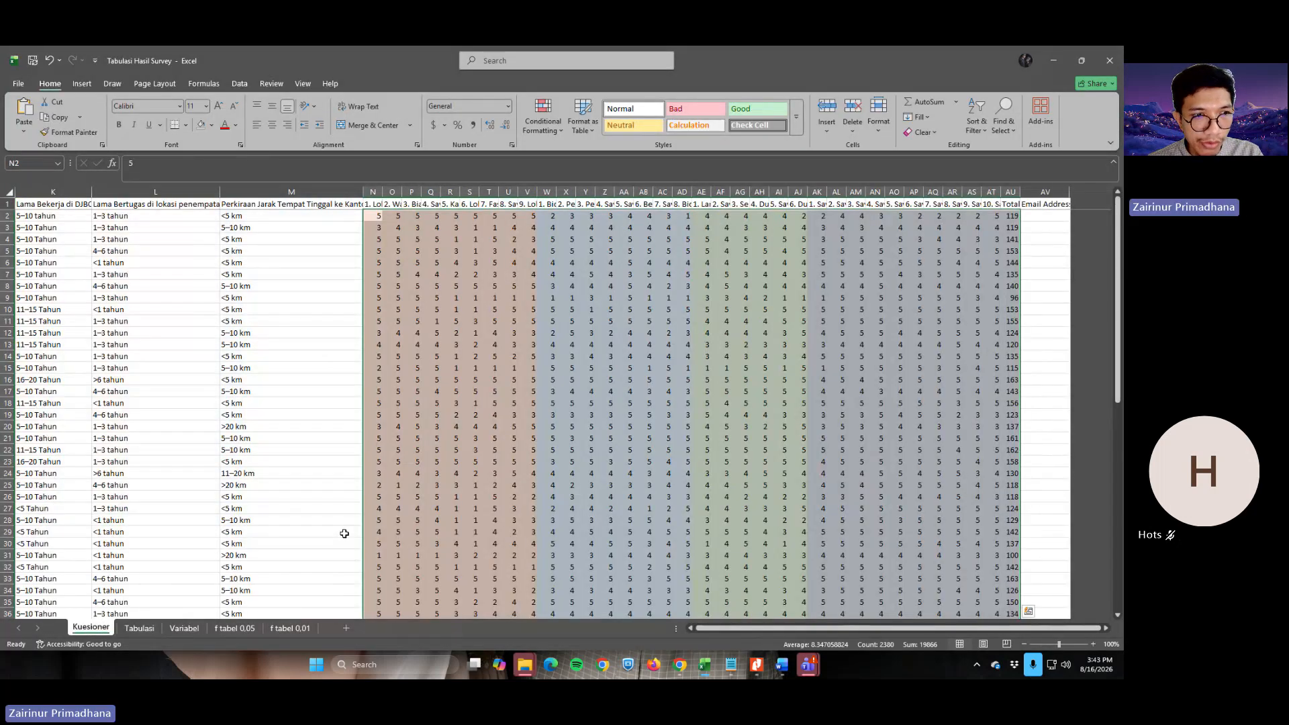
{"action": "left_click", "coordinate": [735, 631]}
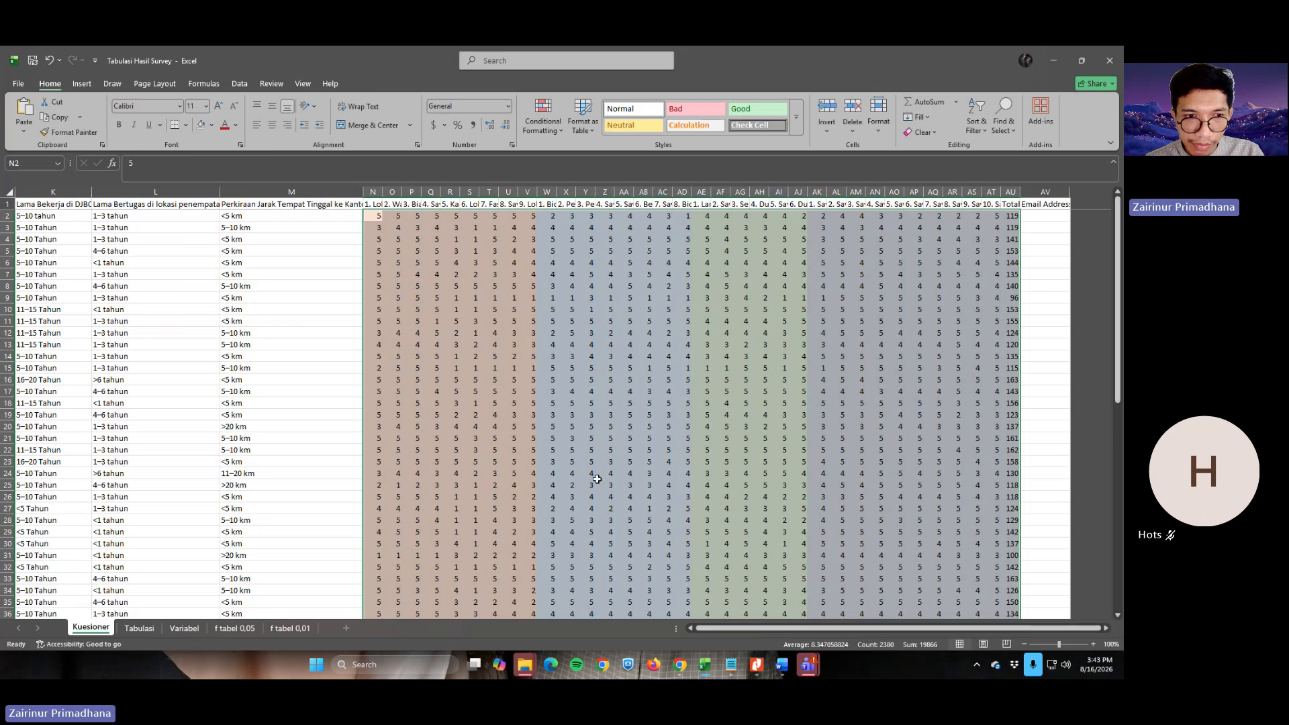
{"action": "left_click", "coordinate": [310, 421]}
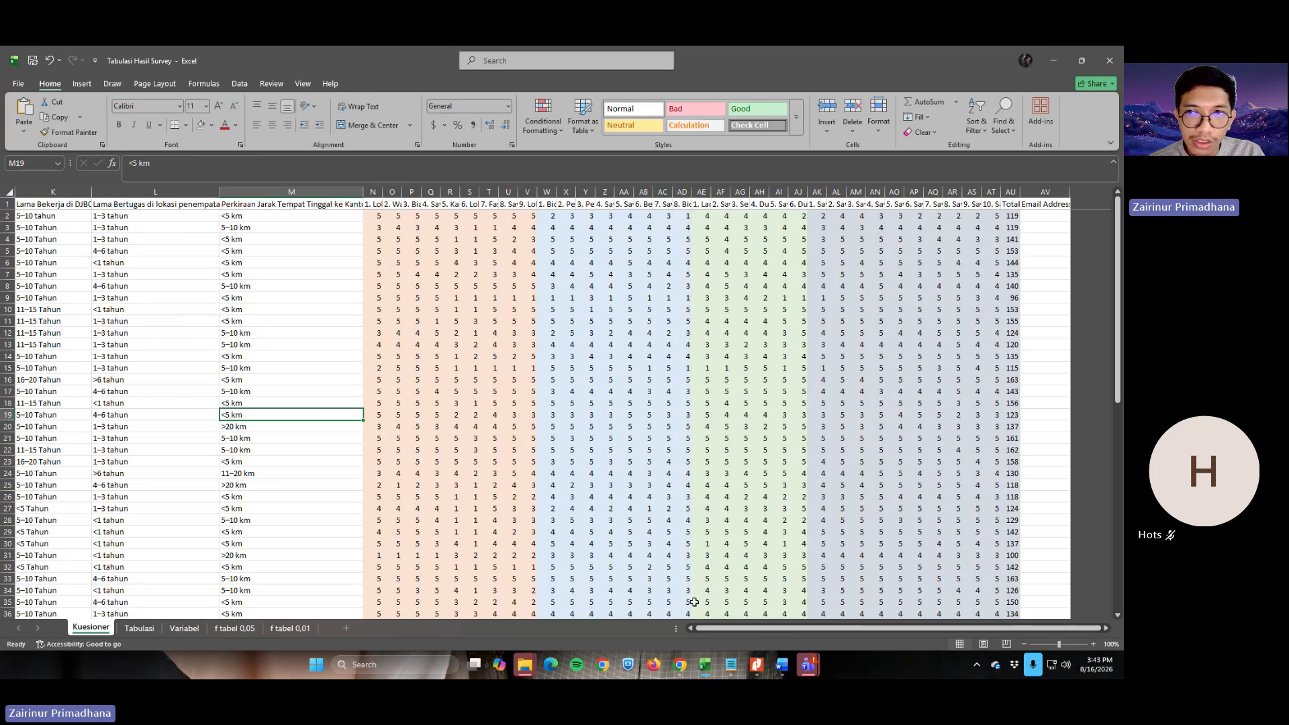
{"action": "left_click_drag", "start_coordinate": [1117, 366], "coordinate": [1117, 526]}
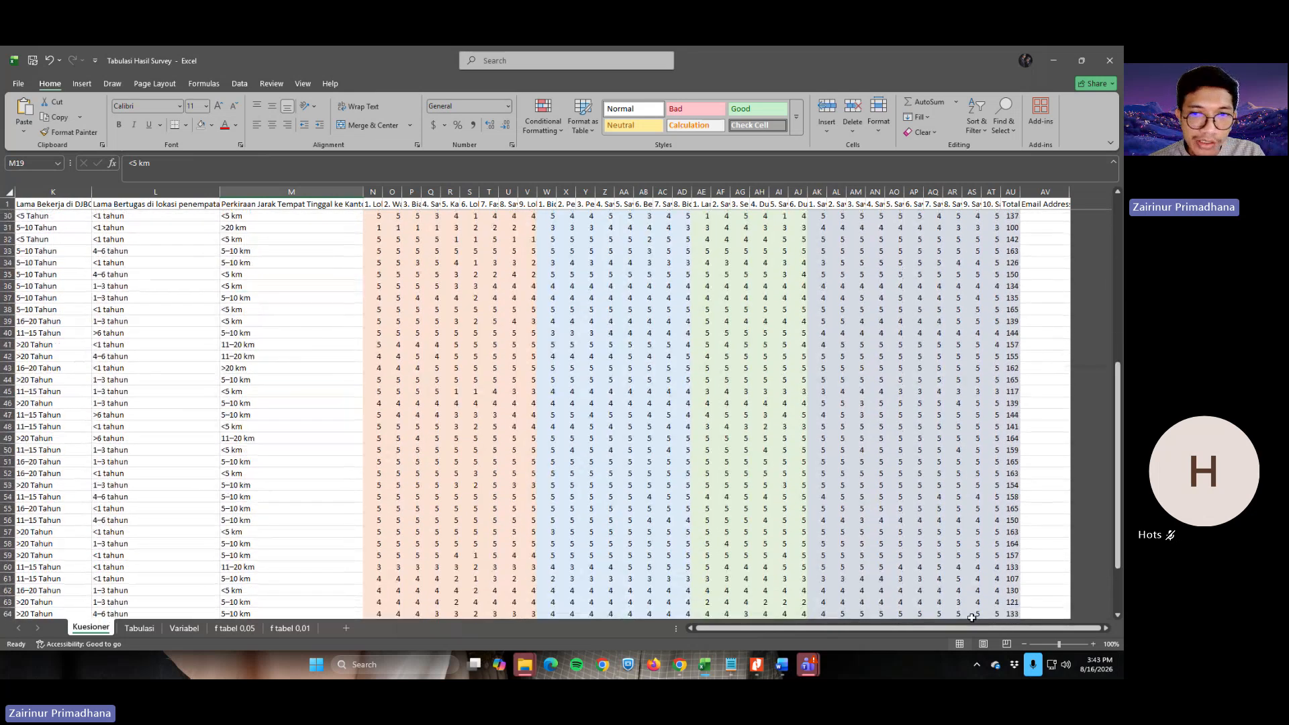
{"action": "left_click_drag", "start_coordinate": [855, 630], "coordinate": [752, 628]}
{"action": "scroll", "coordinate": [631, 505], "scroll_direction": "up", "scroll_amount": 9}
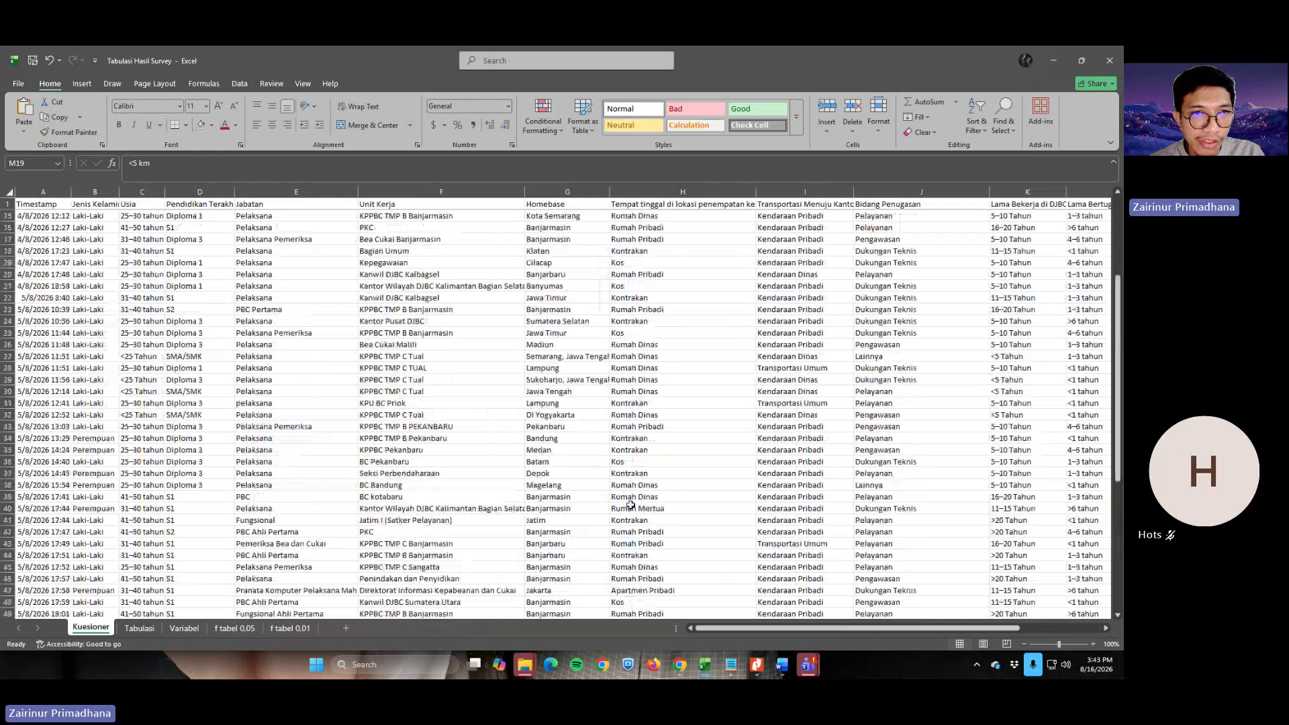
{"action": "scroll", "coordinate": [632, 504], "scroll_direction": "down", "scroll_amount": 12}
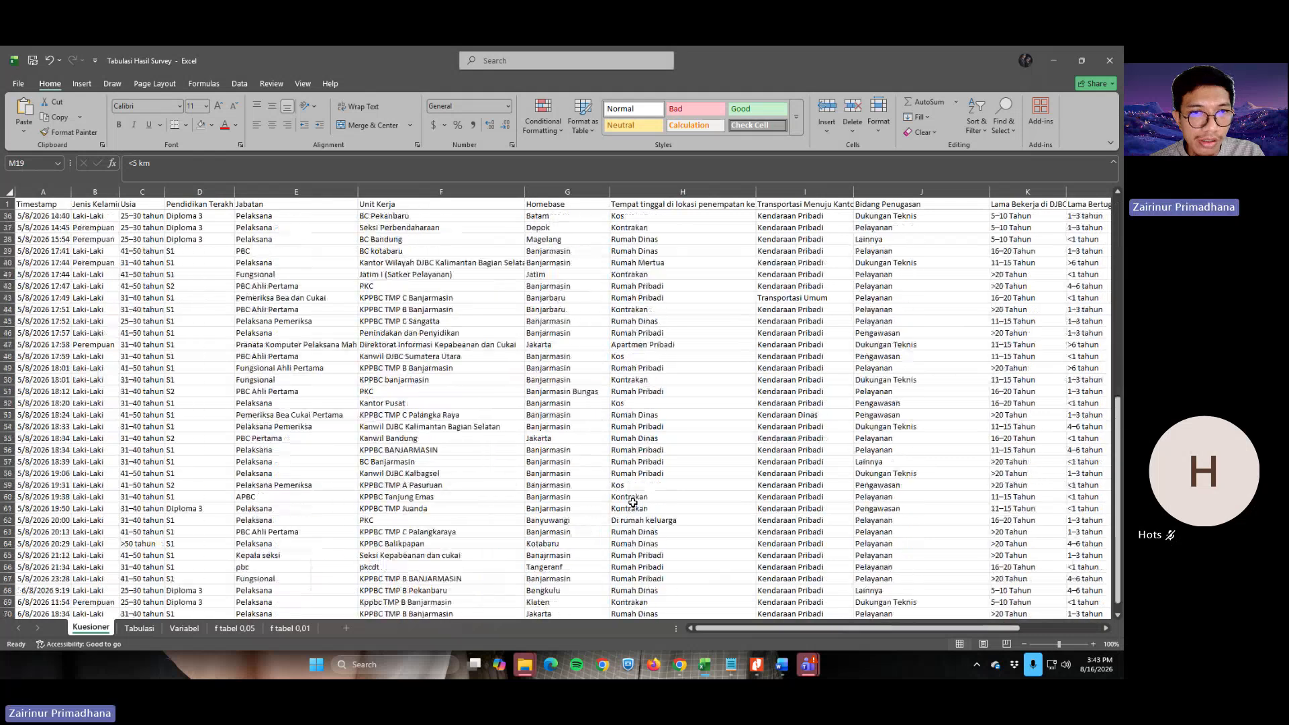
{"action": "scroll", "coordinate": [632, 502], "scroll_direction": "up", "scroll_amount": 12}
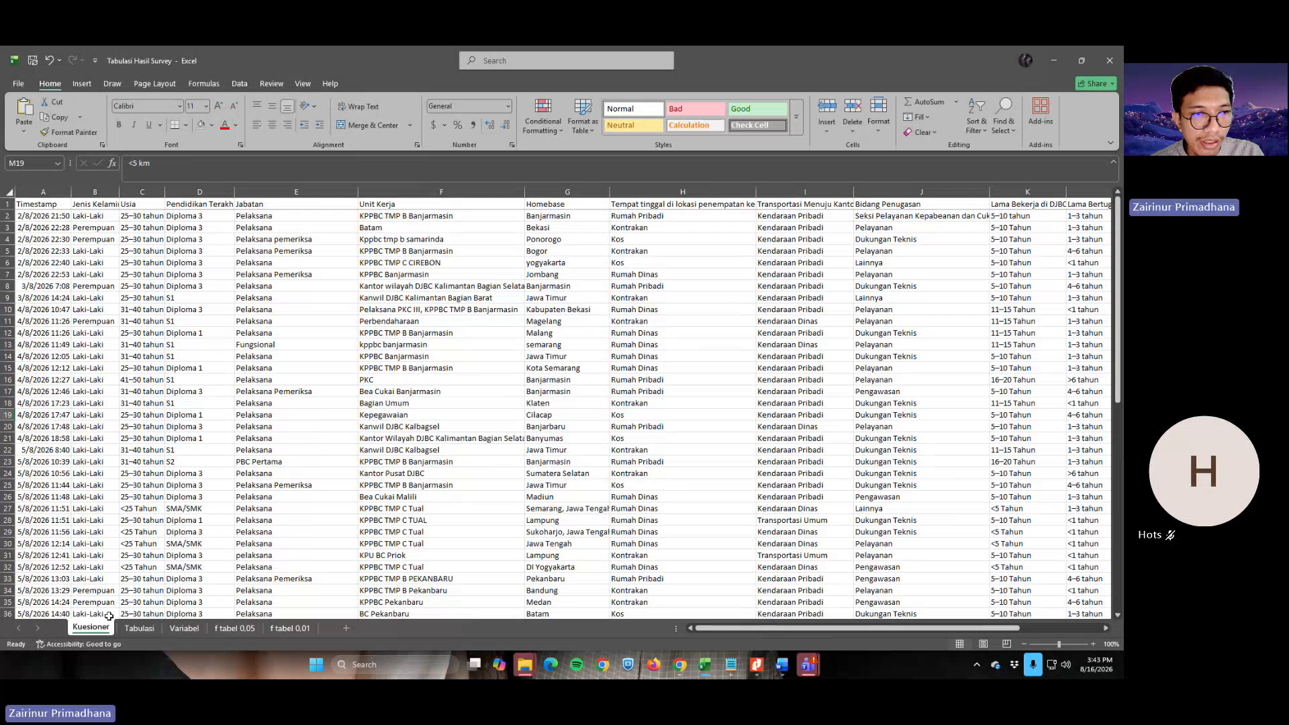
Copy all questionnaire scores and row totals, cells B2 to AI71, from the Tabulasi sheet
{"action": "left_click", "coordinate": [139, 628]}
{"action": "scroll", "coordinate": [569, 581], "scroll_direction": "up", "scroll_amount": 11}
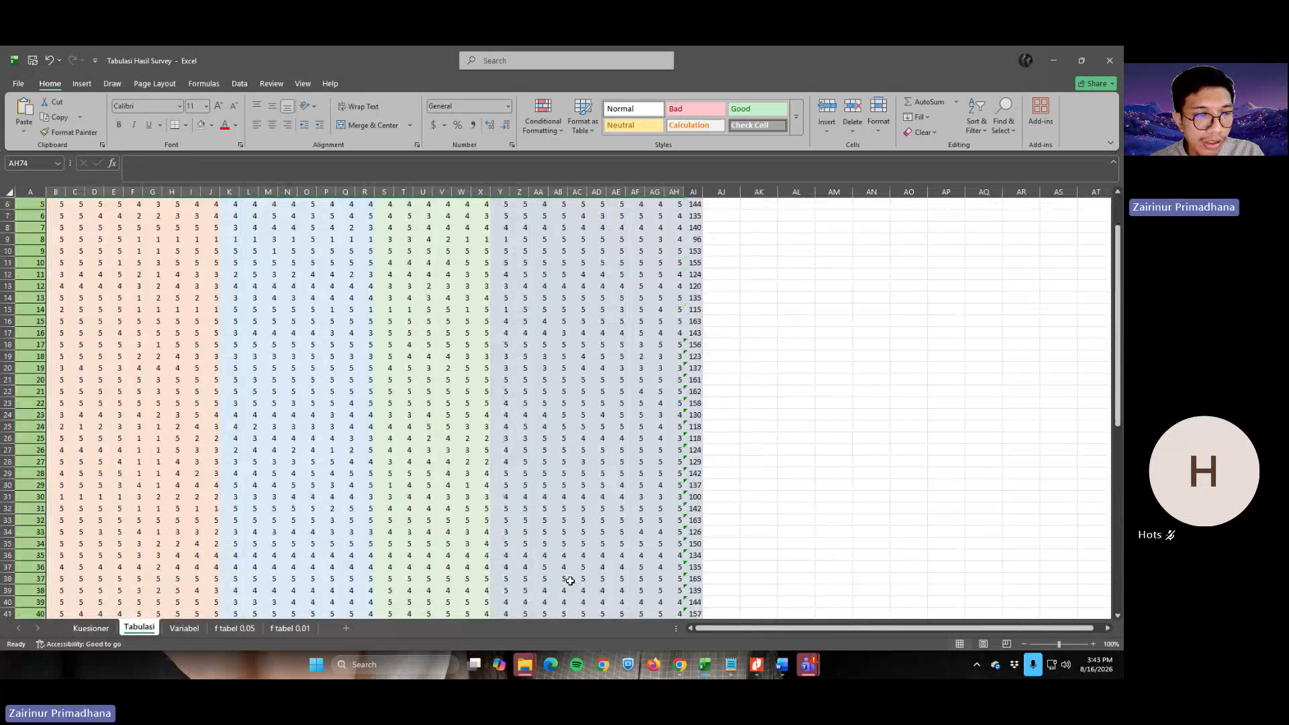
{"action": "scroll", "coordinate": [569, 581], "scroll_direction": "up", "scroll_amount": 2}
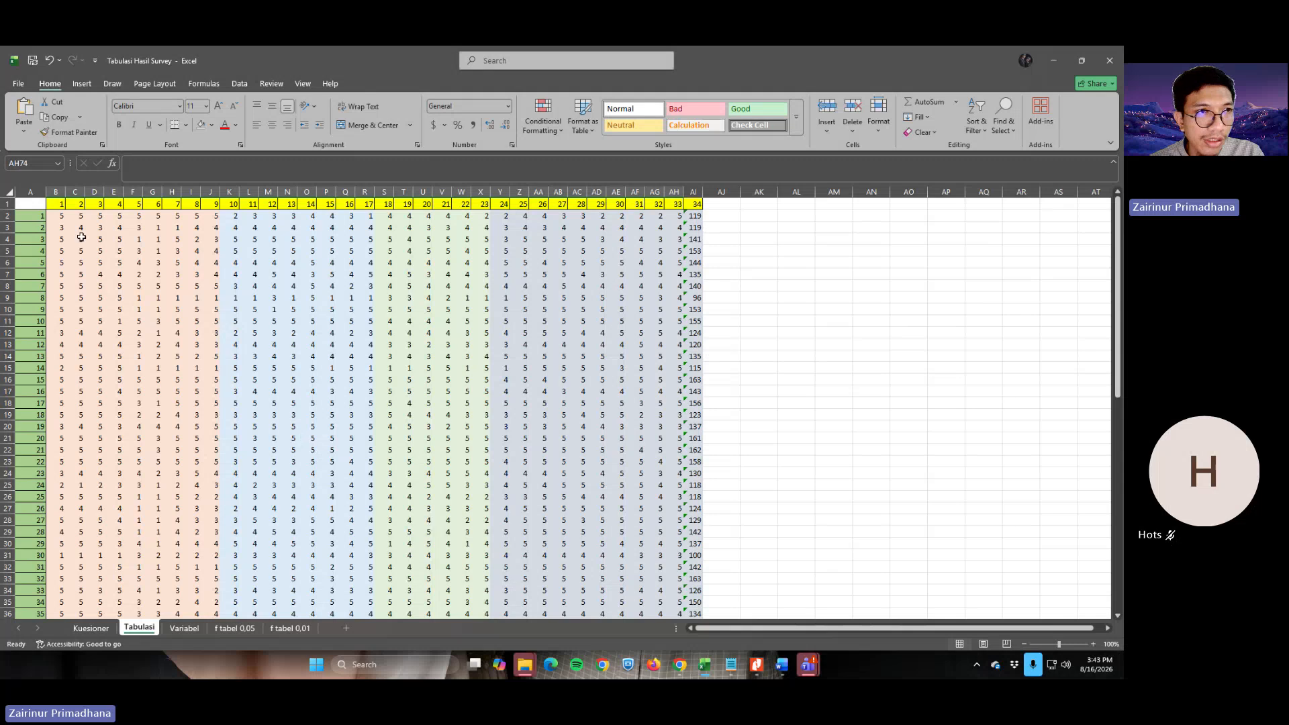
{"action": "left_click_drag", "start_coordinate": [55, 216], "coordinate": [702, 571]}
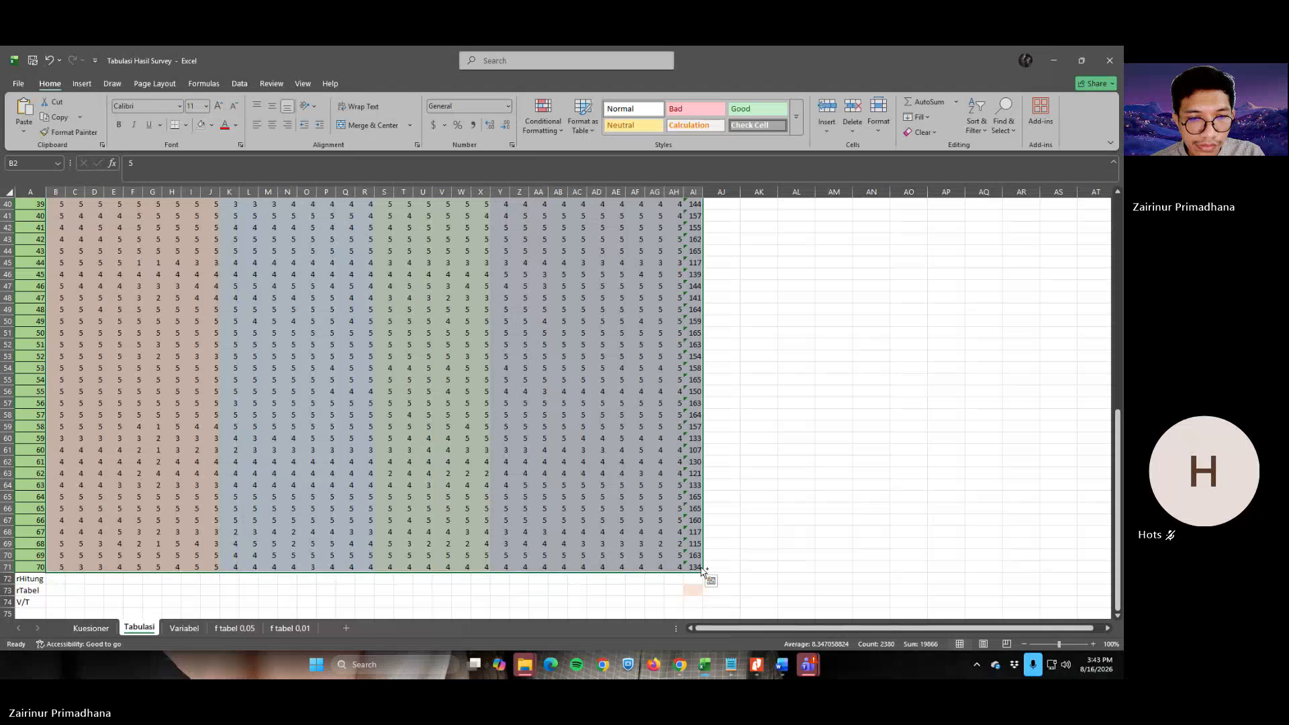
{"action": "key", "text": "ctrl+c"}
Launch IBM SPSS Statistics and dismiss its welcome dialog to reach the empty dataset
{"action": "left_click", "coordinate": [394, 667]}
{"action": "type", "text": "s"}
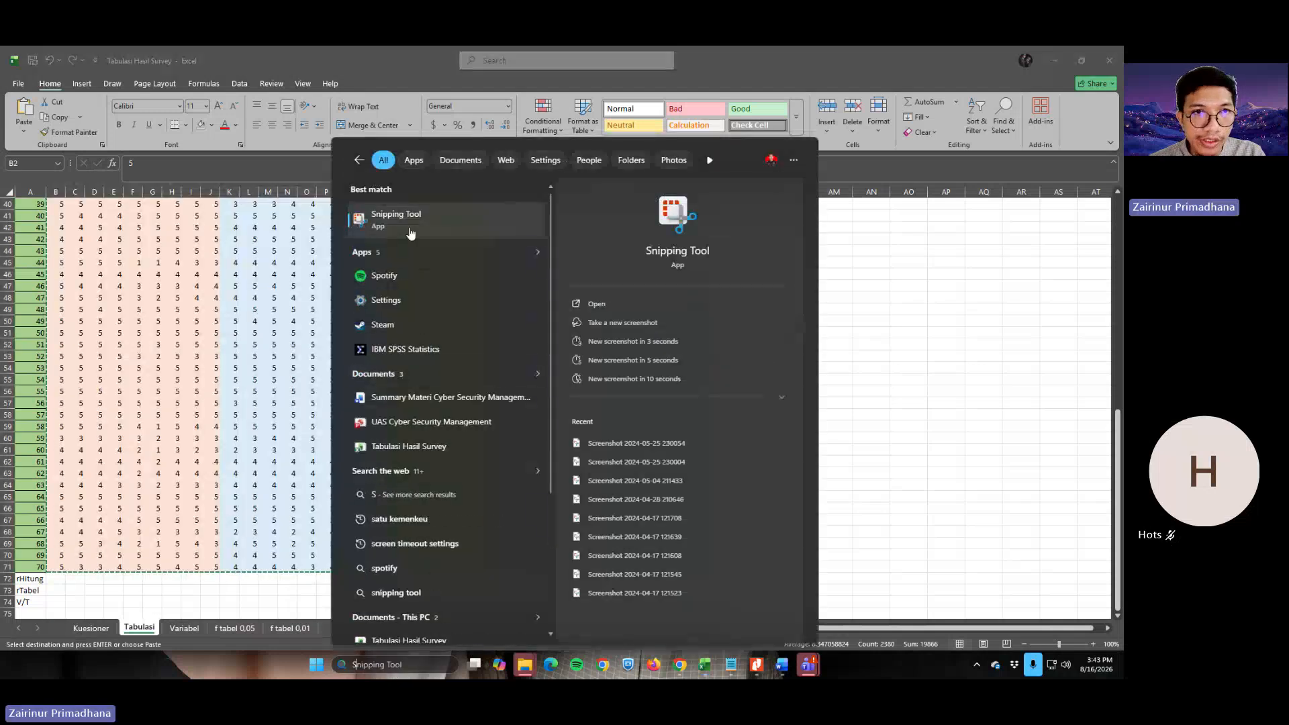
{"action": "left_click", "coordinate": [413, 356]}
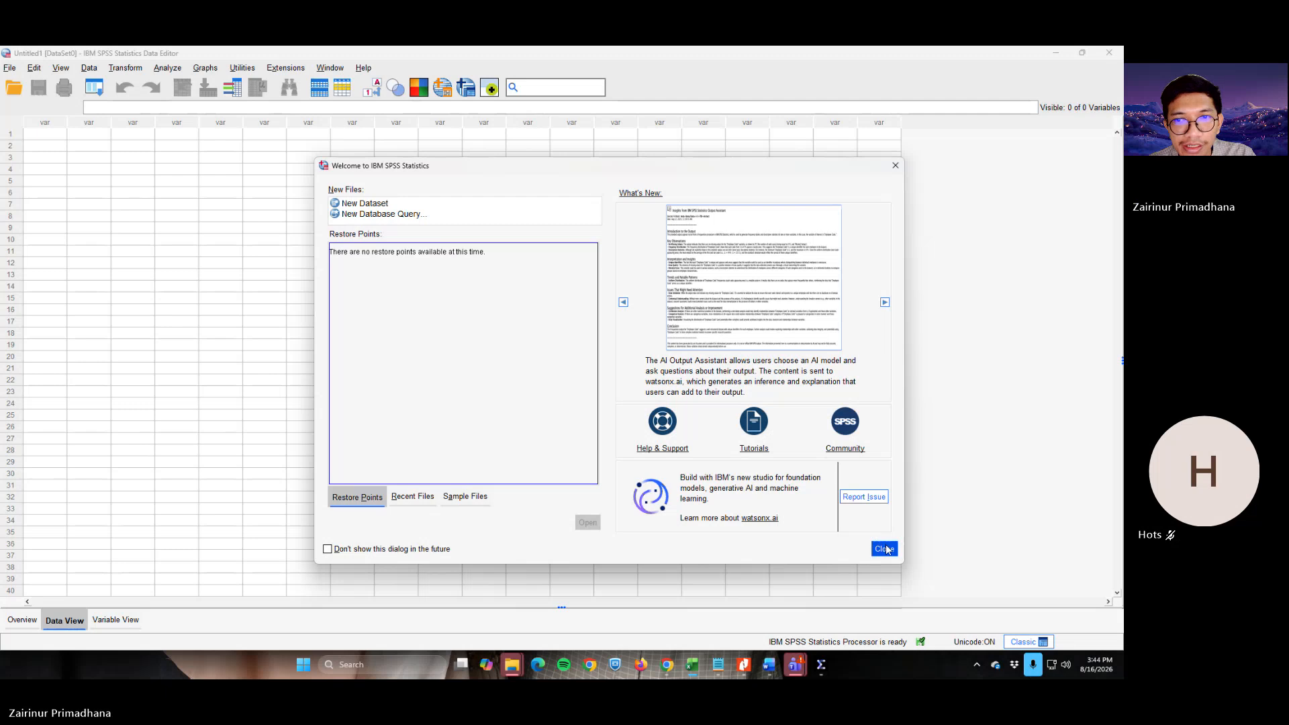
{"action": "left_click", "coordinate": [885, 550]}
Return to the SPSS Data Editor and paste the copied survey scores starting at the first cell of the empty dataset
{"action": "key", "text": "alt+Tab"}
{"action": "key", "text": "alt+Tab"}
{"action": "key", "text": "alt+Tab"}
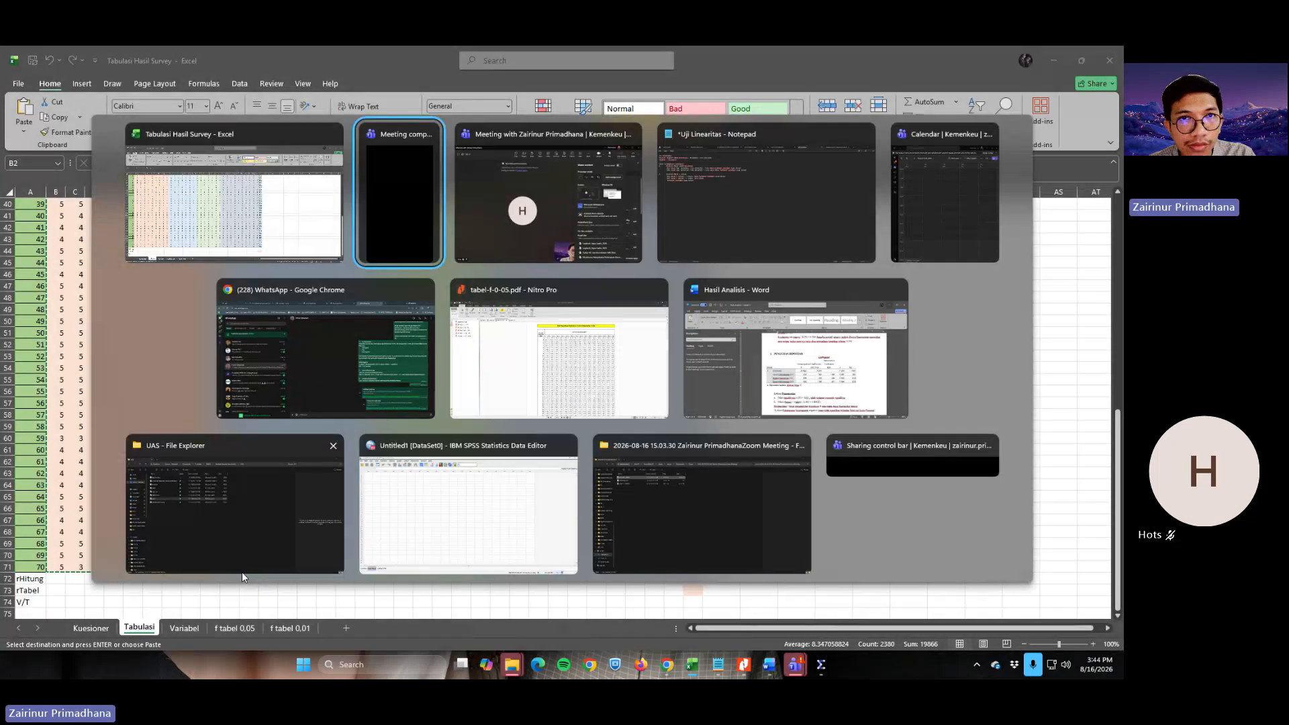
{"action": "key", "text": "alt+Tab"}
{"action": "key", "text": "alt+Tab"}
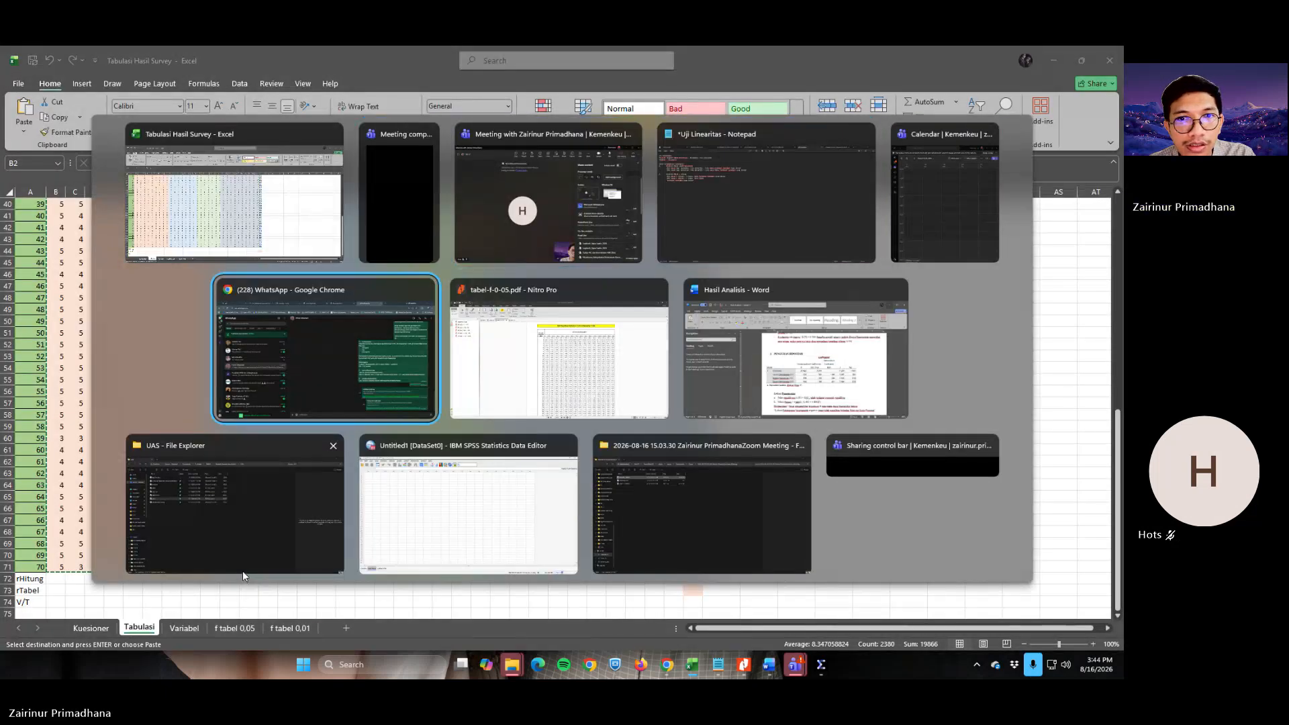
{"action": "key", "text": "alt+Tab"}
{"action": "key", "text": "alt+Tab"}
{"action": "key", "text": "alt+Tab"}
{"action": "key", "text": "alt+Tab"}
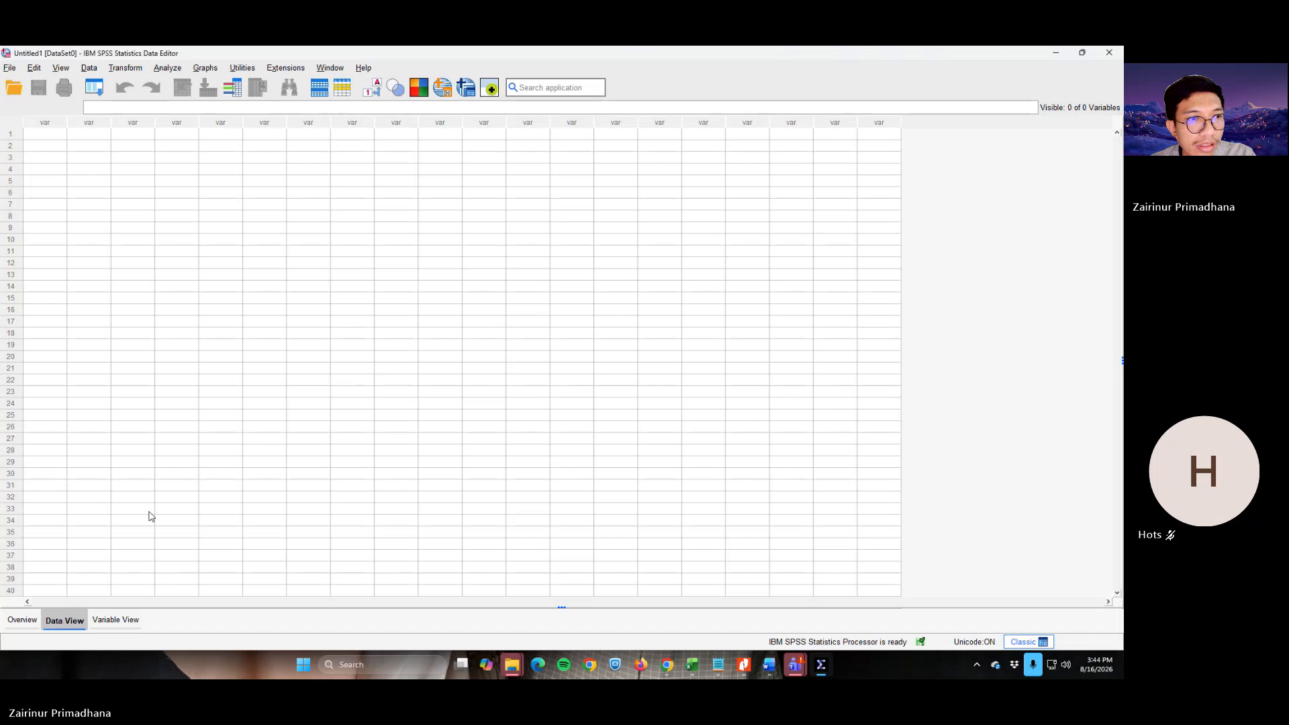
{"action": "left_click", "coordinate": [52, 136]}
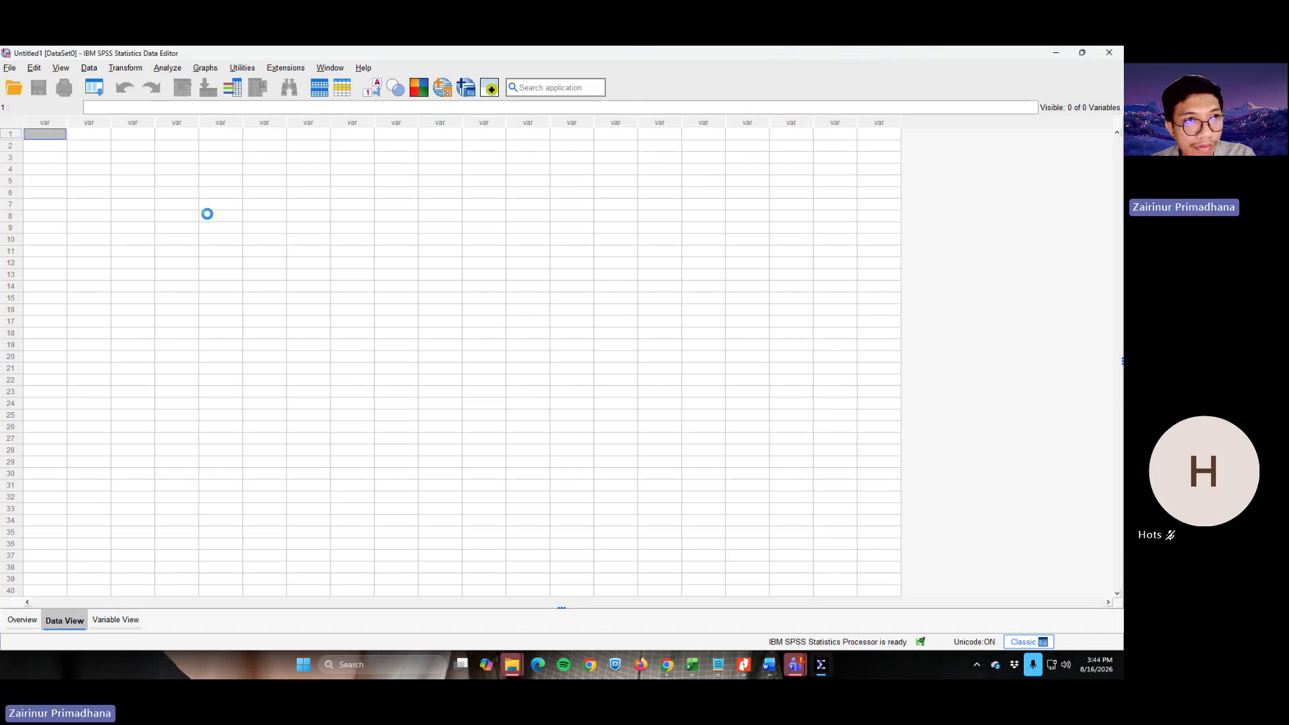
{"action": "key", "text": "ctrl+v"}
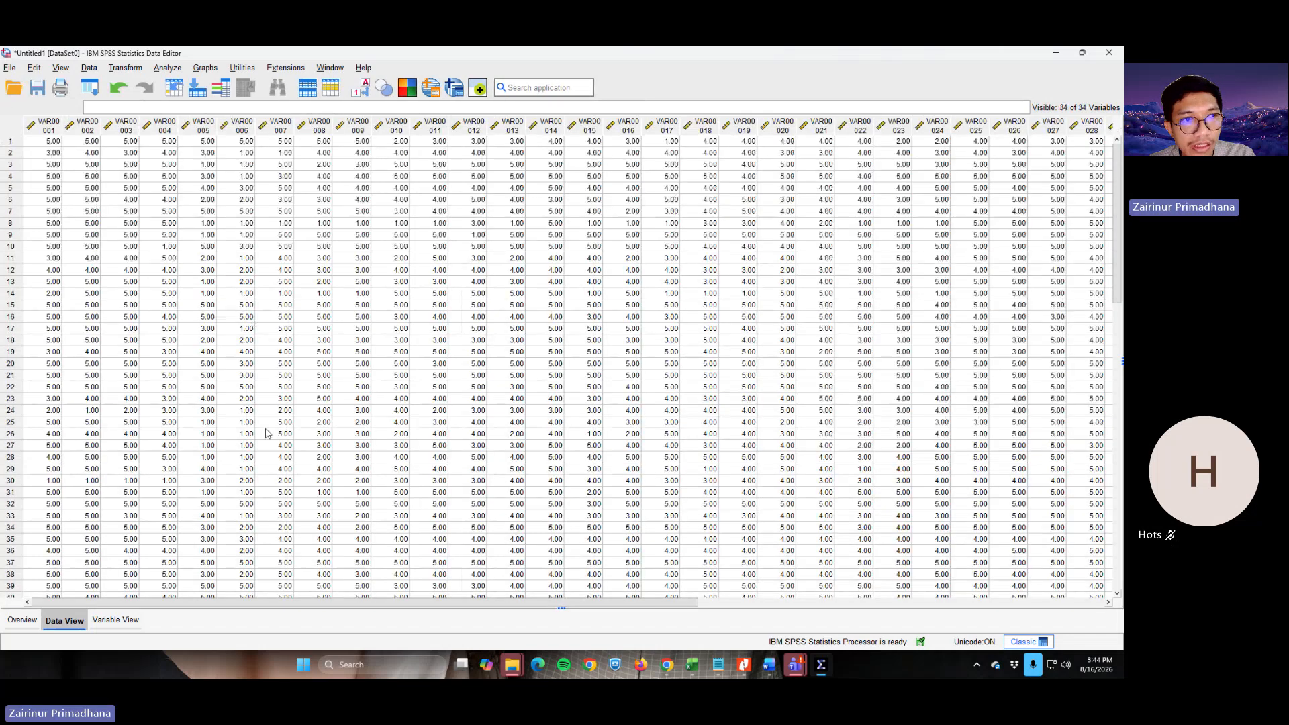
Replace VAR000 with X in all variable names, and rename the last variable to Total
{"action": "left_click", "coordinate": [116, 620]}
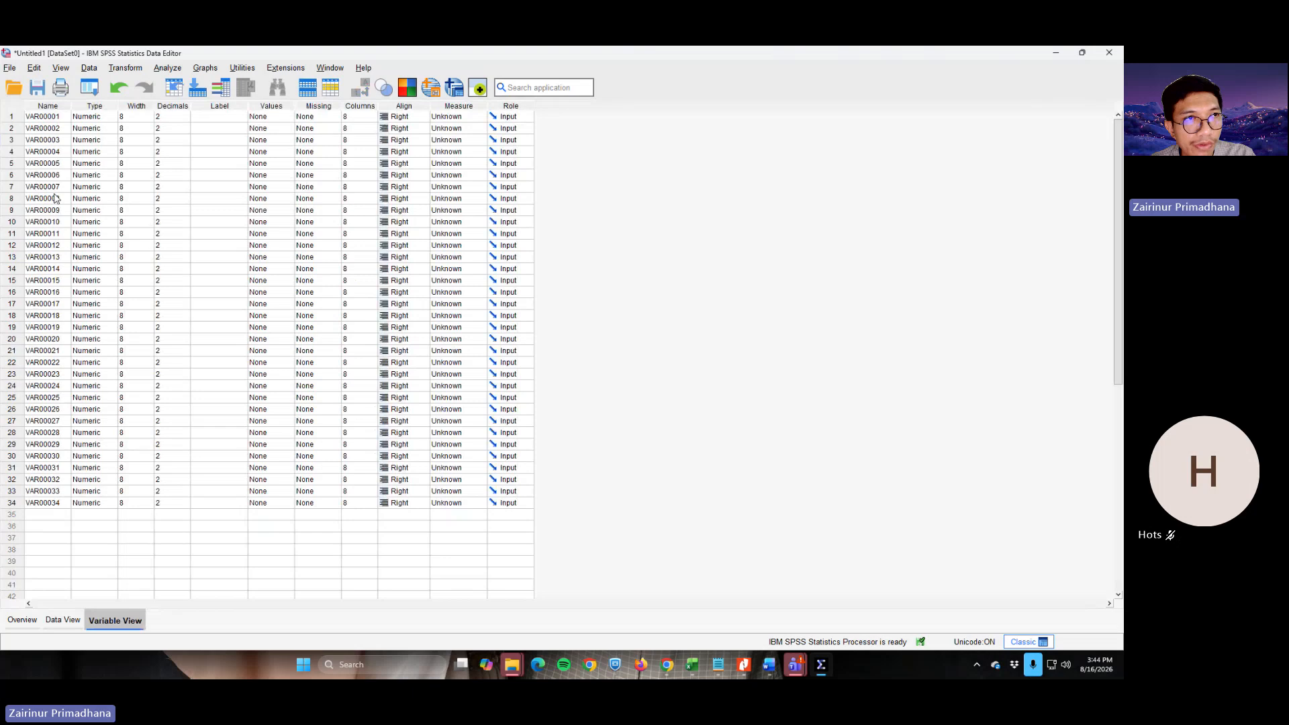
{"action": "left_click", "coordinate": [51, 154]}
{"action": "left_click", "coordinate": [53, 106]}
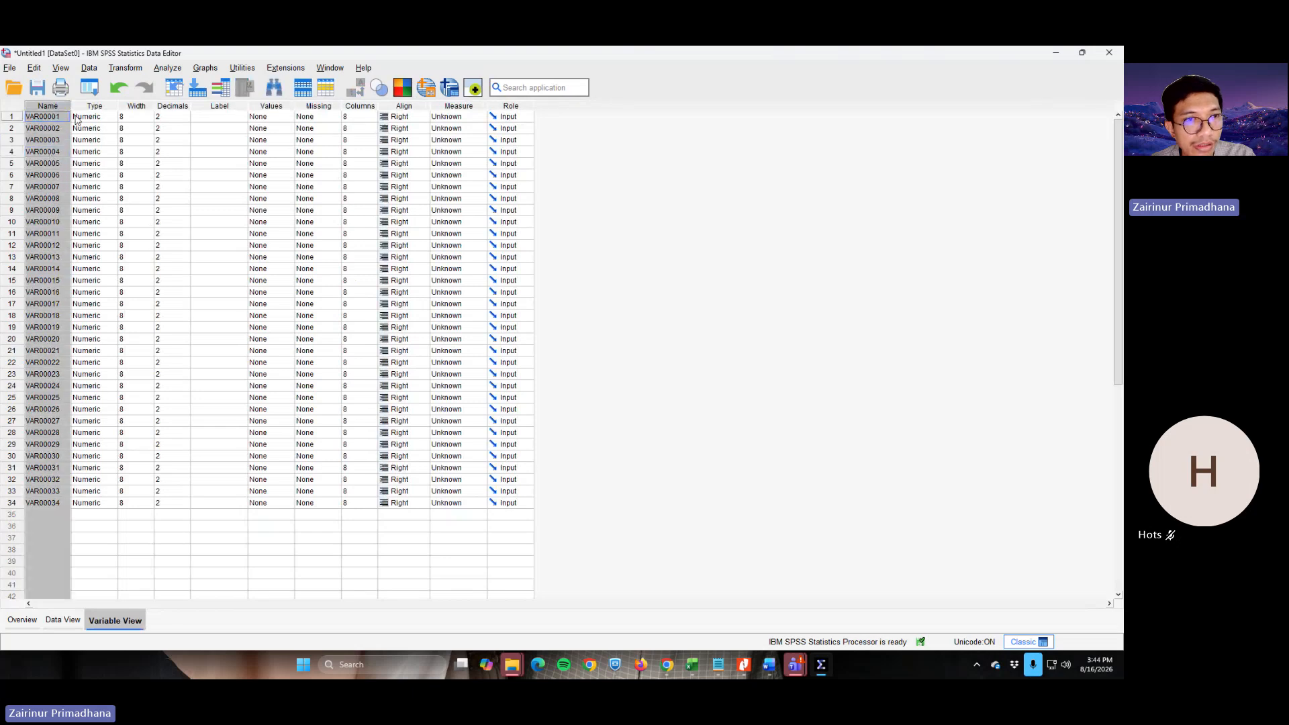
{"action": "key", "text": "ctrl+f"}
{"action": "left_click", "coordinate": [455, 296]}
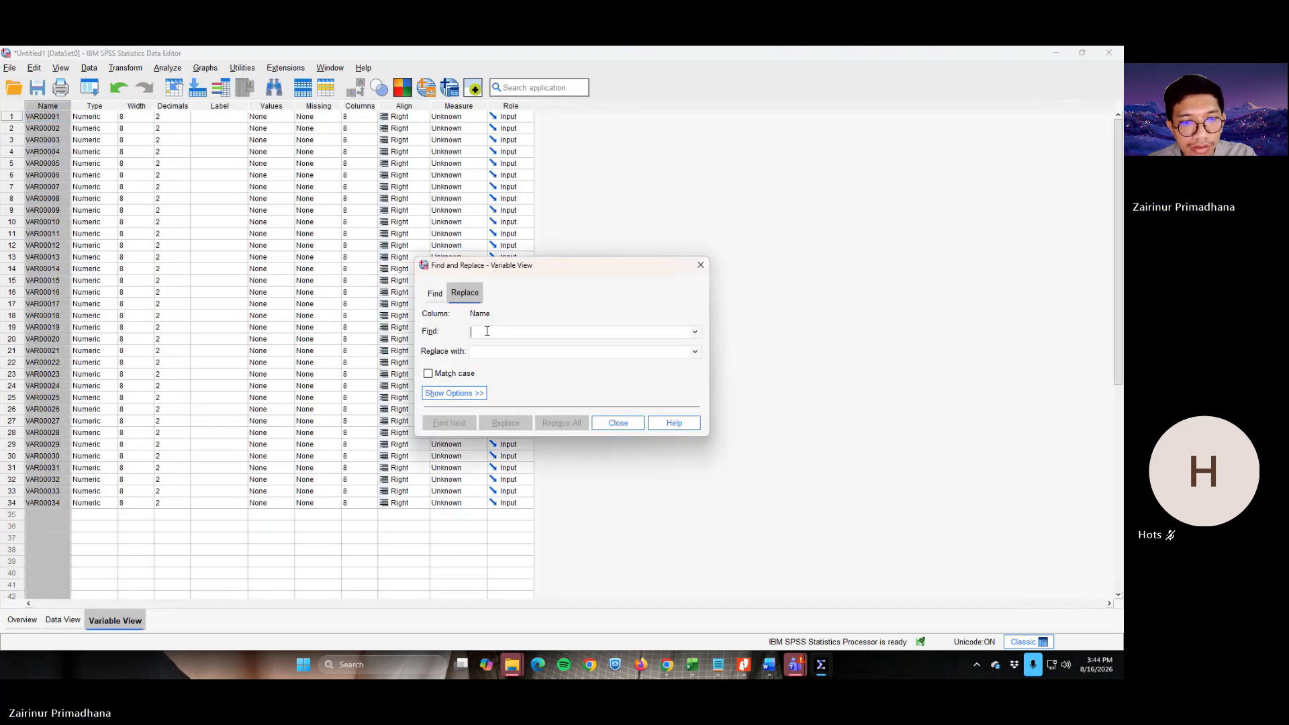
{"action": "type", "text": "VAR00"}
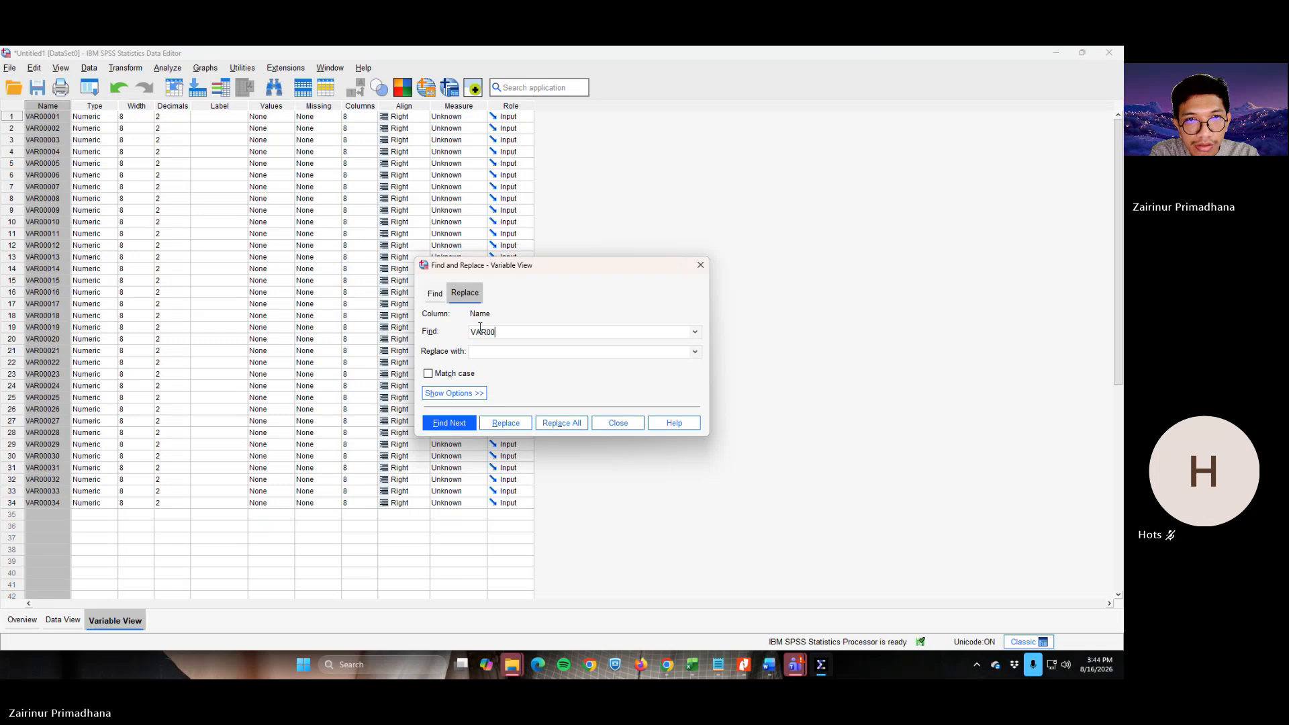
{"action": "type", "text": "0"}
{"action": "type", "text": "X"}
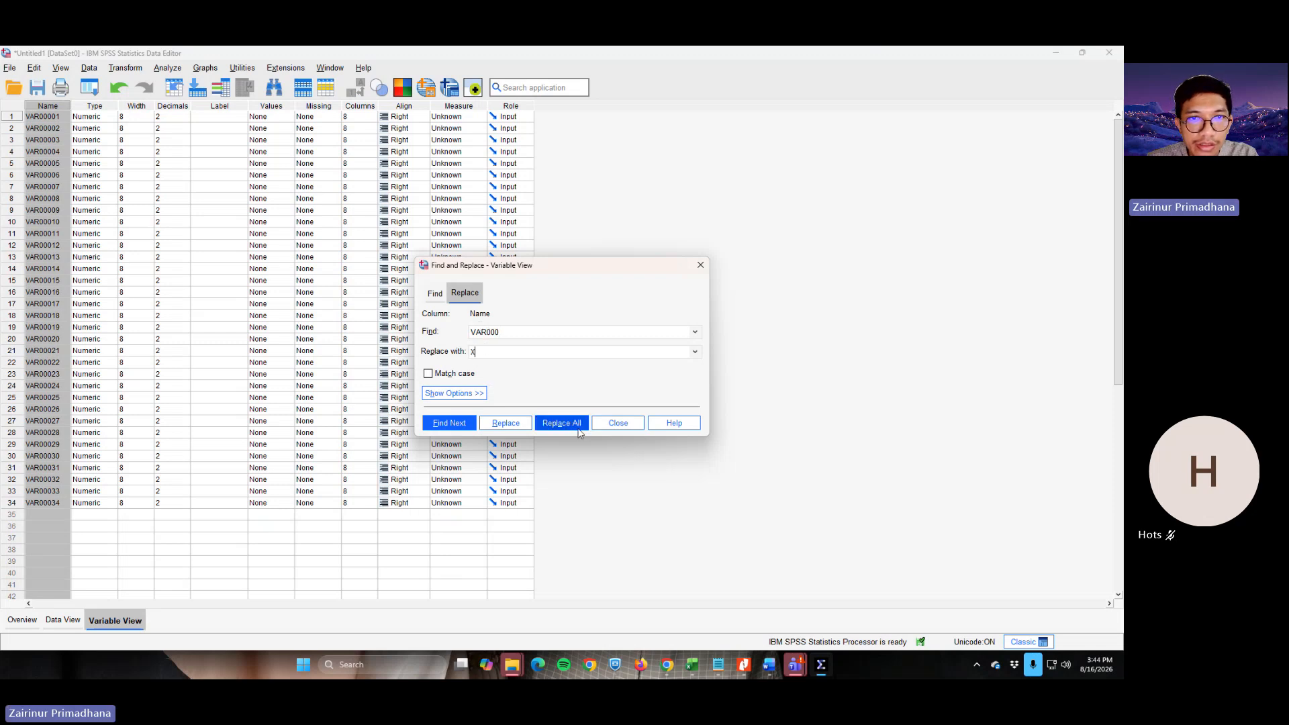
{"action": "left_click", "coordinate": [562, 423]}
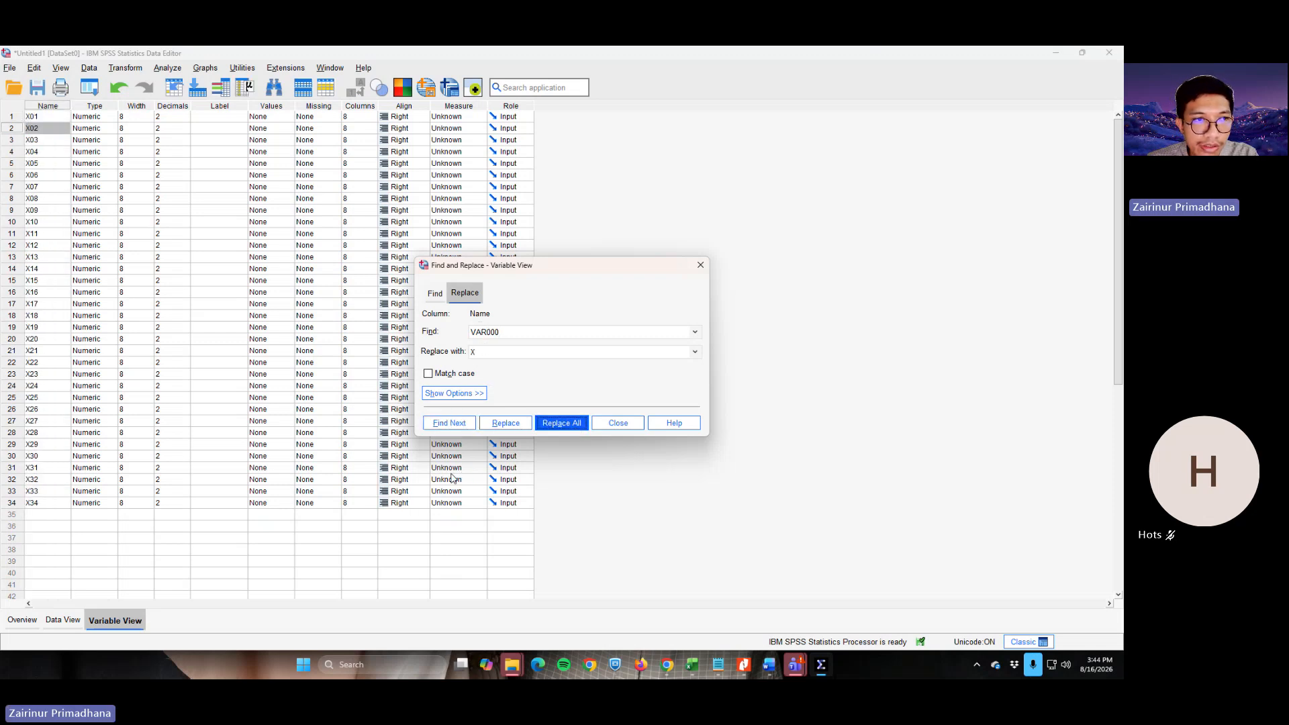
{"action": "left_click", "coordinate": [616, 423]}
{"action": "type", "text": "Total"}
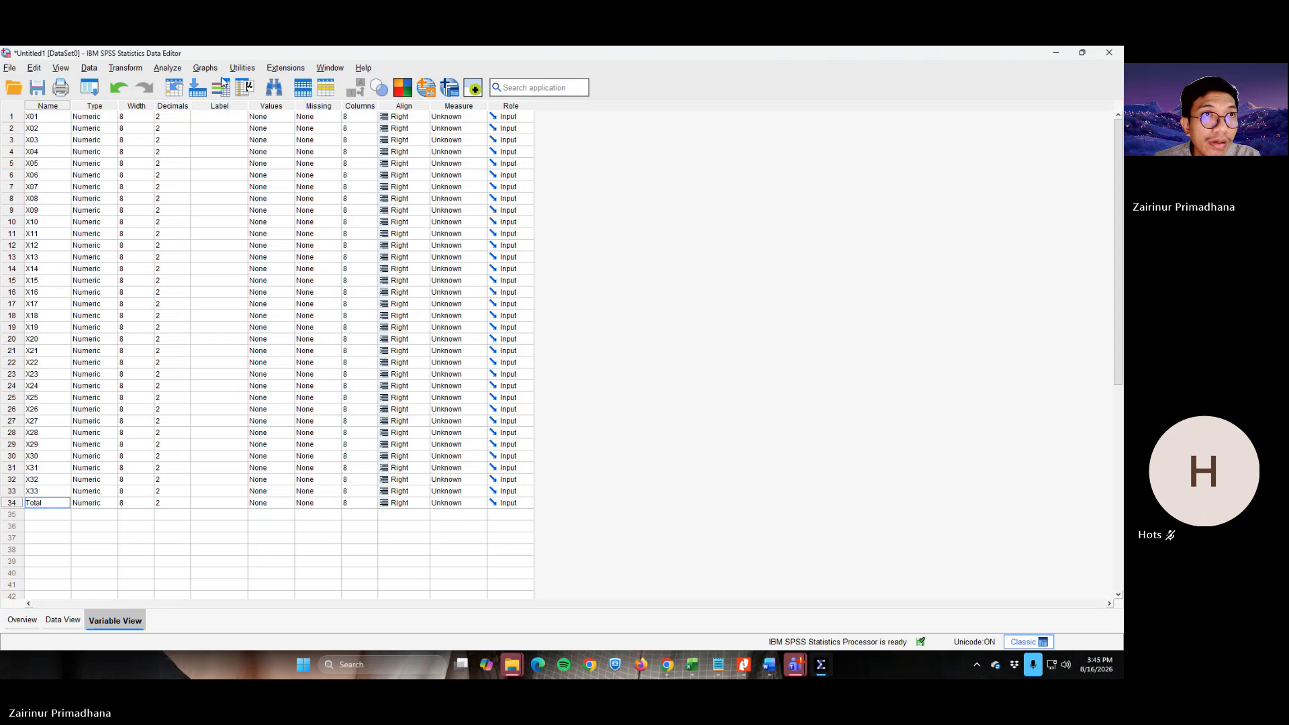
Run a bivariate Pearson correlation with two-tailed significance on all variables, X01 to X33 and Total, keeping the default options
{"action": "left_click", "coordinate": [167, 68]}
{"action": "mouse_move", "coordinate": [219, 166]}
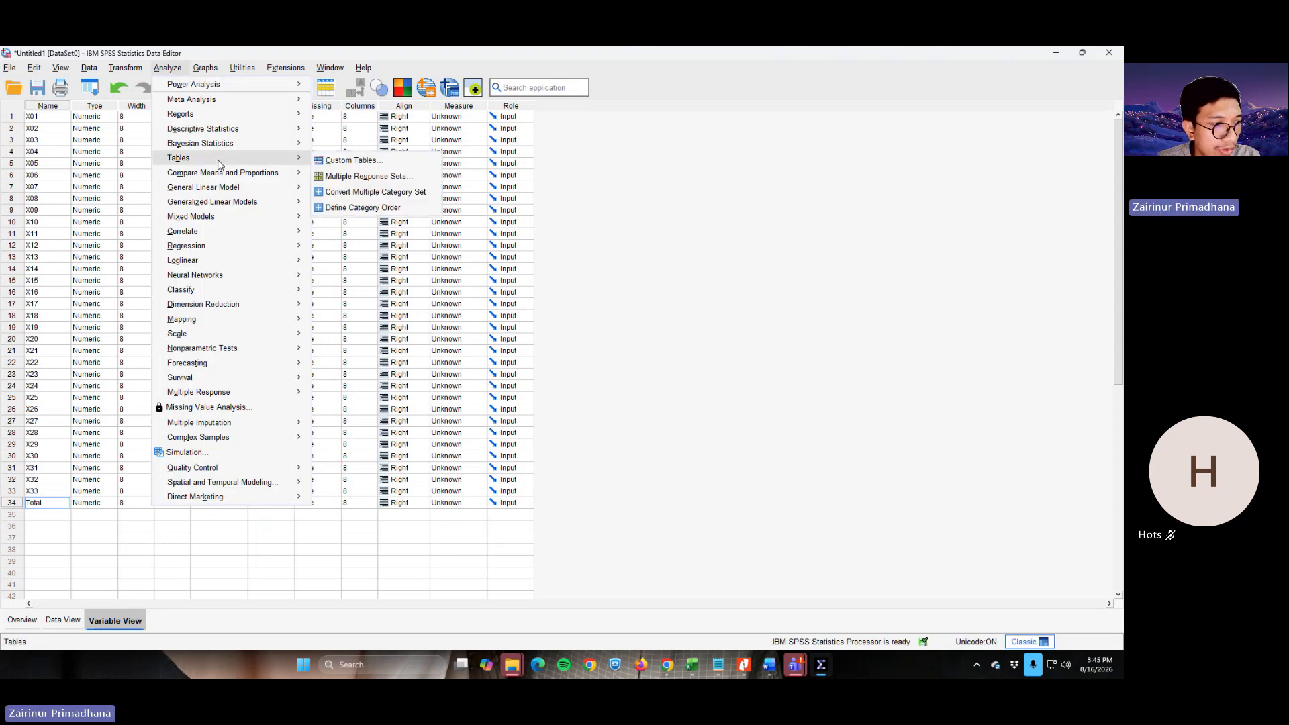
{"action": "mouse_move", "coordinate": [222, 231]}
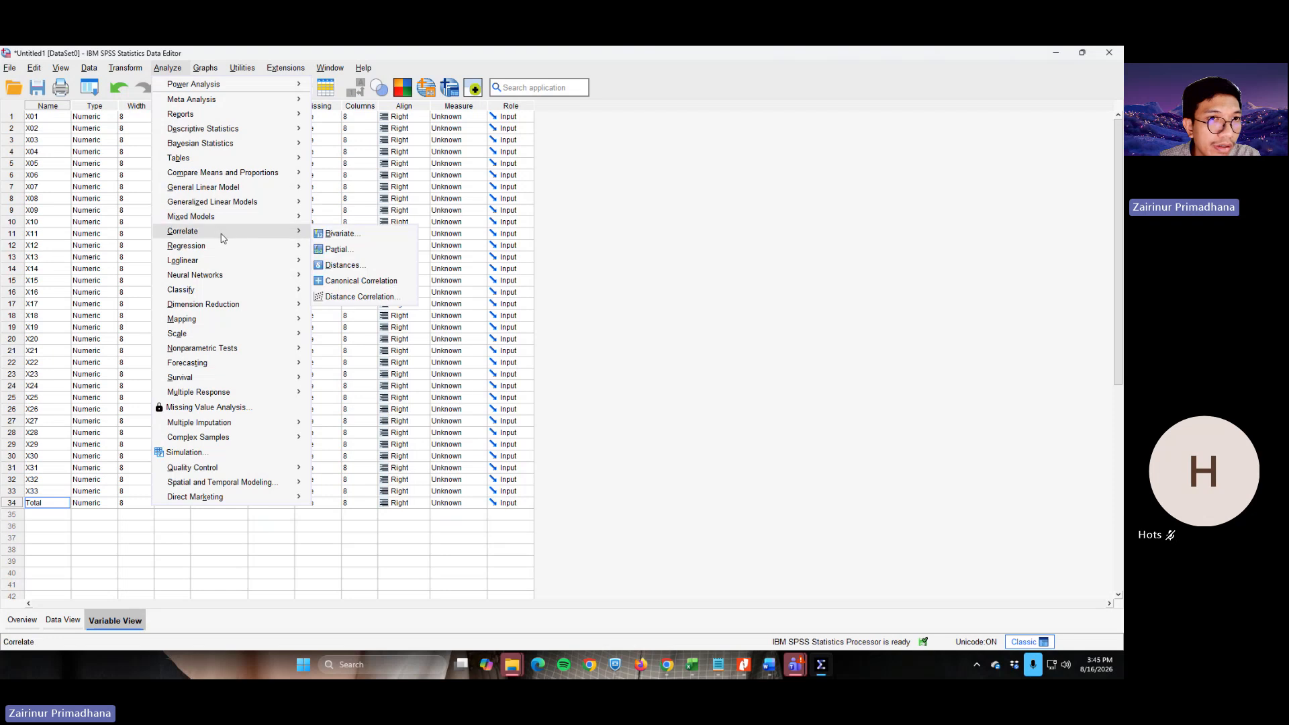
{"action": "left_click", "coordinate": [335, 235]}
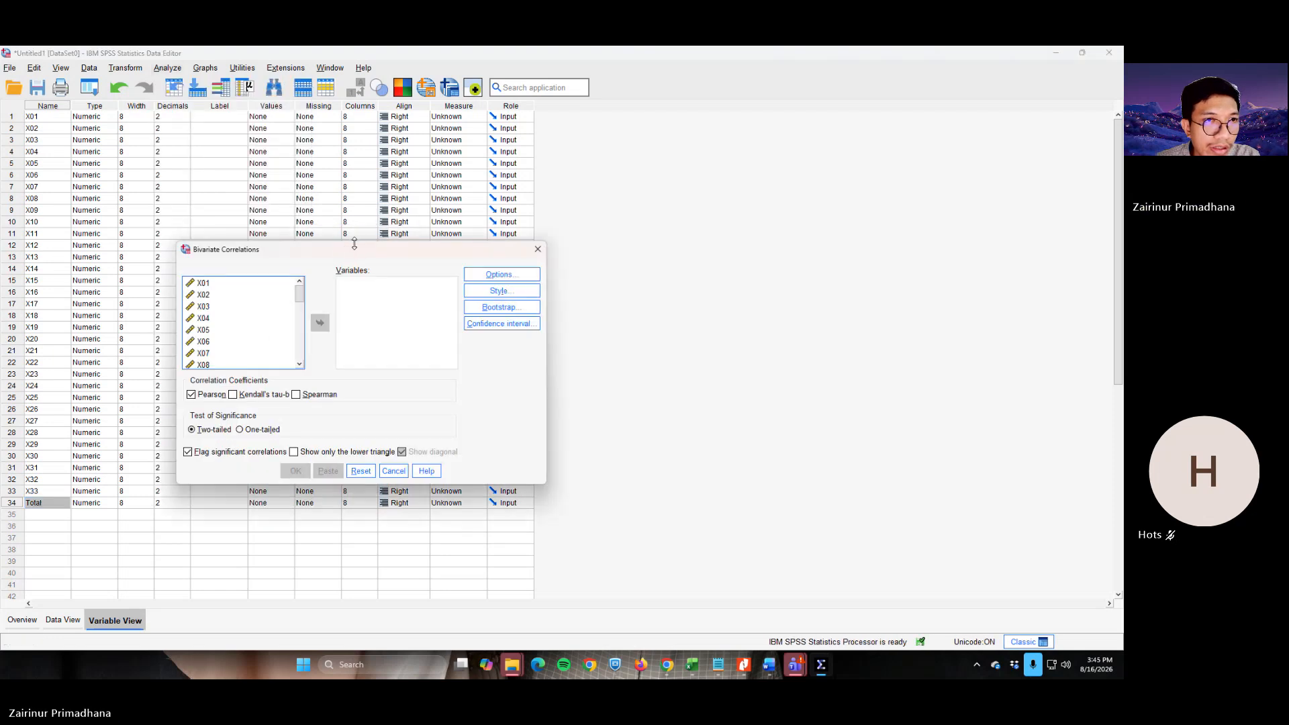
{"action": "left_click", "coordinate": [256, 331]}
{"action": "key", "text": "ctrl+a"}
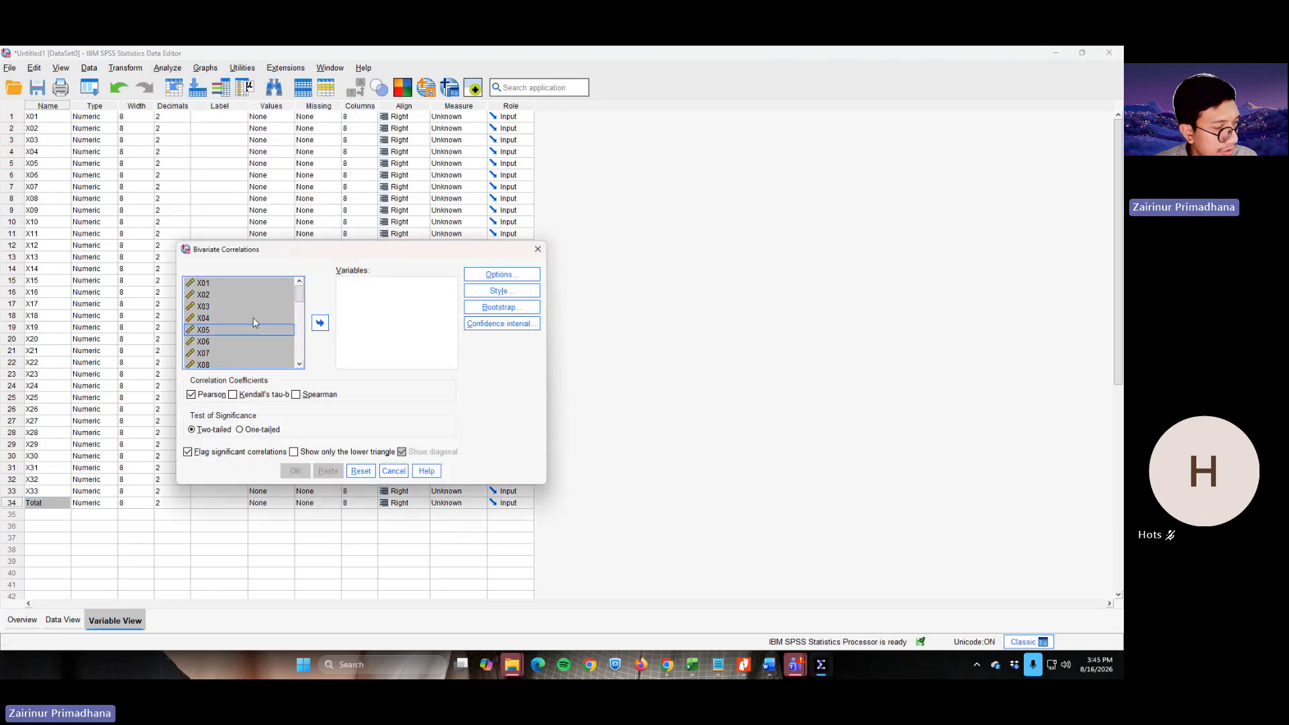
{"action": "left_click", "coordinate": [321, 323]}
{"action": "left_click", "coordinate": [497, 276]}
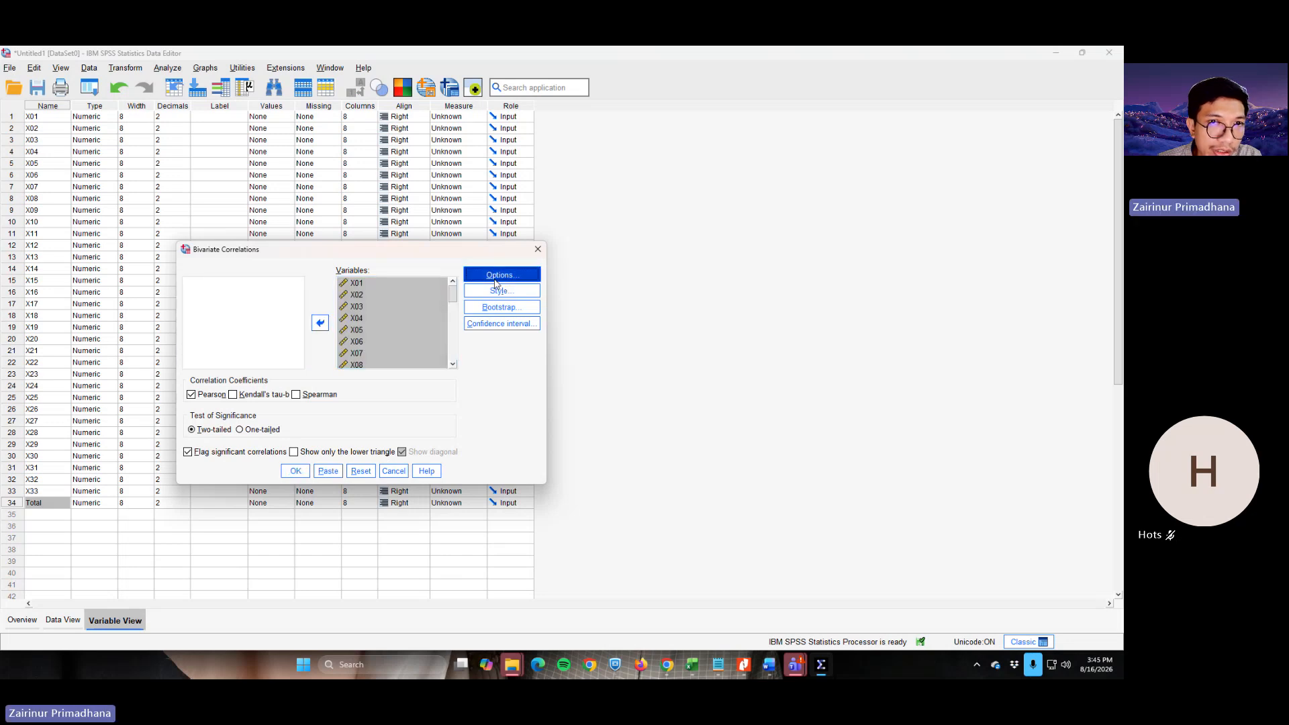
{"action": "left_click", "coordinate": [439, 300]}
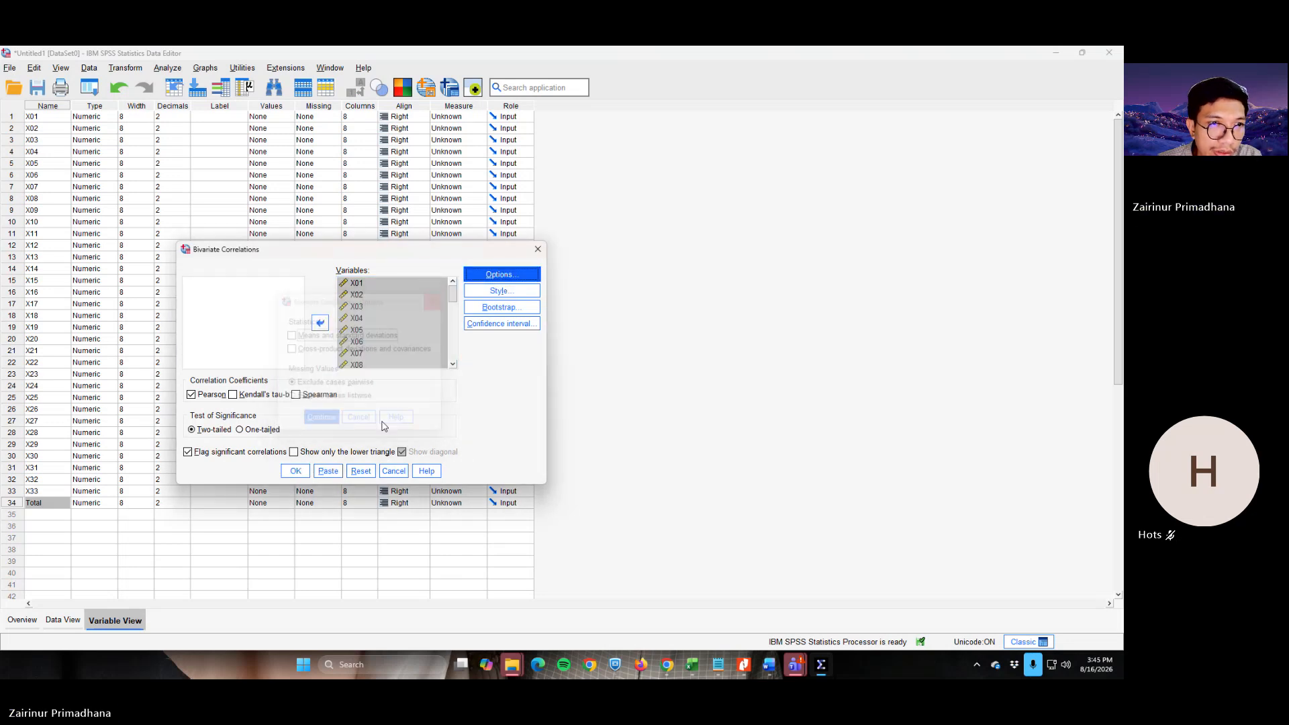
{"action": "left_click", "coordinate": [294, 474]}
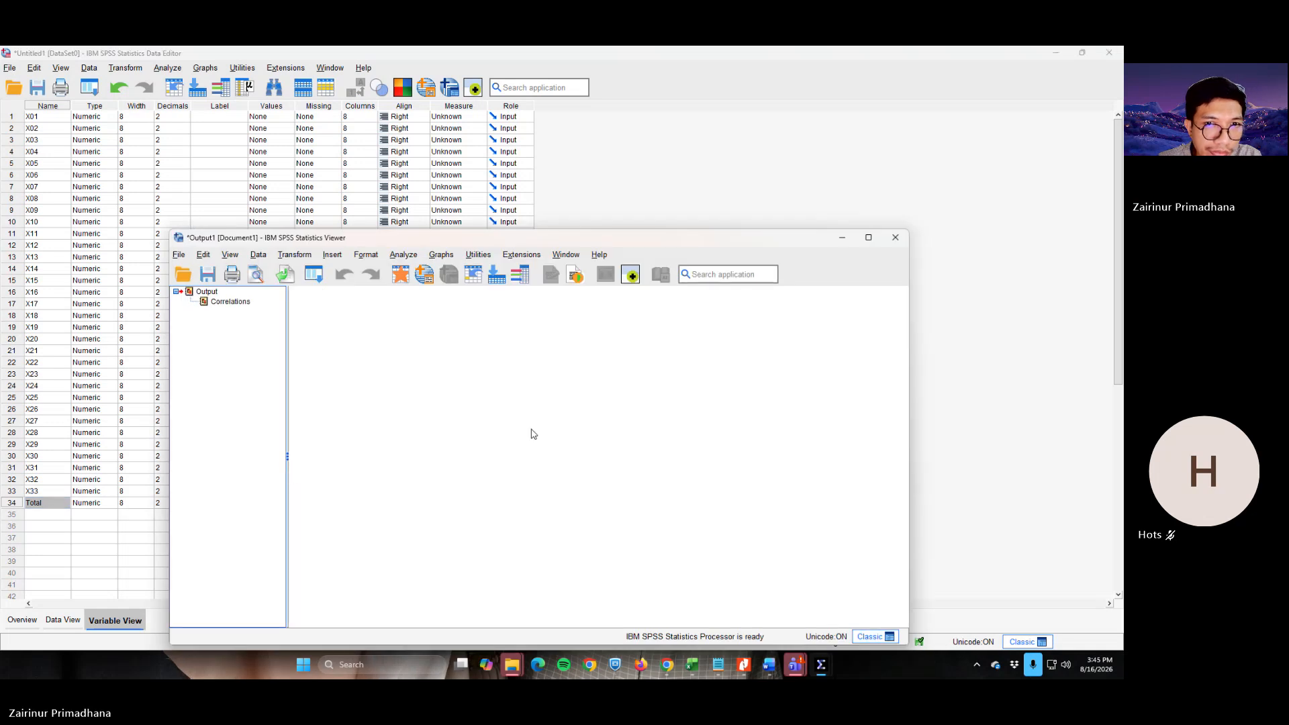
Examine the Total column at the far end of the correlations table, starting from its first rows
{"action": "left_click_drag", "start_coordinate": [514, 626], "coordinate": [630, 626]}
{"action": "scroll", "coordinate": [617, 556], "scroll_direction": "up", "scroll_amount": 8}
{"action": "scroll", "coordinate": [613, 571], "scroll_direction": "up", "scroll_amount": 10}
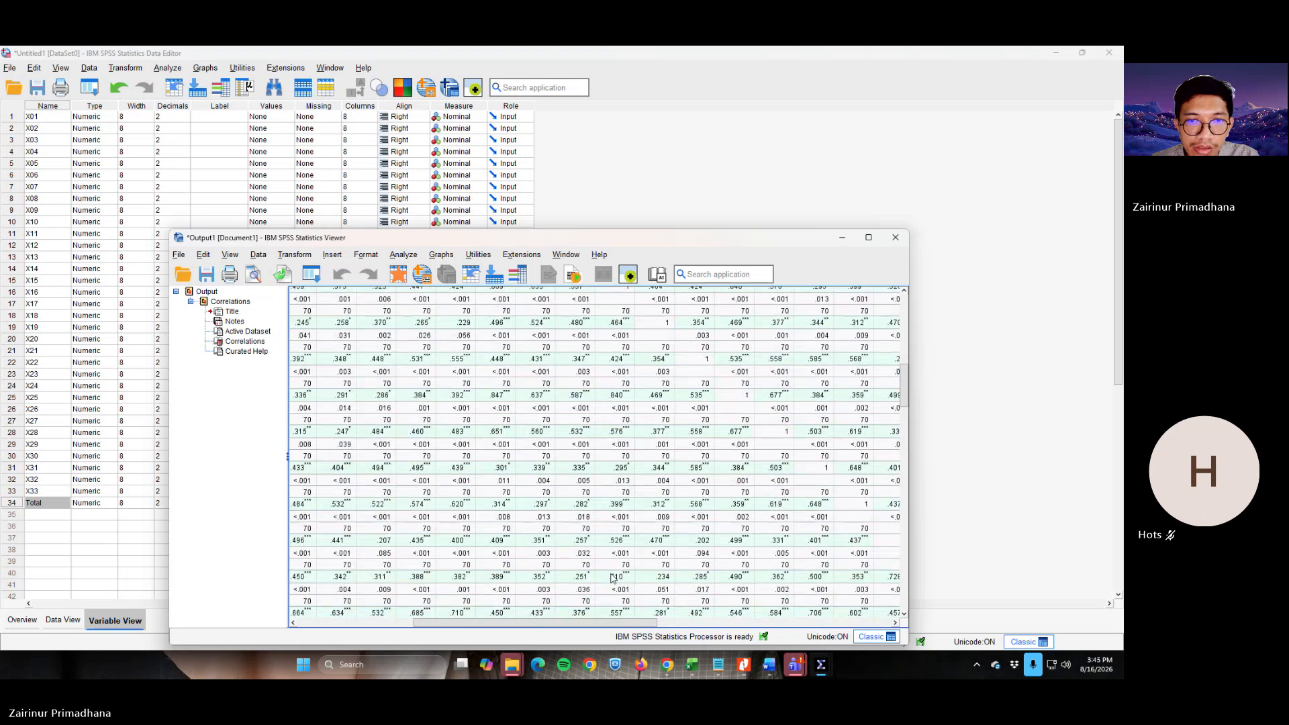
{"action": "left_click_drag", "start_coordinate": [609, 626], "coordinate": [868, 630]}
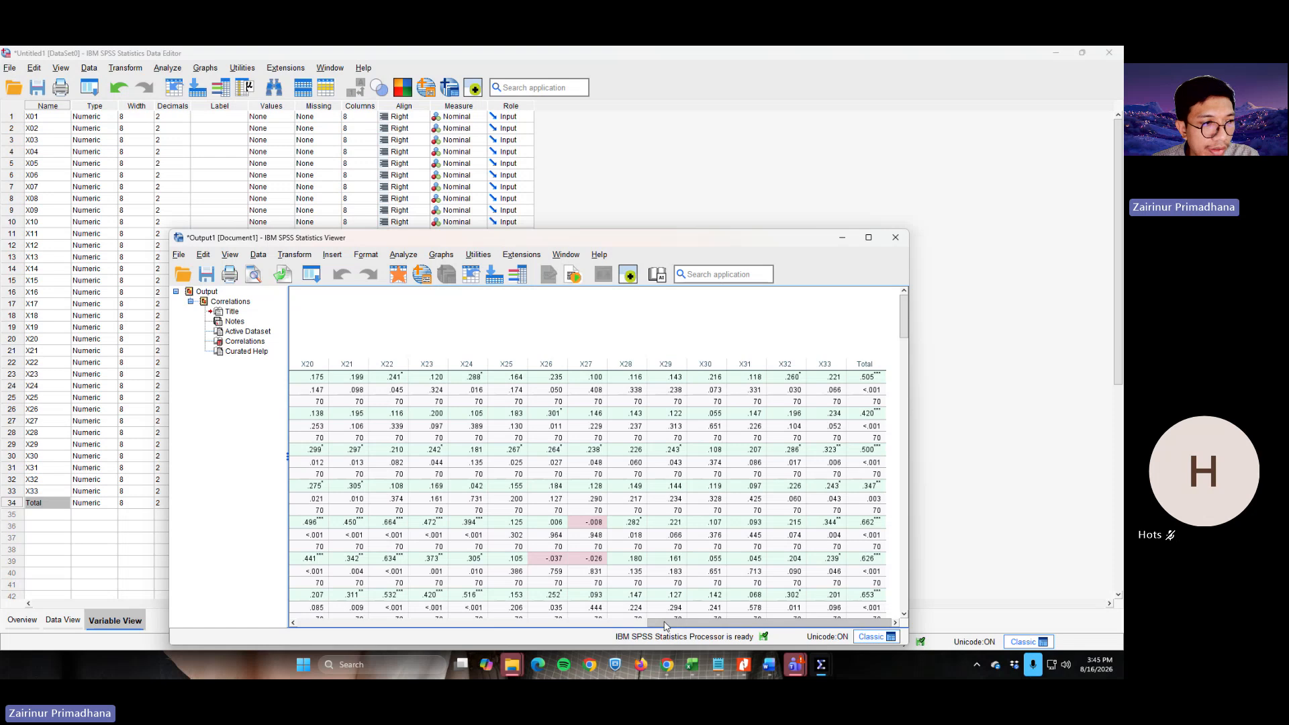
{"action": "key", "text": "alt+Tab"}
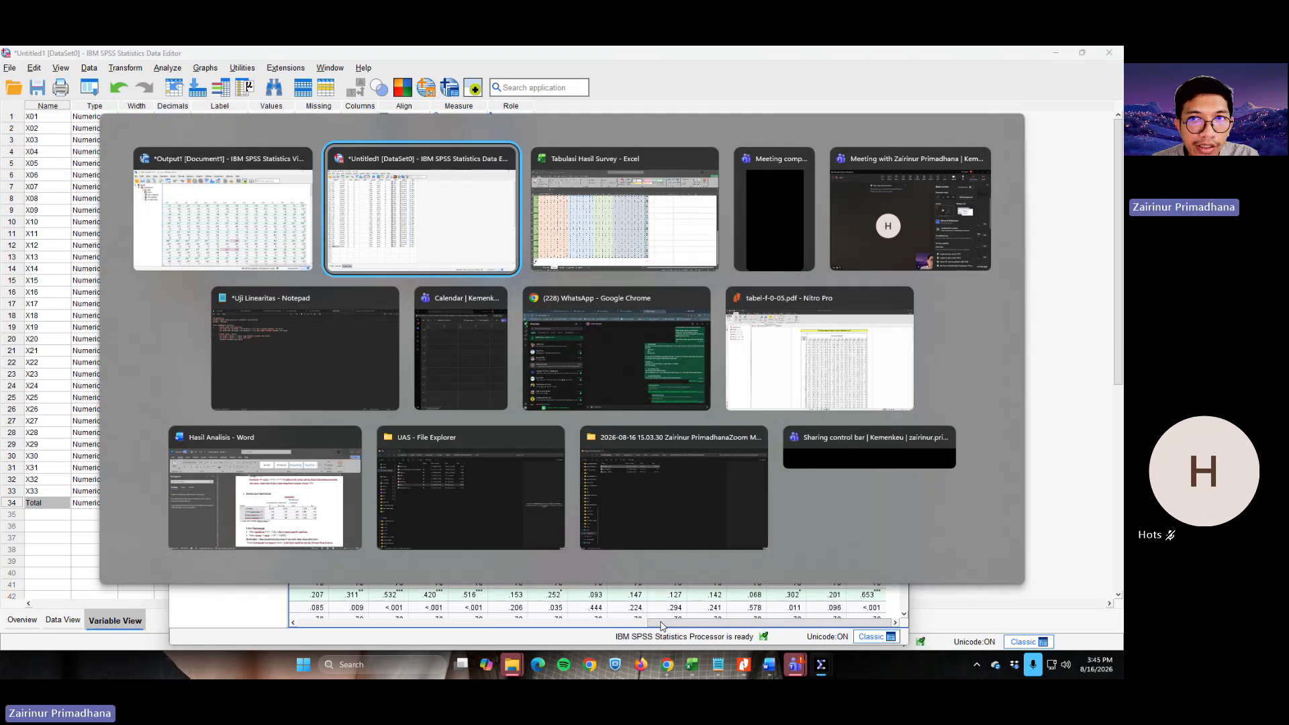
{"action": "left_click", "coordinate": [200, 231]}
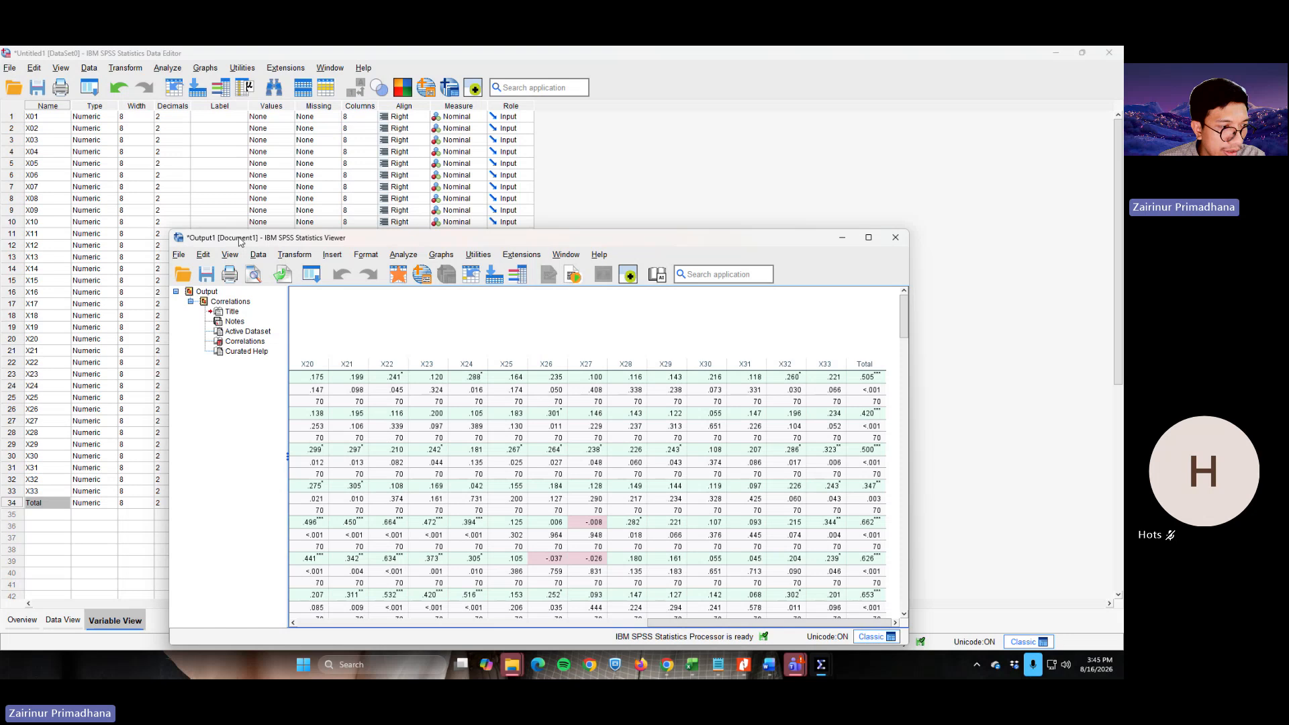
Switch to the Notepad notes on reliability and validity tests and read the Pearson decision criteria and r table lookup rule
{"action": "key", "text": "alt+Tab"}
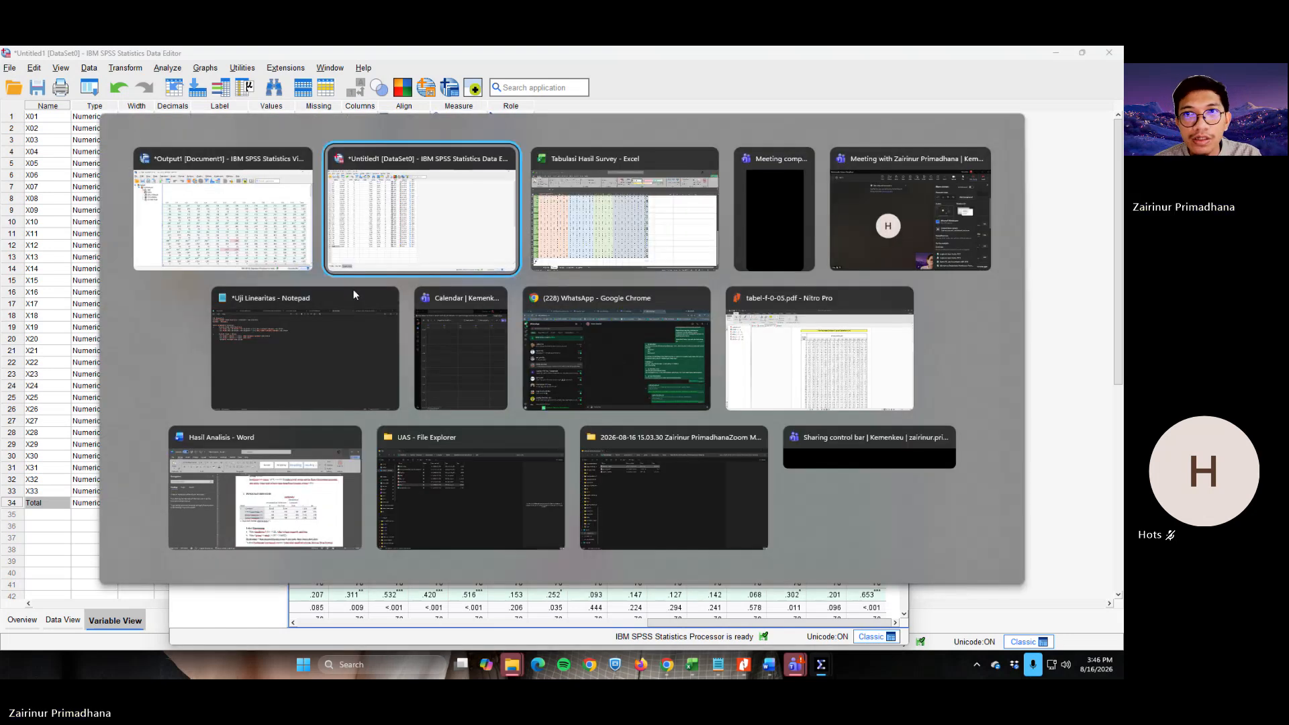
{"action": "key", "text": "alt+Tab"}
{"action": "key", "text": "alt+Tab"}
{"action": "key", "text": "alt+Tab"}
{"action": "left_click", "coordinate": [353, 289]}
{"action": "left_click", "coordinate": [360, 57]}
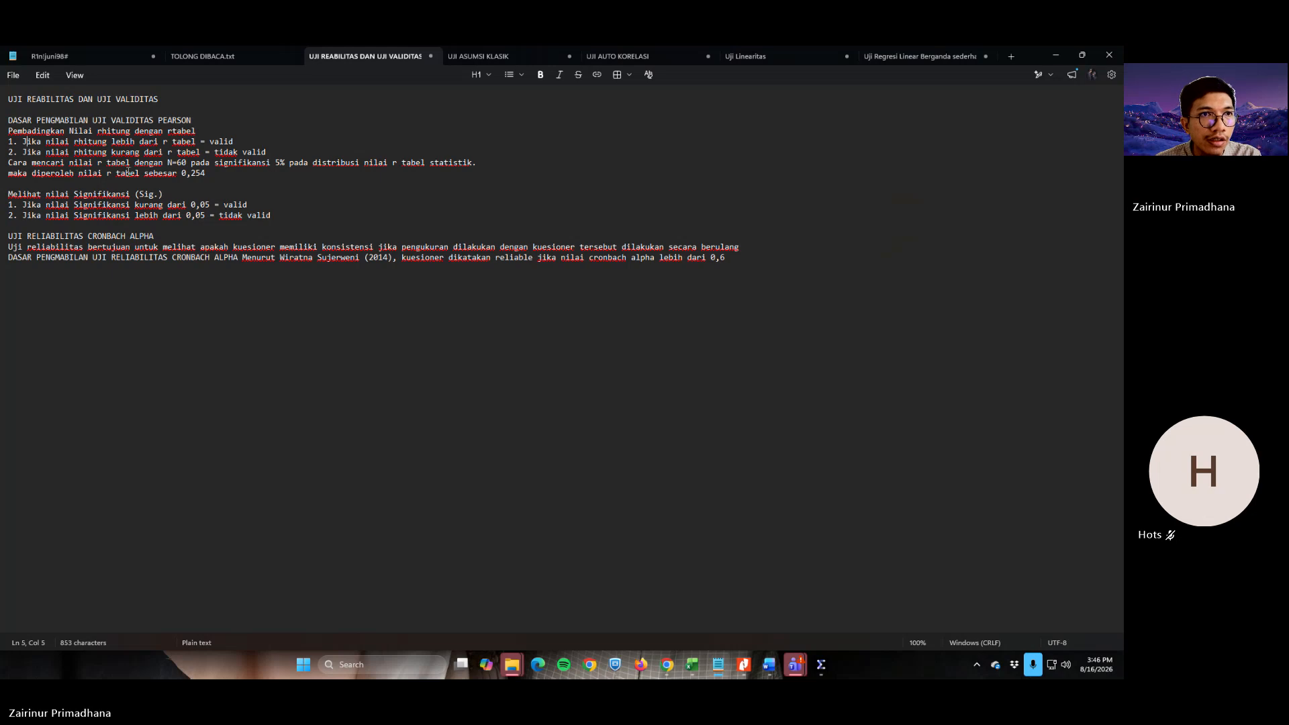
{"action": "left_click", "coordinate": [251, 163]}
{"action": "left_click", "coordinate": [390, 173]}
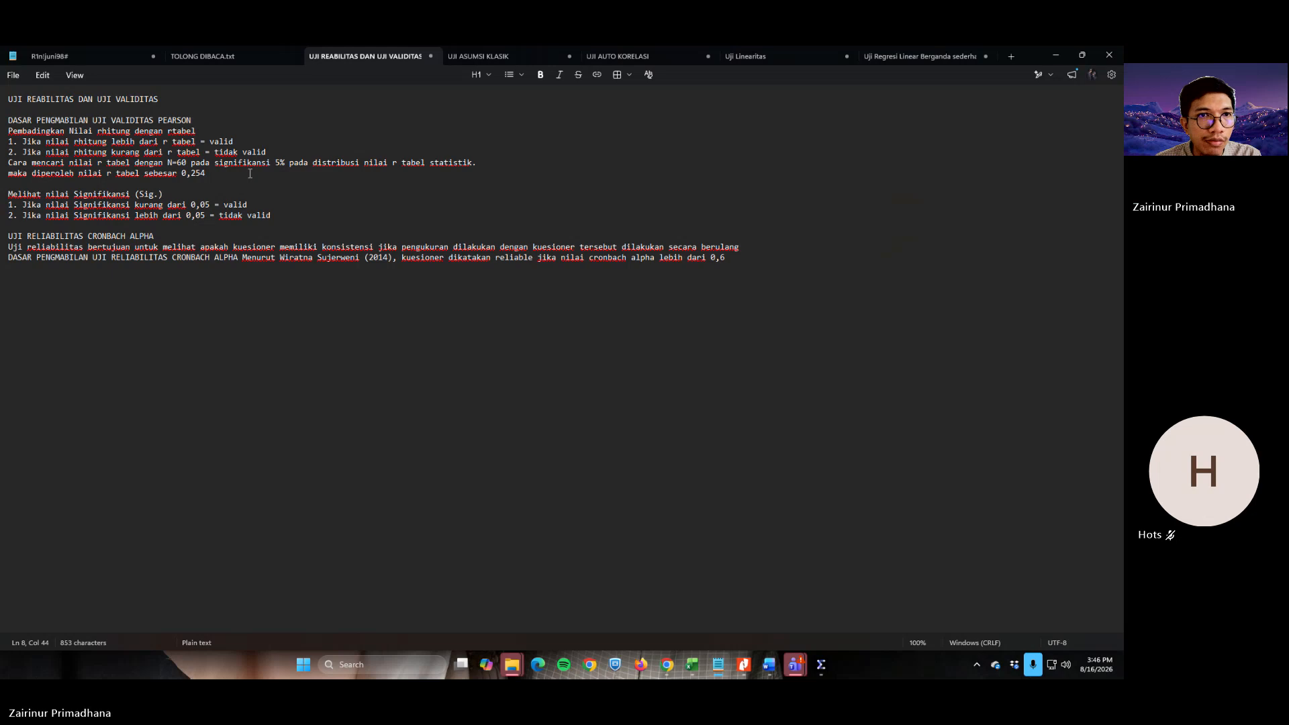
Switch to Nitro Pro, show the rtabel PDF and highlight the 5% significance value for N = 70
{"action": "key", "text": "alt+Tab"}
{"action": "key", "text": "Tab"}
{"action": "key", "text": "Tab"}
{"action": "key", "text": "Tab"}
{"action": "key", "text": "Tab"}
{"action": "key", "text": "Tab"}
{"action": "key", "text": "Tab"}
{"action": "key", "text": "Tab"}
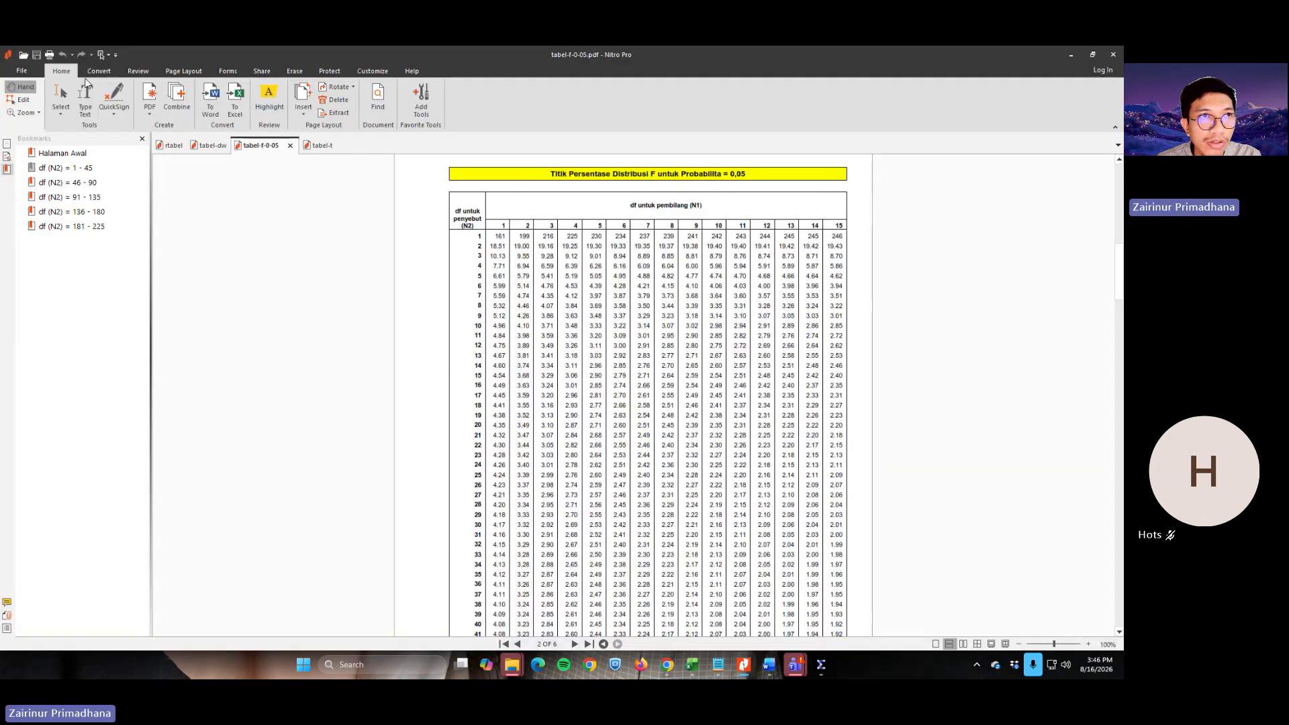
{"action": "left_click", "coordinate": [168, 146]}
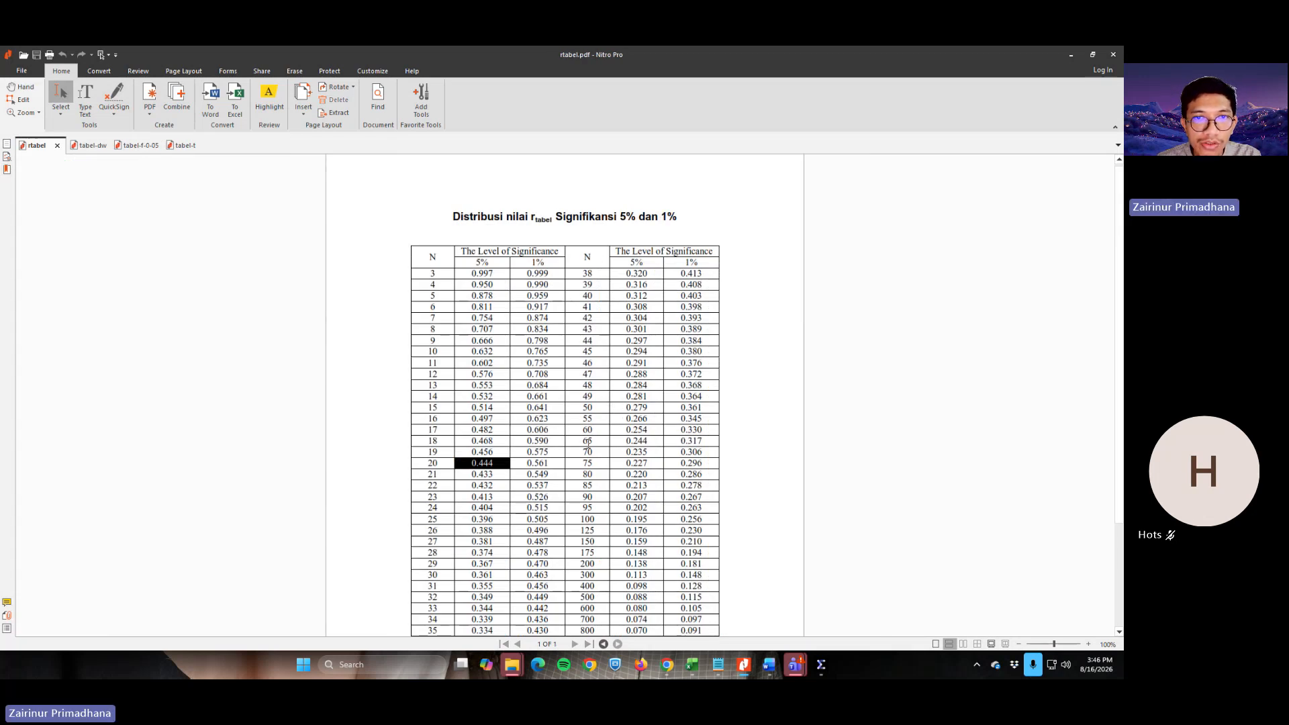
{"action": "left_click_drag", "start_coordinate": [592, 452], "coordinate": [628, 452]}
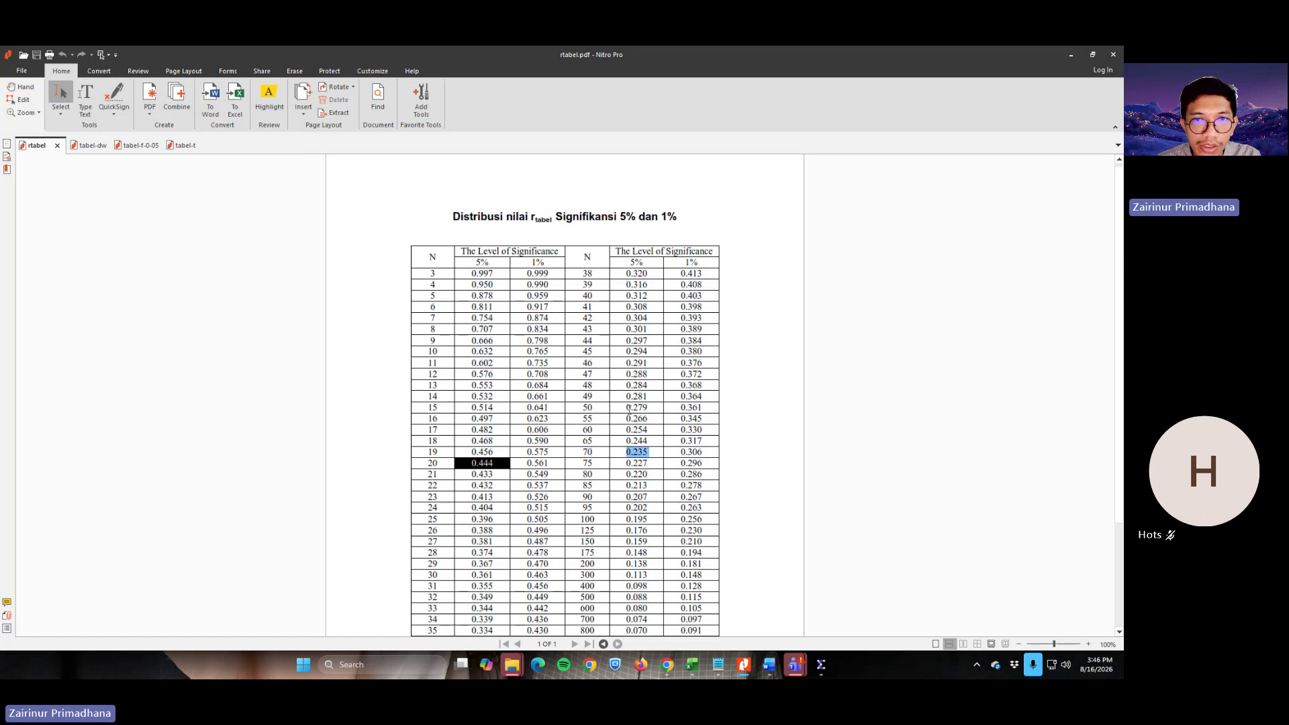
Return to the SPSS output and compare the items' Pearson correlations in the Total column with the r table value
{"action": "key", "text": "alt+Tab"}
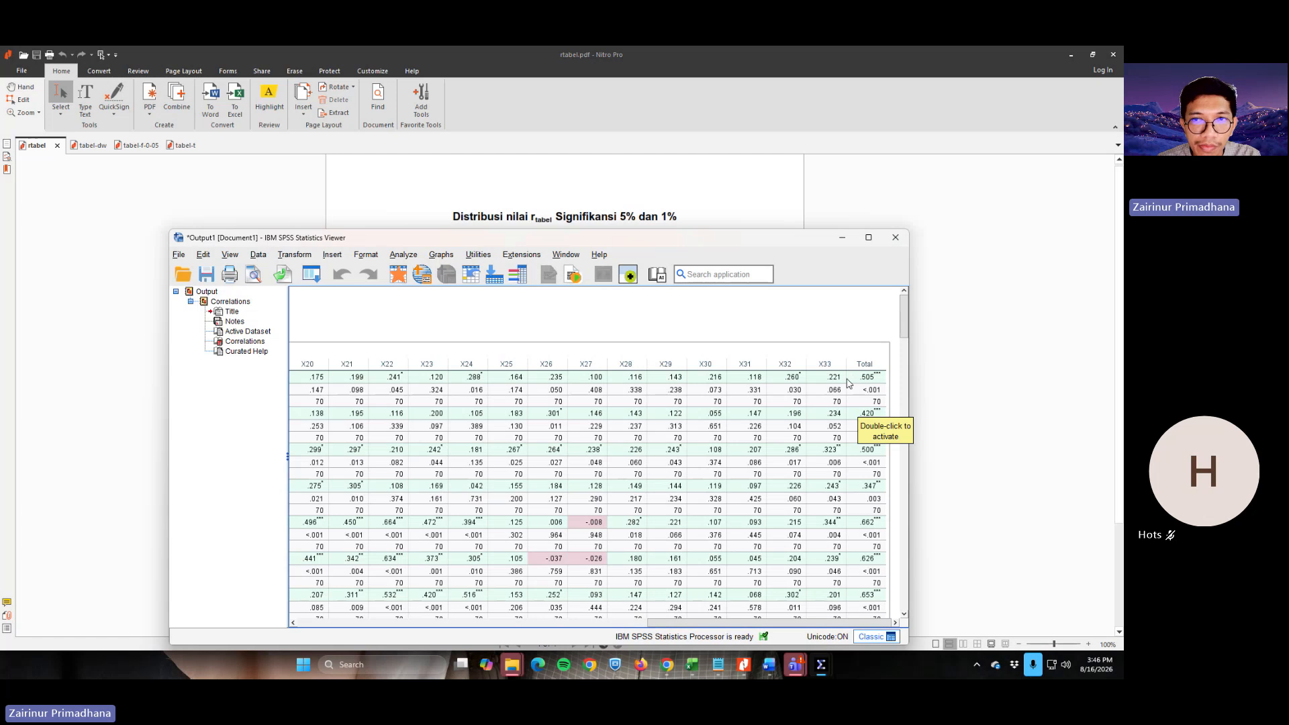
{"action": "scroll", "coordinate": [852, 378], "scroll_direction": "down", "scroll_amount": 2}
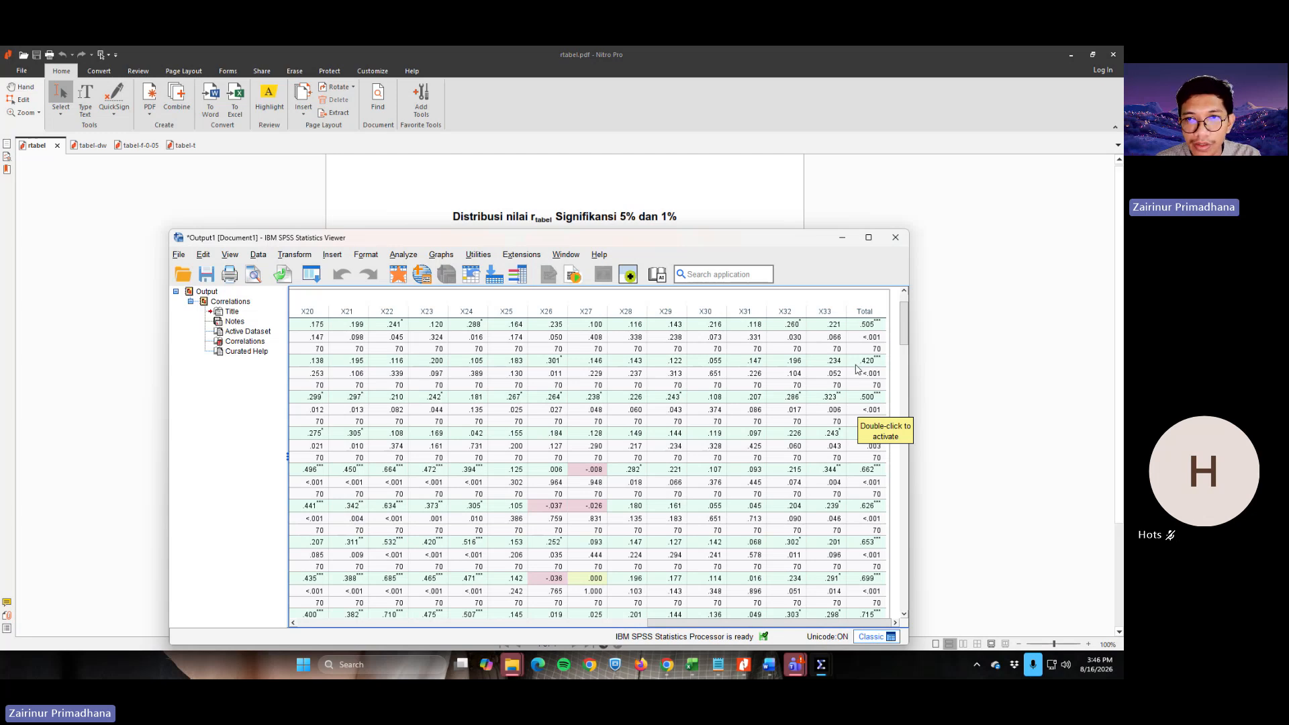
{"action": "scroll", "coordinate": [857, 369], "scroll_direction": "down", "scroll_amount": 2}
{"action": "scroll", "coordinate": [857, 369], "scroll_direction": "down", "scroll_amount": 10}
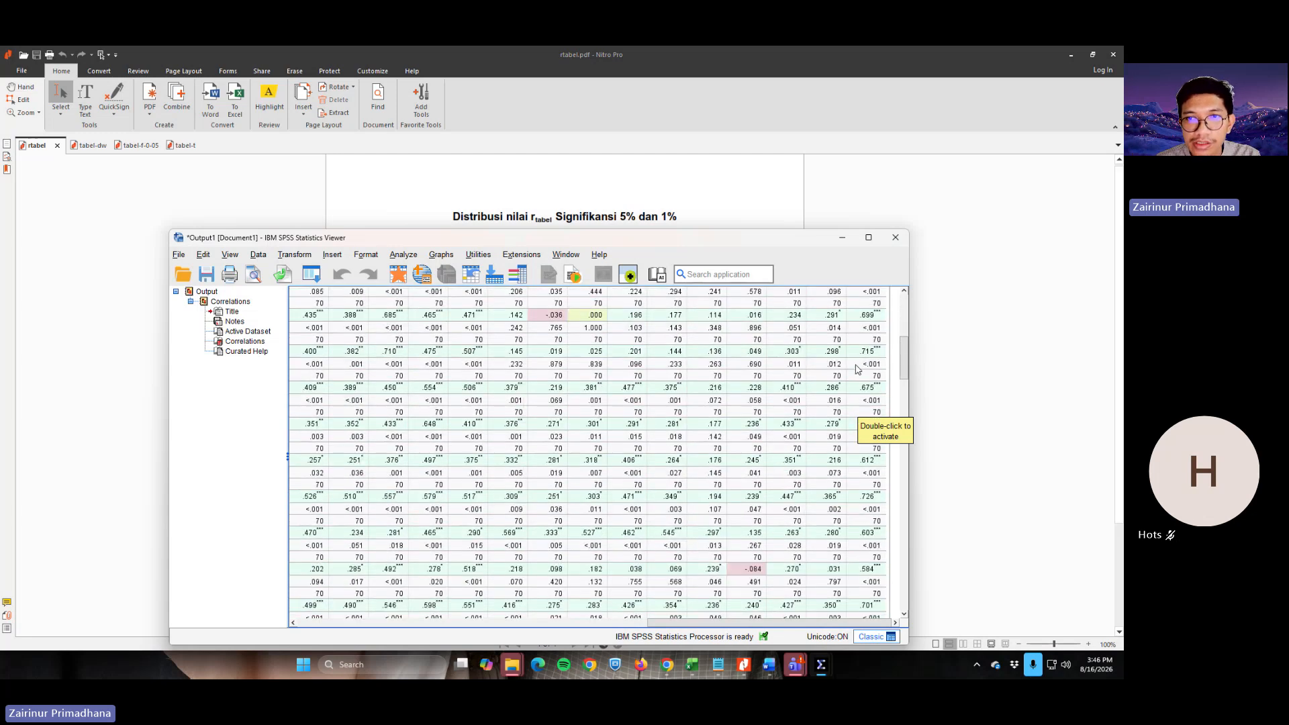
{"action": "scroll", "coordinate": [858, 369], "scroll_direction": "down", "scroll_amount": 8}
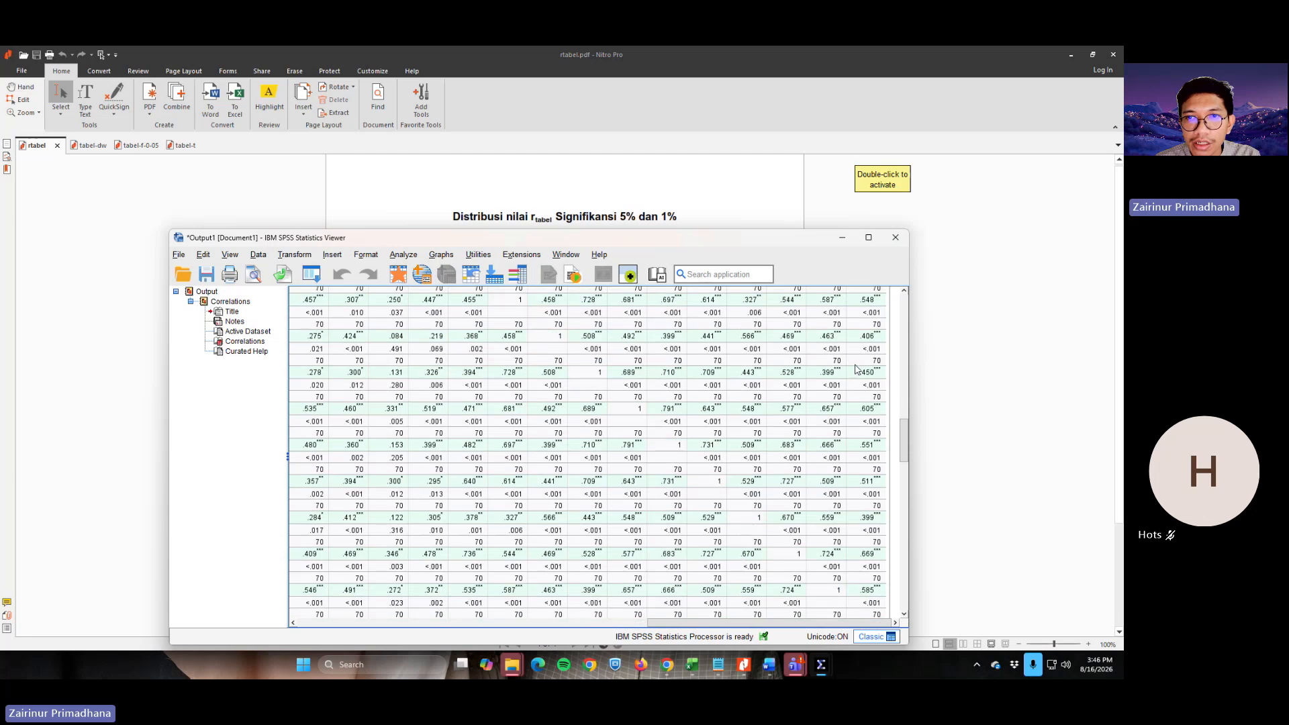
{"action": "scroll", "coordinate": [858, 369], "scroll_direction": "up", "scroll_amount": 10}
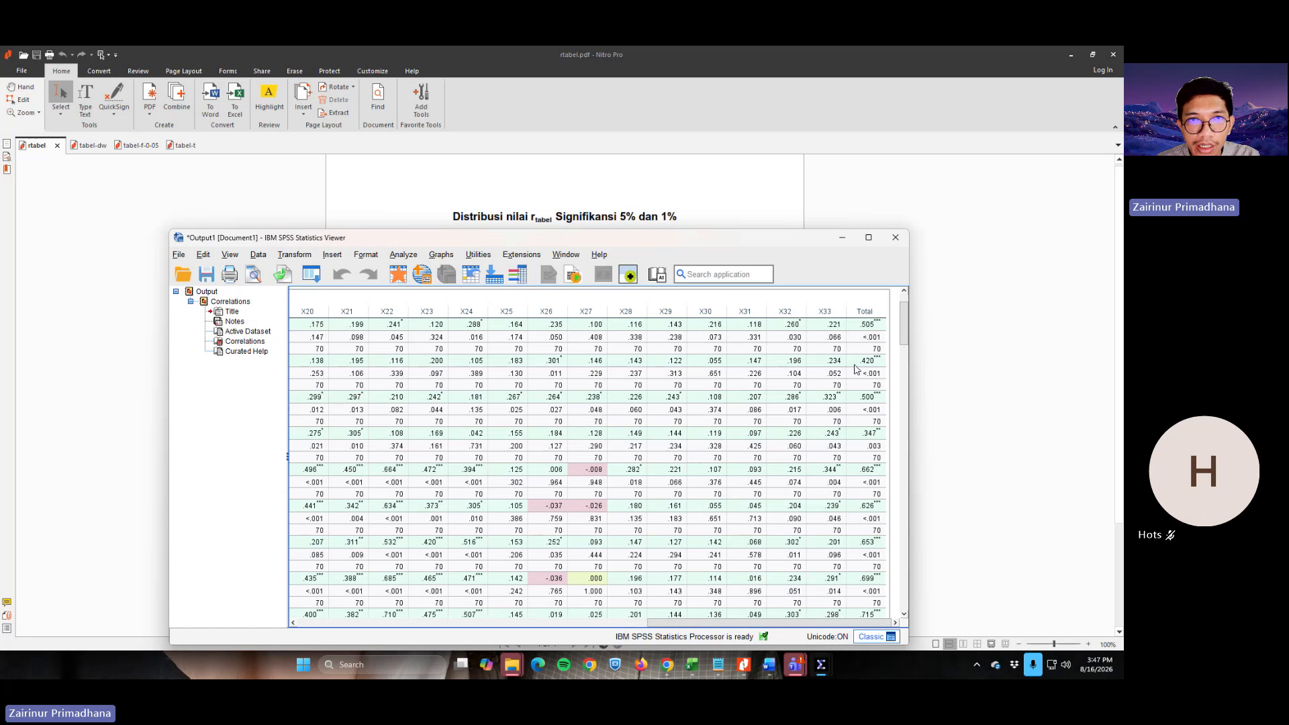
Recheck the significance rule in the Notepad notes, and review the significance values in the Total column of the SPSS correlations table
{"action": "key", "text": "alt+Tab"}
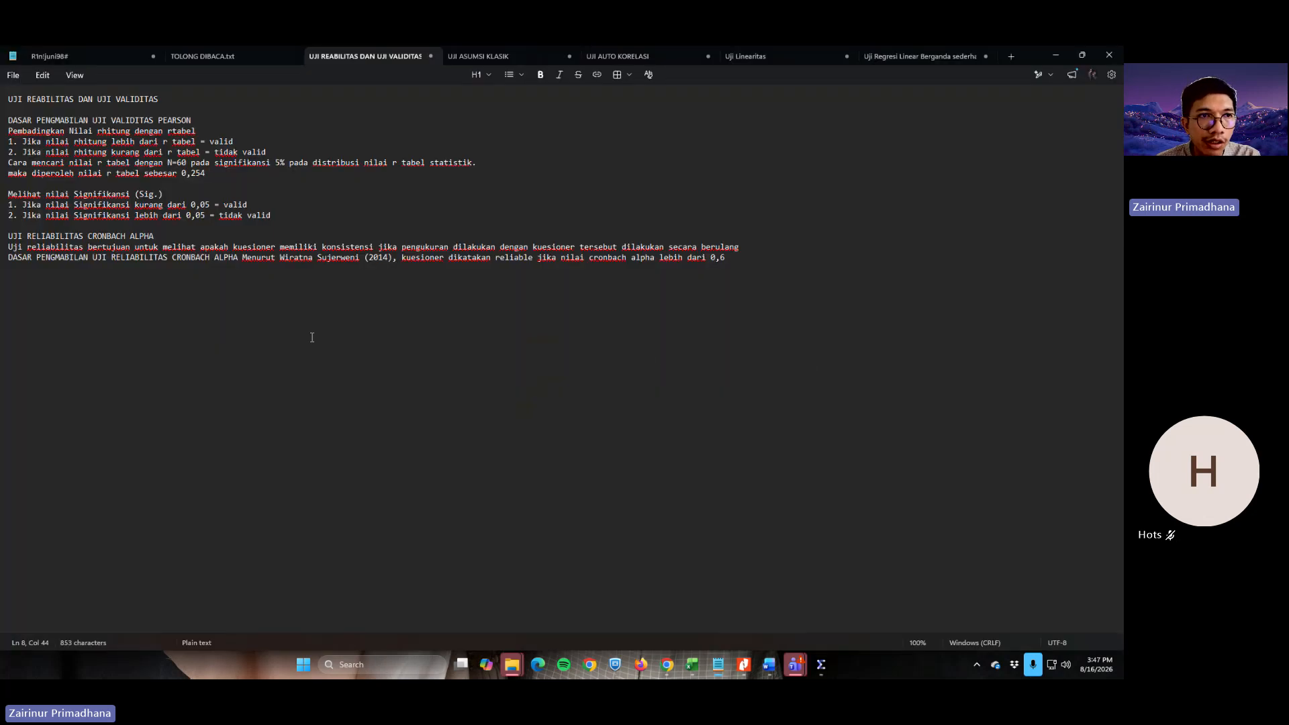
{"action": "key", "text": "alt+Tab"}
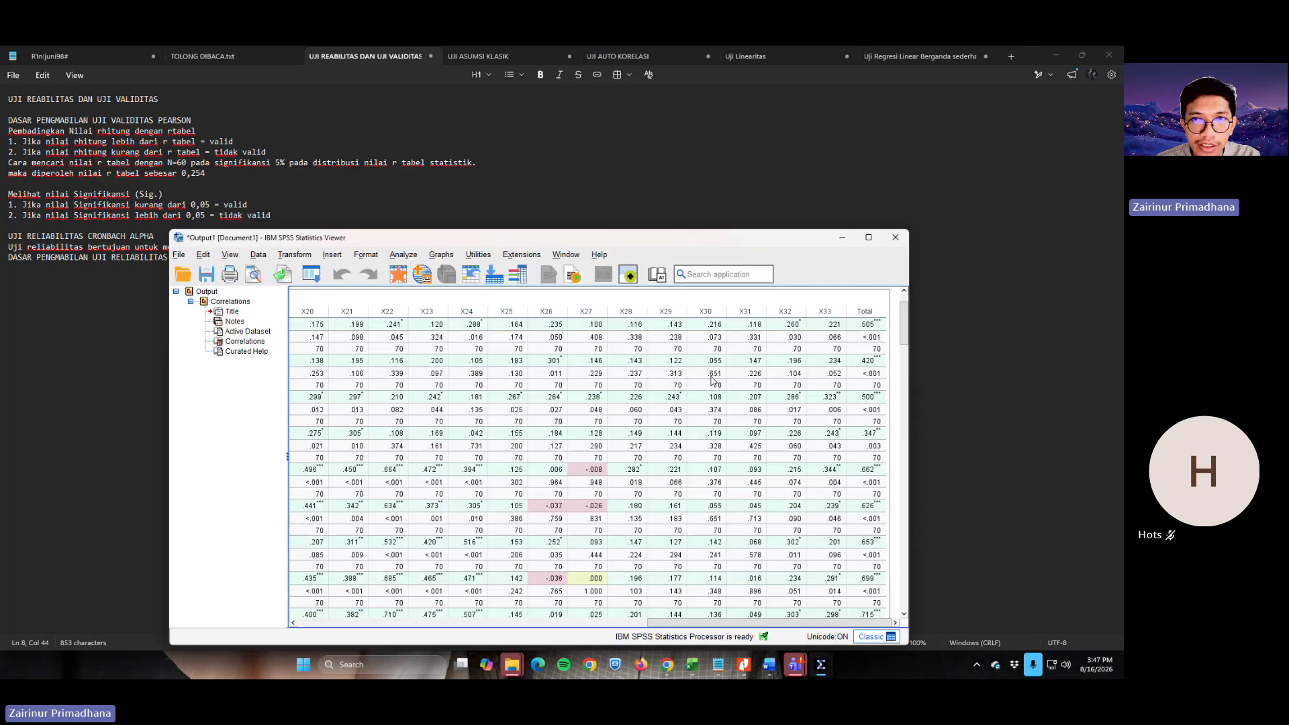
{"action": "scroll", "coordinate": [863, 416], "scroll_direction": "down", "scroll_amount": 10}
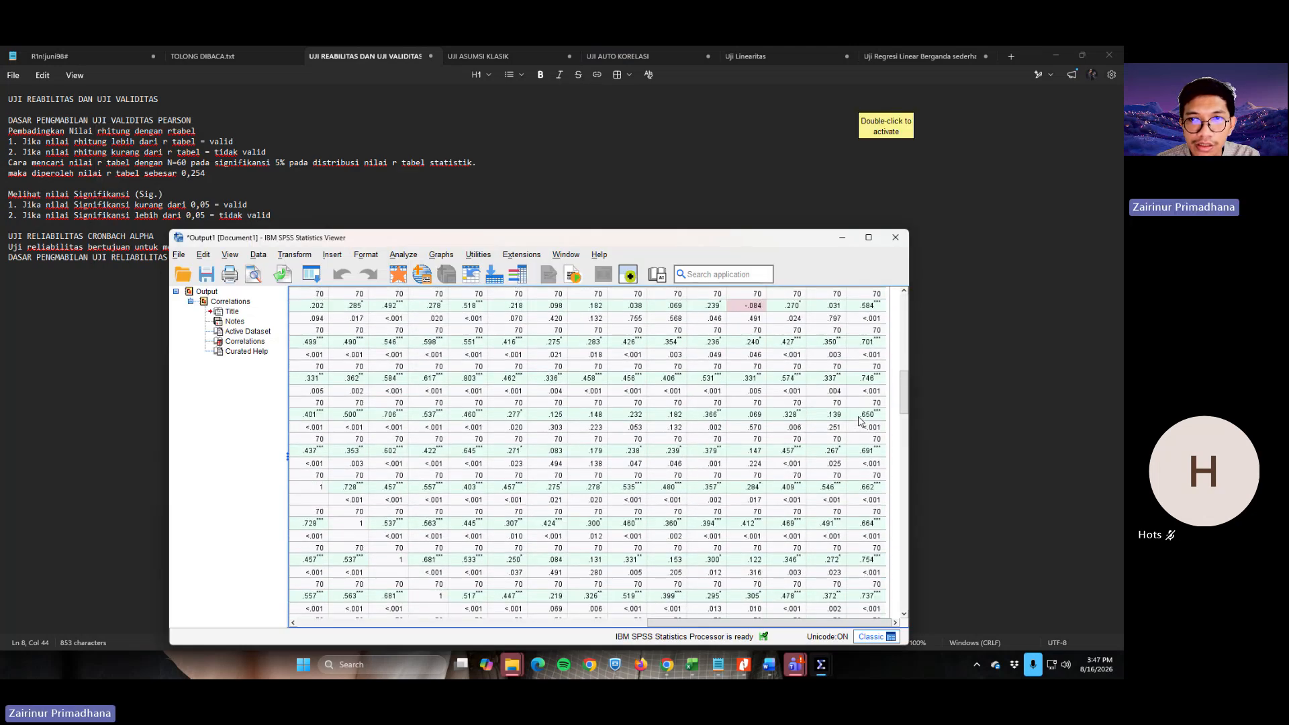
{"action": "scroll", "coordinate": [860, 421], "scroll_direction": "down", "scroll_amount": 10}
{"action": "scroll", "coordinate": [860, 421], "scroll_direction": "down", "scroll_amount": 5}
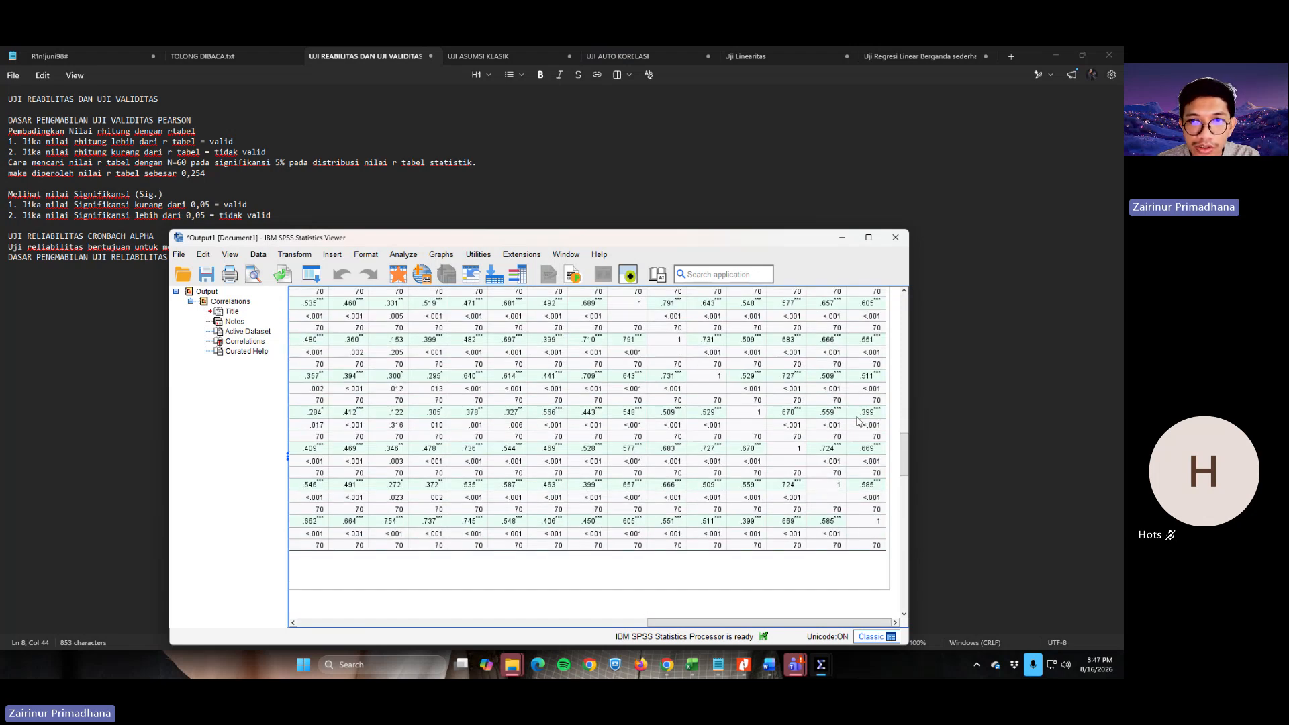
{"action": "scroll", "coordinate": [771, 468], "scroll_direction": "up", "scroll_amount": 6}
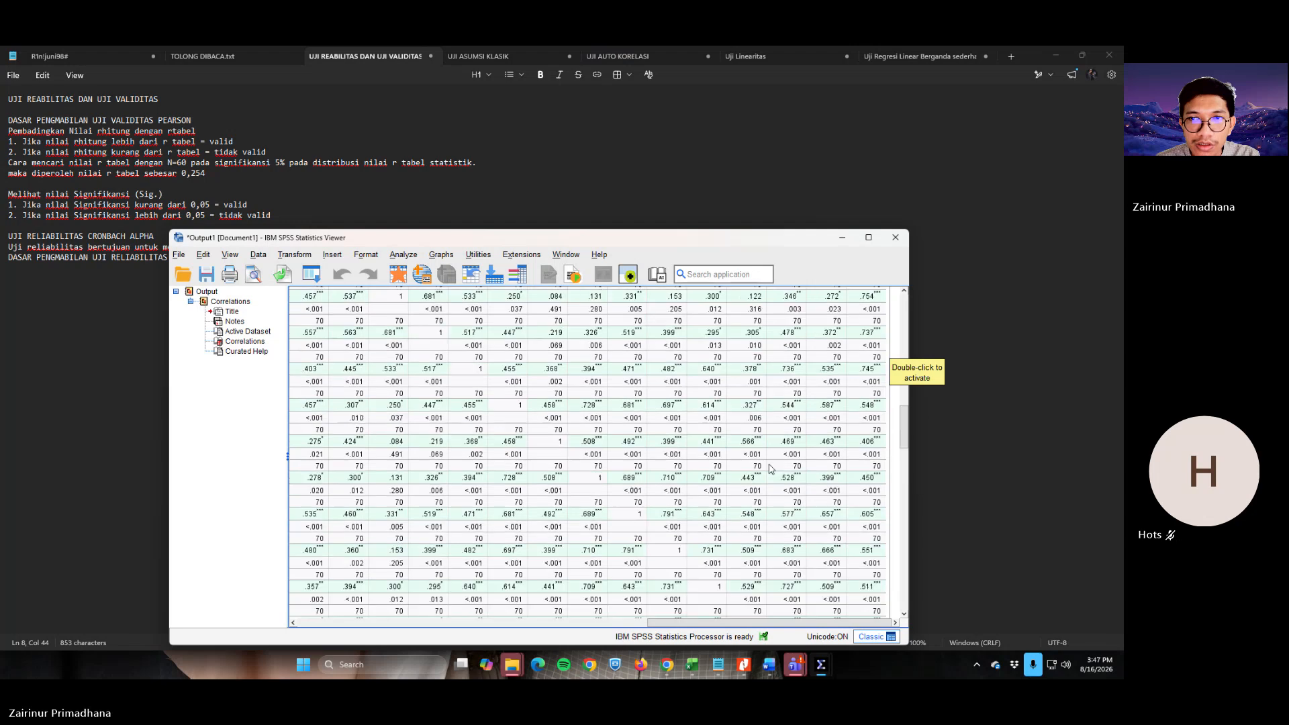
{"action": "scroll", "coordinate": [771, 468], "scroll_direction": "up", "scroll_amount": 6}
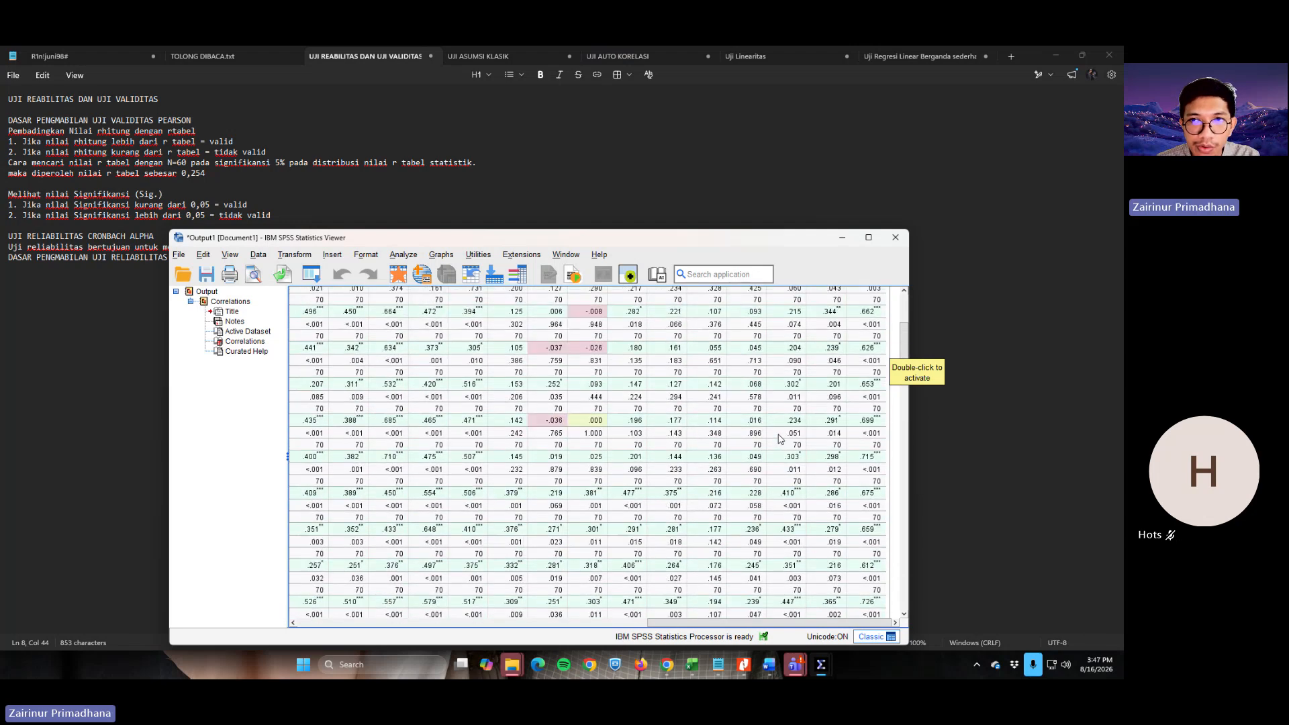
{"action": "scroll", "coordinate": [779, 438], "scroll_direction": "up", "scroll_amount": 5}
Switch to the Tabulasi Hasil Survey workbook in Excel and start a CORREL function with its arguments dialog in rHitung cell B72
{"action": "key", "text": "alt+Tab"}
{"action": "key", "text": "alt+Tab"}
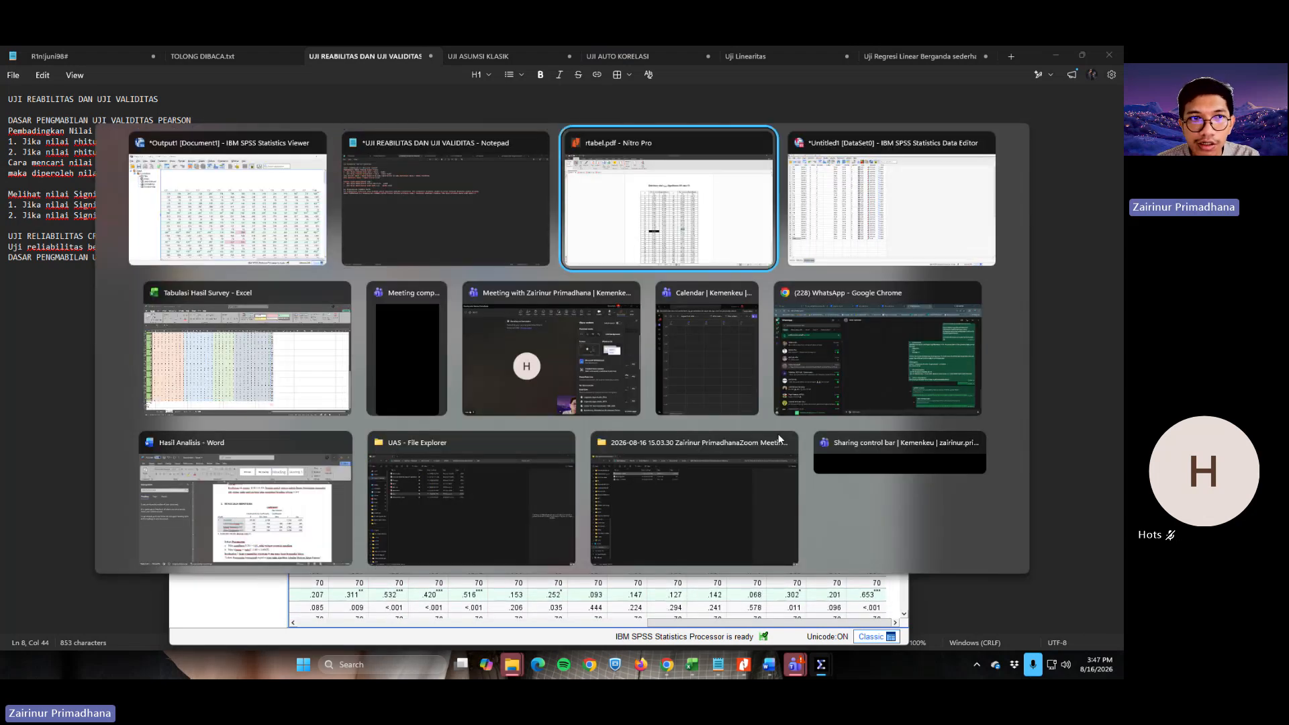
{"action": "key", "text": "alt+Tab"}
{"action": "key", "text": "alt+Tab"}
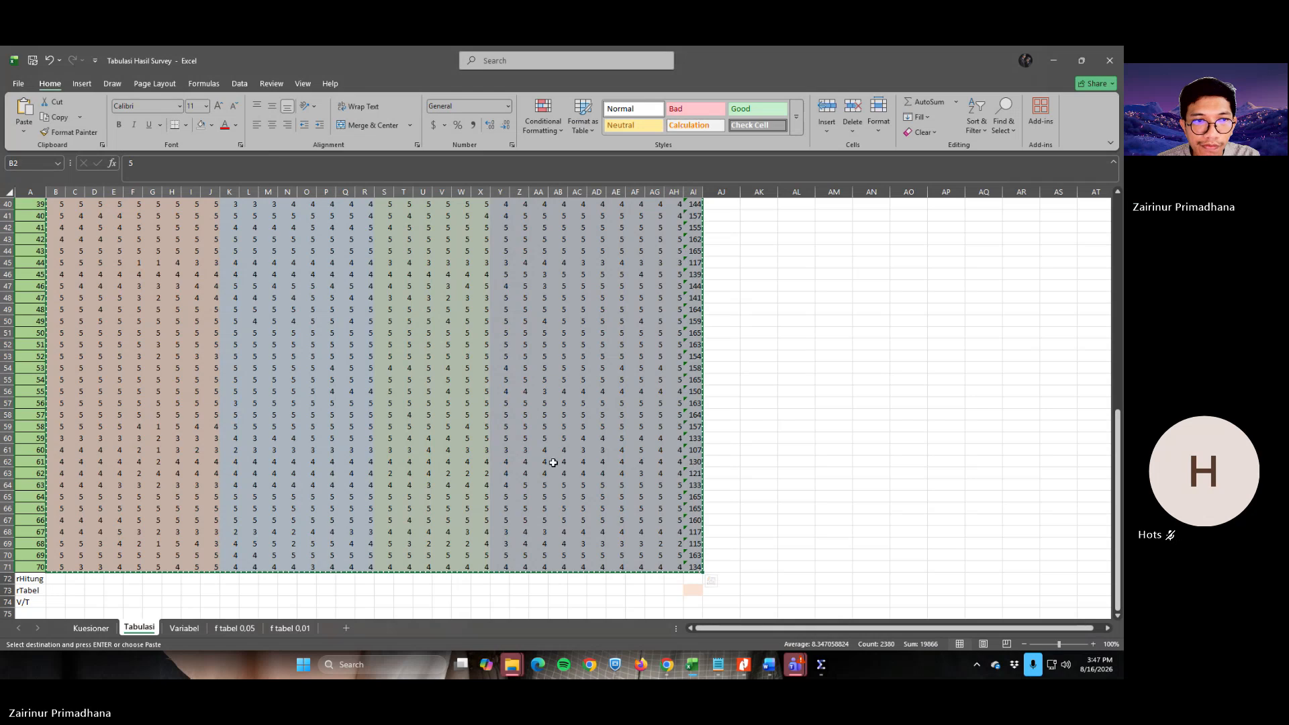
{"action": "left_click", "coordinate": [58, 578]}
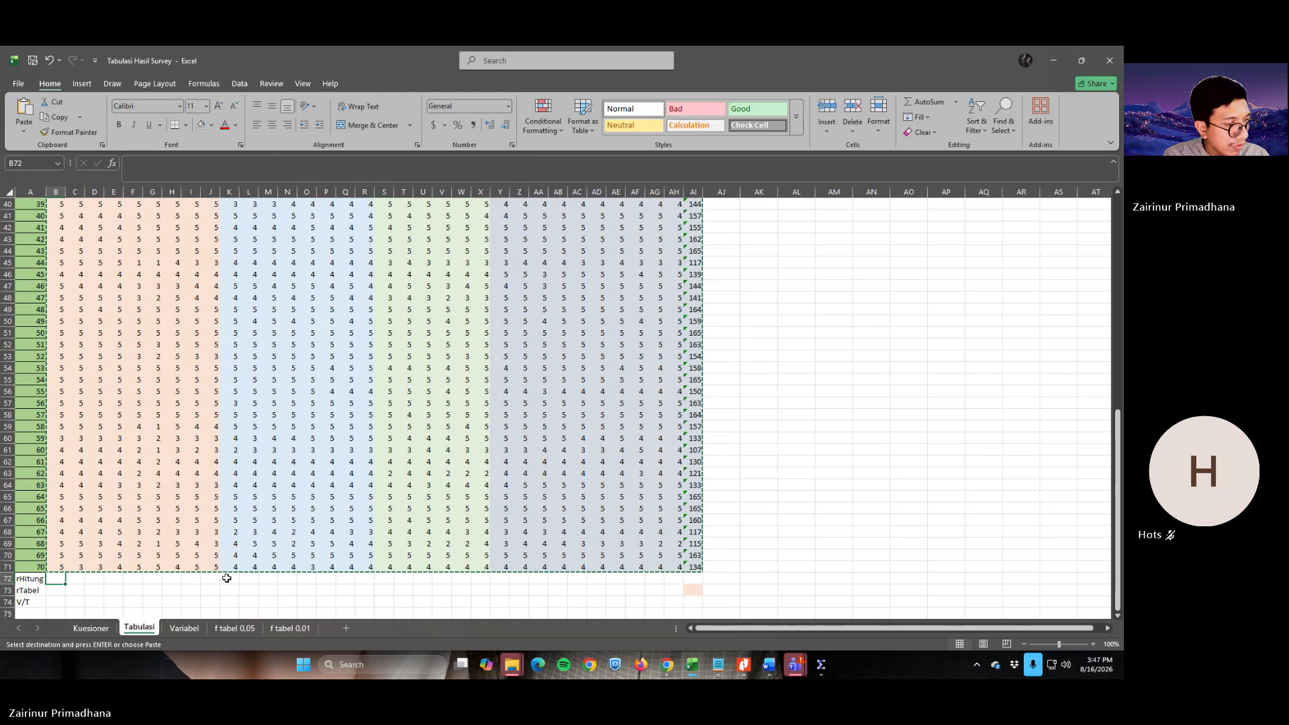
{"action": "type", "text": "="}
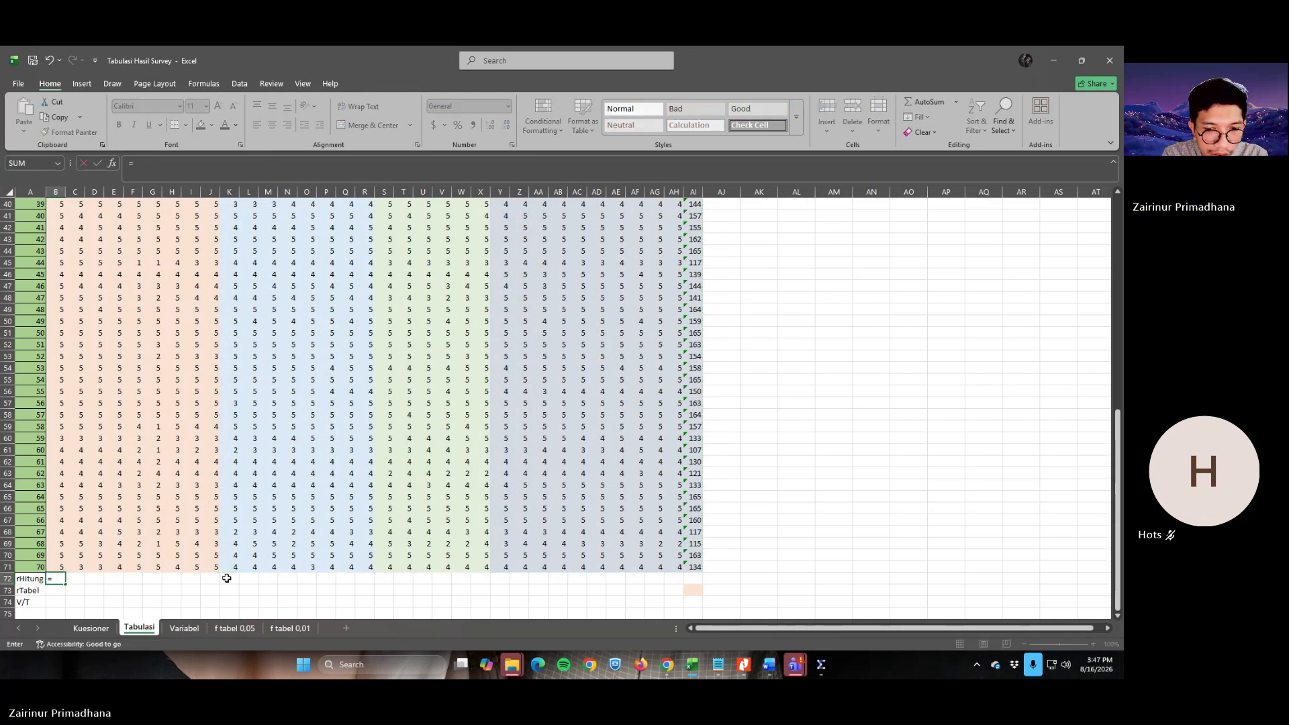
{"action": "type", "text": "i"}
{"action": "key", "text": "BackSpace"}
{"action": "type", "text": "core"}
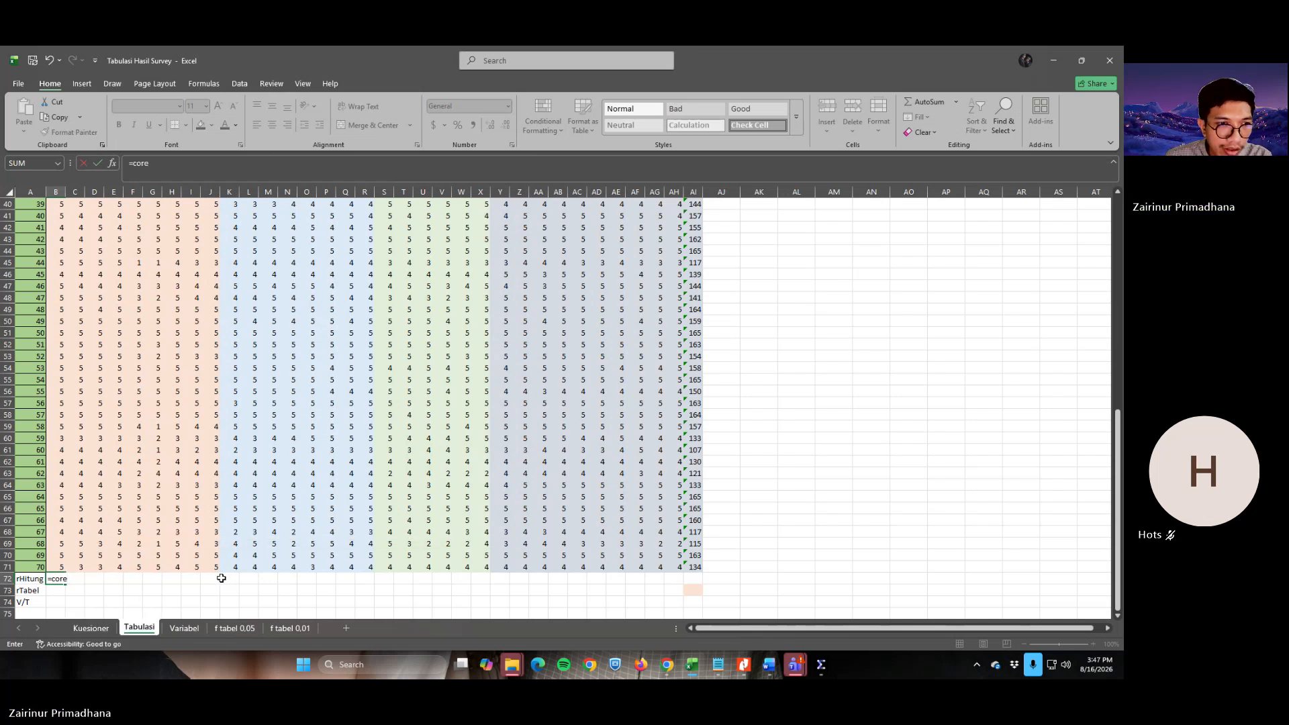
{"action": "key", "text": "BackSpace"}
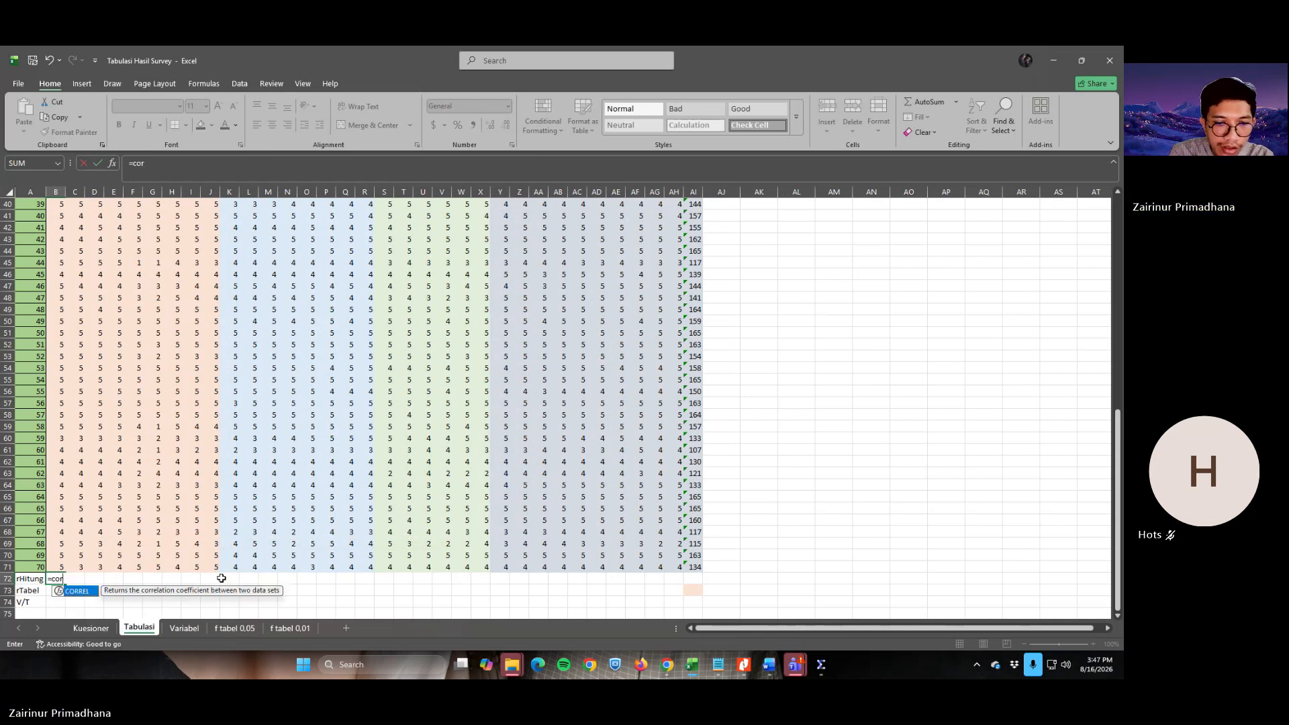
{"action": "double_click", "coordinate": [79, 591]}
{"action": "left_click", "coordinate": [111, 163]}
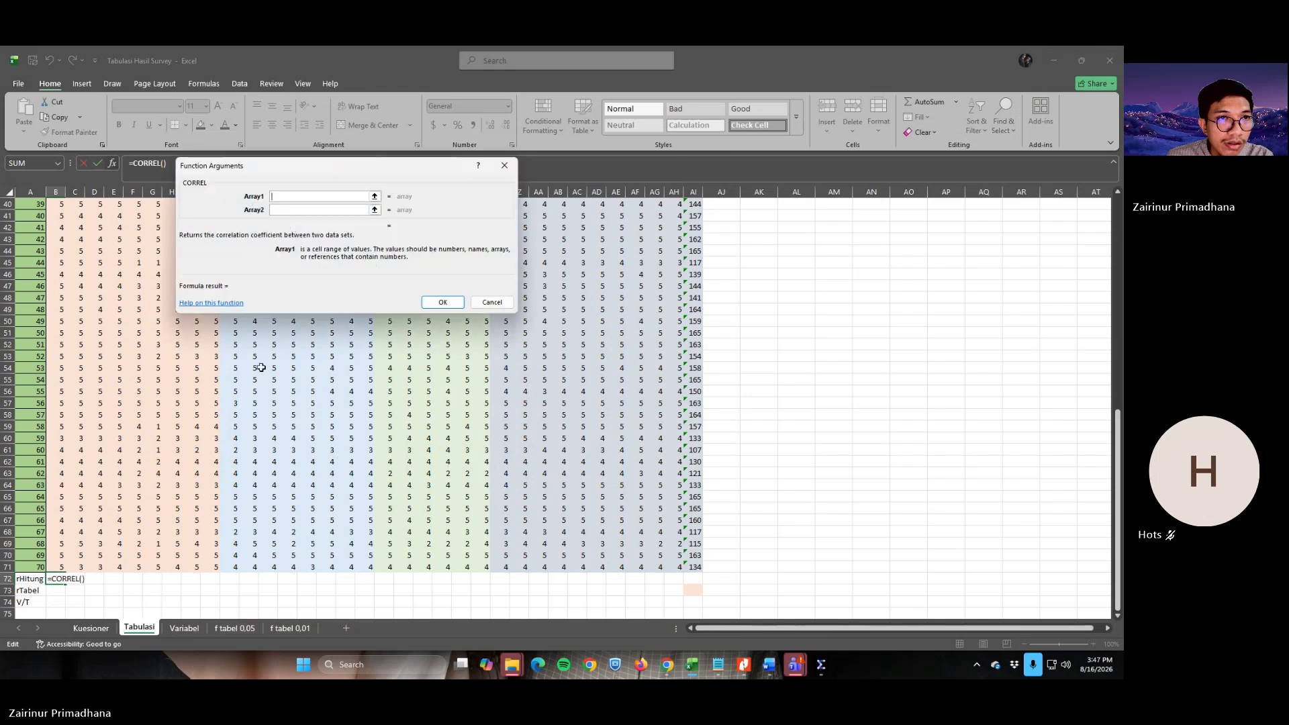
Correlate item scores B2:B71 with the absolute total range $AI$2:$AI$71, and fill the formula across the rHitung row through column AH
{"action": "scroll", "coordinate": [100, 403], "scroll_direction": "up", "scroll_amount": 12}
{"action": "scroll", "coordinate": [99, 379], "scroll_direction": "up", "scroll_amount": 1}
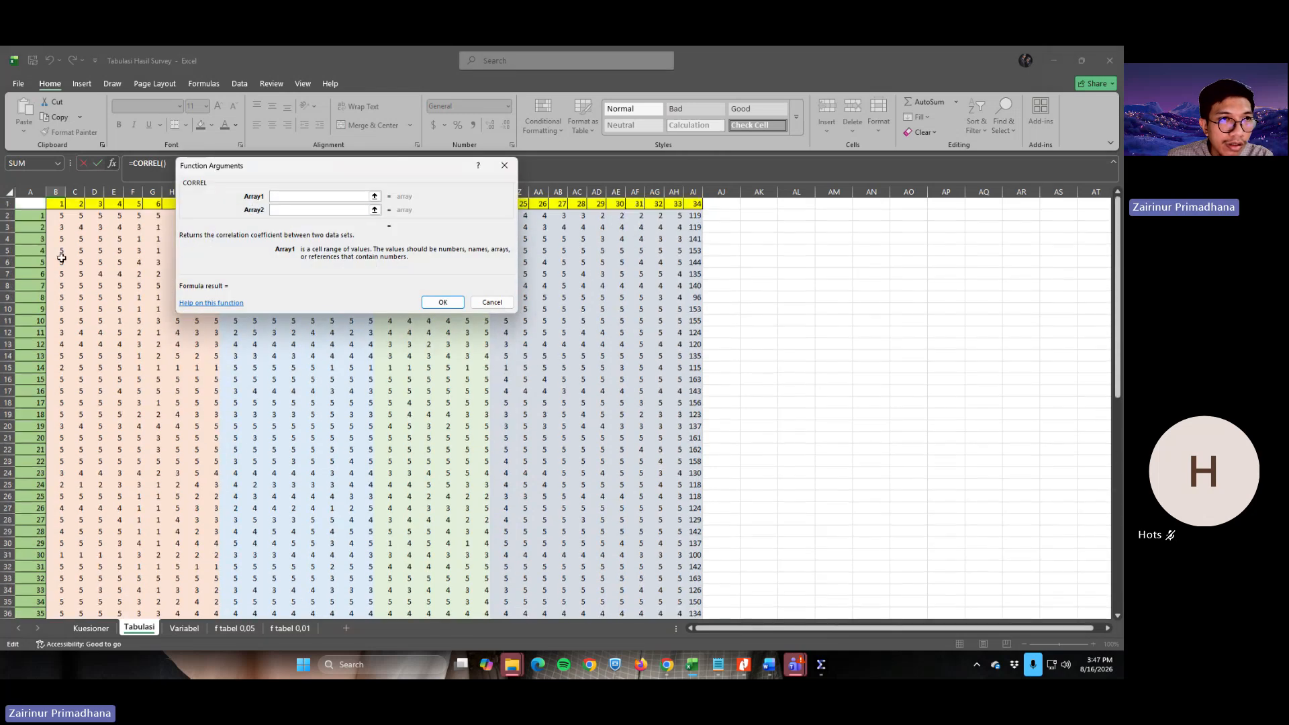
{"action": "left_click_drag", "start_coordinate": [58, 216], "coordinate": [58, 568]}
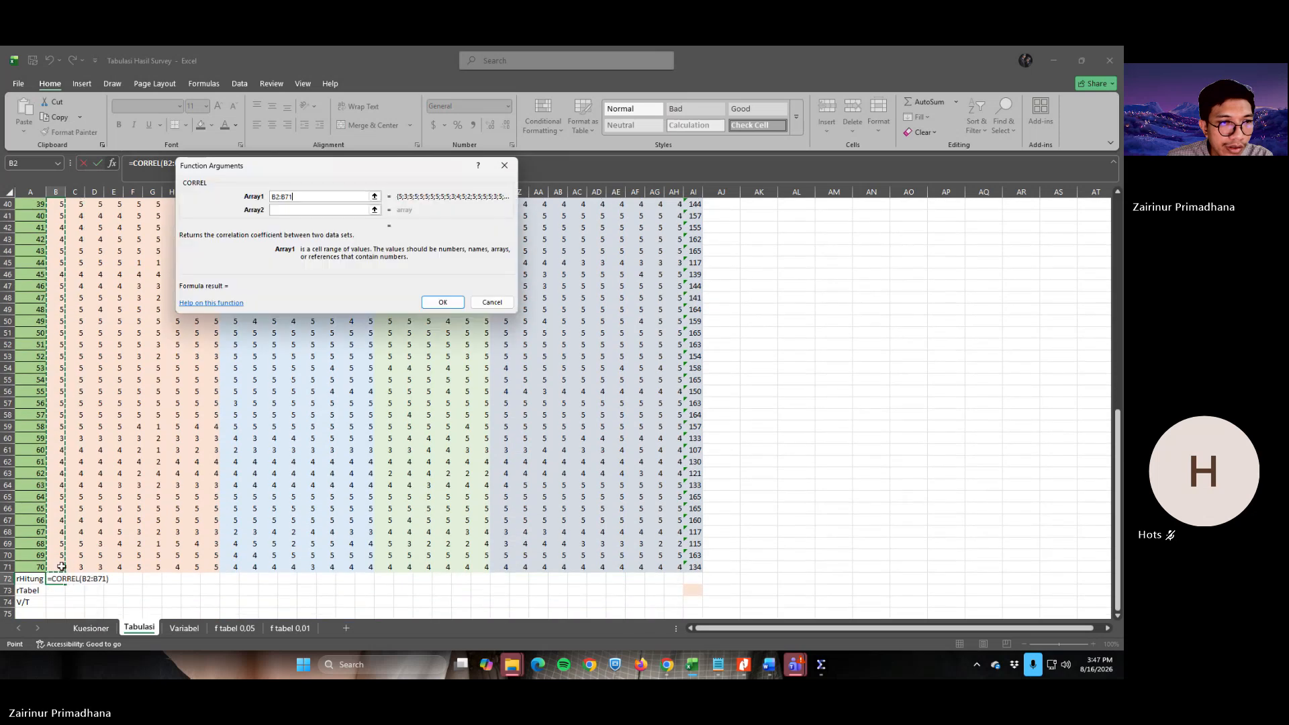
{"action": "left_click", "coordinate": [298, 210]}
{"action": "scroll", "coordinate": [609, 305], "scroll_direction": "up", "scroll_amount": 9}
{"action": "scroll", "coordinate": [609, 305], "scroll_direction": "up", "scroll_amount": 4}
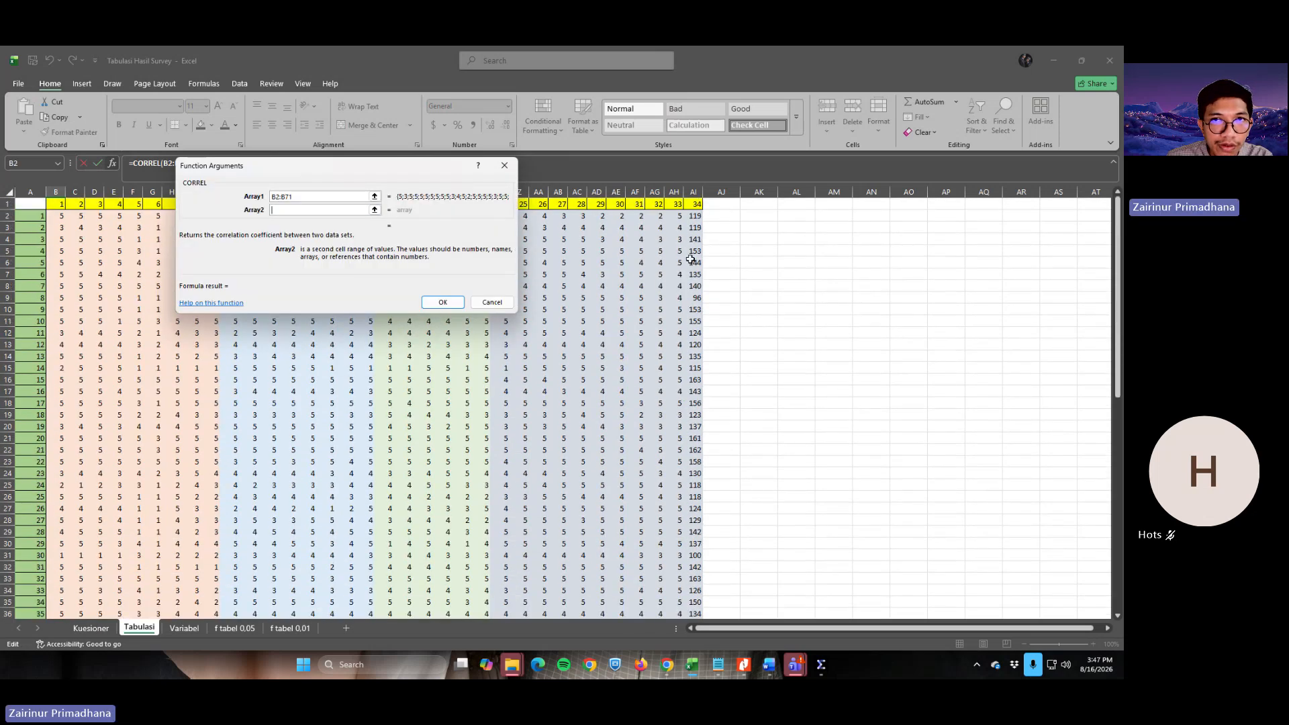
{"action": "left_click_drag", "start_coordinate": [695, 215], "coordinate": [696, 570]}
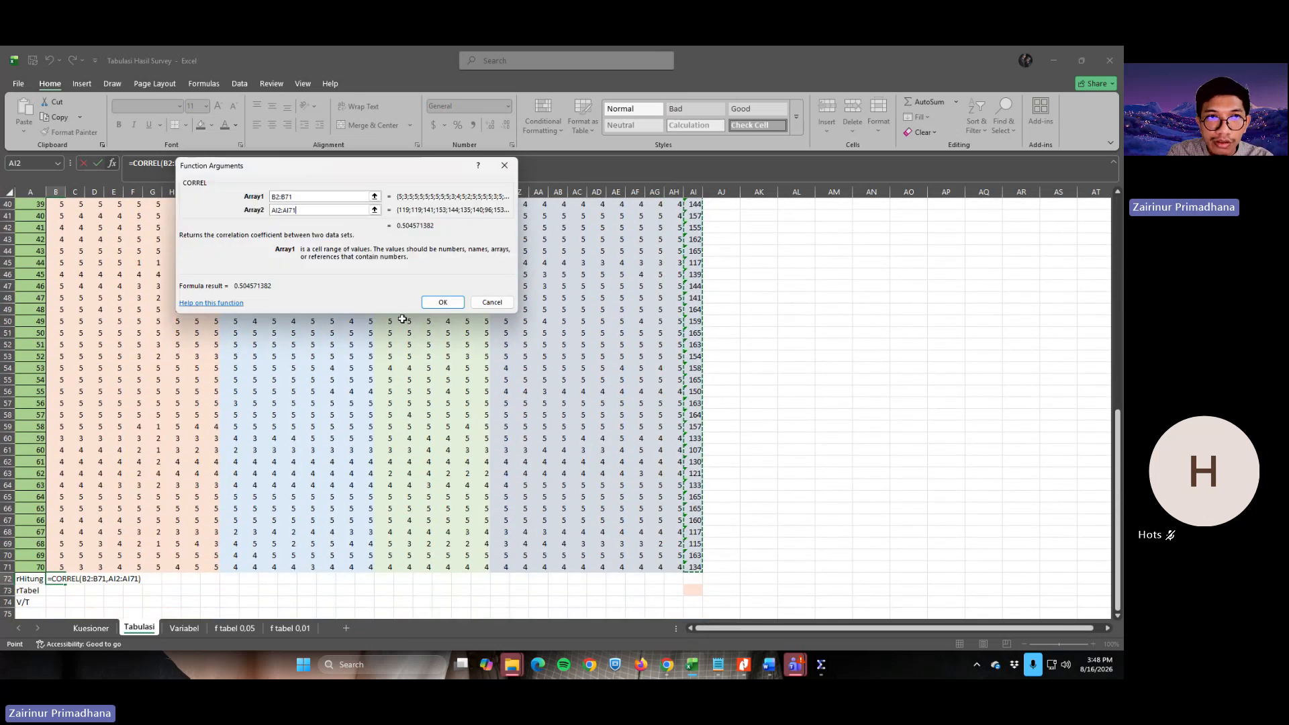
{"action": "key", "text": "F4"}
{"action": "key", "text": "Return"}
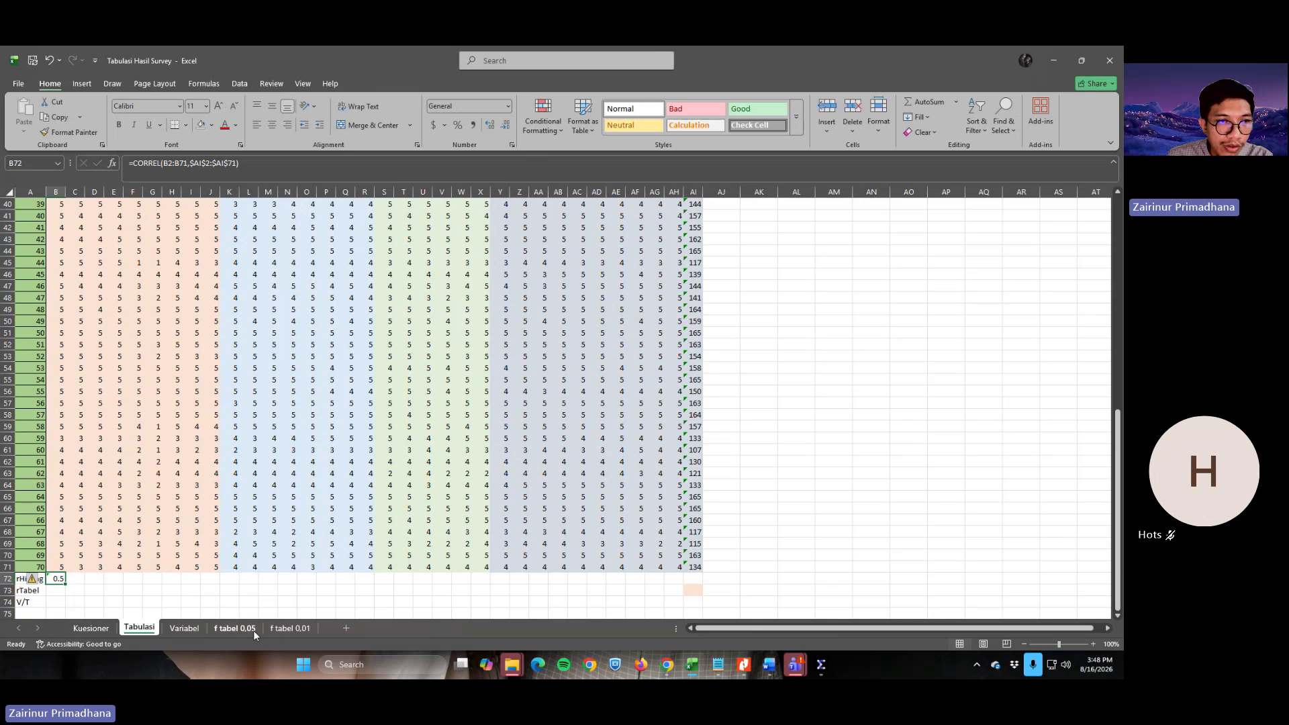
{"action": "left_click_drag", "start_coordinate": [64, 584], "coordinate": [675, 581]}
Enter the r table value 0.235 in rTabel cell B73 and fill it across the row through column AH
{"action": "left_click", "coordinate": [60, 592]}
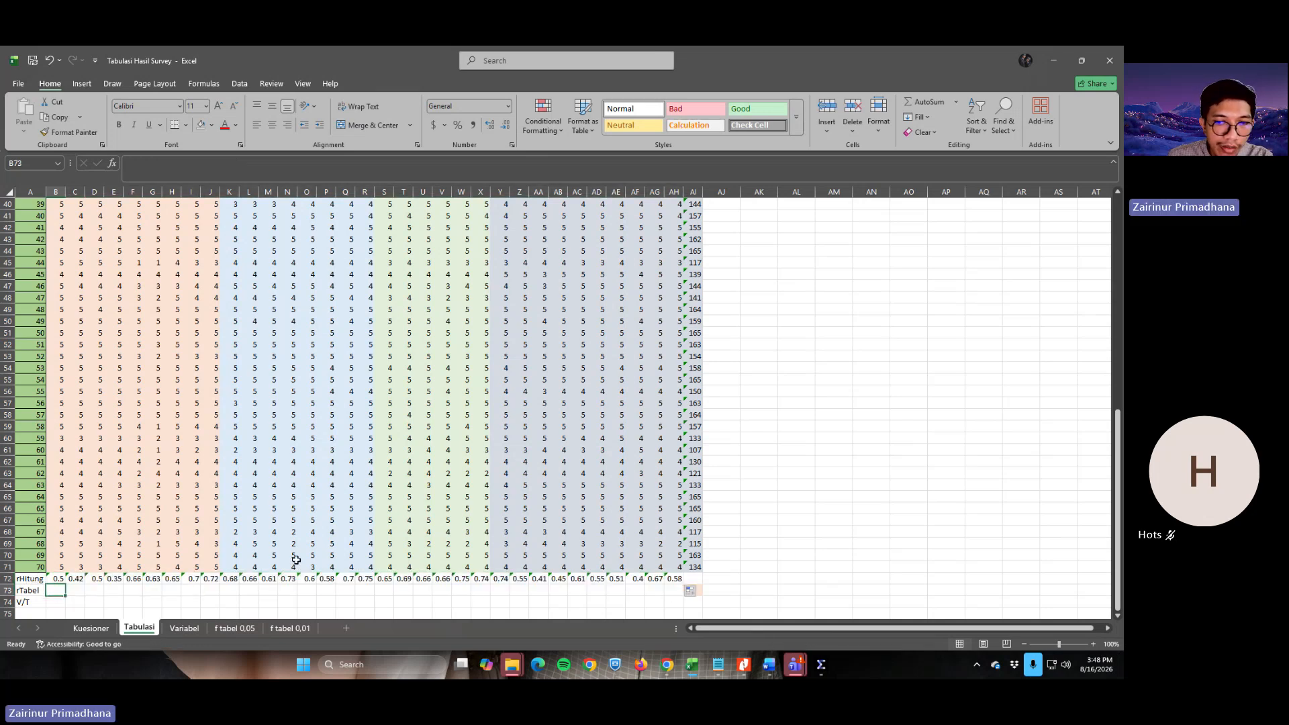
{"action": "type", "text": "0.235"}
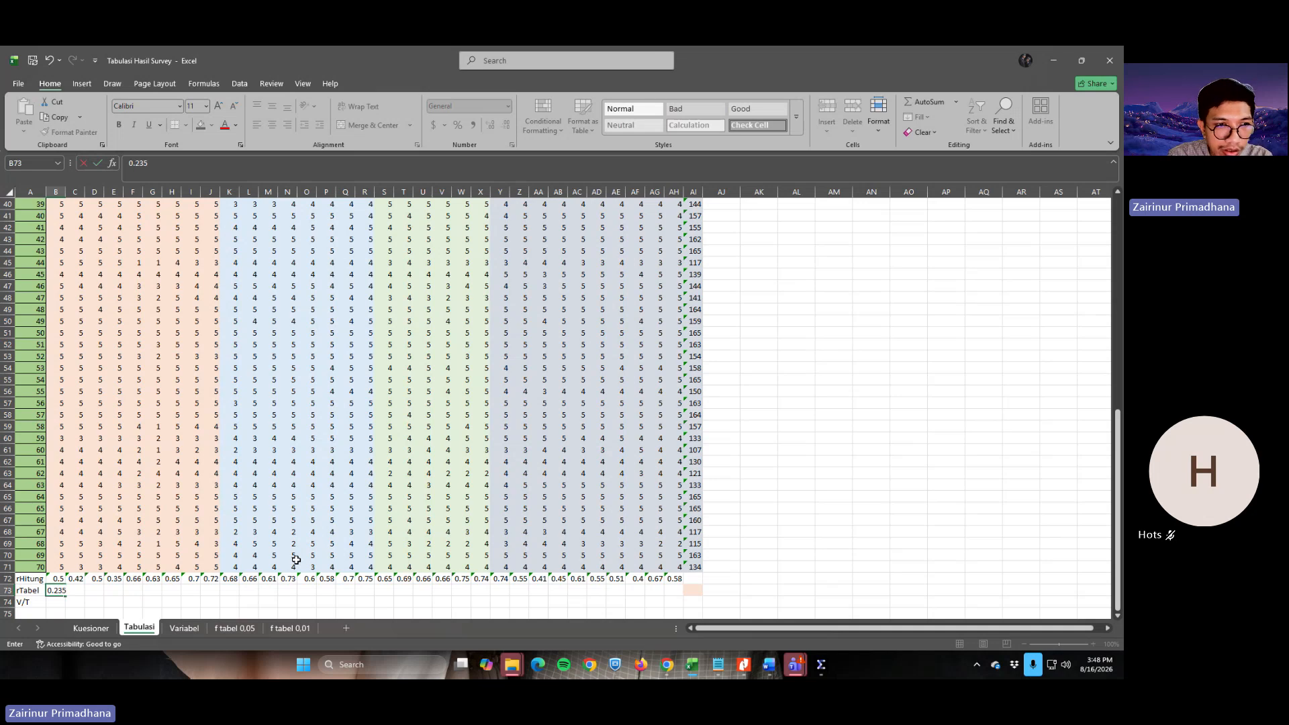
{"action": "key", "text": "Return"}
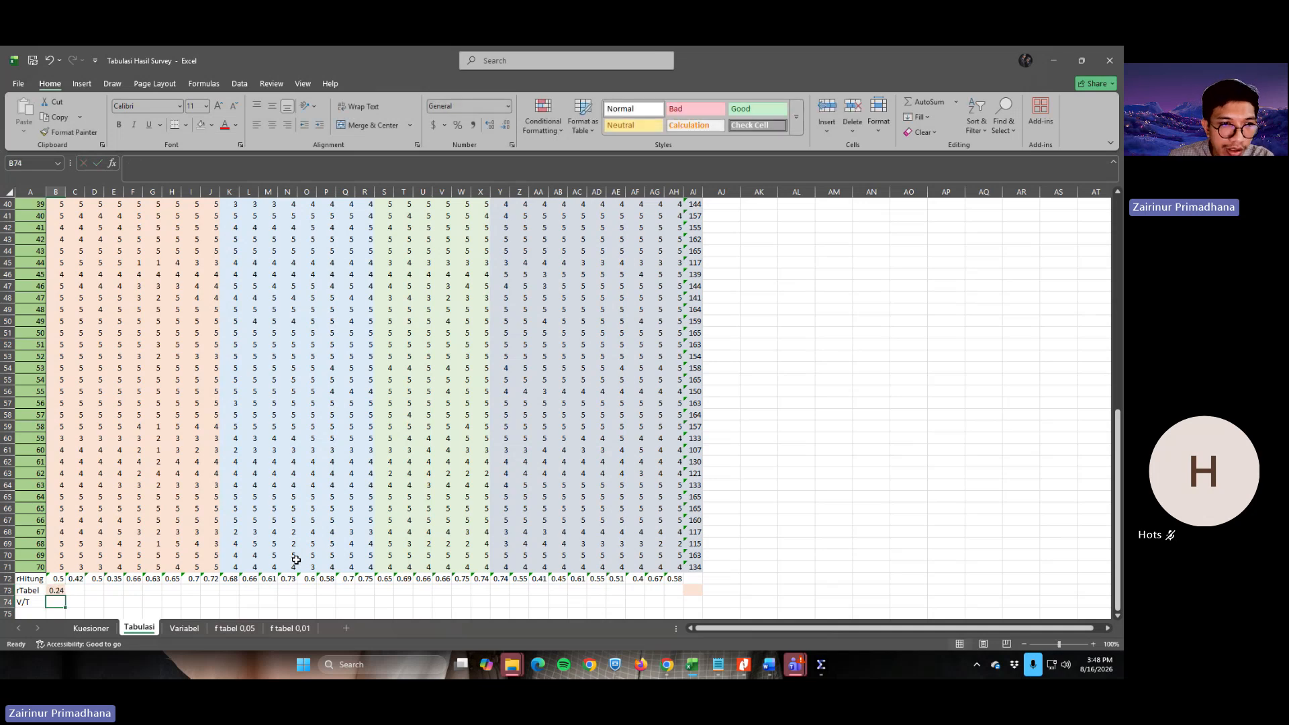
{"action": "left_click", "coordinate": [59, 589]}
{"action": "left_click_drag", "start_coordinate": [66, 596], "coordinate": [684, 595]}
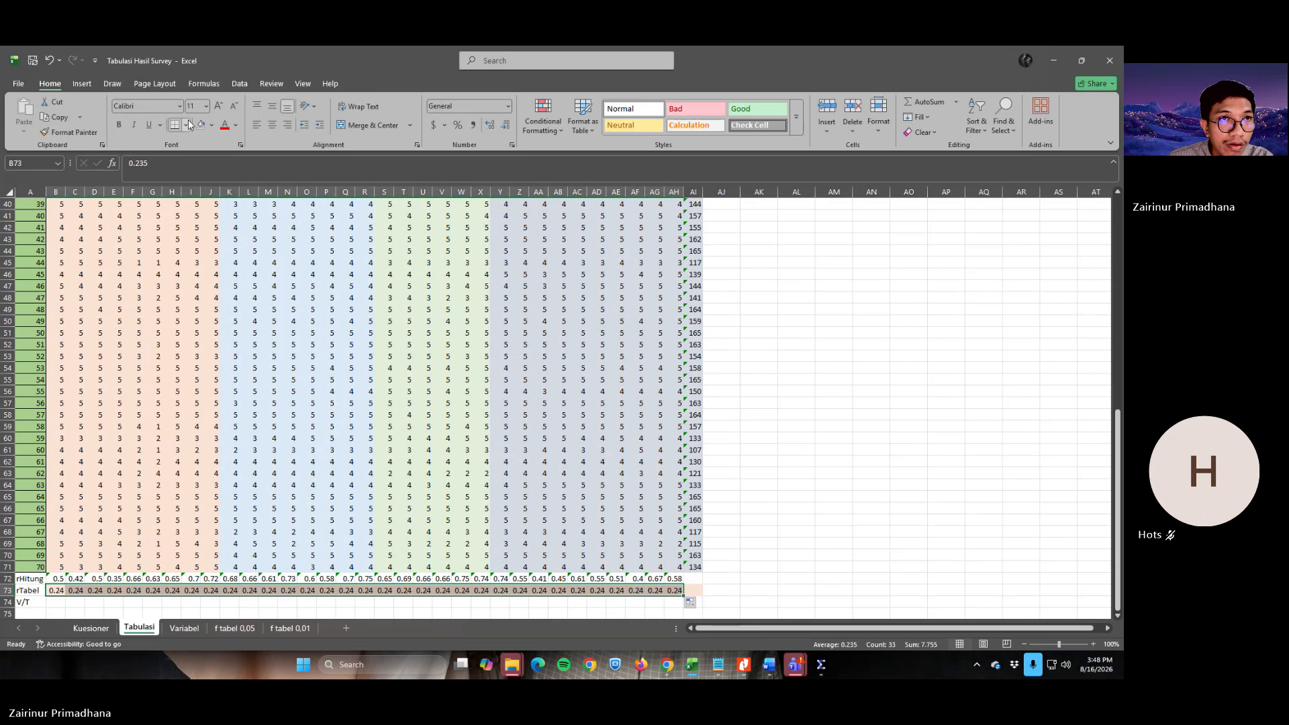
{"action": "left_click", "coordinate": [758, 471]}
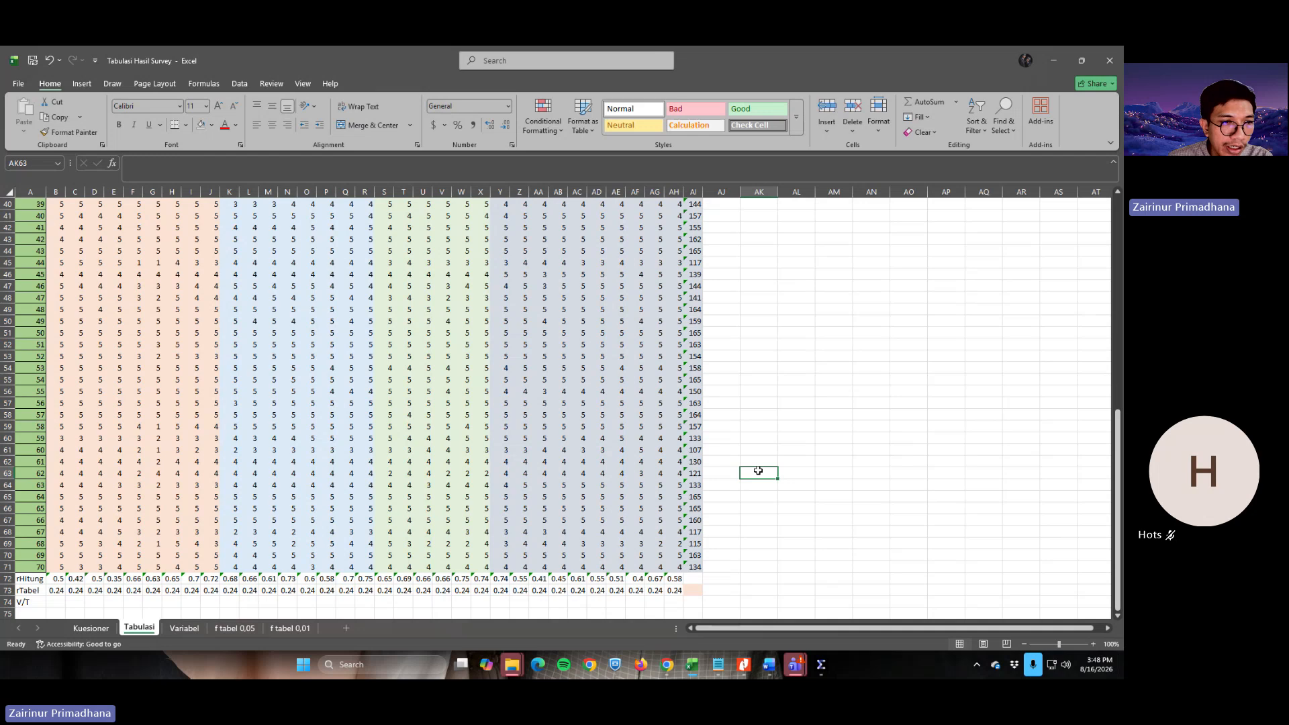
{"action": "left_click", "coordinate": [55, 602]}
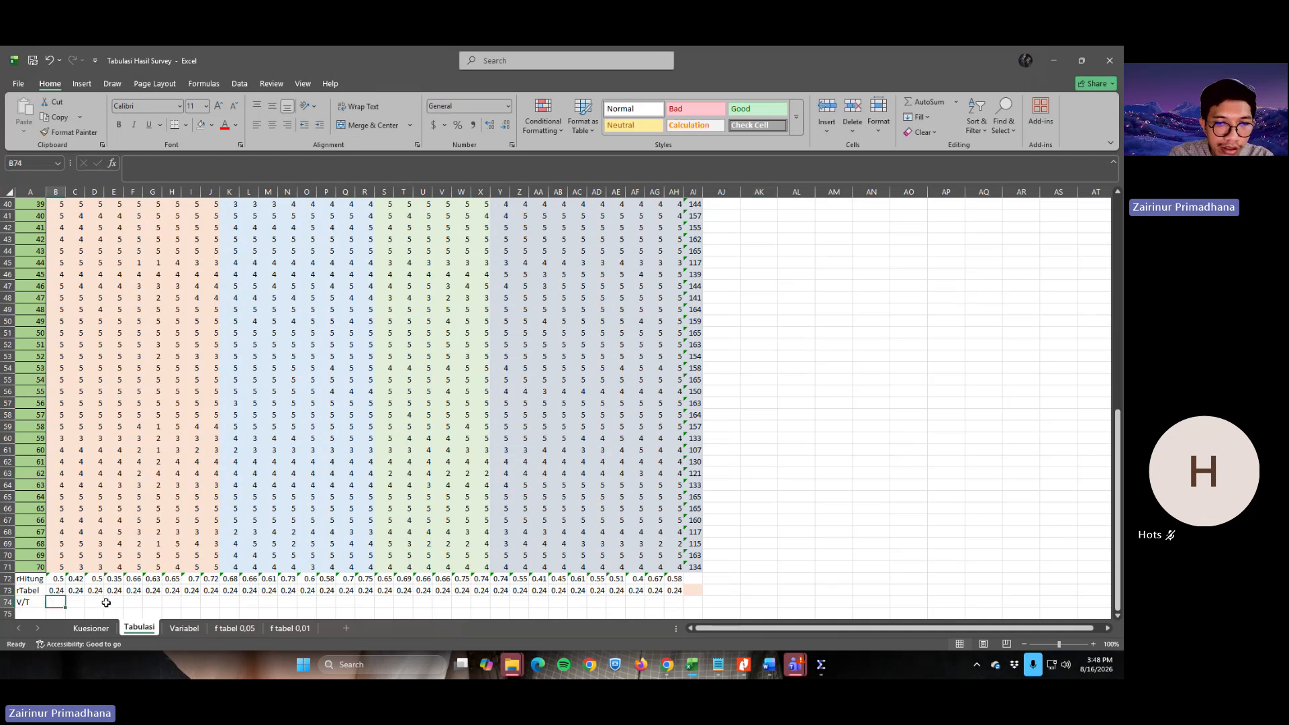
{"action": "type", "text": "=if"}
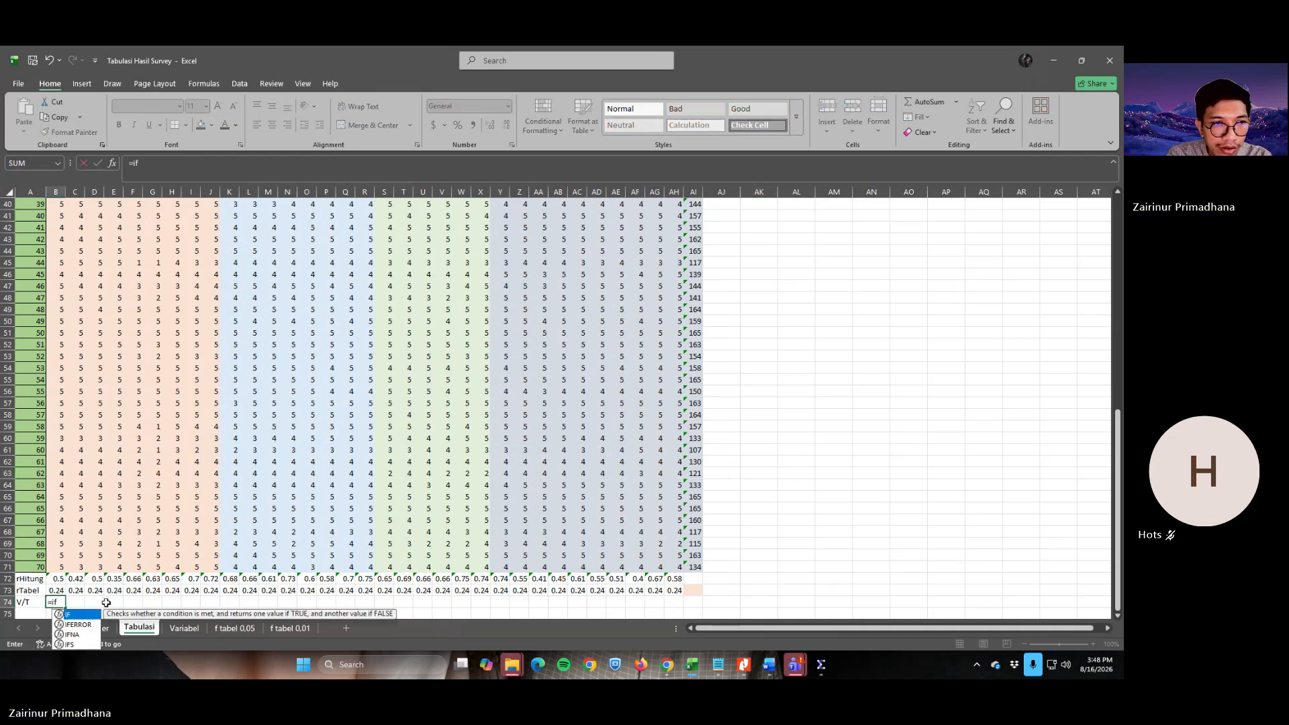
{"action": "left_click", "coordinate": [112, 166]}
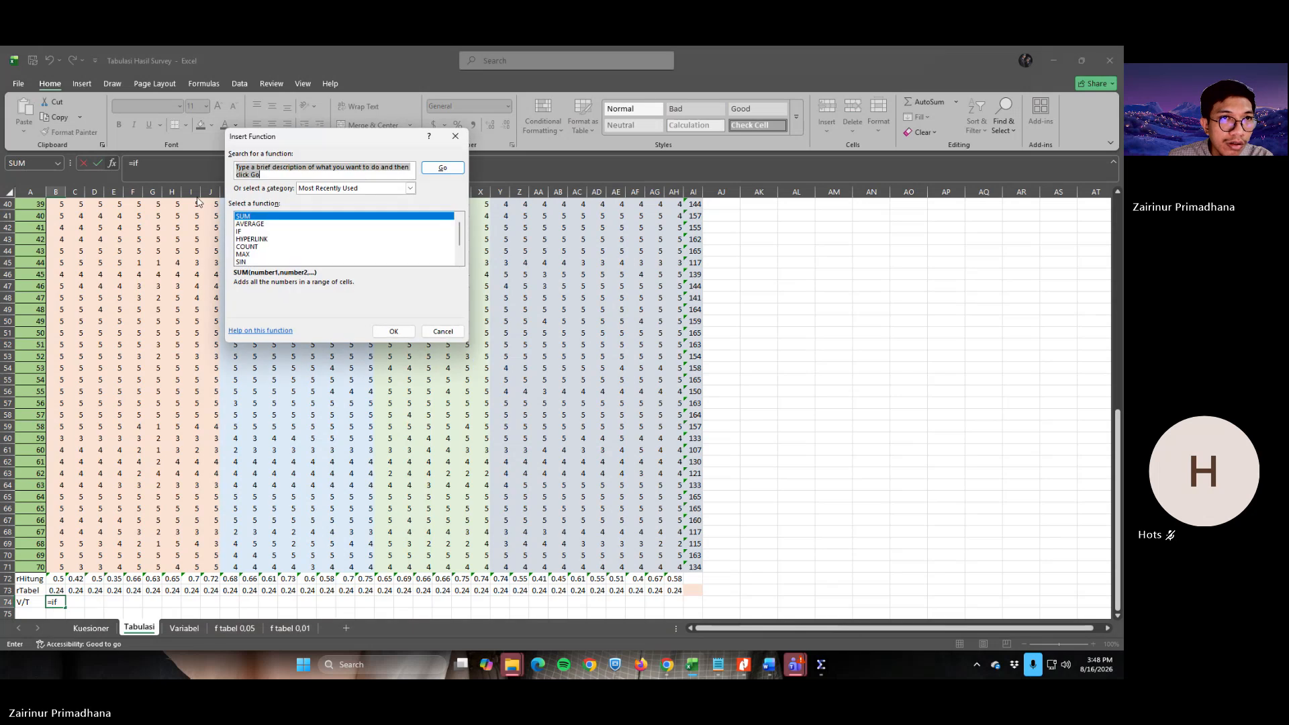
{"action": "left_click", "coordinate": [454, 336]}
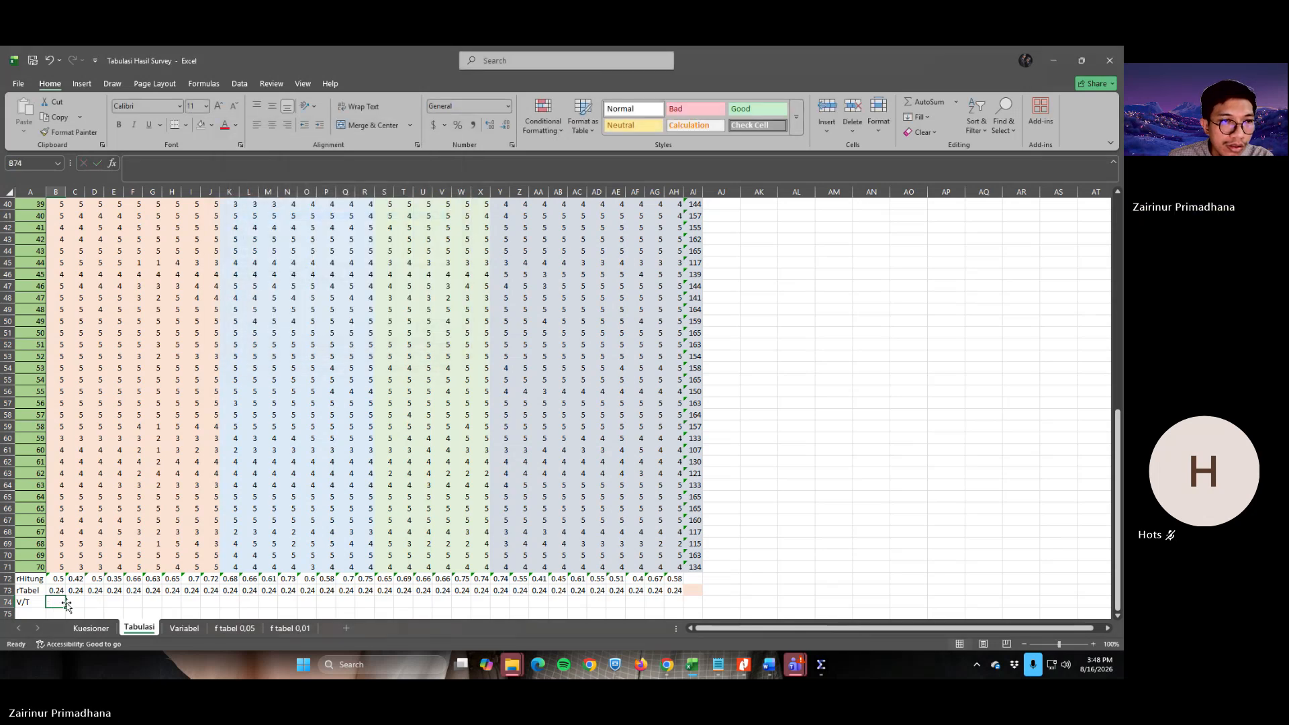
Start an IF function in V/T cell B74 with its arguments dialog, using the logical test B72>B73
{"action": "type", "text": "=if"}
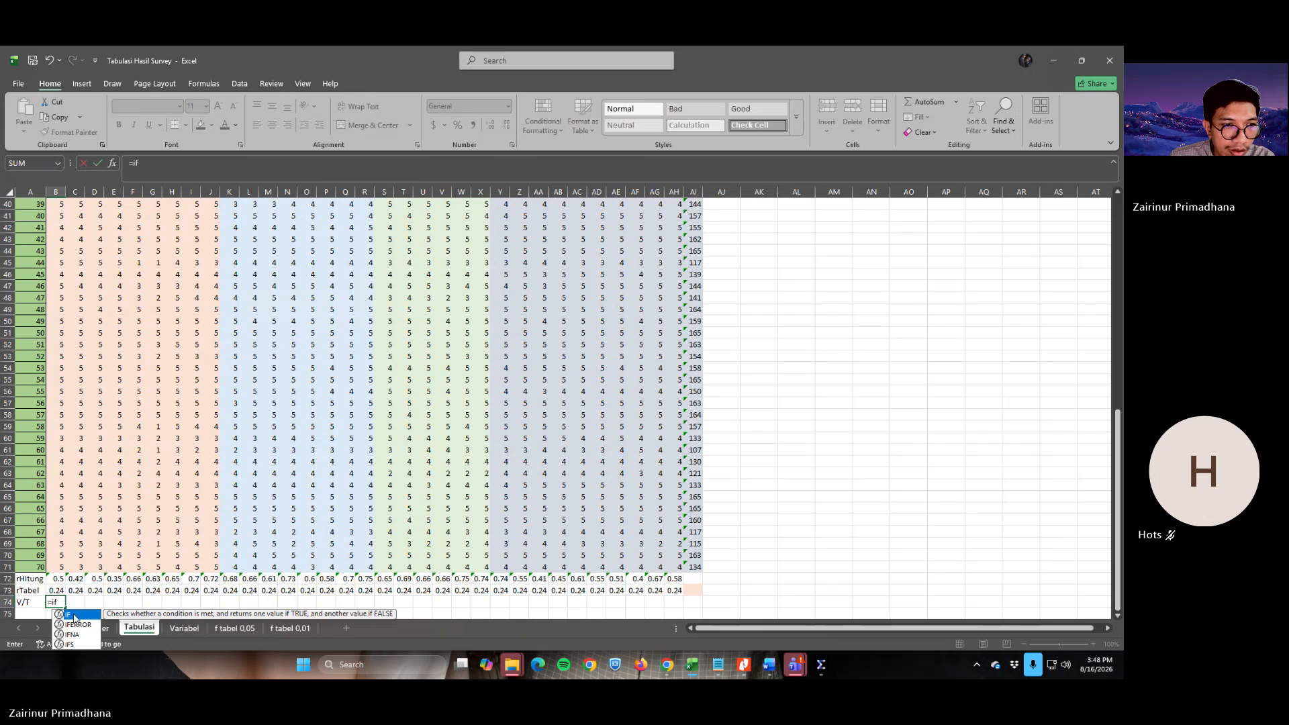
{"action": "double_click", "coordinate": [74, 616]}
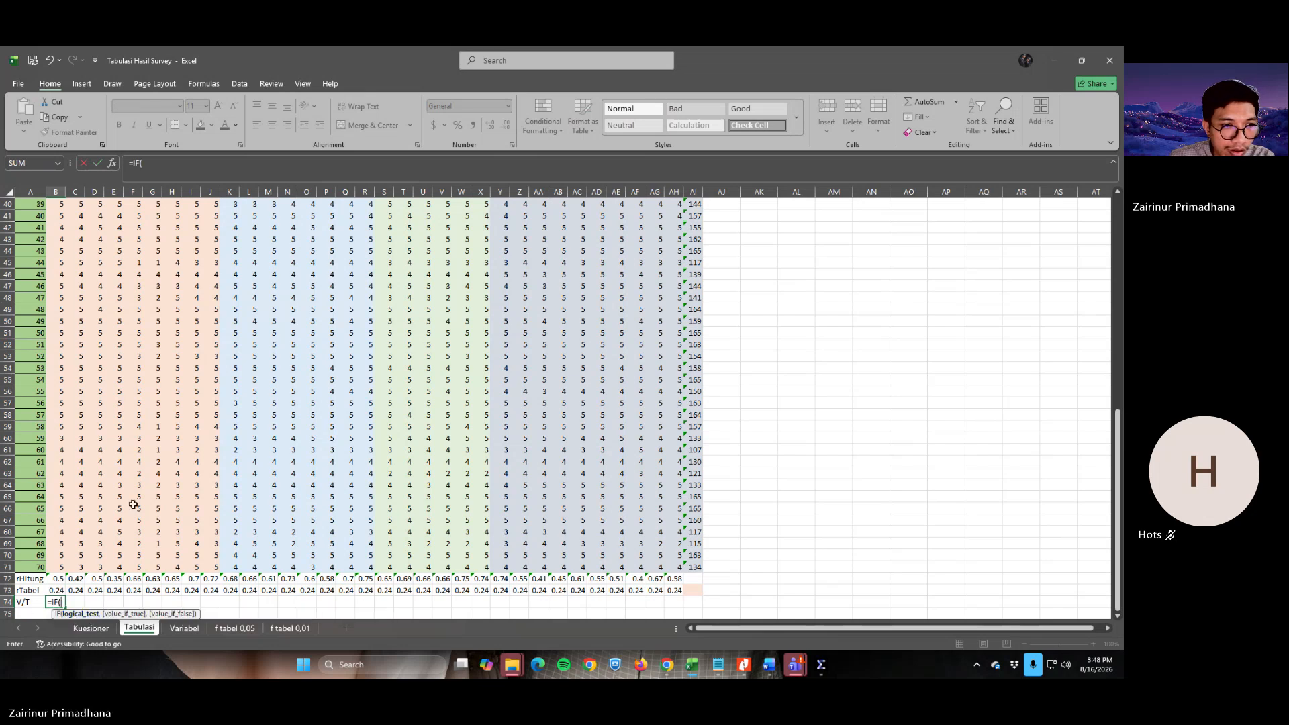
{"action": "left_click", "coordinate": [113, 164]}
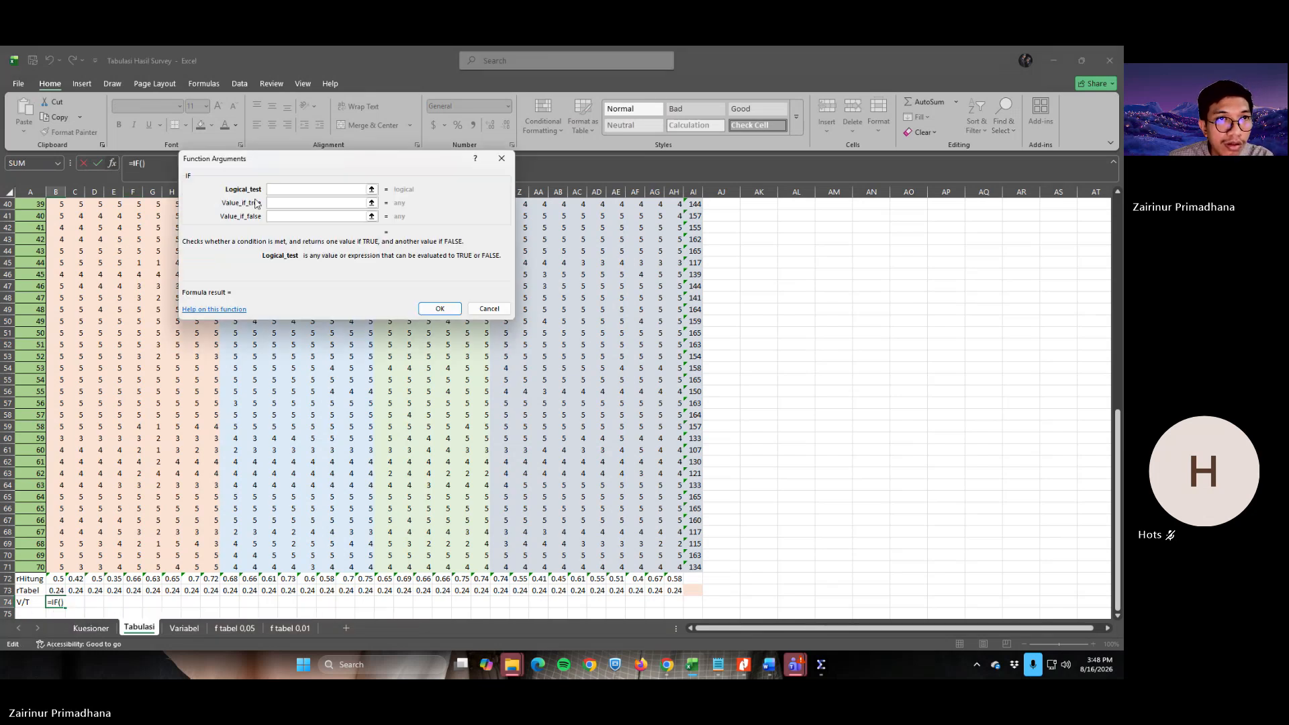
{"action": "left_click", "coordinate": [57, 581]}
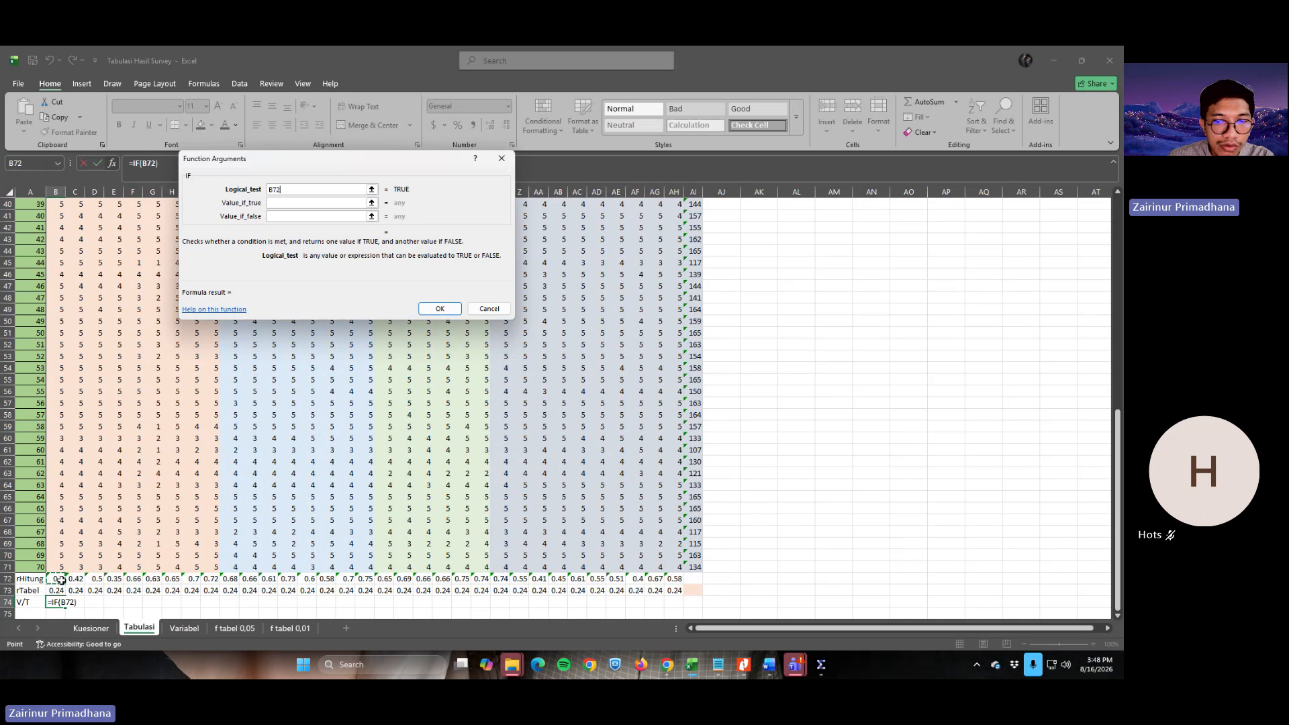
{"action": "type", "text": ">"}
{"action": "left_click", "coordinate": [57, 590]}
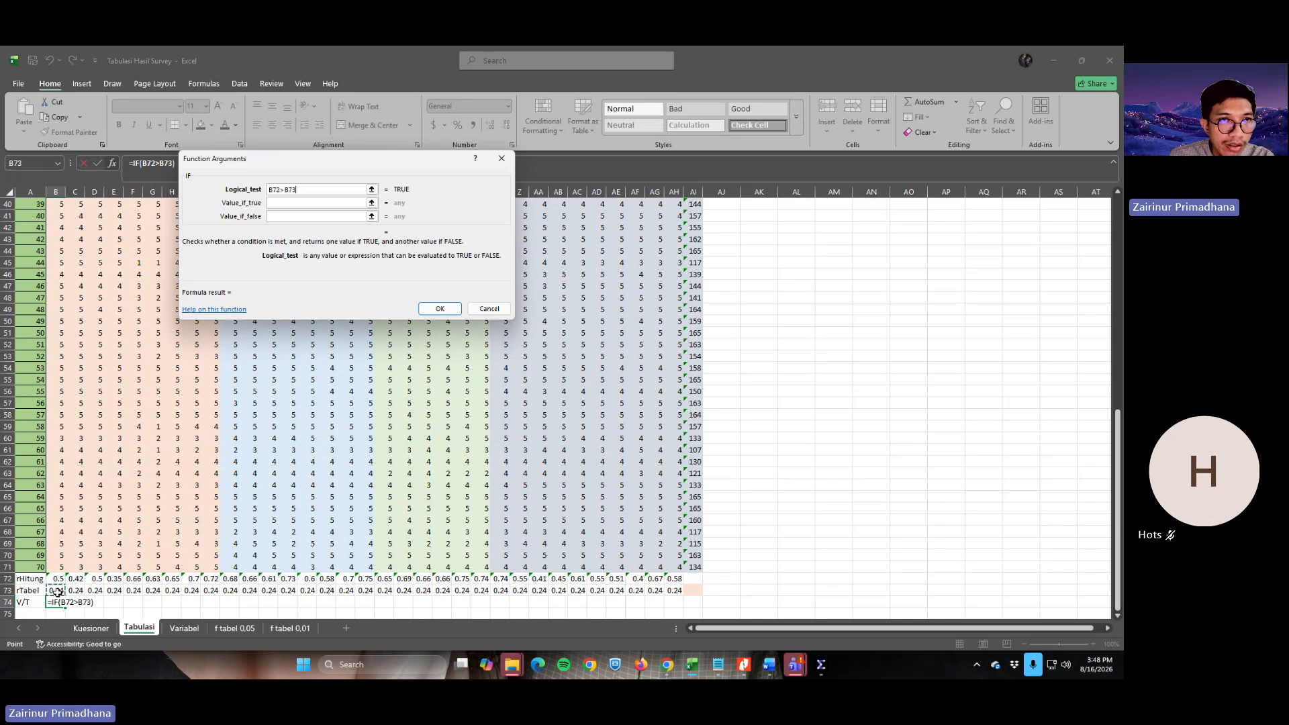
Make the IF function return "V" when the test is true and "T" when it is false
{"action": "left_click", "coordinate": [290, 203]}
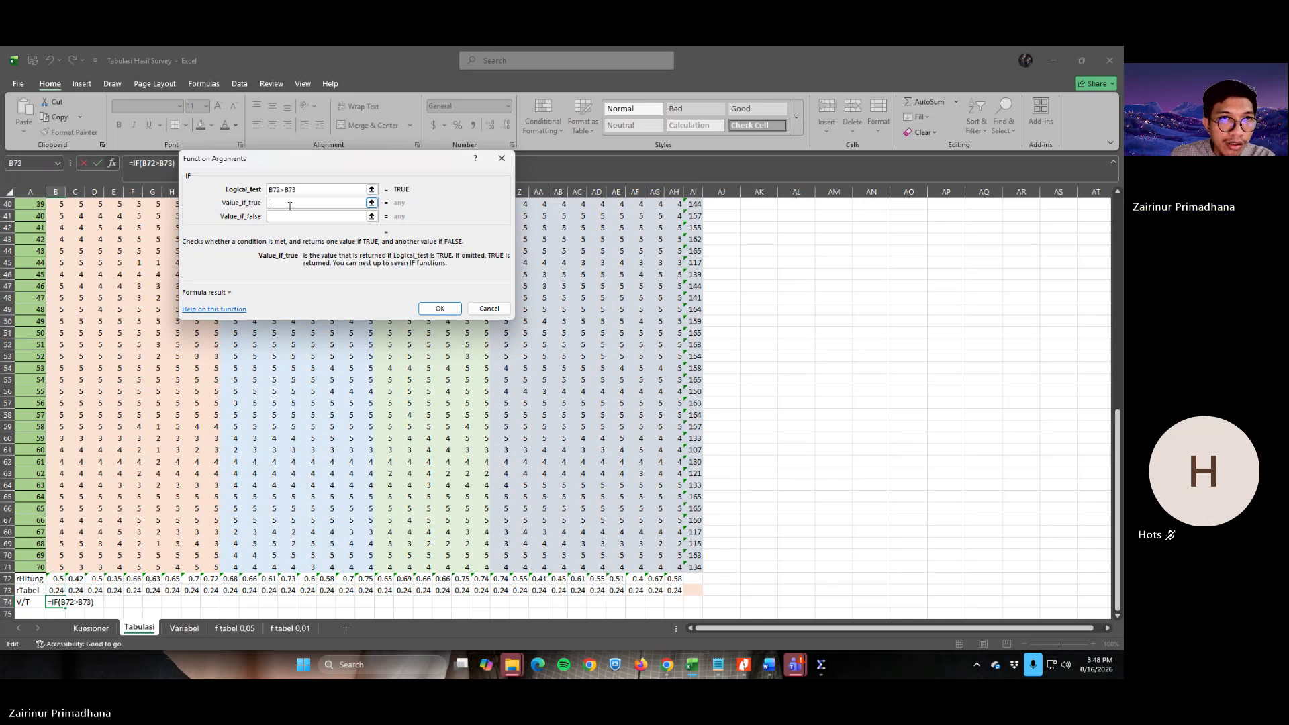
{"action": "type", "text": "v"}
{"action": "key", "text": "BackSpace"}
{"action": "type", "text": "V"}
{"action": "left_click", "coordinate": [365, 215]}
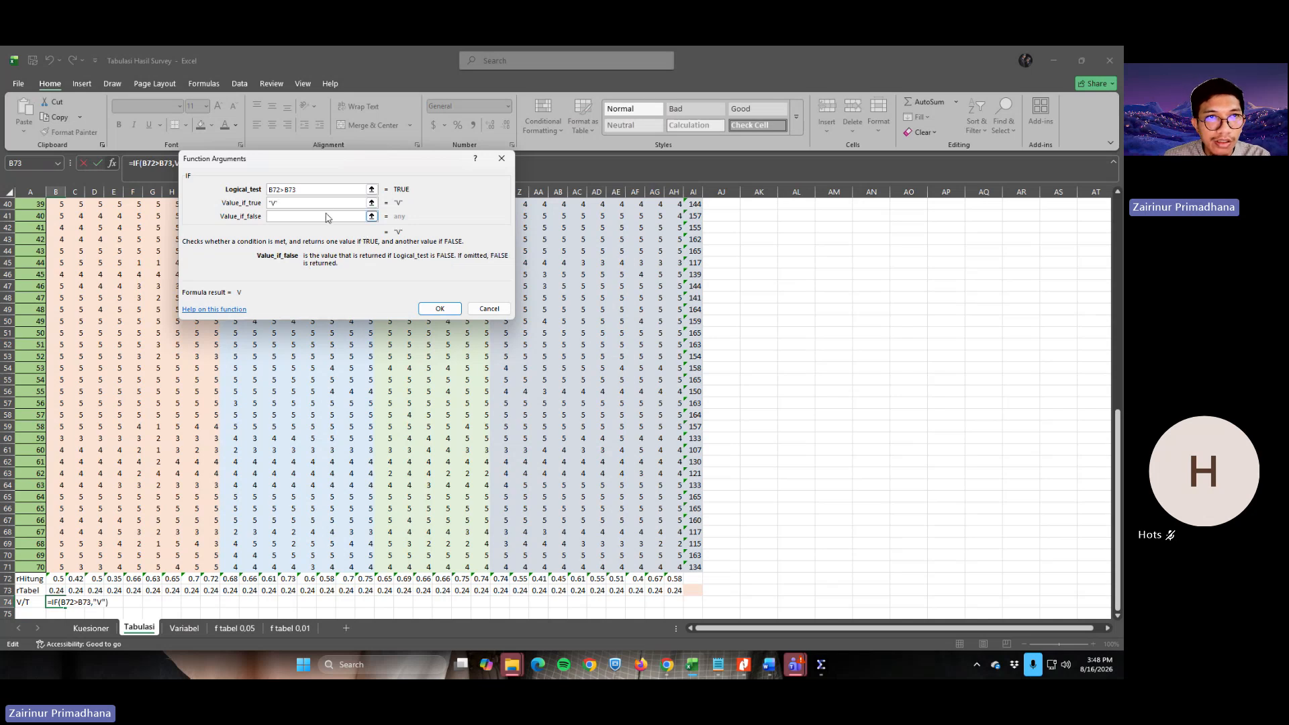
{"action": "type", "text": "T"}
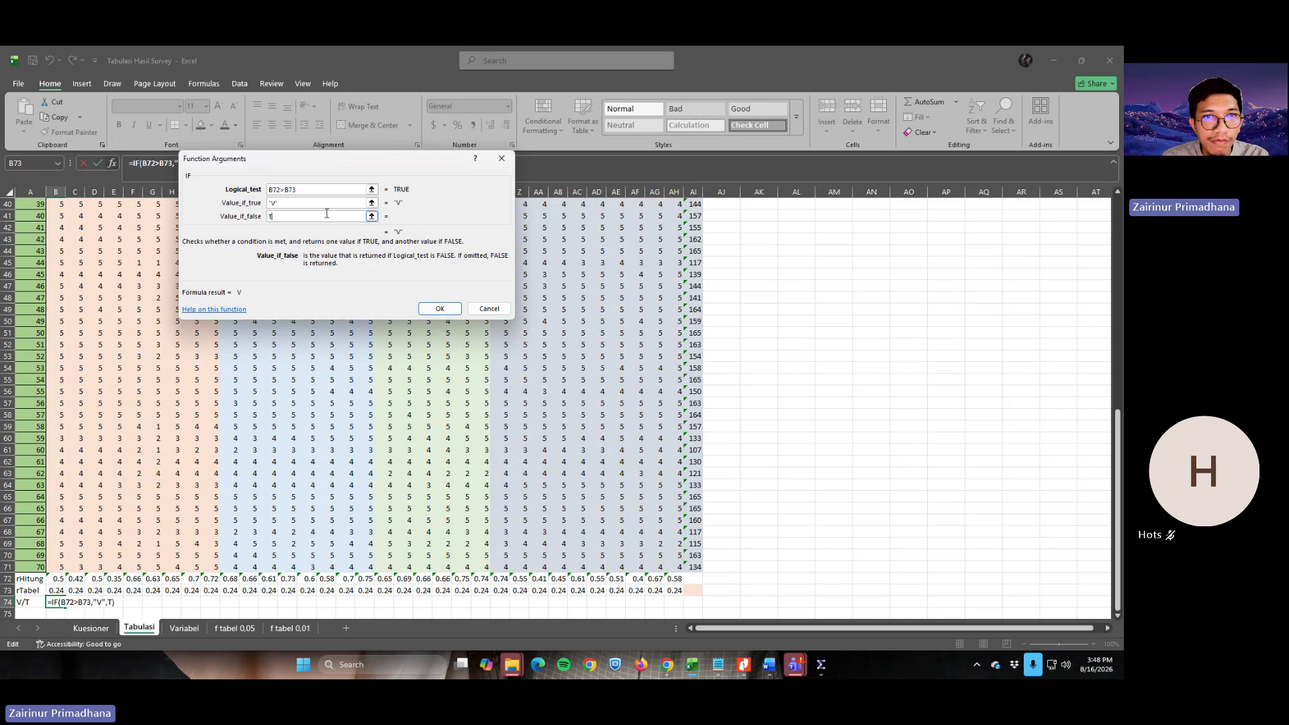
{"action": "left_click", "coordinate": [435, 307]}
Fill the formula in B74 across the V/T row through column AH
{"action": "left_click_drag", "start_coordinate": [67, 609], "coordinate": [678, 602]}
{"action": "left_click", "coordinate": [826, 523]}
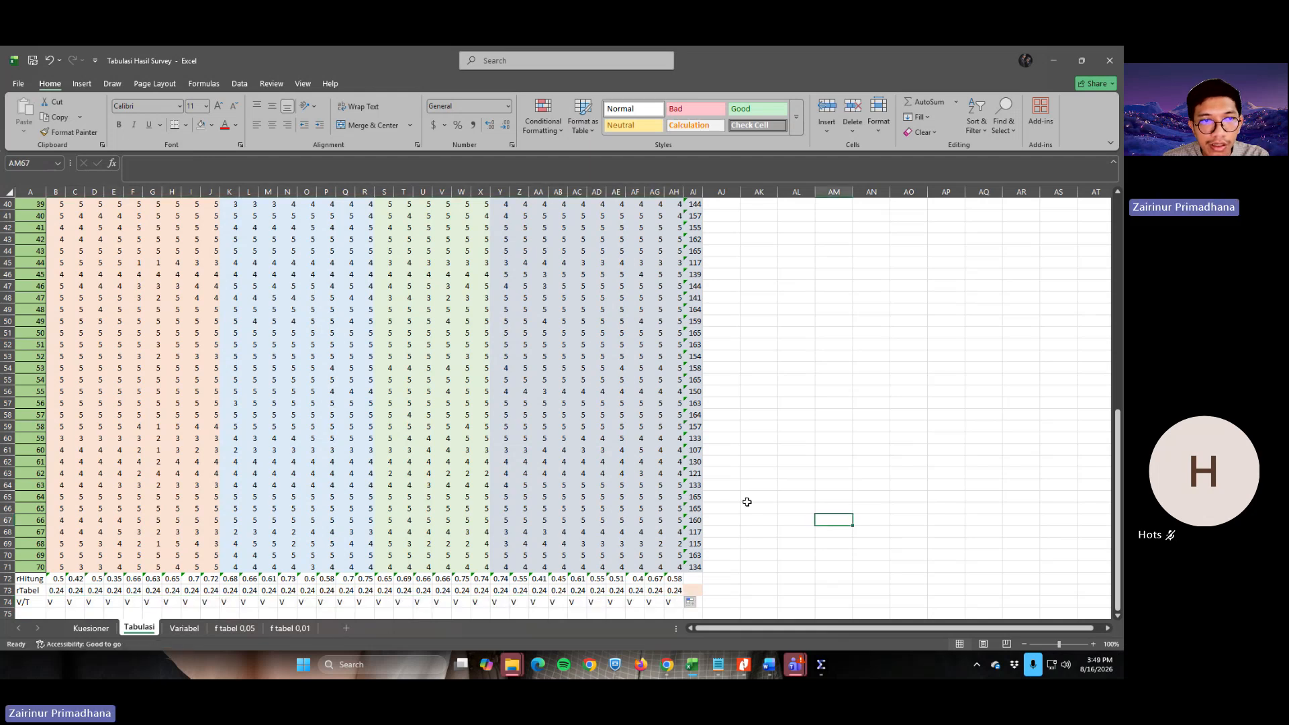
{"action": "scroll", "coordinate": [89, 566], "scroll_direction": "up", "scroll_amount": 13}
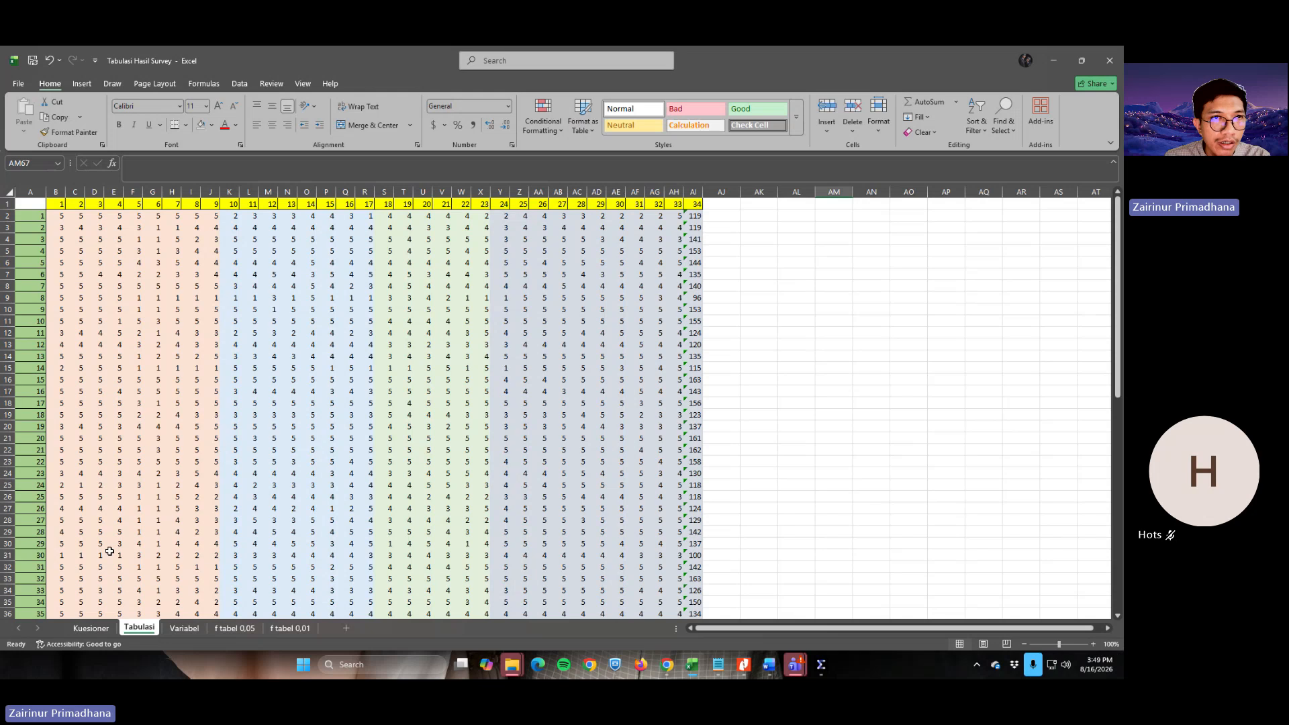
{"action": "scroll", "coordinate": [110, 552], "scroll_direction": "down", "scroll_amount": 11}
{"action": "scroll", "coordinate": [109, 551], "scroll_direction": "down", "scroll_amount": 4}
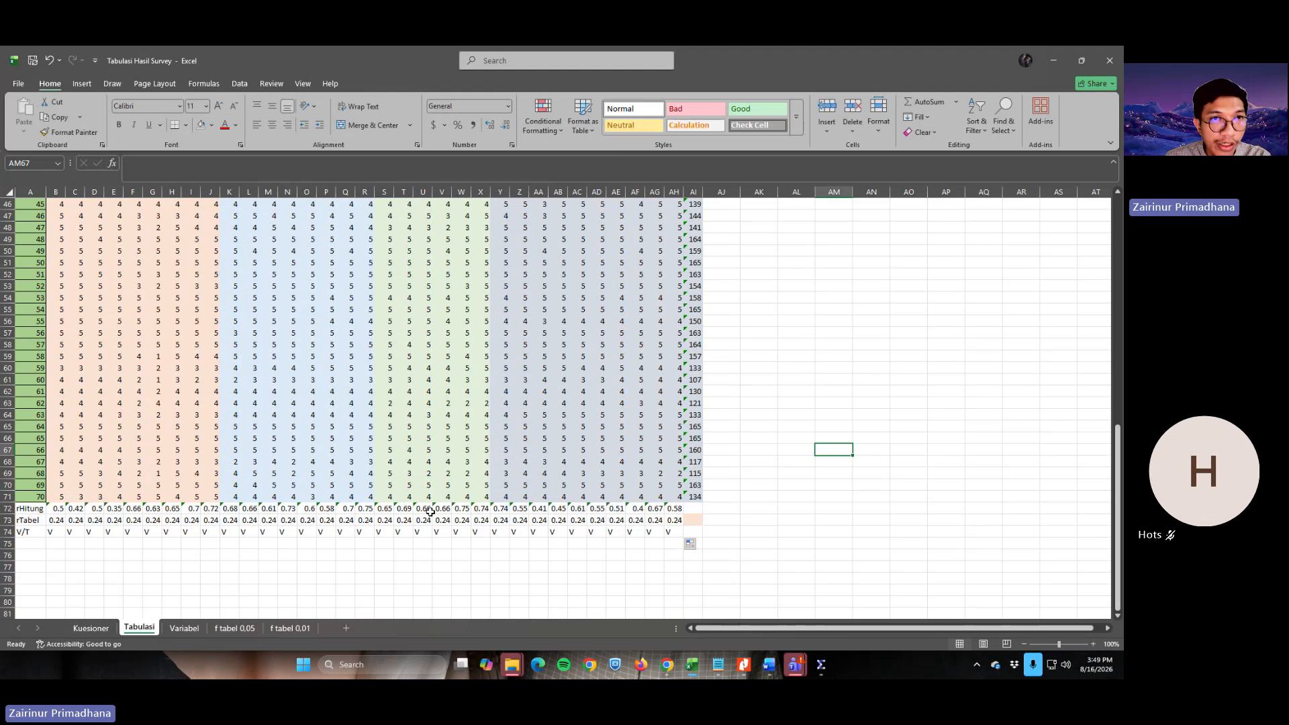
Switch to the Notepad notes and delete "dengan kuesioner tersebut dilakukan" from the sentence on the purpose of the reliability test
{"action": "key", "text": "alt+Tab"}
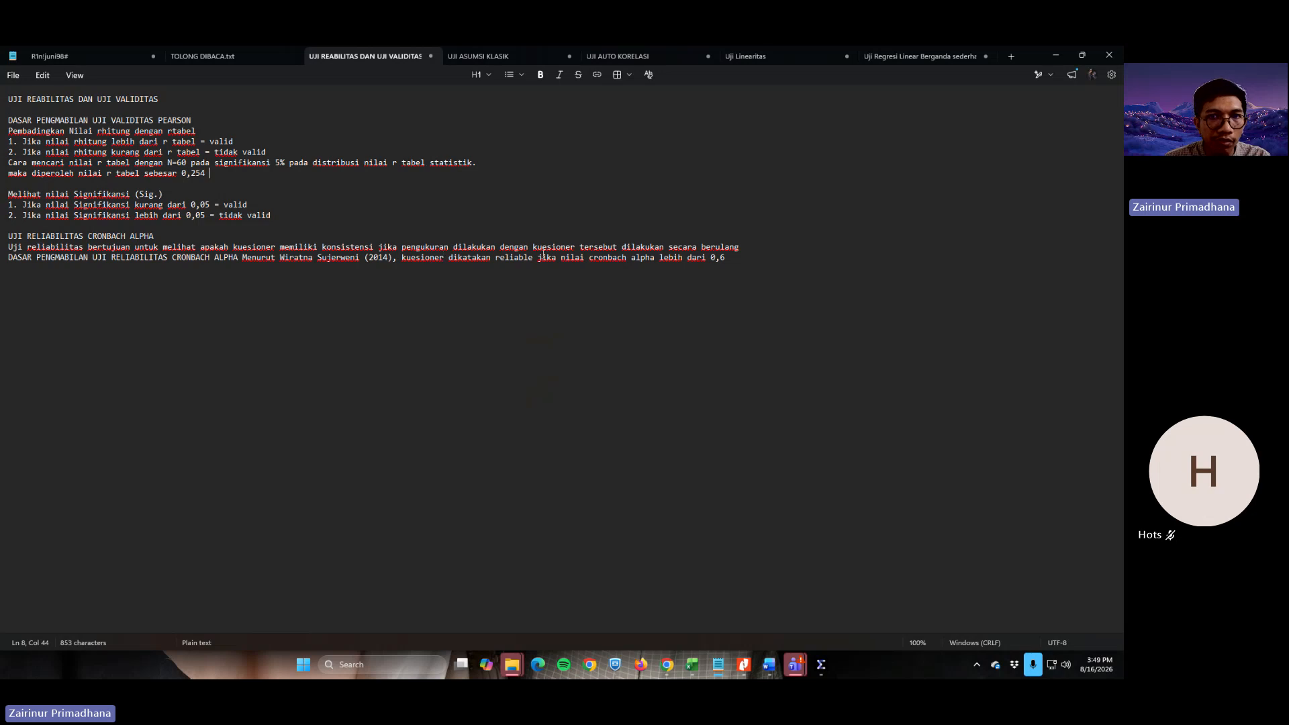
{"action": "left_click_drag", "start_coordinate": [668, 246], "coordinate": [502, 247]}
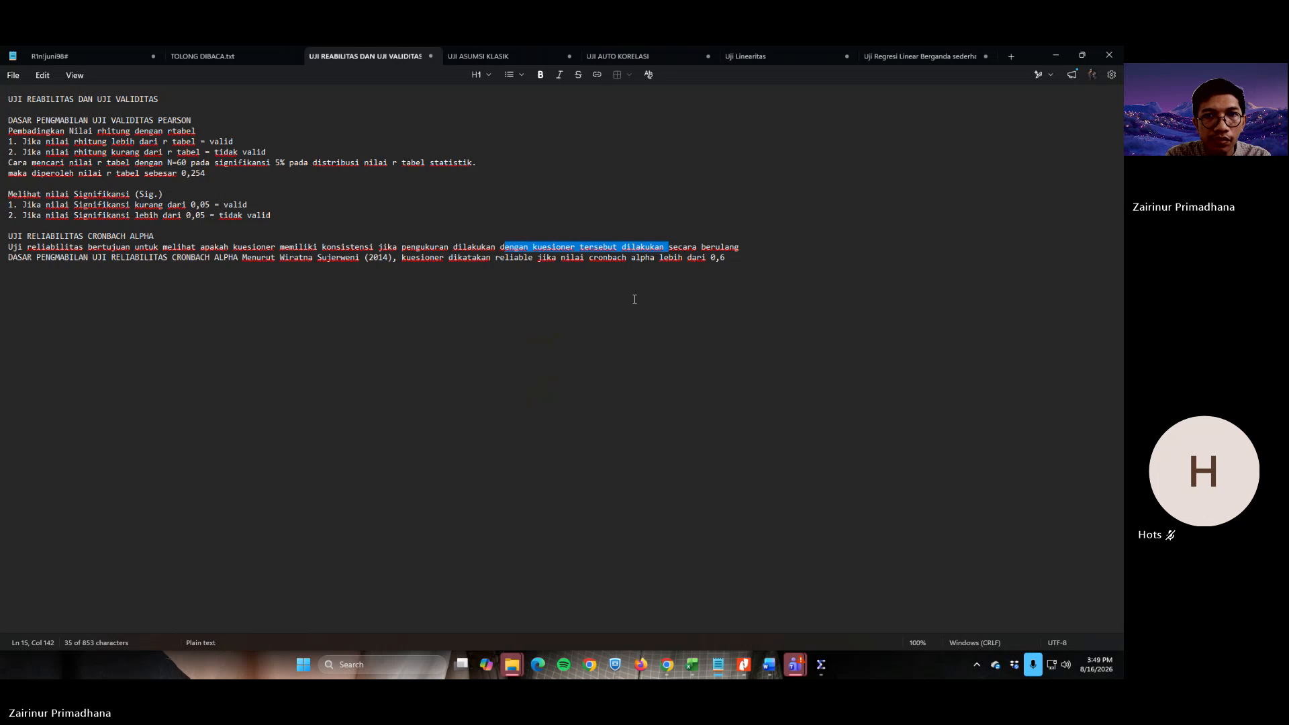
{"action": "key", "text": "BackSpace"}
{"action": "key", "text": "BackSpace"}
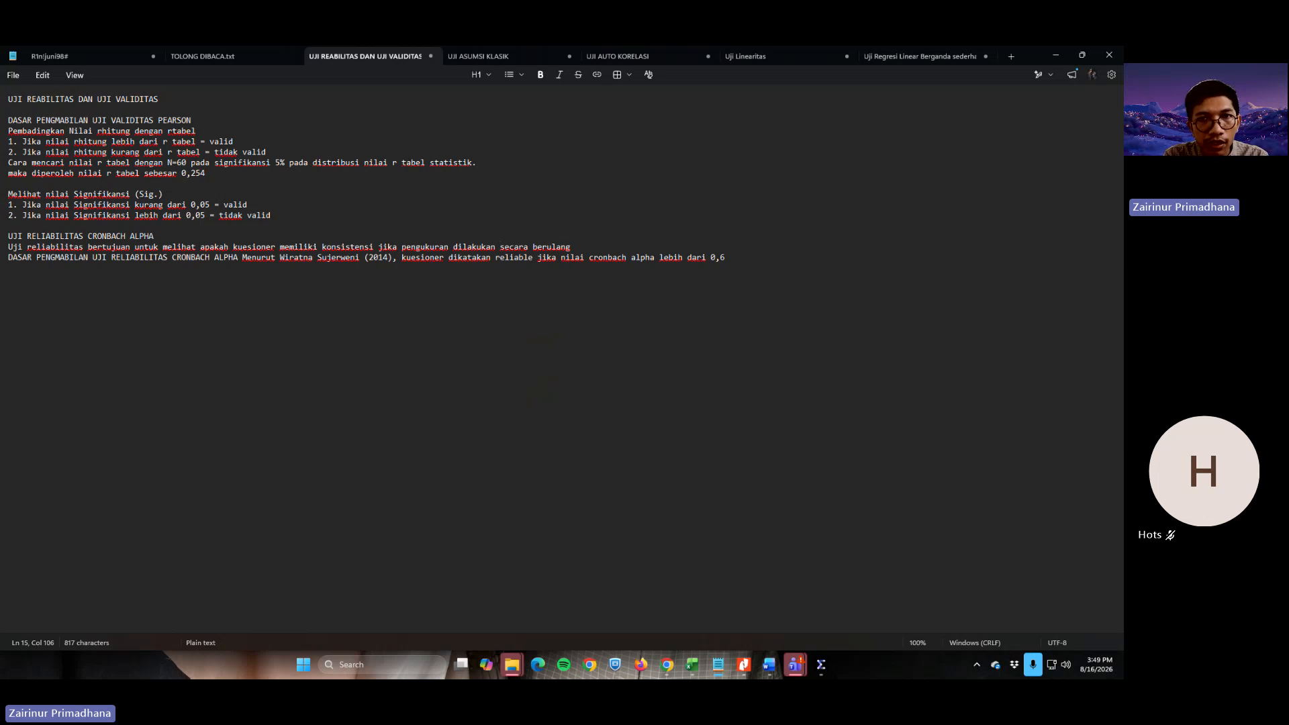
Switch to the SPSS Statistics Data Editor and start a Reliability Analysis
{"action": "key", "text": "alt+Tab"}
{"action": "key", "text": "alt+Tab"}
{"action": "key", "text": "alt+Tab"}
{"action": "key", "text": "alt+Tab"}
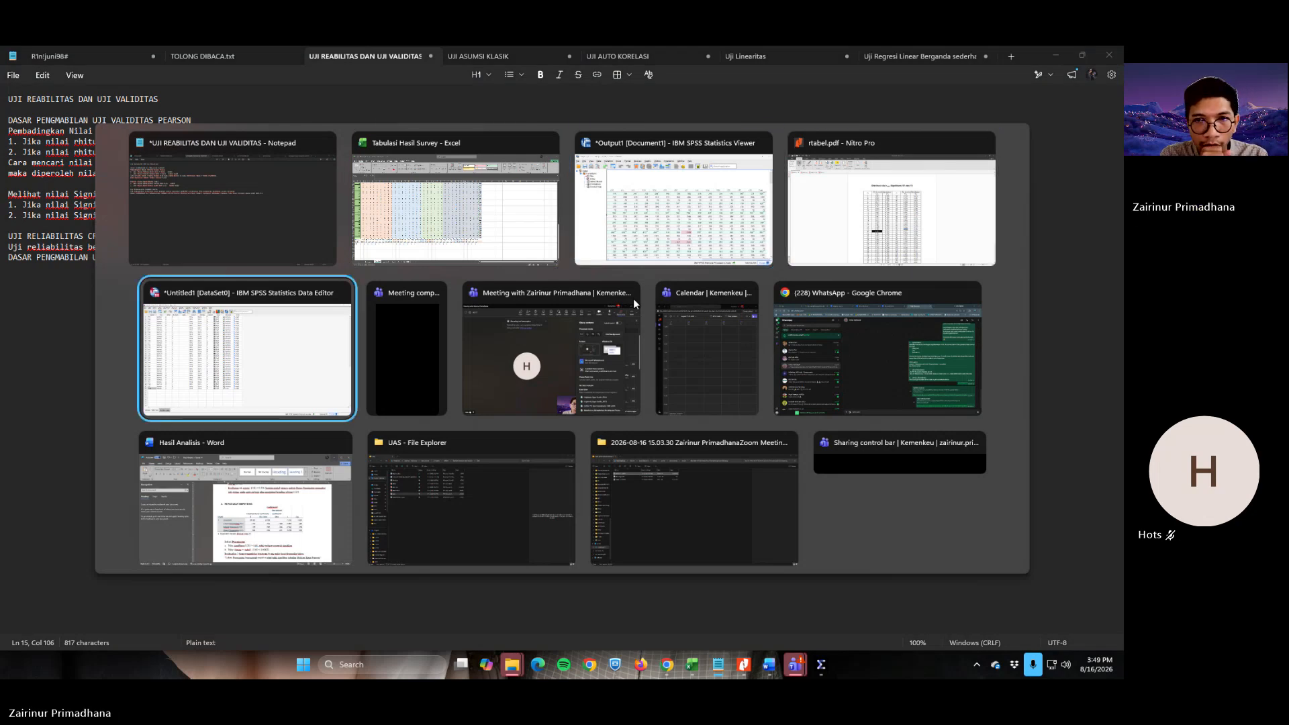
{"action": "left_click", "coordinate": [746, 215]}
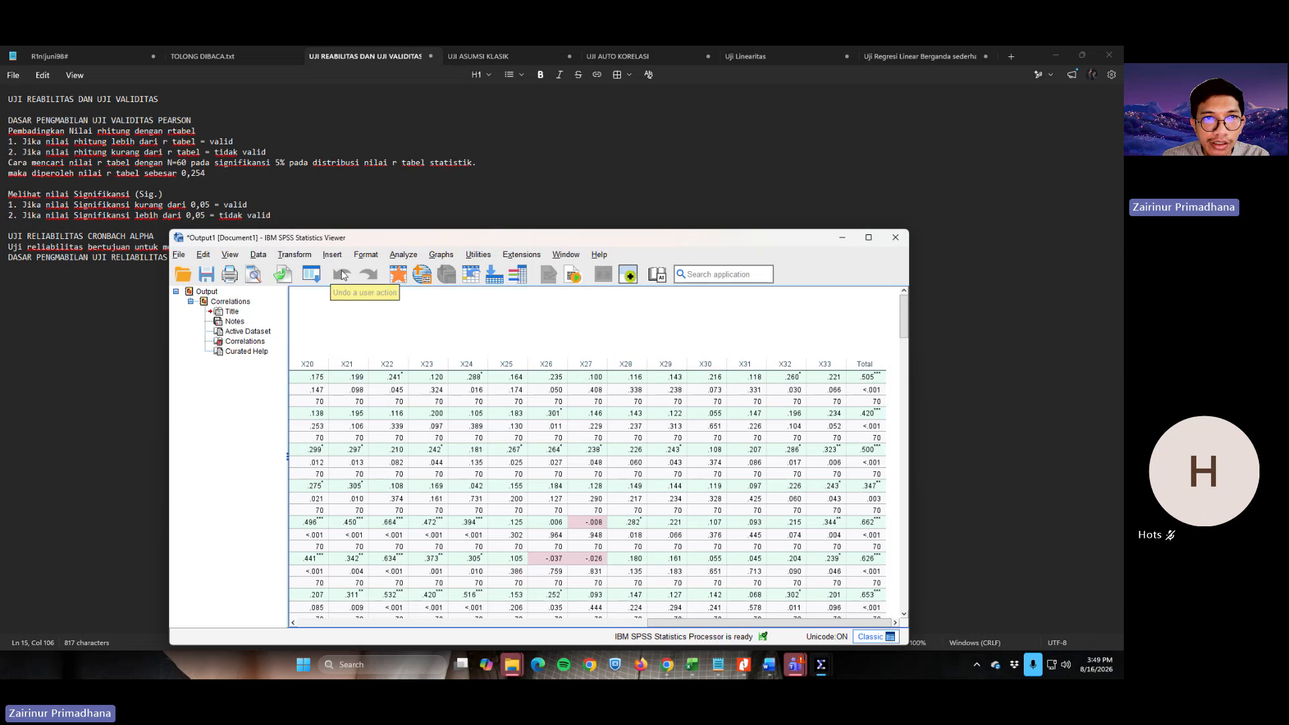
{"action": "key", "text": "alt+Tab"}
{"action": "key", "text": "alt+Tab"}
{"action": "key", "text": "alt+Tab"}
{"action": "key", "text": "alt+Tab"}
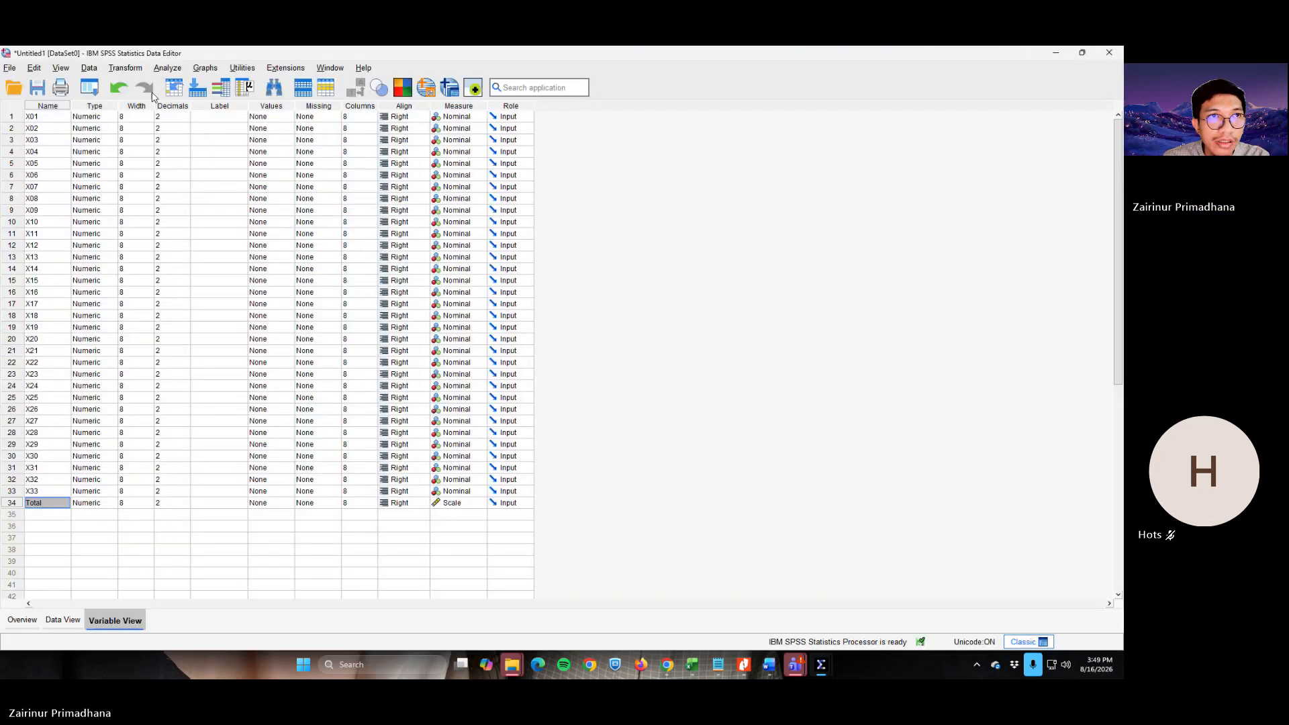
{"action": "left_click", "coordinate": [165, 68]}
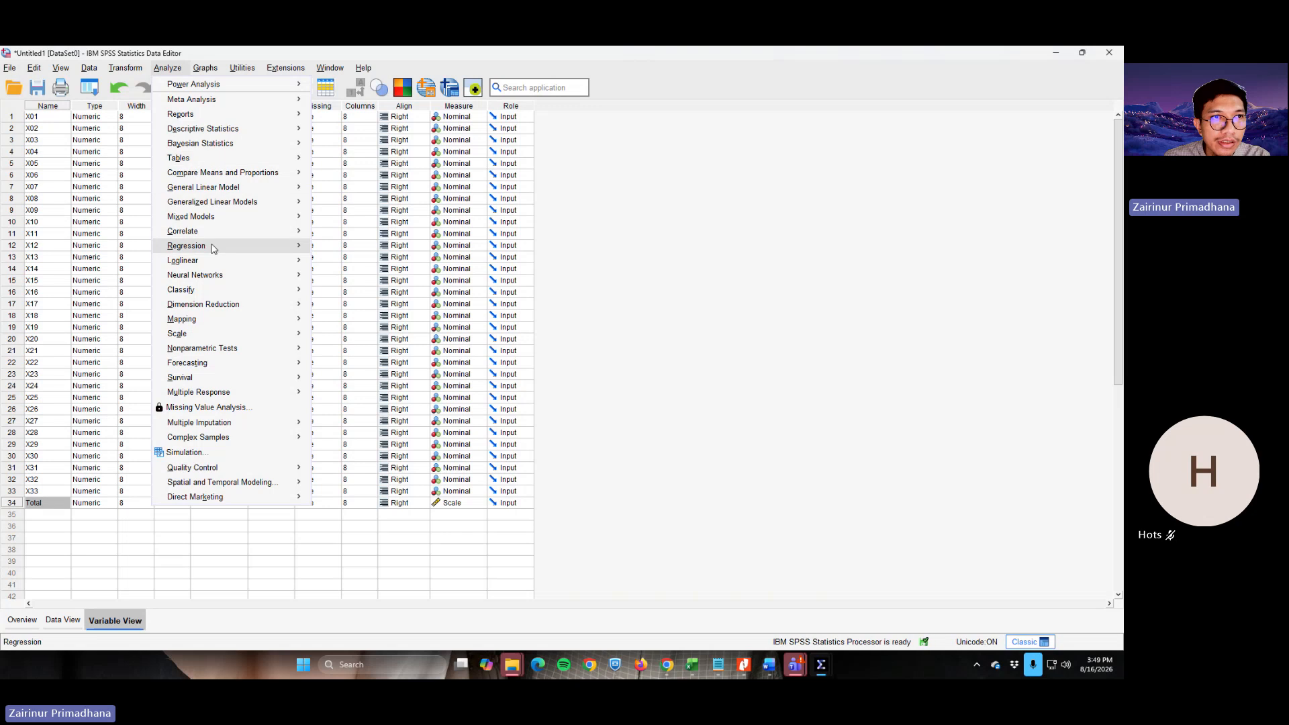
{"action": "mouse_move", "coordinate": [211, 248]}
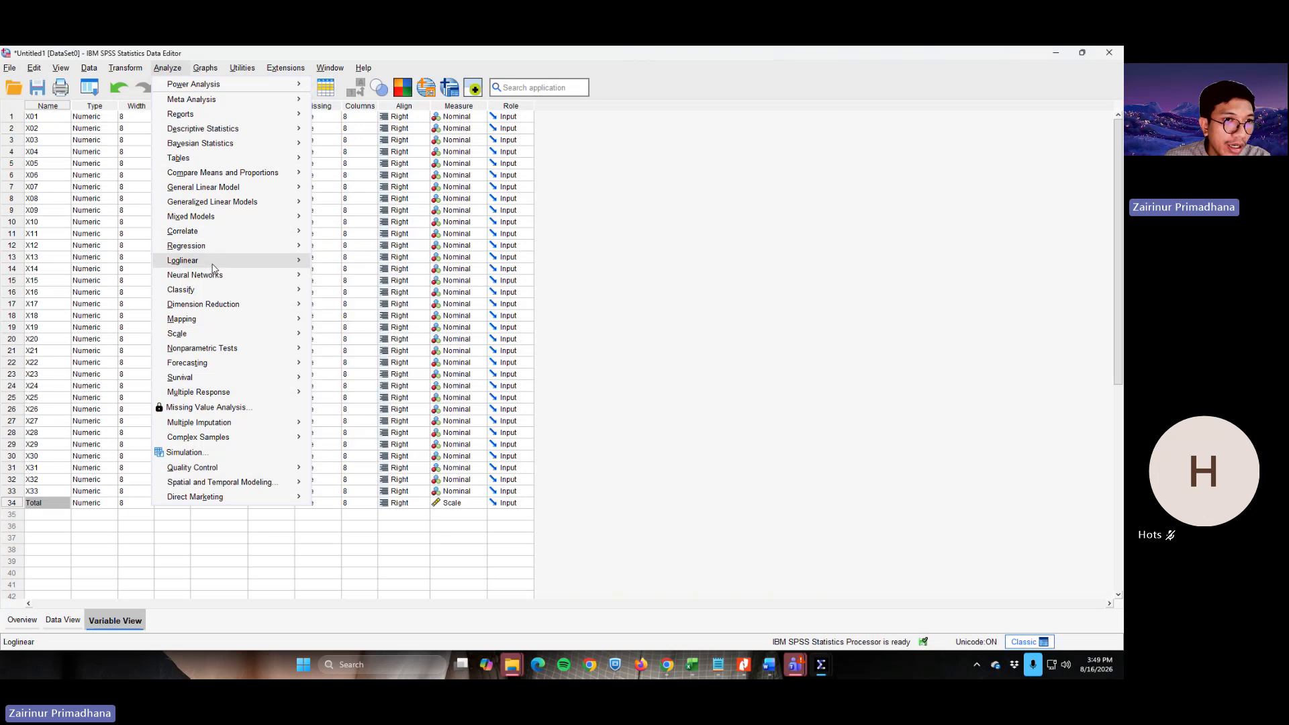
{"action": "mouse_move", "coordinate": [207, 335]}
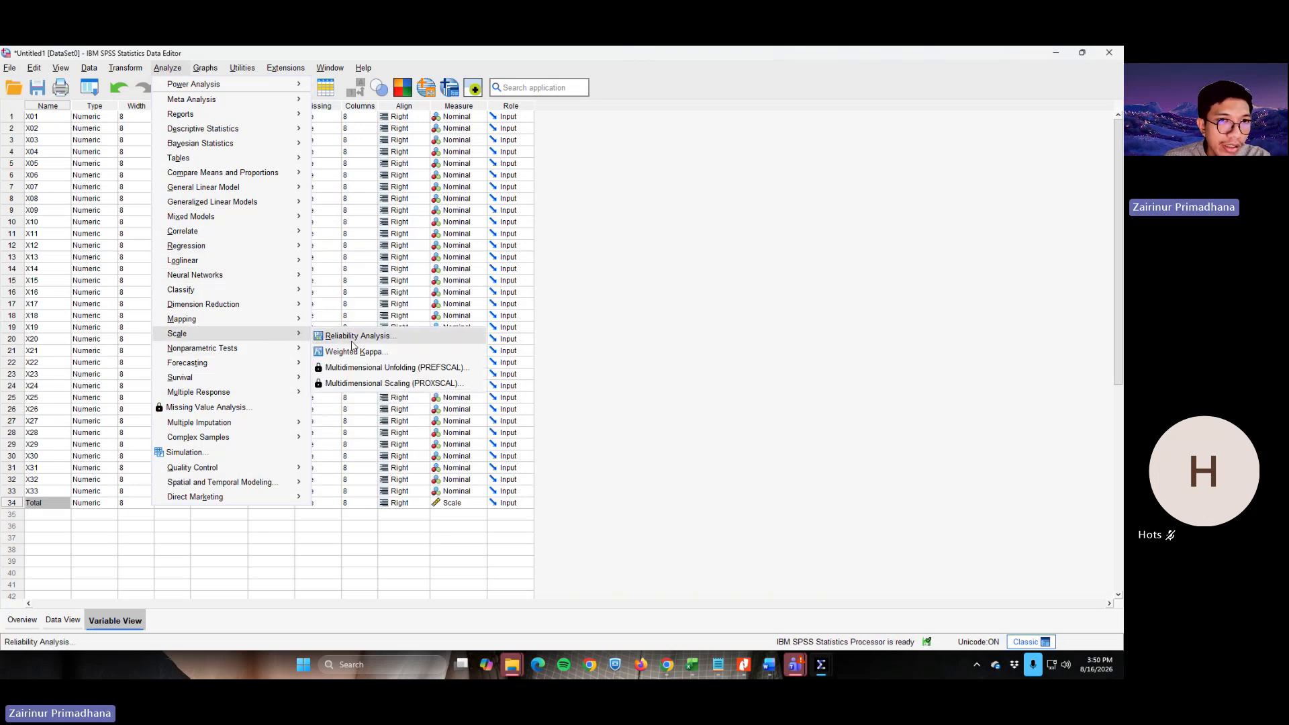
{"action": "left_click", "coordinate": [352, 340]}
Run the reliability analysis with the Alpha model on items X01 to X33, leaving out Total, and select the Reliability Statistics table
{"action": "key", "text": "ctrl+a"}
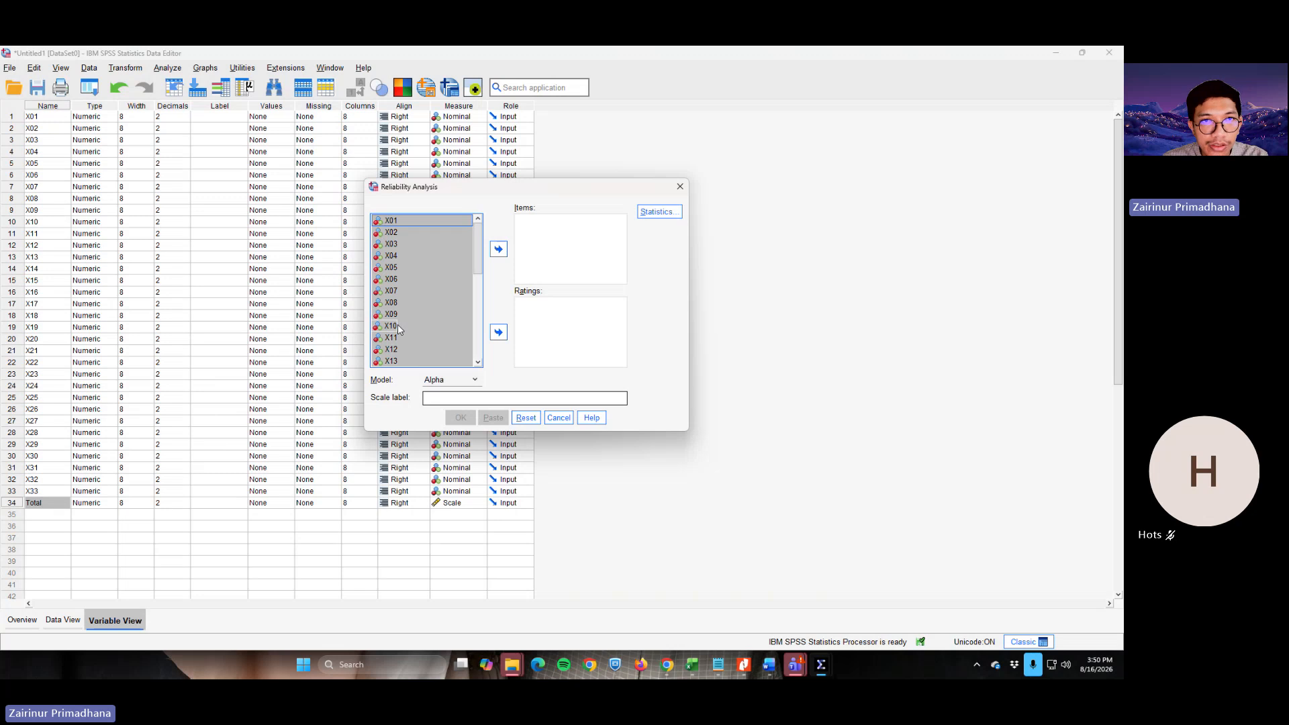
{"action": "left_click_drag", "start_coordinate": [480, 263], "coordinate": [480, 358]}
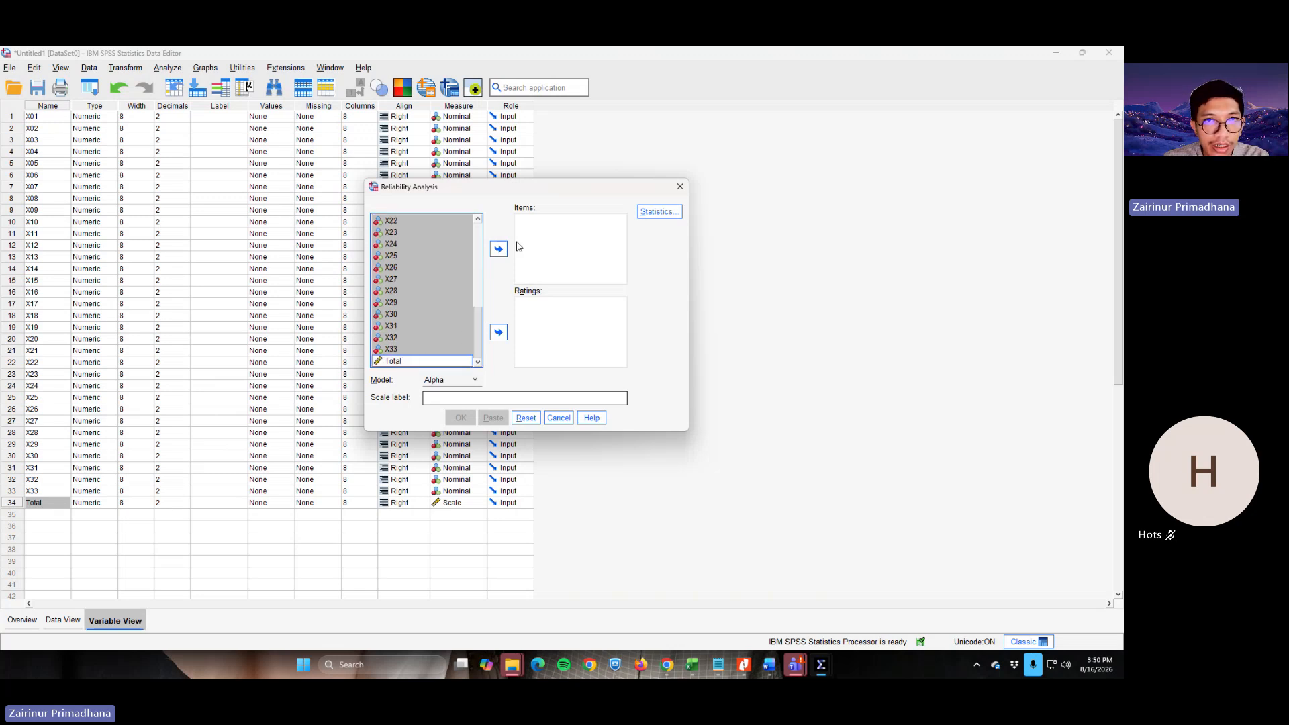
{"action": "left_click", "coordinate": [499, 249]}
{"action": "left_click", "coordinate": [660, 212]}
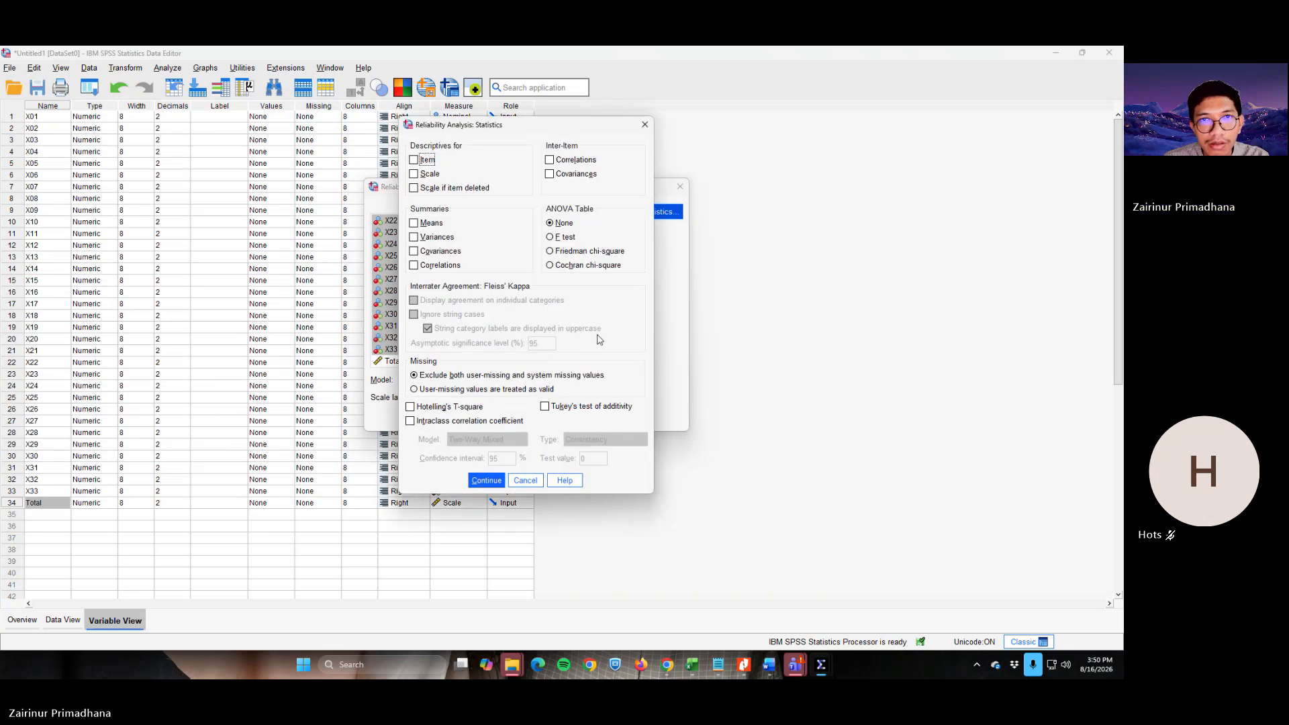
{"action": "left_click", "coordinate": [526, 480]}
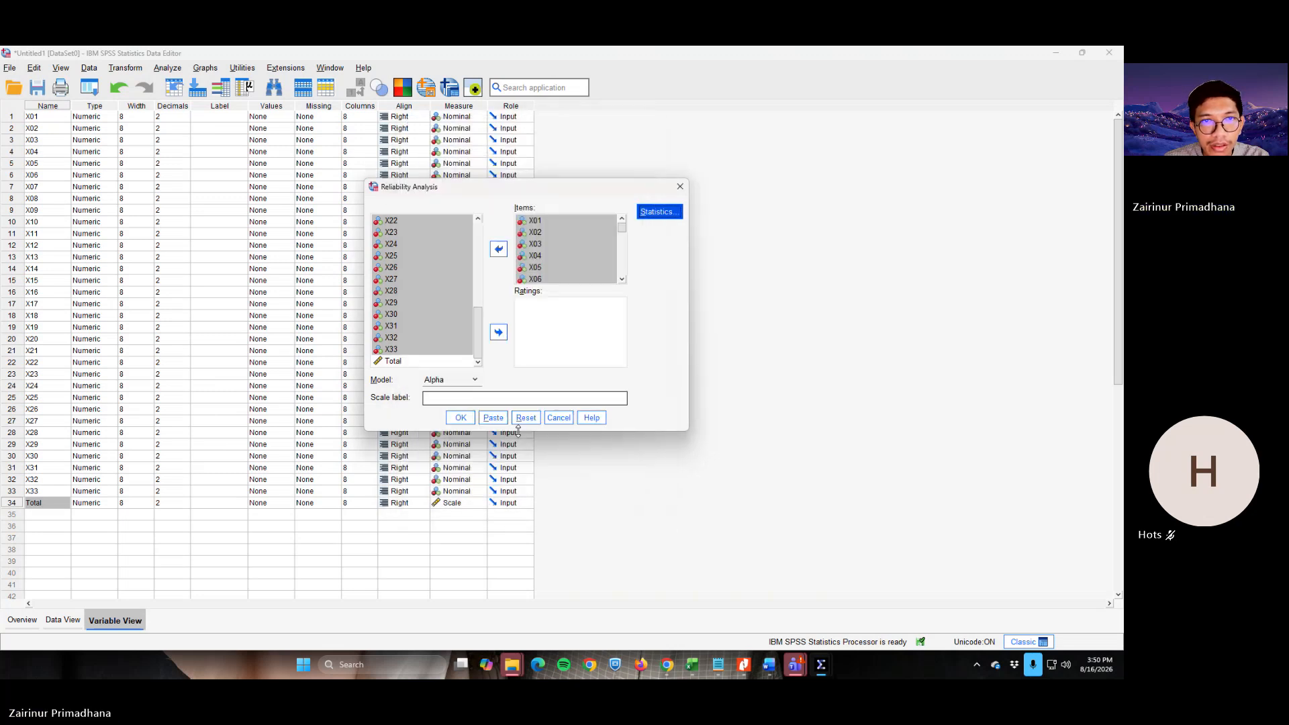
{"action": "left_click", "coordinate": [464, 420]}
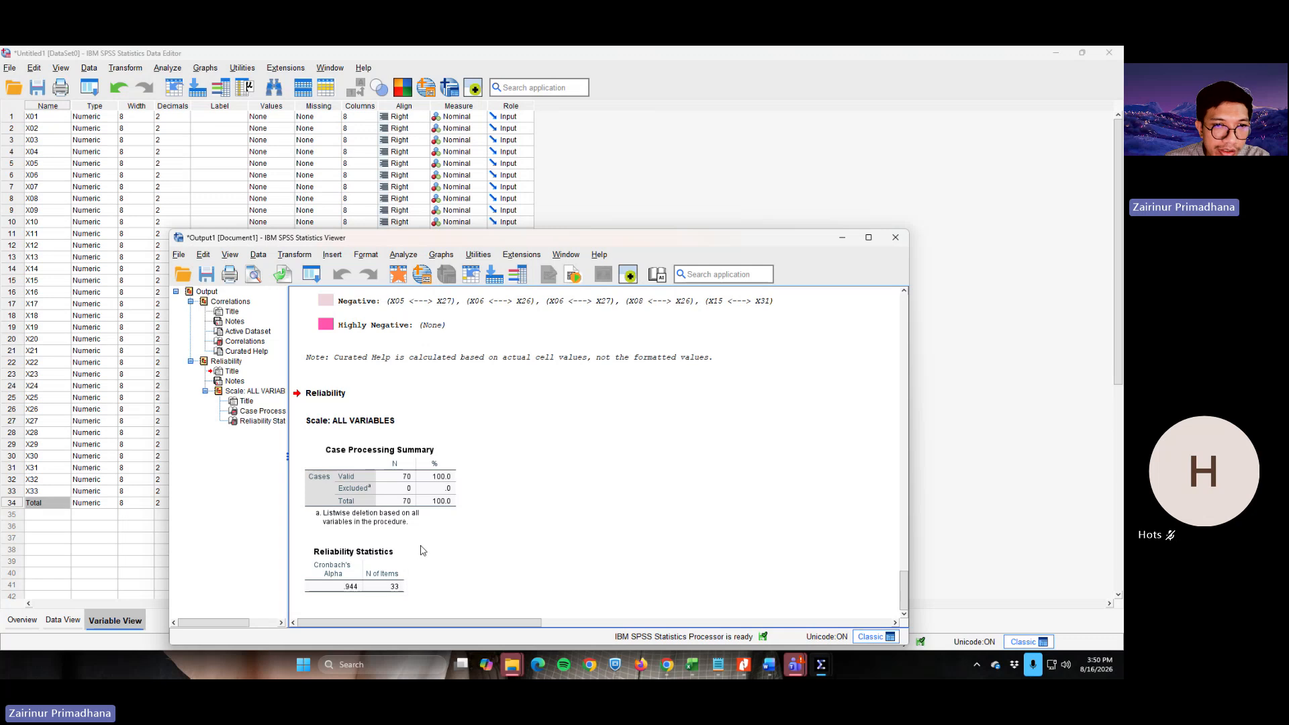
{"action": "left_click", "coordinate": [360, 563]}
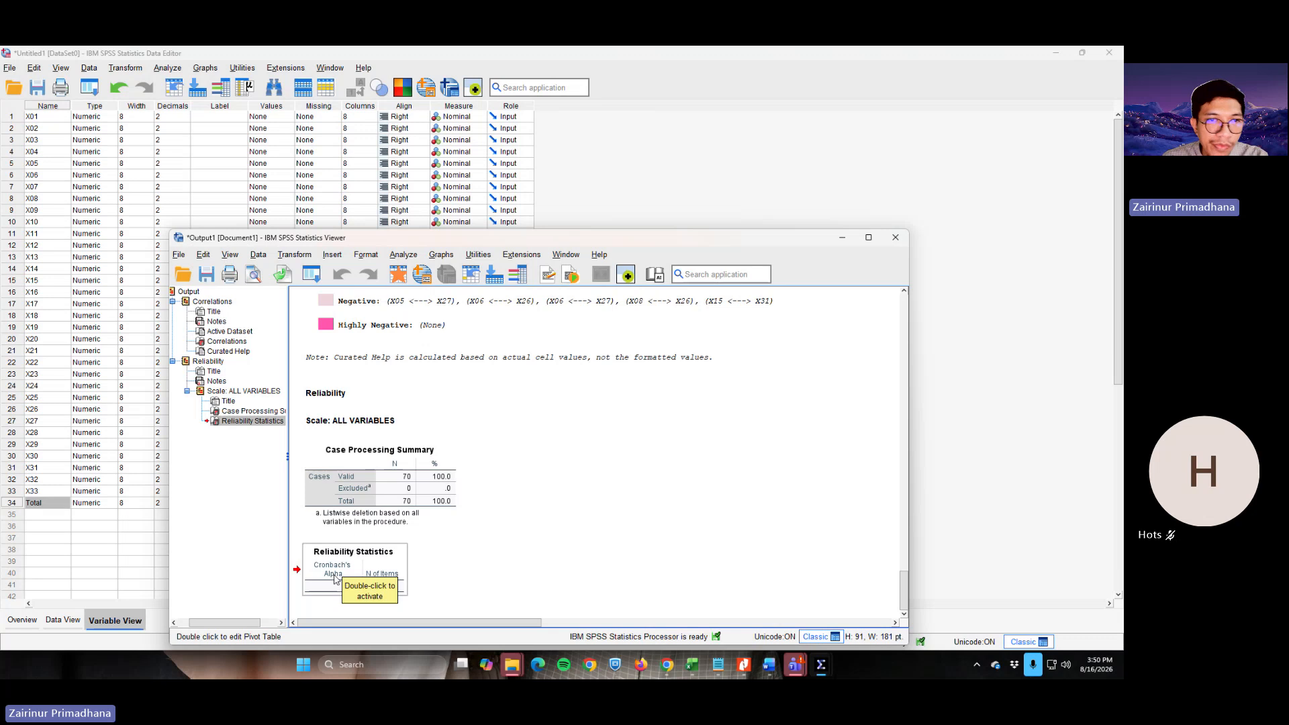
Compare the Cronbach's alpha in the reliability output with the criterion in the Notepad notes and open the UJI ASUMSI KLASIK notes
{"action": "left_click", "coordinate": [426, 593]}
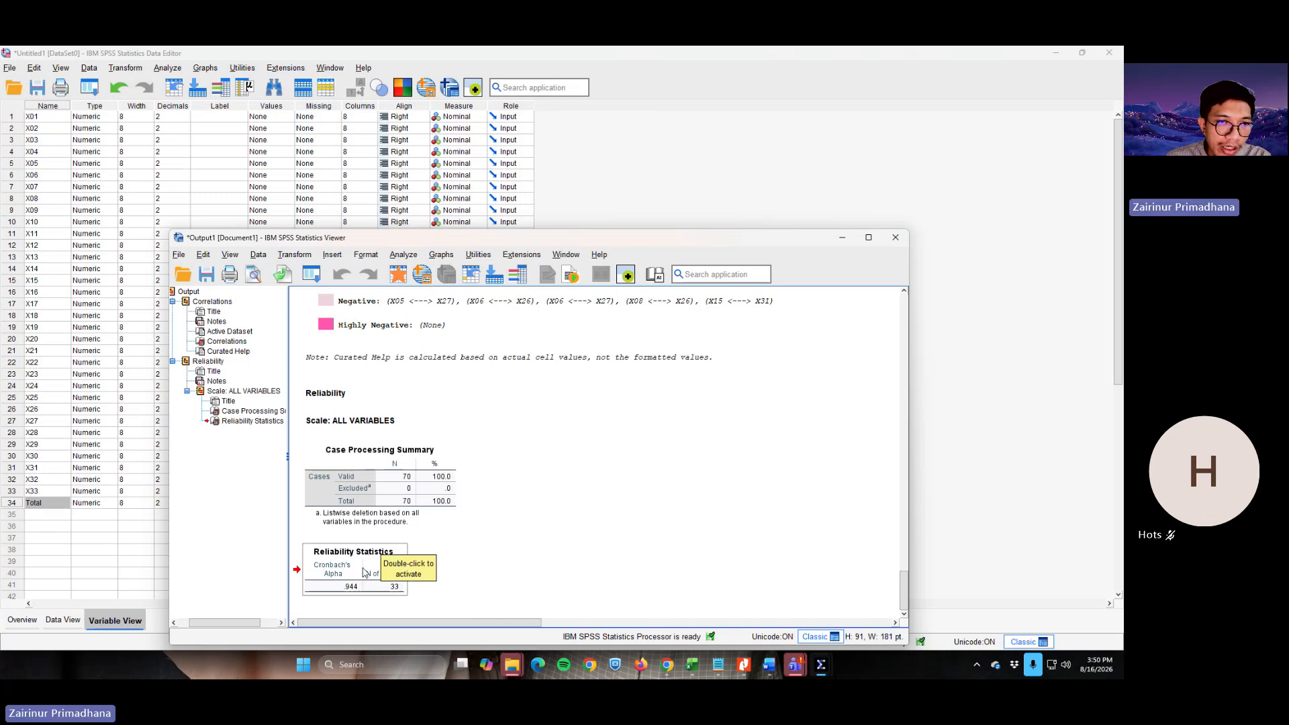
{"action": "key", "text": "alt+Tab"}
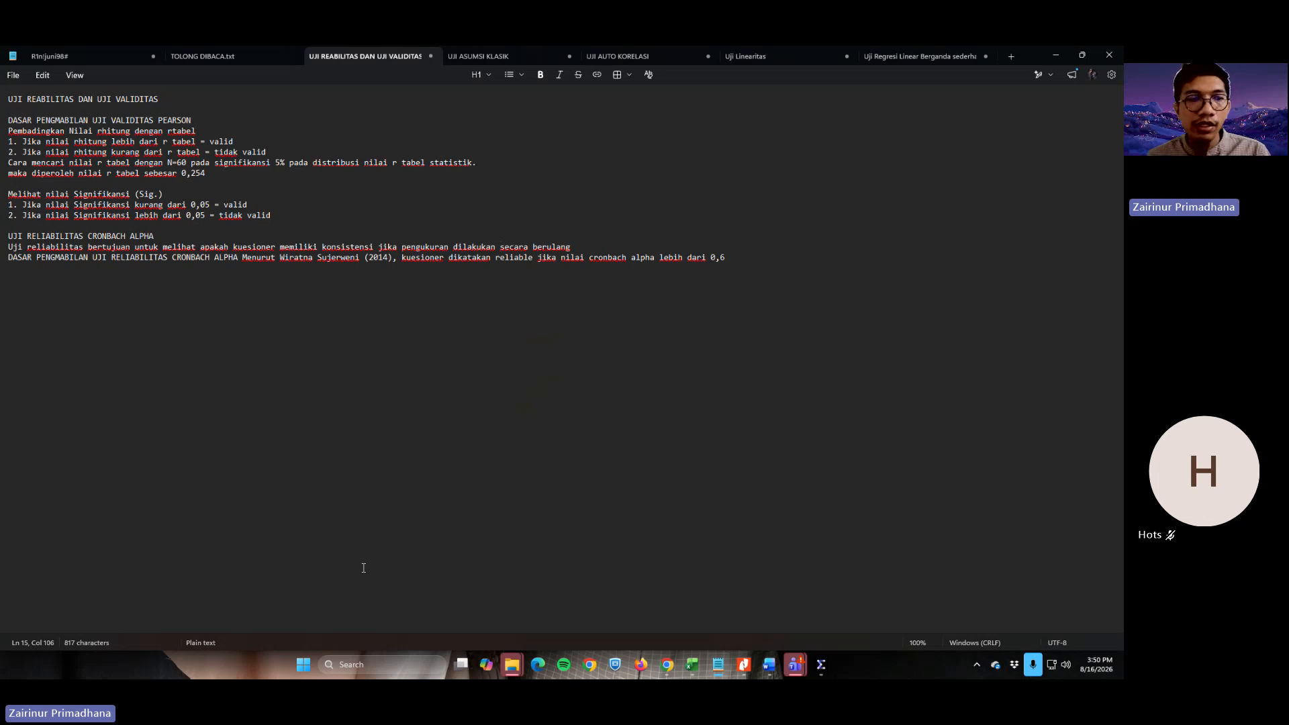
{"action": "key", "text": "alt+Tab"}
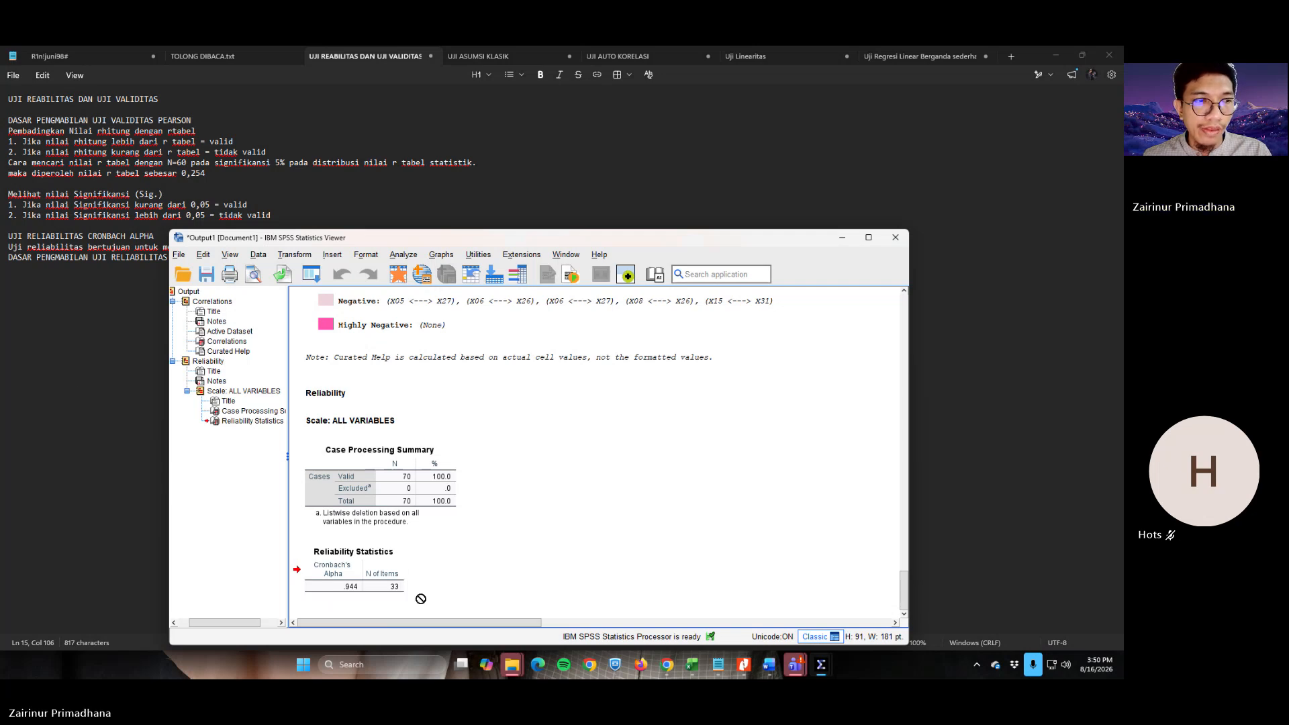
{"action": "left_click", "coordinate": [462, 58]}
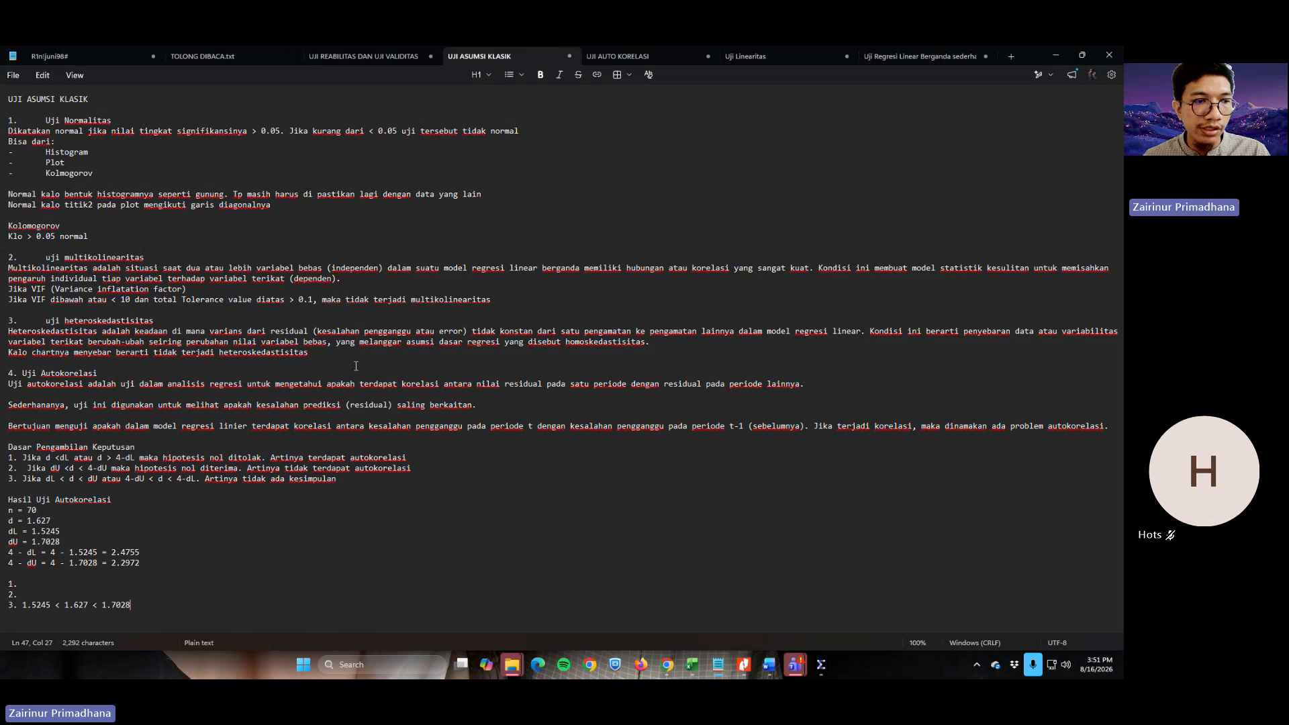
Switch to the SPSS Data Editor and create a new empty dataset
{"action": "key", "text": "alt+Tab"}
{"action": "key", "text": "alt+Tab"}
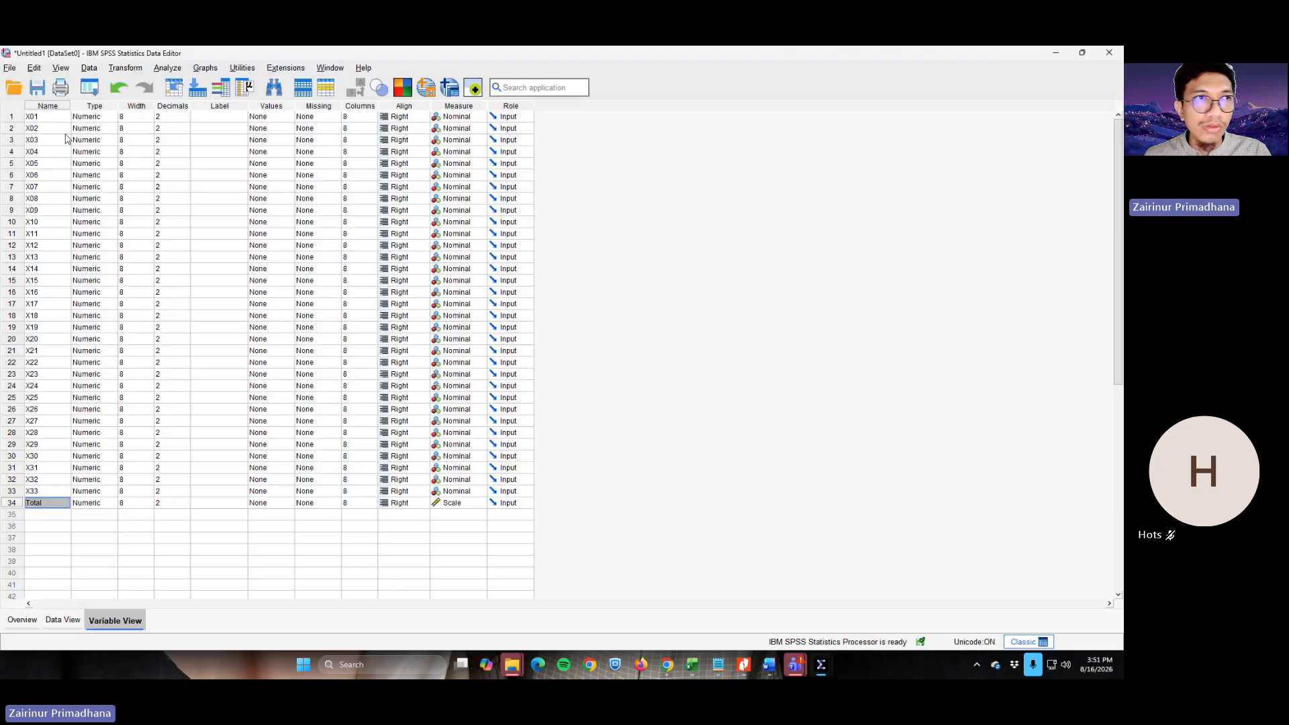
{"action": "left_click", "coordinate": [10, 68]}
{"action": "mouse_move", "coordinate": [101, 99]}
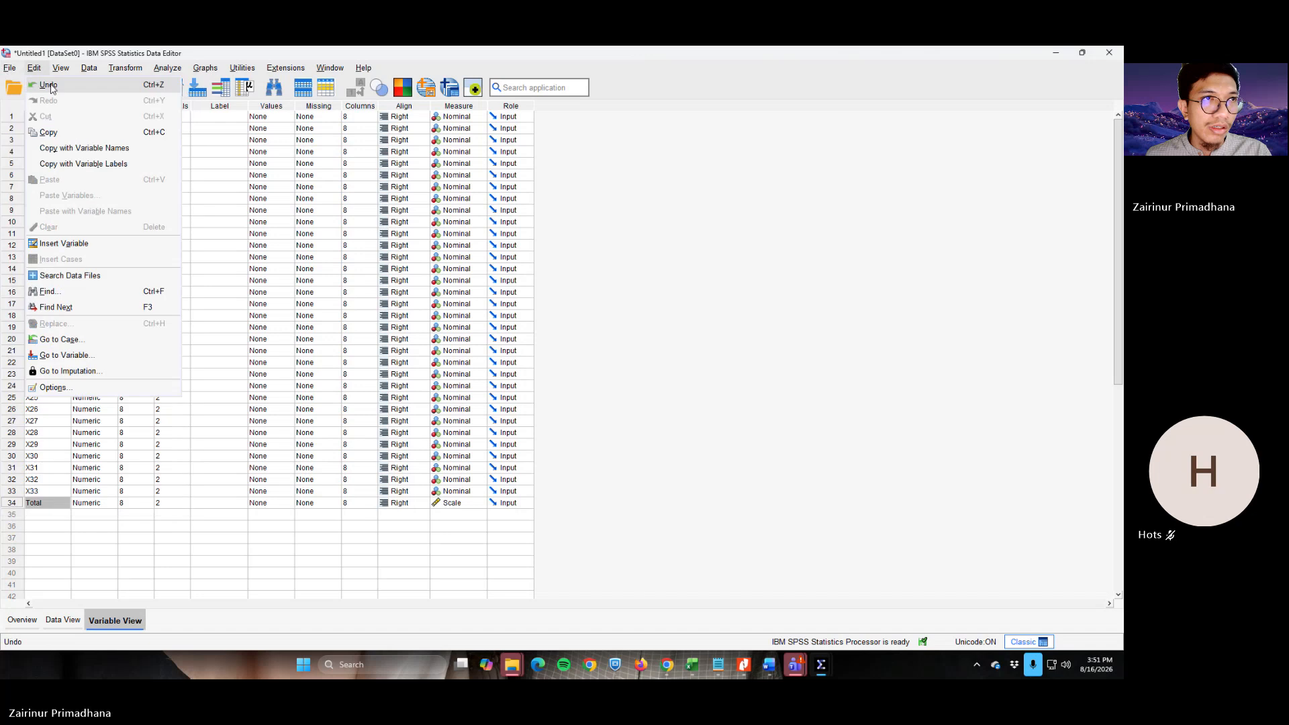
{"action": "mouse_move", "coordinate": [164, 84]}
{"action": "left_click", "coordinate": [218, 89]}
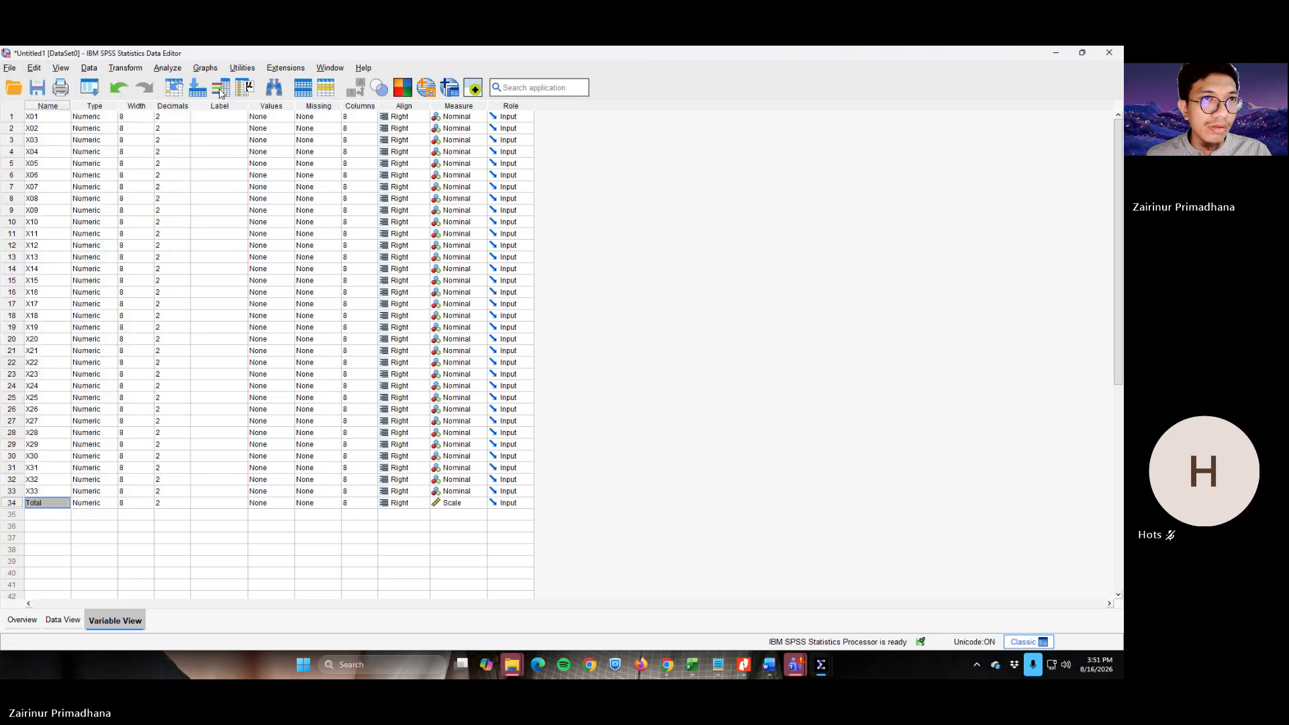
{"action": "left_click", "coordinate": [48, 620]}
Switch to the Tabulasi Hasil Survey workbook, open the Variabel sheet and check the sum formulas in B2 and C2
{"action": "key", "text": "alt+Tab"}
{"action": "key", "text": "alt+Tab"}
{"action": "key", "text": "alt+Tab"}
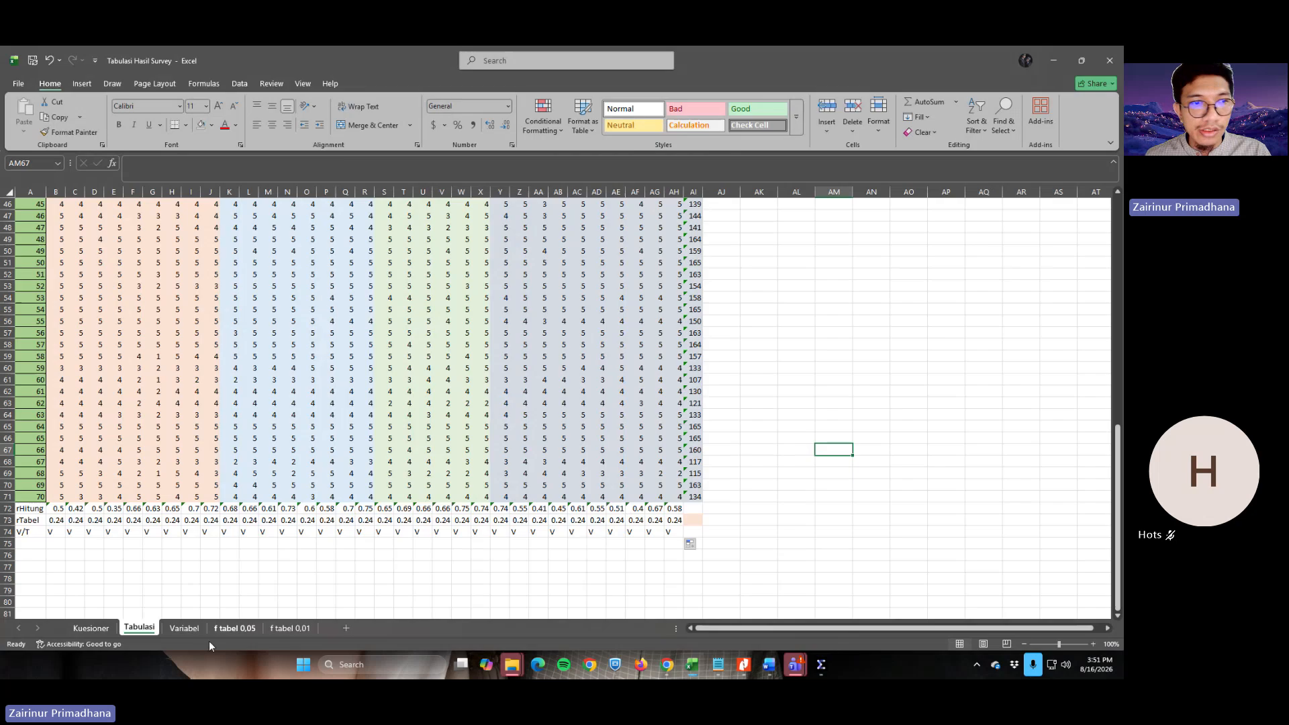
{"action": "left_click", "coordinate": [183, 628]}
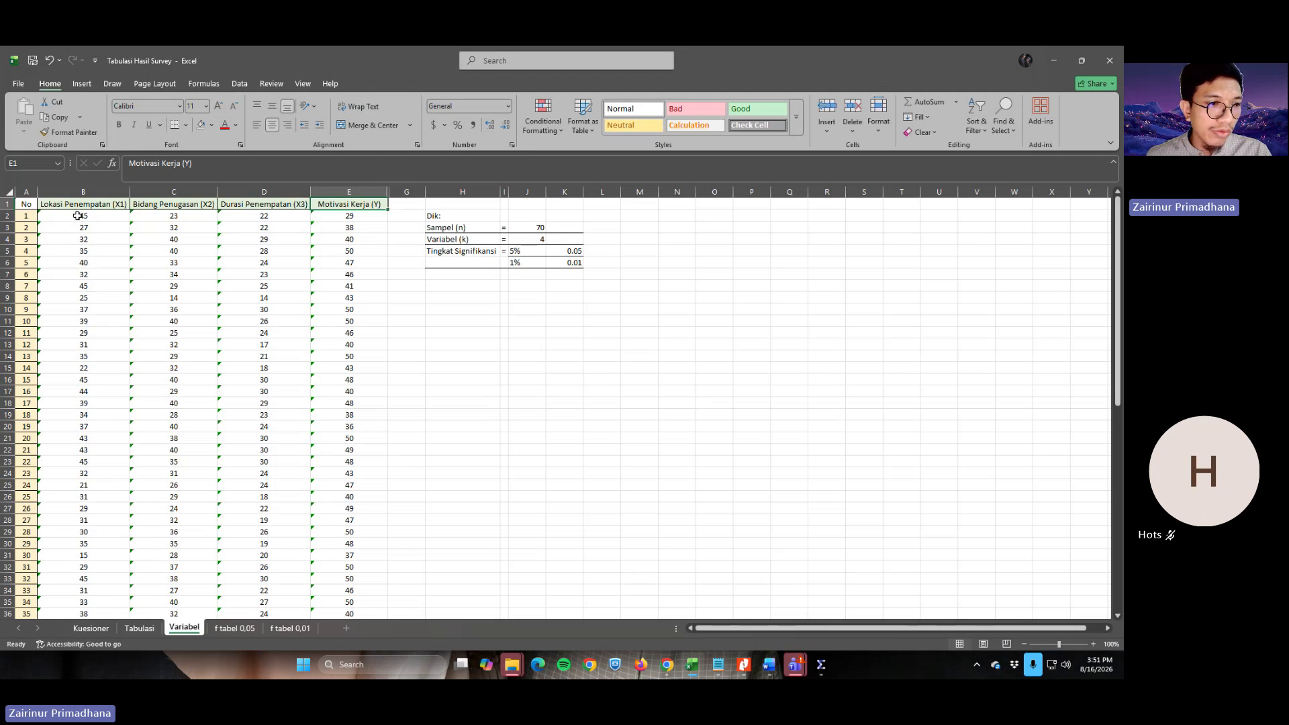
{"action": "key", "text": "alt+Tab"}
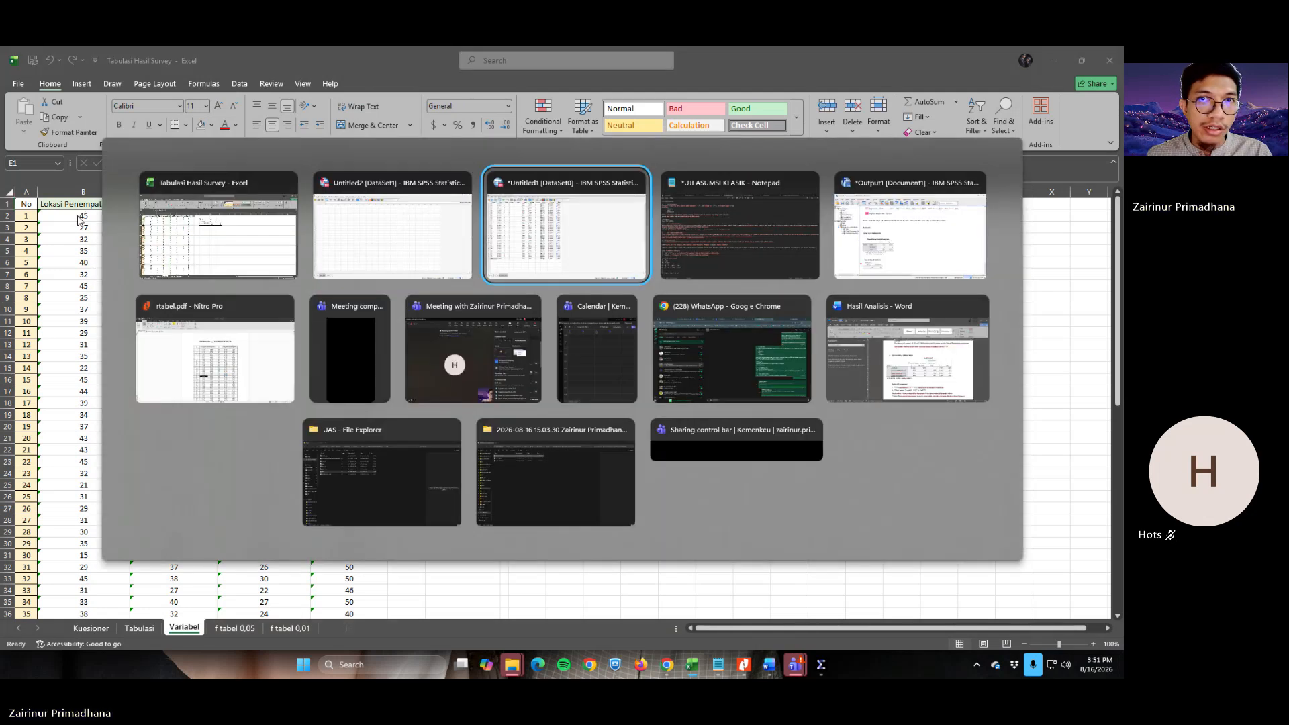
{"action": "key", "text": "alt+Tab"}
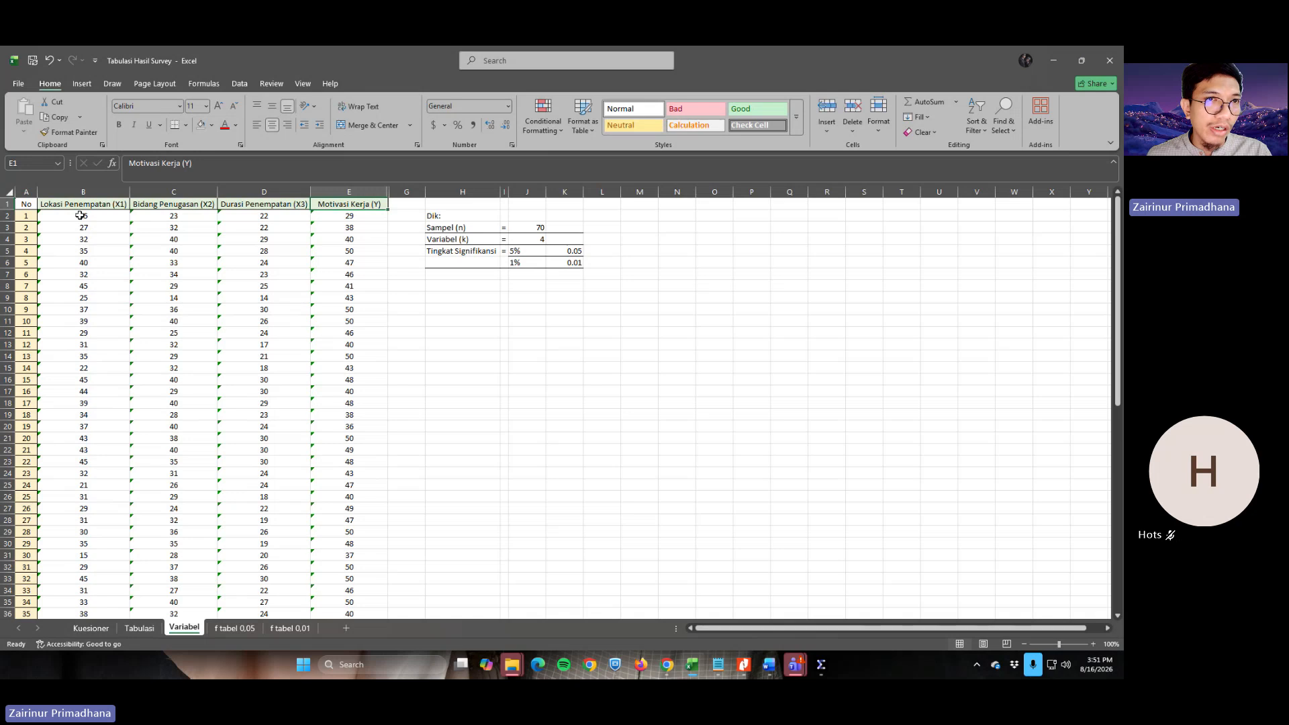
{"action": "left_click", "coordinate": [80, 215]}
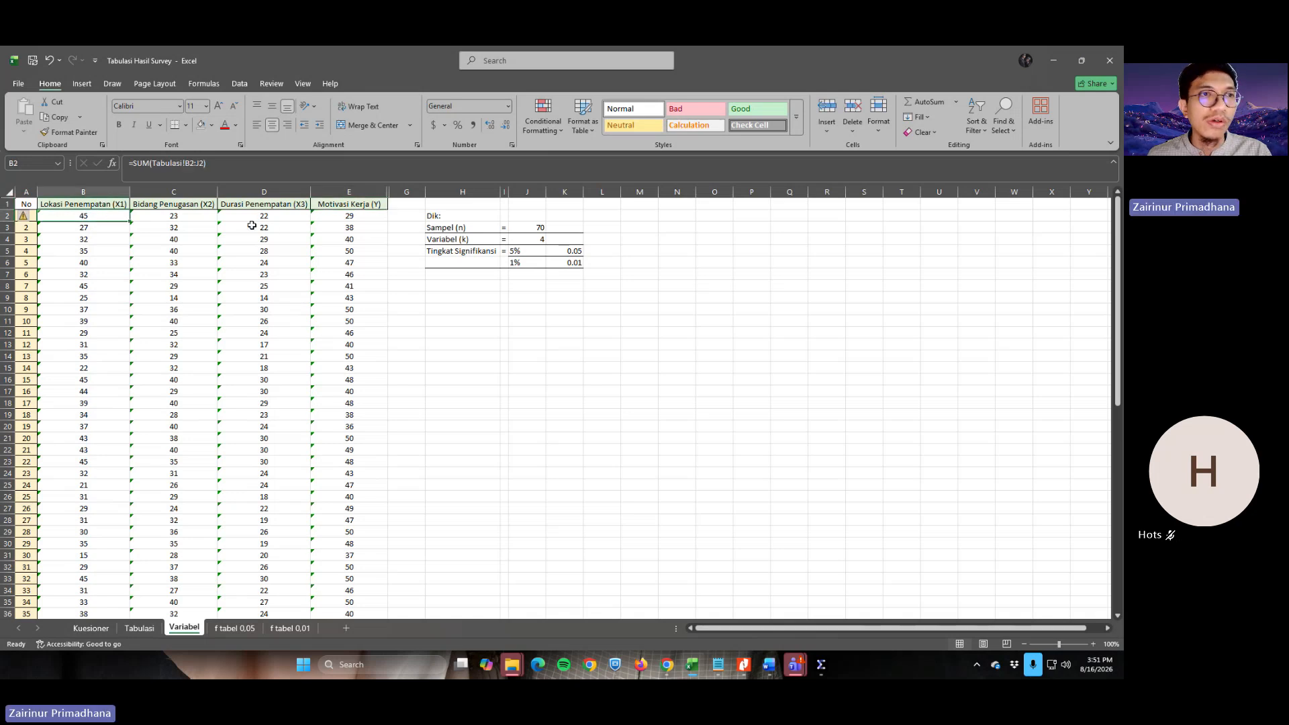
{"action": "left_click", "coordinate": [196, 214]}
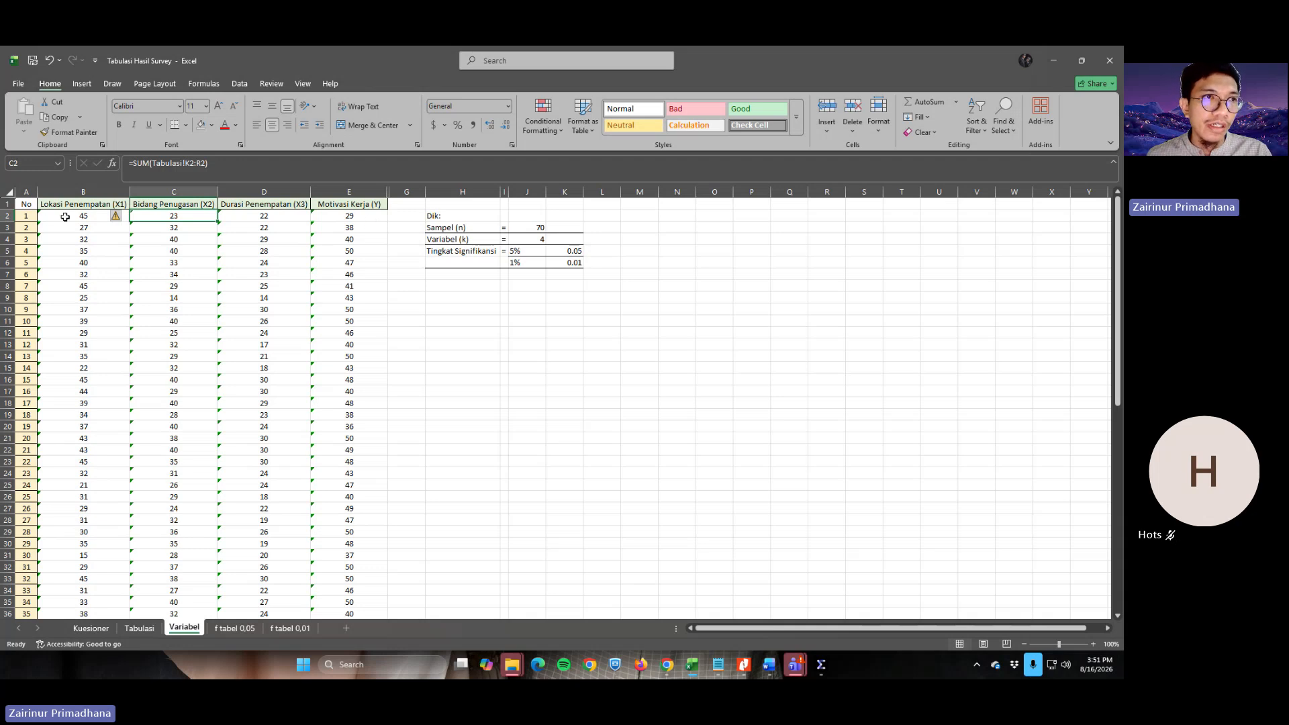
Copy the respondents' data for all four variables, X1, X2, X3 and Y, starting from B2 without the headers
{"action": "left_click_drag", "start_coordinate": [66, 217], "coordinate": [356, 579]}
{"action": "key", "text": "ctrl+c"}
{"action": "scroll", "coordinate": [472, 505], "scroll_direction": "up", "scroll_amount": 13}
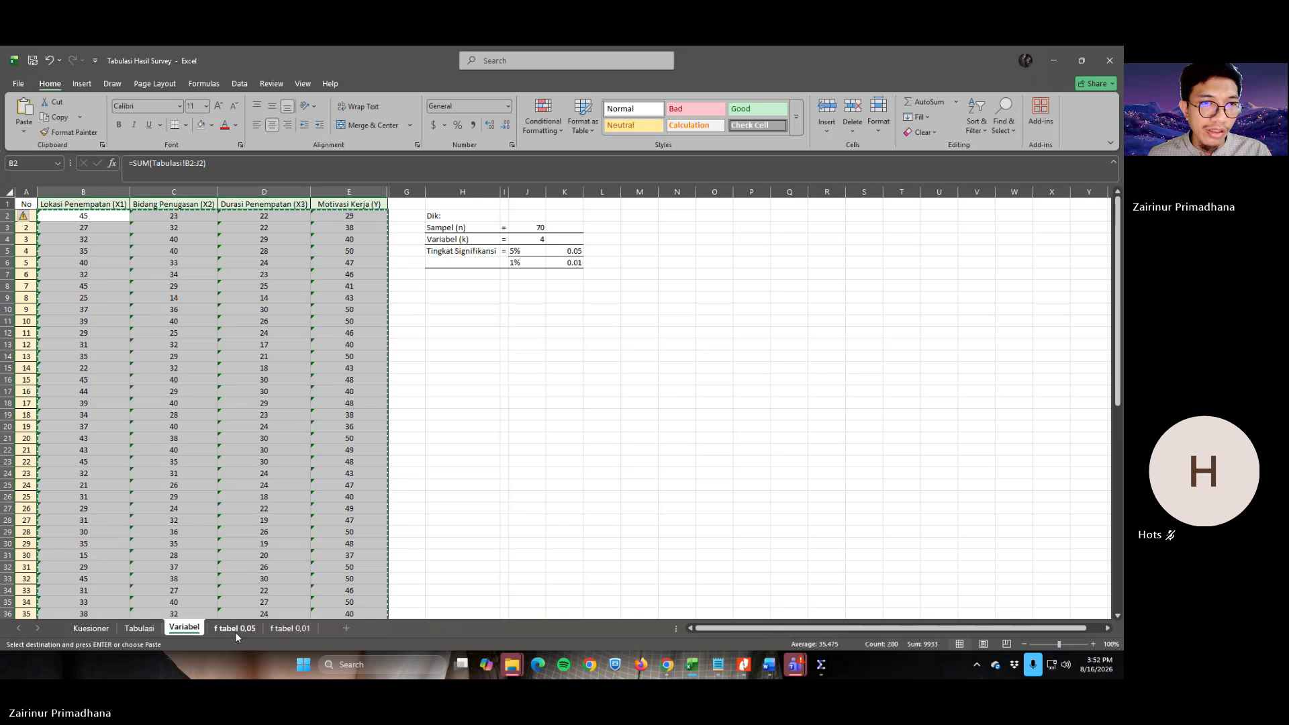
Try to paste the copied data into the first cell of the empty Untitled2 dataset in SPSS and close that dataset
{"action": "key", "text": "alt+Tab"}
{"action": "key", "text": "alt+Tab"}
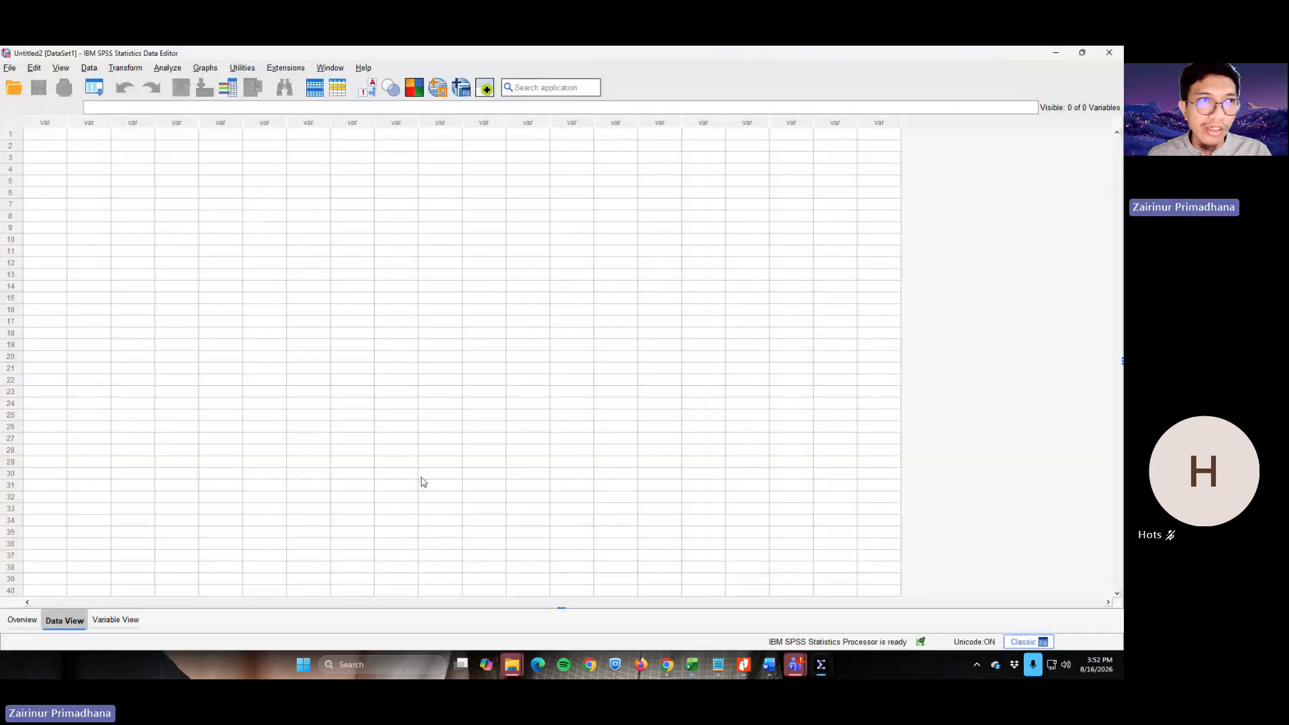
{"action": "left_click", "coordinate": [53, 135]}
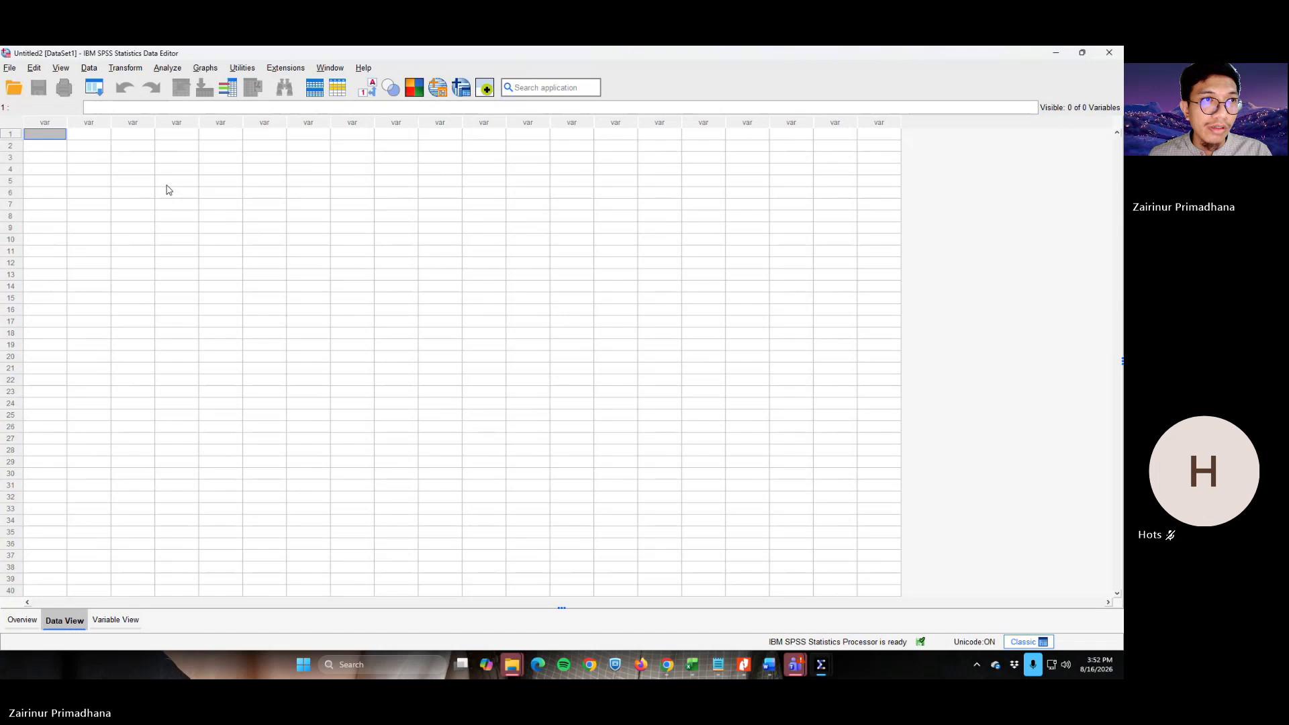
{"action": "left_click", "coordinate": [78, 204]}
{"action": "left_click", "coordinate": [45, 140]}
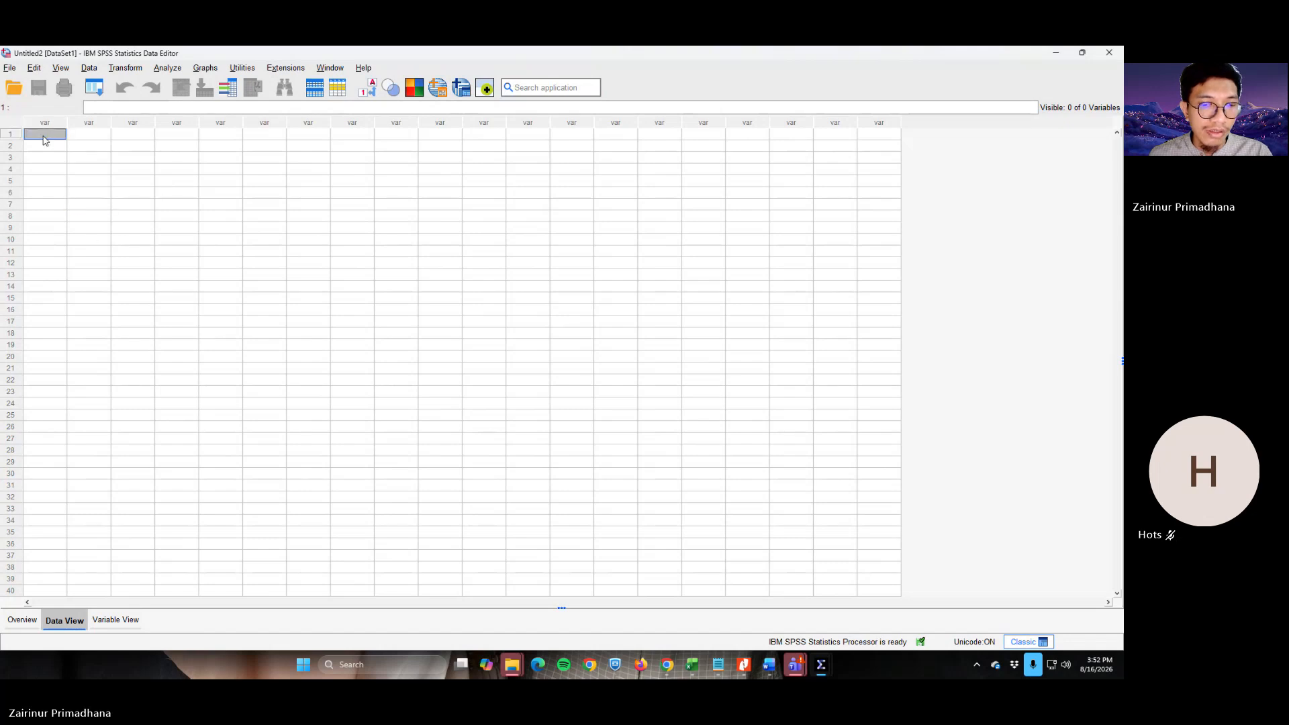
{"action": "key", "text": "alt+Tab"}
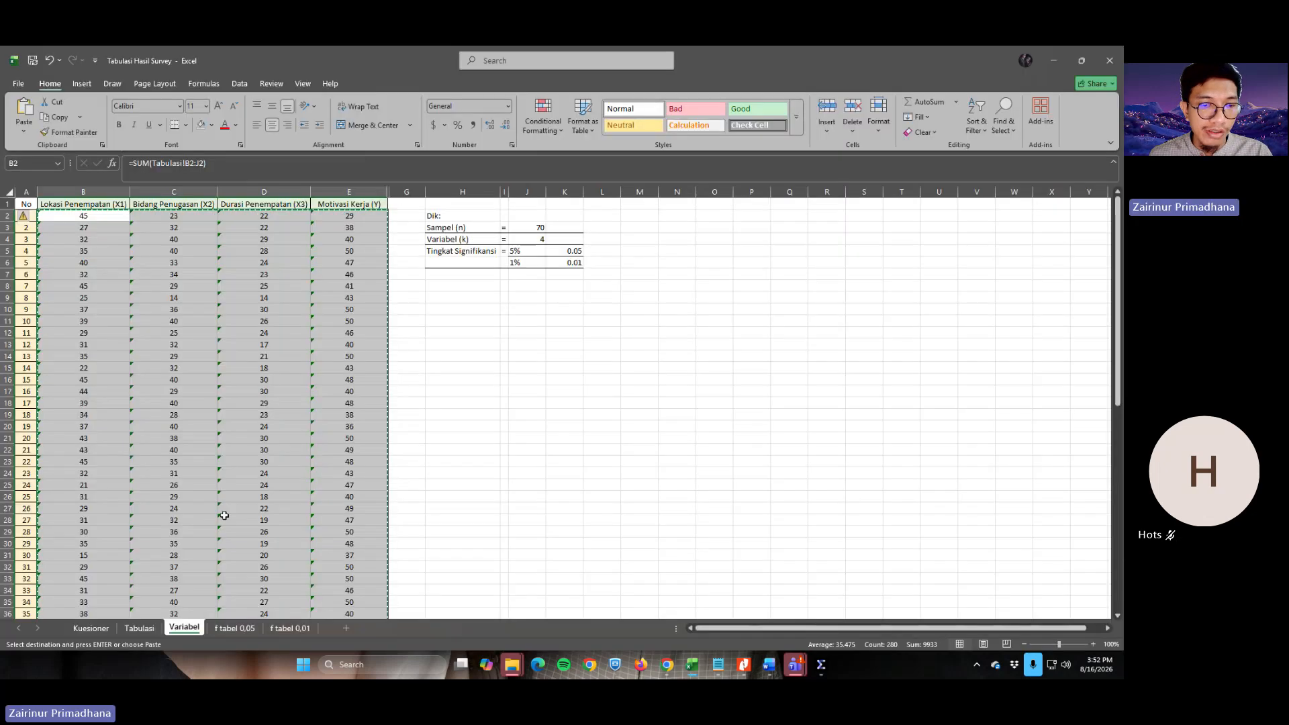
{"action": "key", "text": "alt+Tab"}
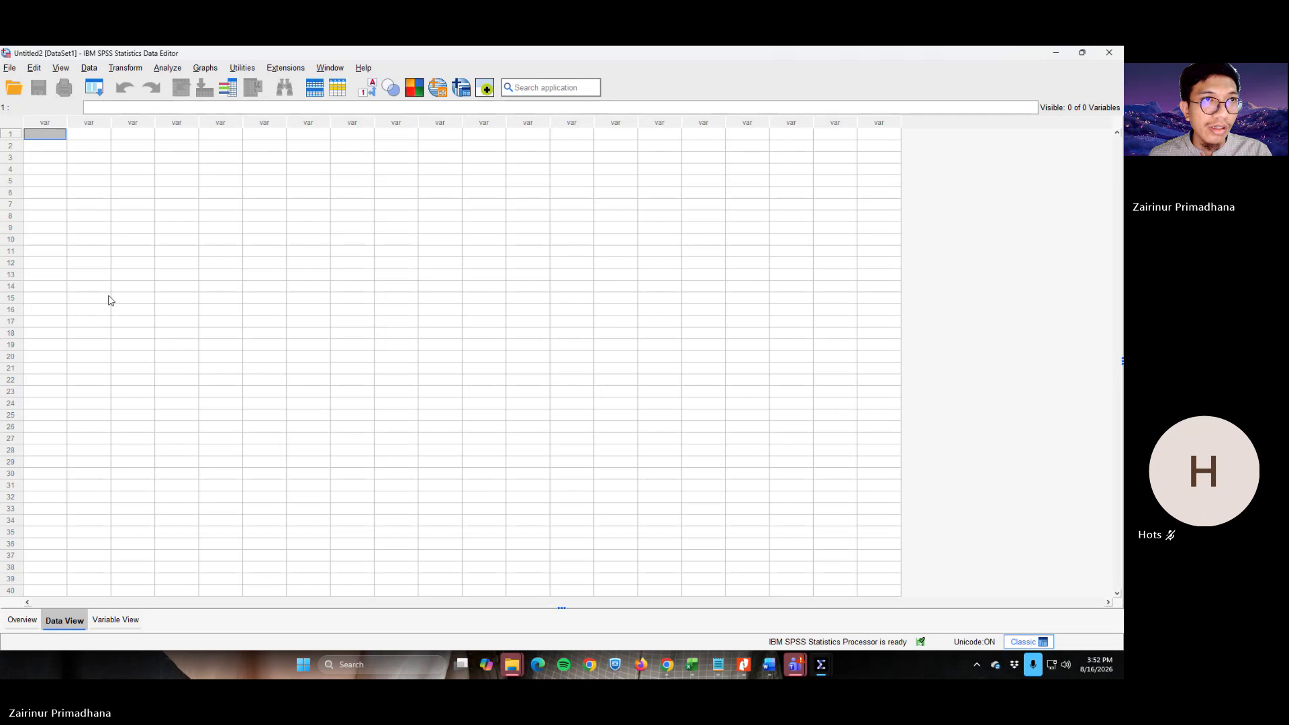
{"action": "left_click", "coordinate": [108, 298]}
{"action": "left_click", "coordinate": [46, 134]}
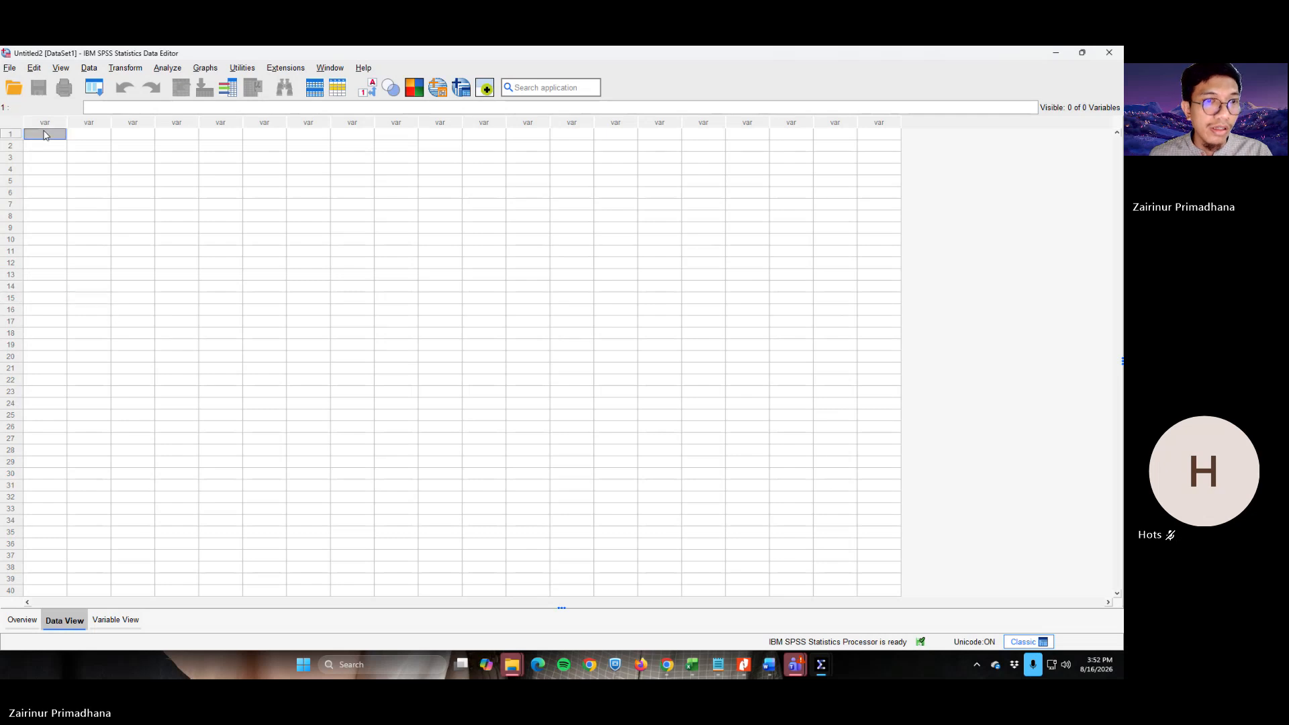
{"action": "left_click", "coordinate": [190, 406]}
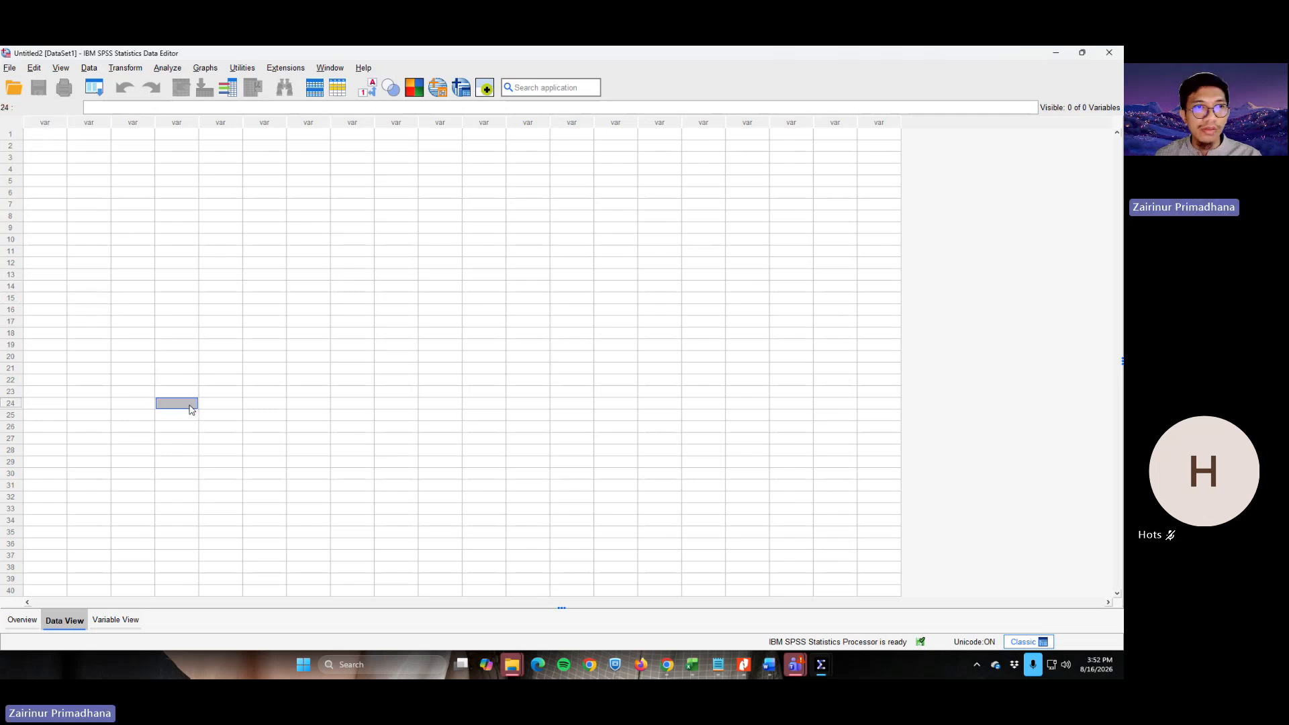
{"action": "left_click", "coordinate": [42, 139]}
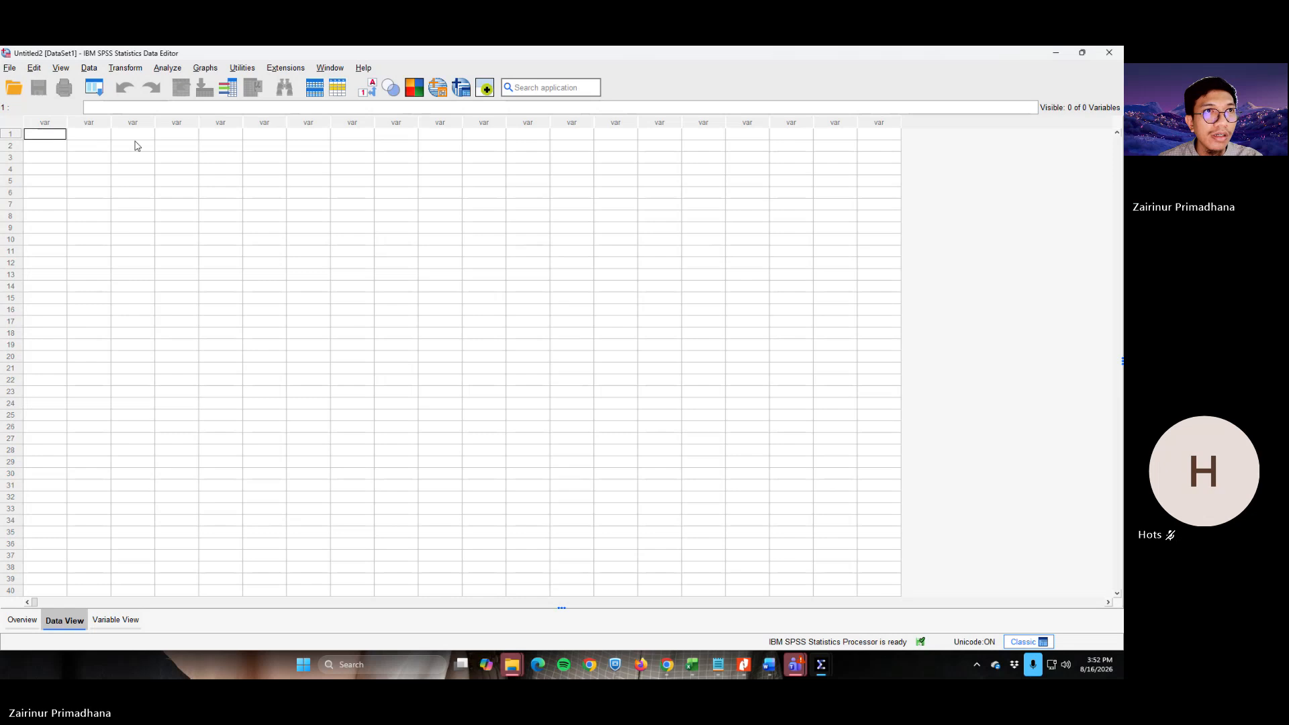
{"action": "left_click", "coordinate": [1110, 53]}
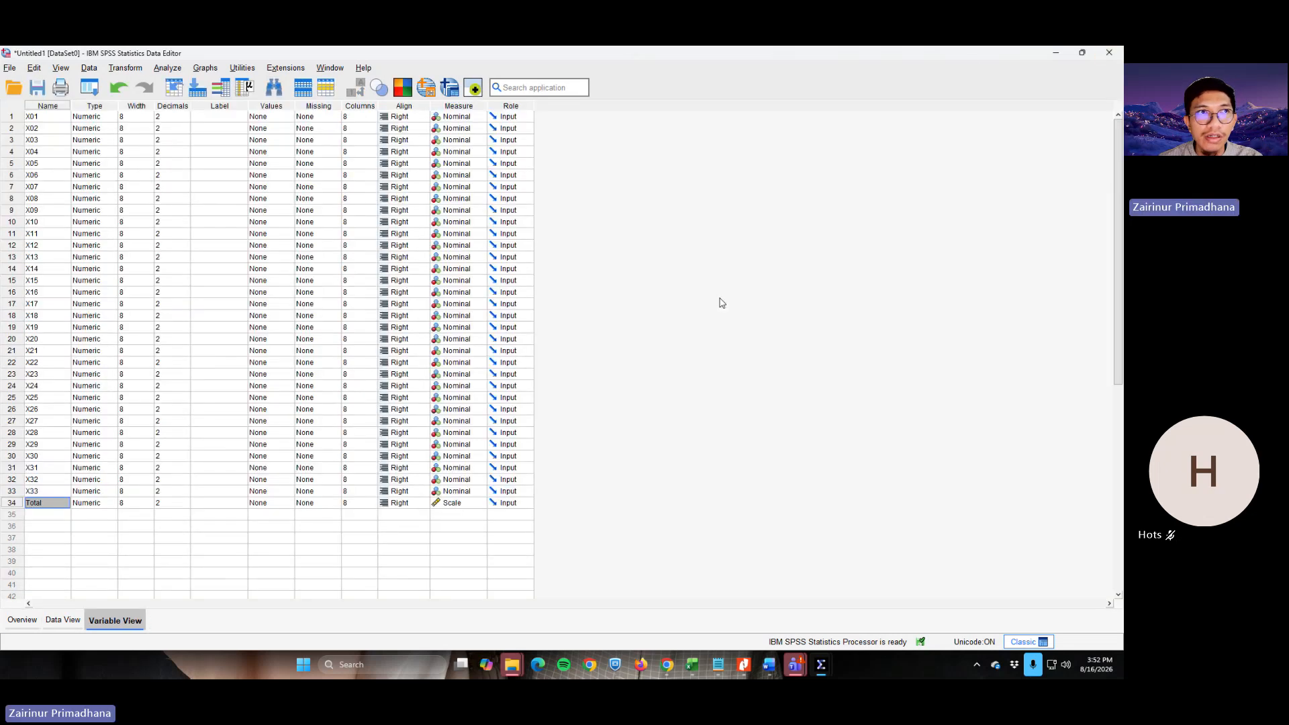
Create a new empty dataset from the SPSS Data Editor holding items X01 to X33
{"action": "left_click", "coordinate": [9, 68]}
{"action": "mouse_move", "coordinate": [42, 90]}
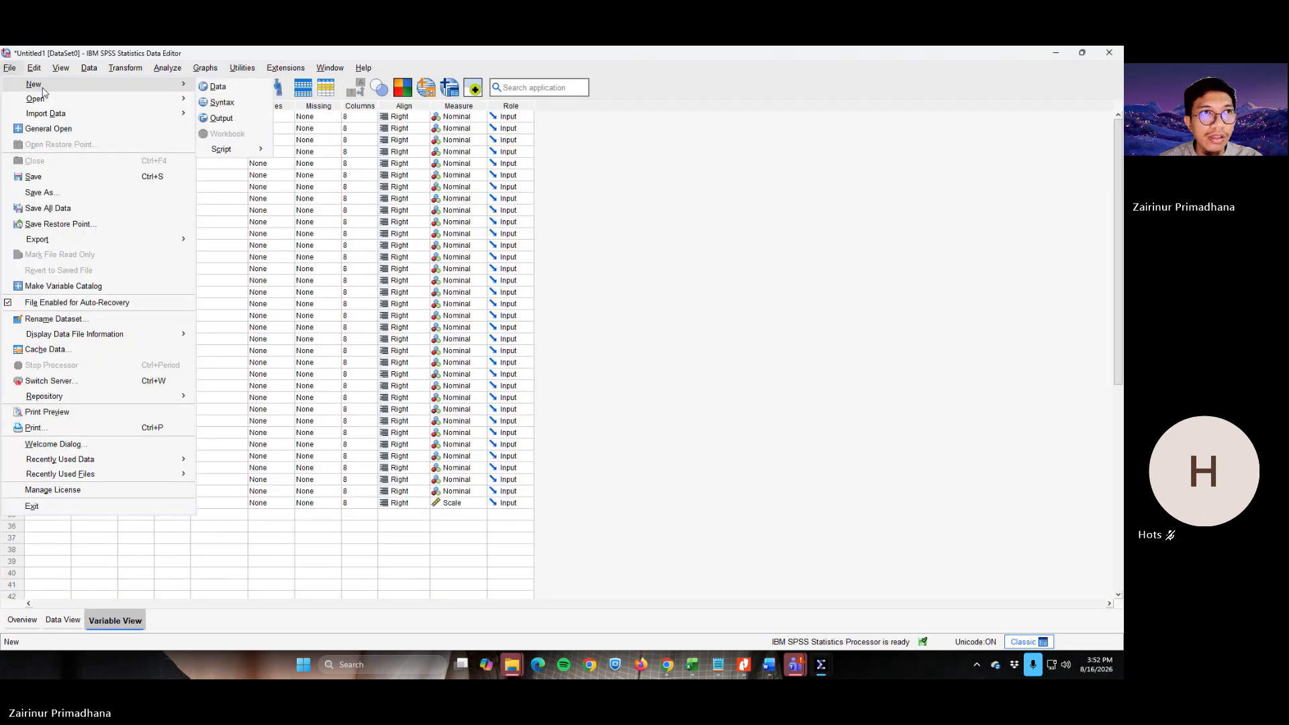
{"action": "left_click", "coordinate": [217, 86]}
Copy the selected Variabel sheet data in Excel again and paste it into the first cell of the new SPSS dataset
{"action": "key", "text": "alt+Tab"}
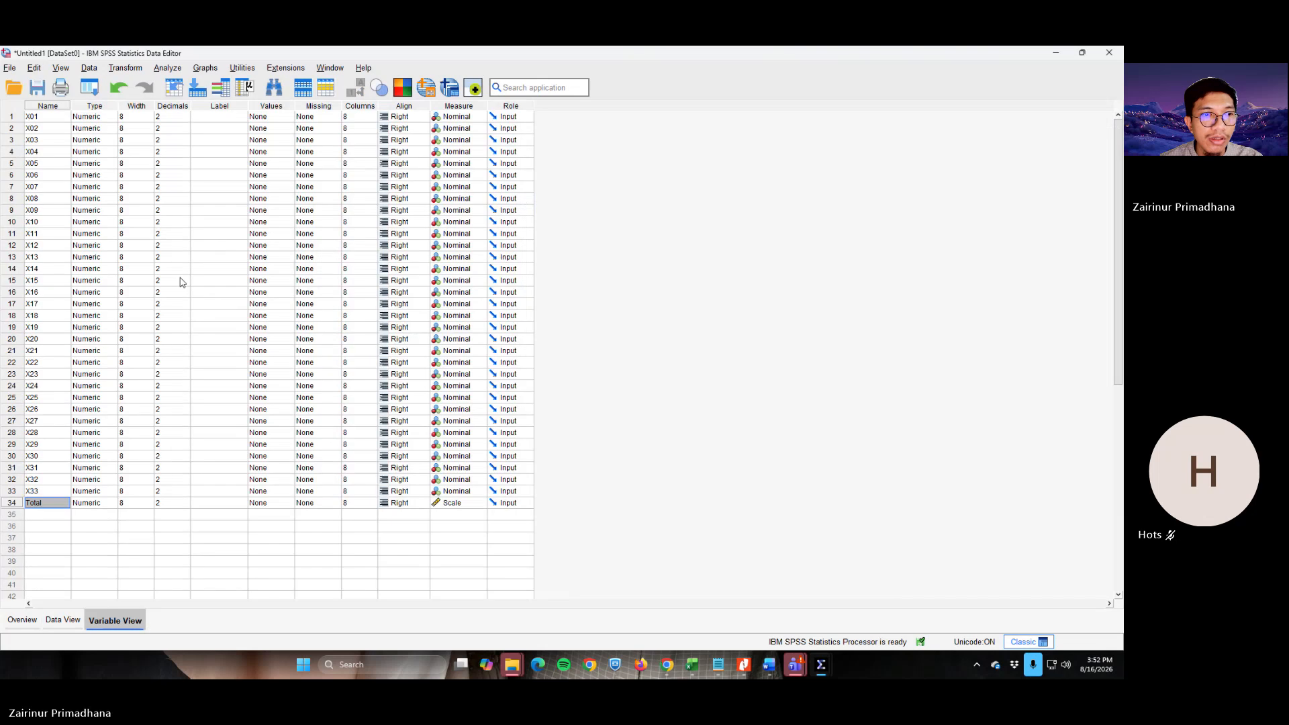
{"action": "key", "text": "alt+Tab"}
{"action": "key", "text": "alt+Tab"}
{"action": "key", "text": "alt+Tab"}
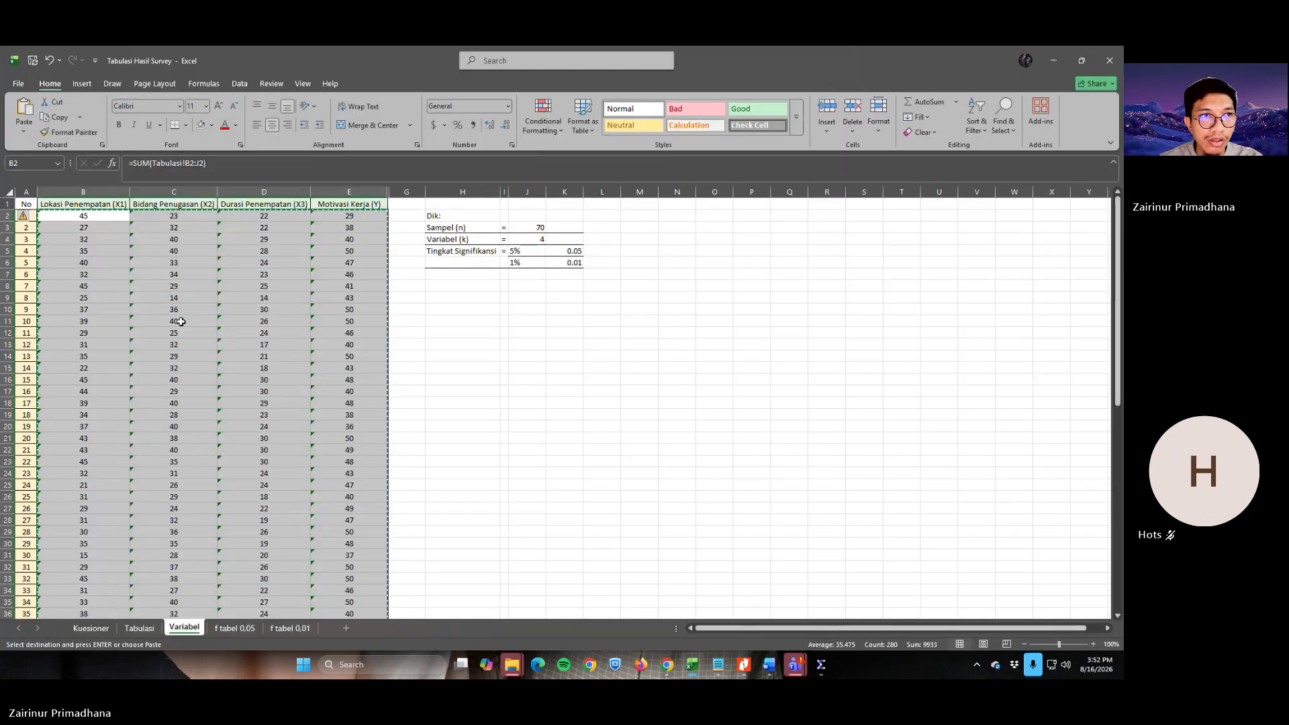
{"action": "right_click", "coordinate": [178, 318]}
{"action": "left_click", "coordinate": [212, 368]}
{"action": "key", "text": "alt+Tab"}
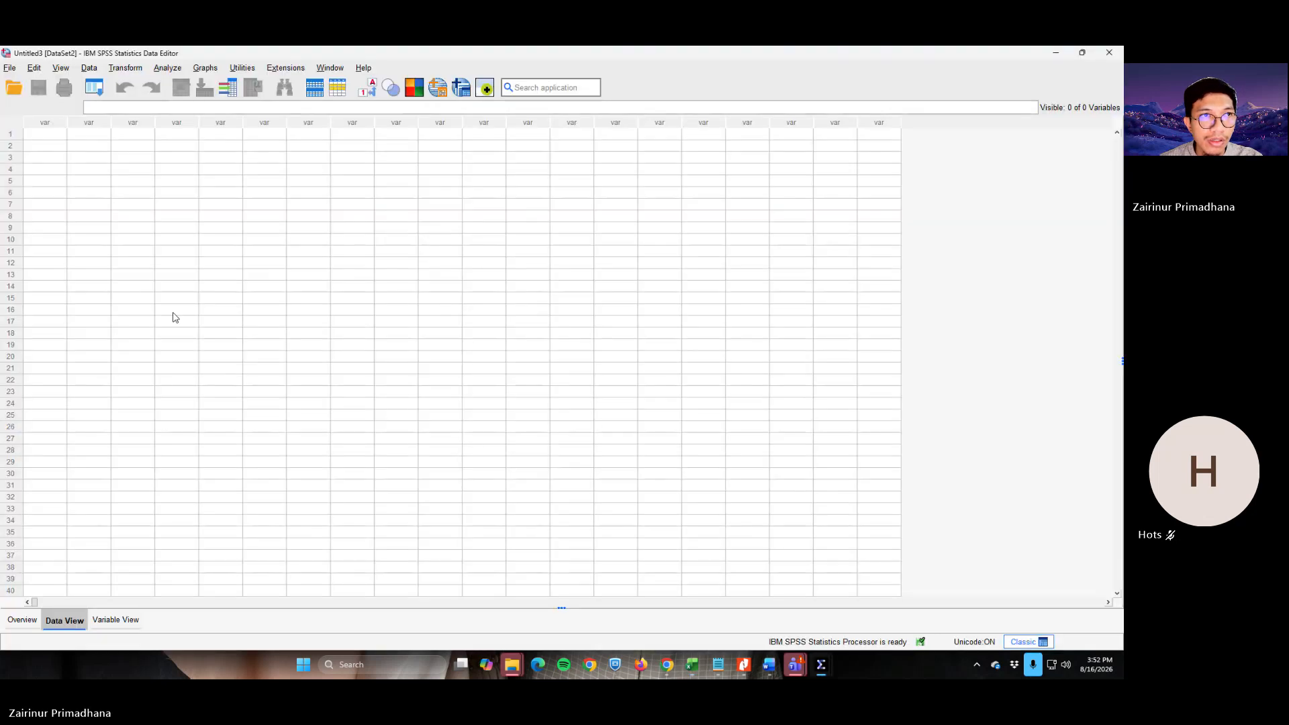
{"action": "left_click", "coordinate": [45, 135]}
{"action": "right_click", "coordinate": [52, 138]}
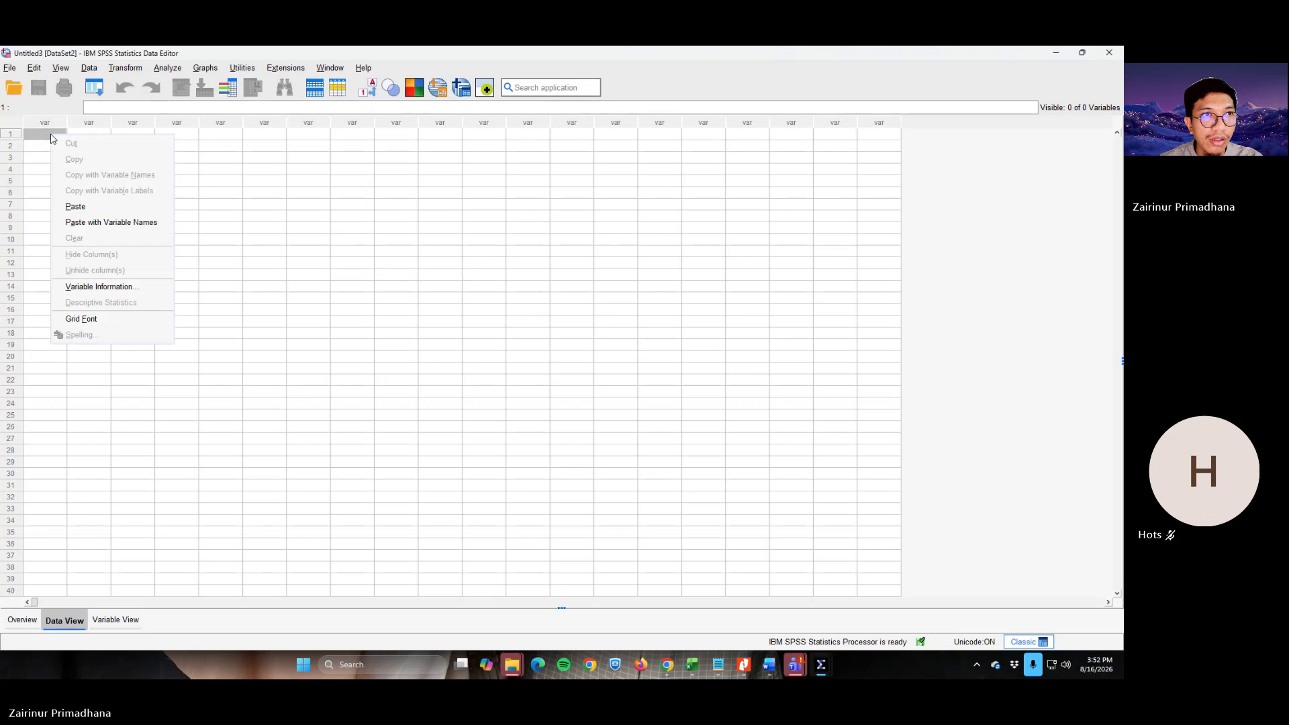
{"action": "left_click", "coordinate": [75, 207]}
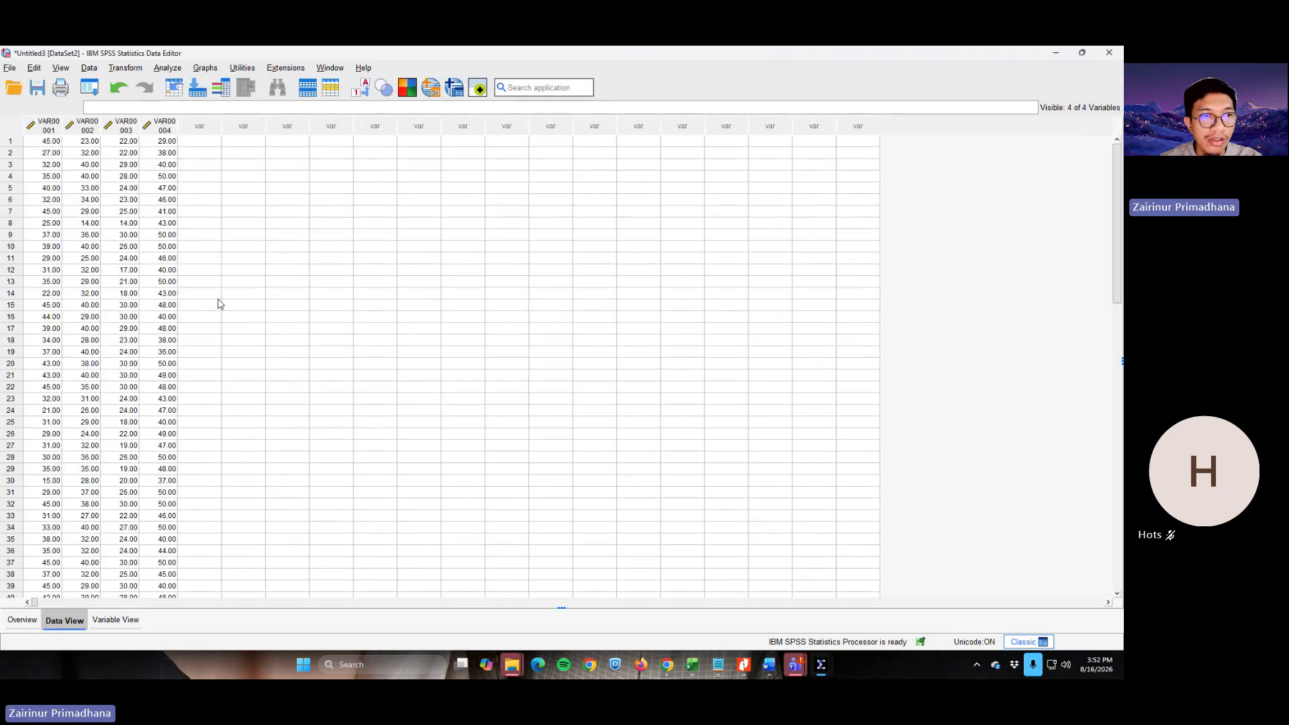
Name the four pasted variables X1, X2, X3 and Y
{"action": "left_click", "coordinate": [131, 618]}
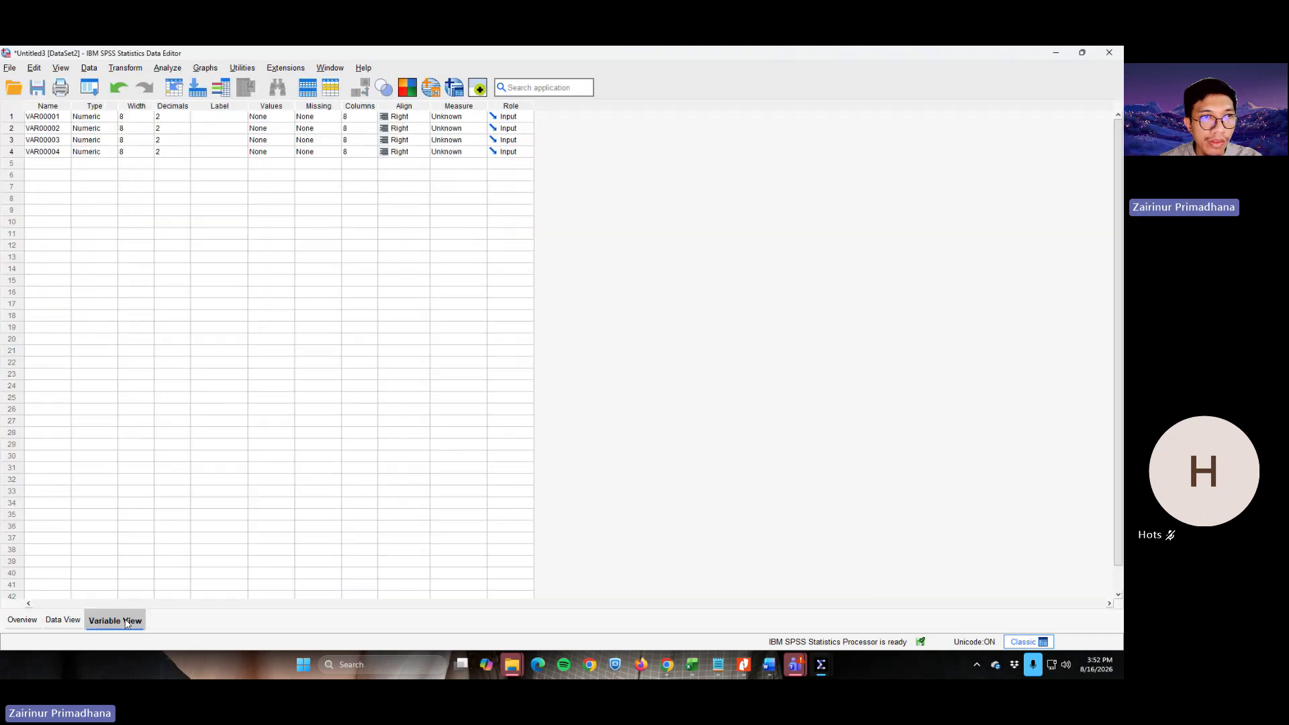
{"action": "left_click", "coordinate": [42, 119]}
{"action": "type", "text": "x"}
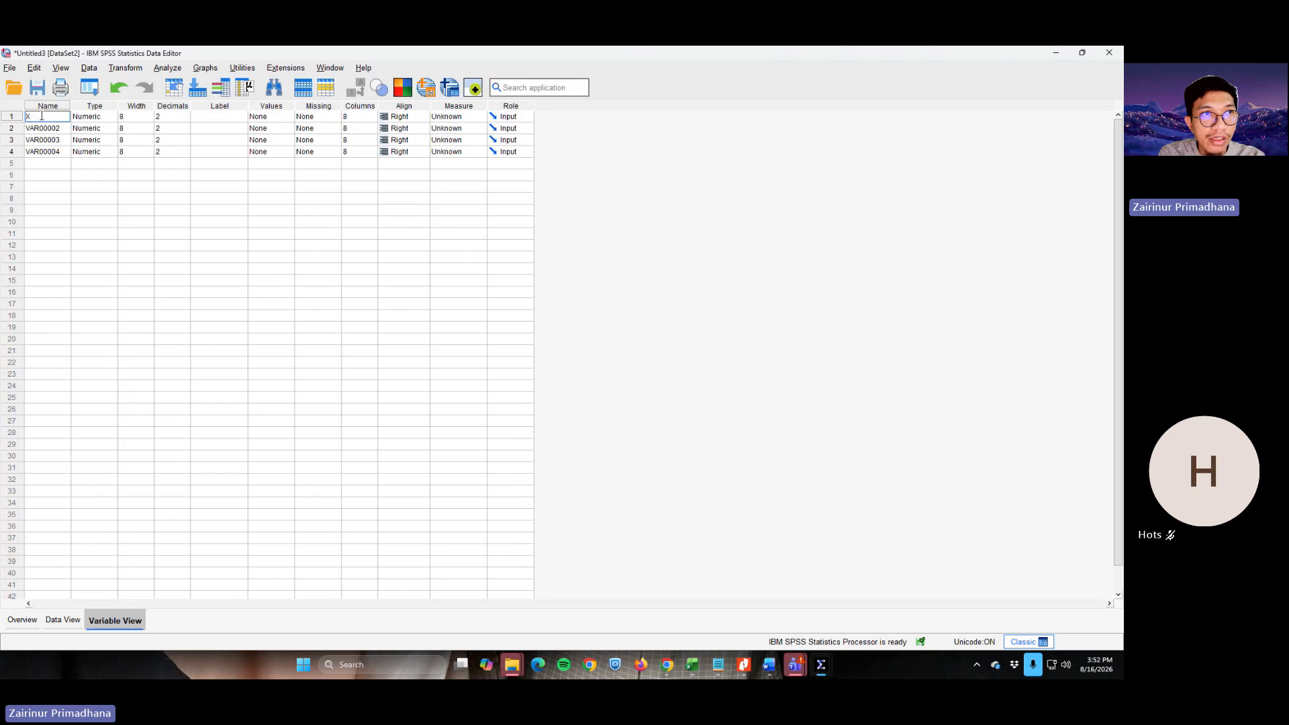
{"action": "type", "text": "1"}
{"action": "key", "text": "Return"}
{"action": "type", "text": "X2"}
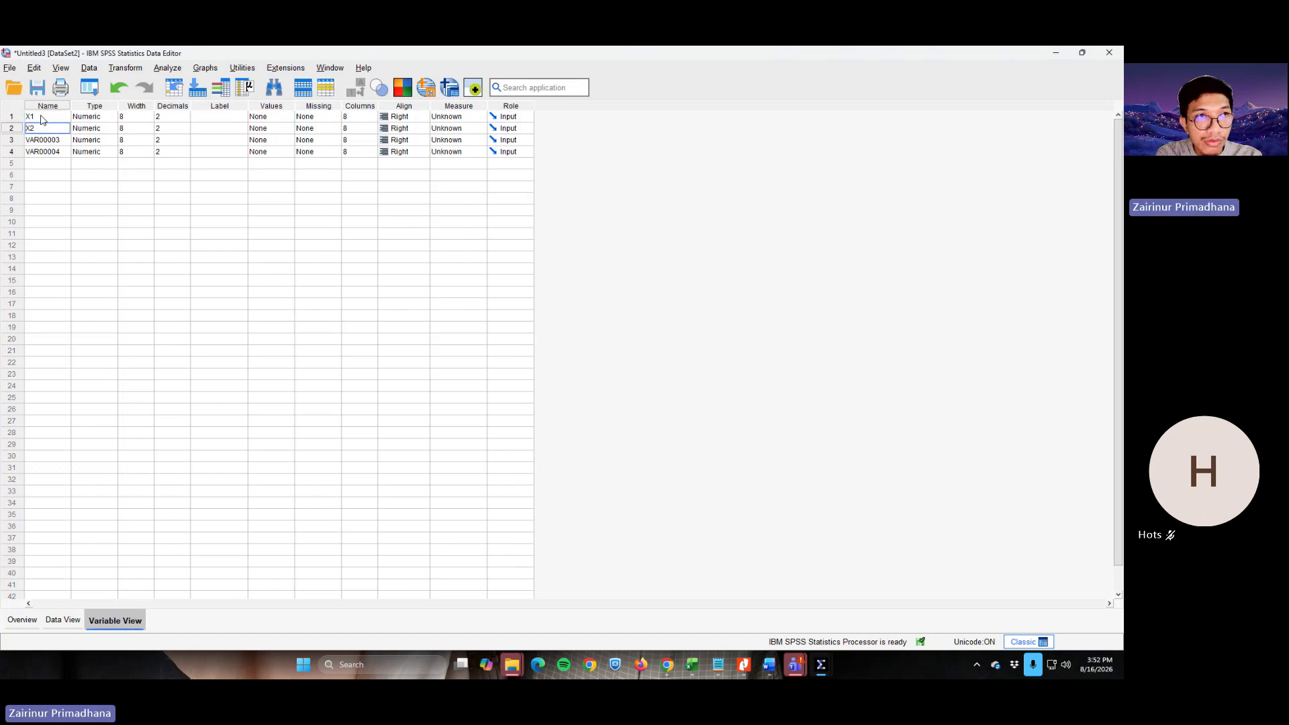
{"action": "key", "text": "Return"}
{"action": "type", "text": "X"}
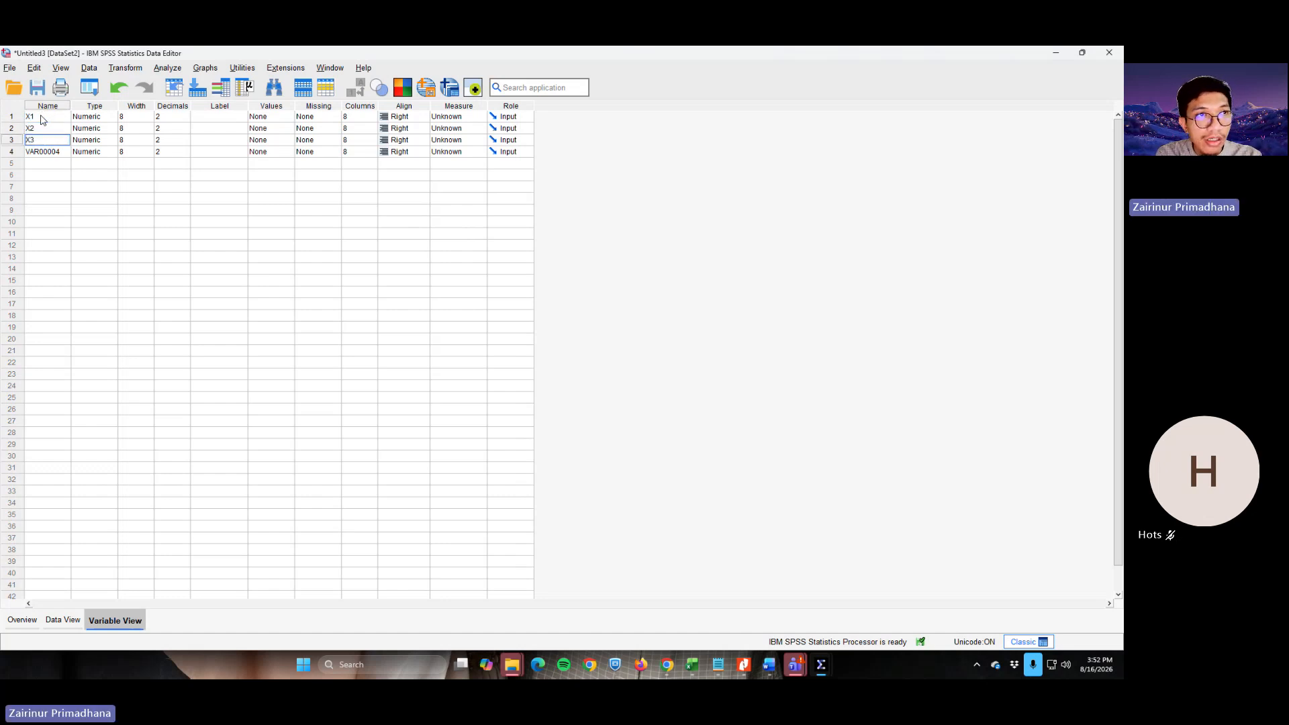
{"action": "type", "text": "3"}
{"action": "key", "text": "Return"}
{"action": "type", "text": "Y"}
Set the number of decimals to 0 for the variables X1, X2, X3 and Y
{"action": "key", "text": "Tab"}
{"action": "key", "text": "Tab"}
{"action": "key", "text": "Tab"}
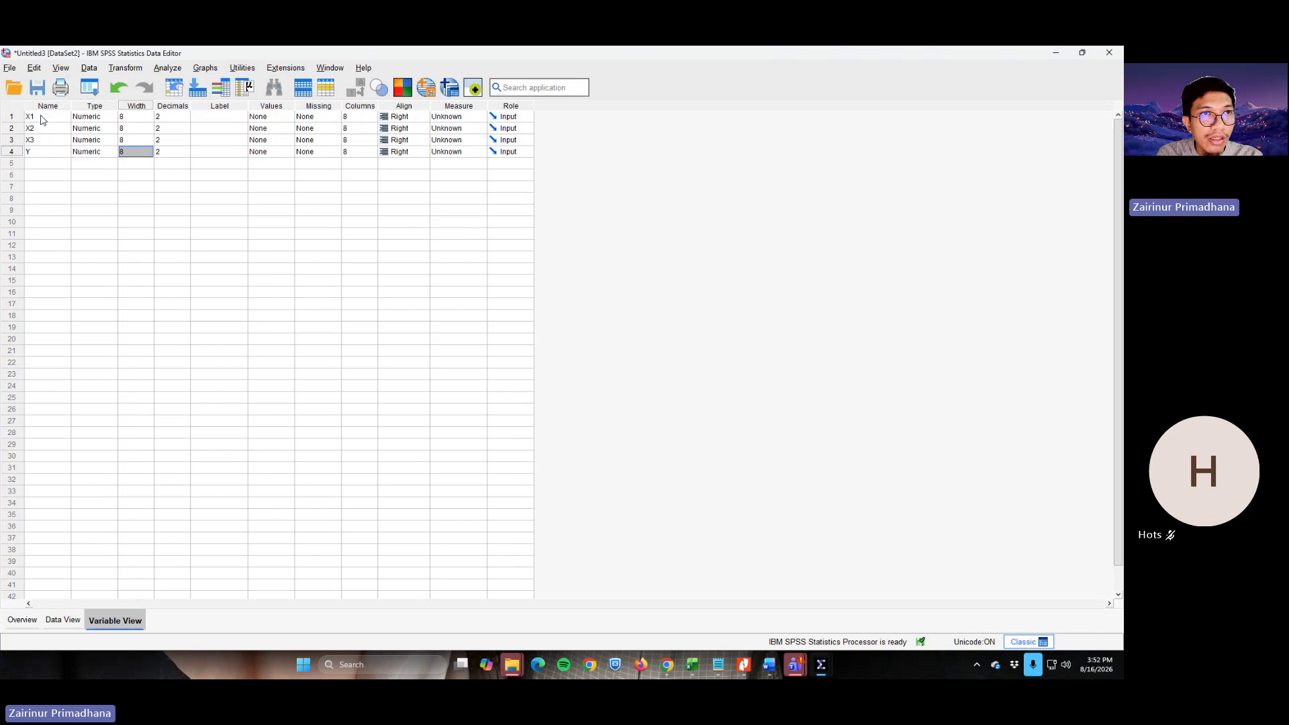
{"action": "key", "text": "Up"}
{"action": "key", "text": "Up"}
{"action": "key", "text": "Up"}
{"action": "type", "text": "0"}
{"action": "key", "text": "Return"}
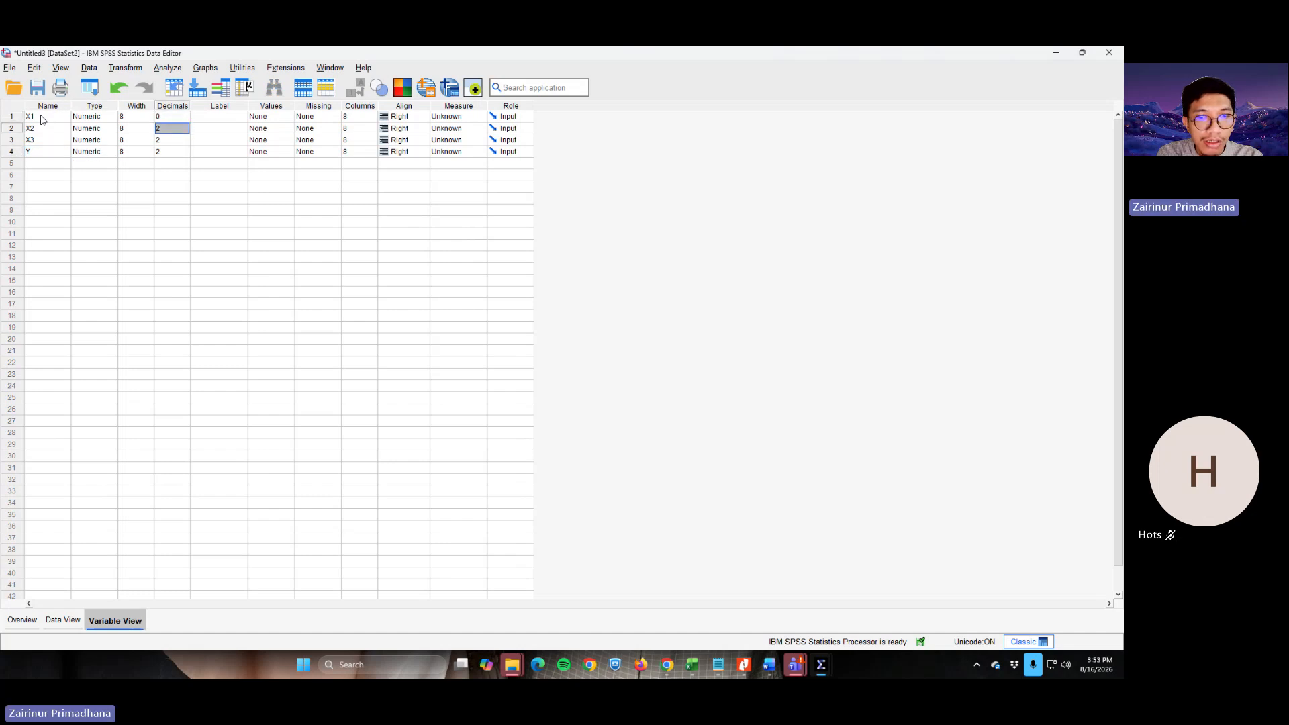
{"action": "type", "text": "0"}
{"action": "key", "text": "Return"}
{"action": "type", "text": "0"}
{"action": "key", "text": "Return"}
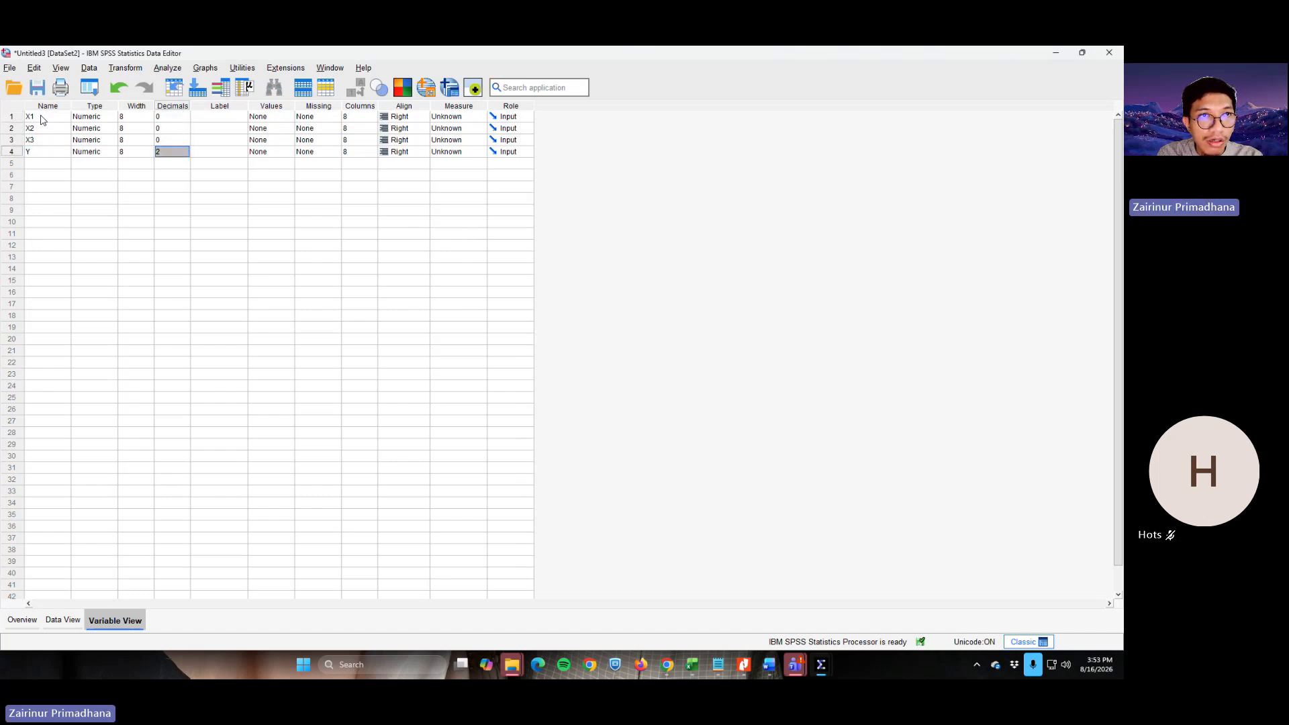
{"action": "type", "text": "0"}
{"action": "key", "text": "Return"}
Copy the header "Lokasi Penempatan (X1)" from the Variabel sheet in Excel and paste it as the label of X1 in SPSS
{"action": "key", "text": "Tab"}
{"action": "key", "text": "Up"}
{"action": "key", "text": "Up"}
{"action": "key", "text": "Up"}
{"action": "key", "text": "Up"}
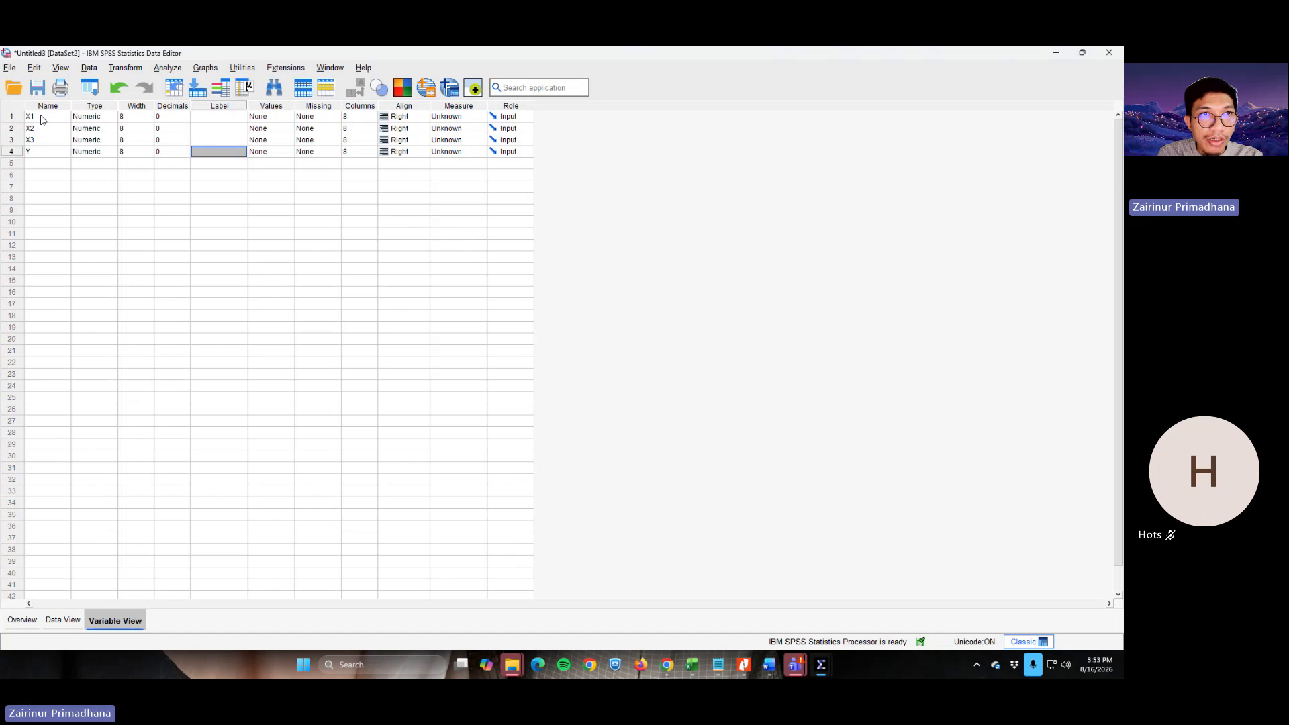
{"action": "key", "text": "alt+Tab"}
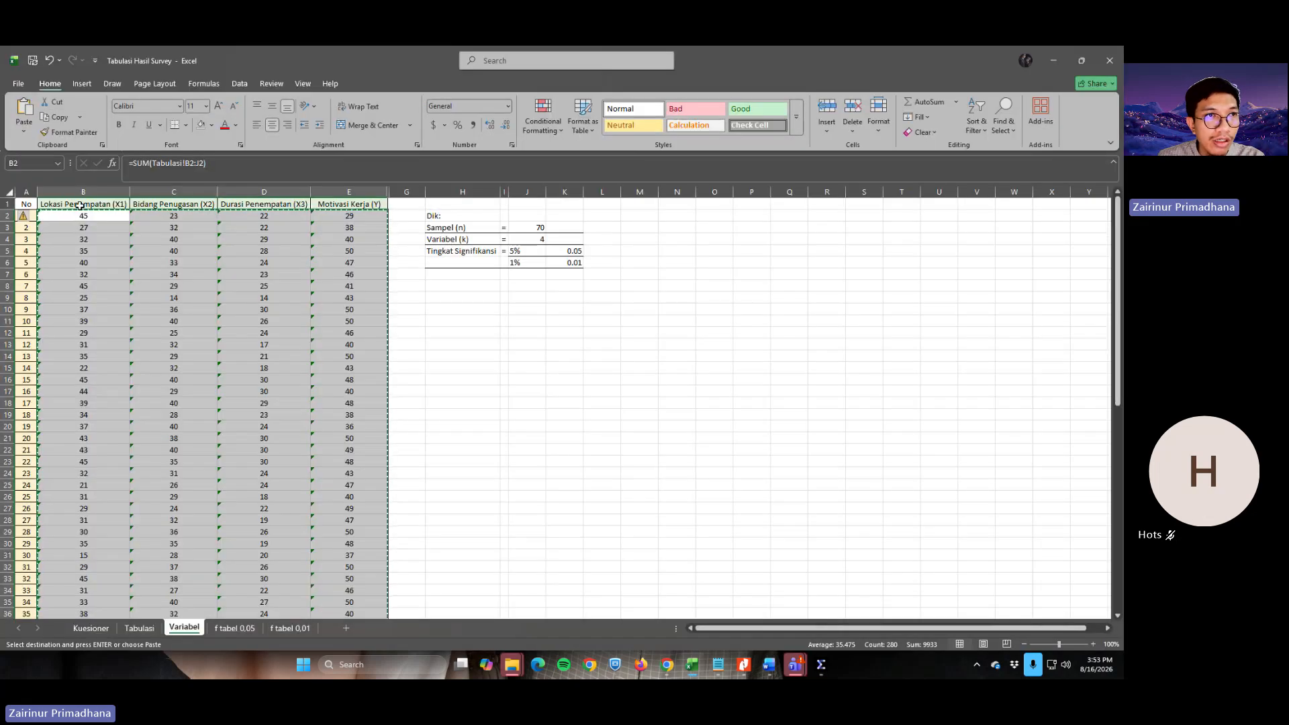
{"action": "left_click", "coordinate": [79, 208]}
{"action": "key", "text": "ctrl+c"}
{"action": "key", "text": "alt+Tab"}
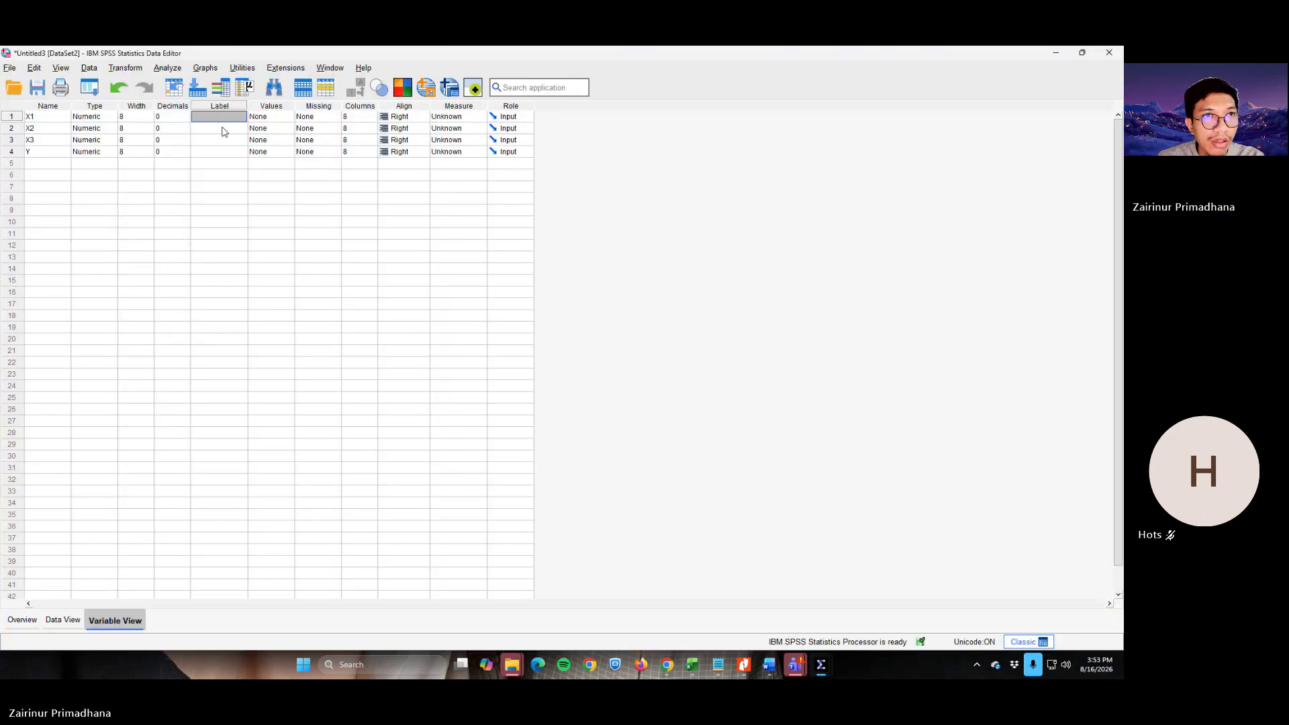
{"action": "double_click", "coordinate": [220, 118]}
{"action": "key", "text": "ctrl+v"}
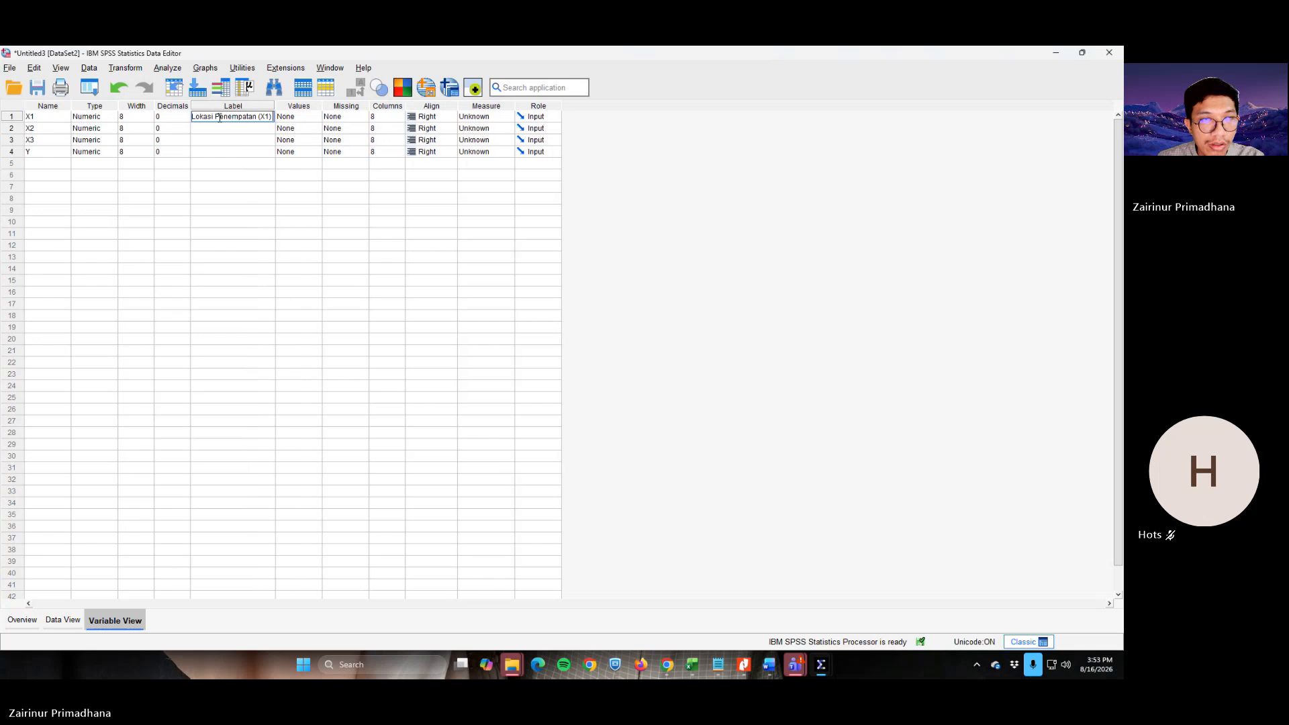
Copy the header "Bidang Penugasan (X2)" from Excel and paste it as the label of X2 in SPSS
{"action": "left_click", "coordinate": [218, 128]}
{"action": "key", "text": "alt+Tab"}
{"action": "left_click", "coordinate": [183, 205]}
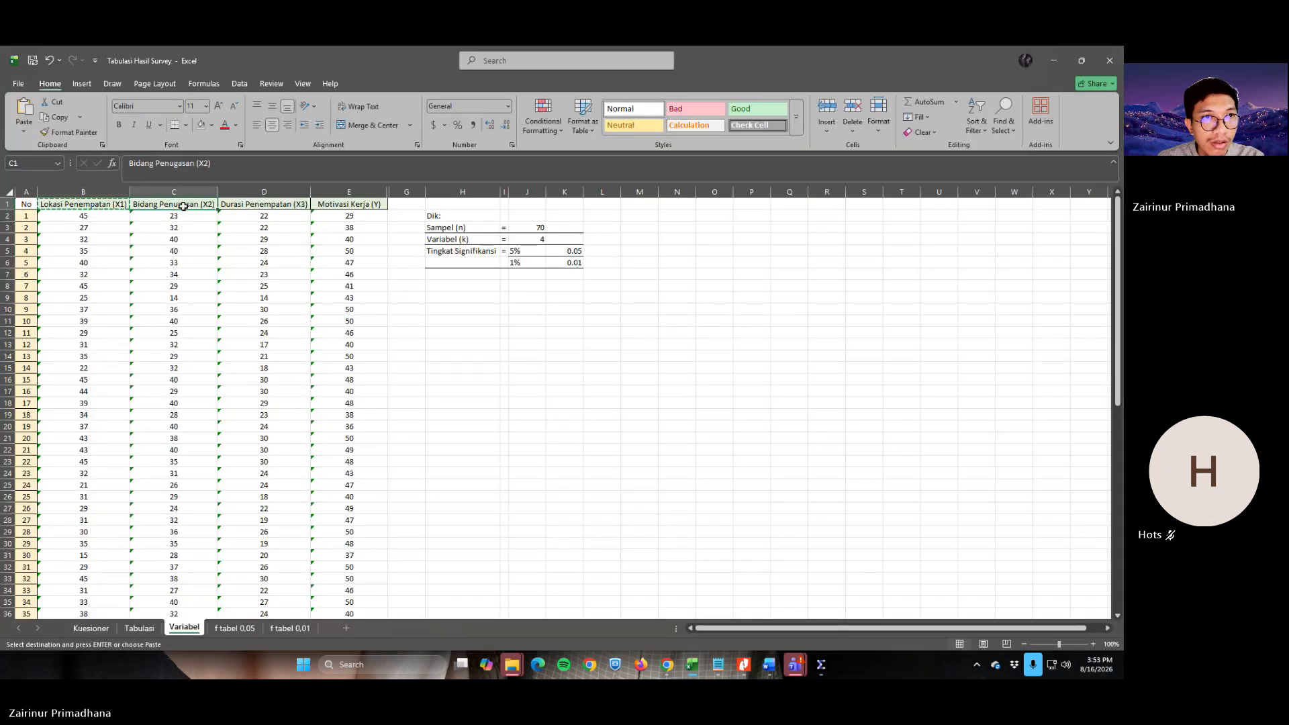
{"action": "key", "text": "ctrl+c"}
{"action": "key", "text": "alt+Tab"}
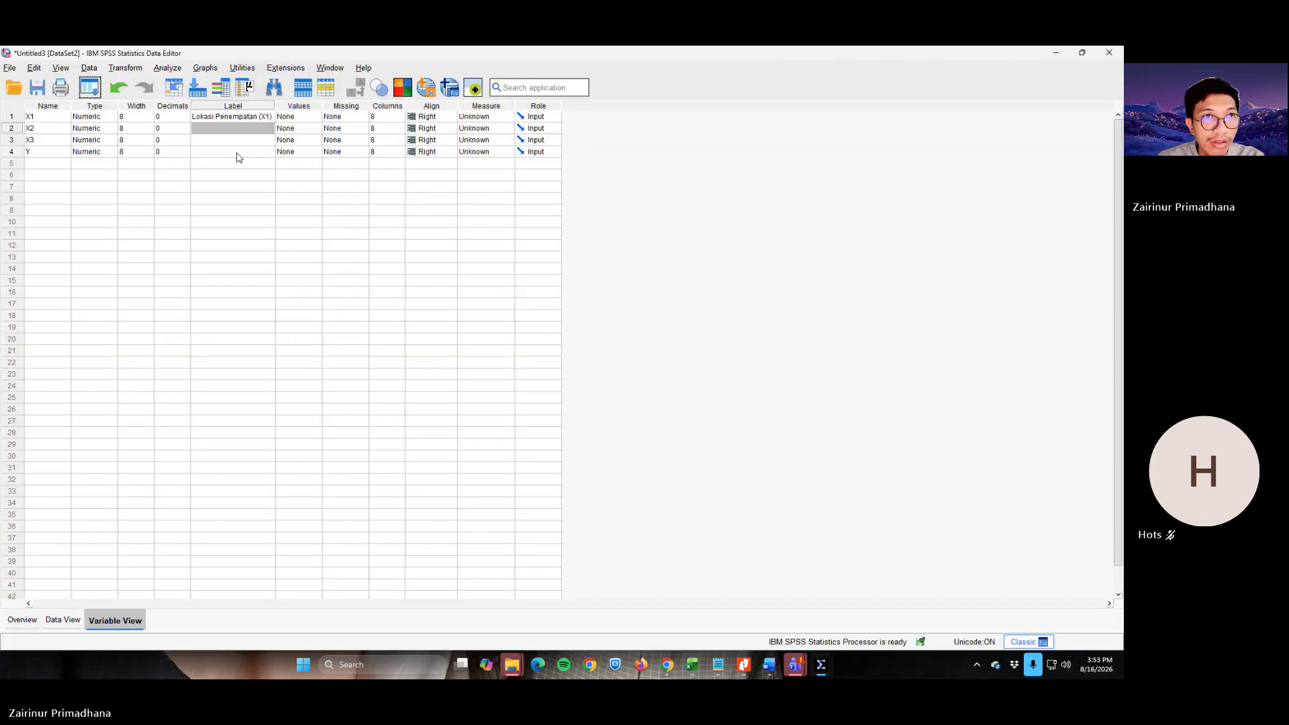
{"action": "key", "text": "ctrl+v"}
Copy the header "Durasi Penempatan (X3)" from Excel and paste it as the label of X3 in SPSS
{"action": "left_click", "coordinate": [230, 144]}
{"action": "key", "text": "alt+Tab"}
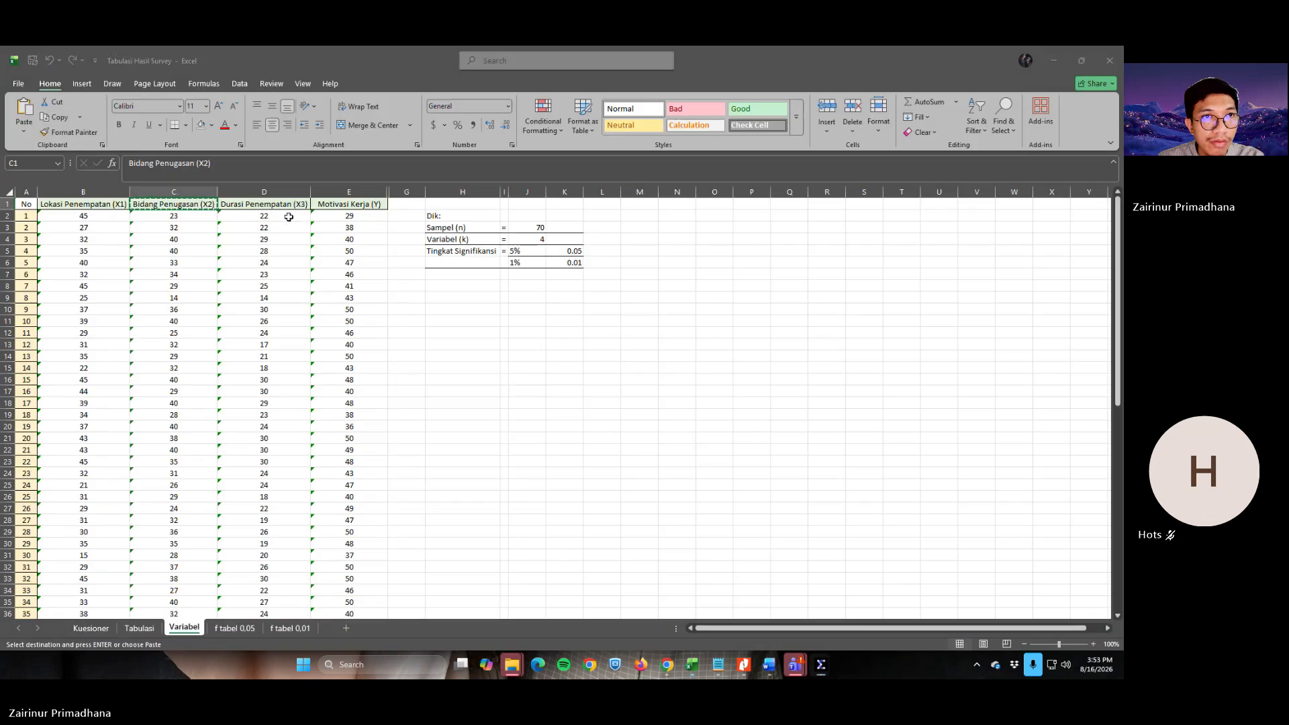
{"action": "left_click", "coordinate": [256, 203]}
{"action": "key", "text": "ctrl+c"}
{"action": "key", "text": "alt+Tab"}
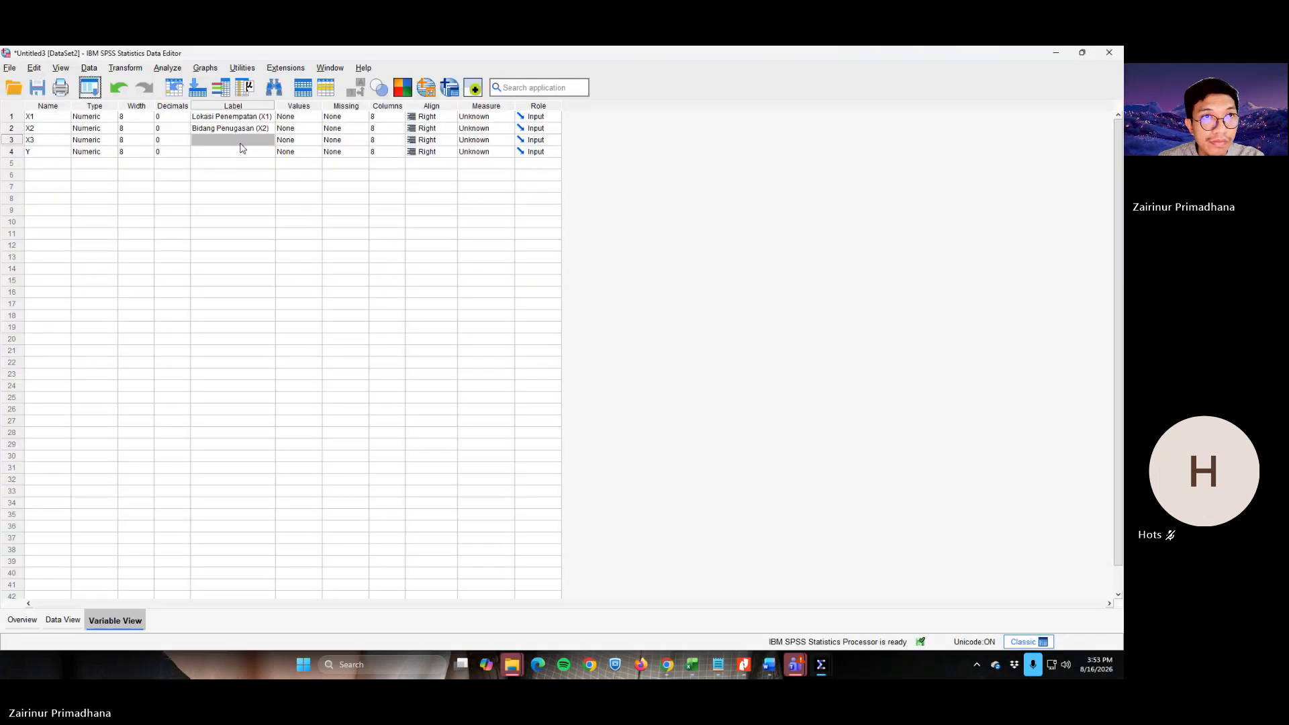
{"action": "key", "text": "ctrl+v"}
Copy the header "Motivasi Kerja (Y)" from Excel and paste it as the label of Y in SPSS
{"action": "left_click", "coordinate": [257, 153]}
{"action": "key", "text": "alt+Tab"}
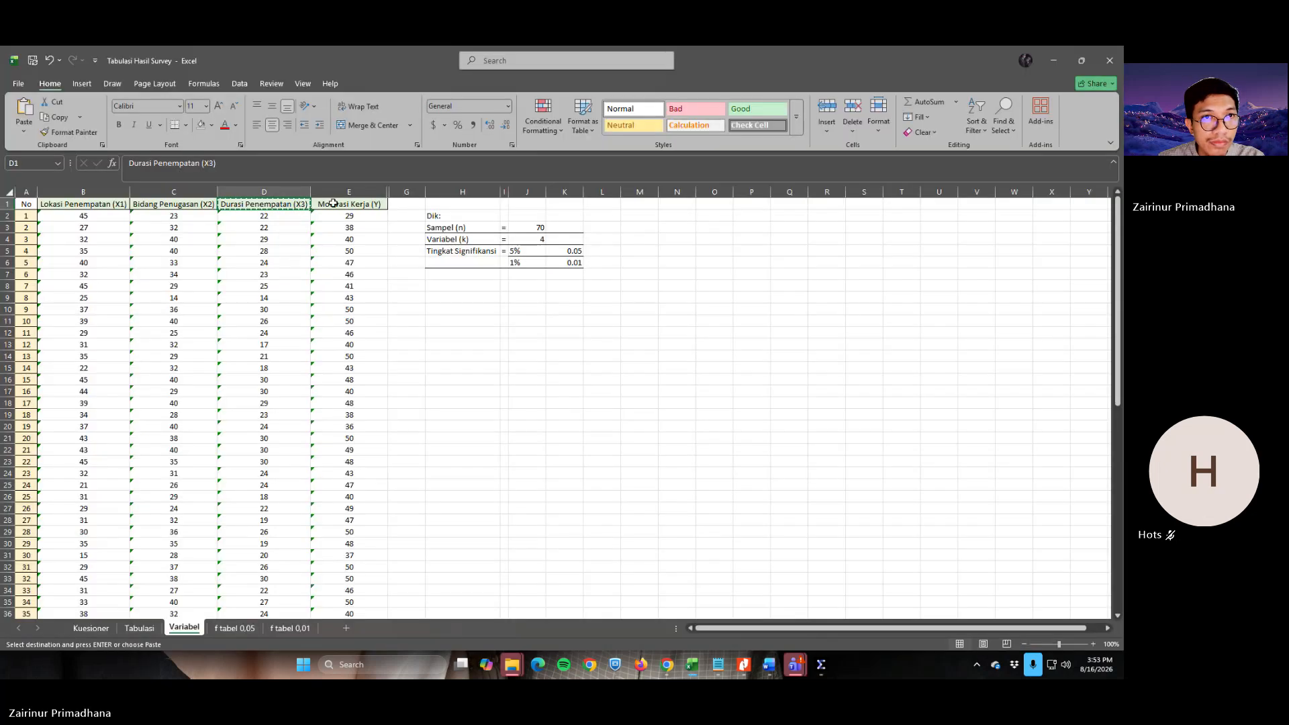
{"action": "left_click", "coordinate": [329, 204]}
{"action": "key", "text": "ctrl+c"}
{"action": "key", "text": "alt+Tab"}
{"action": "key", "text": "ctrl+v"}
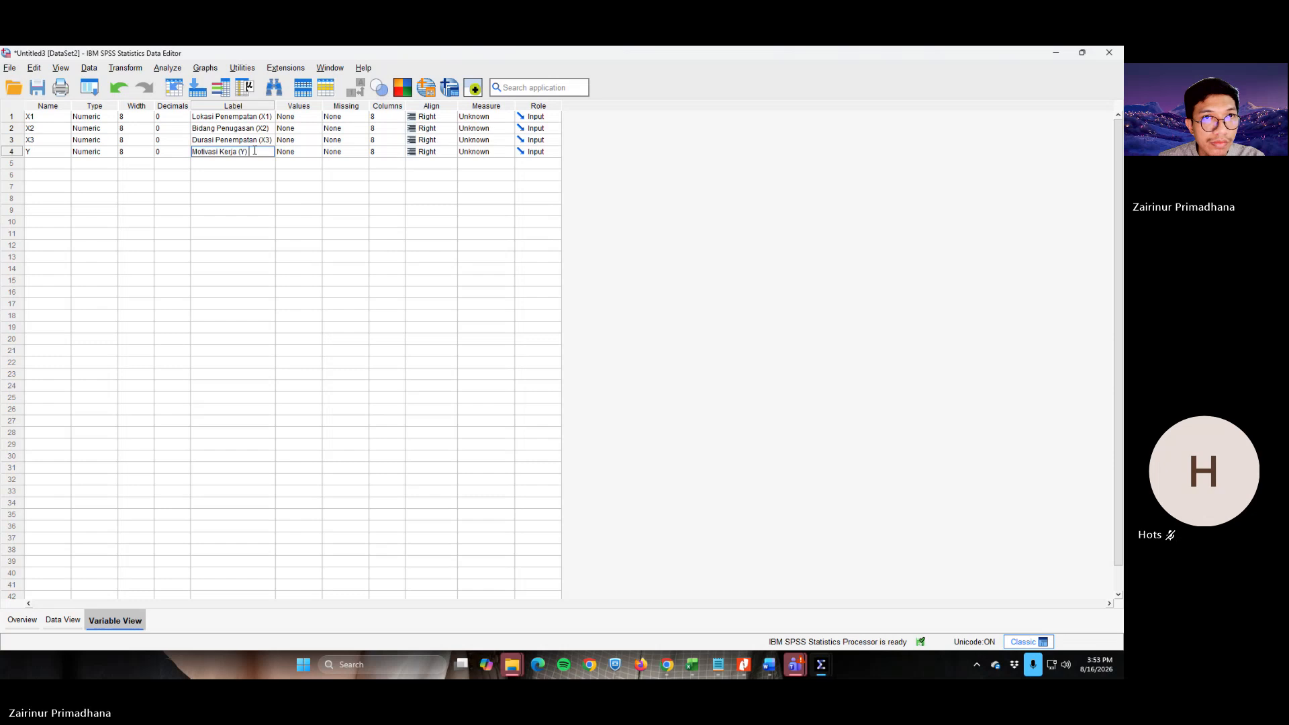
{"action": "left_click", "coordinate": [249, 188]}
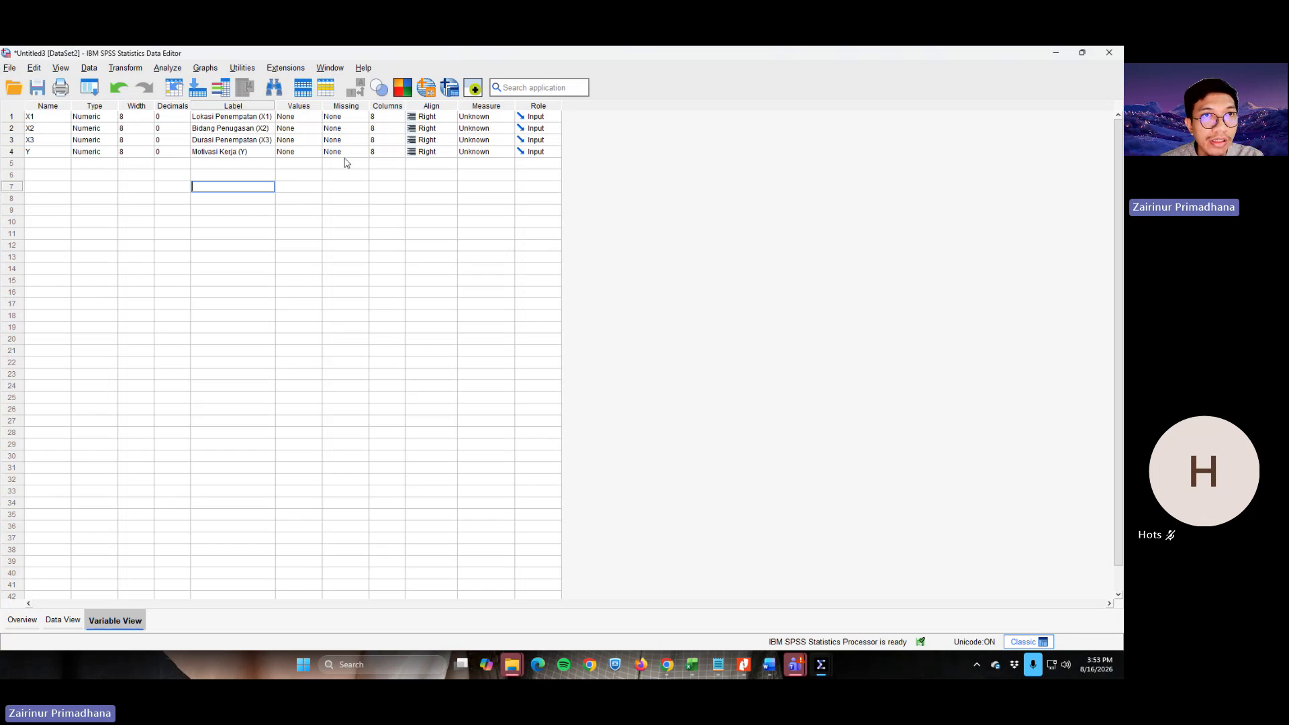
Set the measurement level of the variables X1, X2 and X3 to Scale
{"action": "left_click", "coordinate": [472, 118]}
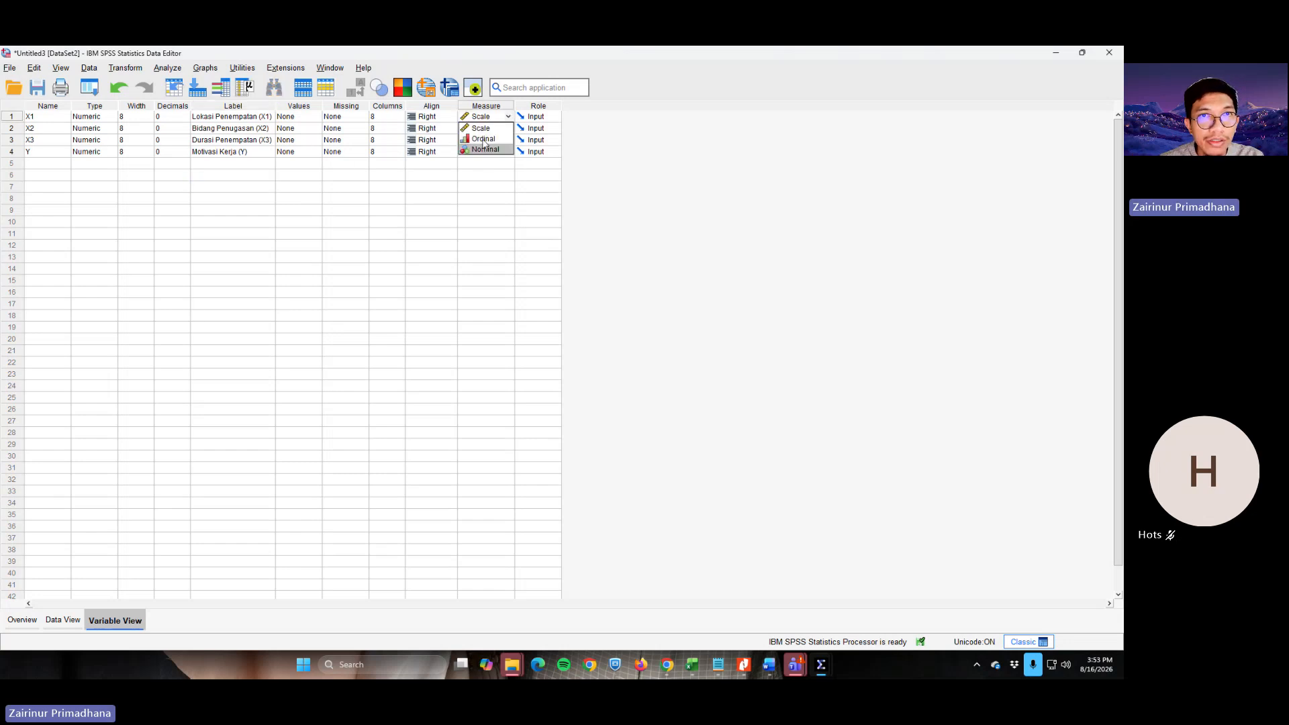
{"action": "left_click", "coordinate": [481, 128]}
{"action": "left_click", "coordinate": [483, 129]}
{"action": "left_click", "coordinate": [482, 138]}
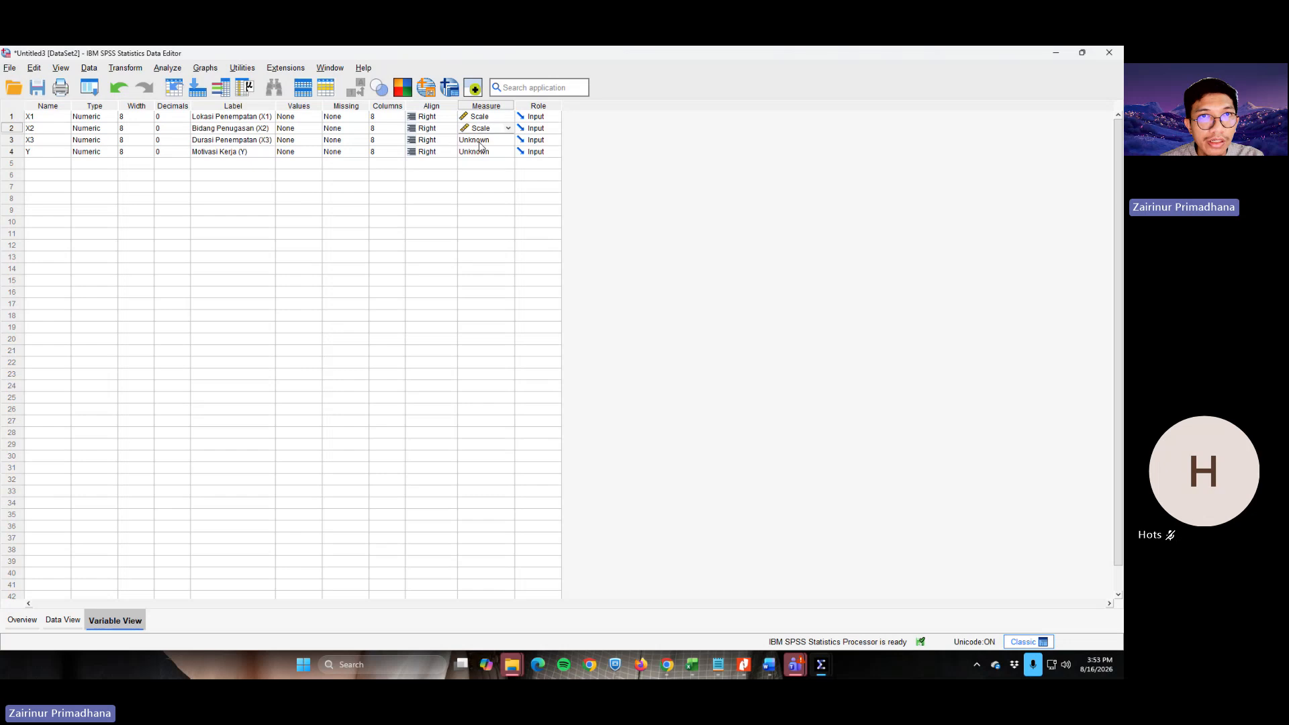
{"action": "left_click", "coordinate": [481, 141]}
{"action": "left_click", "coordinate": [482, 141]}
{"action": "left_click", "coordinate": [479, 153]}
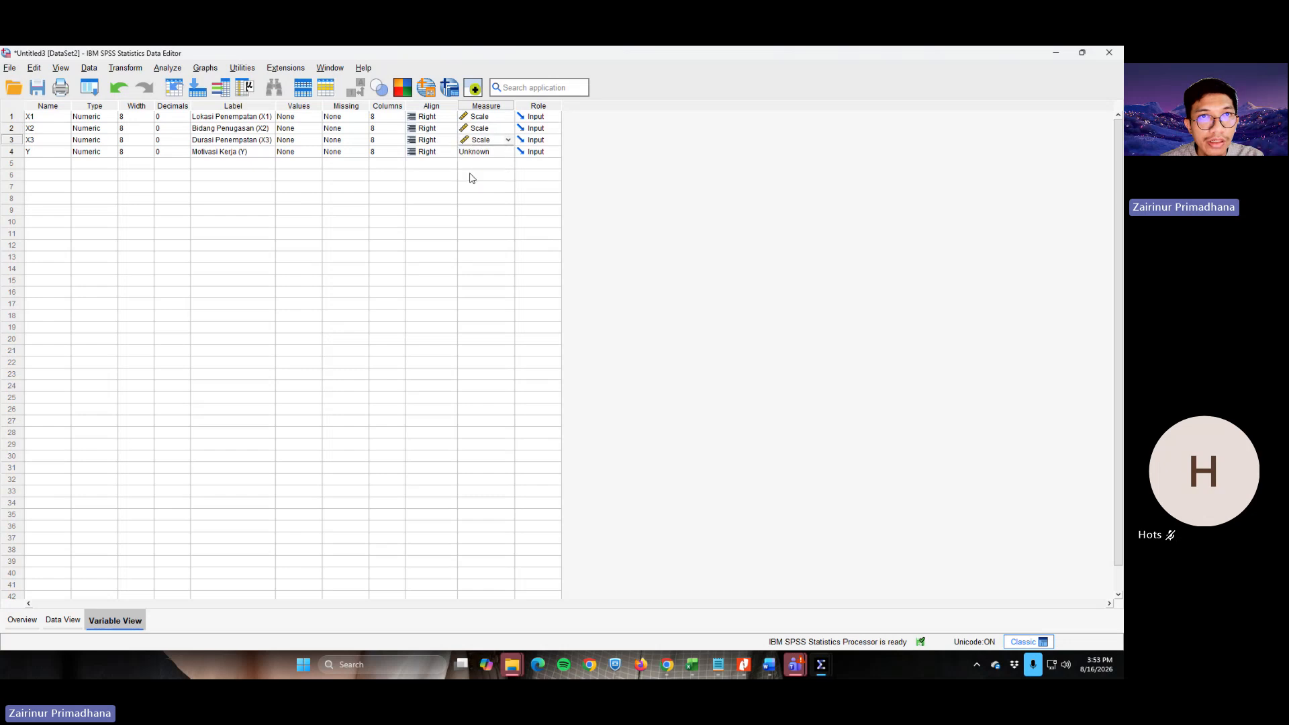
{"action": "left_click", "coordinate": [445, 258]}
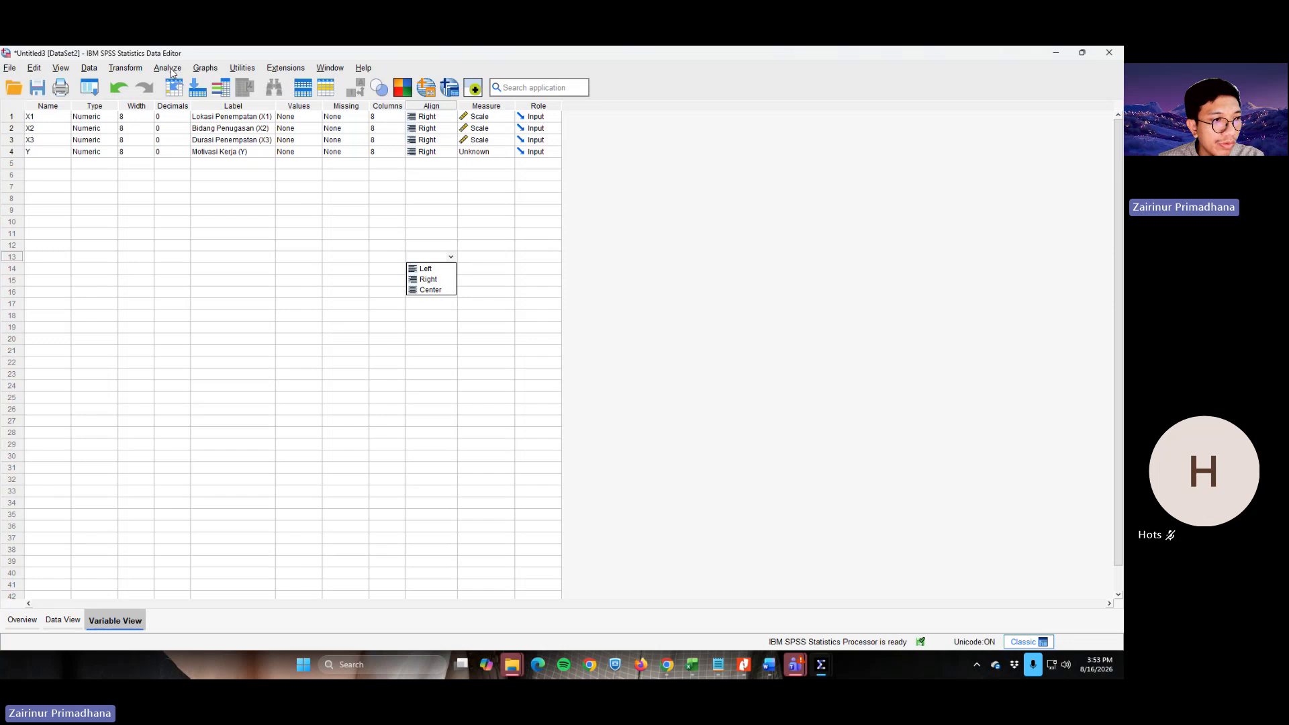
{"action": "key", "text": "alt+Tab"}
{"action": "key", "text": "alt+Tab"}
{"action": "key", "text": "alt+Tab"}
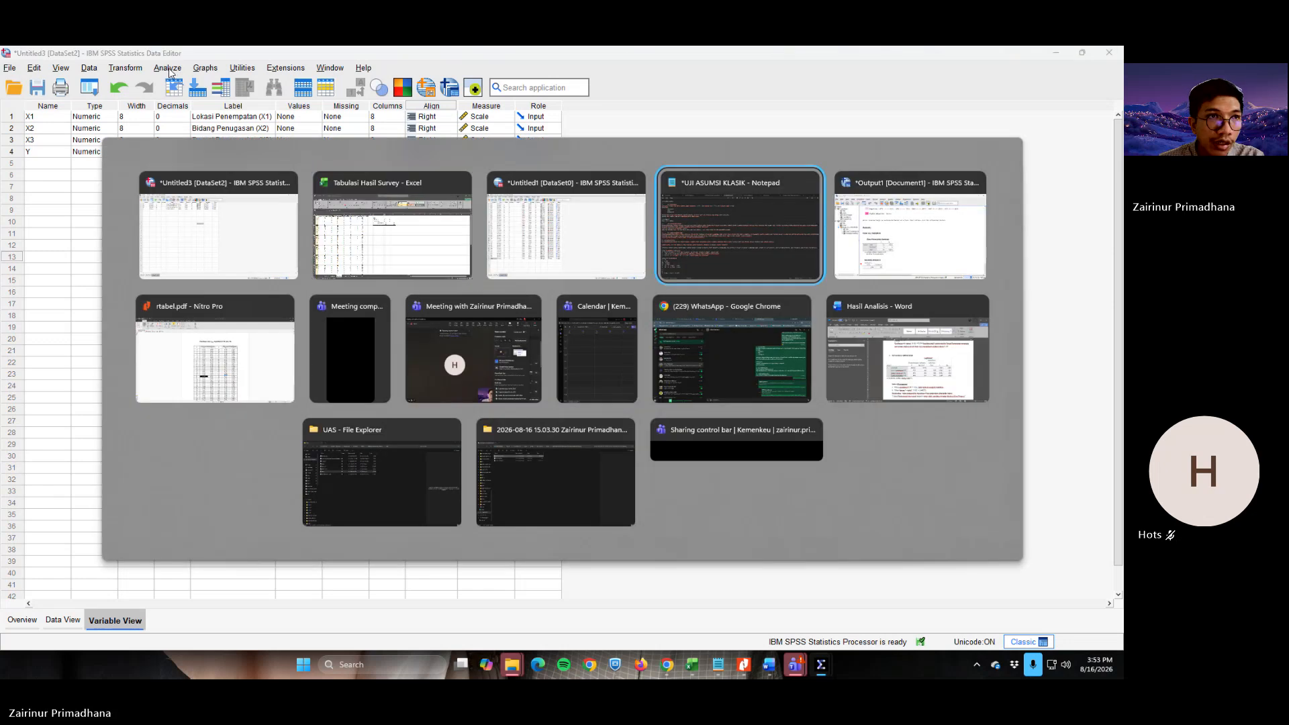
{"action": "key", "text": "alt+Tab"}
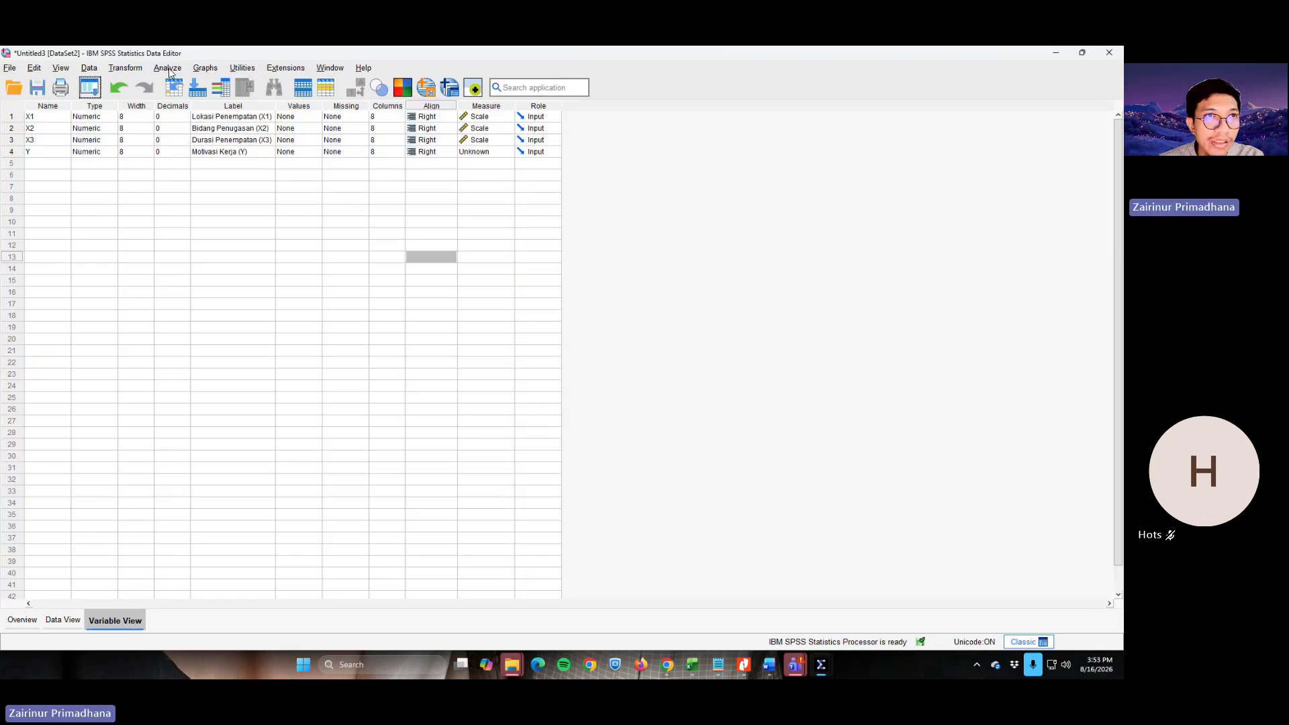
Set up a Linear Regression with Motivasi Kerja (Y) as the dependent variable and X1, X2 and X3 as the independent variables
{"action": "left_click", "coordinate": [167, 68]}
{"action": "mouse_move", "coordinate": [205, 248]}
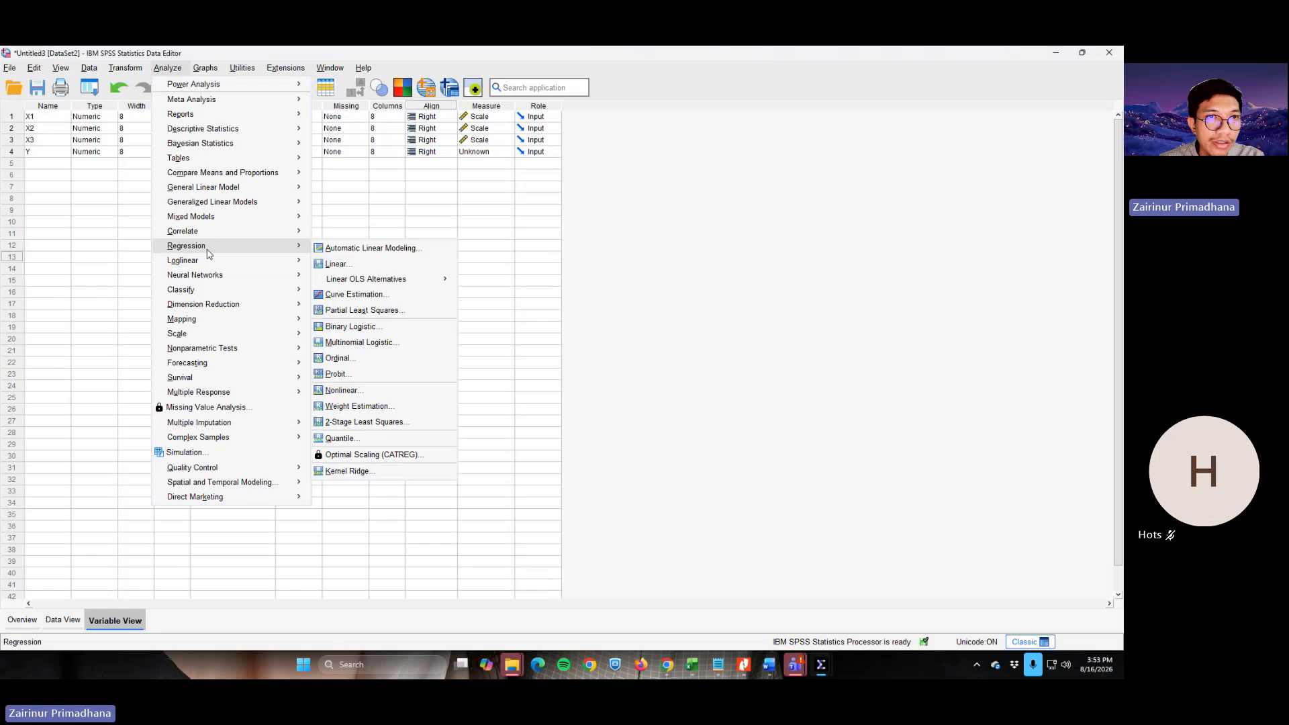
{"action": "left_click", "coordinate": [369, 266]}
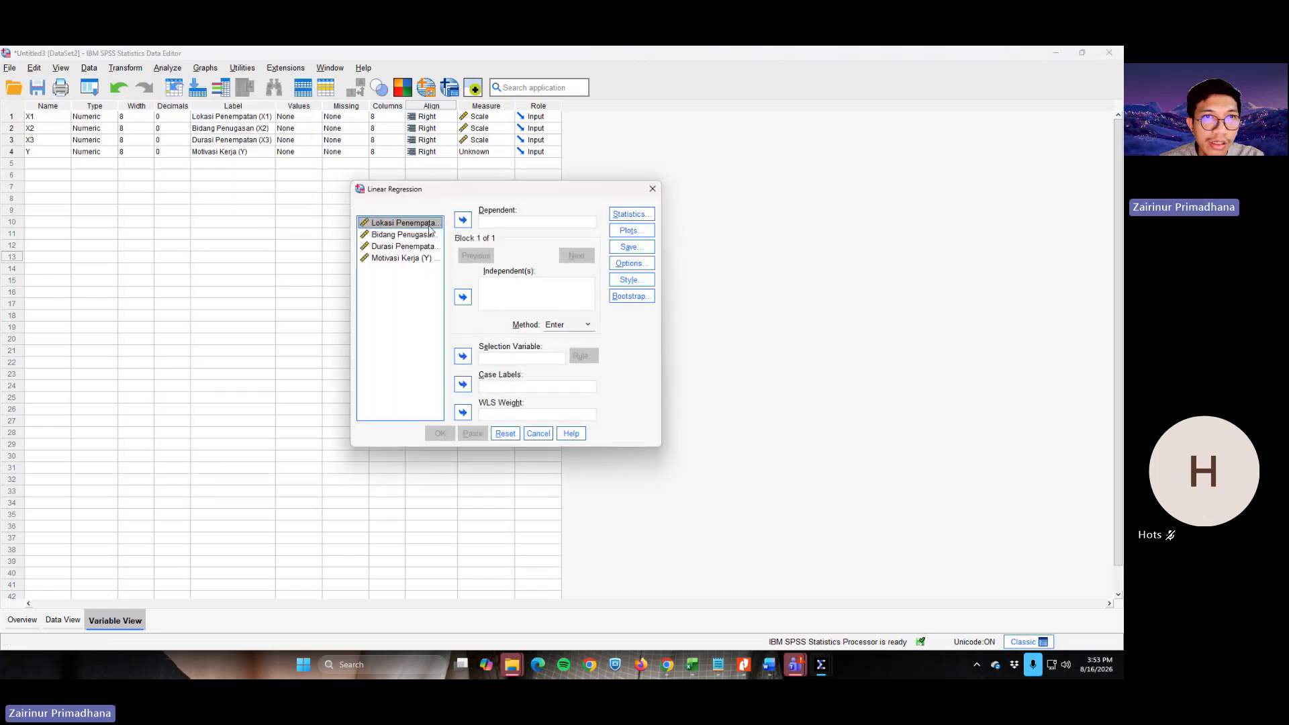
{"action": "left_click", "coordinate": [416, 259]}
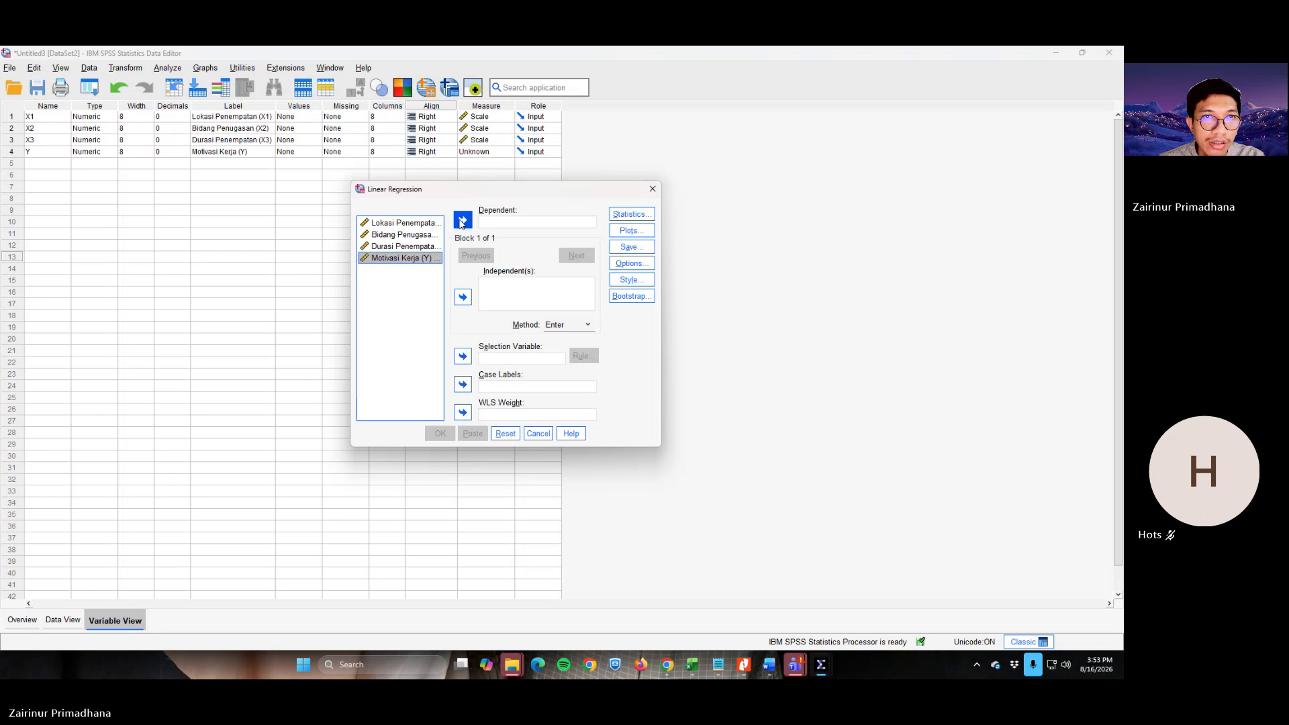
{"action": "left_click", "coordinate": [462, 220]}
{"action": "left_click", "coordinate": [381, 226]}
{"action": "key", "text": "ctrl+a"}
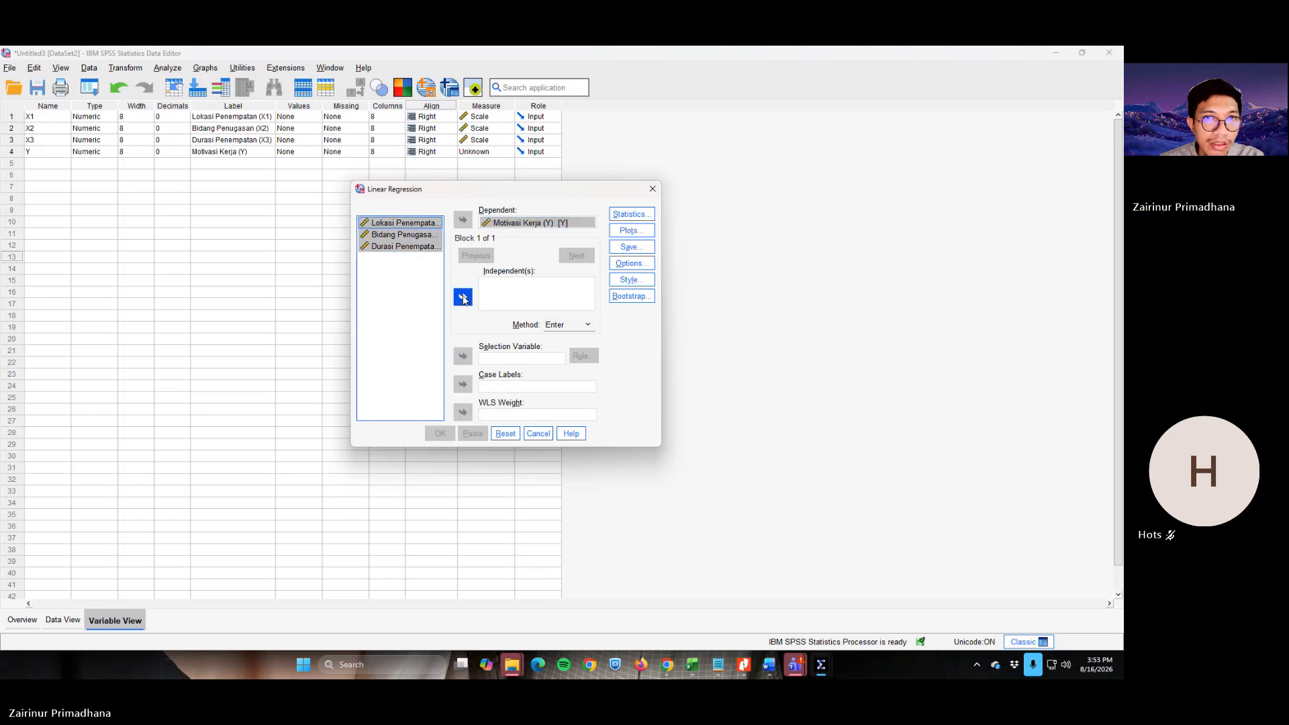
{"action": "left_click", "coordinate": [463, 297]}
Add Collinearity diagnostics and the Durbin-Watson residual test to the regression statistics
{"action": "left_click", "coordinate": [633, 215]}
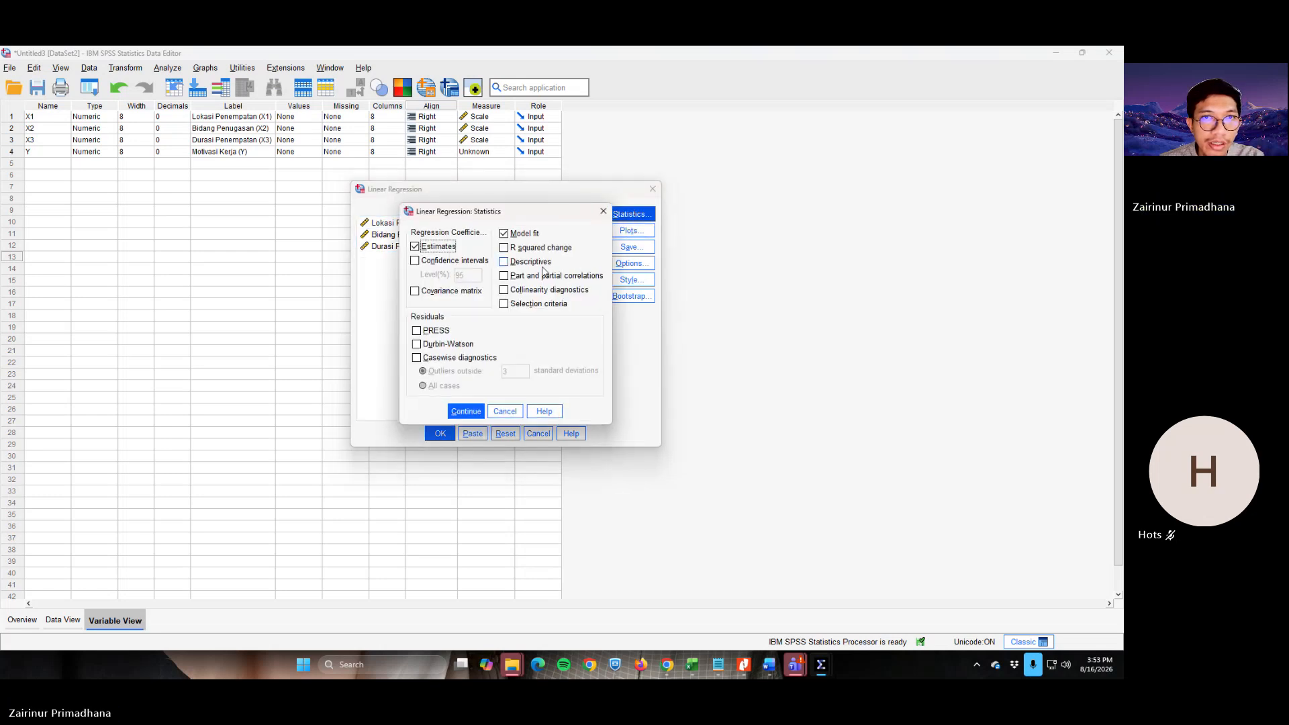
{"action": "left_click", "coordinate": [539, 298]}
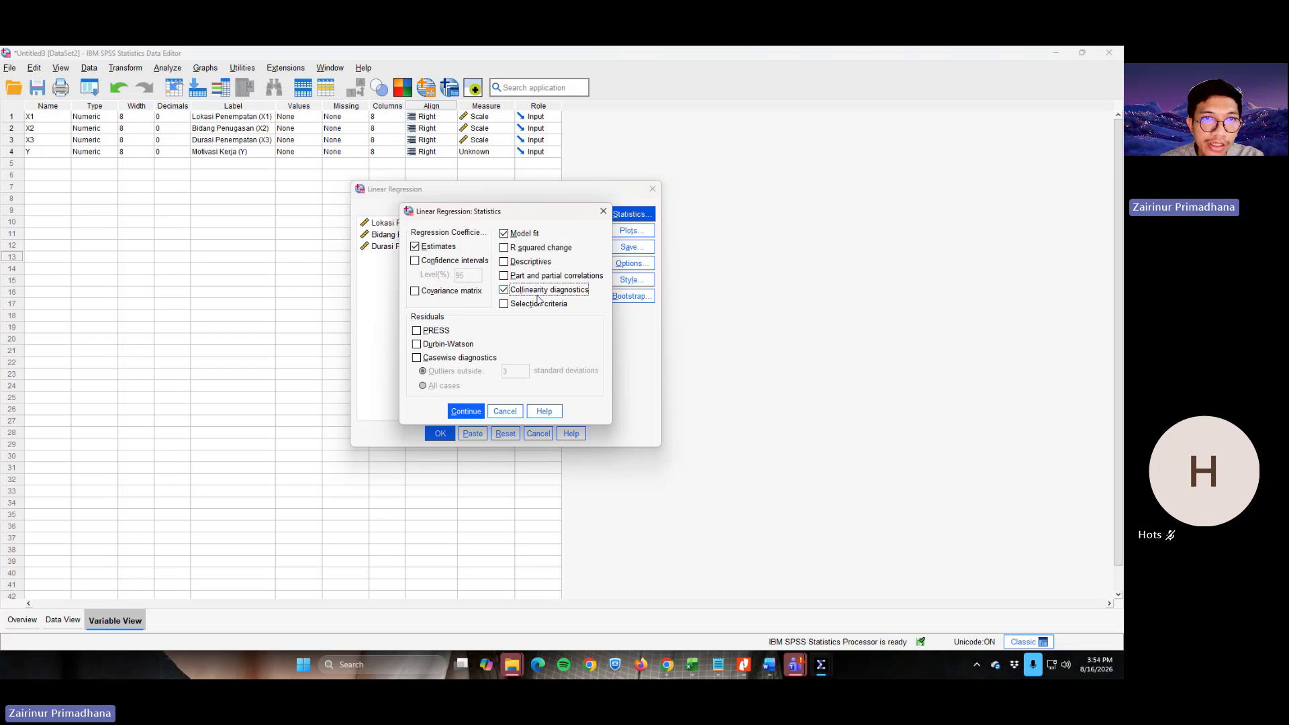
{"action": "left_click", "coordinate": [429, 346]}
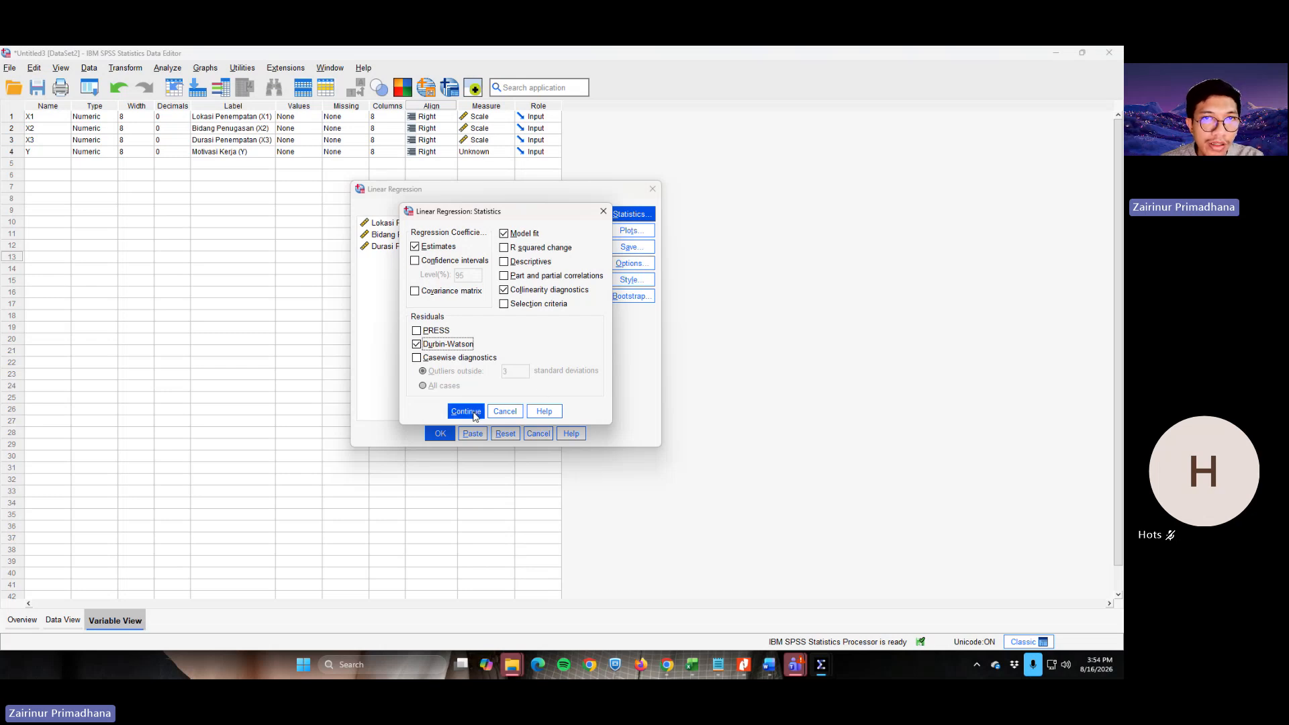
{"action": "left_click", "coordinate": [475, 414]}
Configure the regression plots with *SRESID on Y and *ZPRED on X, plus the histogram and normal probability plot
{"action": "left_click", "coordinate": [638, 231]}
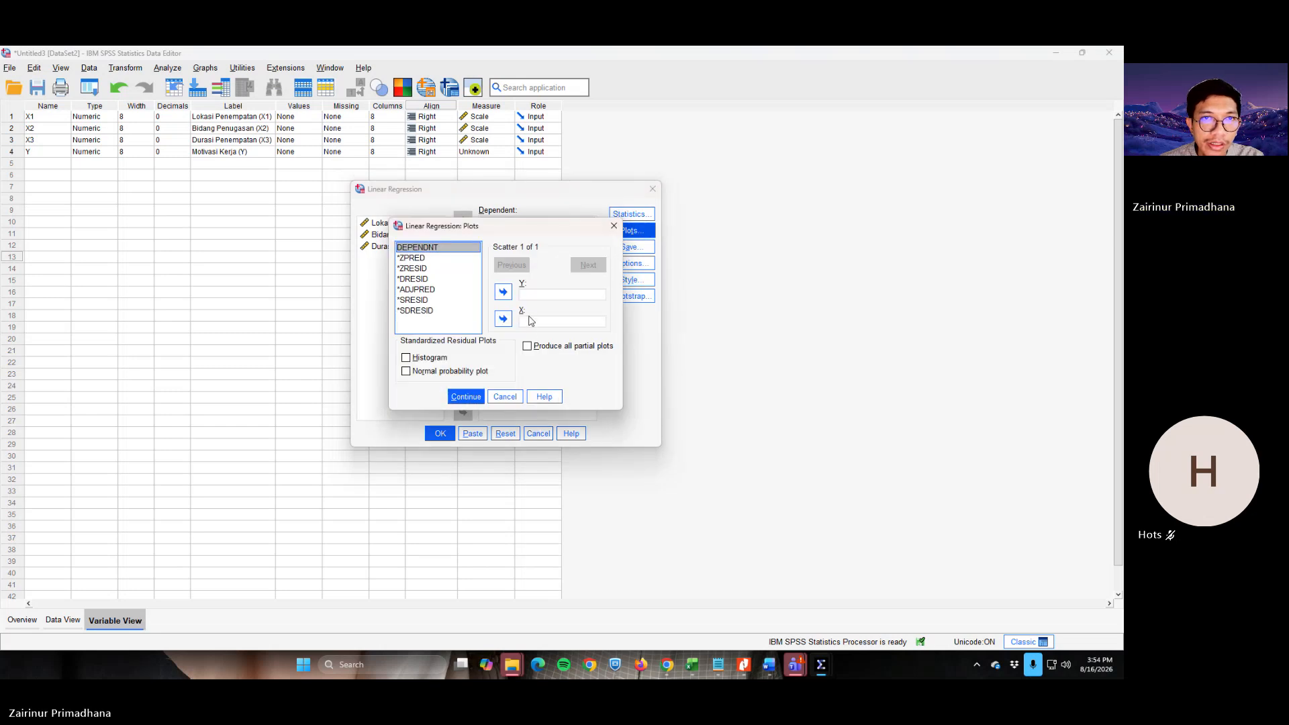
{"action": "left_click", "coordinate": [419, 300]}
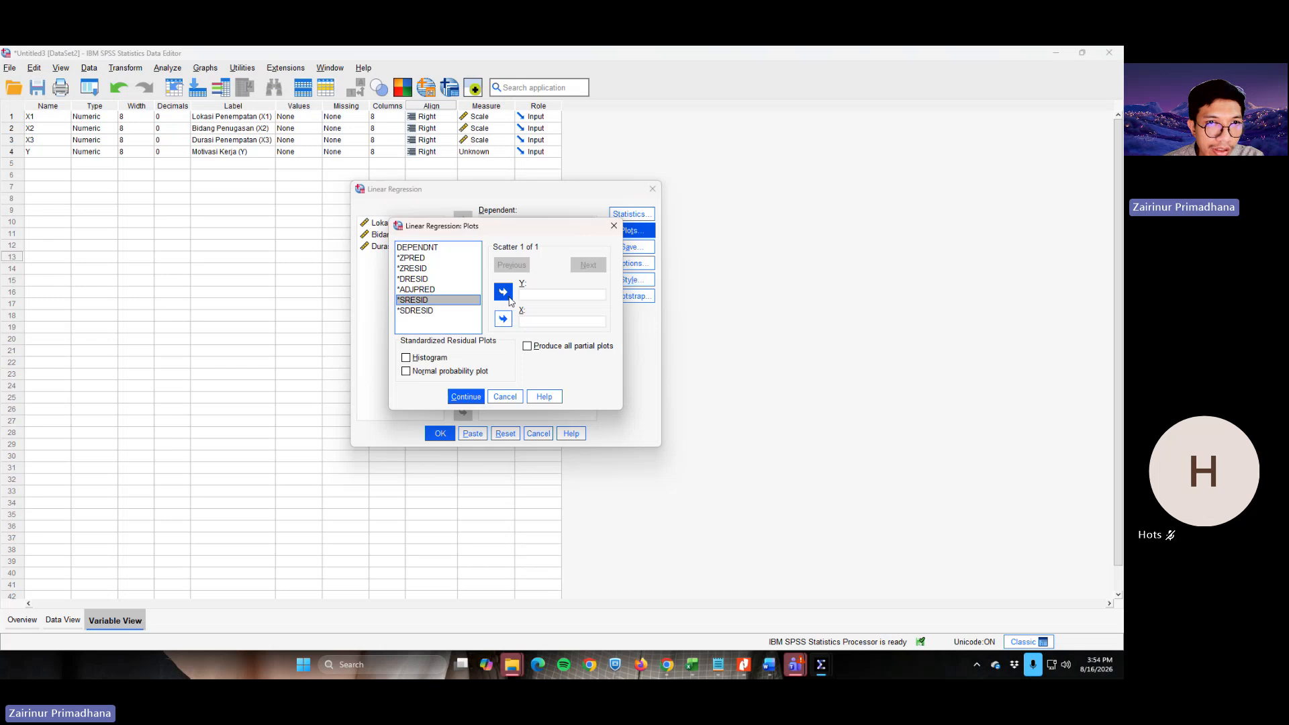
{"action": "left_click", "coordinate": [509, 296]}
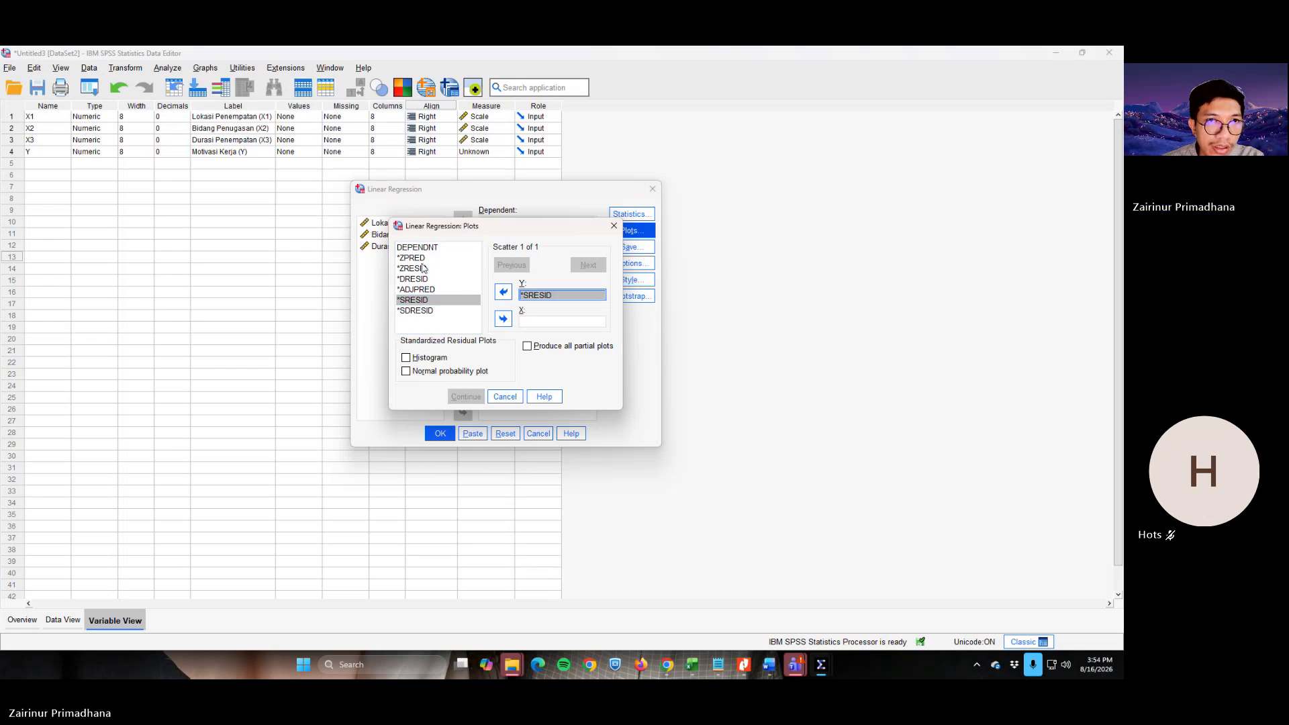
{"action": "left_click", "coordinate": [426, 259]}
{"action": "left_click", "coordinate": [503, 319]}
{"action": "left_click", "coordinate": [436, 360]}
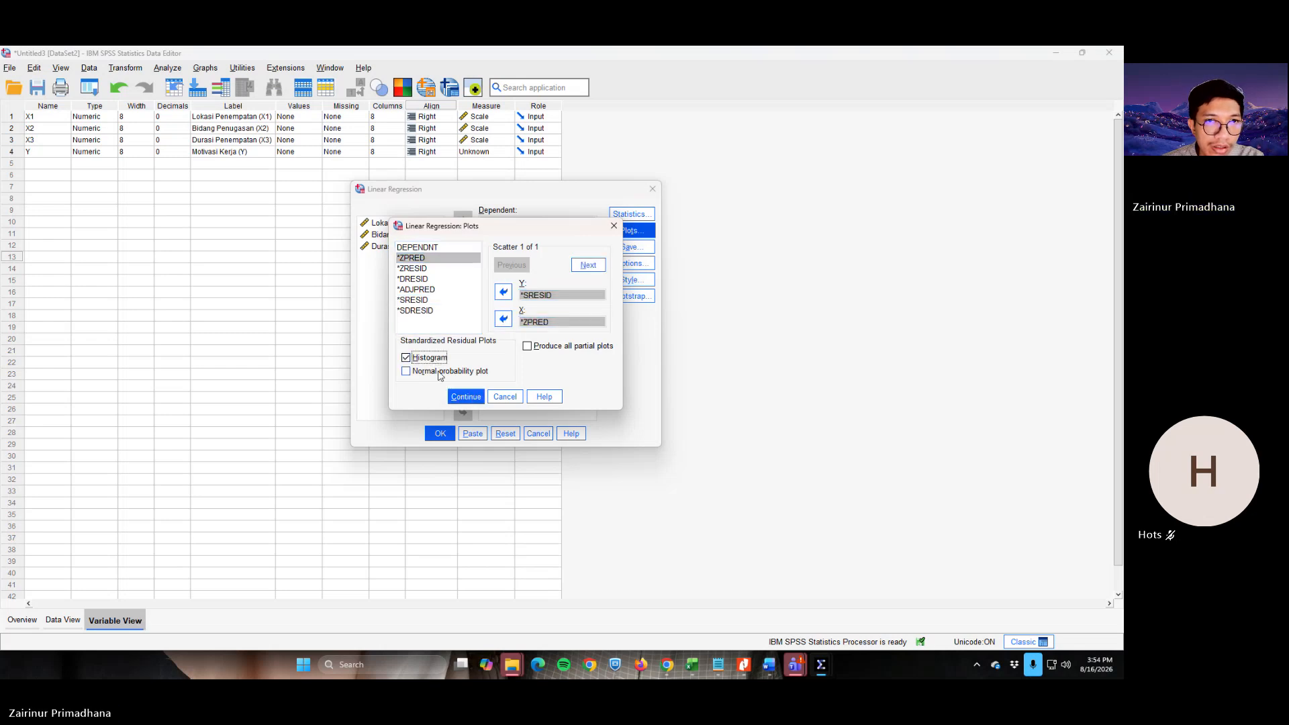
{"action": "left_click", "coordinate": [443, 370]}
{"action": "left_click", "coordinate": [466, 397]}
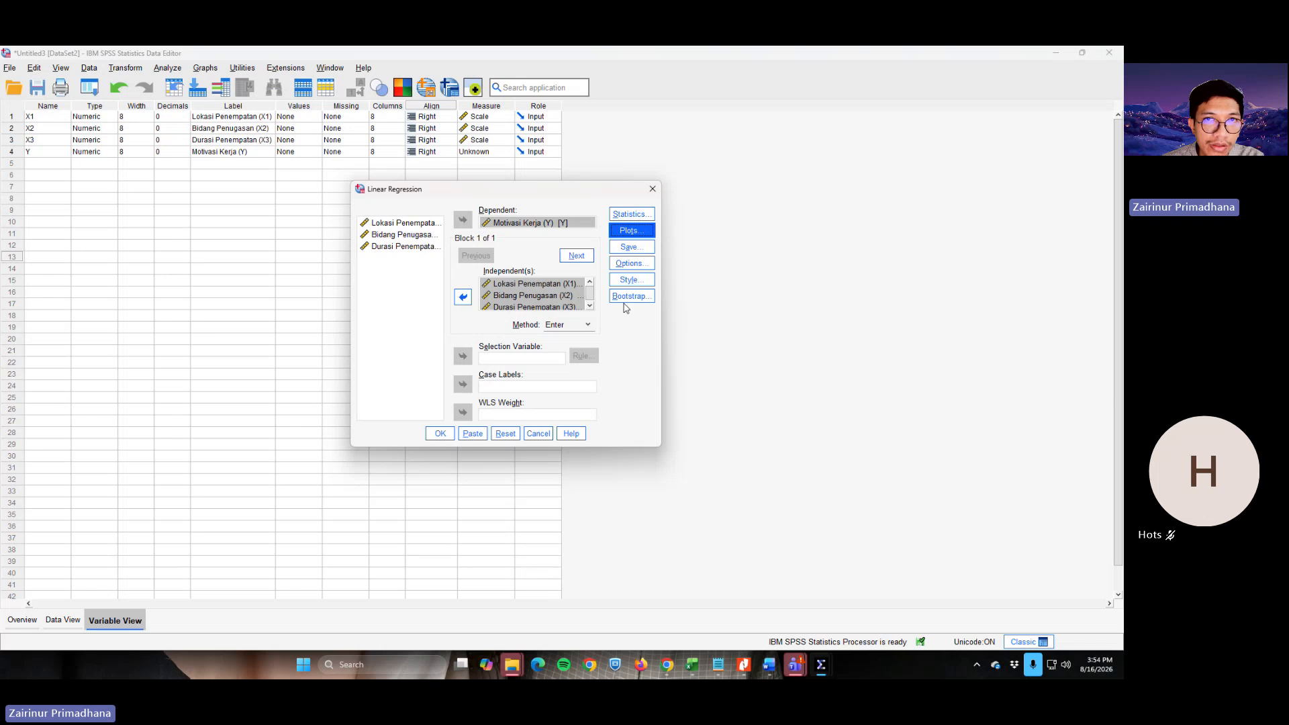
Save the unstandardized residuals as a new variable and run the linear regression
{"action": "left_click", "coordinate": [630, 247]}
{"action": "left_click", "coordinate": [528, 169]}
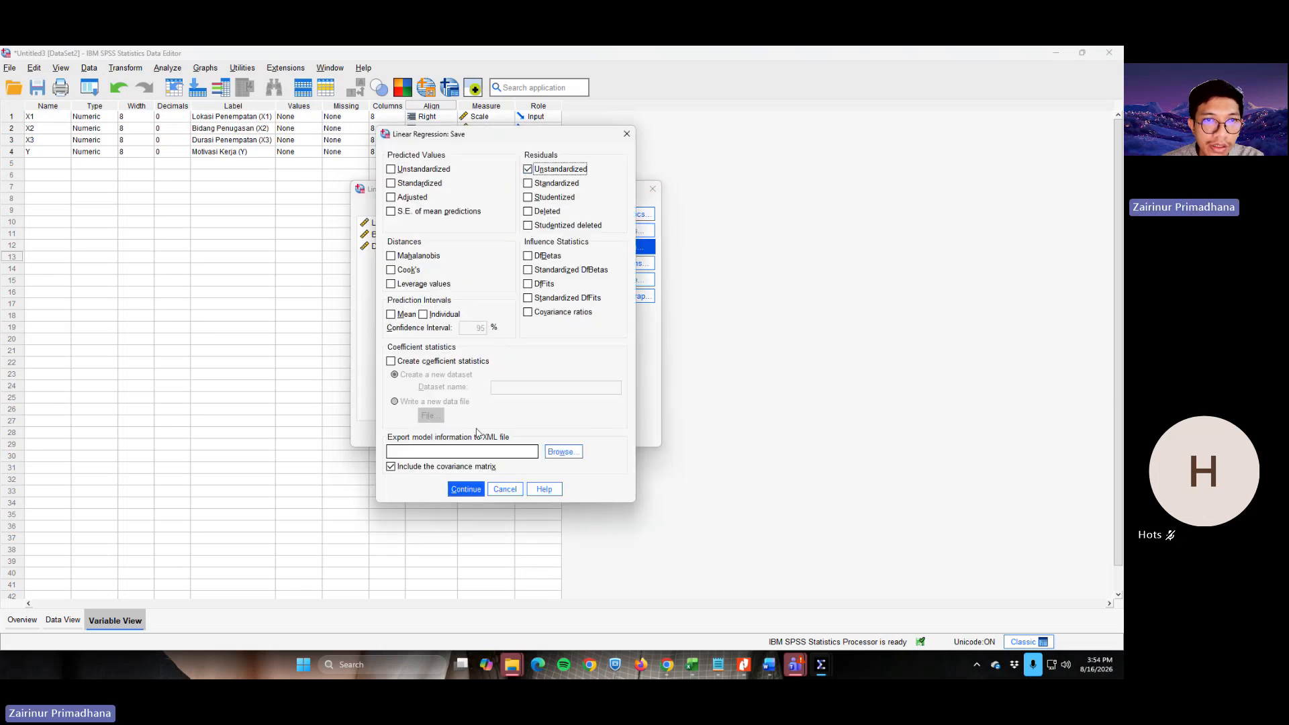
{"action": "left_click", "coordinate": [463, 489]}
{"action": "left_click", "coordinate": [440, 436]}
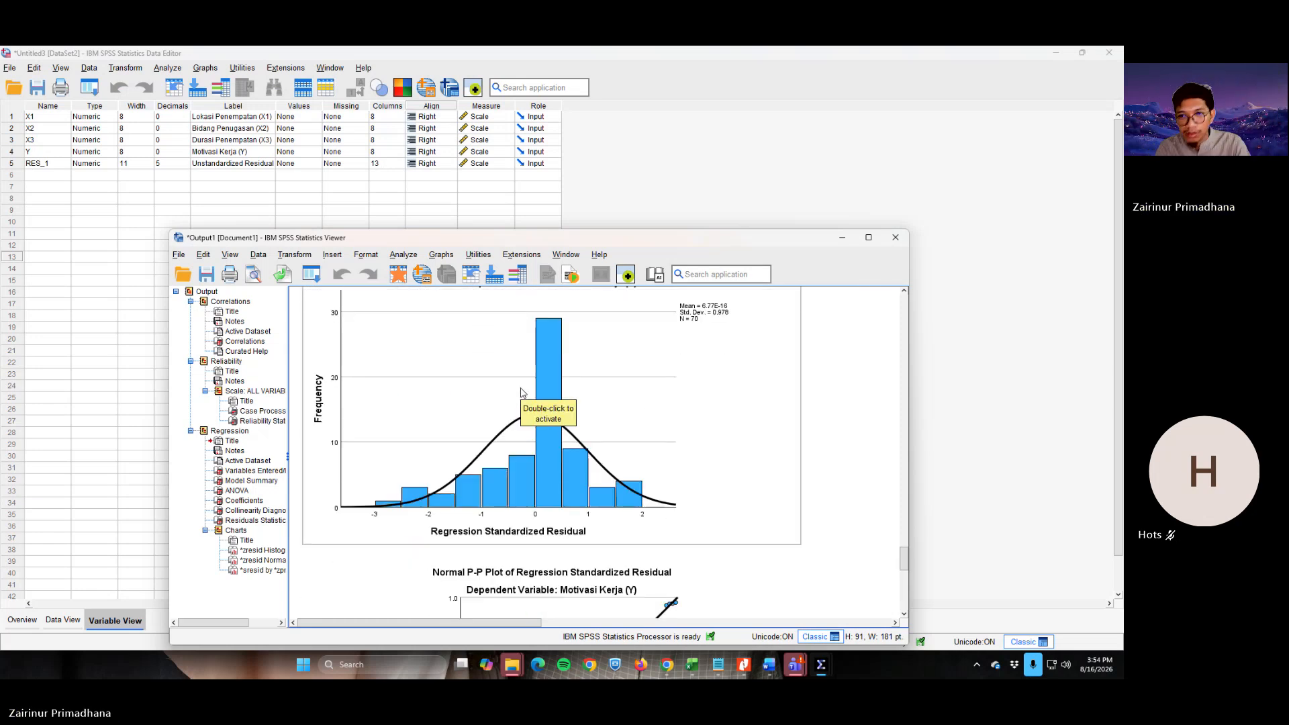
Review the regression histogram, normal P-P plot and scatterplot in the SPSS output alongside the Uji Normalitas notes in Notepad
{"action": "key", "text": "alt+Tab"}
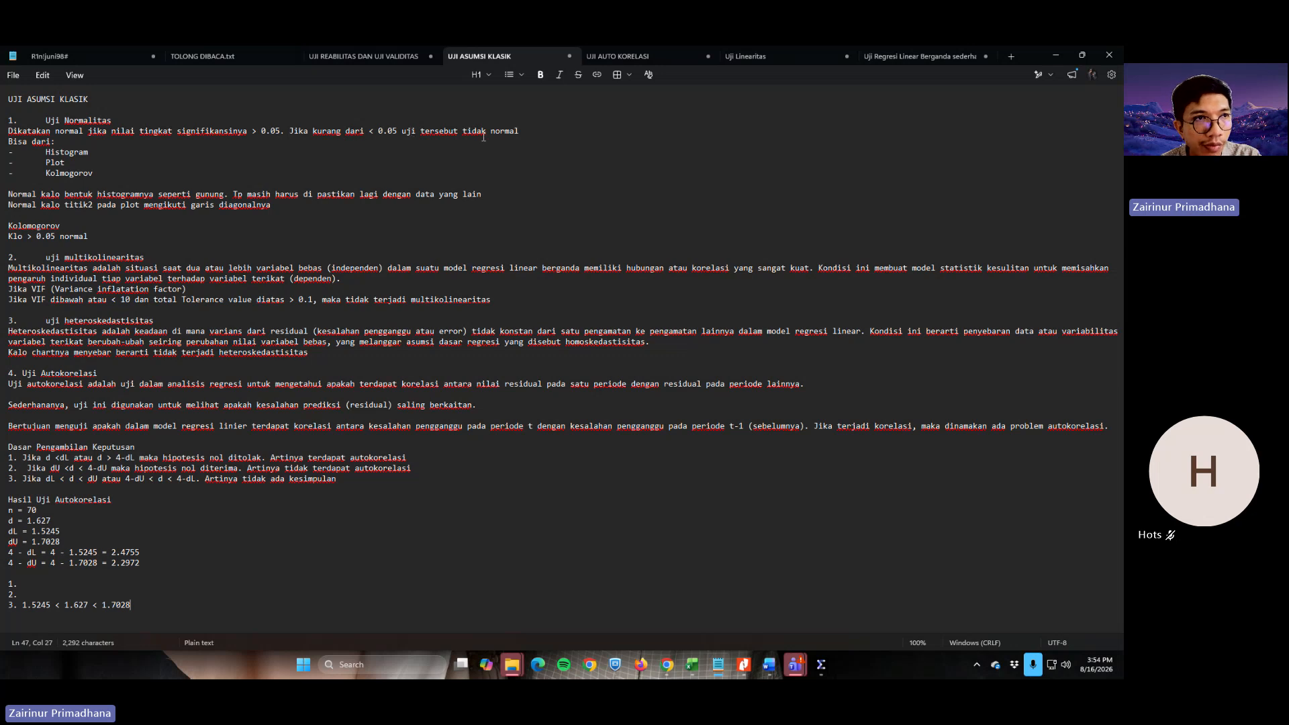
{"action": "key", "text": "alt+Tab"}
{"action": "scroll", "coordinate": [506, 381], "scroll_direction": "down", "scroll_amount": 10}
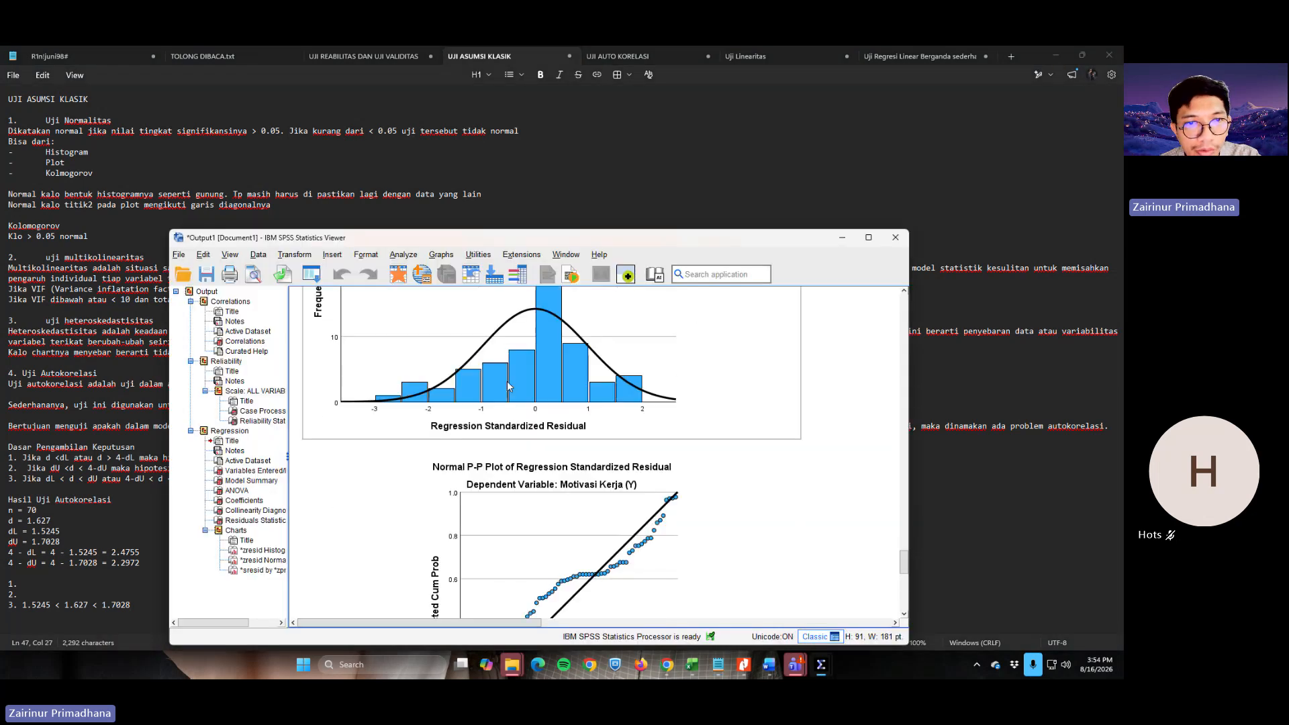
{"action": "scroll", "coordinate": [506, 383], "scroll_direction": "down", "scroll_amount": 2}
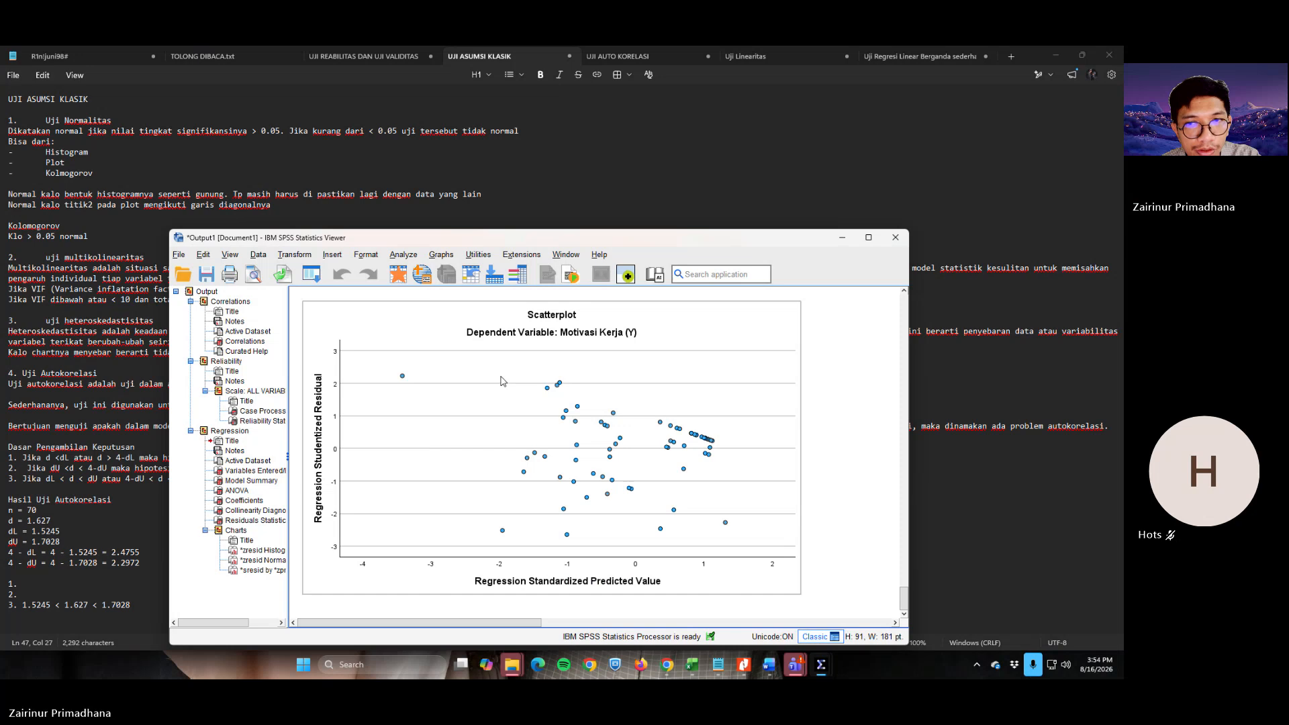
{"action": "scroll", "coordinate": [499, 381], "scroll_direction": "up", "scroll_amount": 10}
{"action": "scroll", "coordinate": [496, 380], "scroll_direction": "down", "scroll_amount": 10}
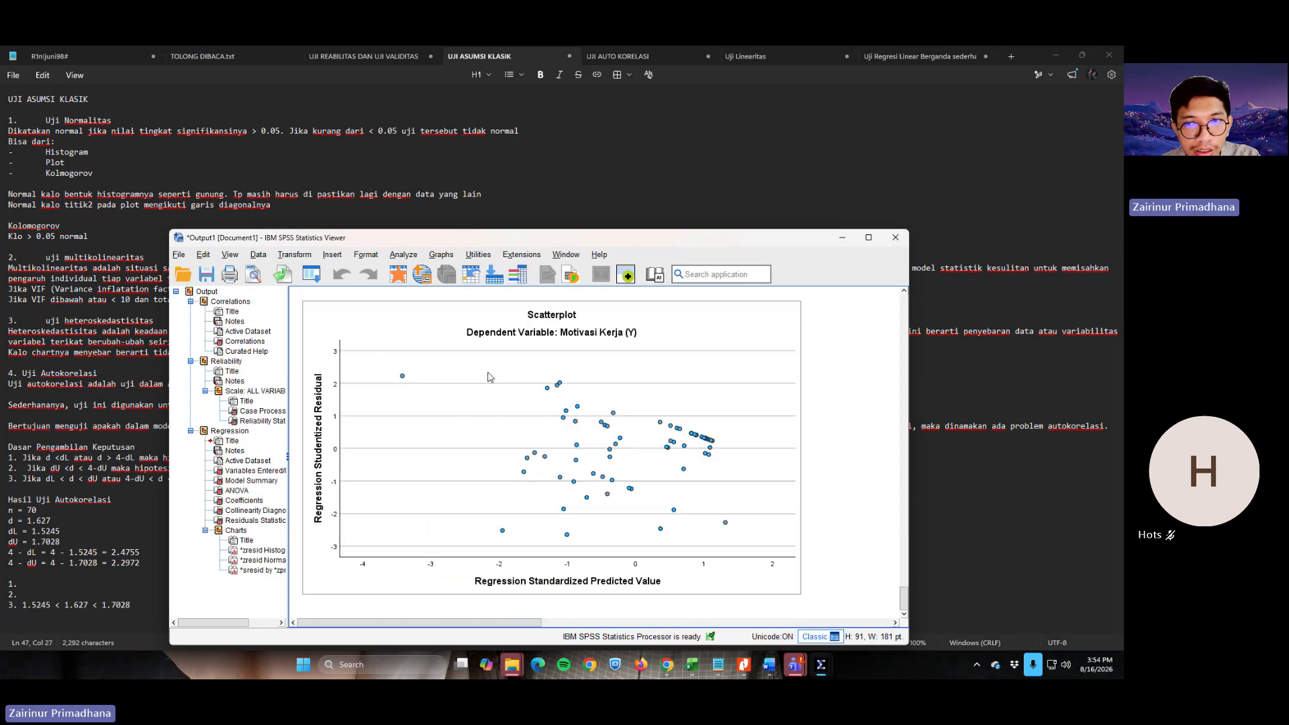
{"action": "scroll", "coordinate": [490, 378], "scroll_direction": "up", "scroll_amount": 10}
{"action": "scroll", "coordinate": [488, 377], "scroll_direction": "down", "scroll_amount": 10}
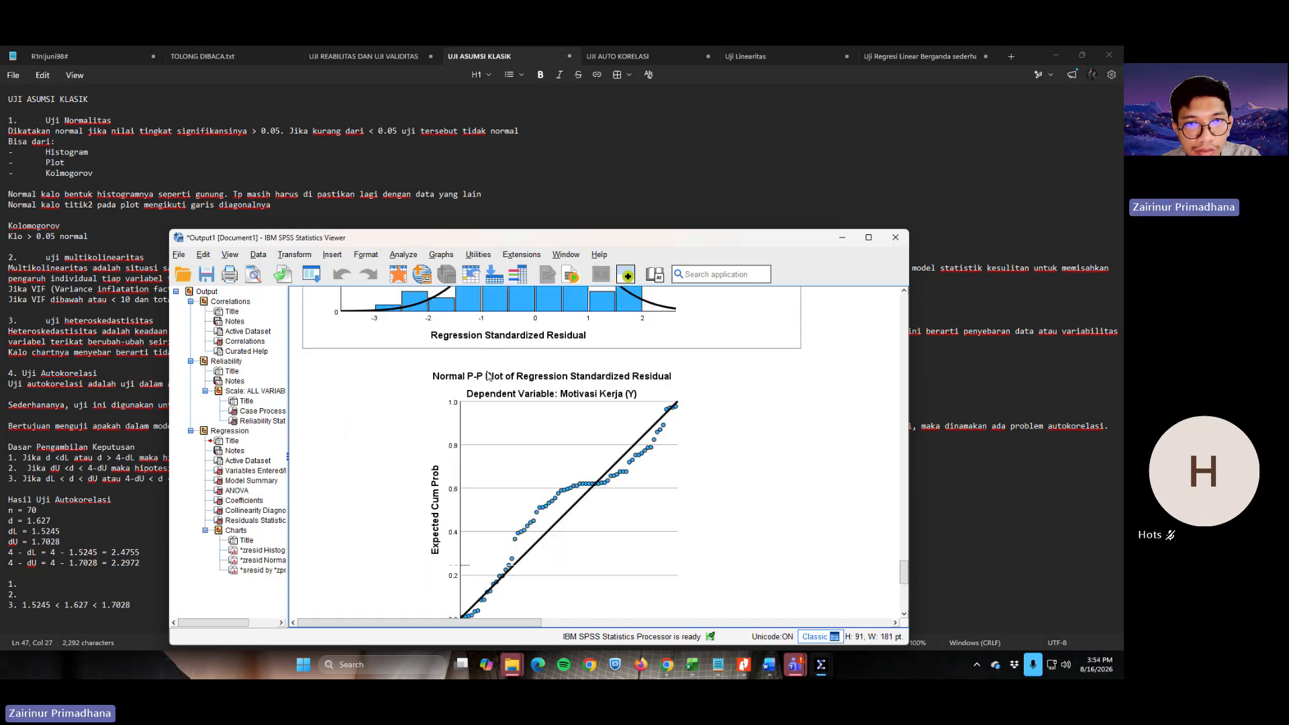
{"action": "scroll", "coordinate": [488, 376], "scroll_direction": "up", "scroll_amount": 5}
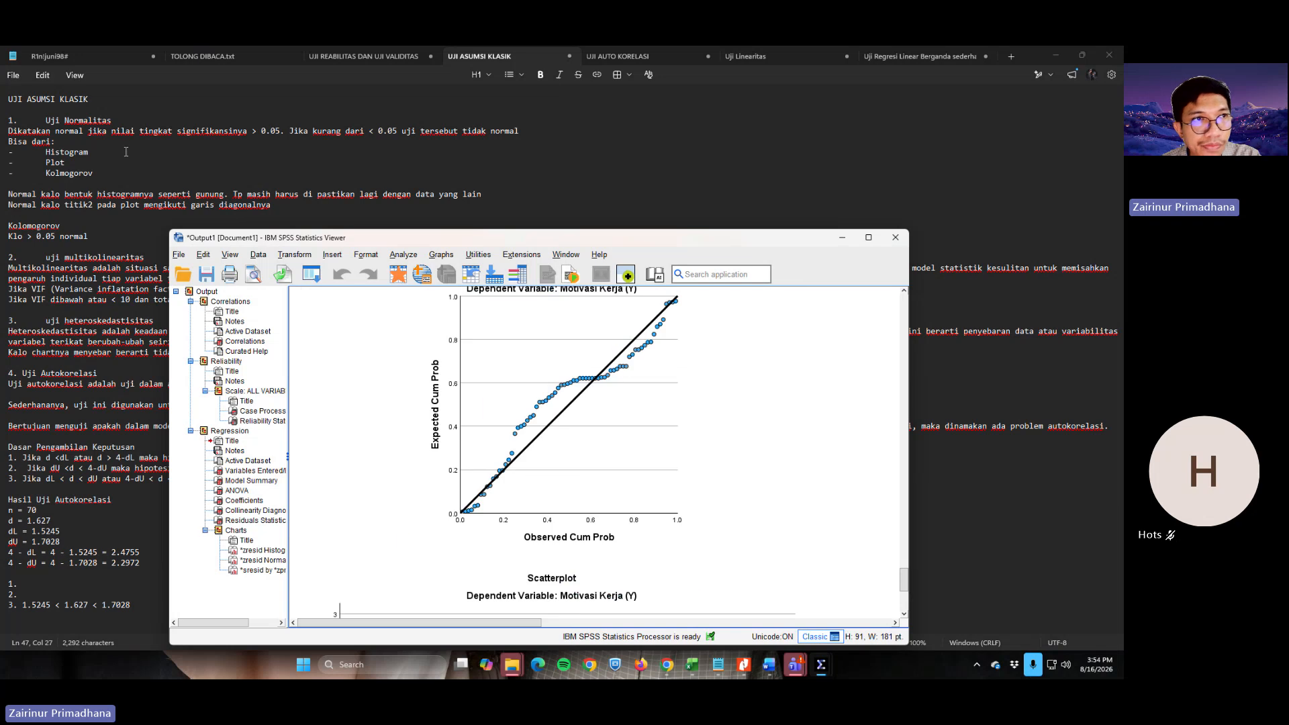
{"action": "left_click", "coordinate": [66, 184]}
{"action": "key", "text": "alt+Tab"}
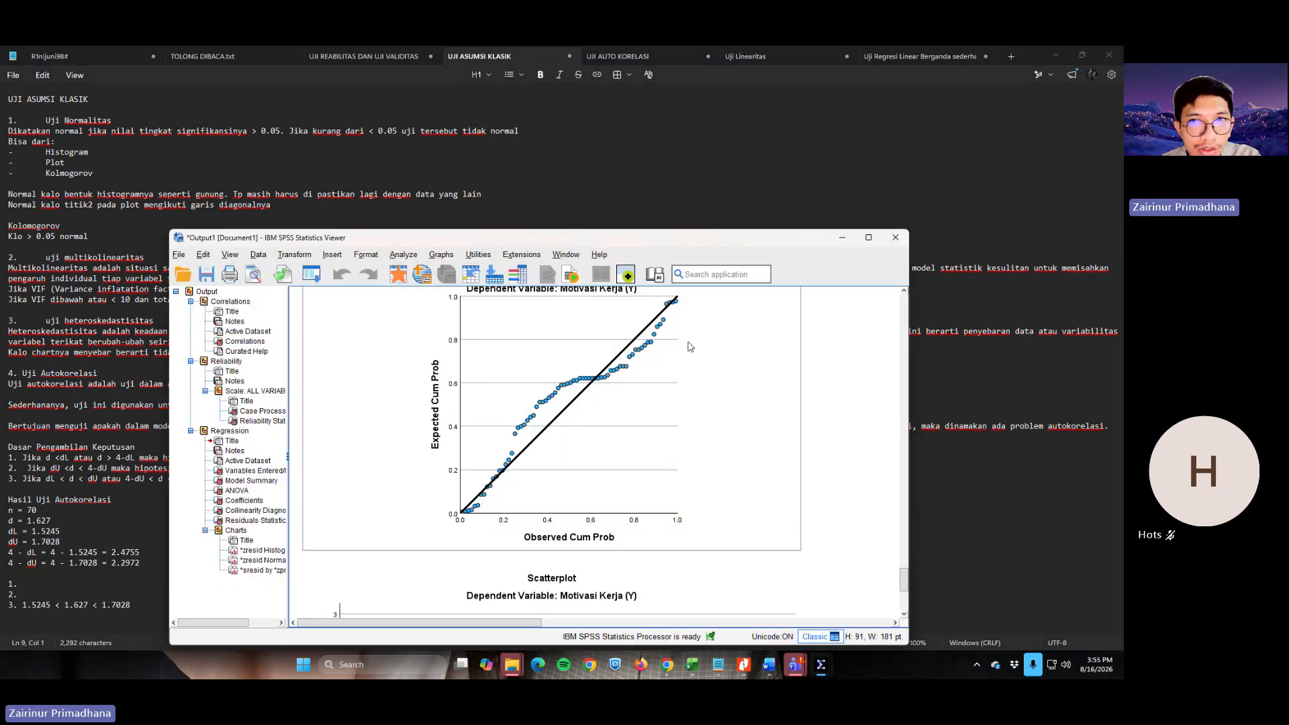
Maximize the output viewer and compare the residual histogram and normal P-P plot with the normality criteria in the notes
{"action": "left_click", "coordinate": [867, 245]}
{"action": "scroll", "coordinate": [470, 361], "scroll_direction": "up", "scroll_amount": 3}
{"action": "scroll", "coordinate": [470, 360], "scroll_direction": "up", "scroll_amount": 5}
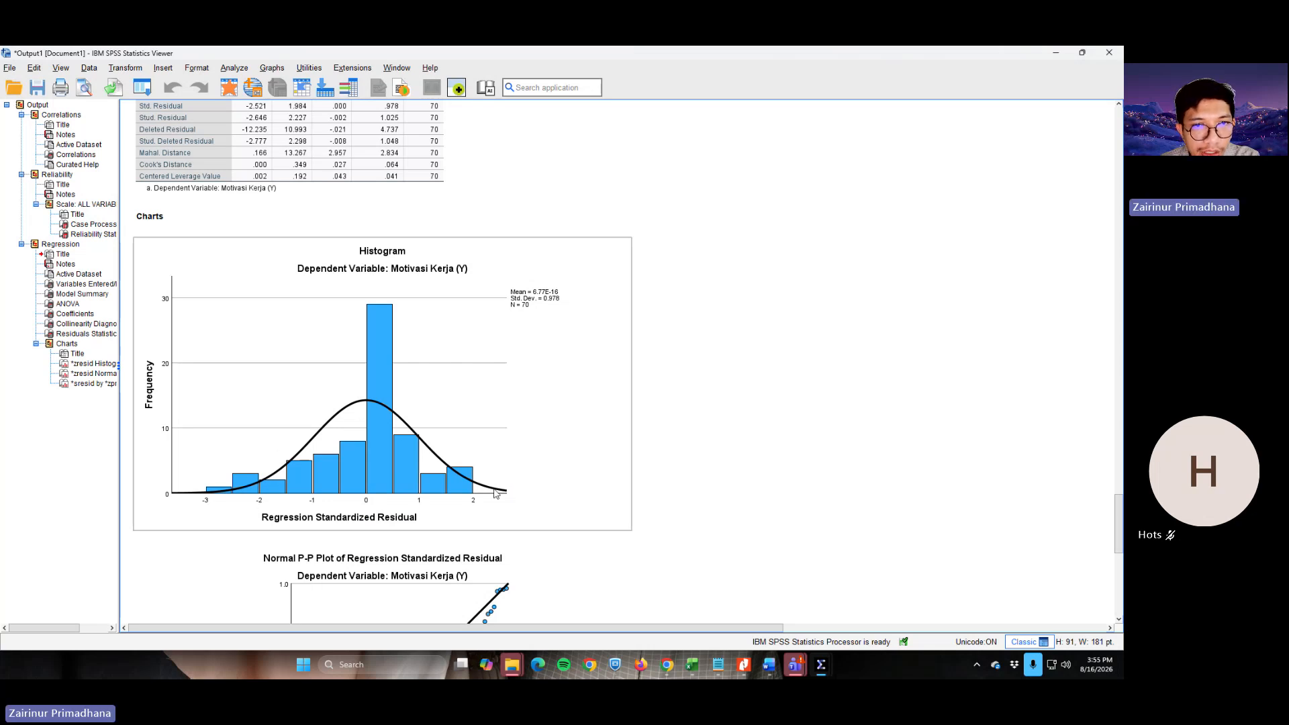
{"action": "scroll", "coordinate": [496, 494], "scroll_direction": "down", "scroll_amount": 5}
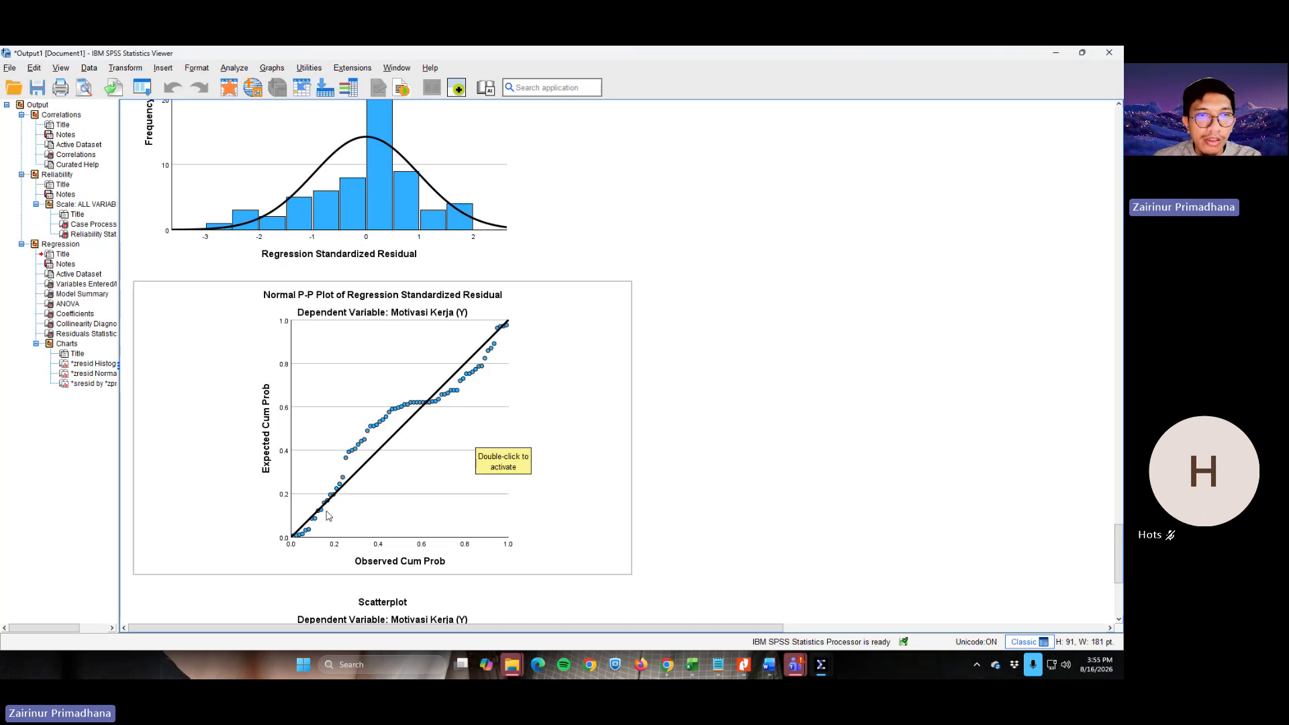
{"action": "key", "text": "alt+Tab"}
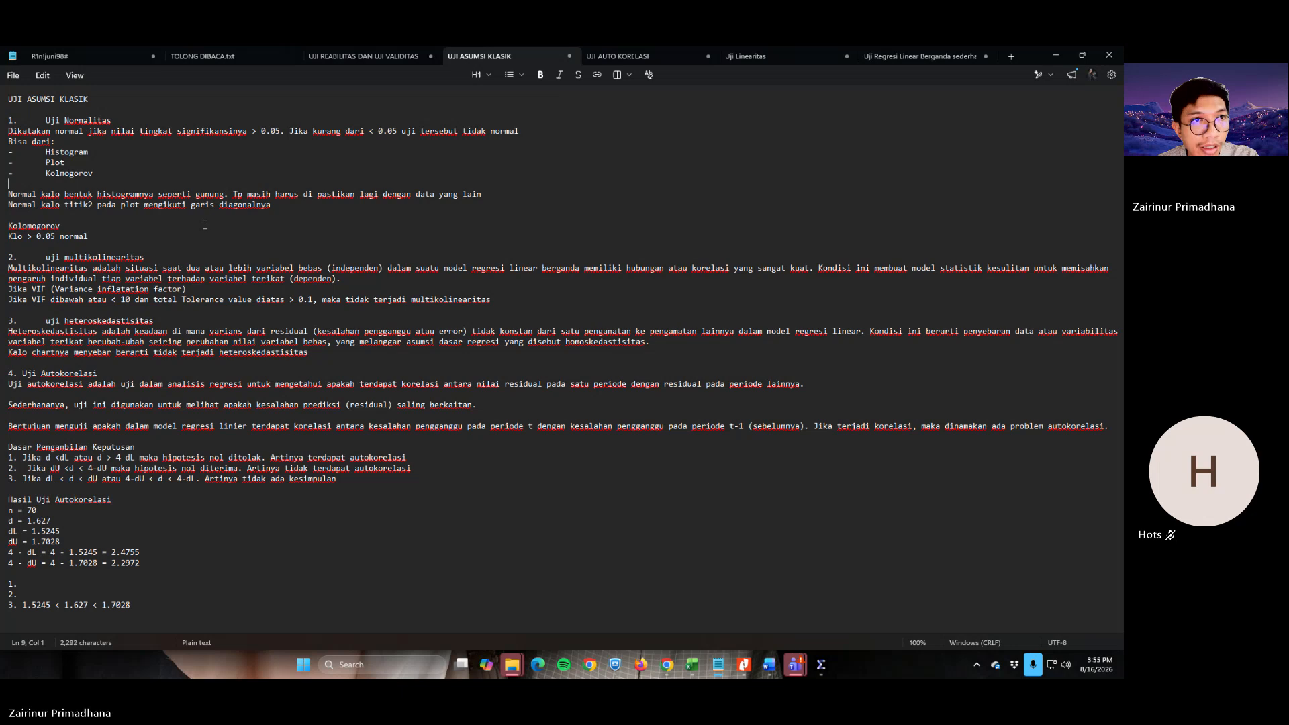
{"action": "key", "text": "alt+Tab"}
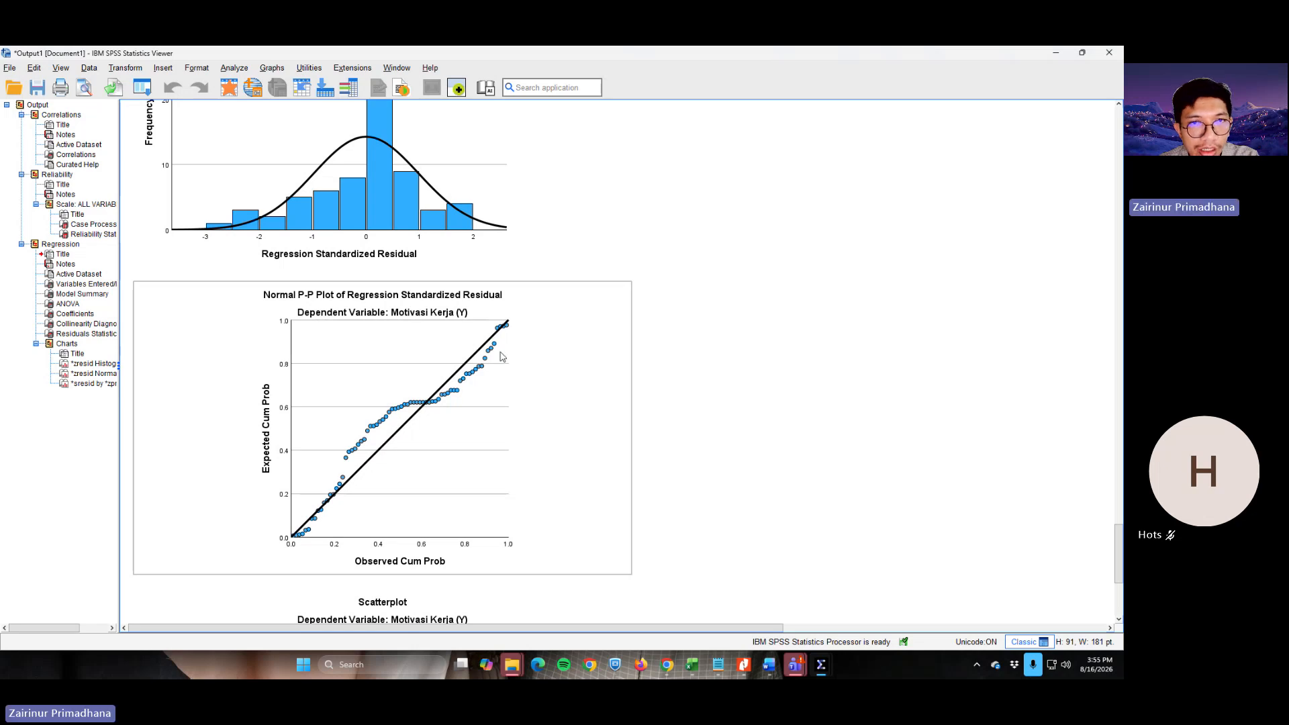
{"action": "scroll", "coordinate": [456, 521], "scroll_direction": "down", "scroll_amount": 3}
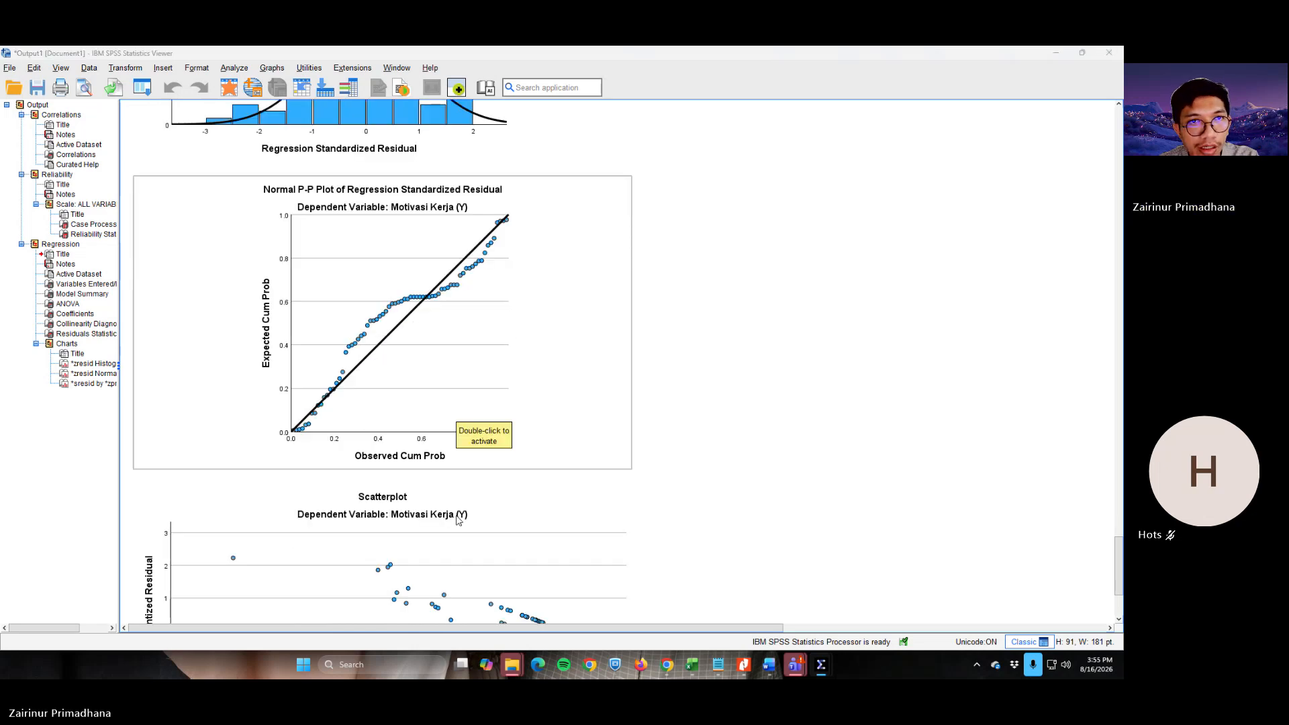
{"action": "key", "text": "alt+Tab"}
{"action": "key", "text": "alt+Tab"}
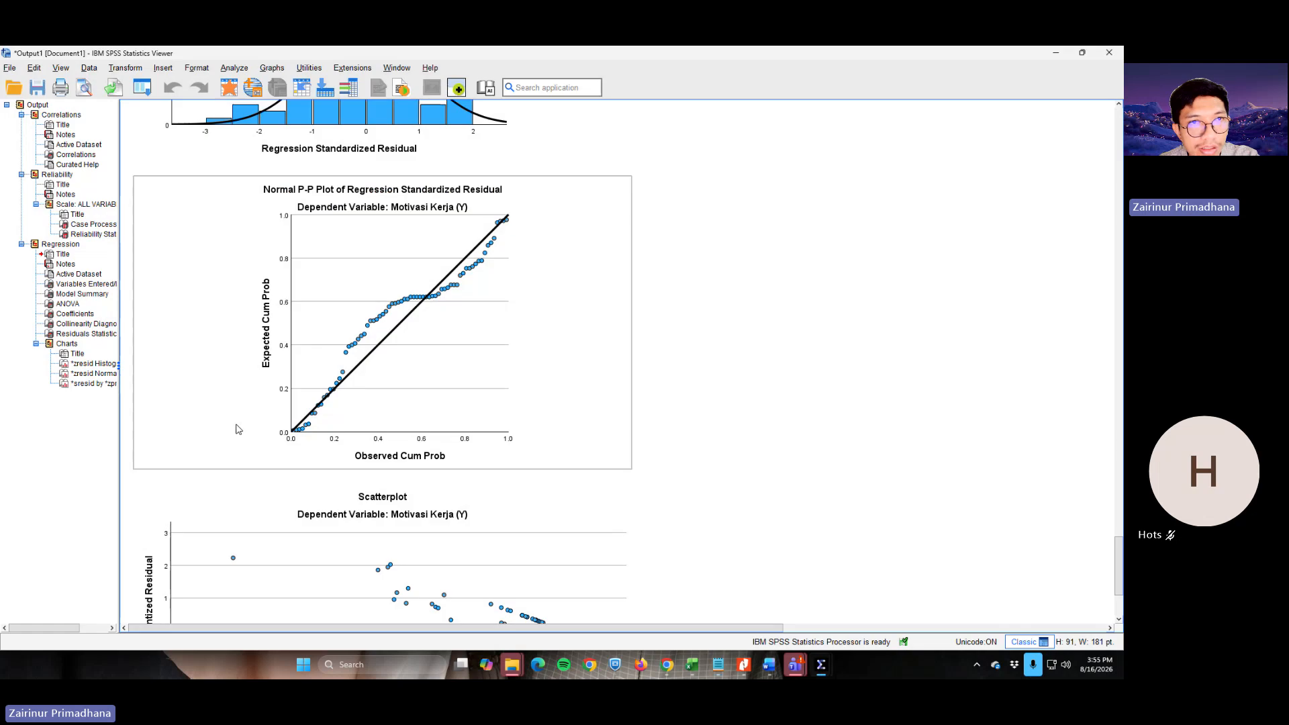
Run a legacy one-sample Kolmogorov-Smirnov test on Unstandardized Residual against the normal distribution, keeping the default Monte Carlo simulation parameters
{"action": "left_click", "coordinate": [233, 69]}
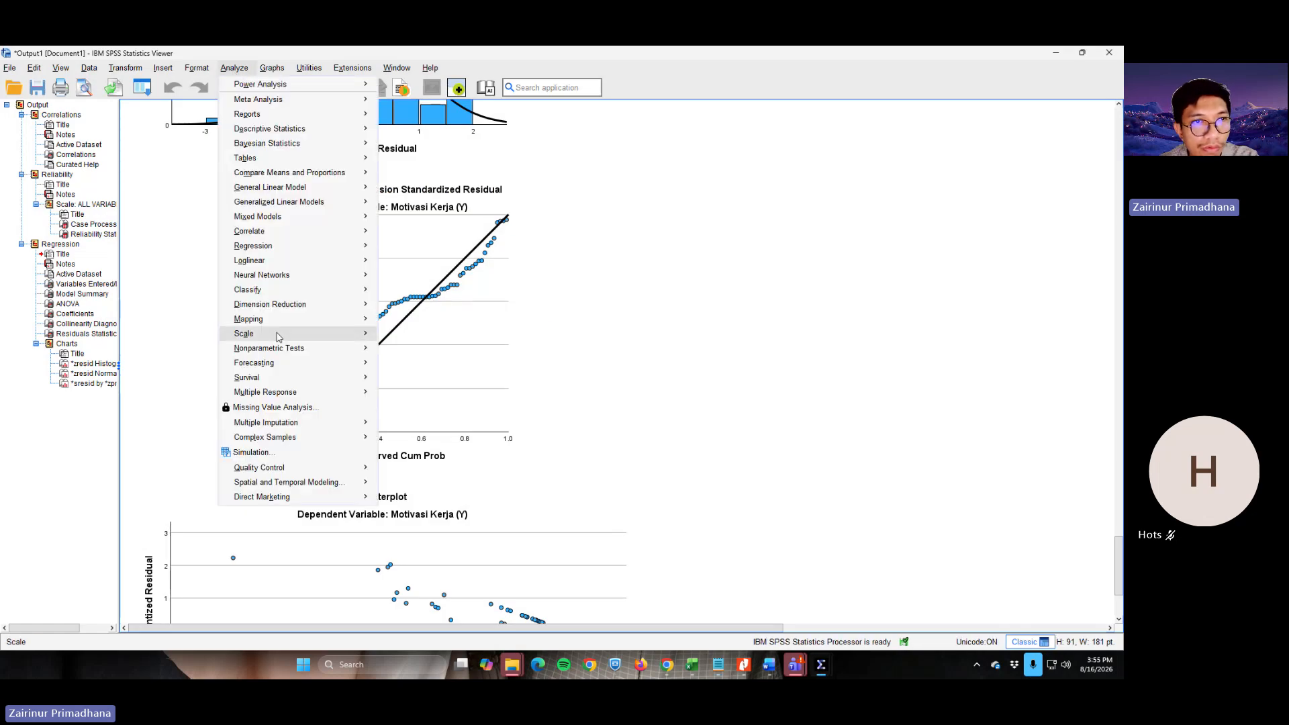
{"action": "mouse_move", "coordinate": [299, 354]}
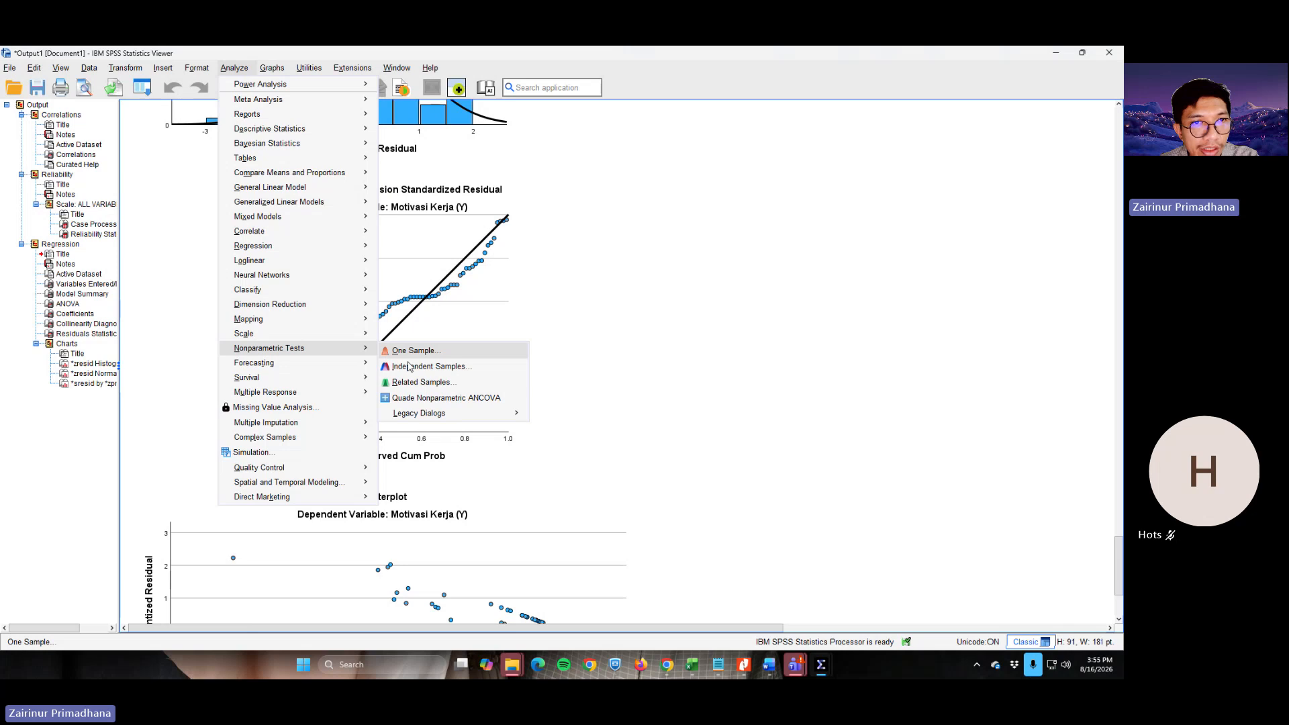
{"action": "mouse_move", "coordinate": [426, 418]}
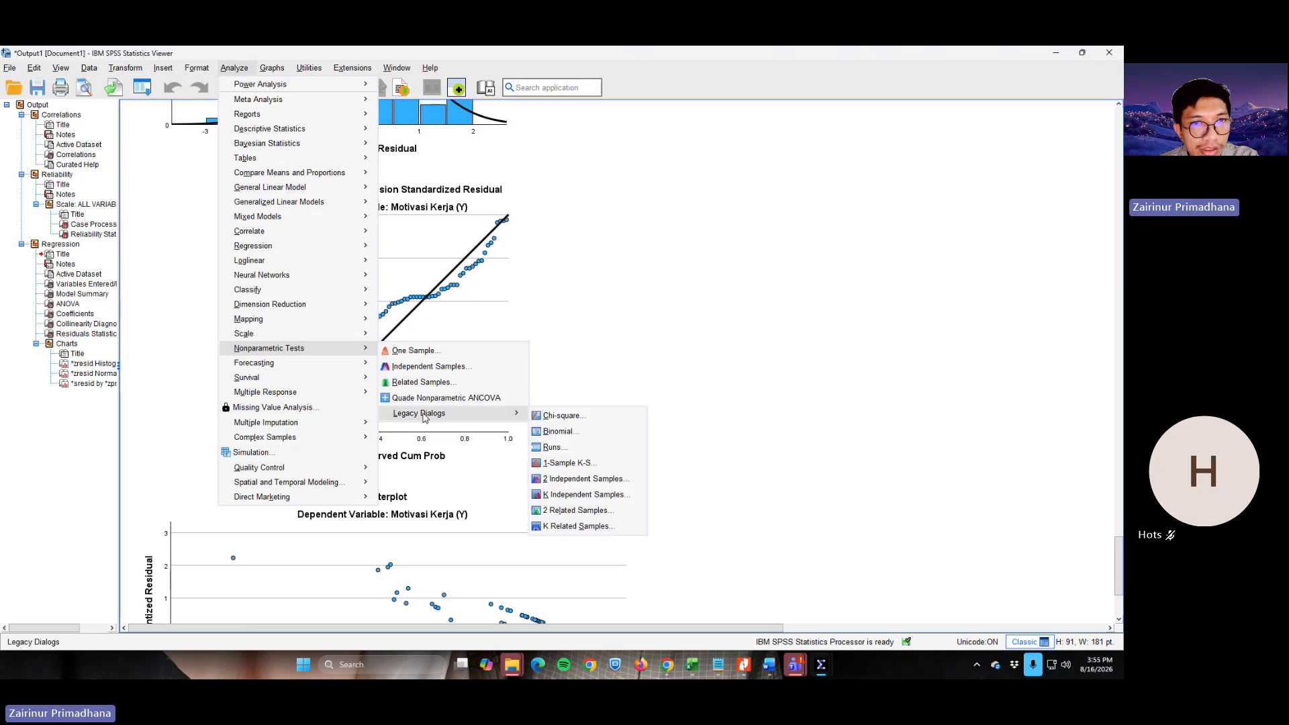
{"action": "left_click", "coordinate": [568, 464]}
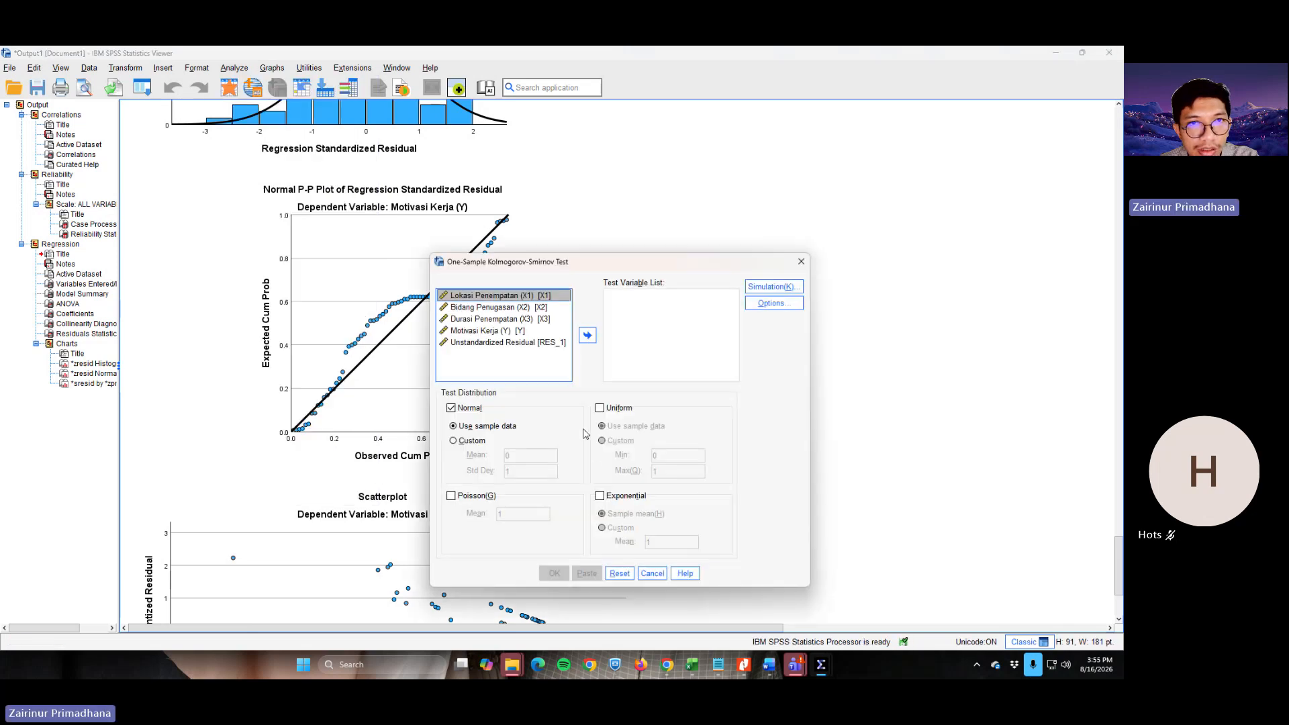
{"action": "left_click", "coordinate": [519, 343]}
{"action": "left_click", "coordinate": [588, 336]}
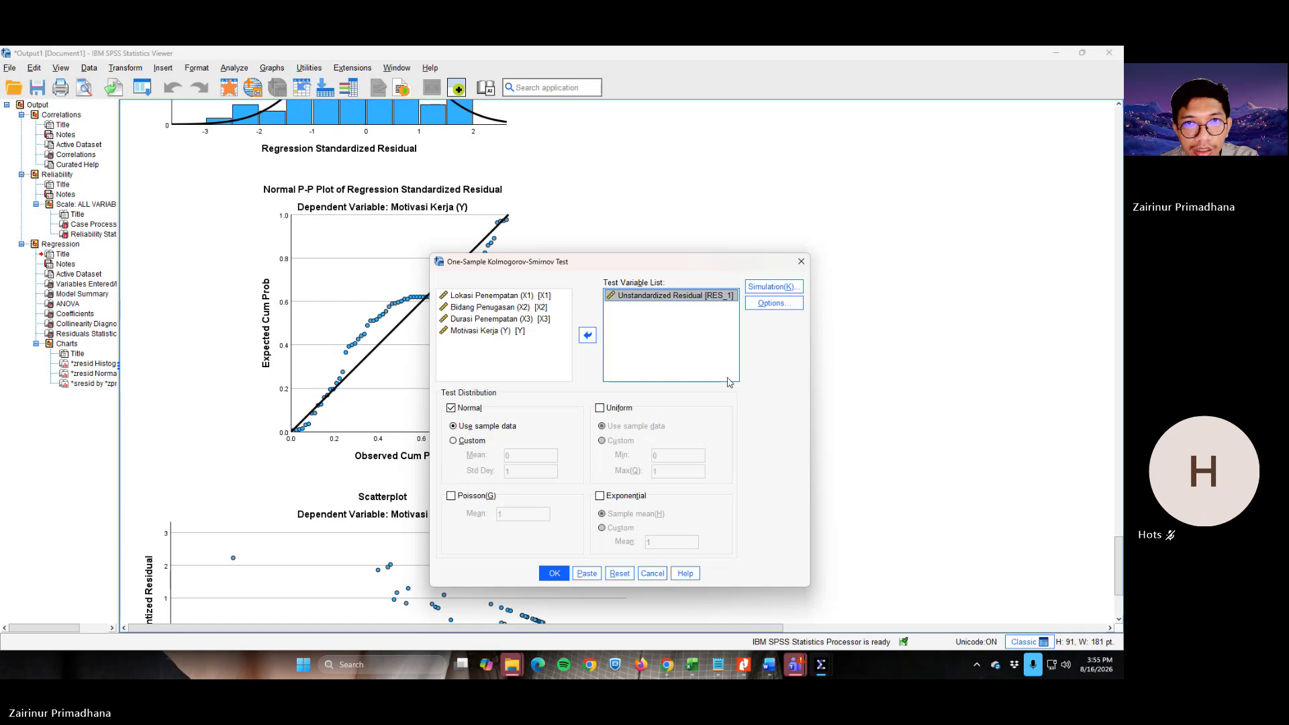
{"action": "left_click", "coordinate": [773, 287]}
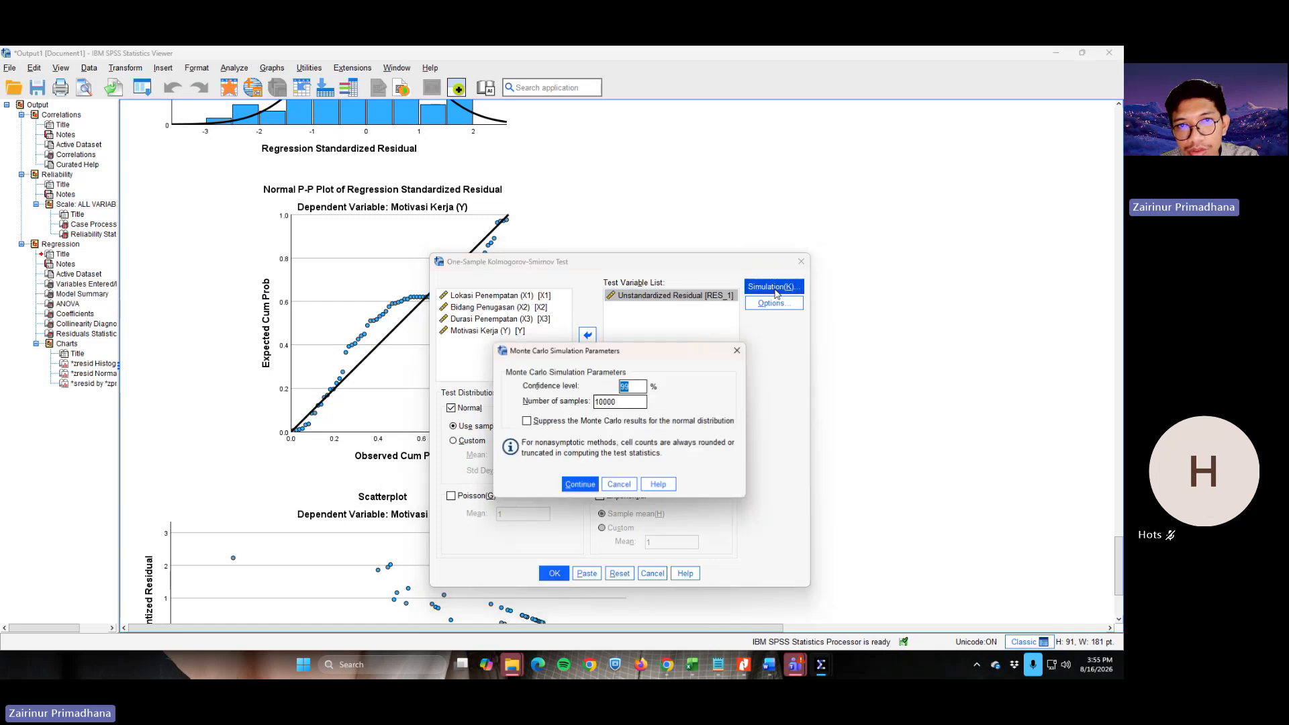
{"action": "left_click", "coordinate": [738, 351]}
{"action": "left_click", "coordinate": [553, 575]}
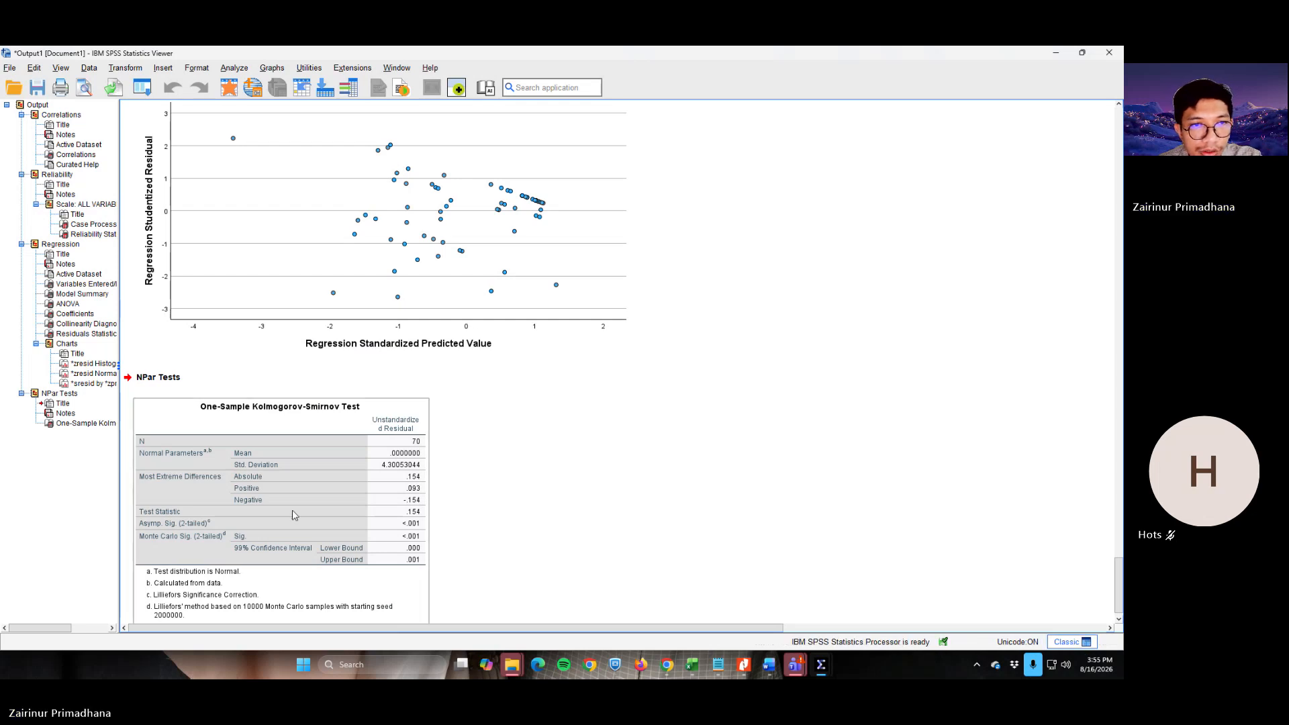
Check the Kolmogorov-Smirnov significance of the residuals against the 0.05 rule in the notes and review the regression plots again
{"action": "left_click", "coordinate": [270, 508]}
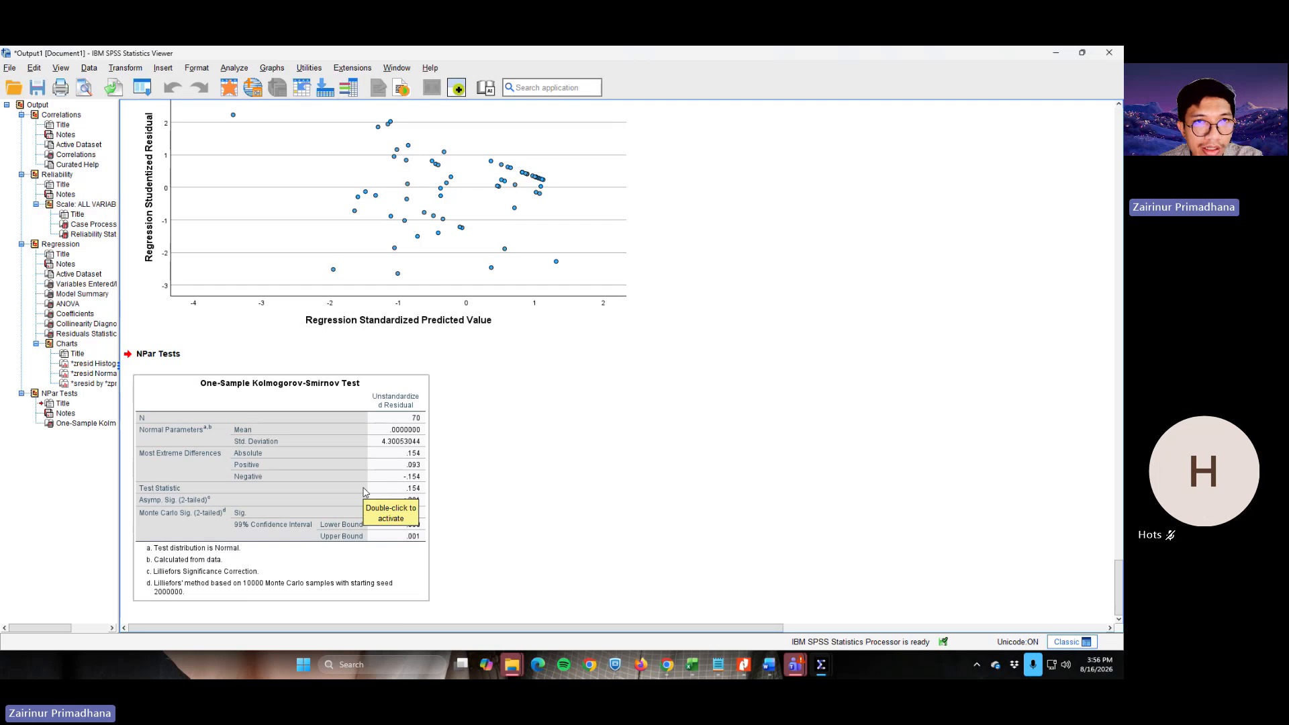
{"action": "key", "text": "alt+Tab"}
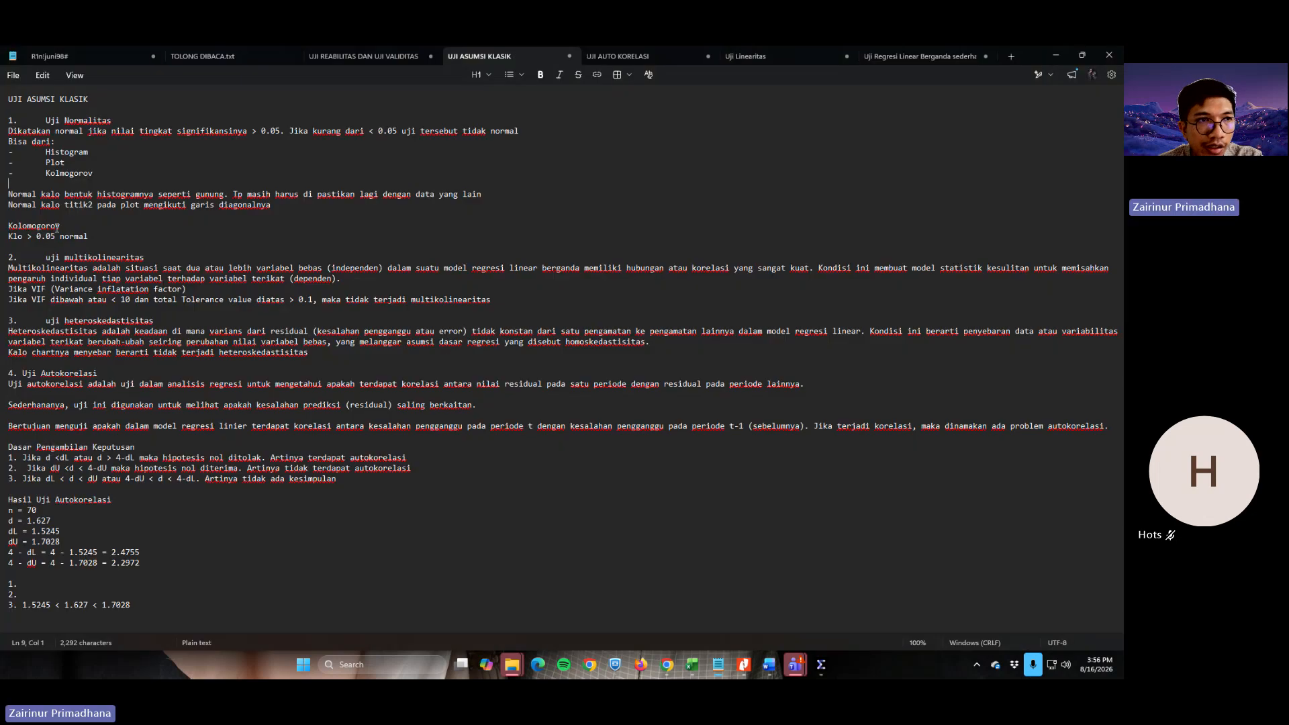
{"action": "key", "text": "alt+Tab"}
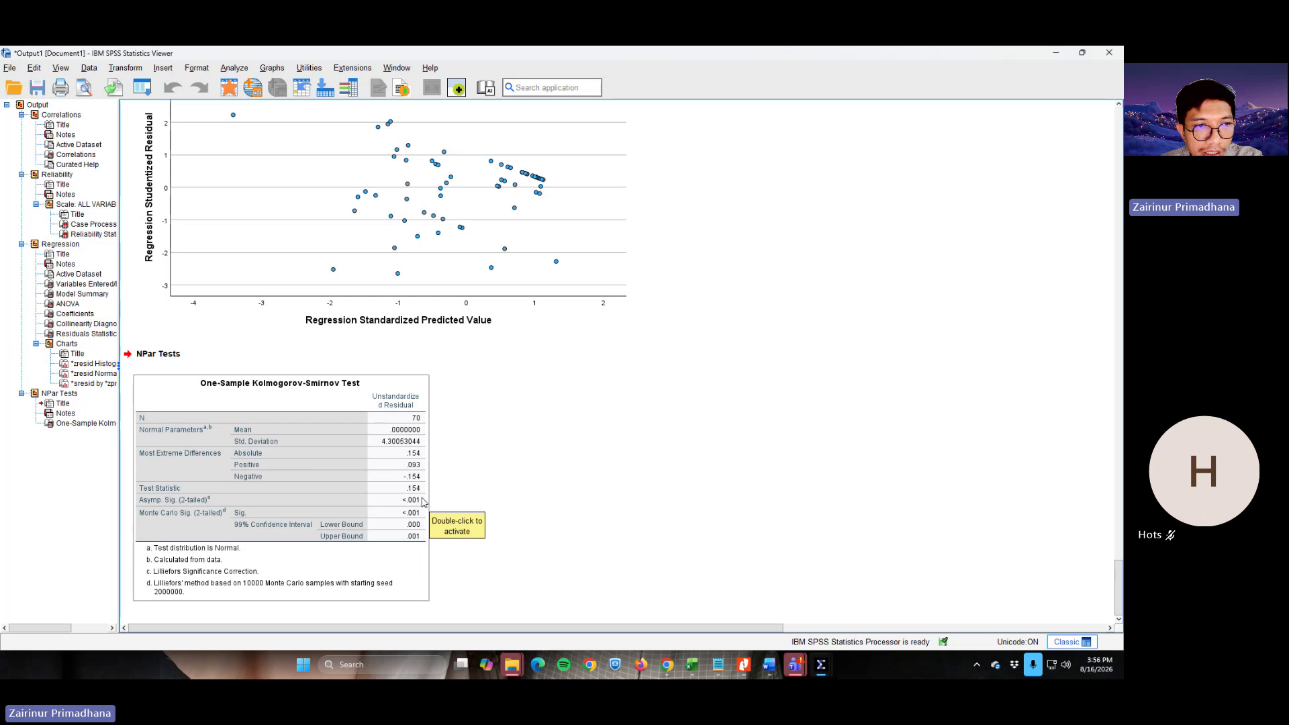
{"action": "left_click", "coordinate": [444, 501]}
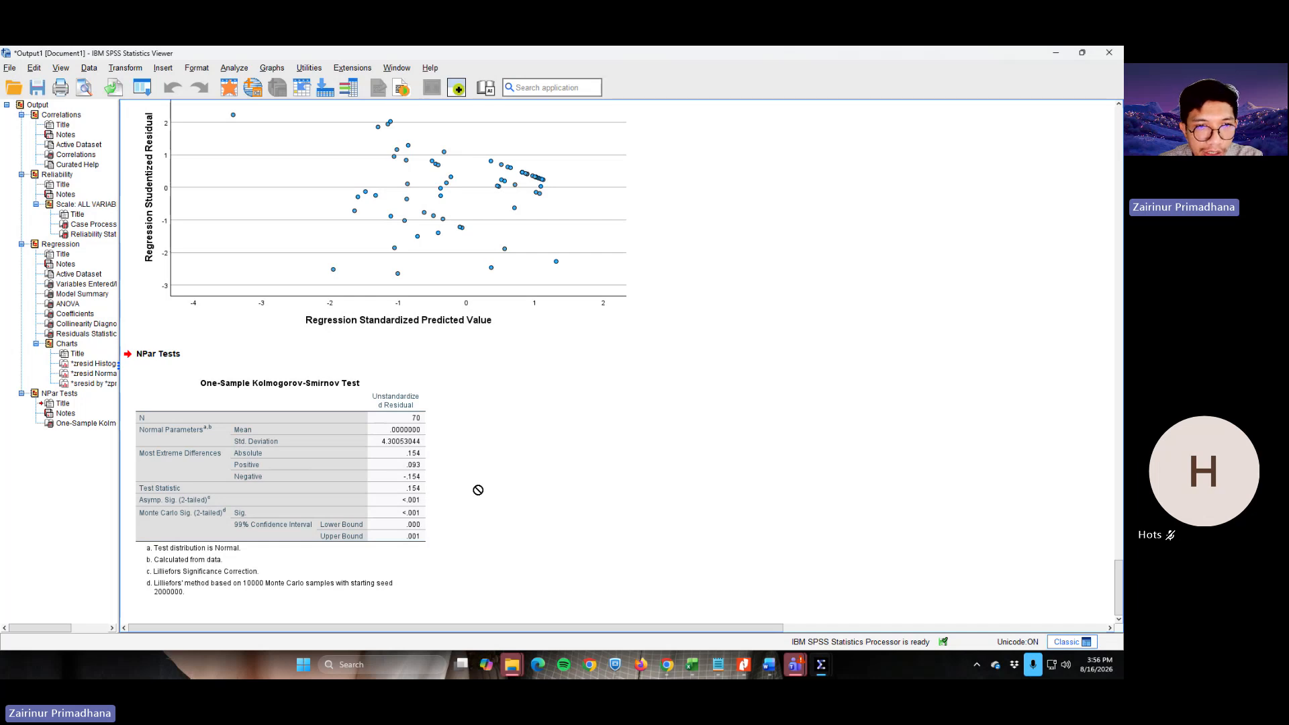
{"action": "scroll", "coordinate": [464, 484], "scroll_direction": "up", "scroll_amount": 8}
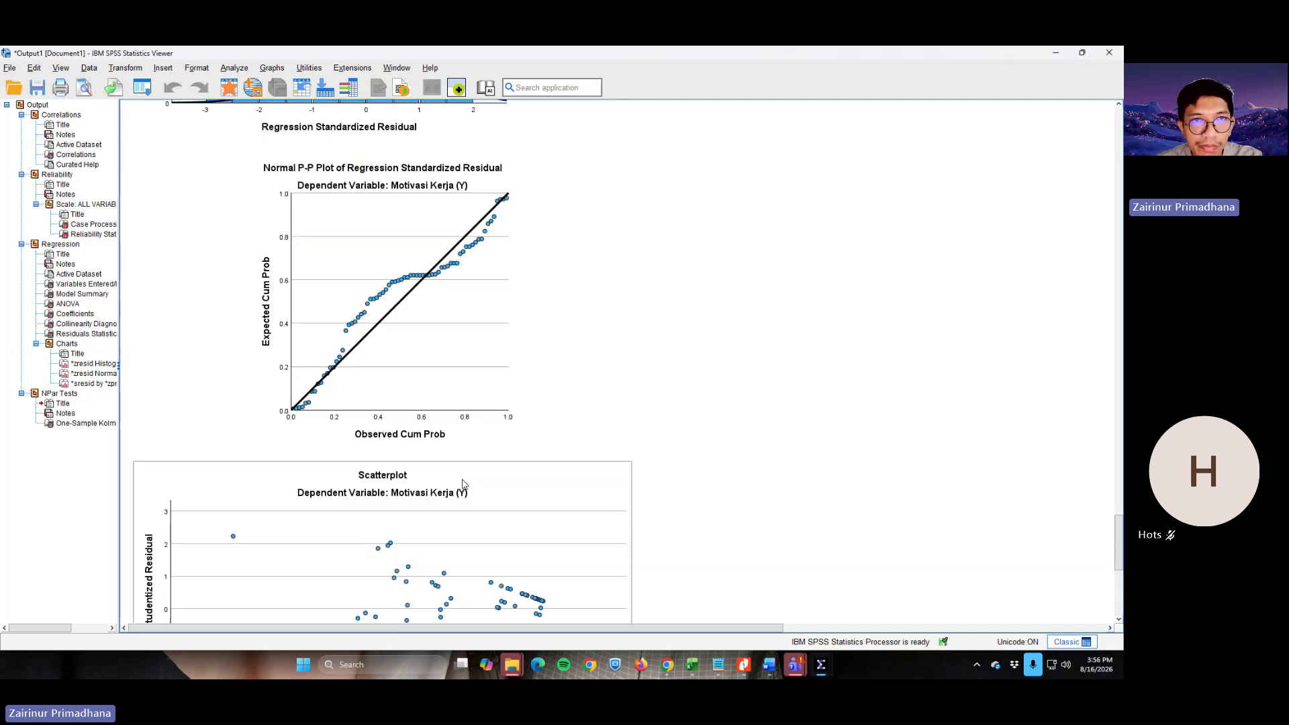
{"action": "scroll", "coordinate": [463, 484], "scroll_direction": "down", "scroll_amount": 6}
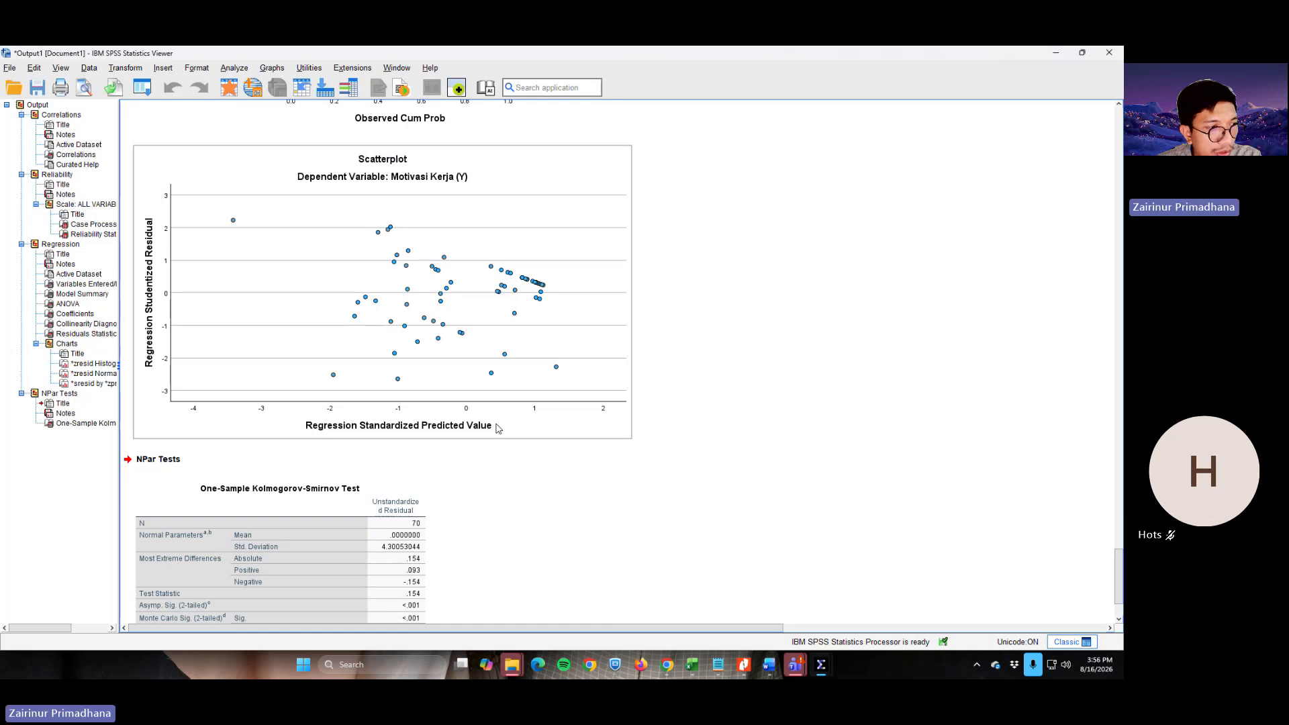
Compare the Tolerance and VIF values in the regression Coefficients table with the multicollinearity criteria in the notes
{"action": "key", "text": "alt+Tab"}
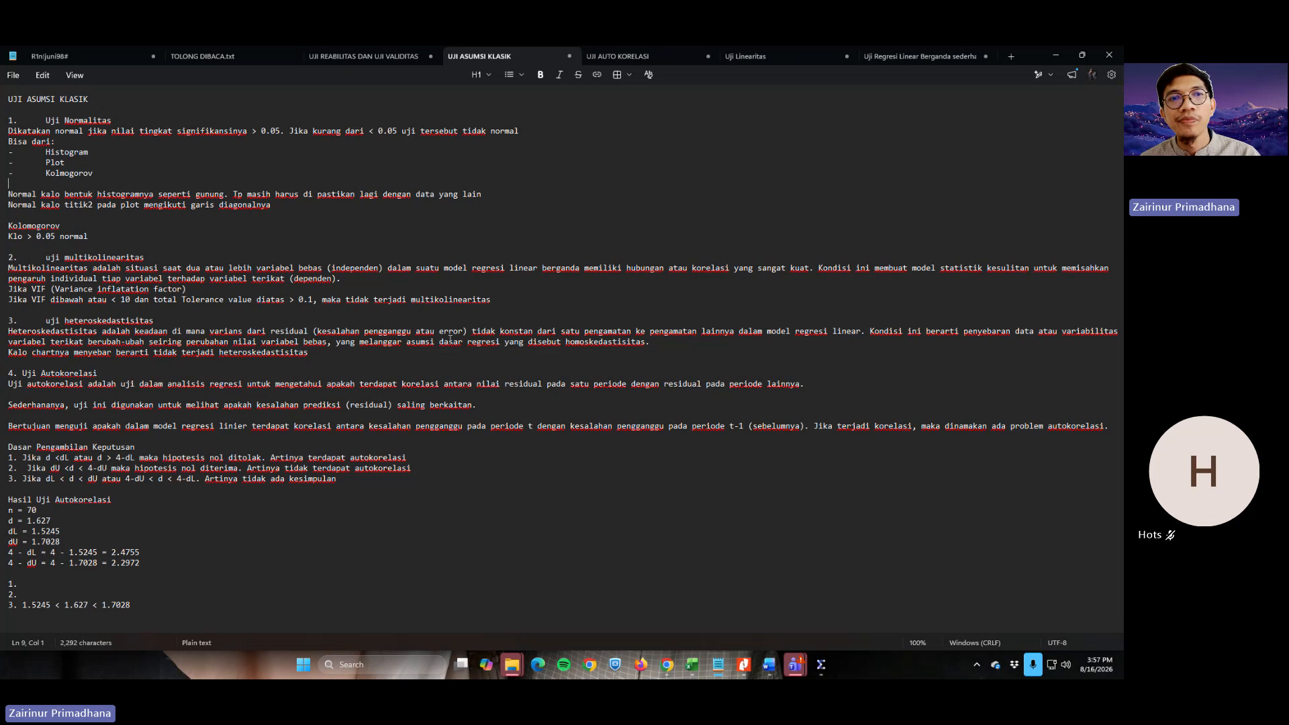
{"action": "key", "text": "alt+Tab"}
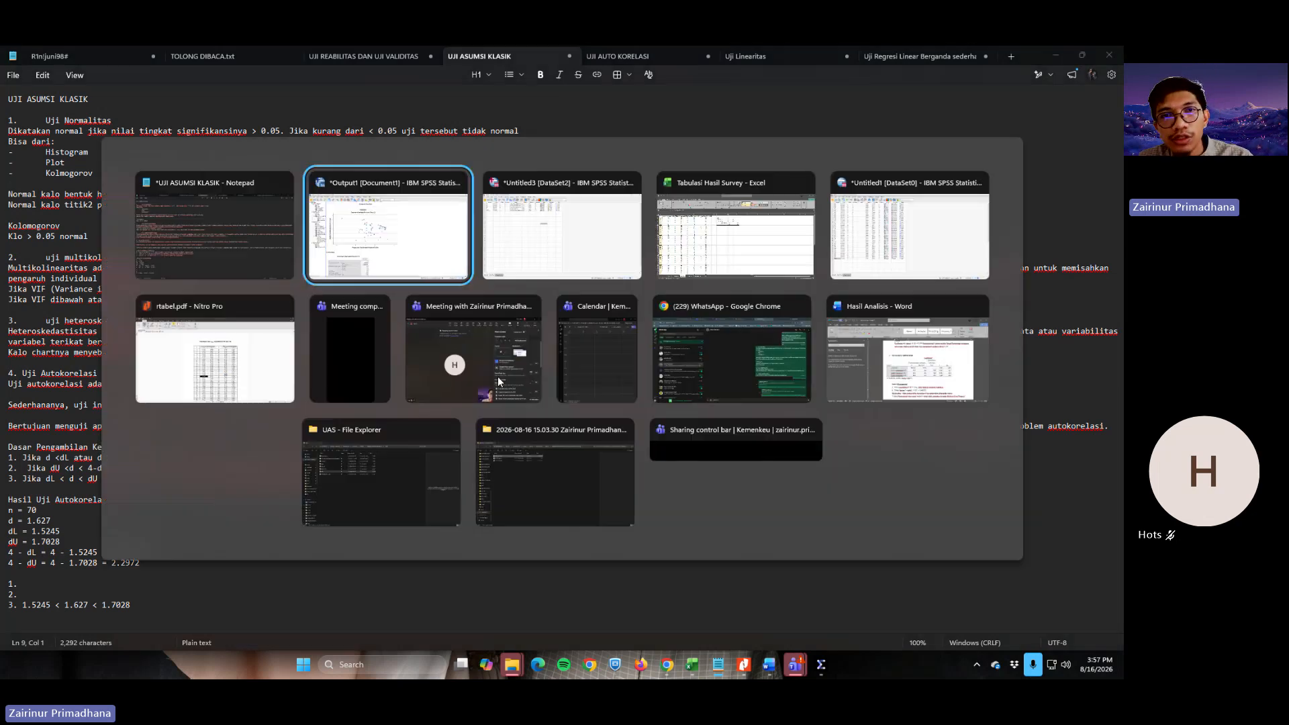
{"action": "scroll", "coordinate": [613, 388], "scroll_direction": "up", "scroll_amount": 10}
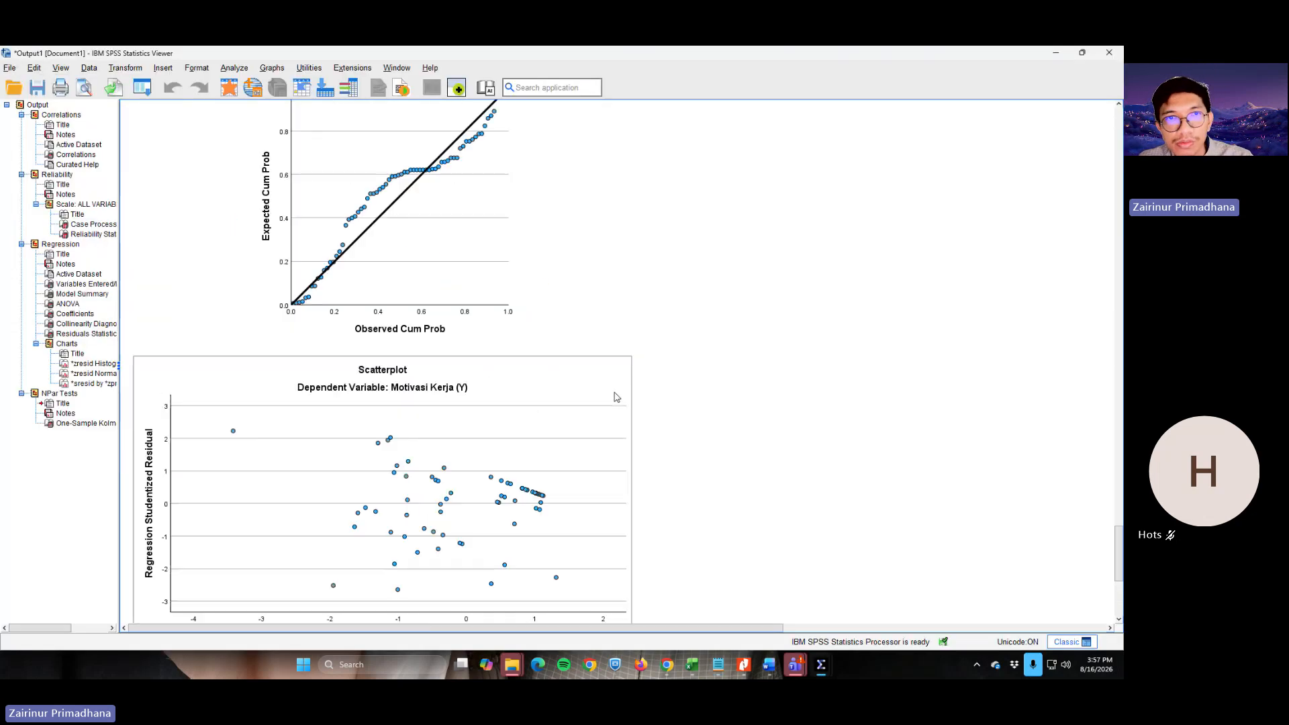
{"action": "scroll", "coordinate": [615, 394], "scroll_direction": "up", "scroll_amount": 5}
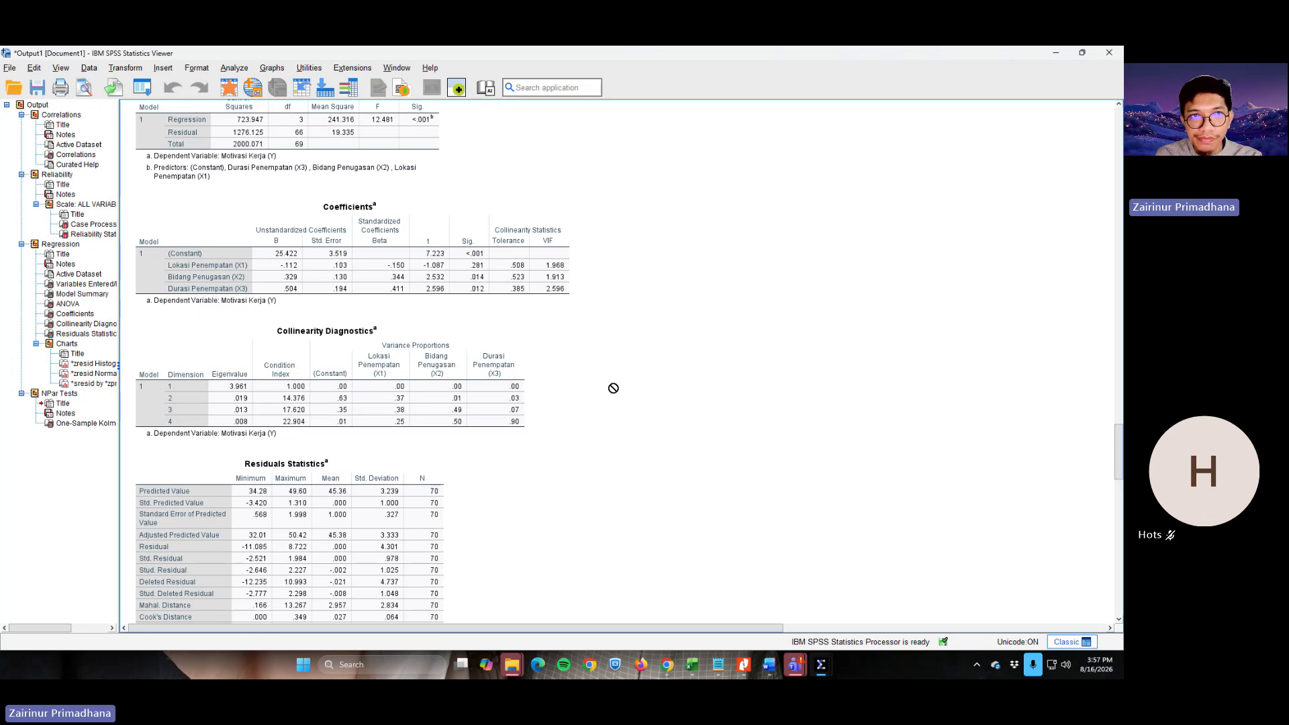
{"action": "left_click", "coordinate": [521, 301]}
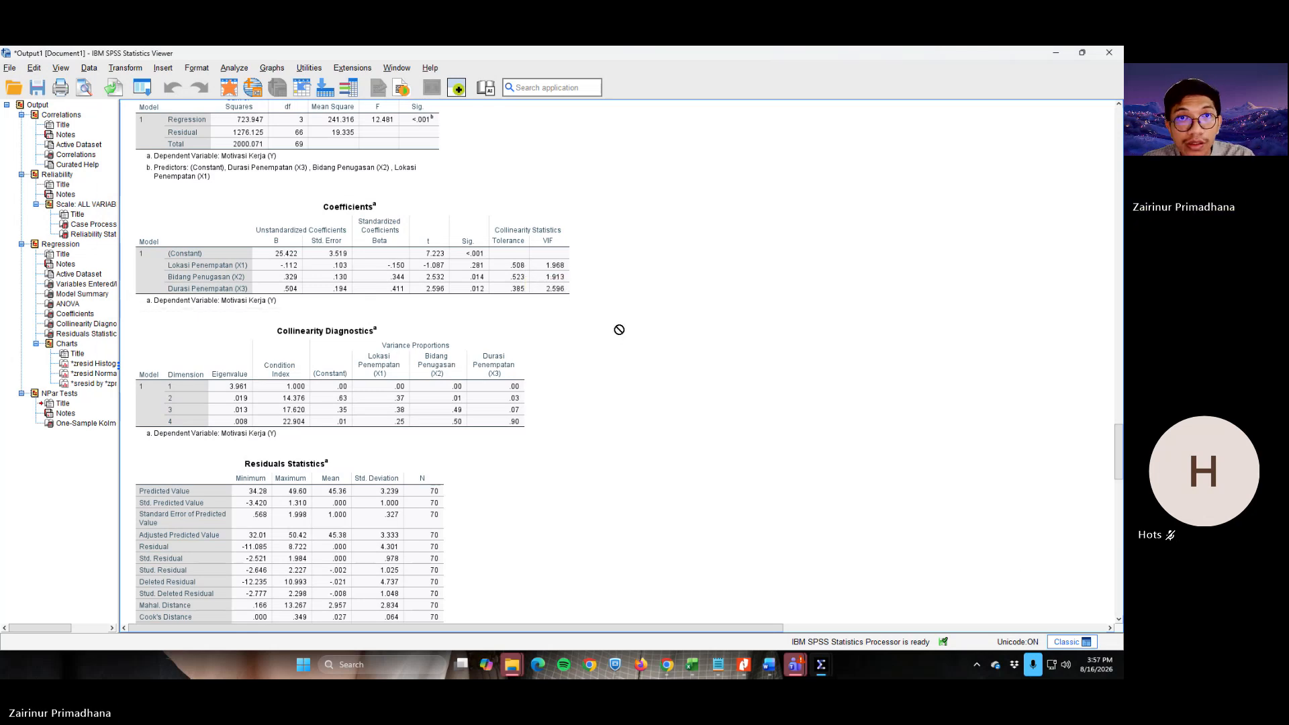
{"action": "key", "text": "alt+Tab"}
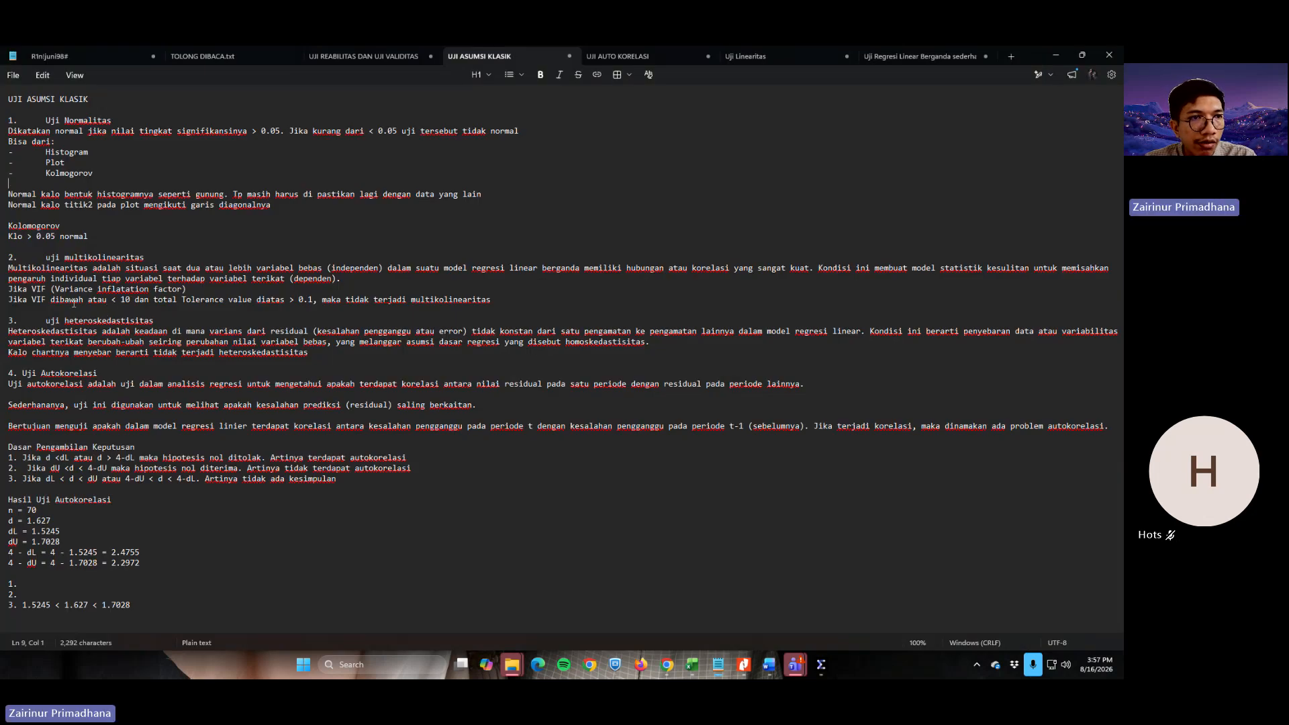
{"action": "key", "text": "alt+Tab"}
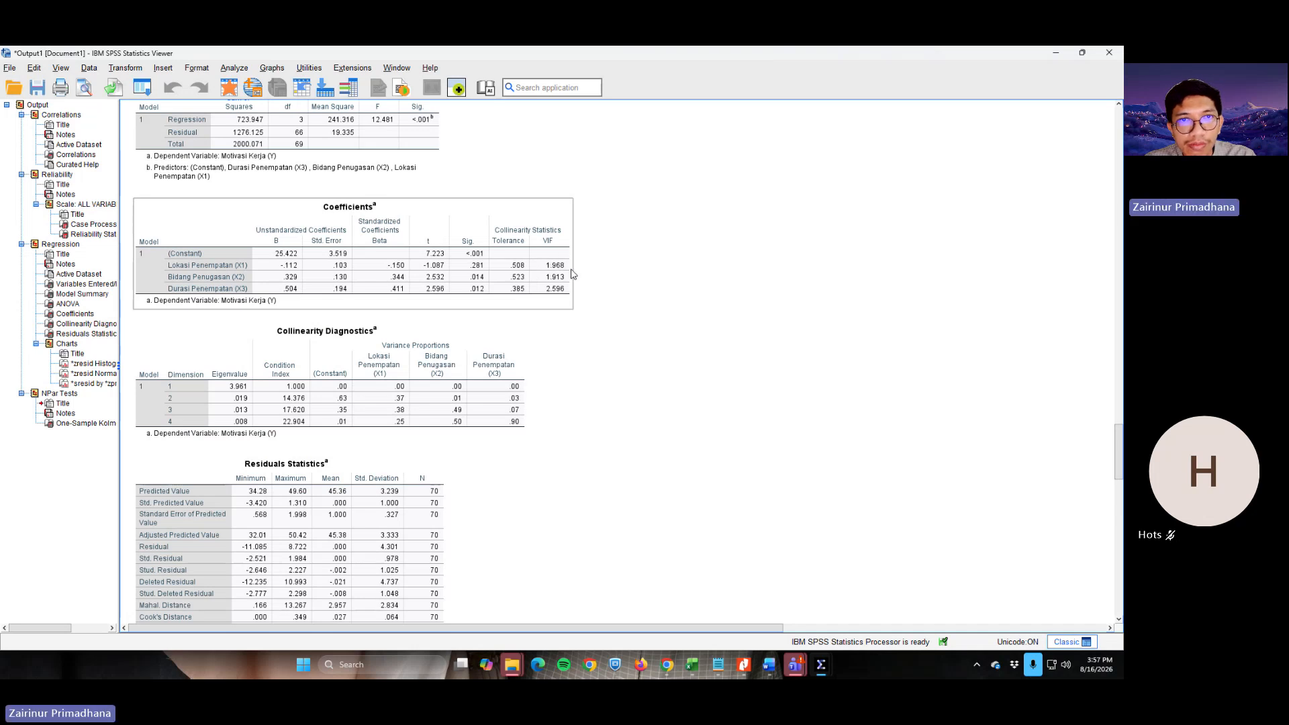
Compare the Tolerance and VIF values in the Coefficients table with the multicollinearity criteria in the Notepad notes
{"action": "key", "text": "alt+Tab"}
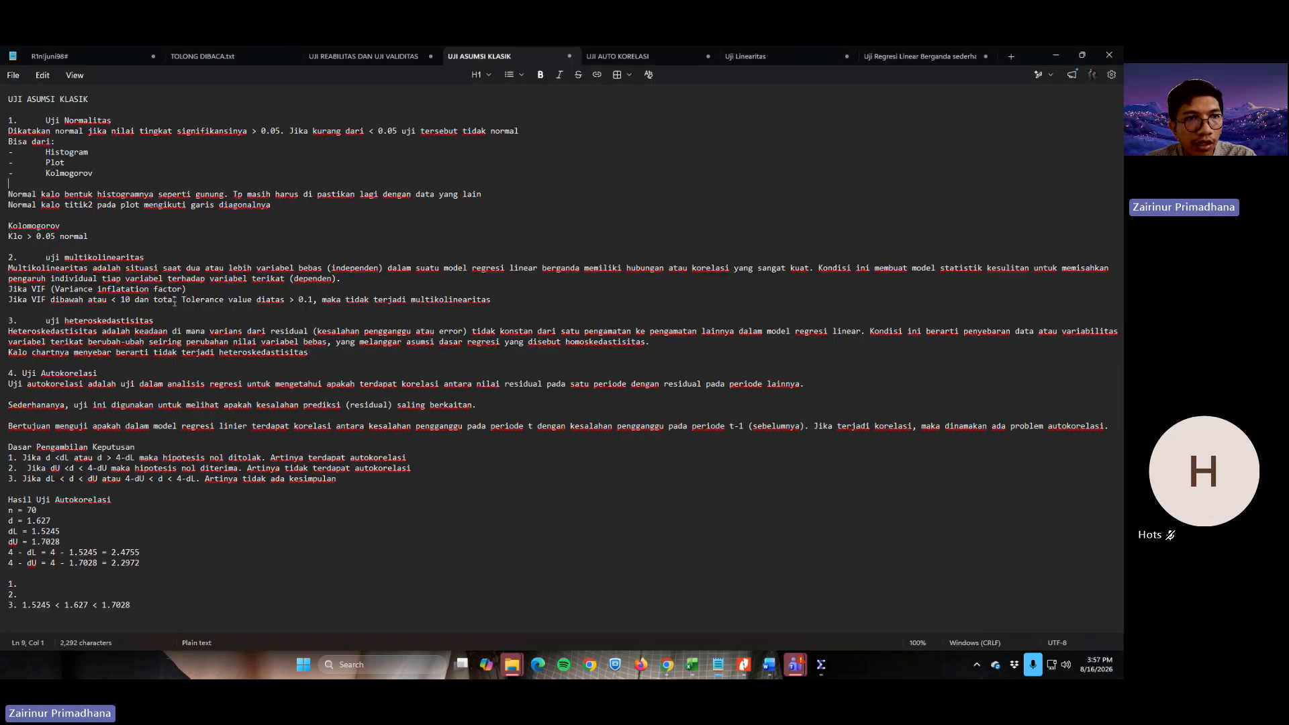
{"action": "key", "text": "alt+Tab"}
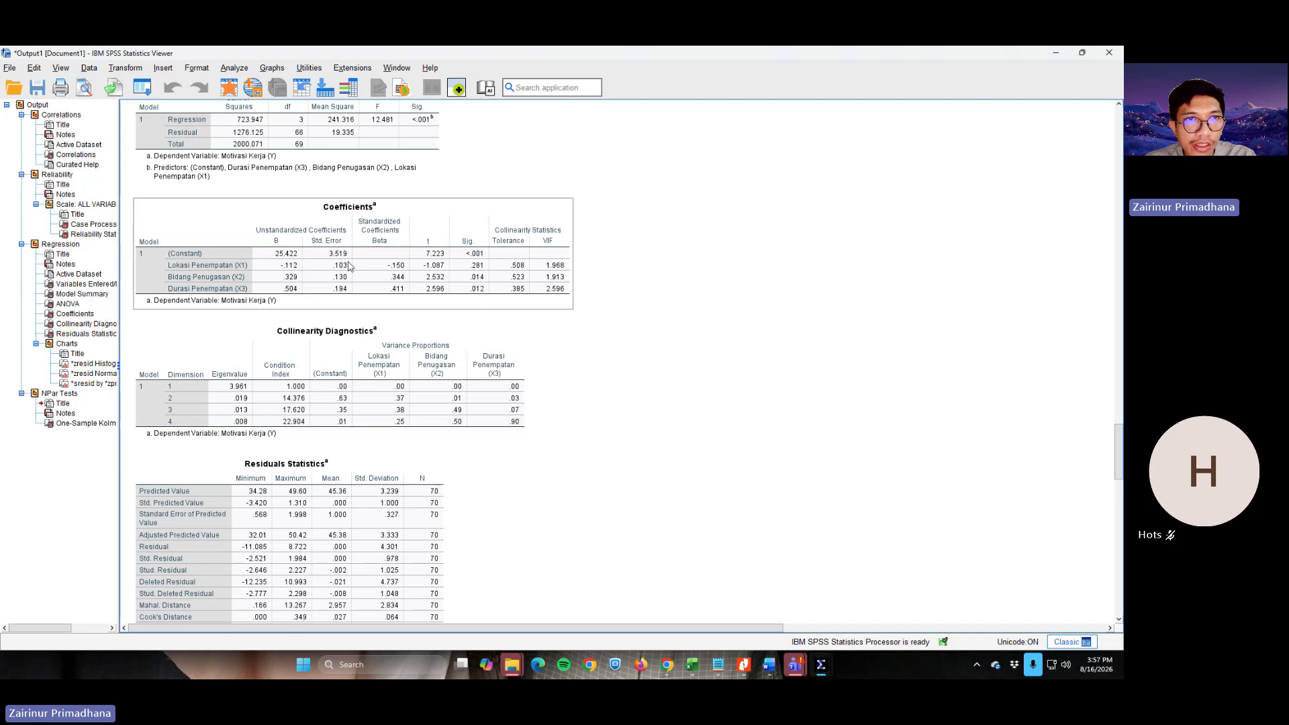
{"action": "key", "text": "alt+Tab"}
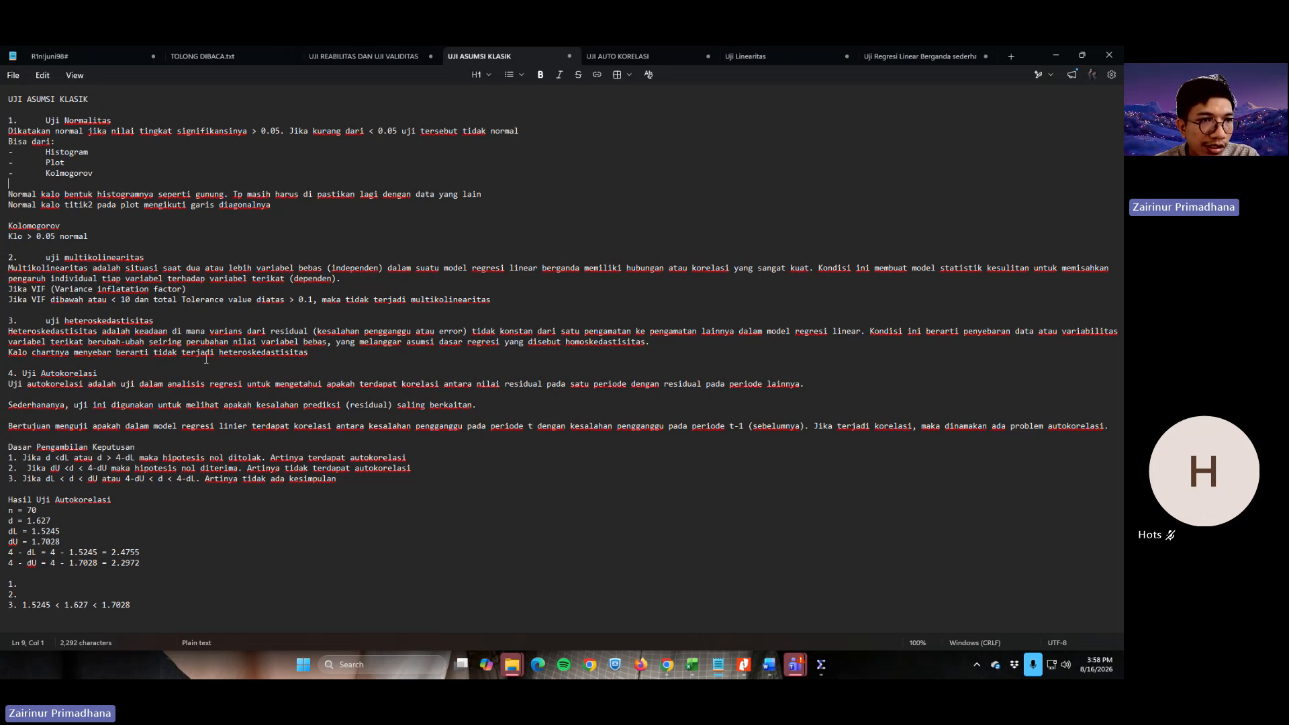
Examine the regression scatterplot in the SPSS output against the heteroscedasticity rule in the Notepad notes
{"action": "key", "text": "alt+Tab"}
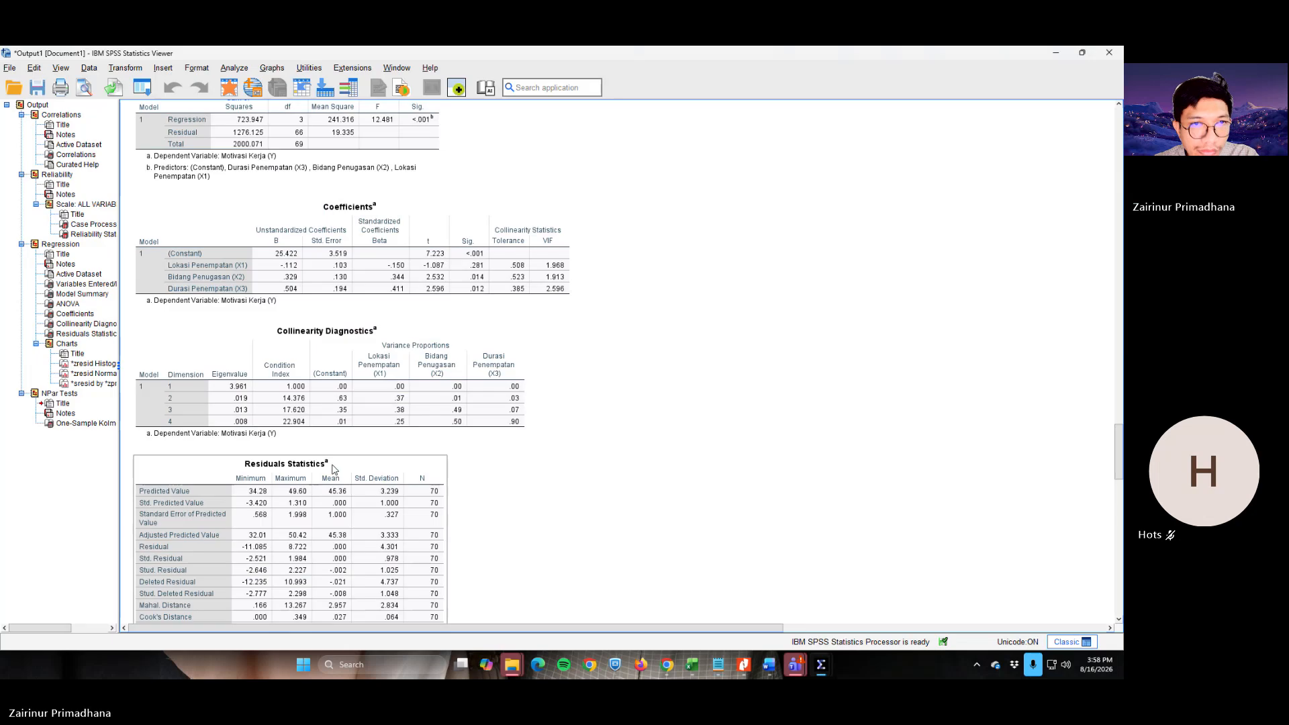
{"action": "scroll", "coordinate": [305, 445], "scroll_direction": "down", "scroll_amount": 15}
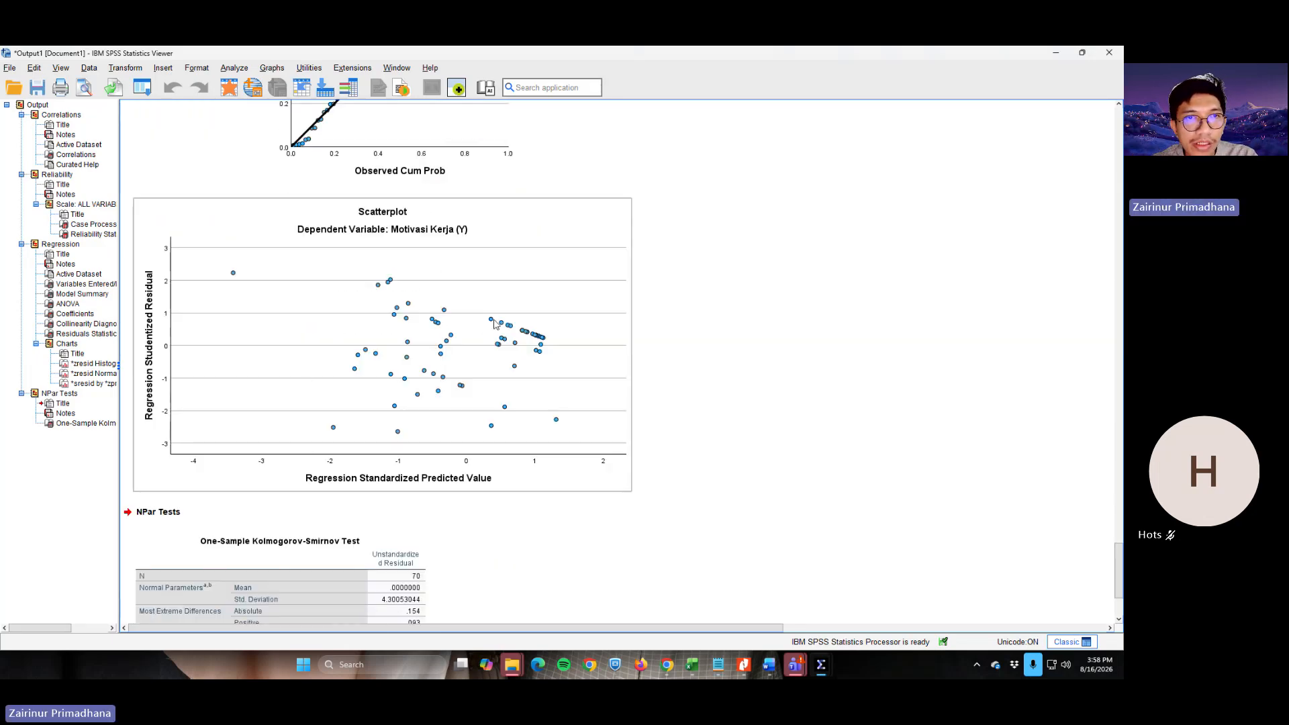
{"action": "key", "text": "alt+Tab"}
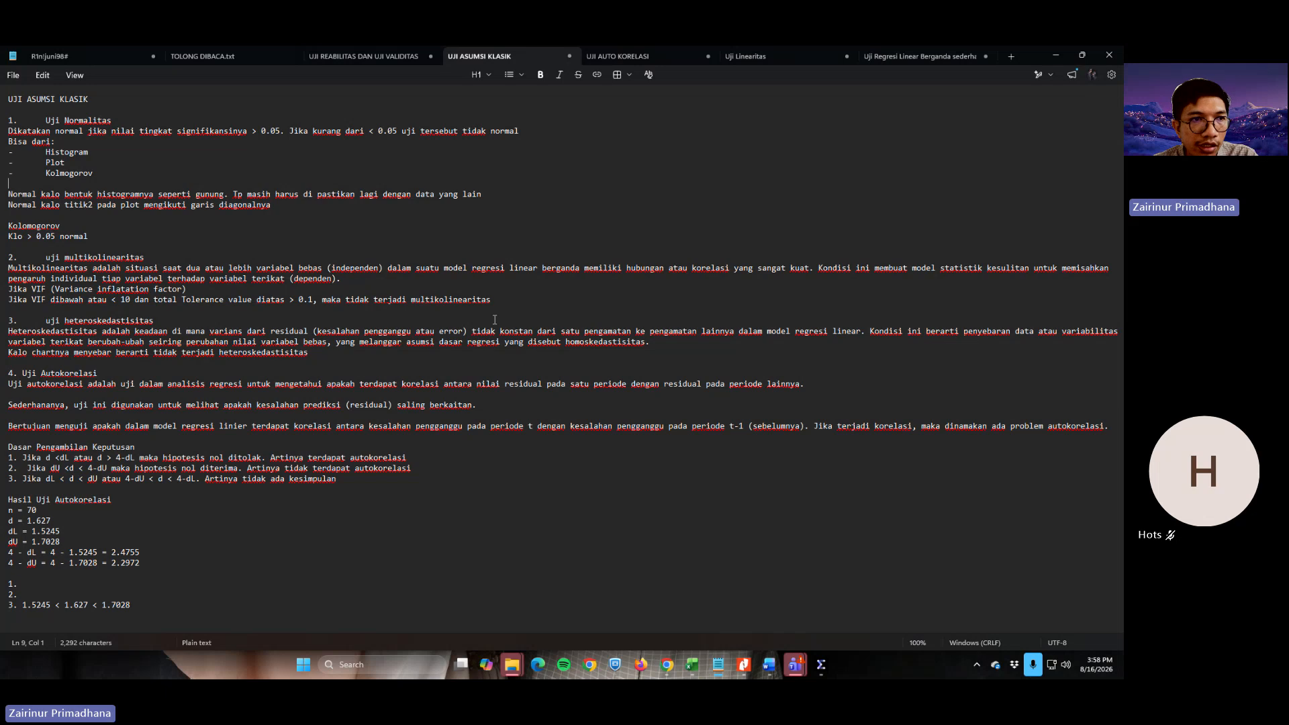
{"action": "key", "text": "alt+Tab"}
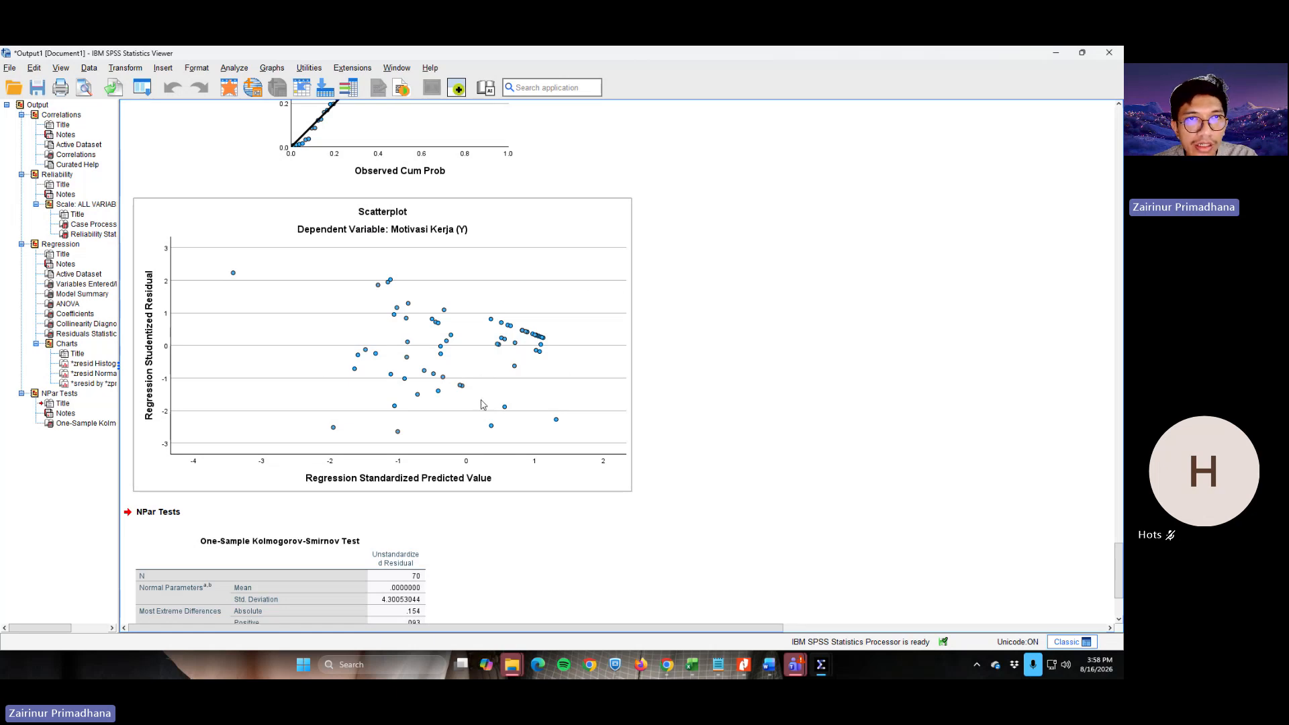
Locate the Durbin-Watson value in the SPSS Model Summary and check it against the autocorrelation decision rules in the notes
{"action": "scroll", "coordinate": [481, 405], "scroll_direction": "up", "scroll_amount": 6}
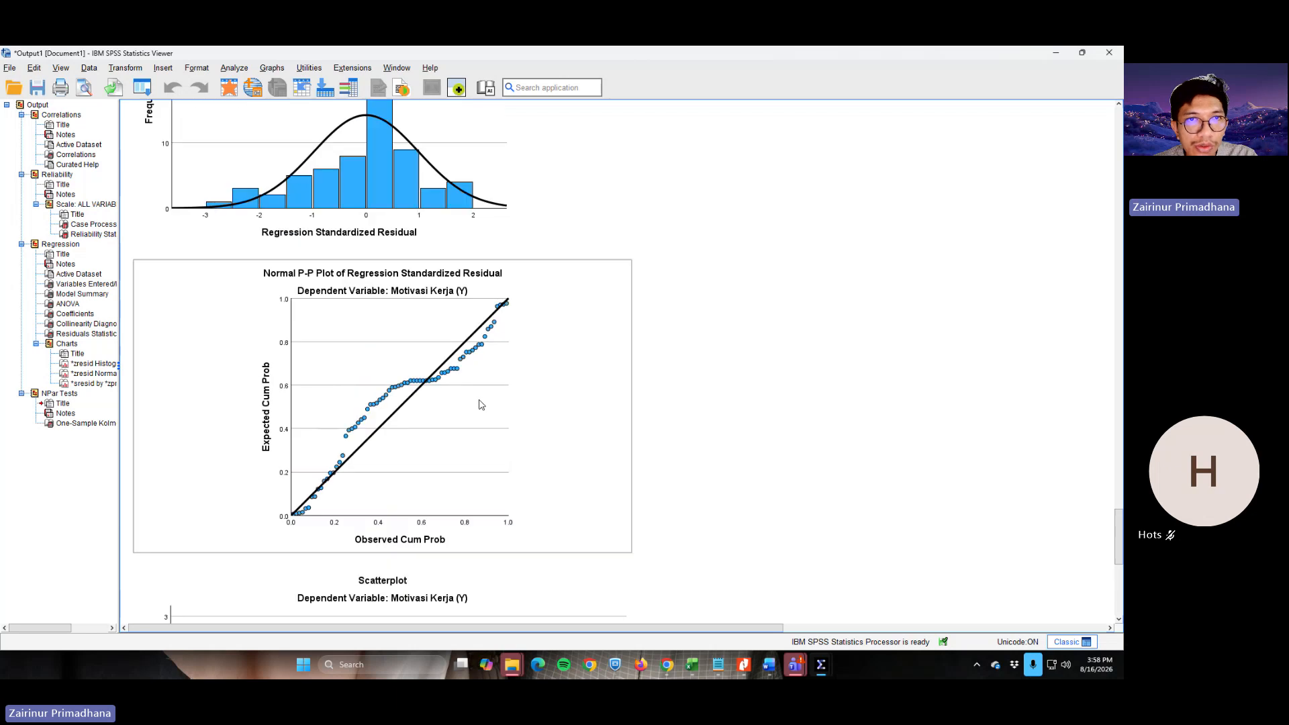
{"action": "scroll", "coordinate": [481, 404], "scroll_direction": "up", "scroll_amount": 11}
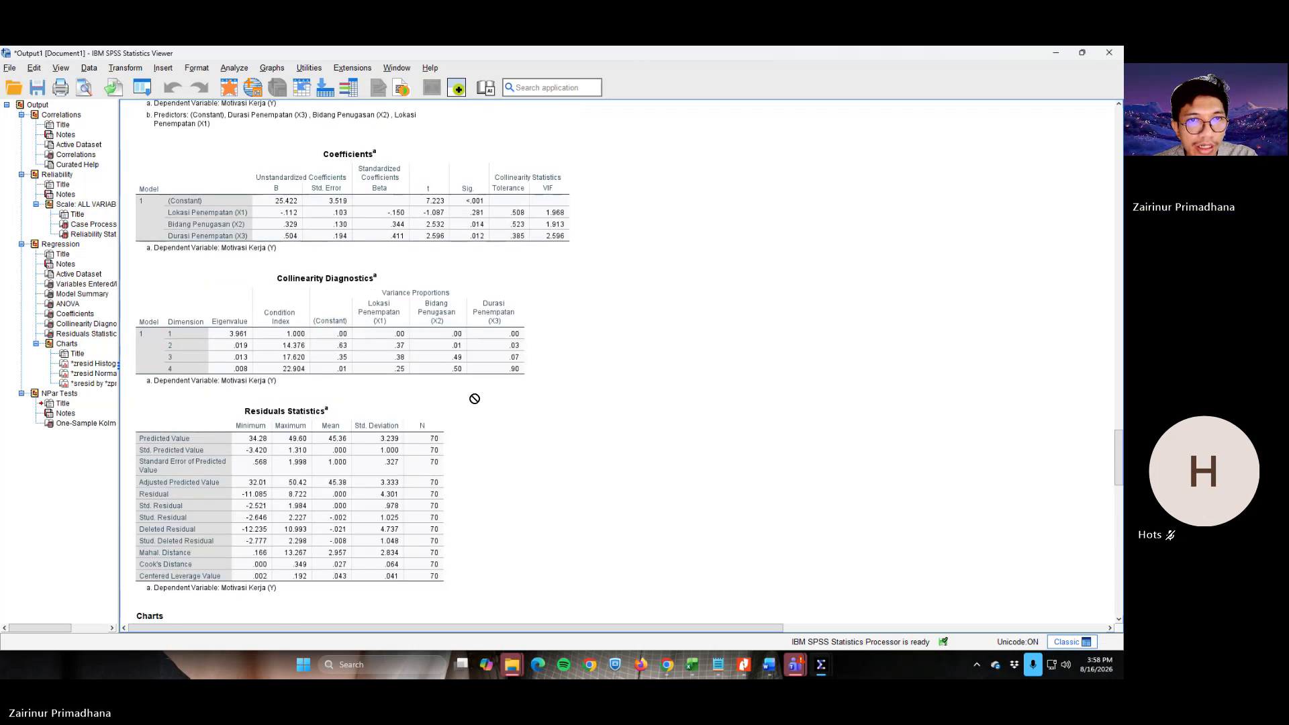
{"action": "scroll", "coordinate": [475, 399], "scroll_direction": "up", "scroll_amount": 4}
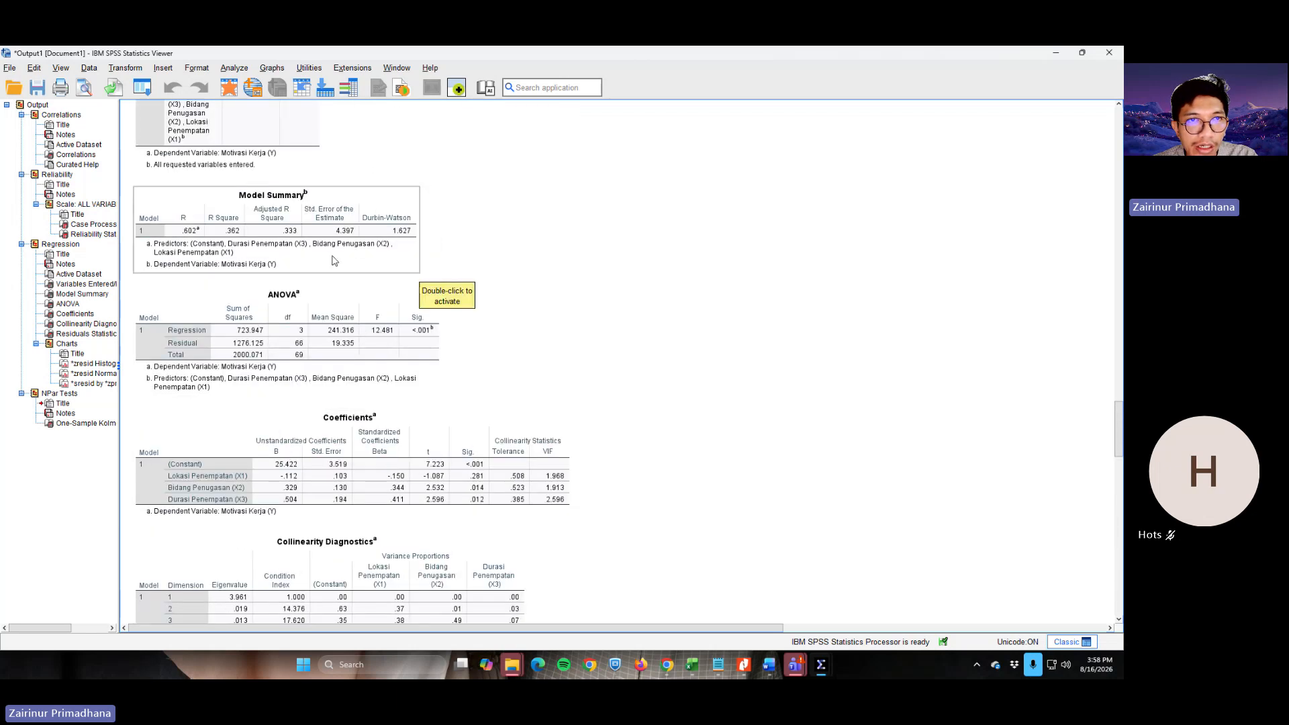
{"action": "scroll", "coordinate": [334, 260], "scroll_direction": "up", "scroll_amount": 2}
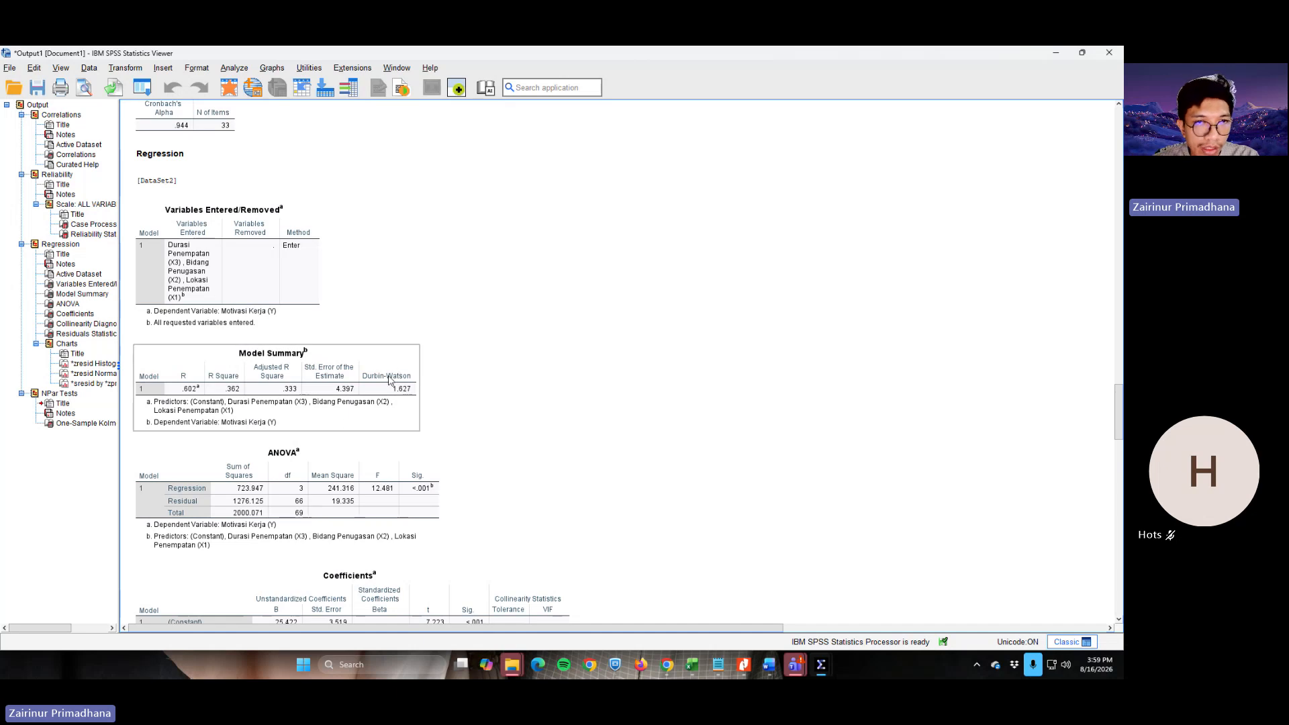
{"action": "key", "text": "alt+Tab"}
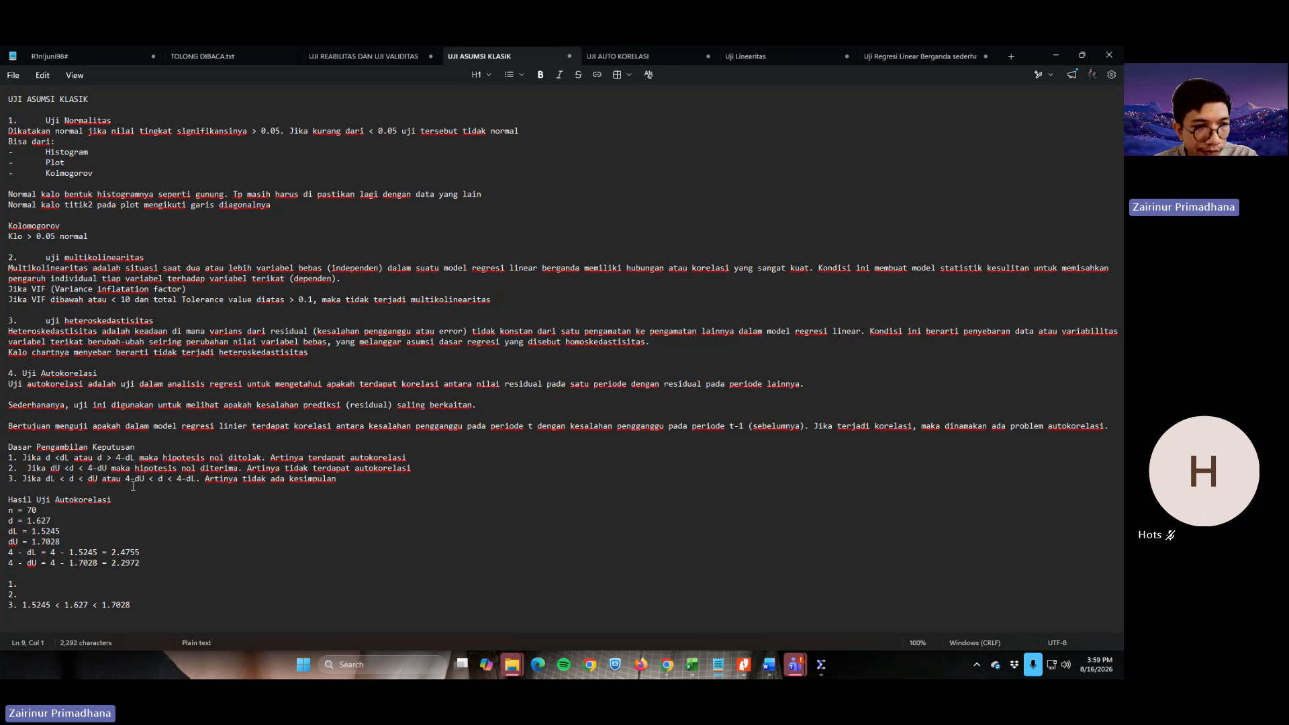
{"action": "key", "text": "alt+Tab"}
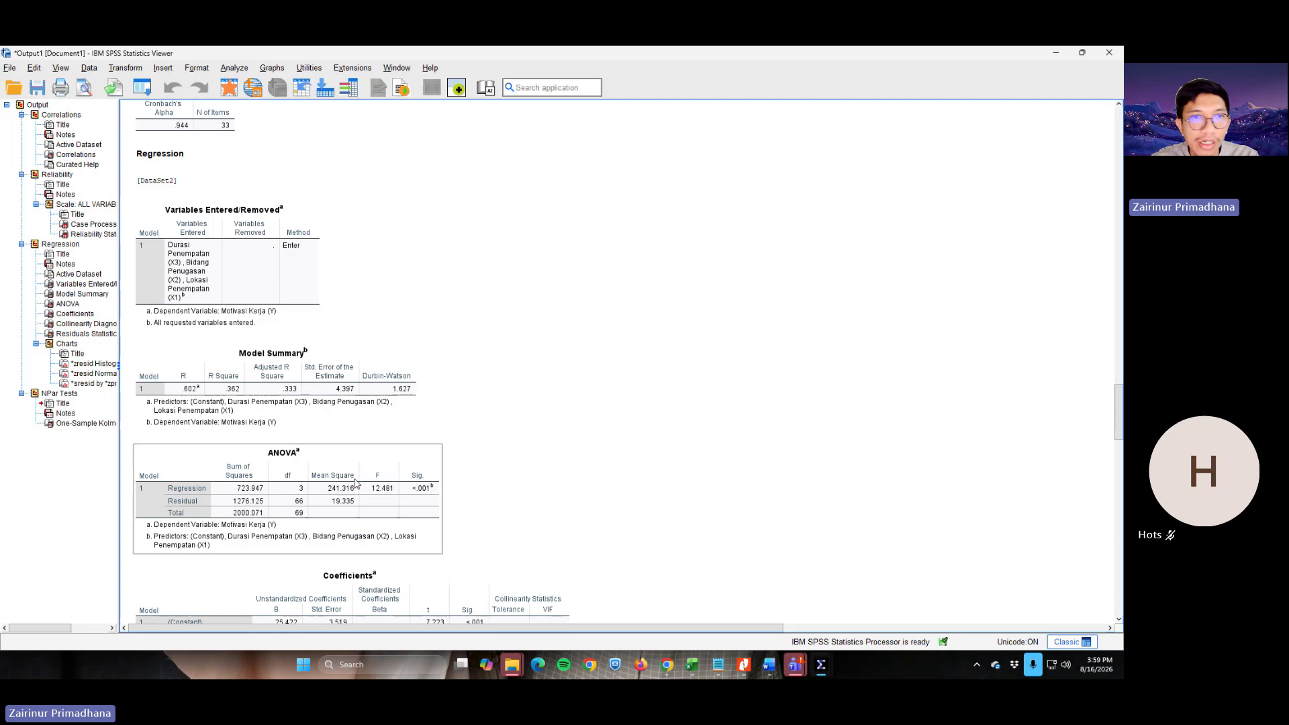
Review the 4 - dL and 4 - dU calculations under Hasil Uji Autokorelasi in the Notepad notes
{"action": "key", "text": "alt+Tab"}
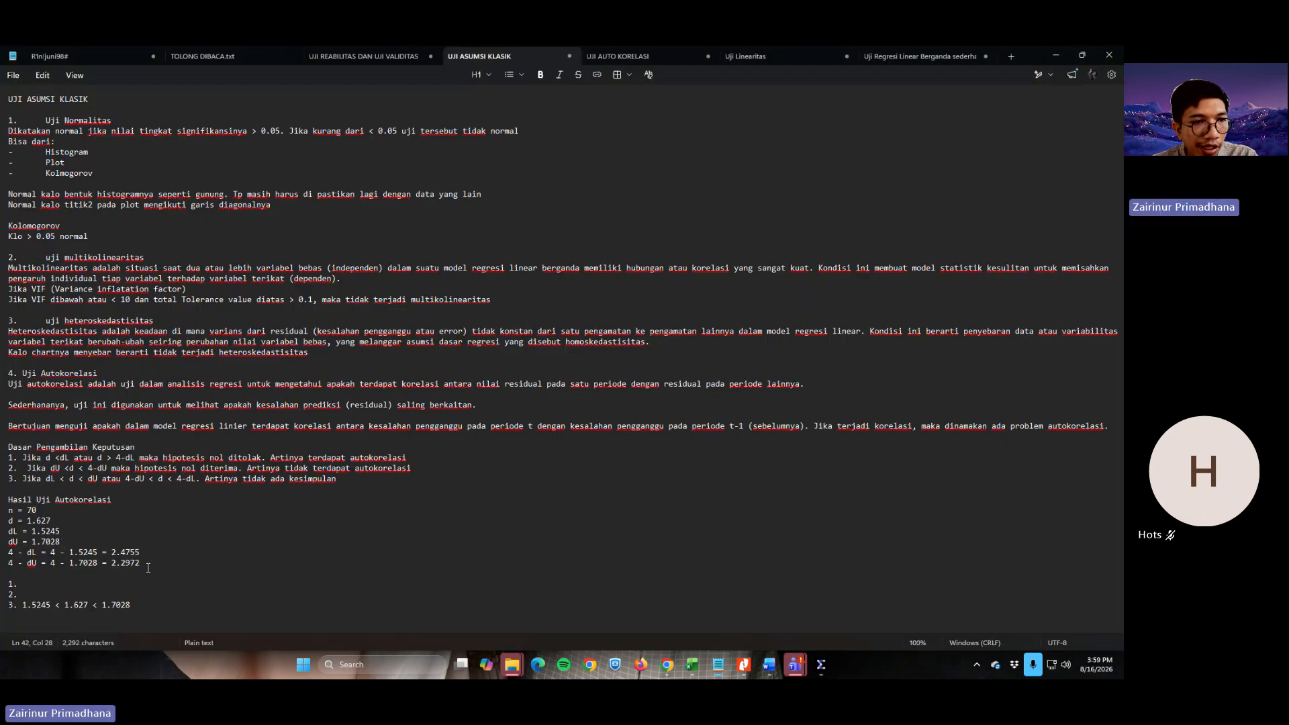
{"action": "left_click_drag", "start_coordinate": [130, 552], "coordinate": [139, 563]}
{"action": "left_click", "coordinate": [93, 552]}
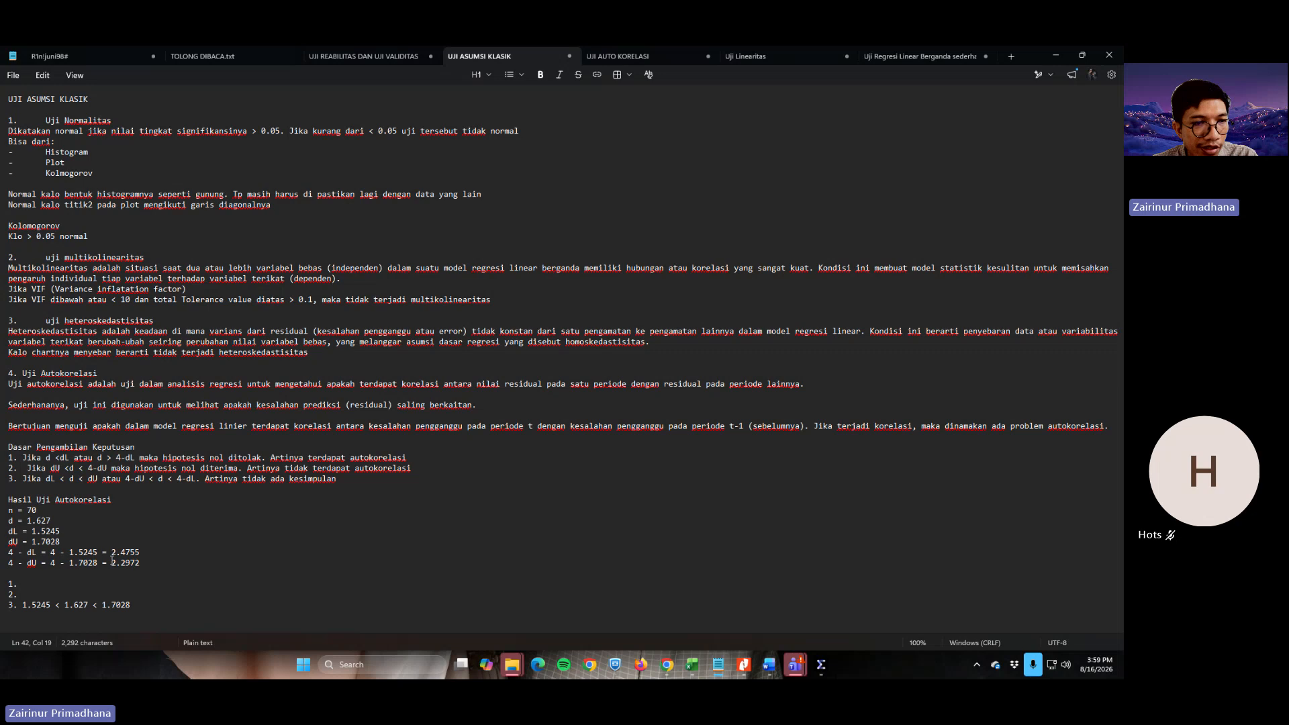
{"action": "left_click", "coordinate": [103, 552]}
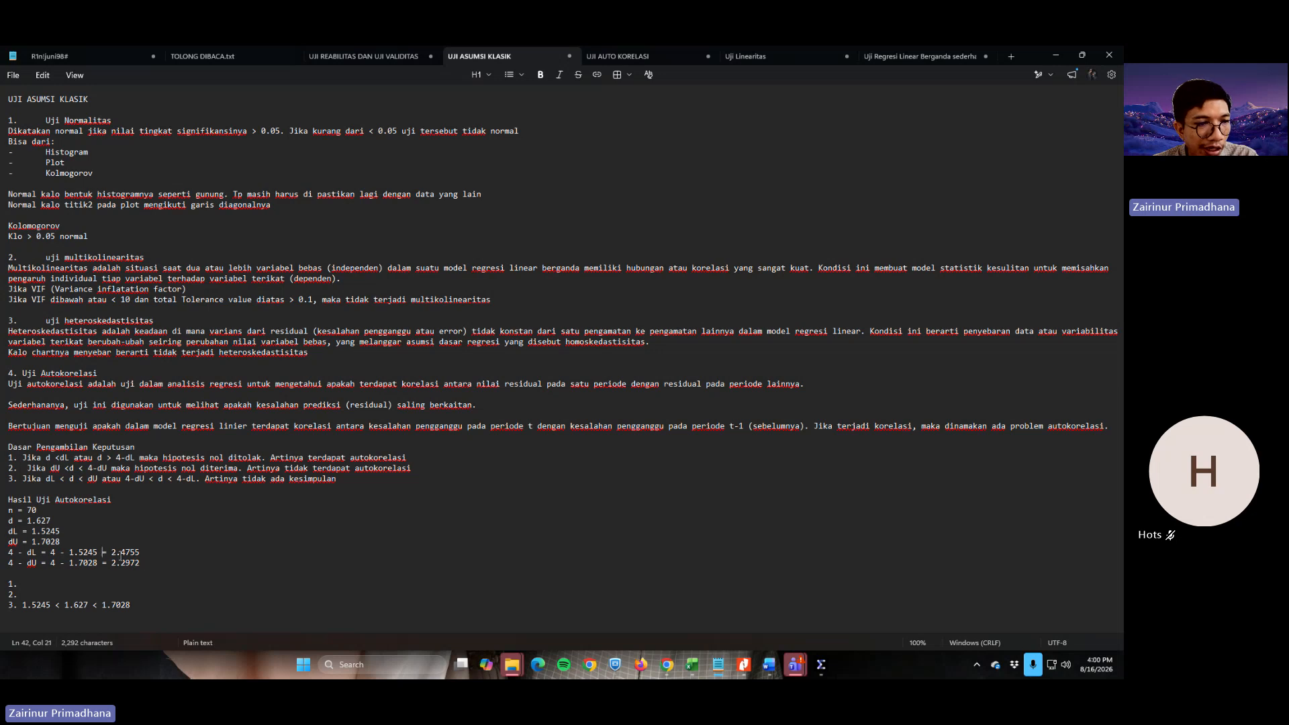
{"action": "left_click", "coordinate": [136, 561]}
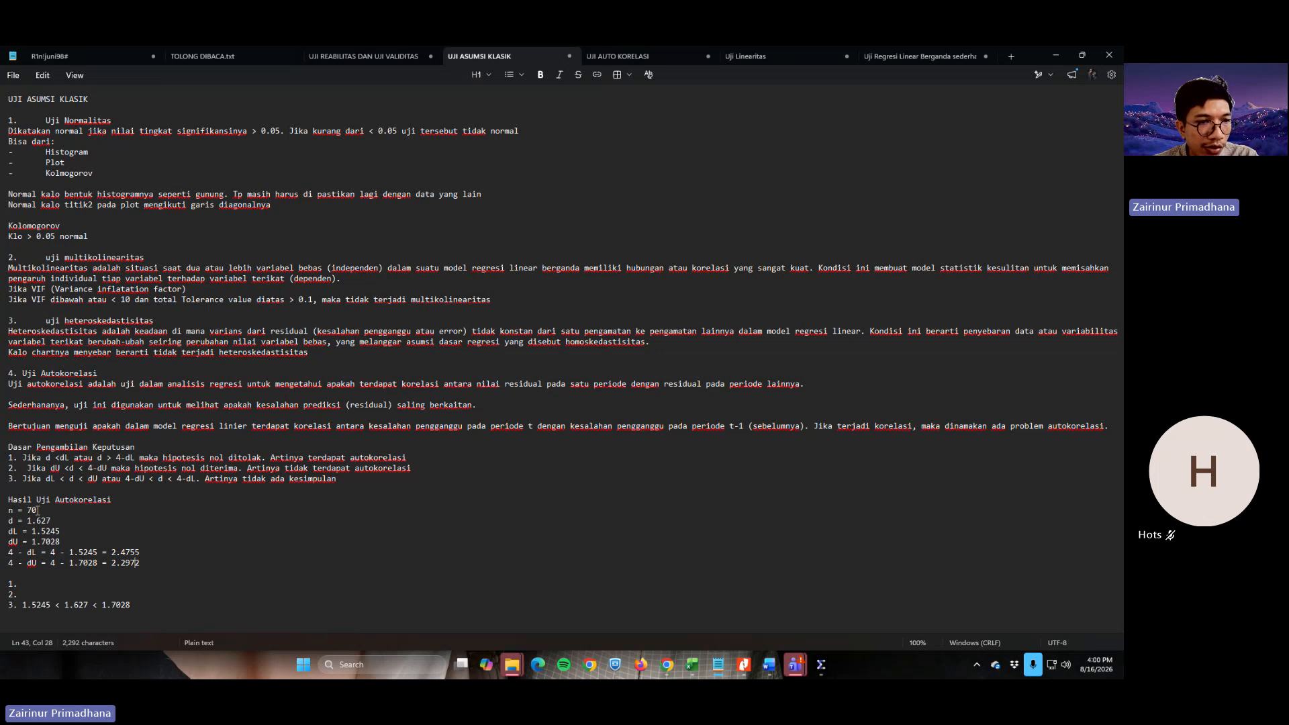
Check the d value in the autocorrelation notes against the Durbin-Watson statistic in the SPSS output
{"action": "key", "text": "alt+Tab"}
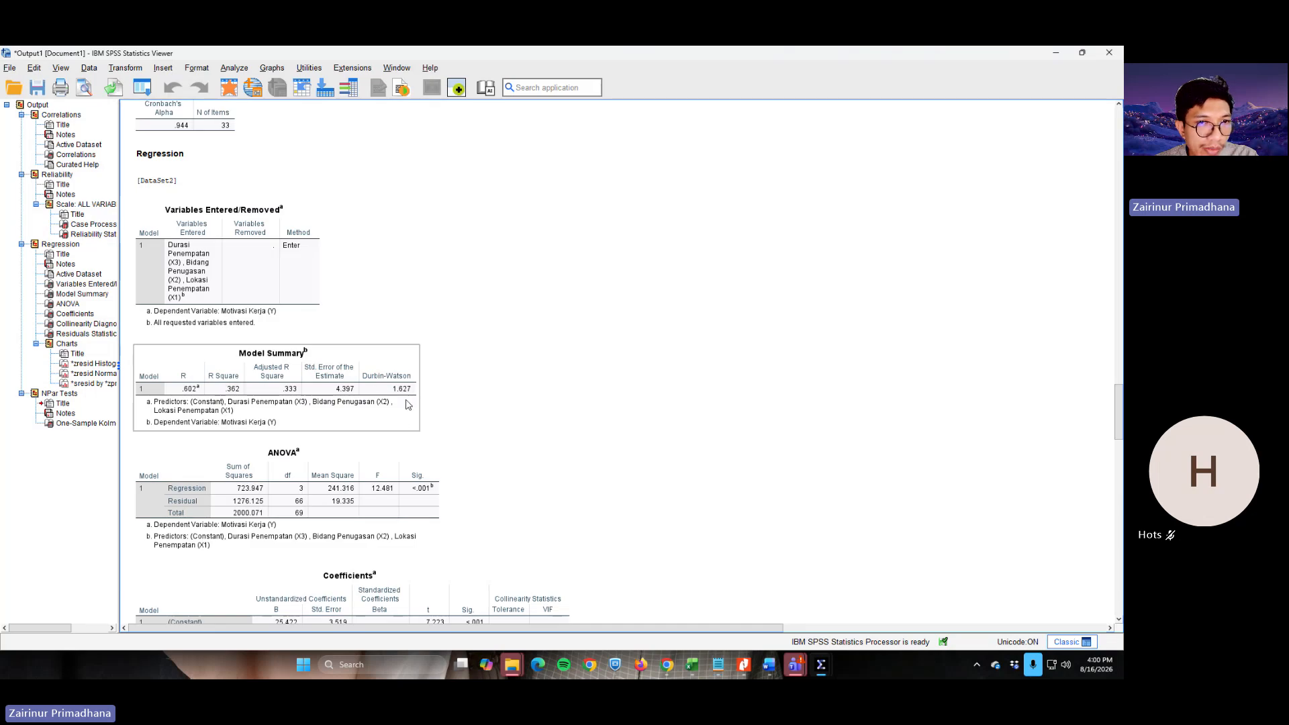
{"action": "key", "text": "alt+Tab"}
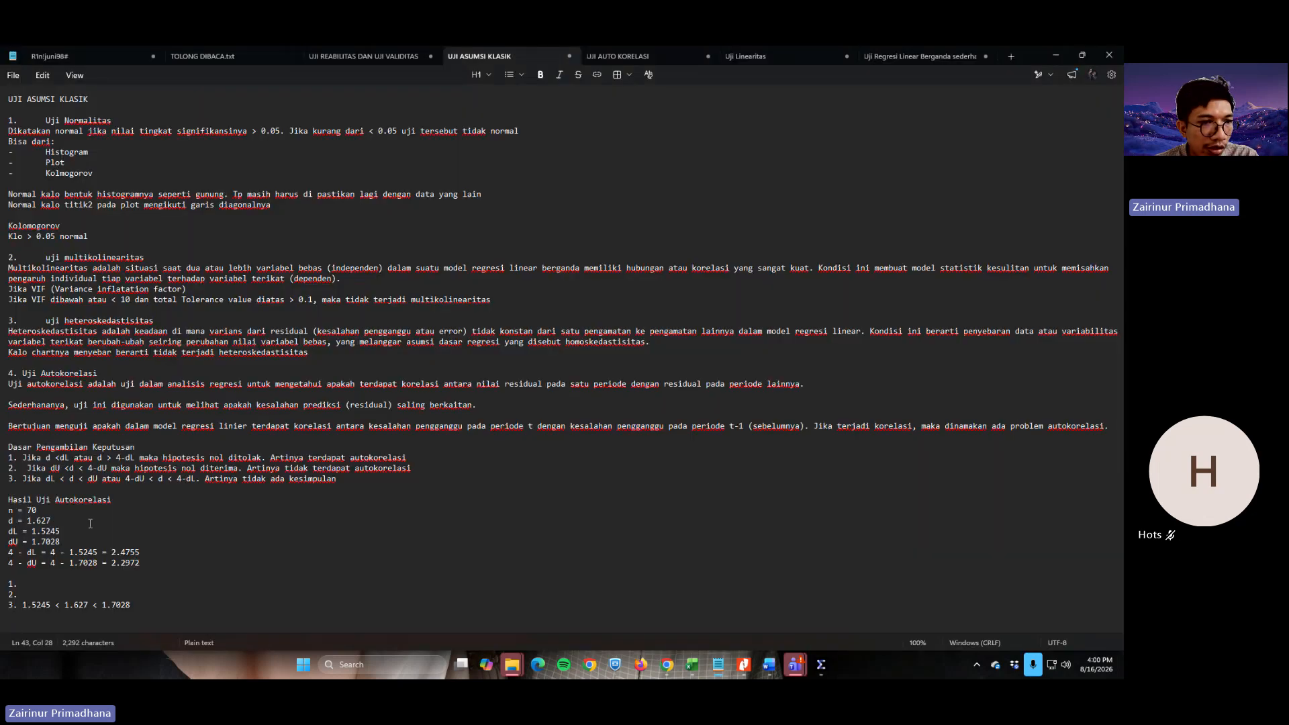
{"action": "left_click", "coordinate": [63, 528]}
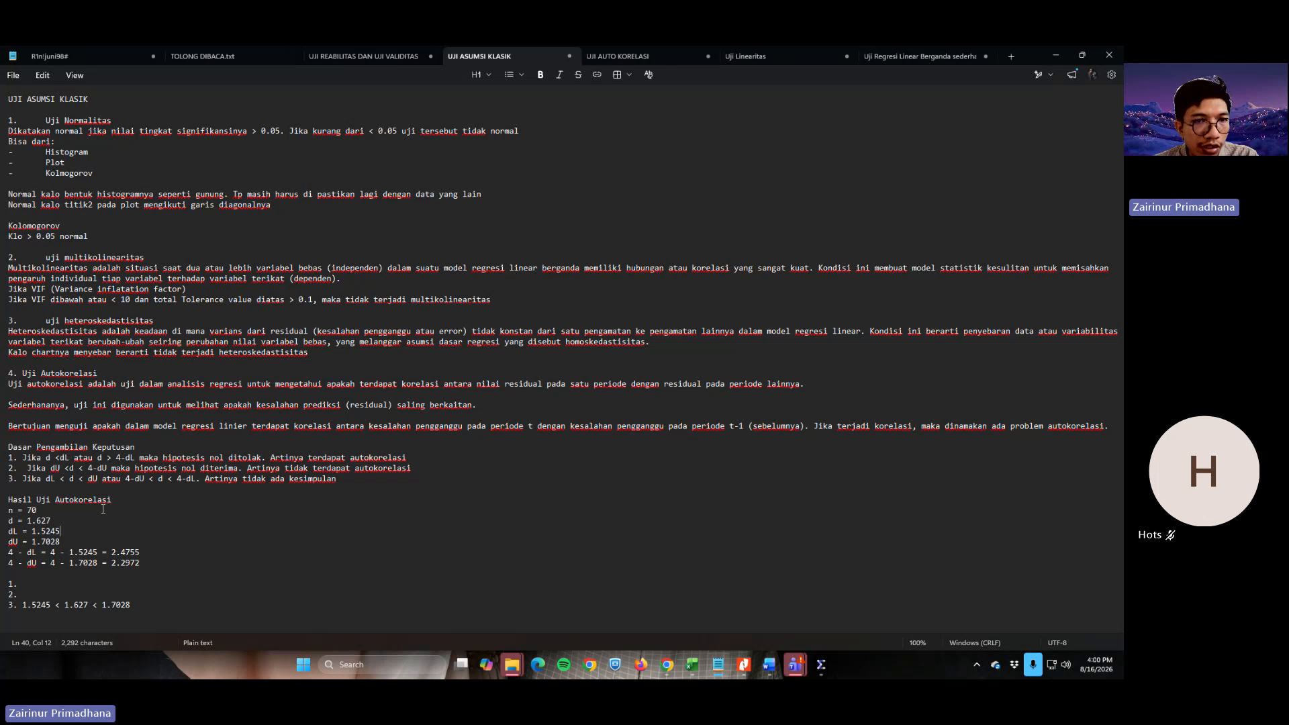
Switch to Nitro Pro and show the Durbin-Watson table document tabel-dw
{"action": "key", "text": "alt+Tab"}
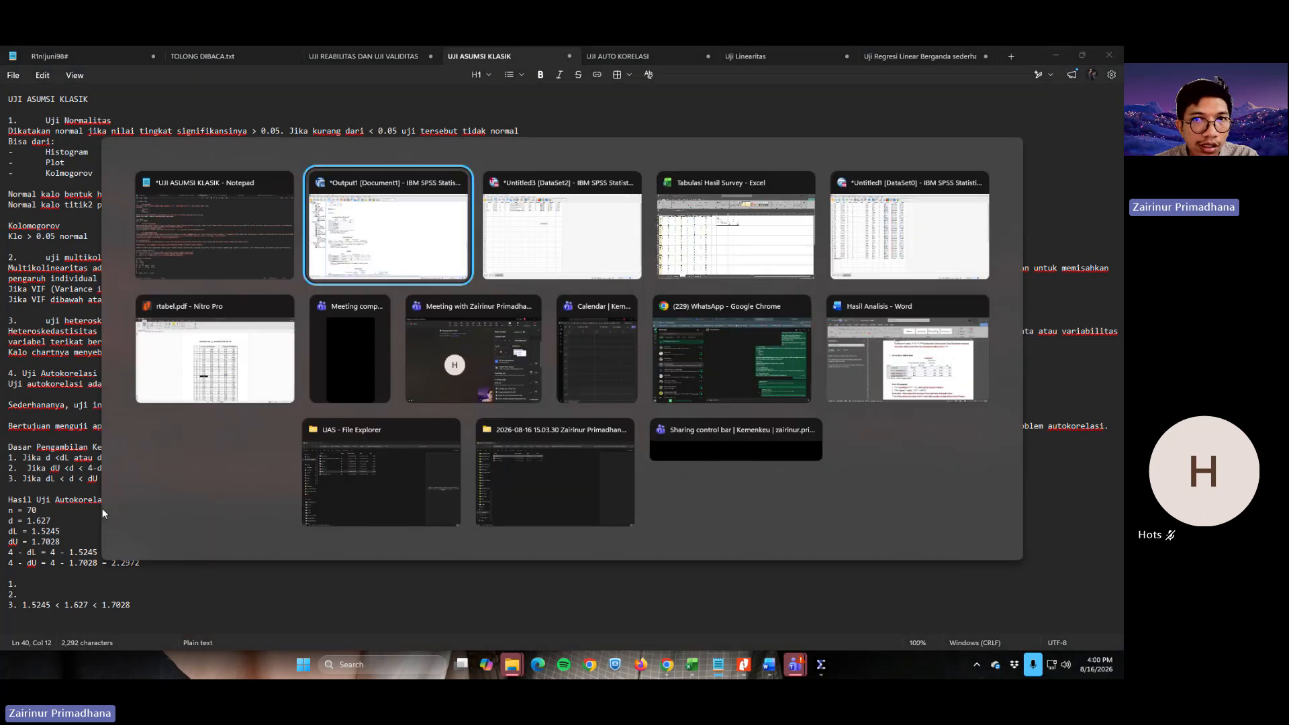
{"action": "key", "text": "alt+Tab"}
{"action": "key", "text": "alt+Tab"}
{"action": "key", "text": "alt+Tab"}
{"action": "key", "text": "alt+Tab"}
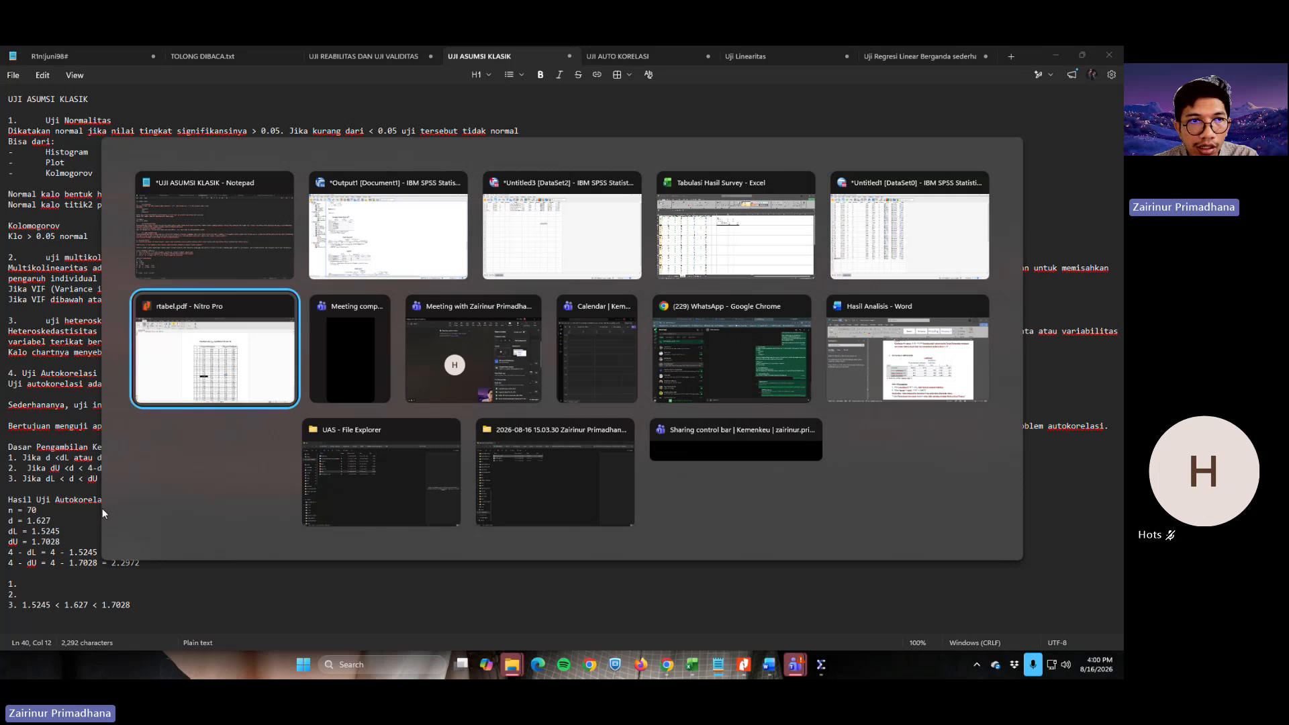
{"action": "left_click", "coordinate": [84, 147]}
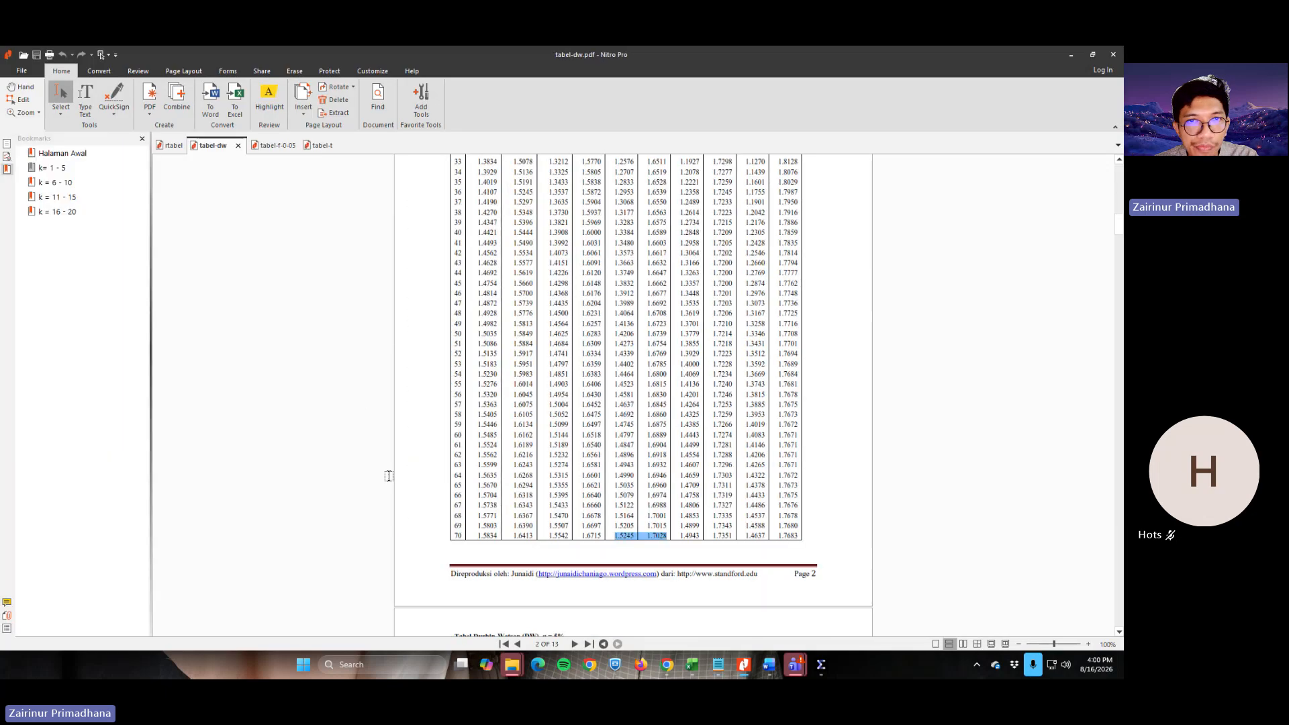
Look up the dL and dU values for n = 70 and k = 3 in the Durbin-Watson table and select them
{"action": "scroll", "coordinate": [389, 470], "scroll_direction": "up", "scroll_amount": 10}
{"action": "scroll", "coordinate": [459, 336], "scroll_direction": "down", "scroll_amount": 2}
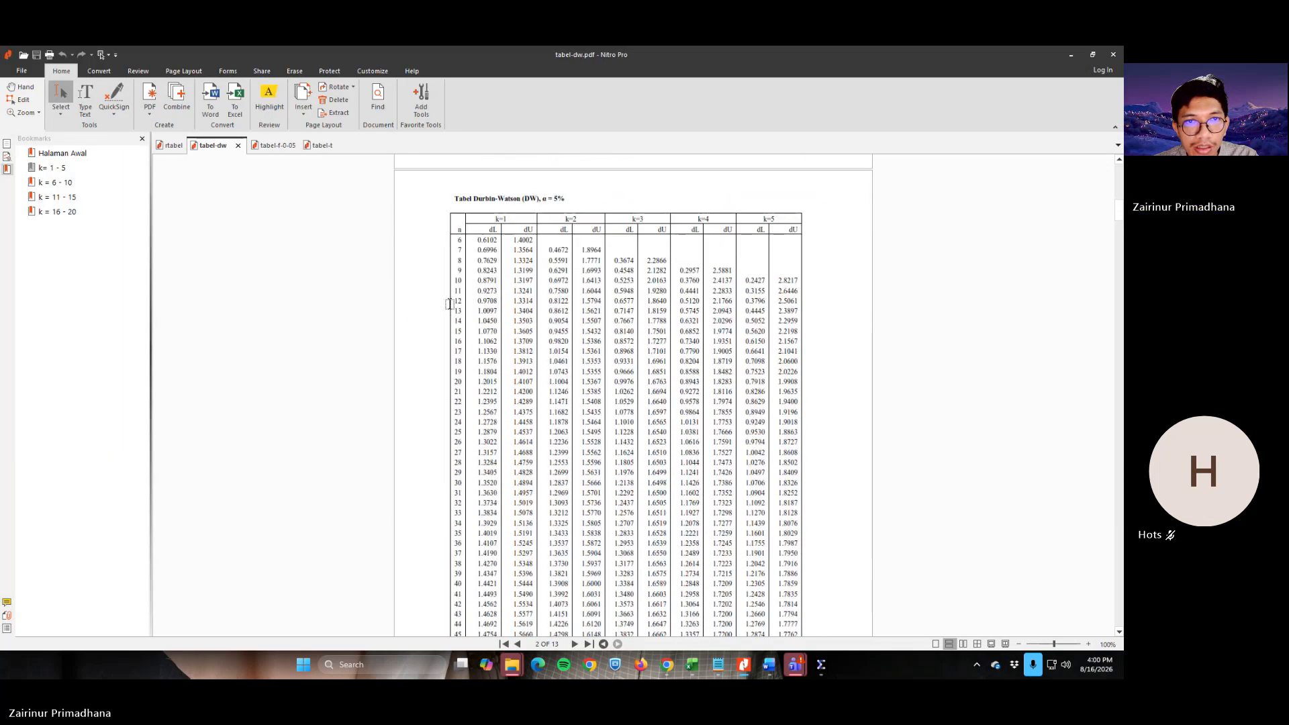
{"action": "scroll", "coordinate": [449, 305], "scroll_direction": "down", "scroll_amount": 9}
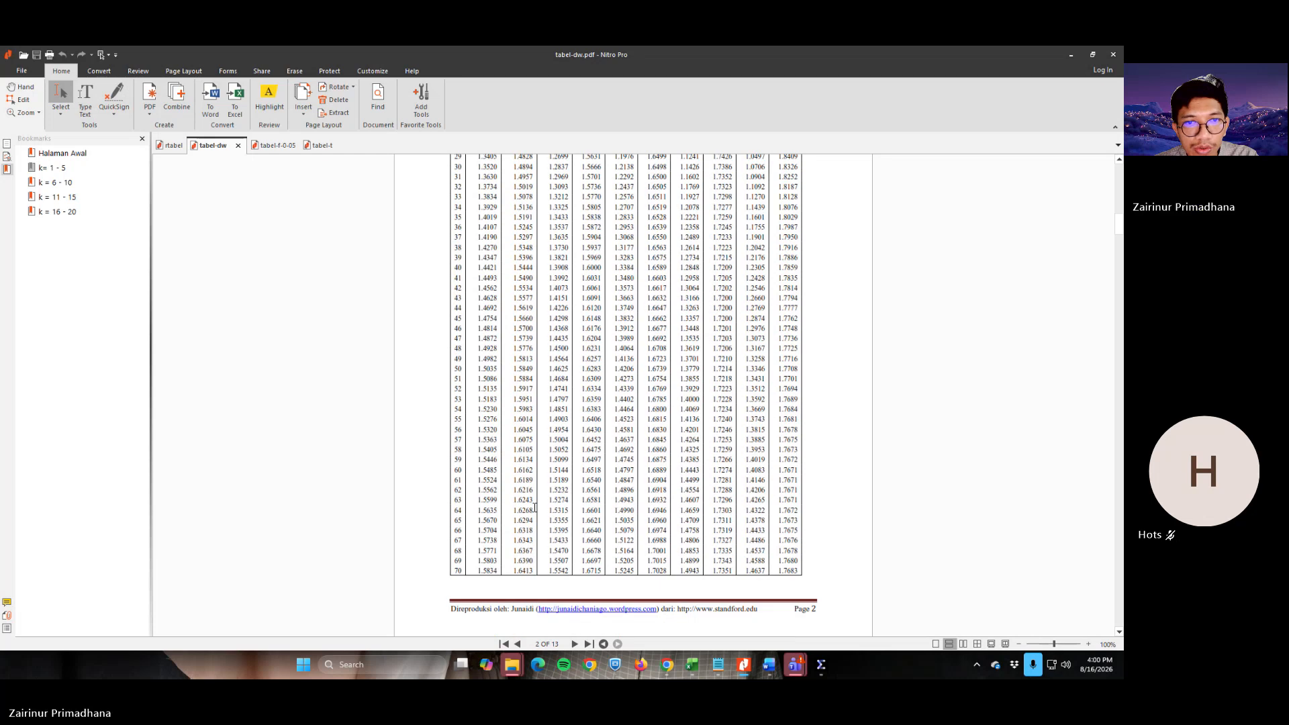
{"action": "scroll", "coordinate": [476, 560], "scroll_direction": "up", "scroll_amount": 9}
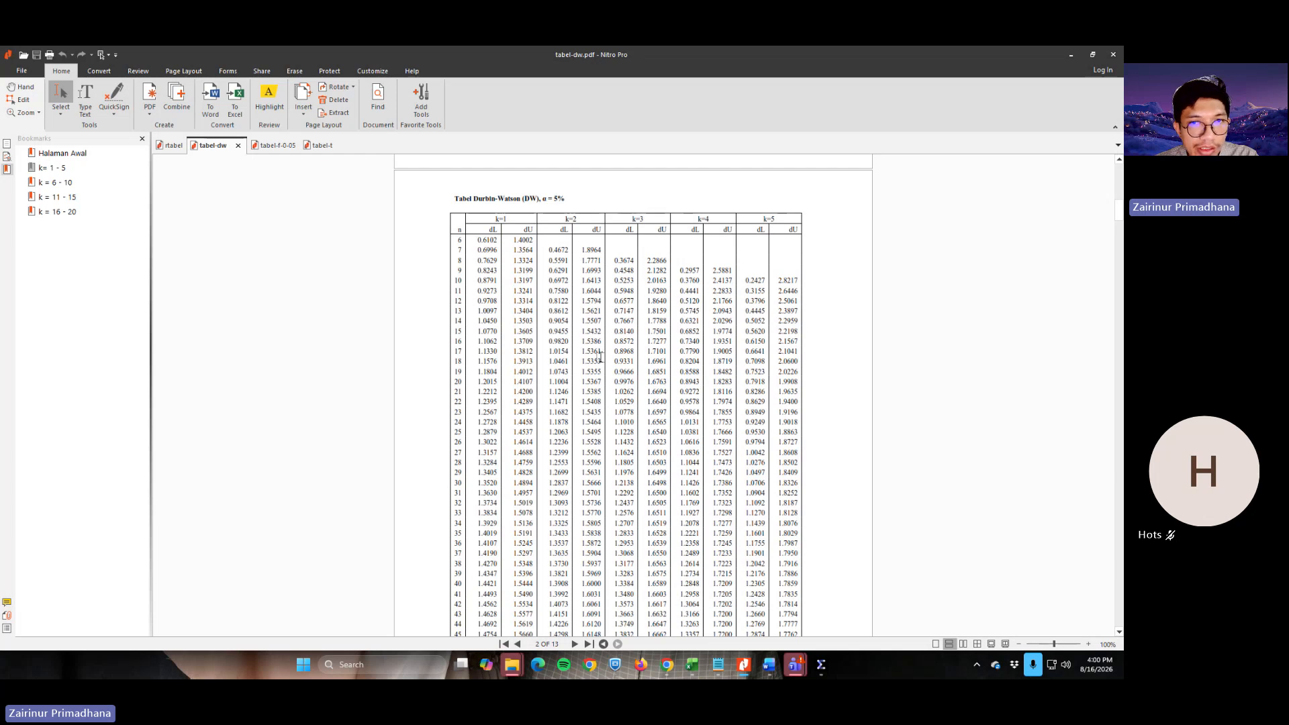
{"action": "scroll", "coordinate": [600, 358], "scroll_direction": "down", "scroll_amount": 5}
{"action": "scroll", "coordinate": [600, 359], "scroll_direction": "up", "scroll_amount": 4}
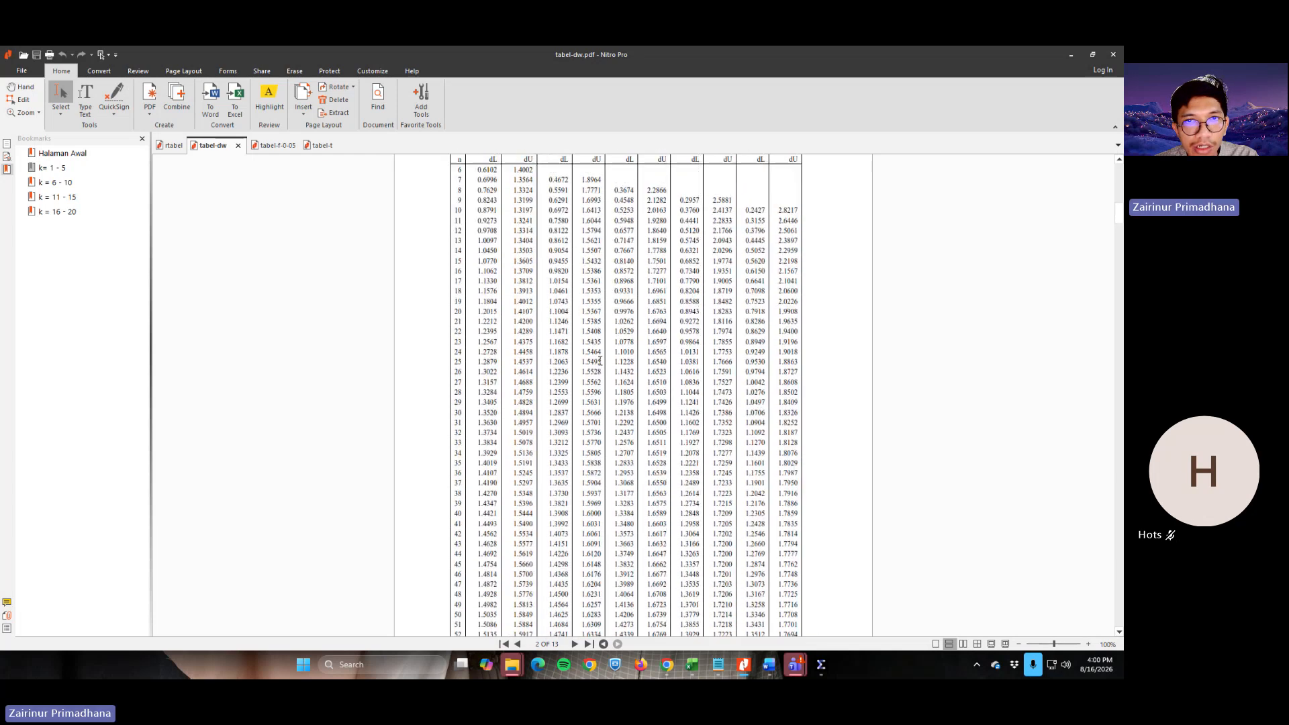
{"action": "scroll", "coordinate": [600, 360], "scroll_direction": "down", "scroll_amount": 4}
{"action": "scroll", "coordinate": [599, 359], "scroll_direction": "down", "scroll_amount": 3}
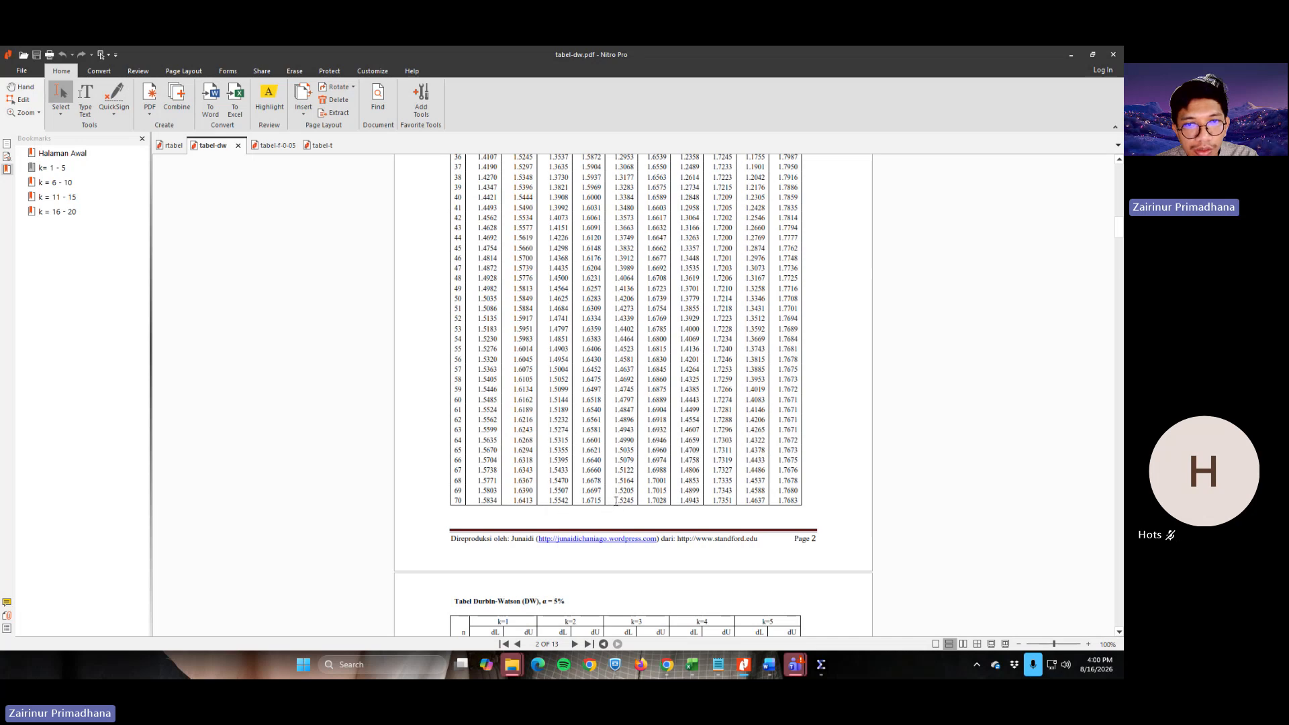
{"action": "left_click_drag", "start_coordinate": [615, 501], "coordinate": [668, 504]}
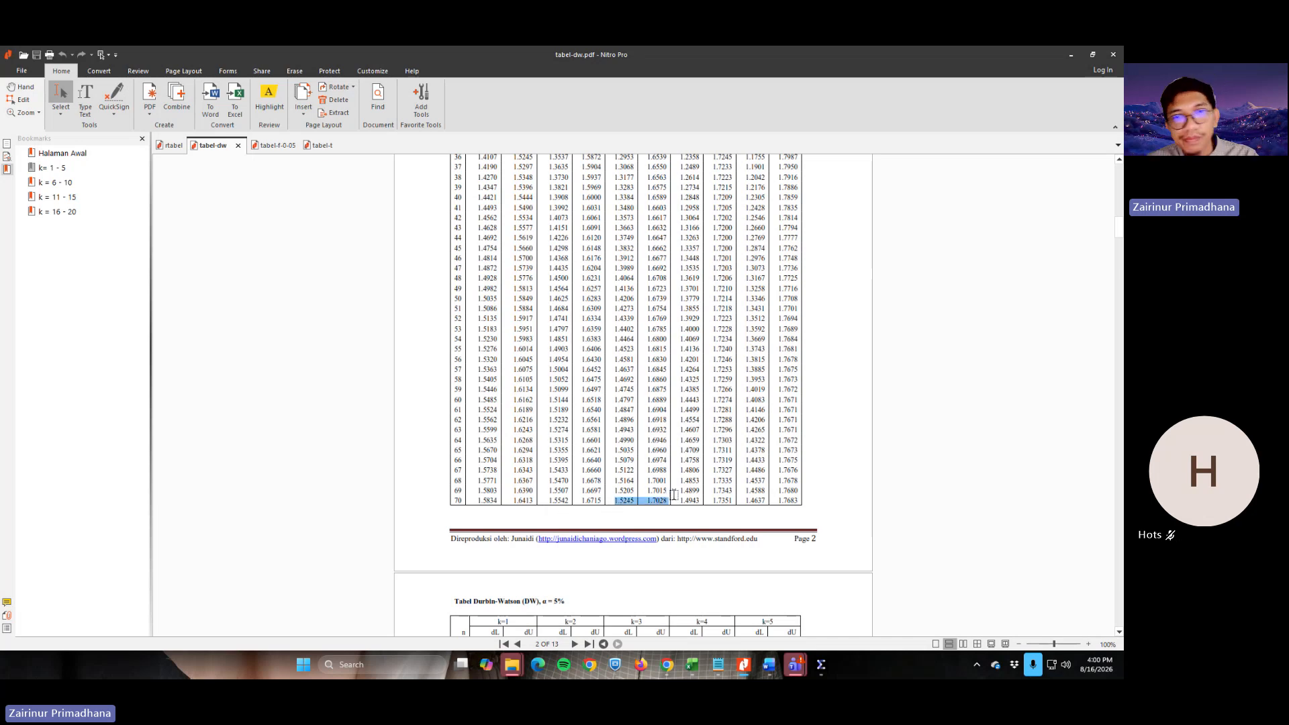
Switch to the Notepad notes and delete the comparison "1.5245 < 1.627 < 1.7028" from item 3
{"action": "key", "text": "alt+Tab"}
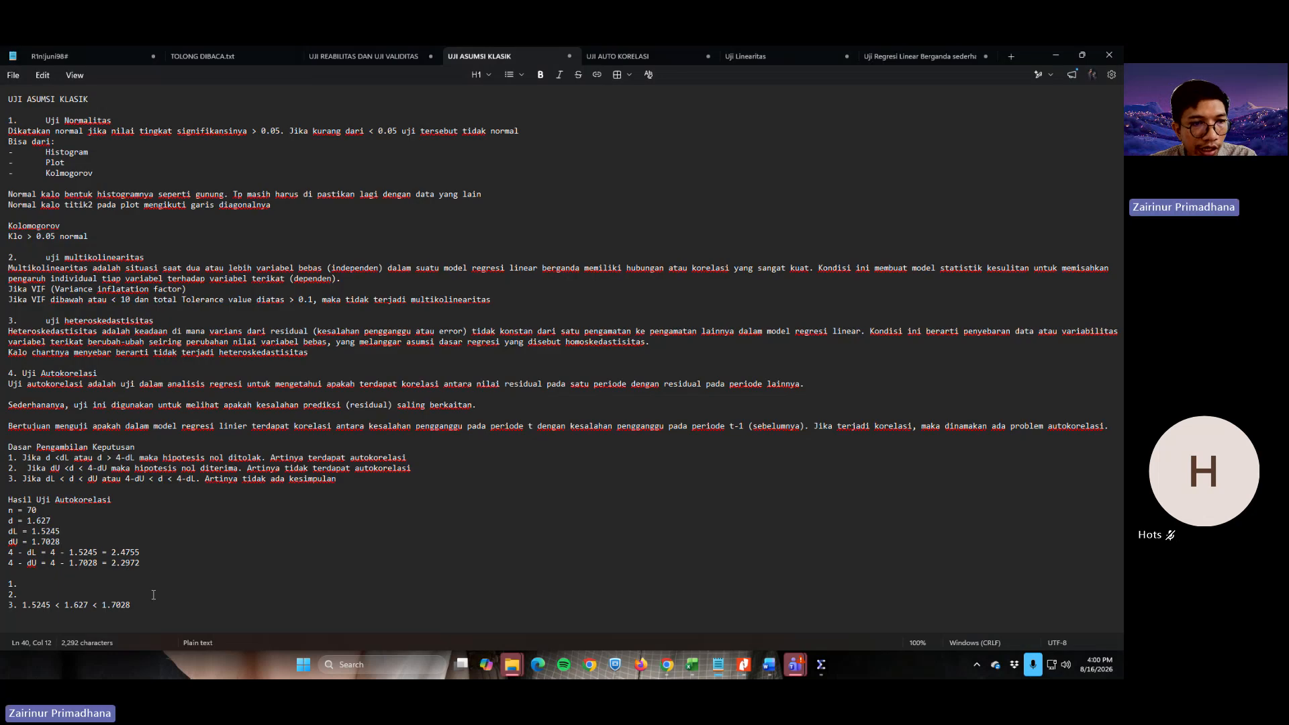
{"action": "left_click_drag", "start_coordinate": [134, 607], "coordinate": [23, 607]}
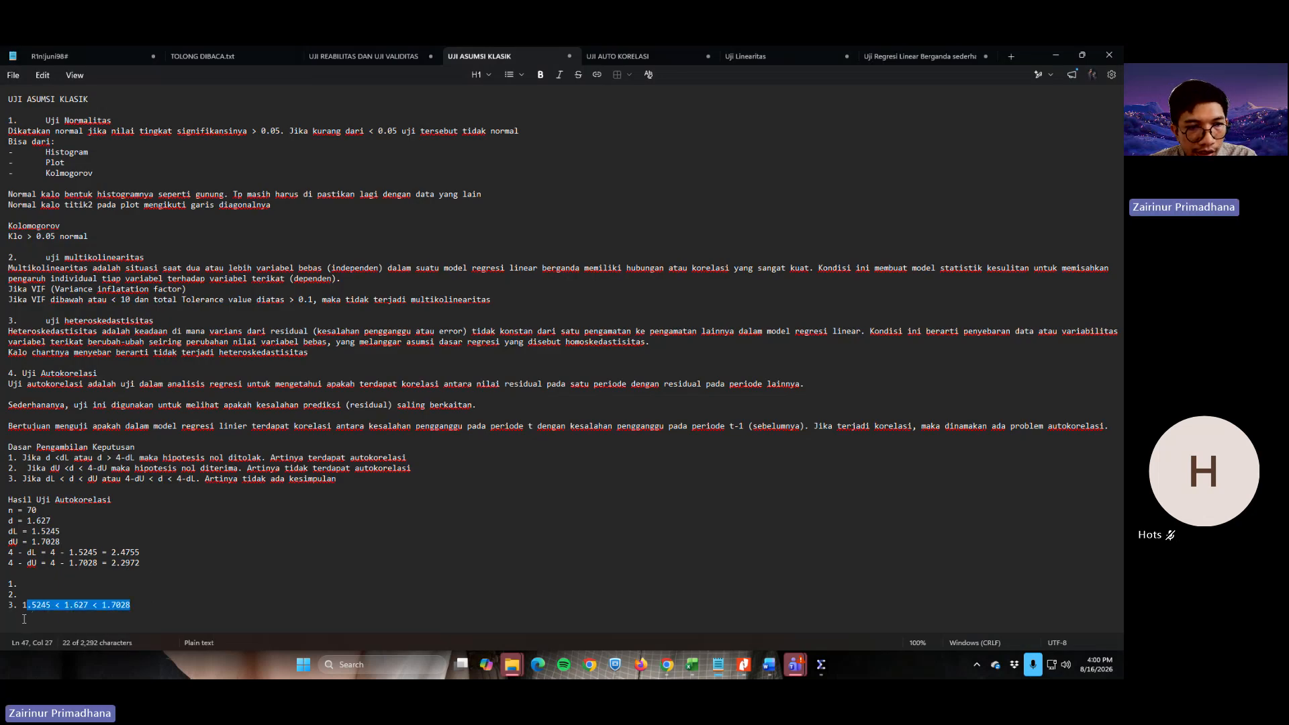
{"action": "key", "text": "BackSpace"}
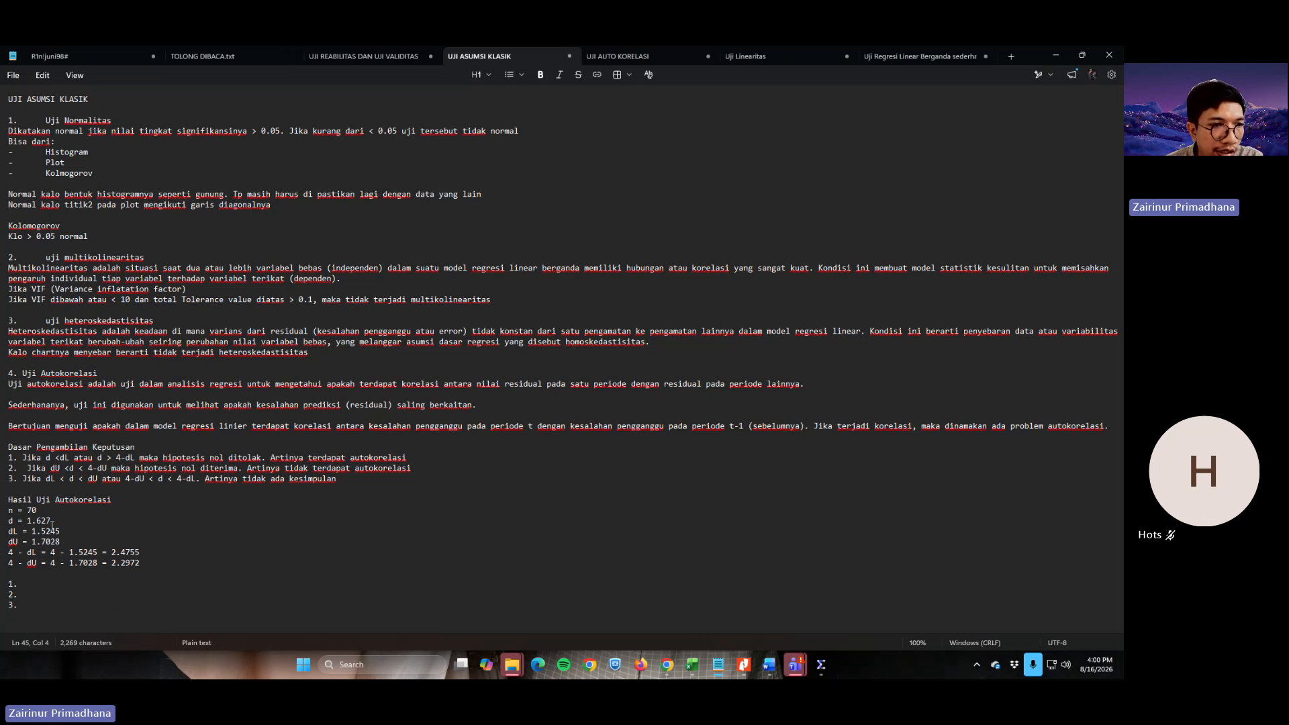
Copy the d value 1.627 into item 1 of the autocorrelation results and add a less-than sign after it
{"action": "left_click_drag", "start_coordinate": [51, 521], "coordinate": [28, 523]}
{"action": "key", "text": "ctrl+c"}
{"action": "left_click", "coordinate": [36, 582]}
{"action": "key", "text": "ctrl+v"}
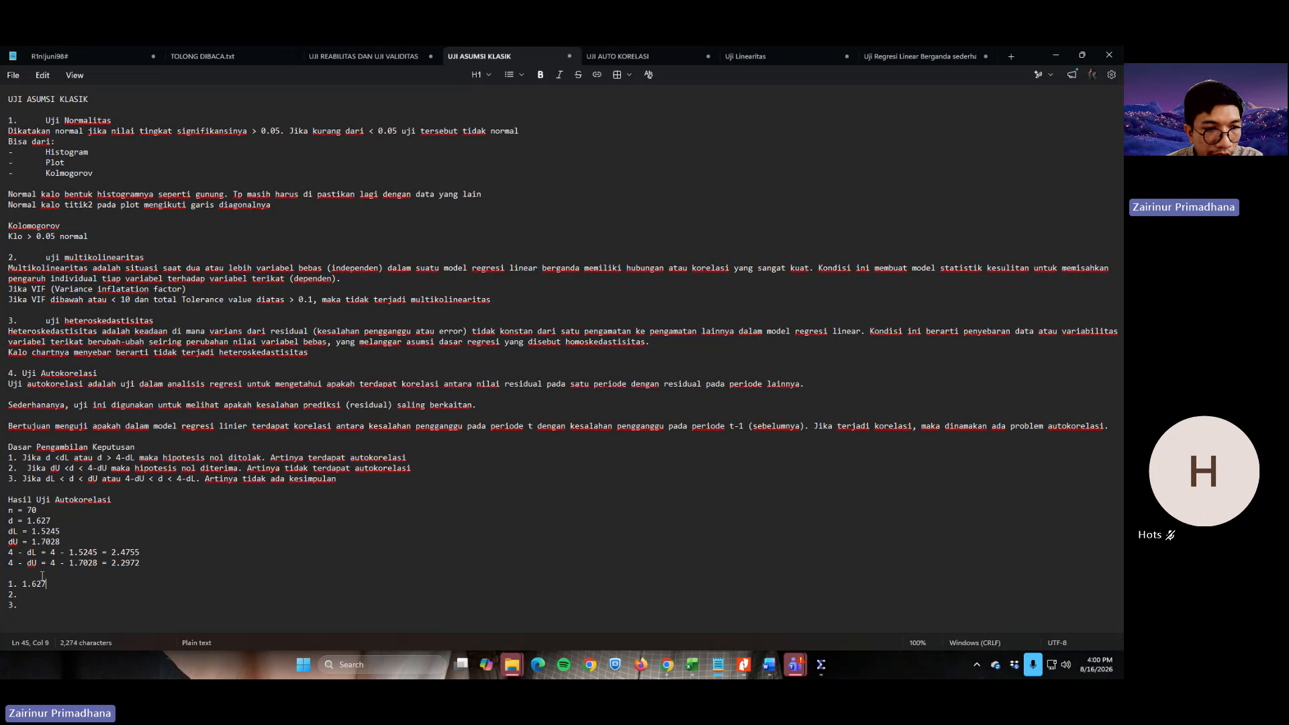
{"action": "type", "text": "<"}
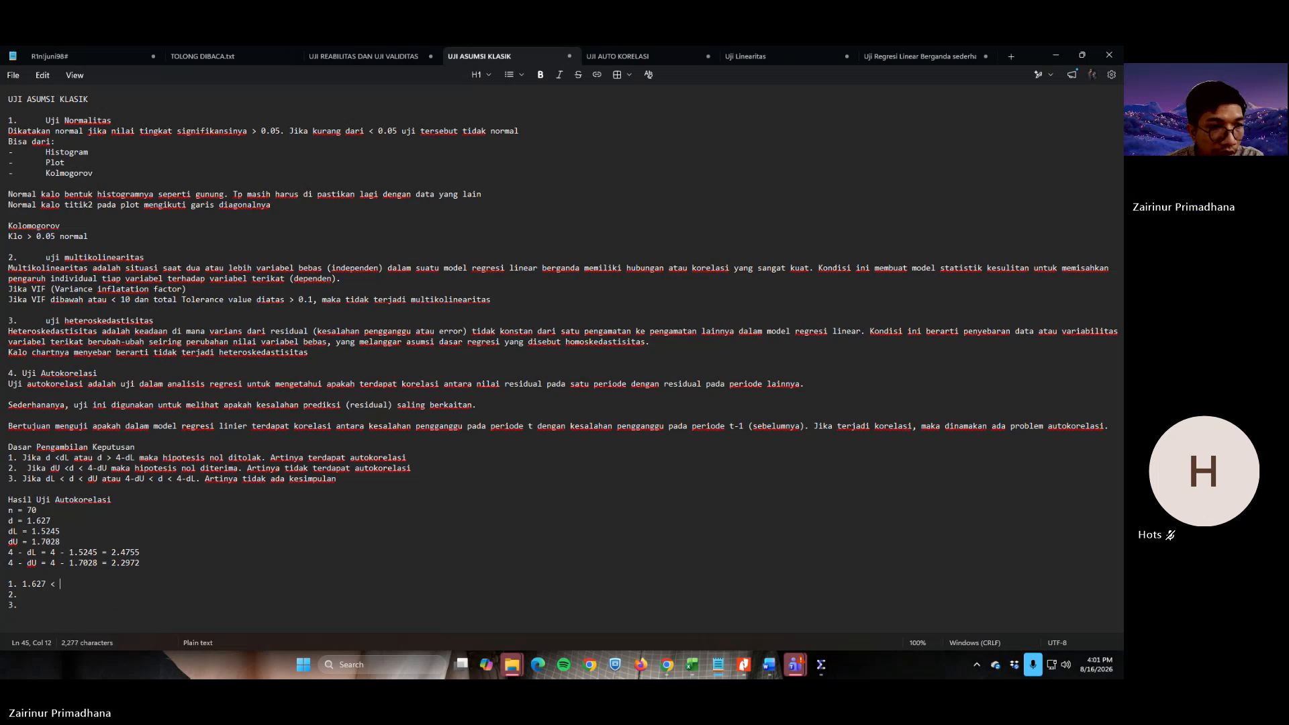
Complete the item 1 comparison as 1.627 < 1.5245 using the dL value, and delete the whole comparison
{"action": "left_click_drag", "start_coordinate": [61, 531], "coordinate": [32, 531]}
{"action": "key", "text": "ctrl+c"}
{"action": "left_click", "coordinate": [58, 583]}
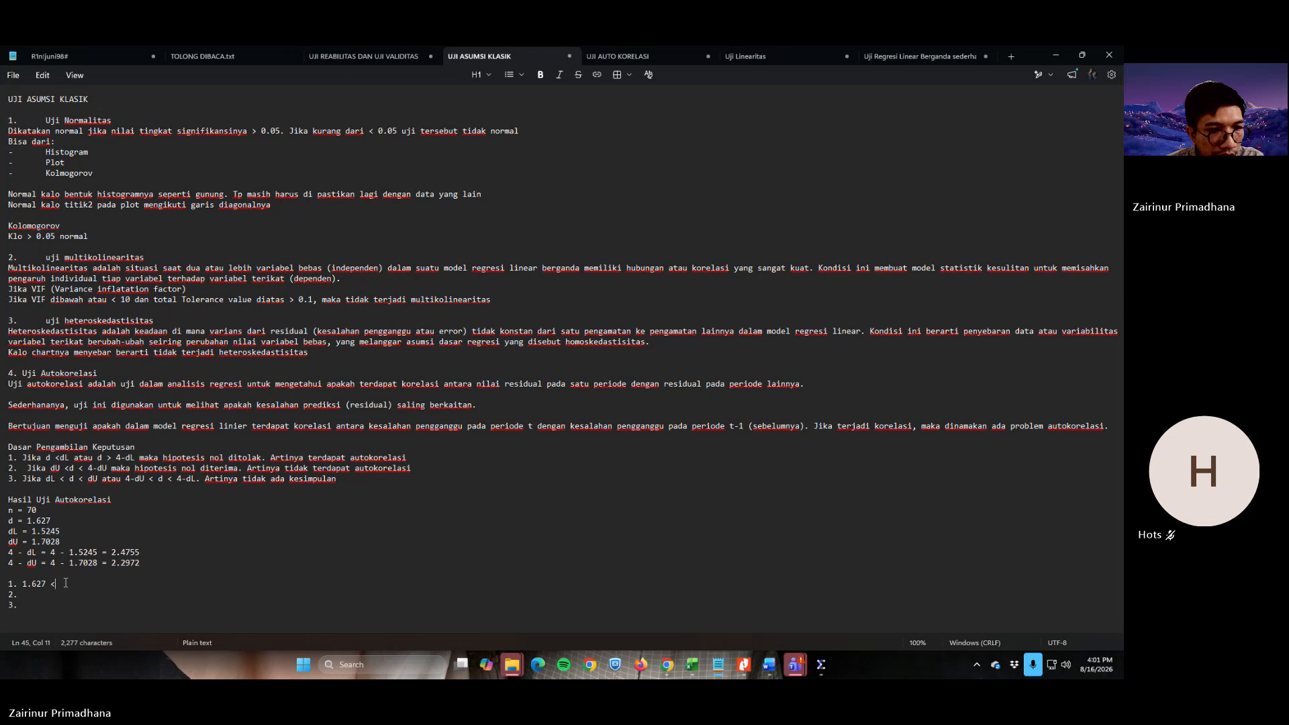
{"action": "key", "text": "ctrl+v"}
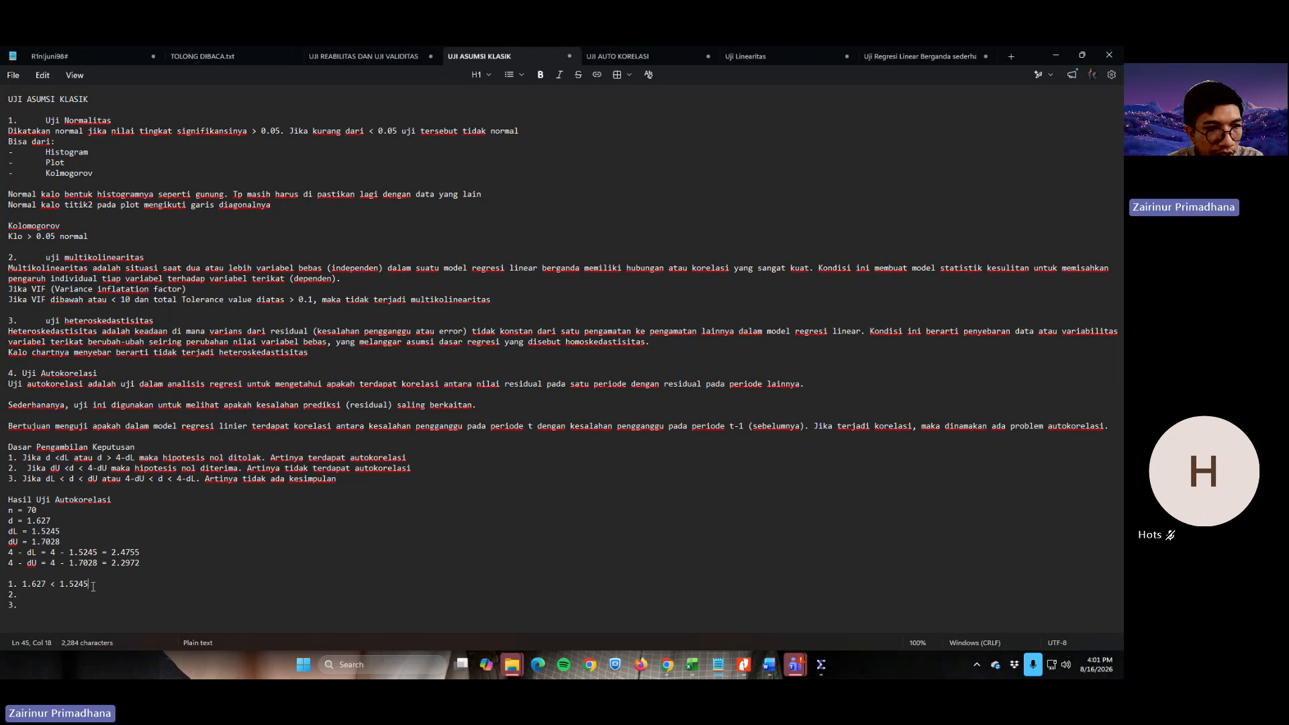
{"action": "left_click_drag", "start_coordinate": [92, 587], "coordinate": [24, 585]}
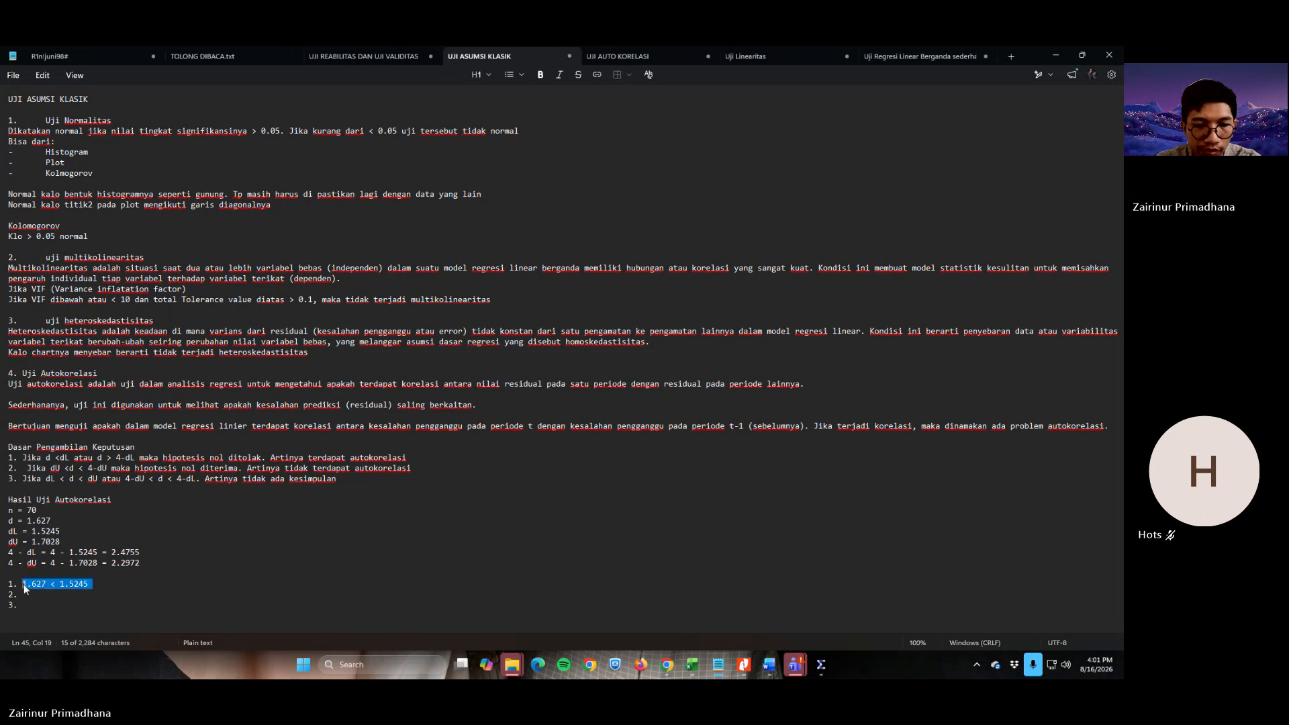
{"action": "key", "text": "BackSpace"}
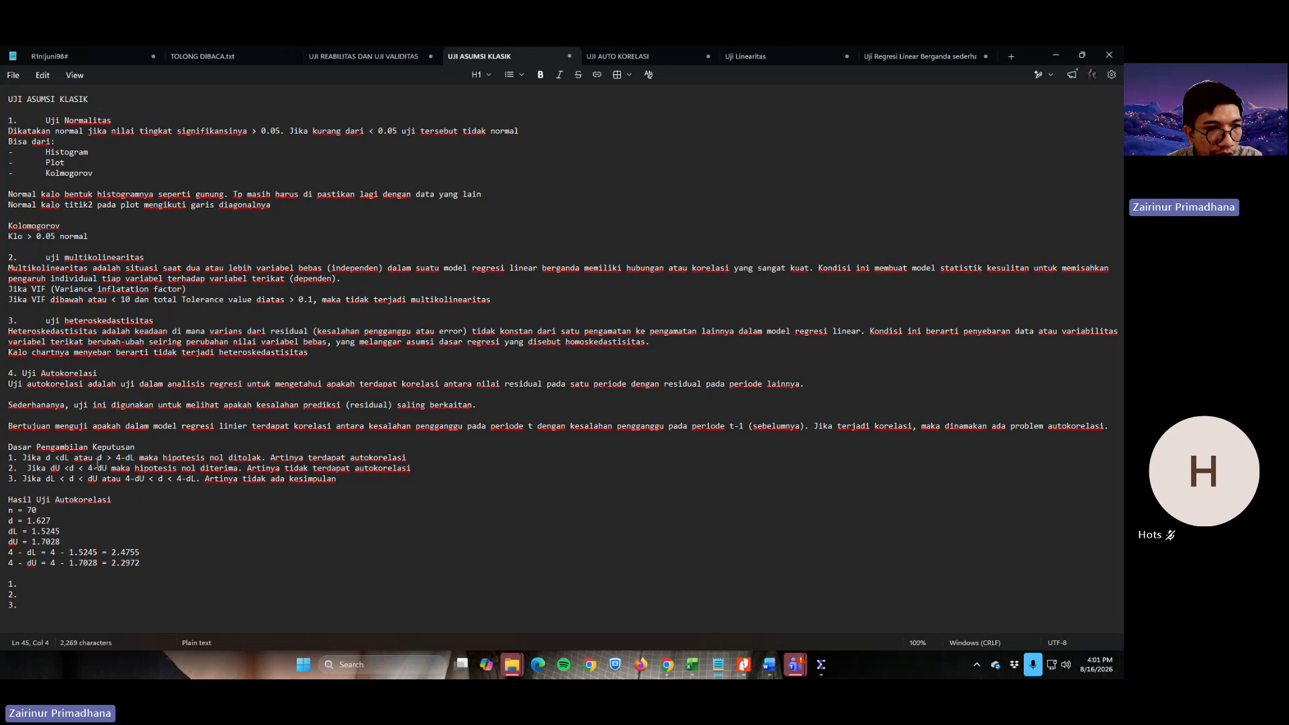
Write the comparison 1.627 > 2.4755 in item 1 from the d and 4 - dL values, and delete it
{"action": "left_click_drag", "start_coordinate": [51, 521], "coordinate": [28, 519]}
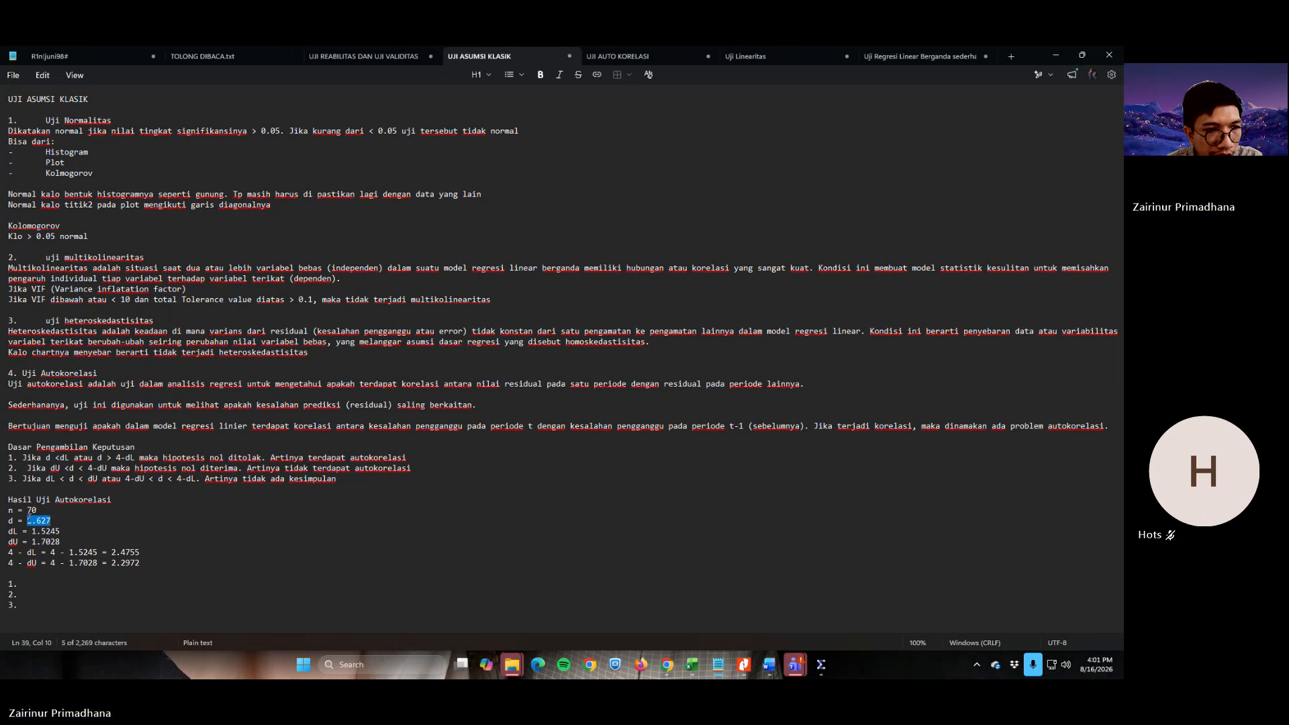
{"action": "key", "text": "ctrl+c"}
{"action": "left_click", "coordinate": [67, 585]}
{"action": "key", "text": "ctrl+v"}
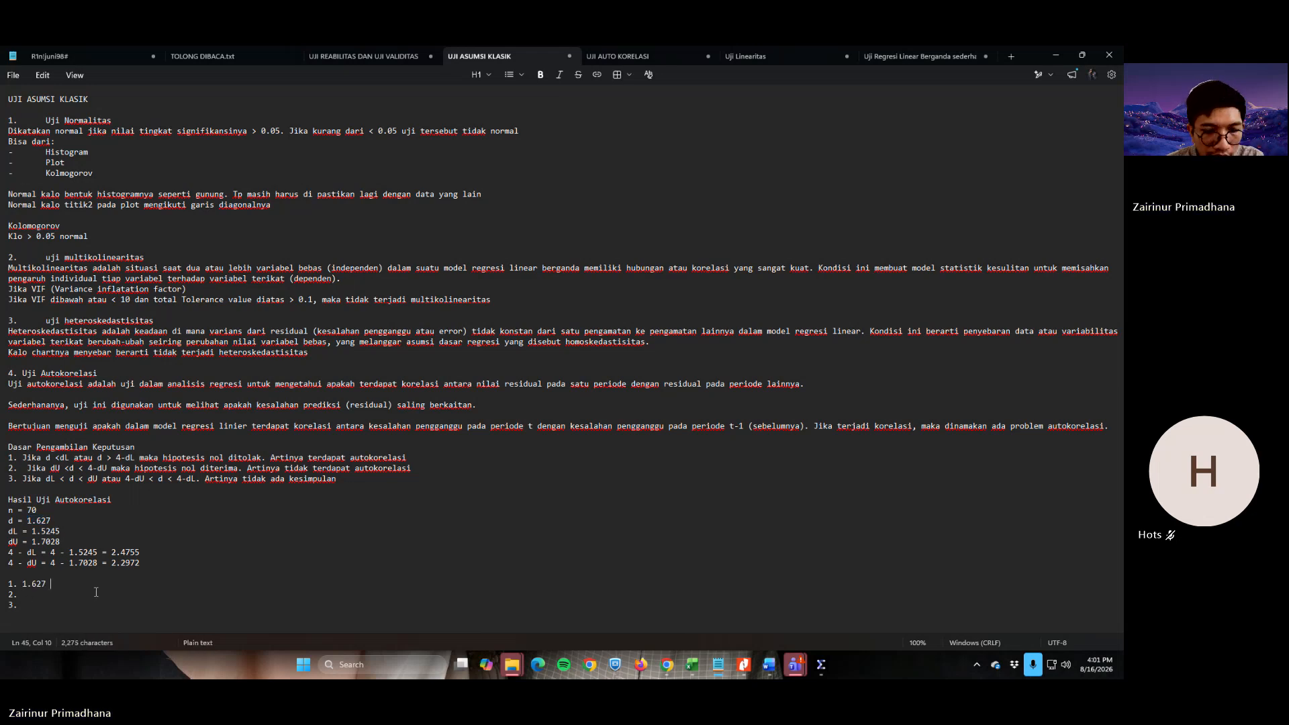
{"action": "type", "text": ">"}
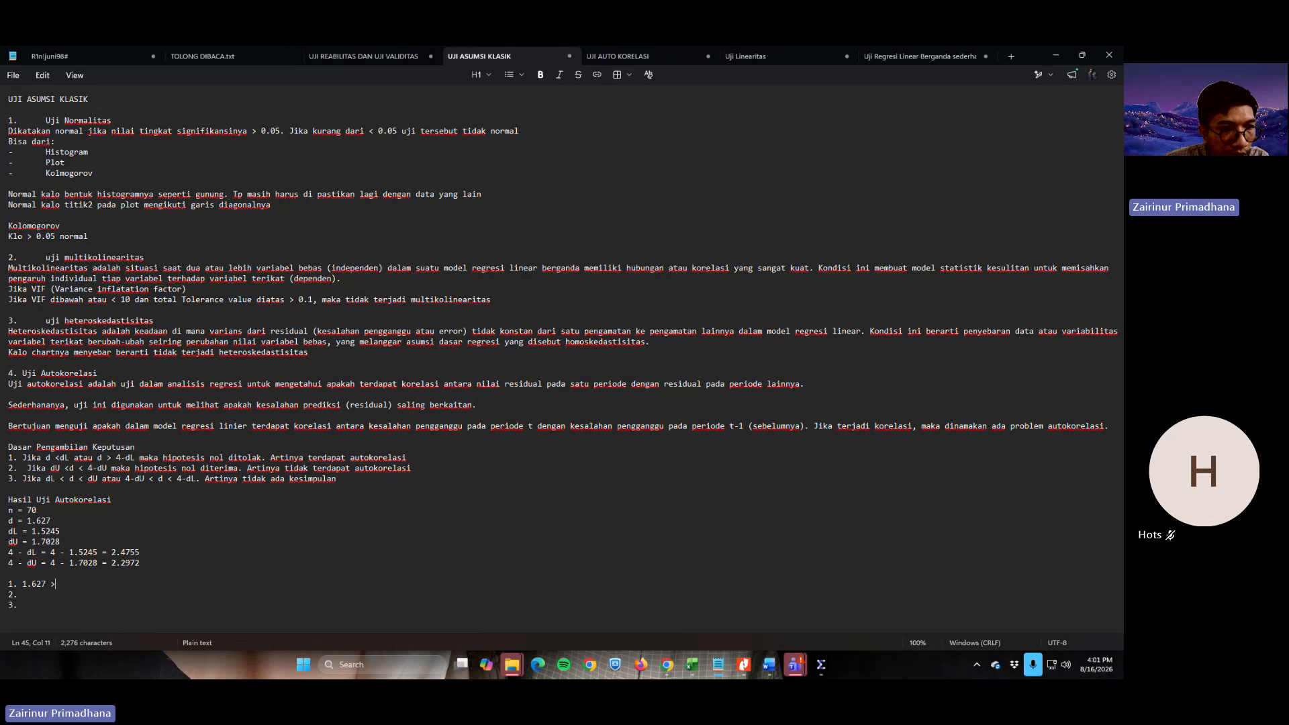
{"action": "left_click_drag", "start_coordinate": [139, 552], "coordinate": [108, 552]}
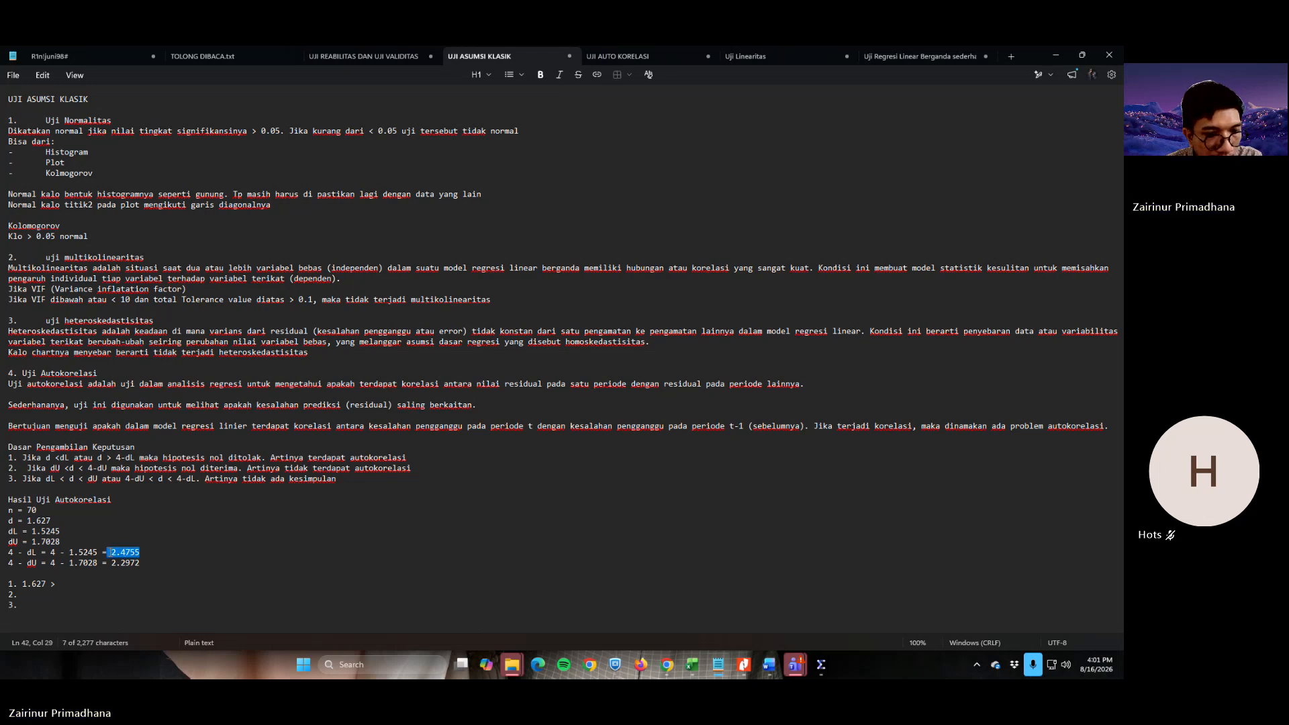
{"action": "key", "text": "ctrl+c"}
{"action": "left_click", "coordinate": [98, 585]}
{"action": "key", "text": "ctrl+v"}
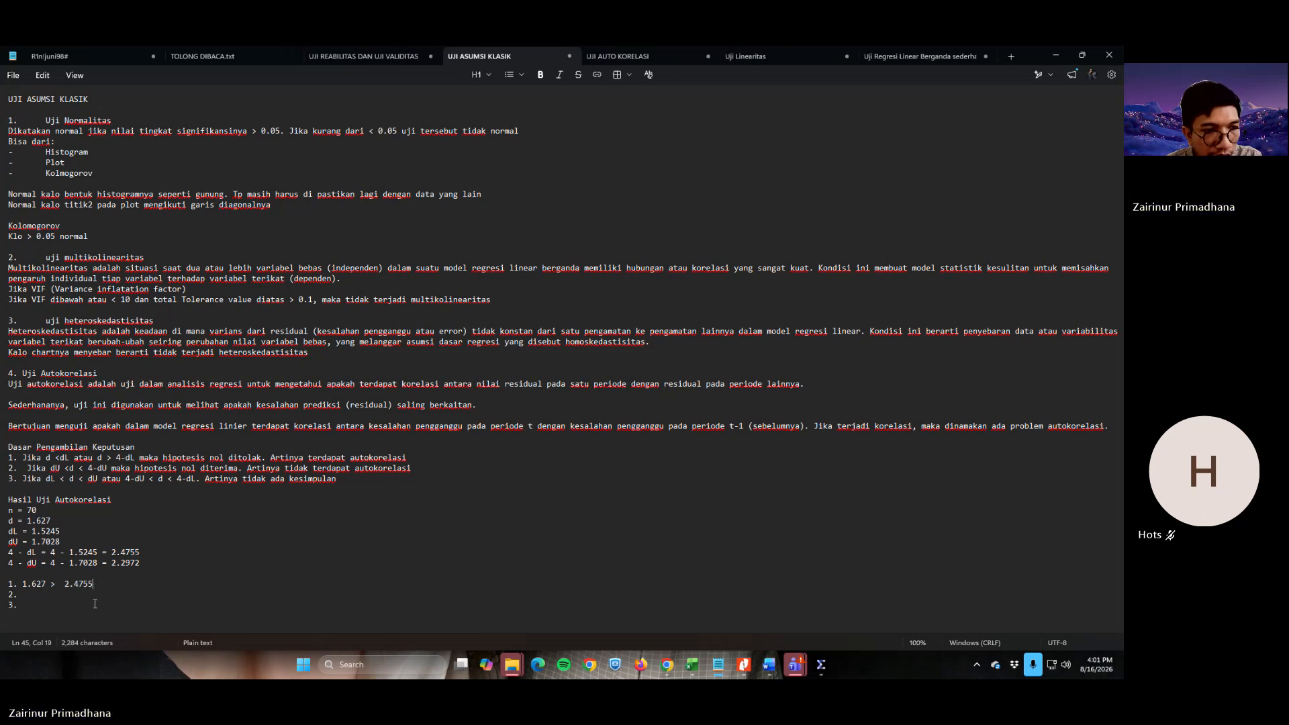
{"action": "left_click_drag", "start_coordinate": [101, 584], "coordinate": [23, 585]}
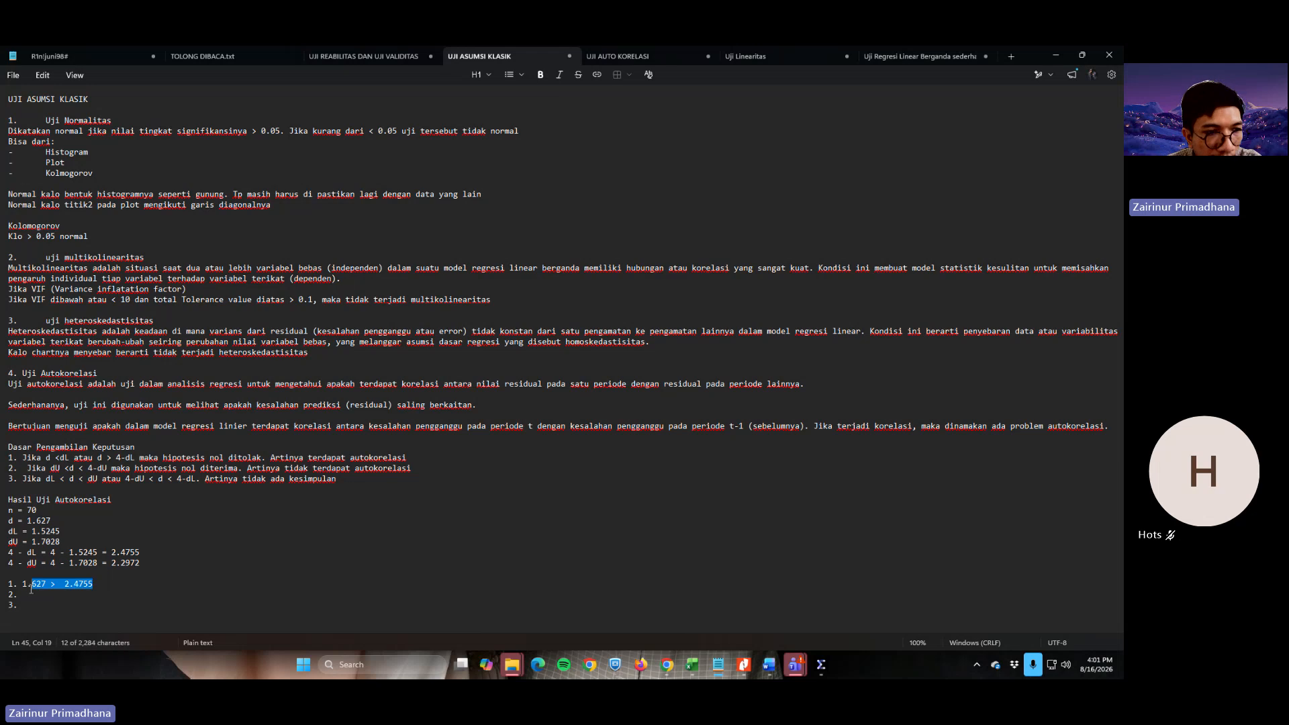
{"action": "key", "text": "BackSpace"}
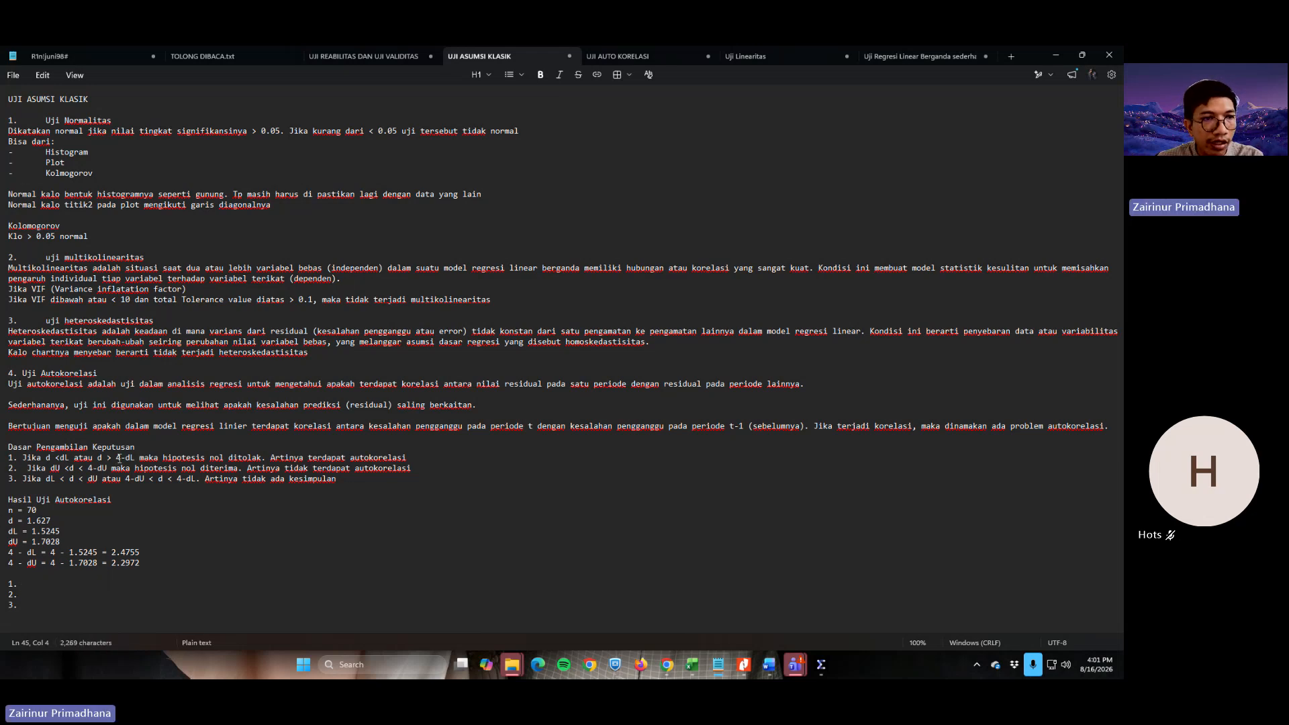
Write the comparison 1.7028 < 1.627 < 2.2972 in item 2 from the dU, d and 4 - dU values
{"action": "double_click", "coordinate": [46, 541]}
{"action": "left_click", "coordinate": [42, 595]}
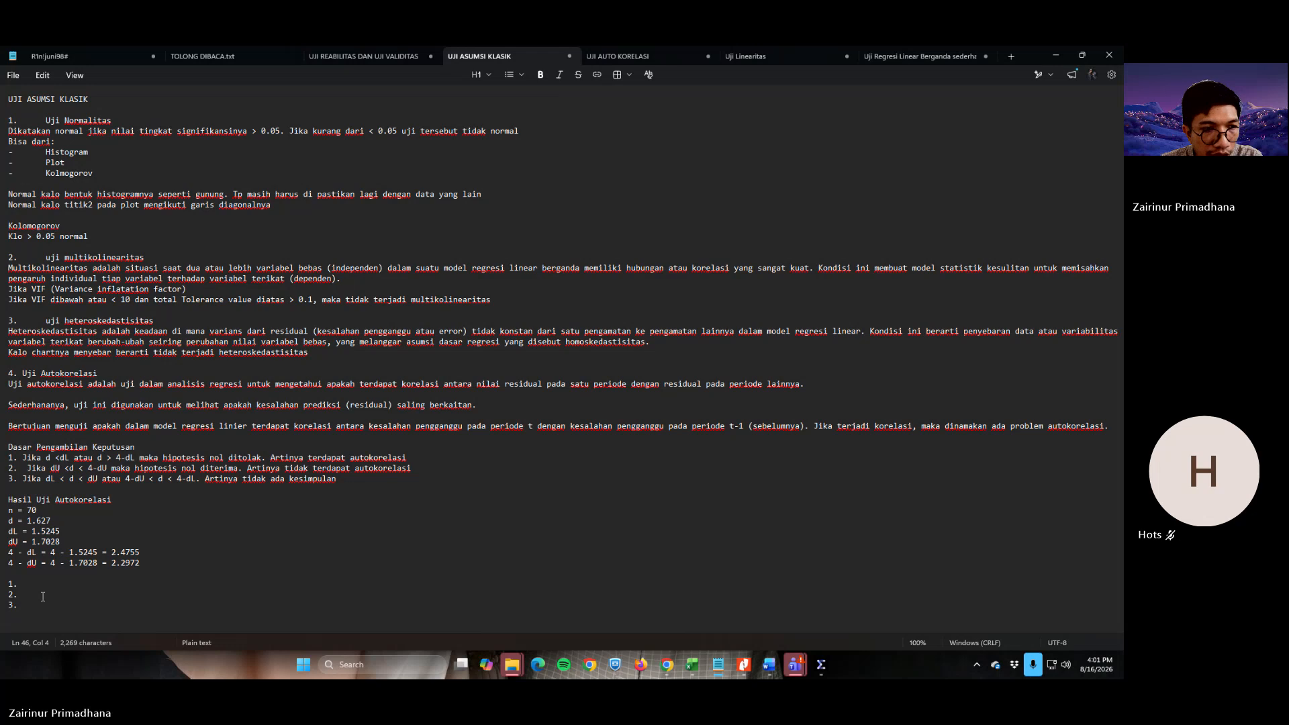
{"action": "key", "text": "ctrl+v"}
{"action": "type", "text": "<"}
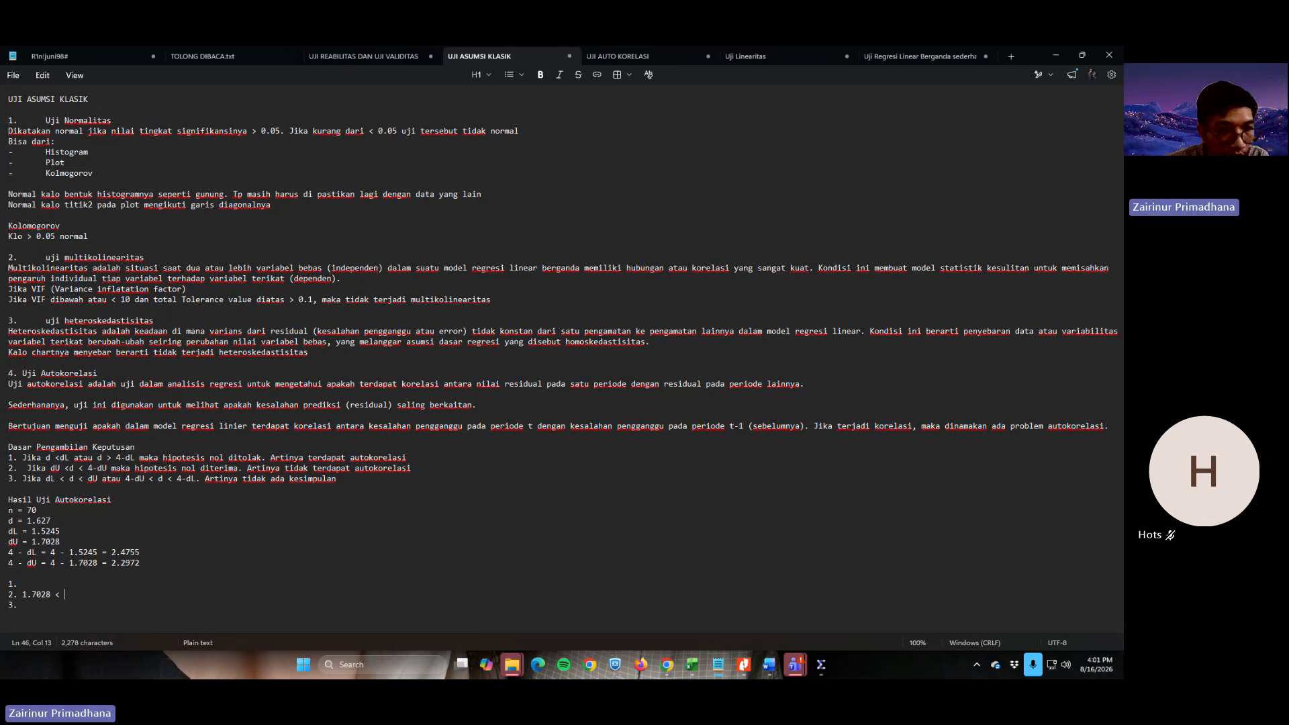
{"action": "double_click", "coordinate": [53, 522]}
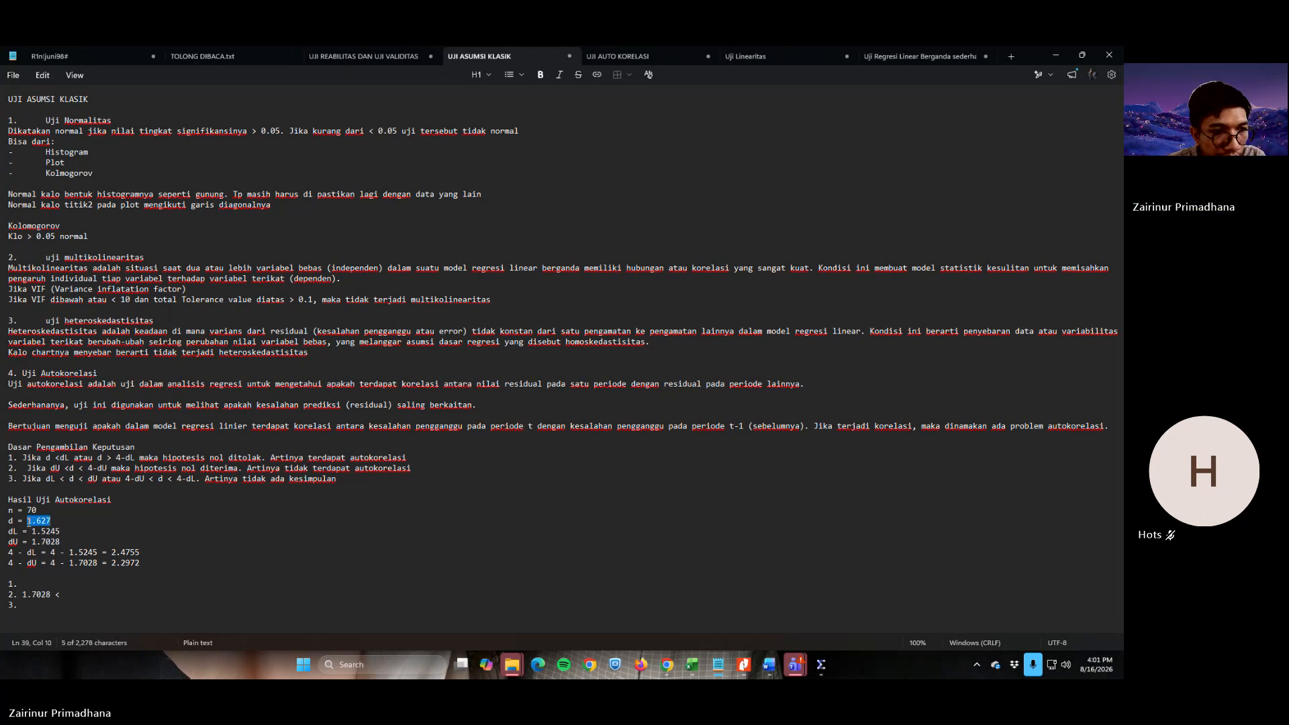
{"action": "left_click", "coordinate": [69, 597]}
{"action": "key", "text": "ctrl+v"}
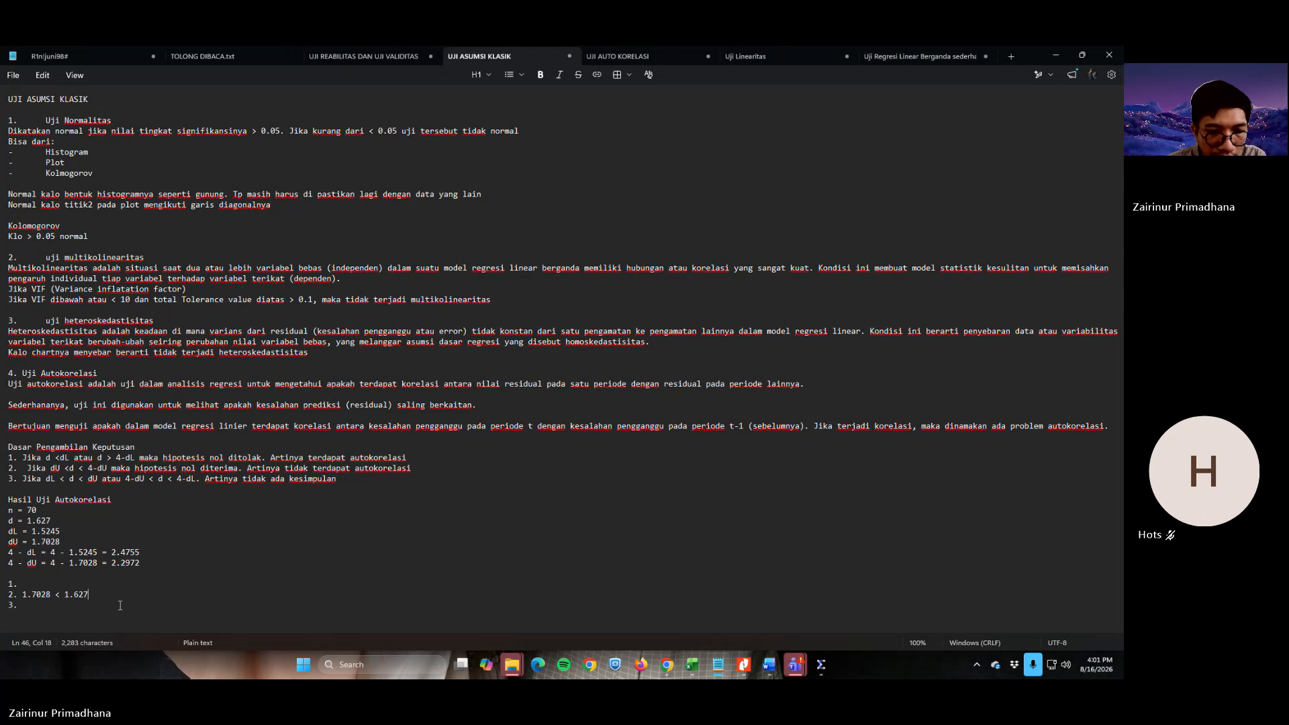
{"action": "type", "text": "<"}
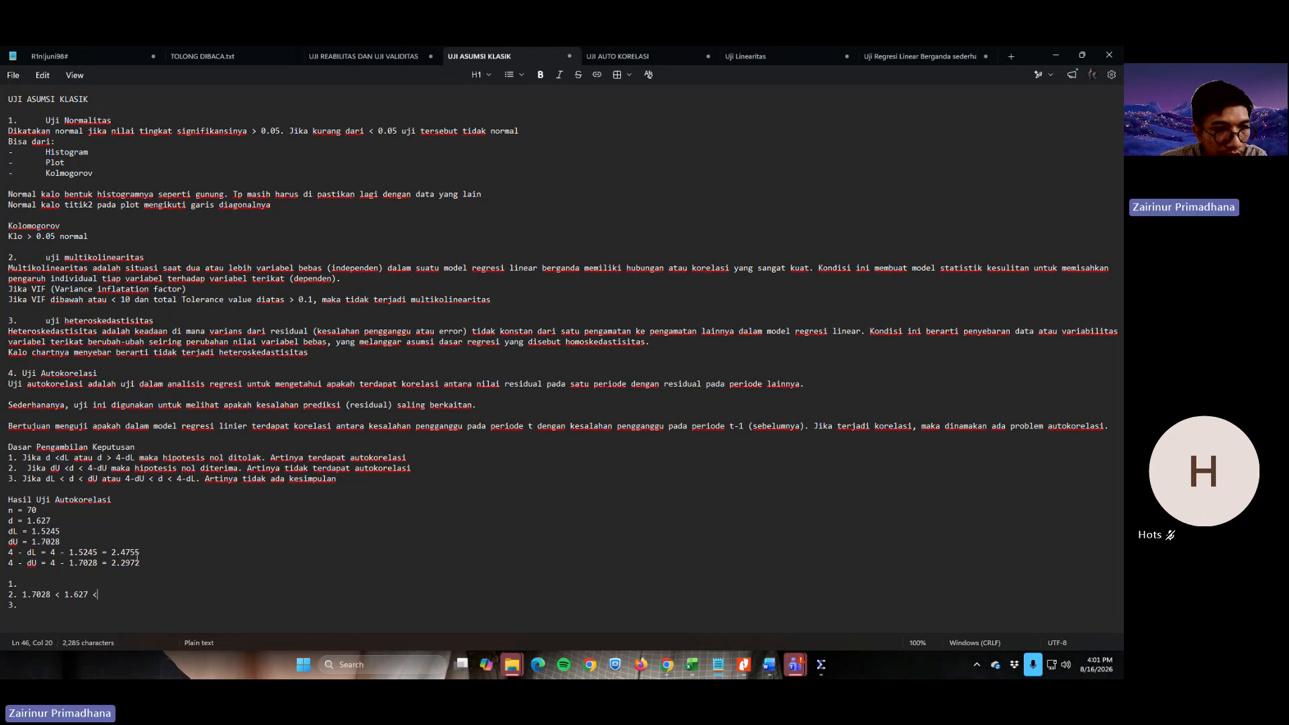
{"action": "double_click", "coordinate": [131, 563]}
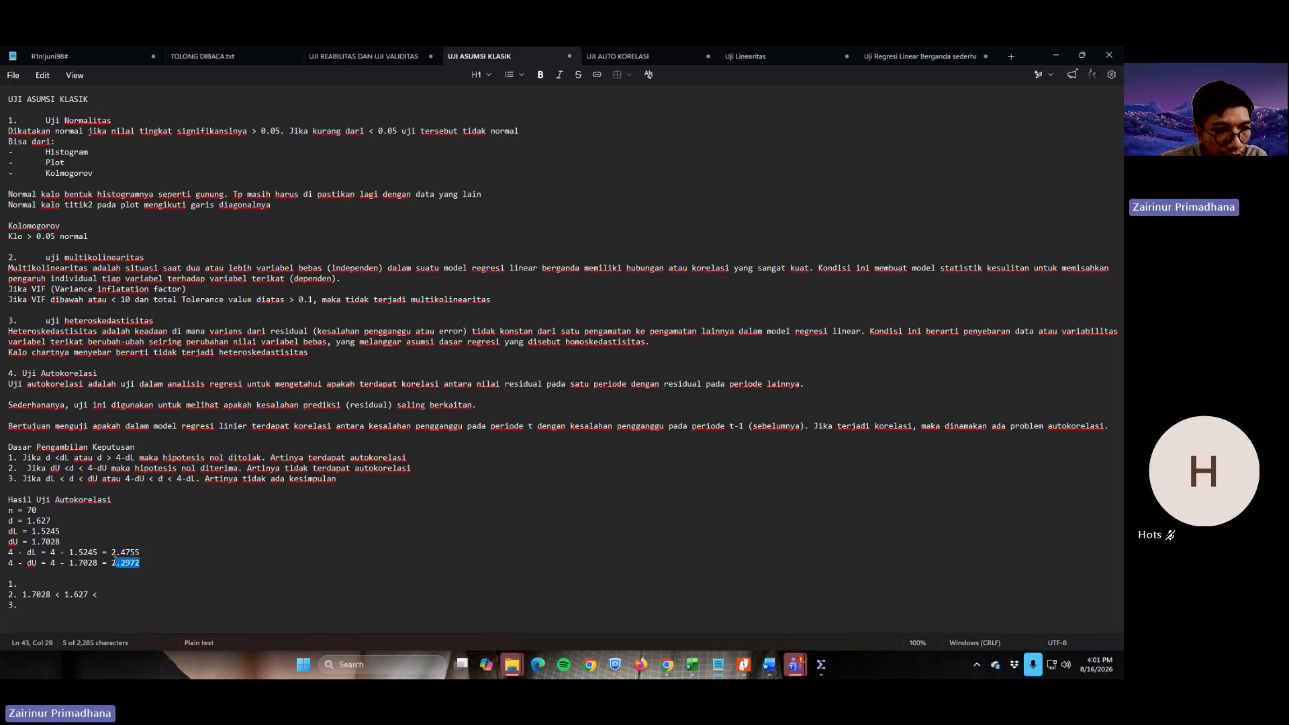
{"action": "left_click", "coordinate": [107, 595]}
{"action": "key", "text": "ctrl+v"}
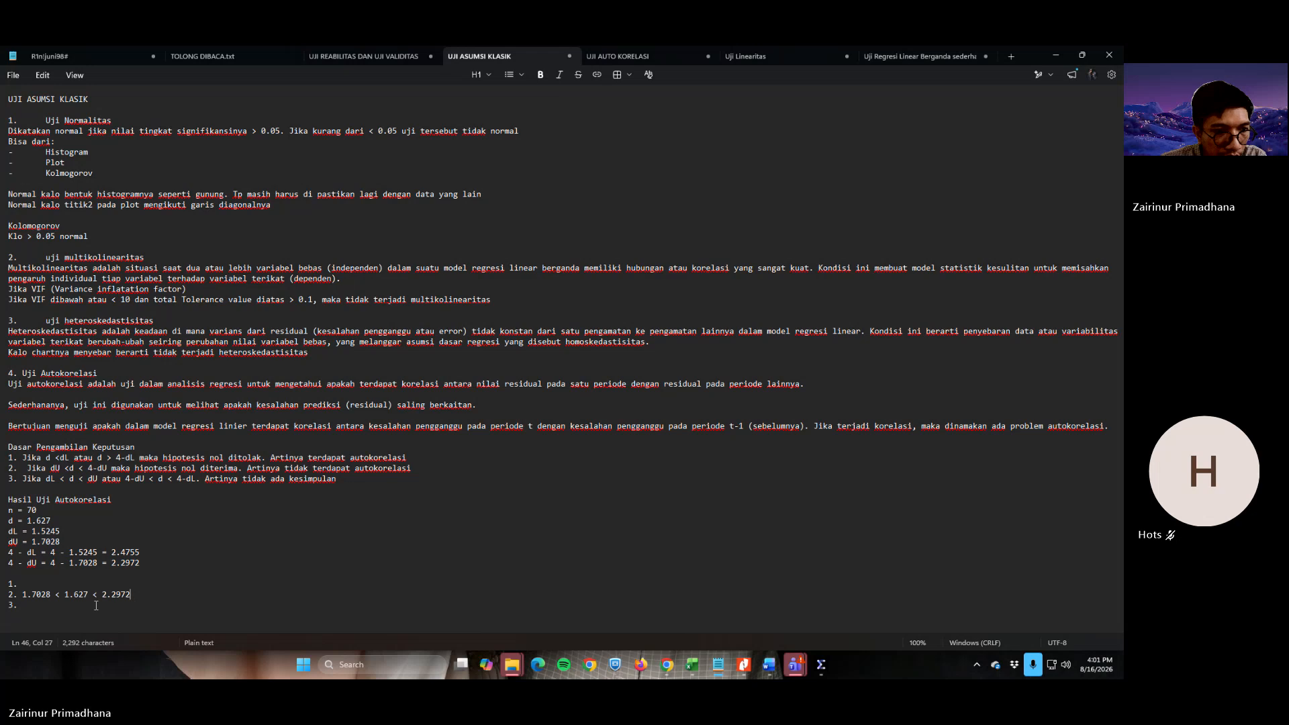
Delete the comparison from item 2 of the autocorrelation results, keeping its number
{"action": "left_click", "coordinate": [39, 595]}
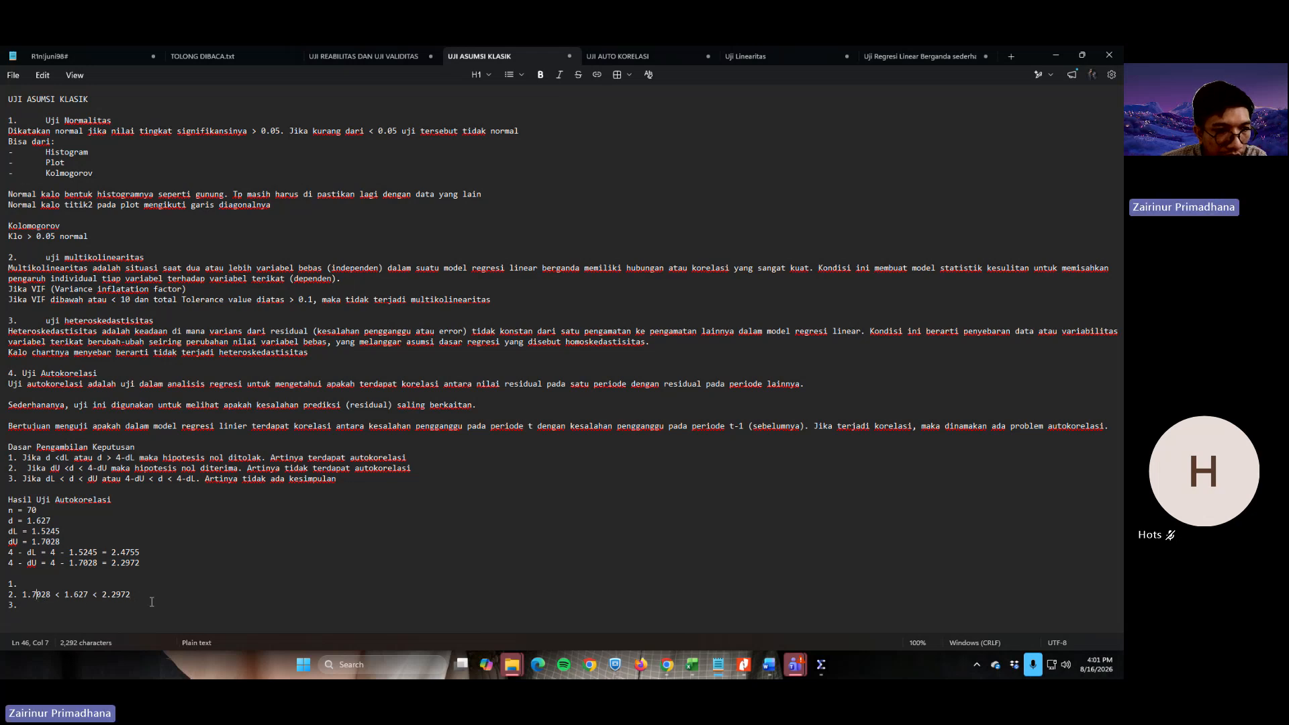
{"action": "mouse_move", "coordinate": [152, 602]}
{"action": "left_mouse_down"}
{"action": "mouse_move", "coordinate": [24, 597]}
{"action": "mouse_move", "coordinate": [131, 596]}
{"action": "left_mouse_up"}
{"action": "key", "text": "BackSpace"}
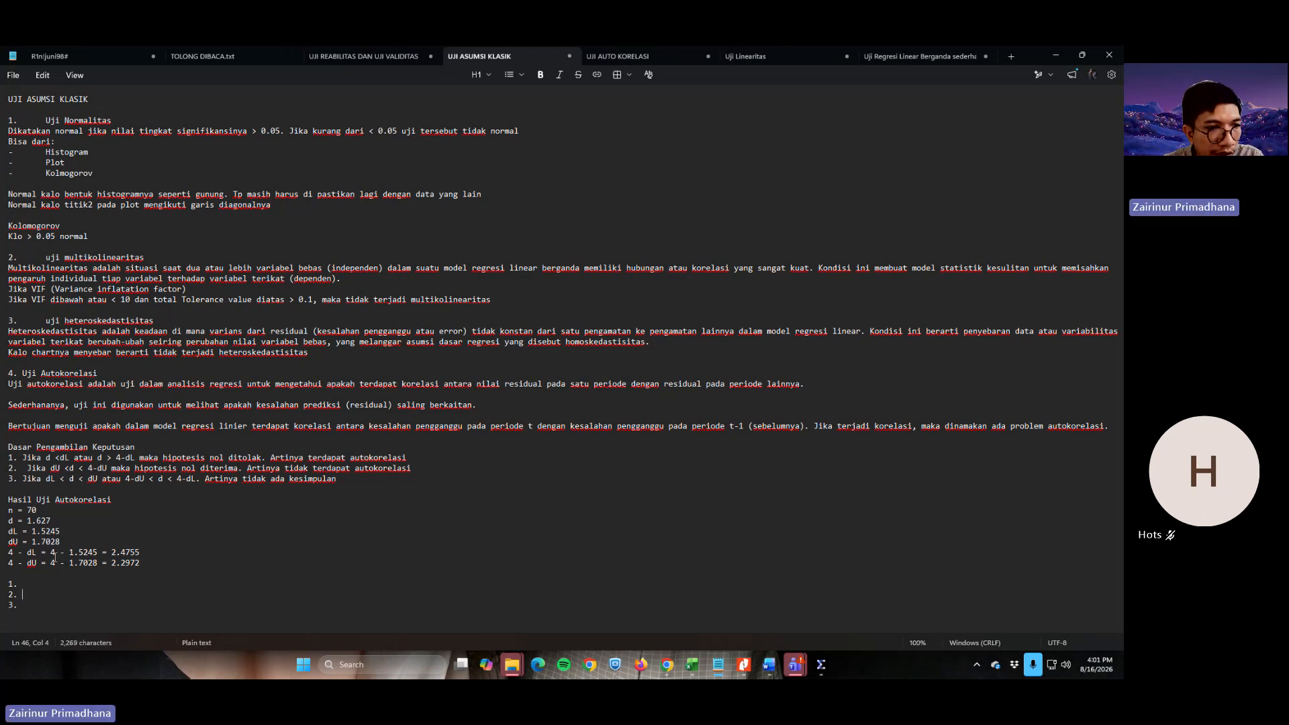
Write the comparison 1.5245 < 1.627 < 1.7028 in item 3 from the dL, d and dU values
{"action": "left_click_drag", "start_coordinate": [62, 531], "coordinate": [33, 536]}
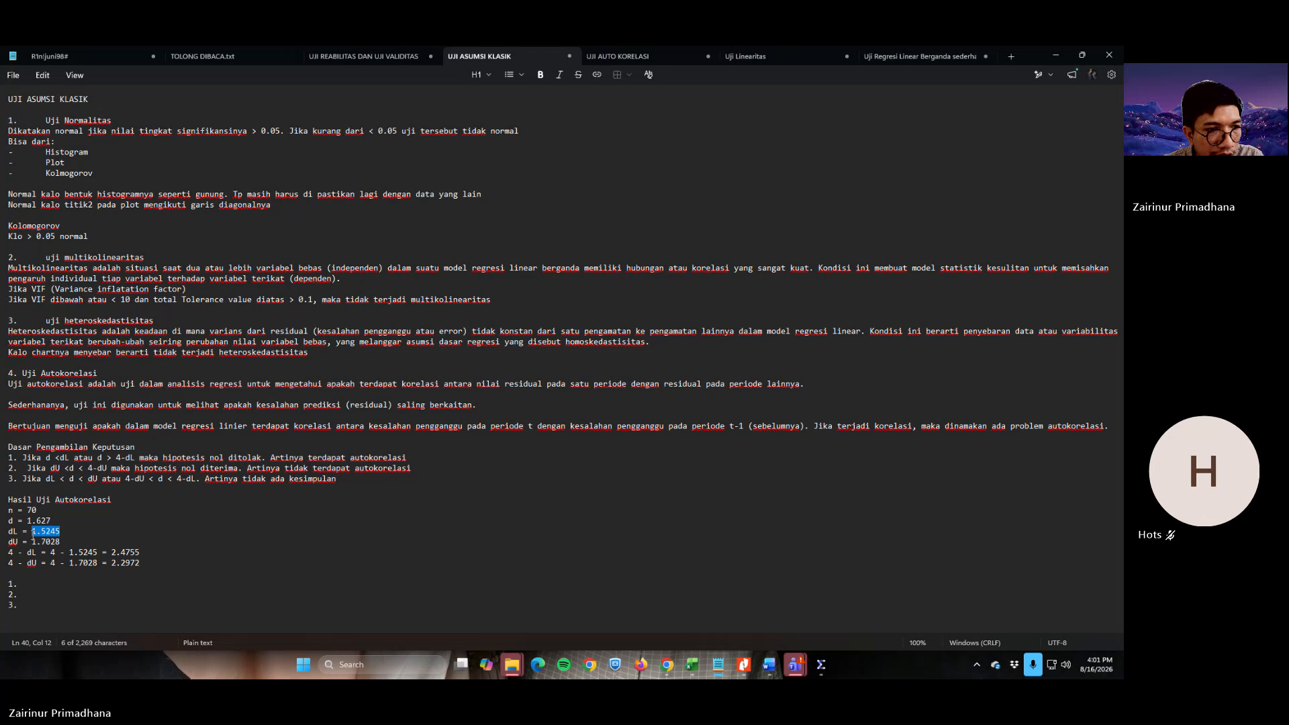
{"action": "key", "text": "ctrl+c"}
{"action": "left_click", "coordinate": [37, 607]}
{"action": "key", "text": "ctrl+v"}
{"action": "type", "text": "<"}
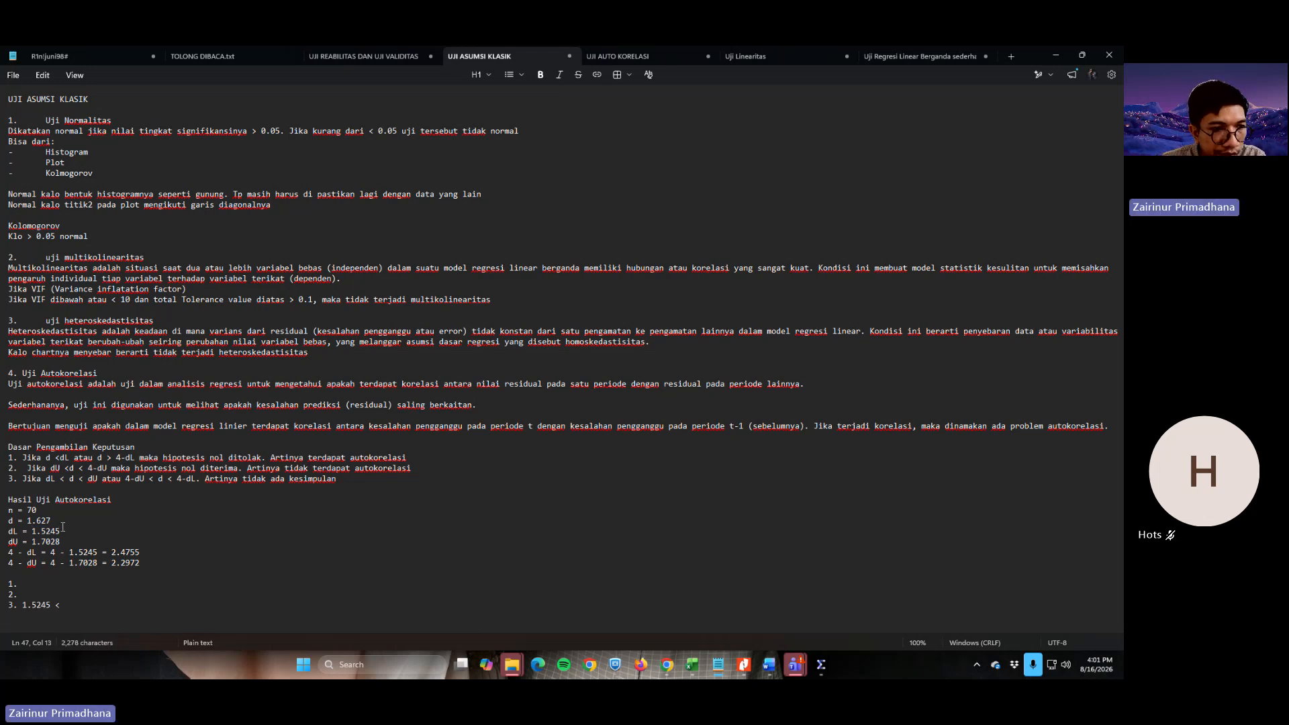
{"action": "left_click_drag", "start_coordinate": [51, 522], "coordinate": [29, 522]}
{"action": "left_click", "coordinate": [71, 610]}
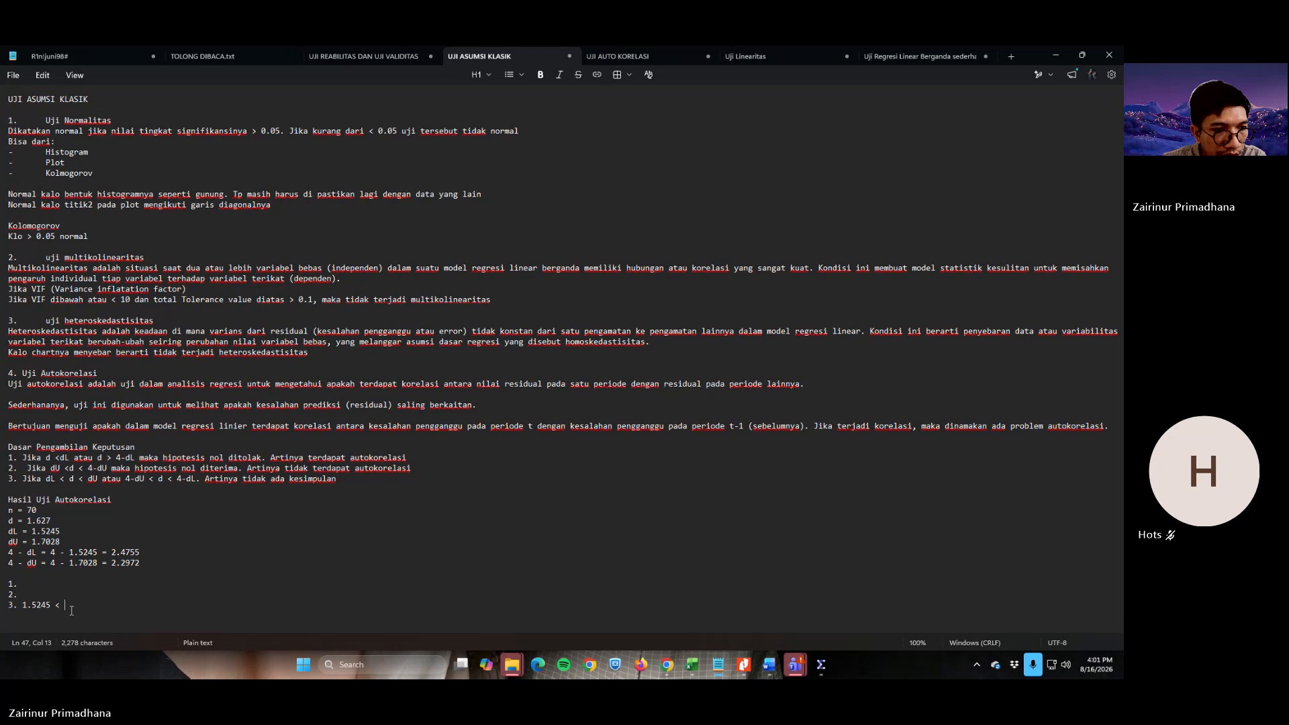
{"action": "key", "text": "ctrl+v"}
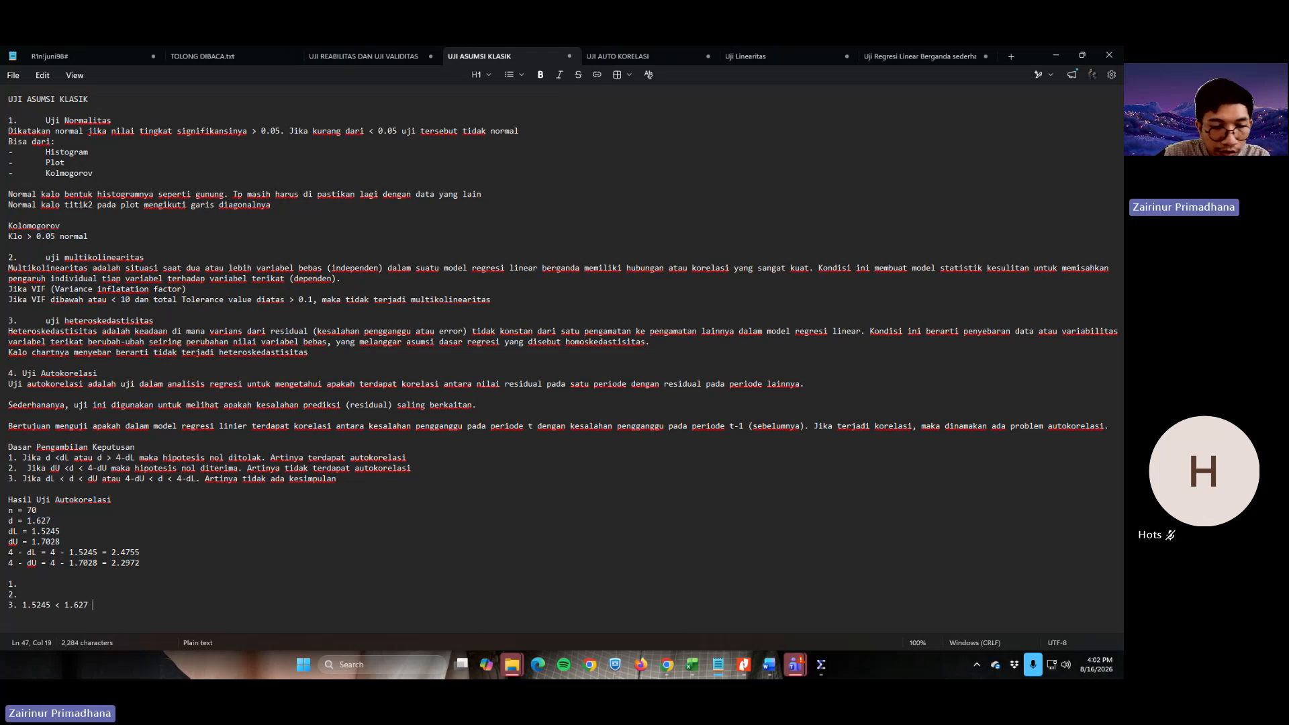
{"action": "type", "text": "<"}
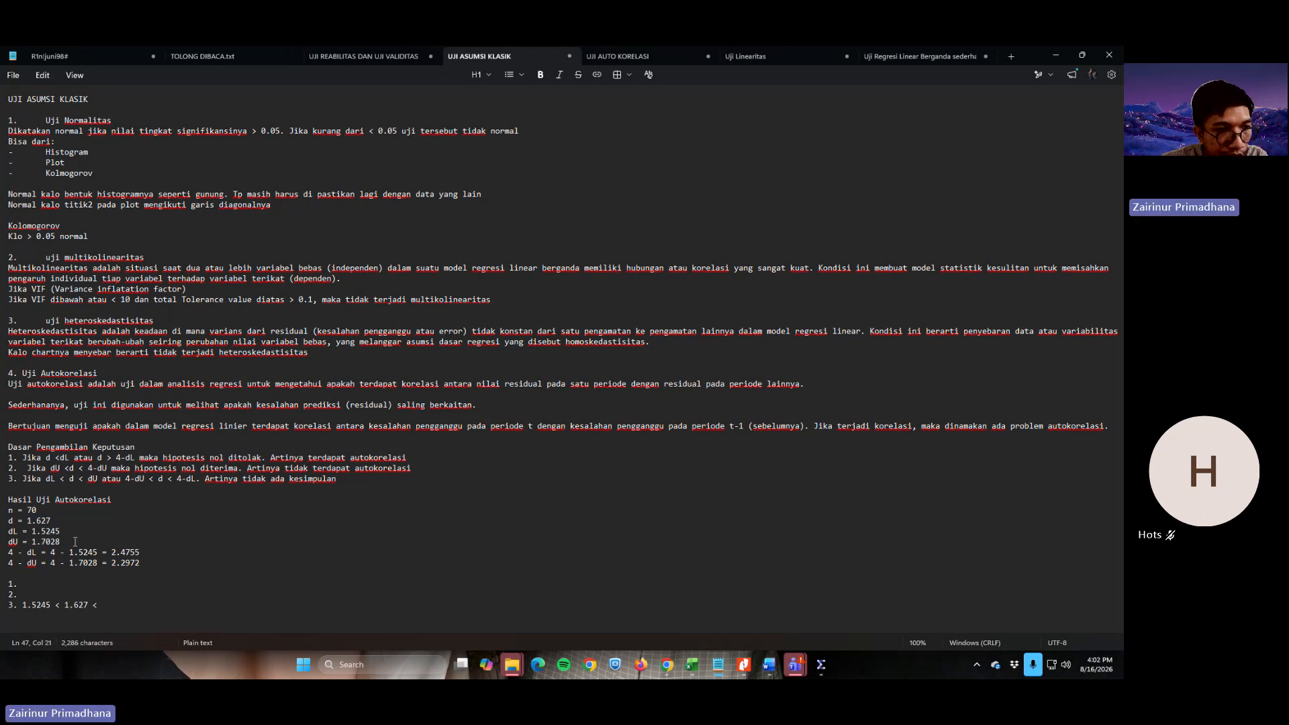
{"action": "left_click_drag", "start_coordinate": [60, 542], "coordinate": [34, 550]}
{"action": "left_click", "coordinate": [121, 604]}
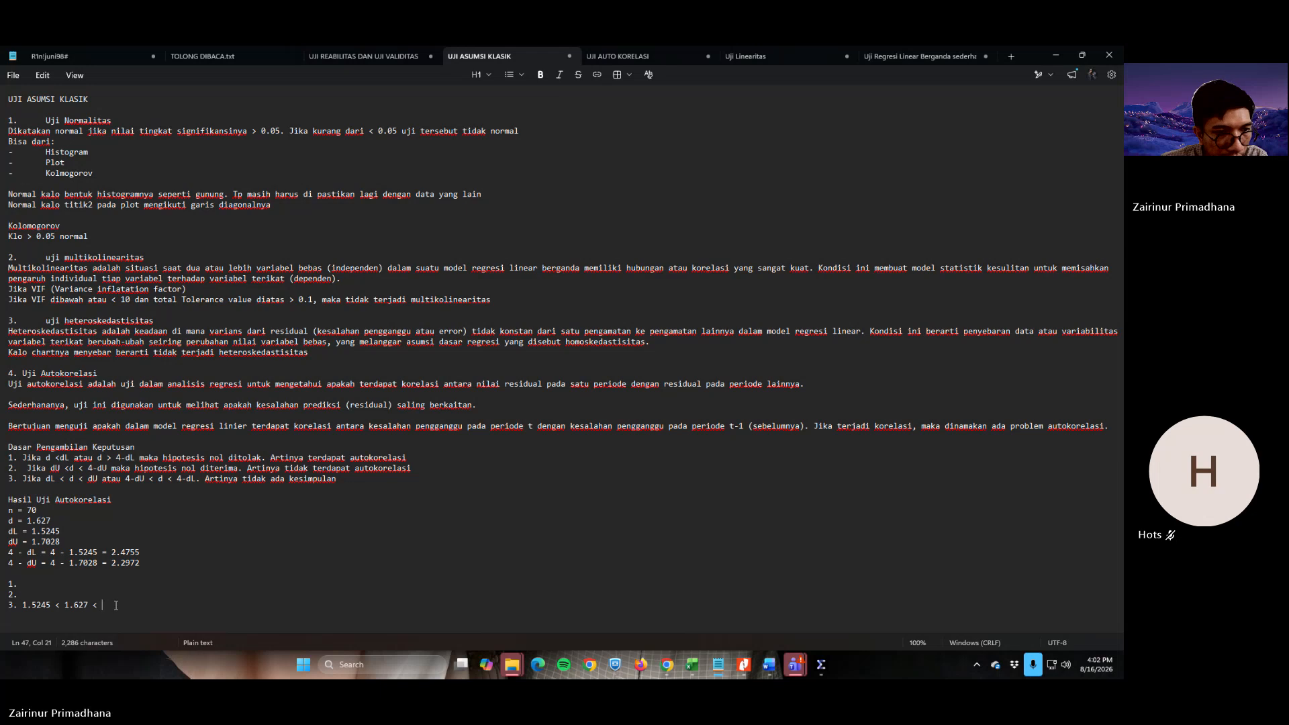
{"action": "type", "text": "1.7028"}
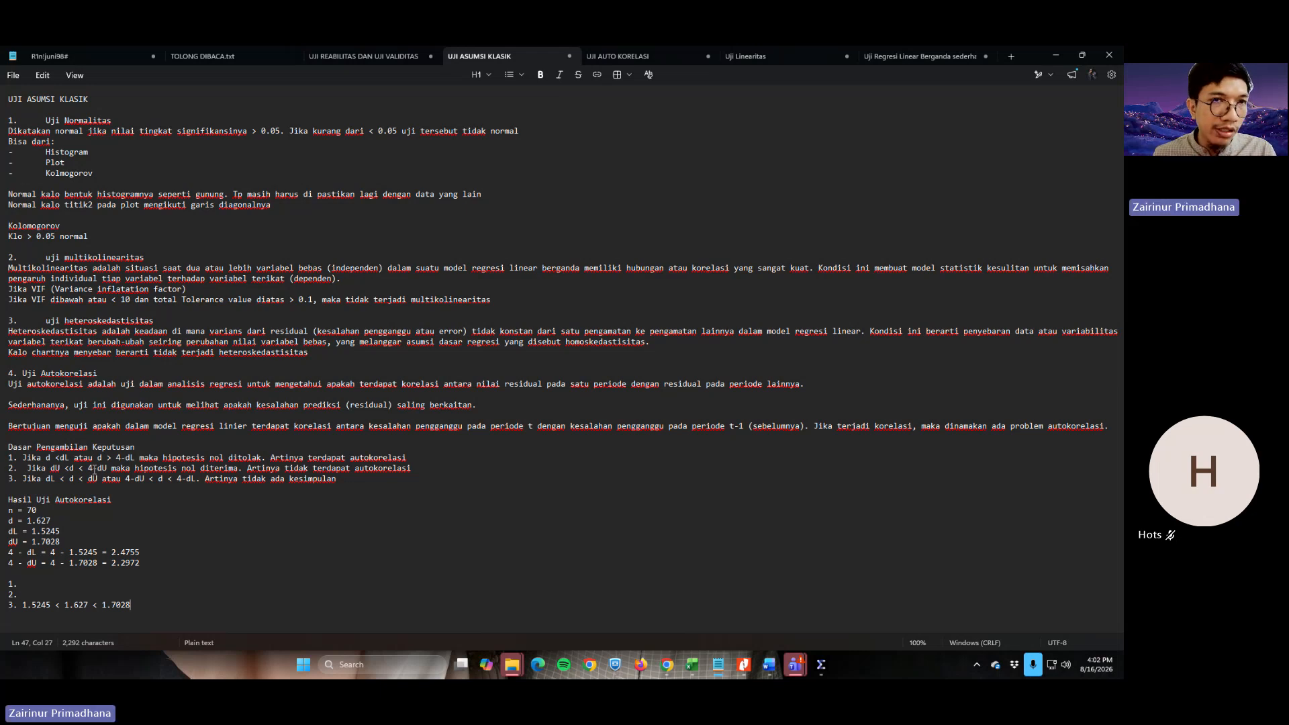
Switch to the SPSS Statistics output and examine the regression's Model Summary and ANOVA tables
{"action": "key", "text": "alt+Tab"}
{"action": "key", "text": "Tab"}
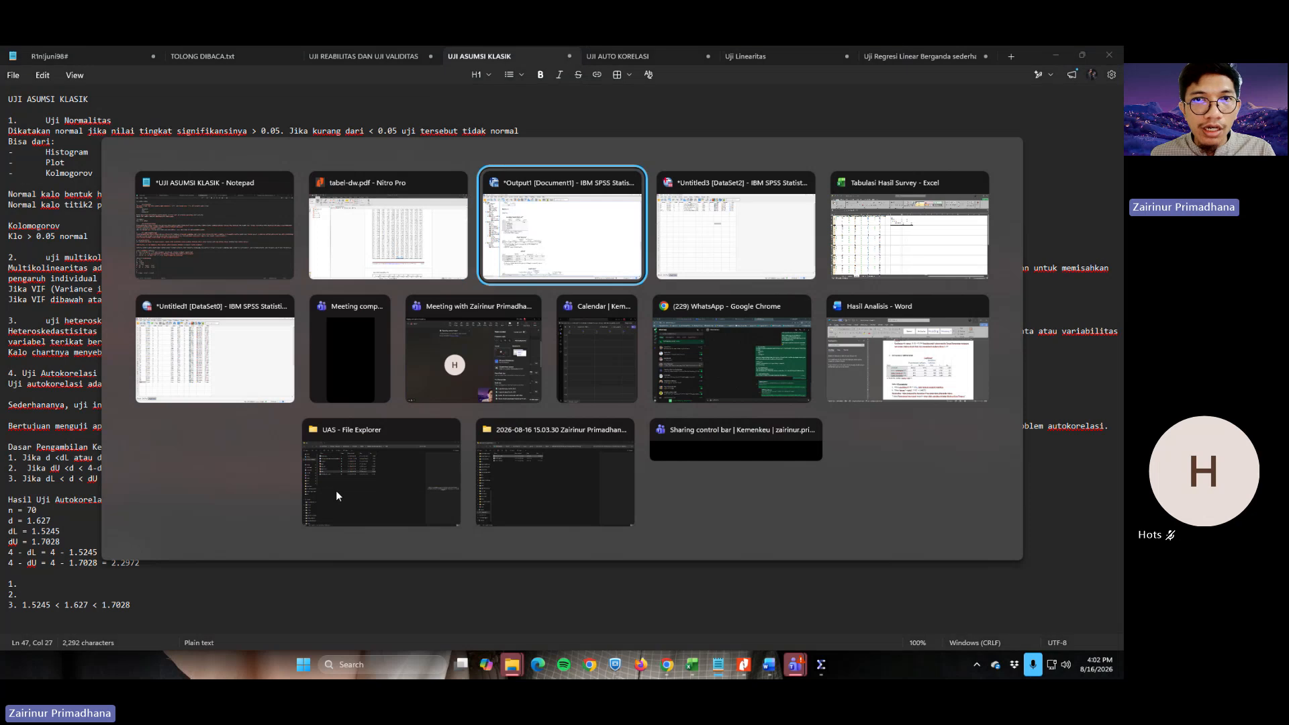
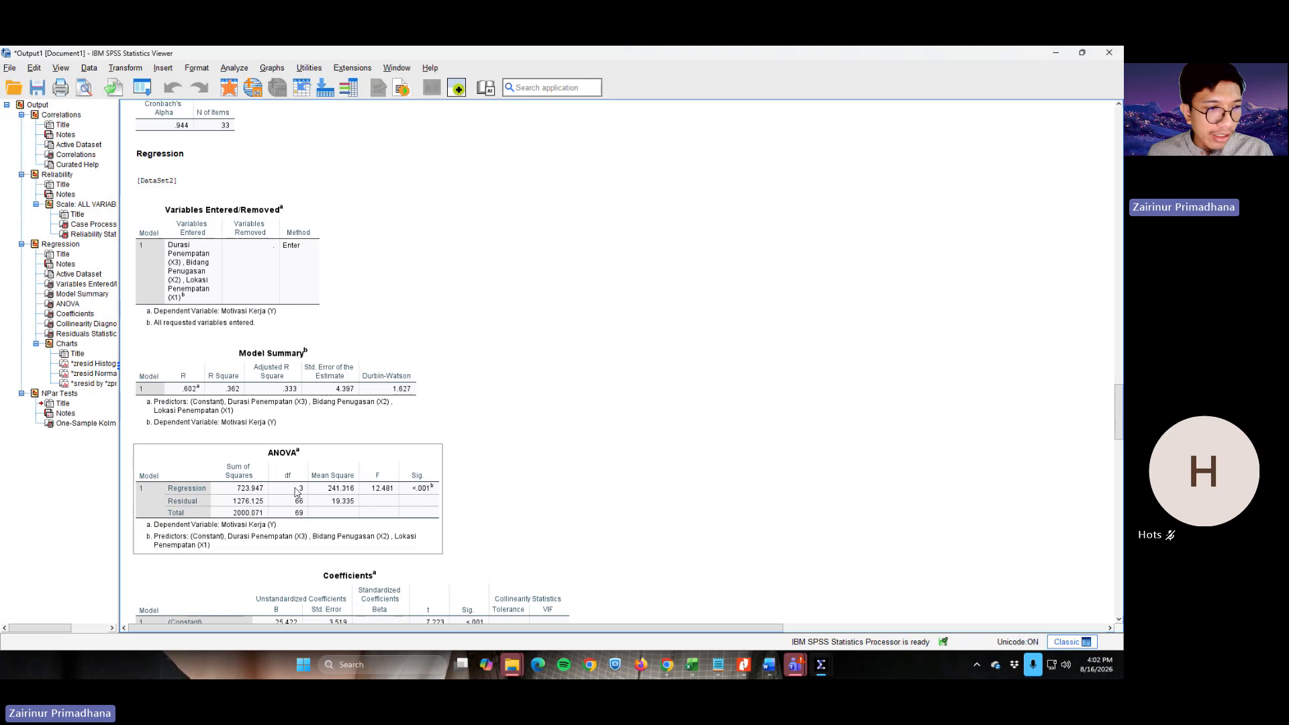
Switch to Notepad and read the Uji Linearitas notes and the Uji Regresi Linear Berganda sederhana notes
{"action": "key", "text": "alt+Tab"}
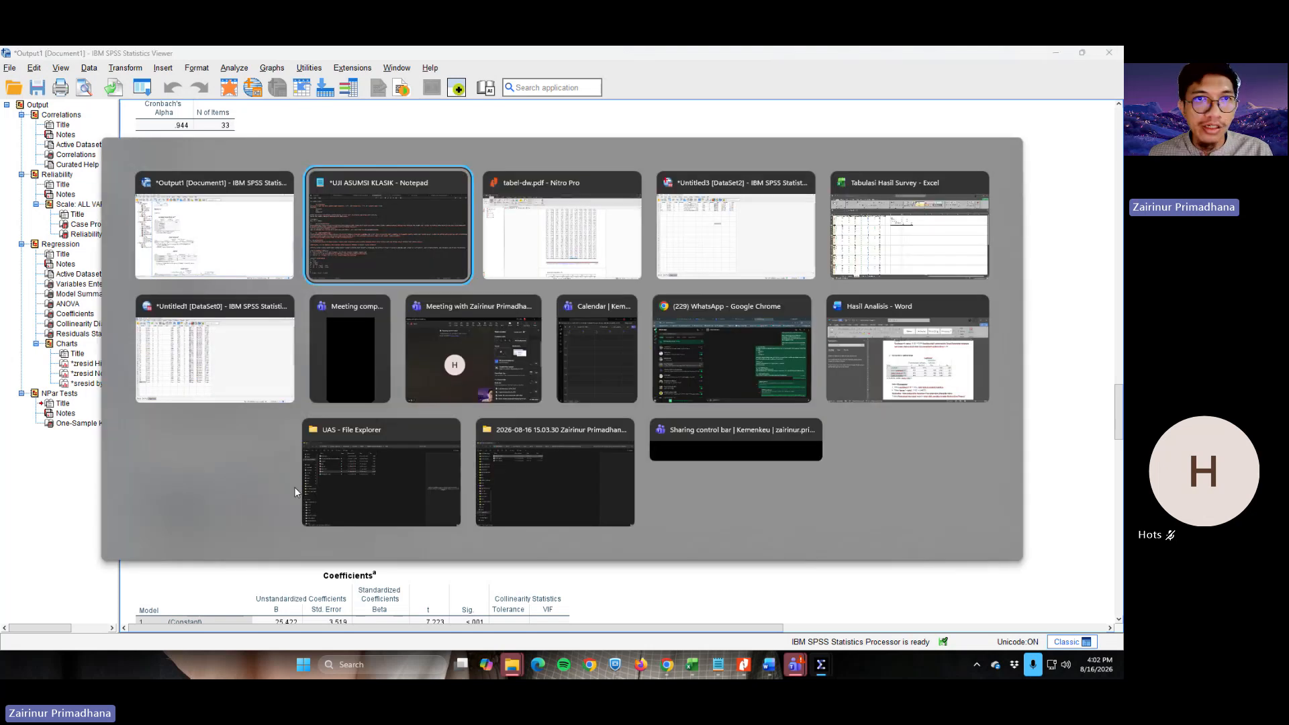
{"action": "left_click", "coordinate": [748, 52]}
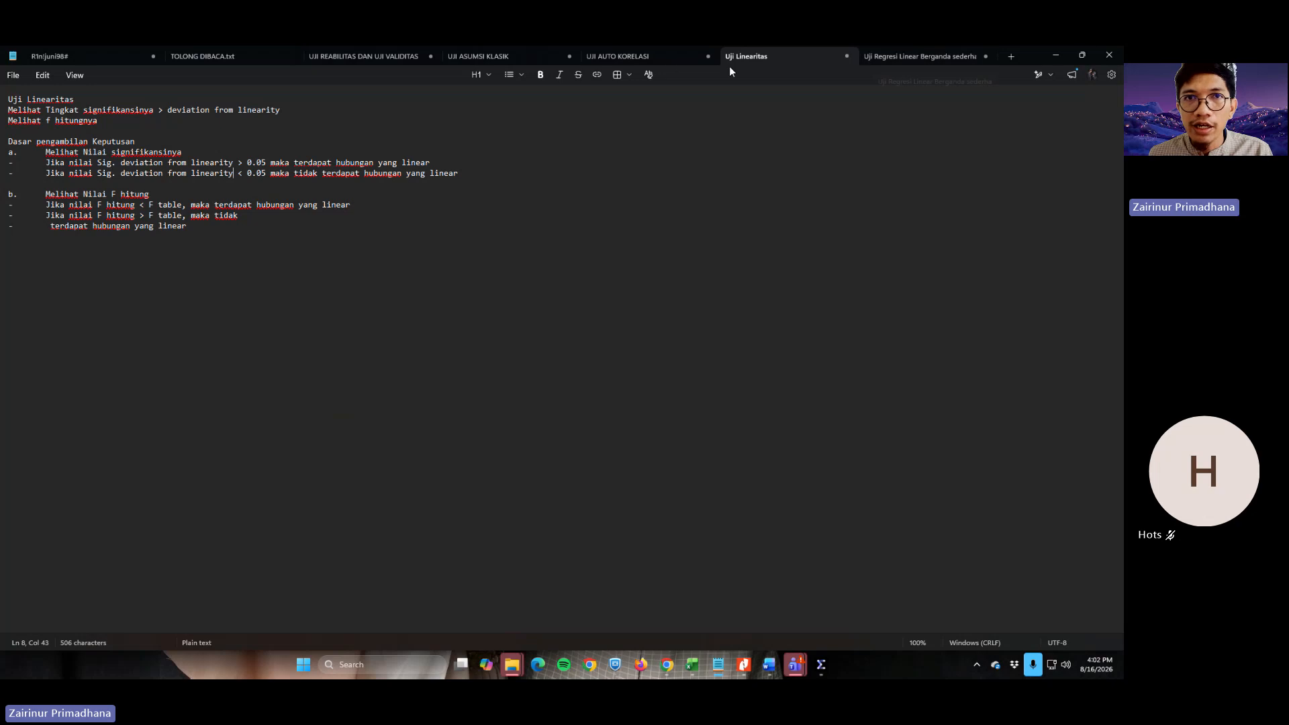
{"action": "left_click", "coordinate": [918, 59]}
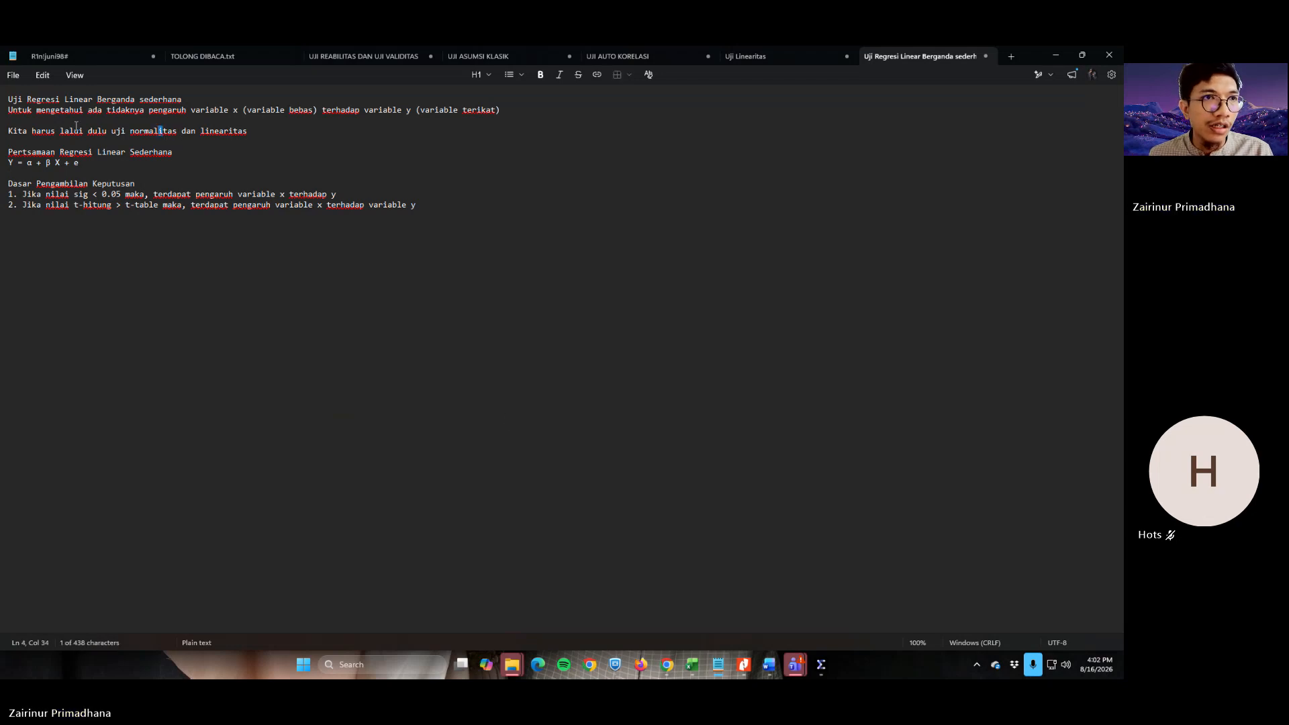
{"action": "left_click", "coordinate": [160, 131]}
{"action": "key", "text": "Escape"}
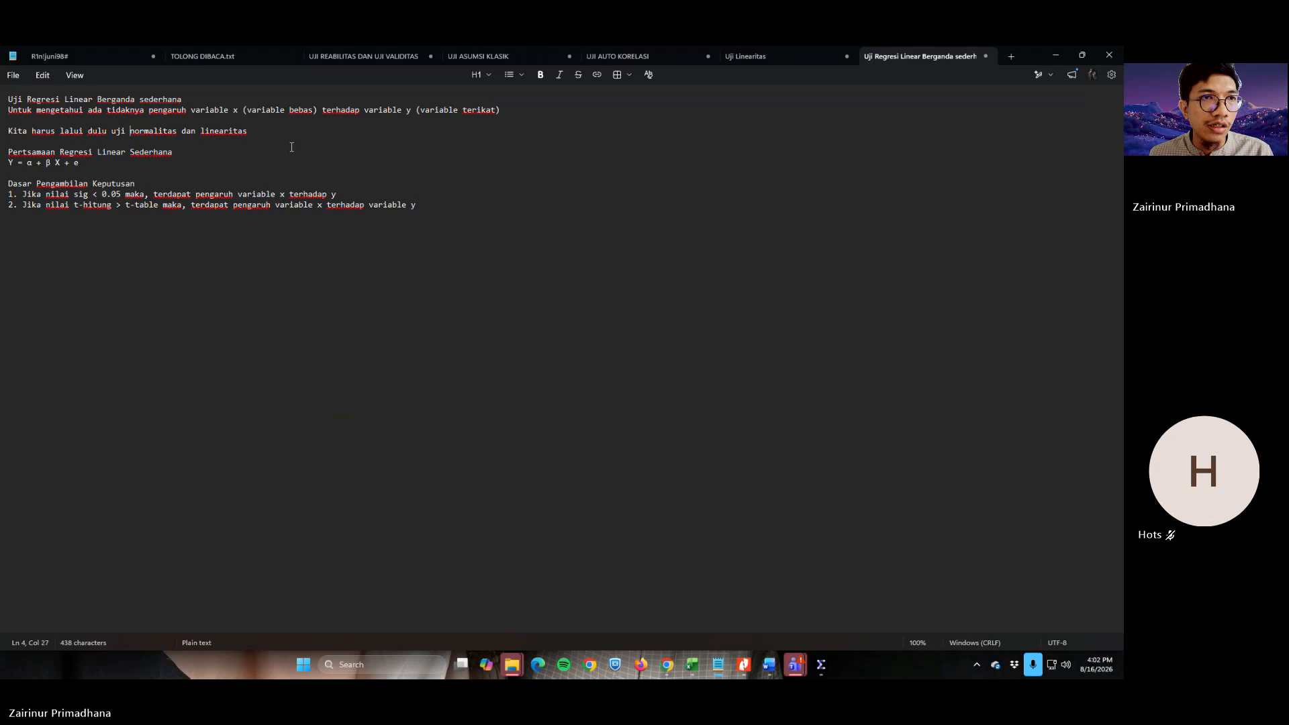
Switch to the SPSS Data Editor and set up a Means comparison with Motivasi Kerja (Y) as dependent and X1, X2 and X3 as independents
{"action": "key", "text": "alt+Tab"}
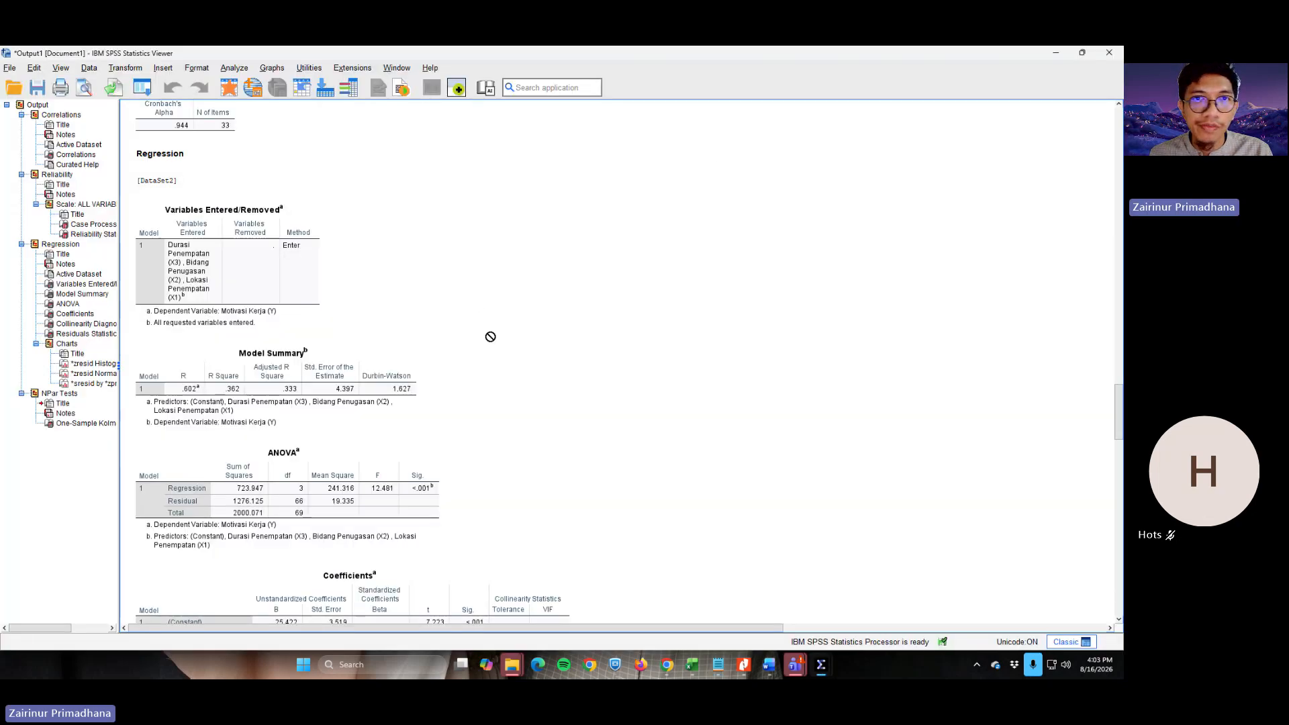
{"action": "key", "text": "alt+Tab"}
{"action": "key", "text": "alt+Tab"}
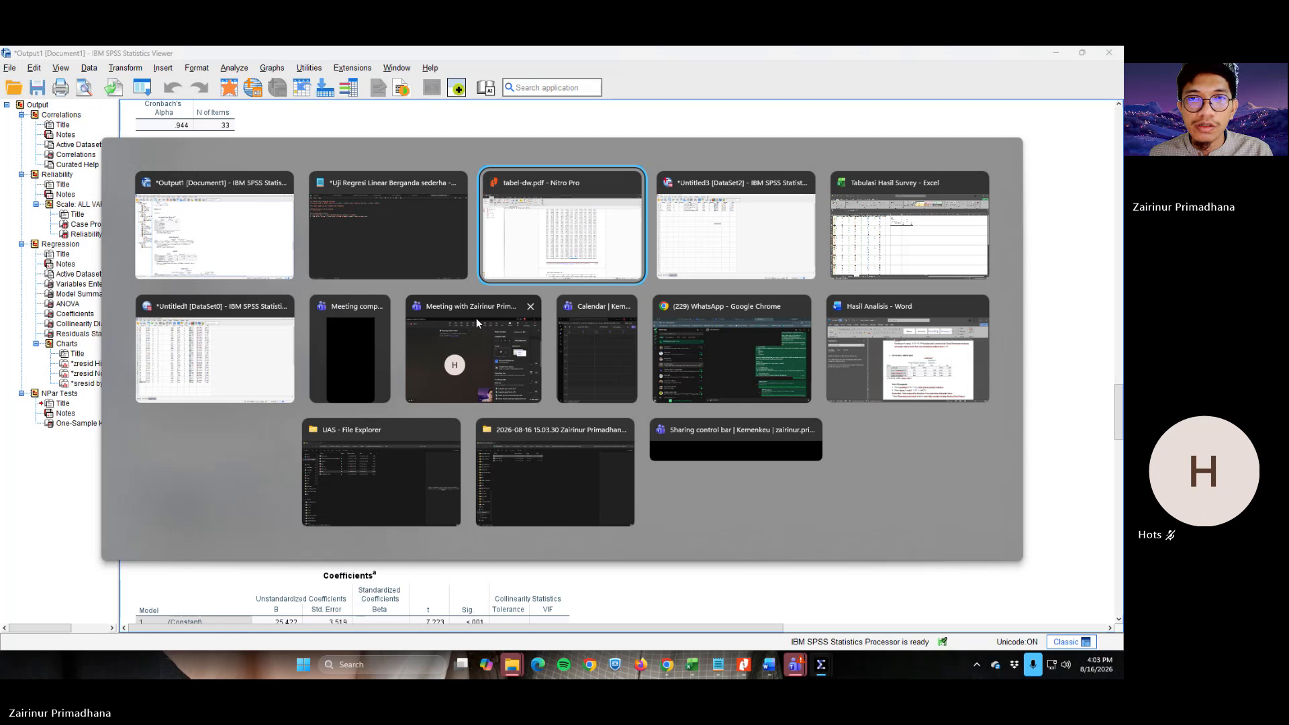
{"action": "key", "text": "alt+Tab"}
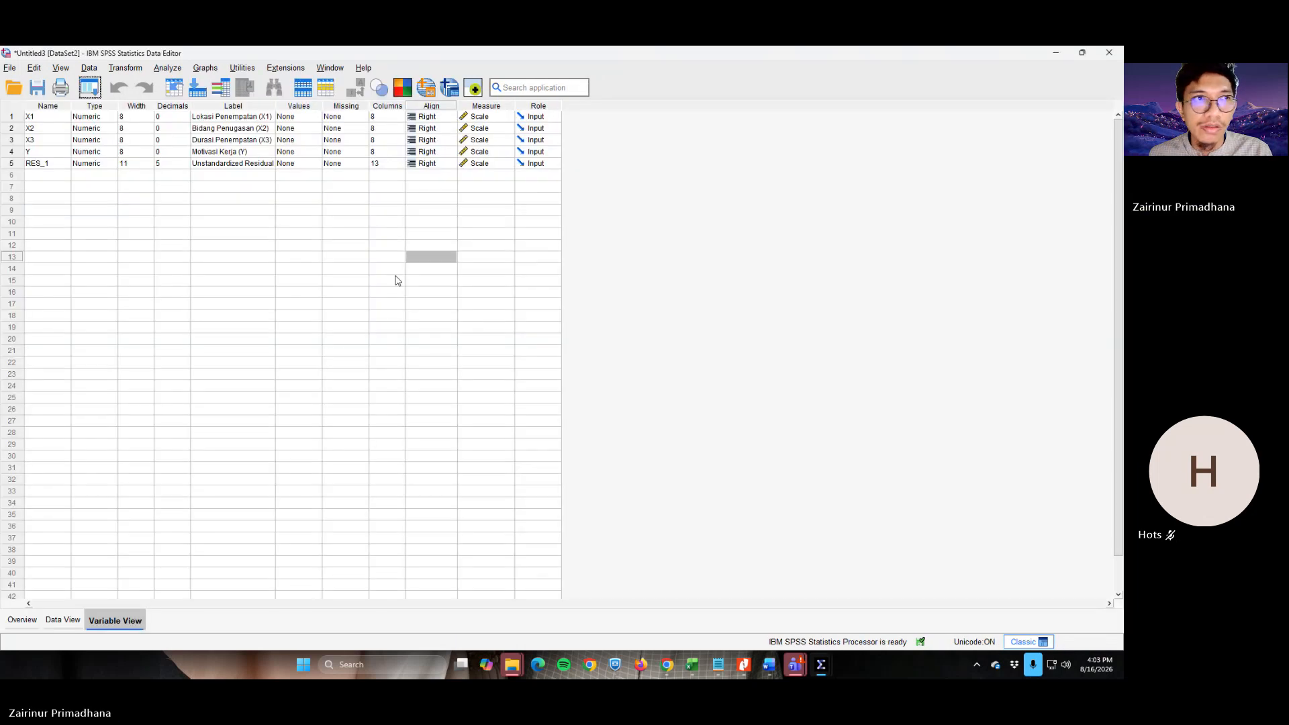
{"action": "left_click", "coordinate": [165, 69]}
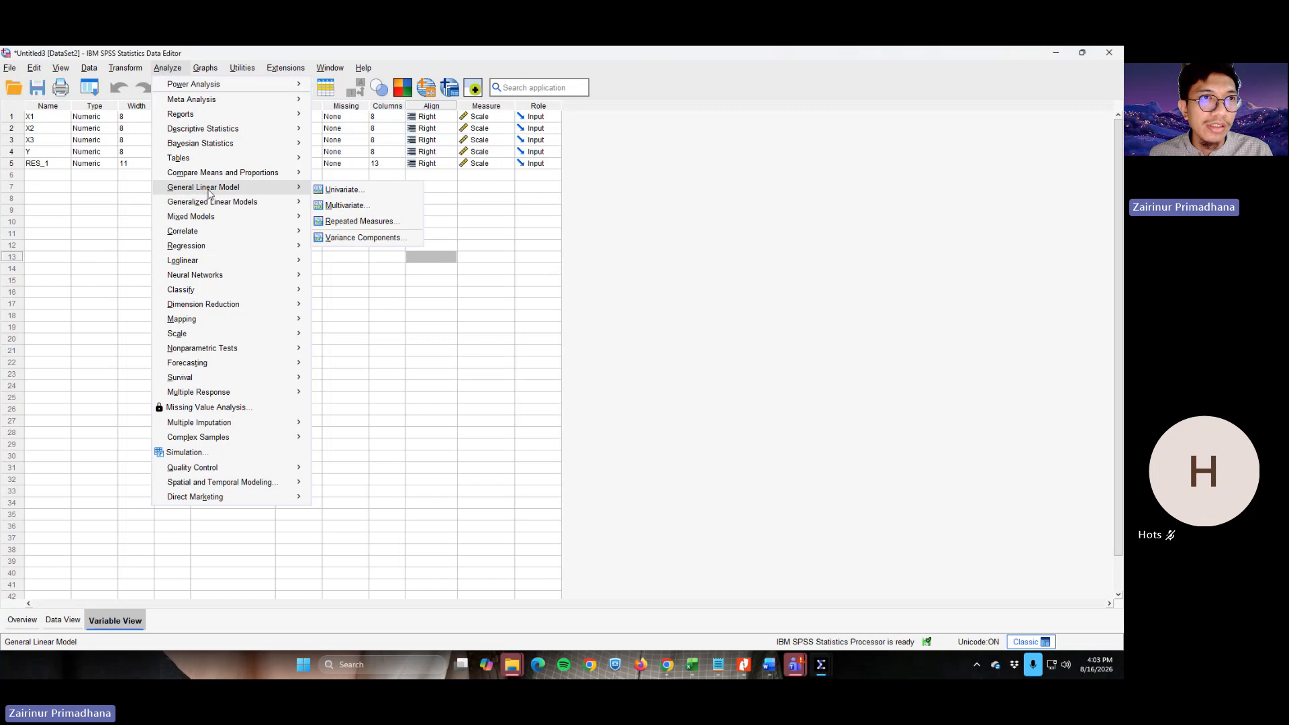
{"action": "mouse_move", "coordinate": [229, 173]}
{"action": "left_click", "coordinate": [373, 176]}
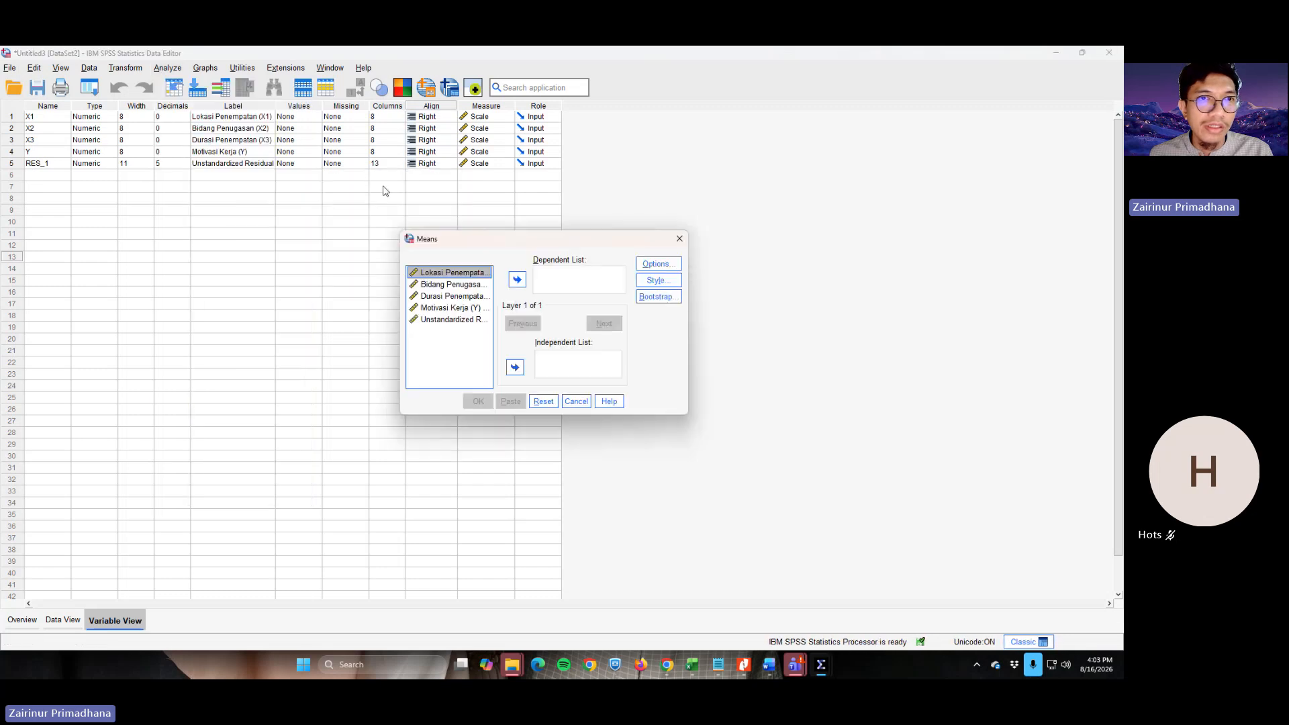
{"action": "double_click", "coordinate": [454, 309]}
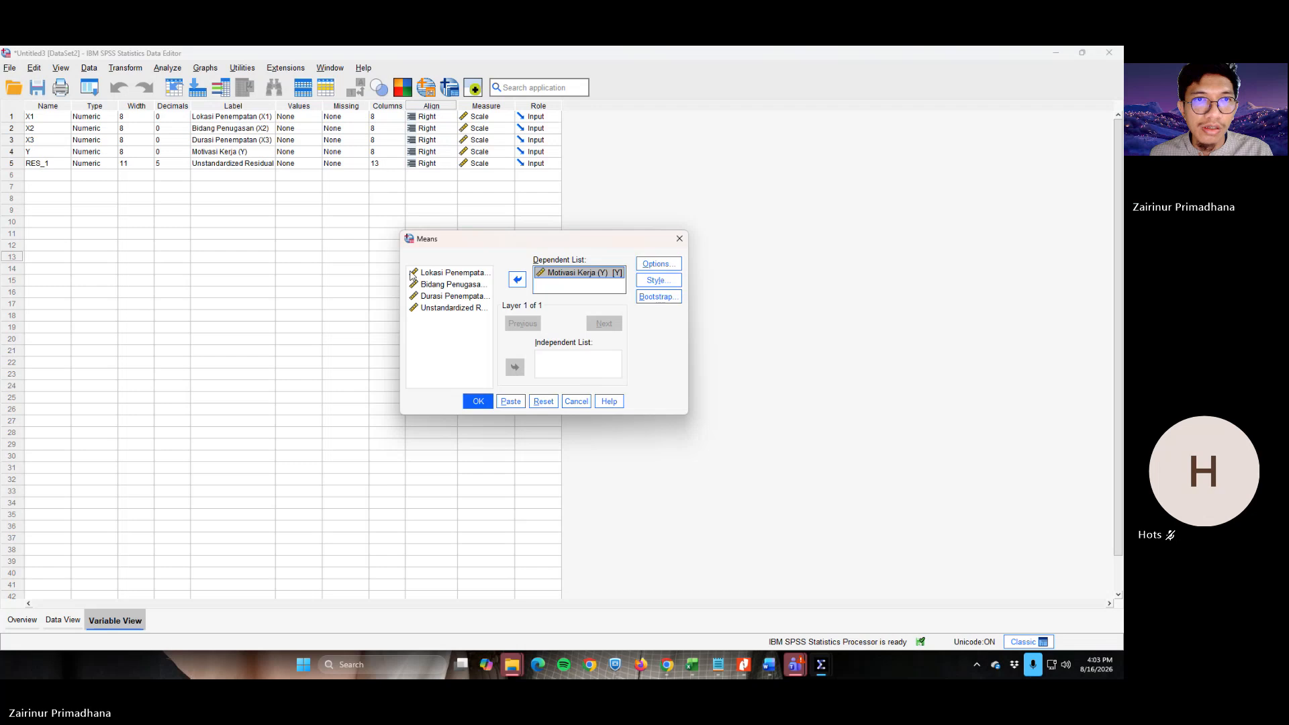
{"action": "left_click_drag", "start_coordinate": [419, 271], "coordinate": [436, 298]}
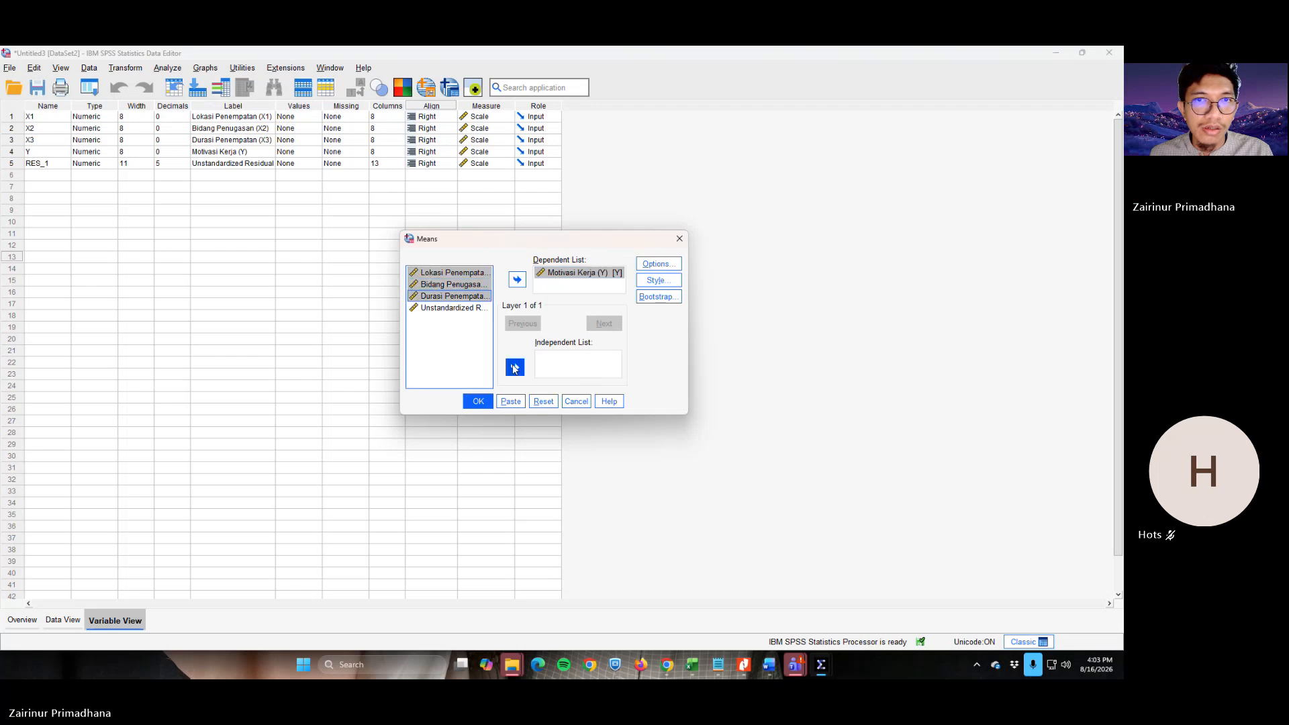
{"action": "left_click", "coordinate": [515, 367]}
Enable the test for linearity in the Means options and run the analysis
{"action": "left_click", "coordinate": [657, 264]}
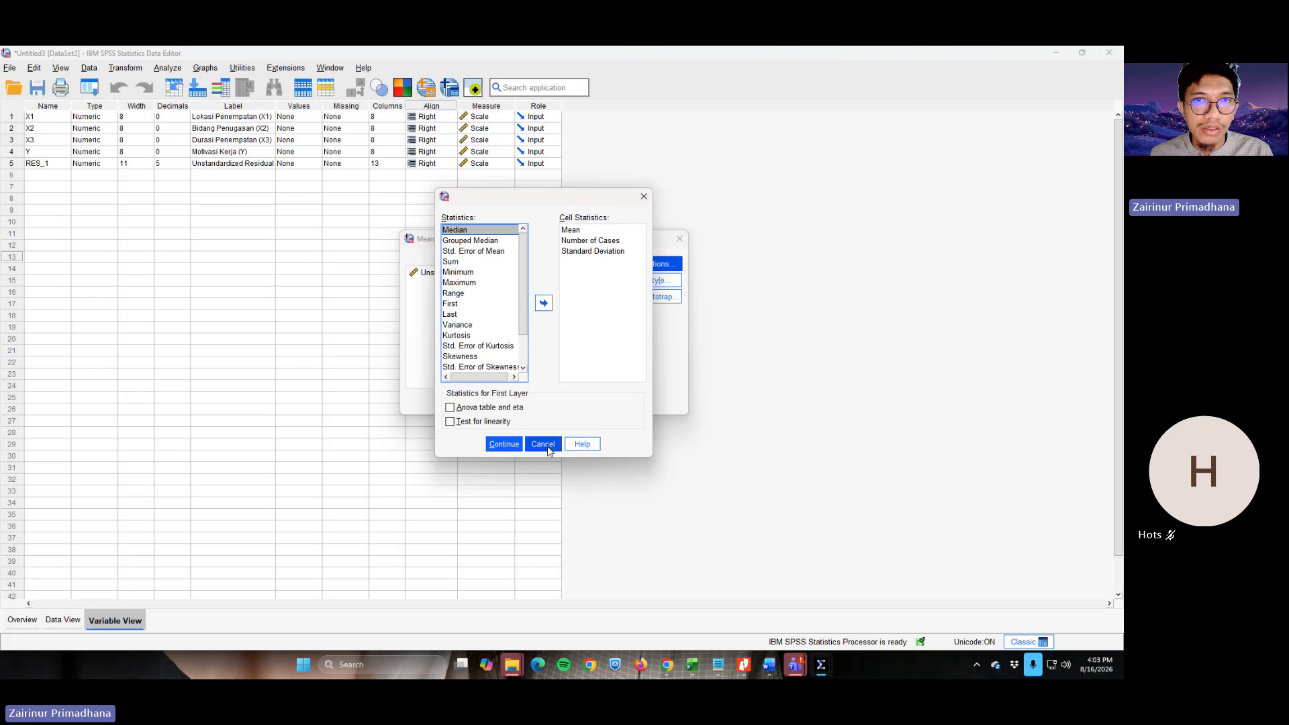
{"action": "left_click", "coordinate": [496, 422]}
{"action": "left_click", "coordinate": [504, 445]}
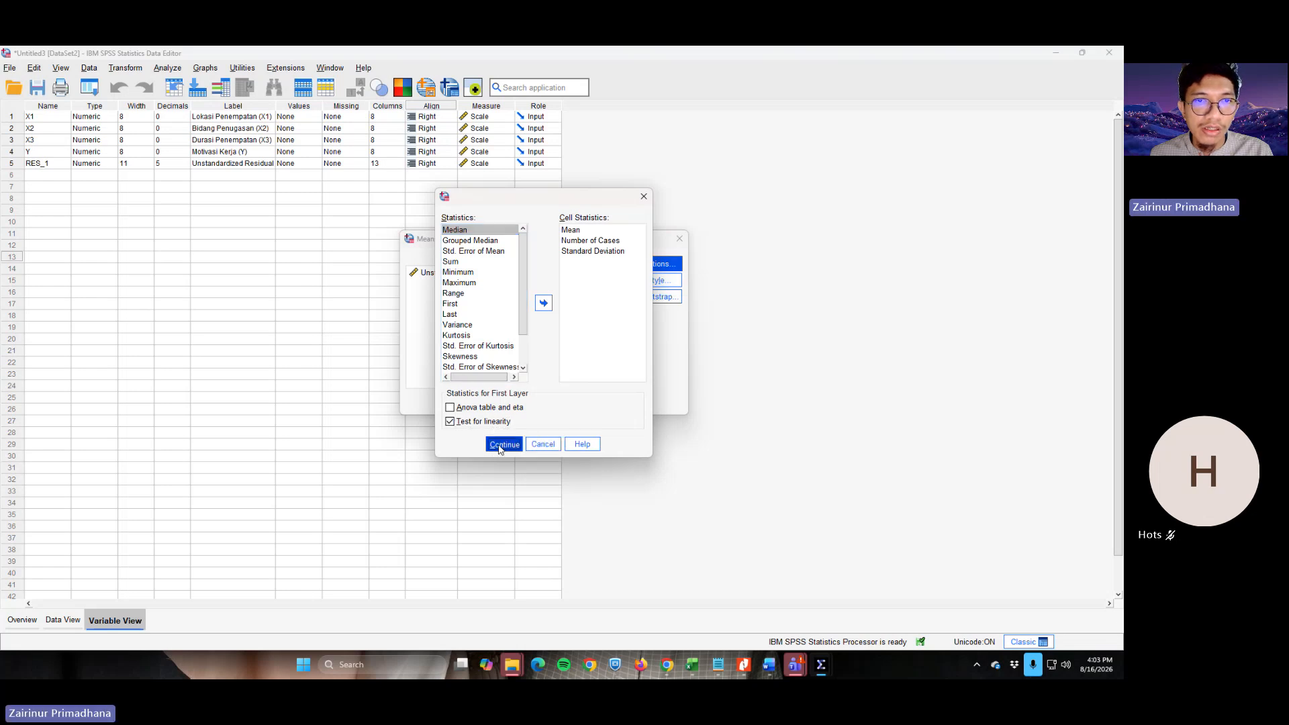
{"action": "left_click", "coordinate": [480, 396]}
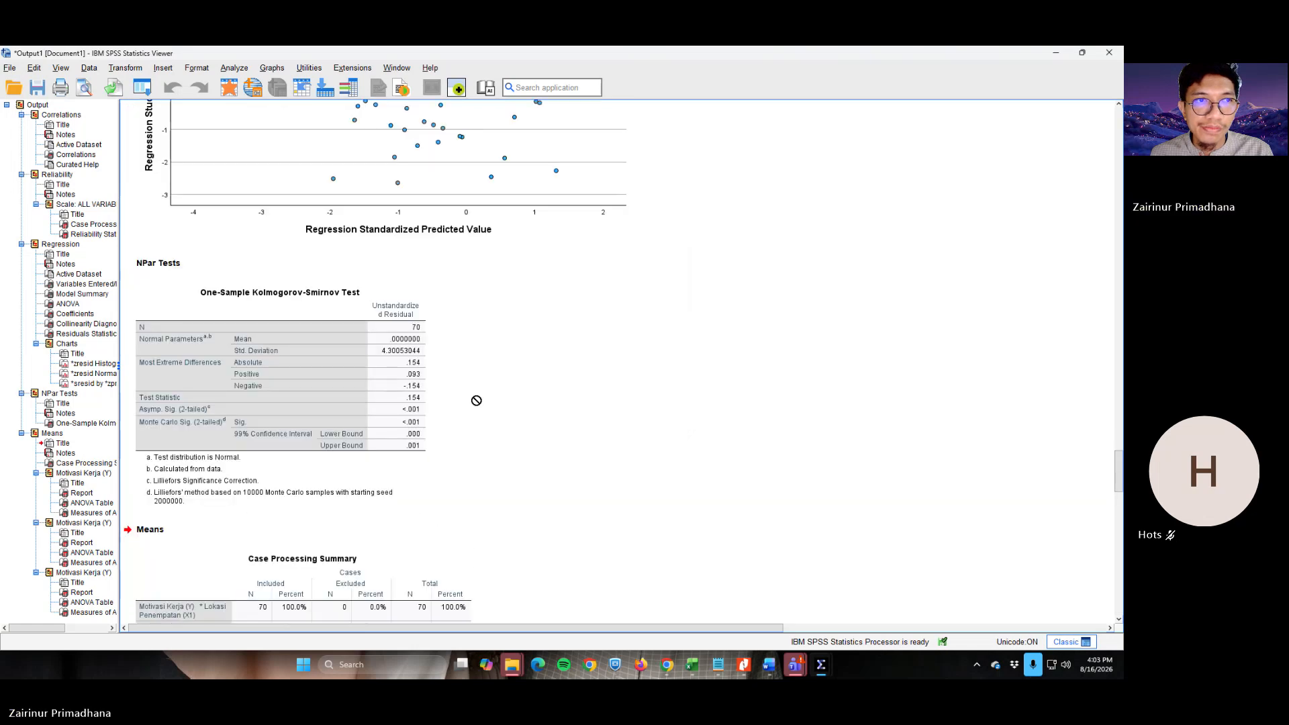
Check the ANOVA Table of Motivasi Kerja (Y) by Lokasi Penempatan (X1) against the significance rule in Notepad's Uji Linearitas notes
{"action": "scroll", "coordinate": [476, 400], "scroll_direction": "down", "scroll_amount": 15}
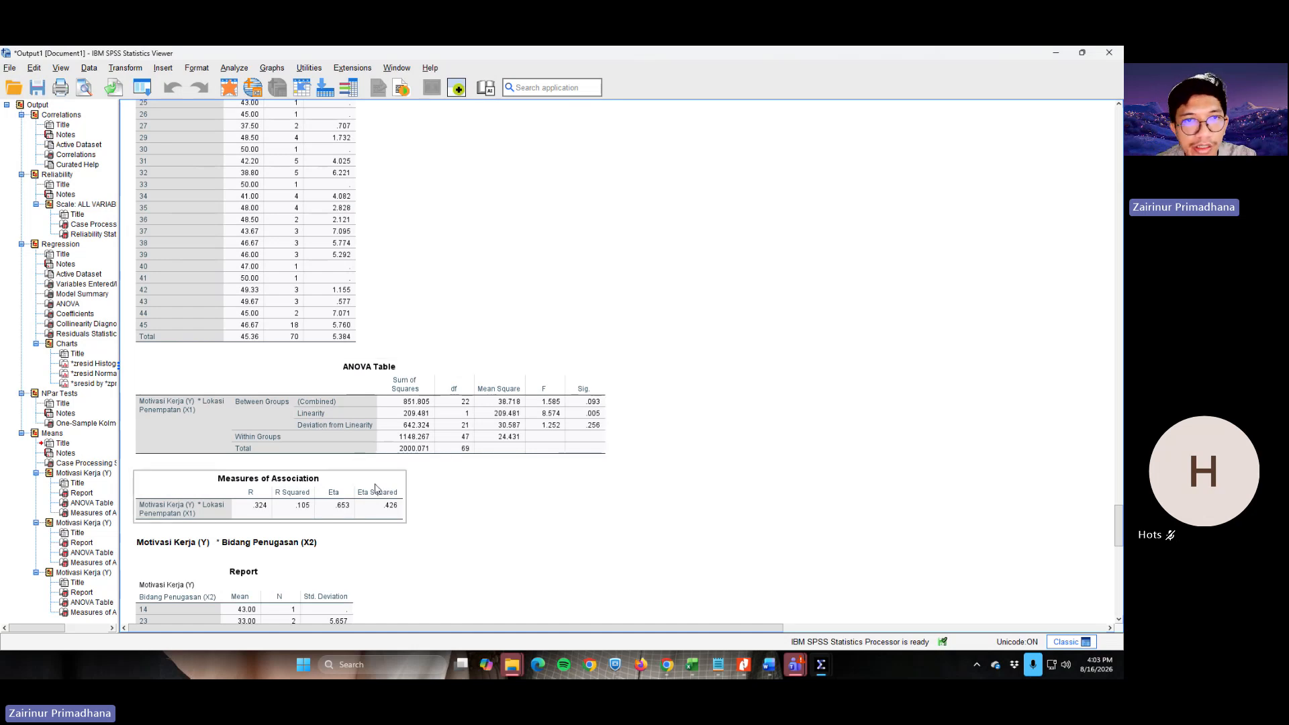
{"action": "key", "text": "alt+Tab"}
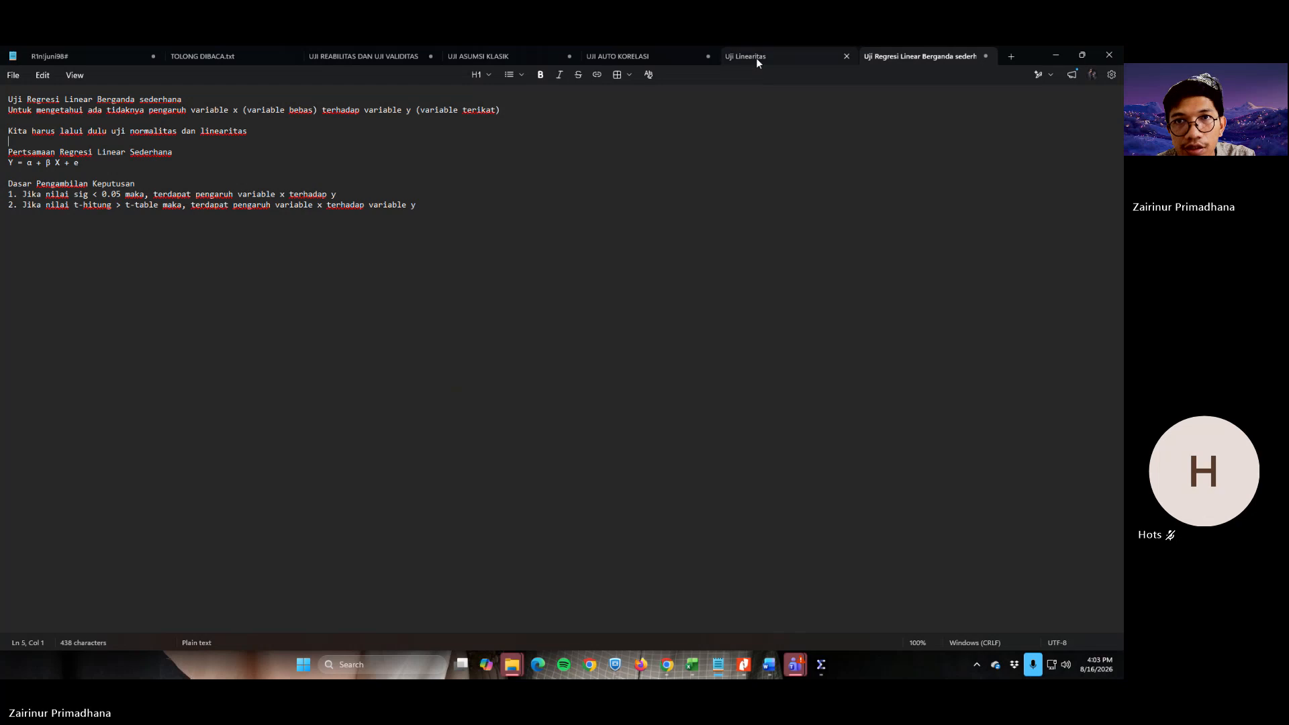
{"action": "left_click", "coordinate": [757, 58]}
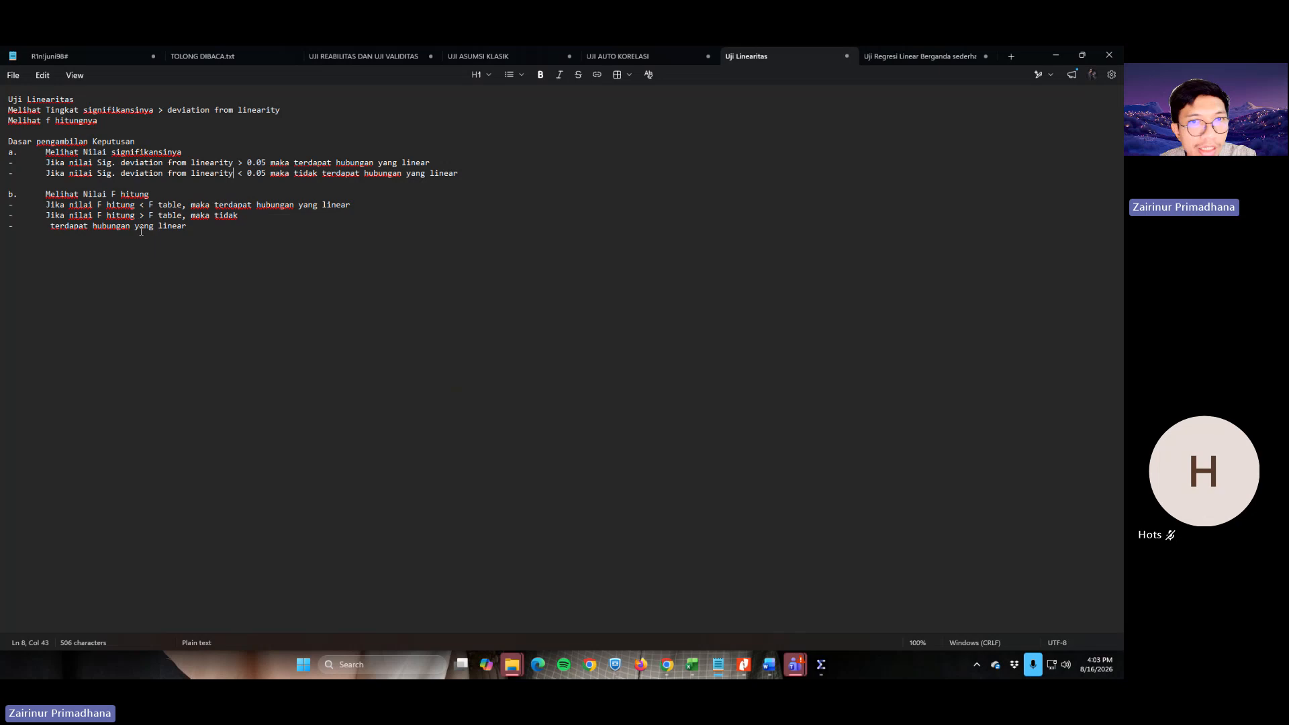
{"action": "key", "text": "alt+Tab"}
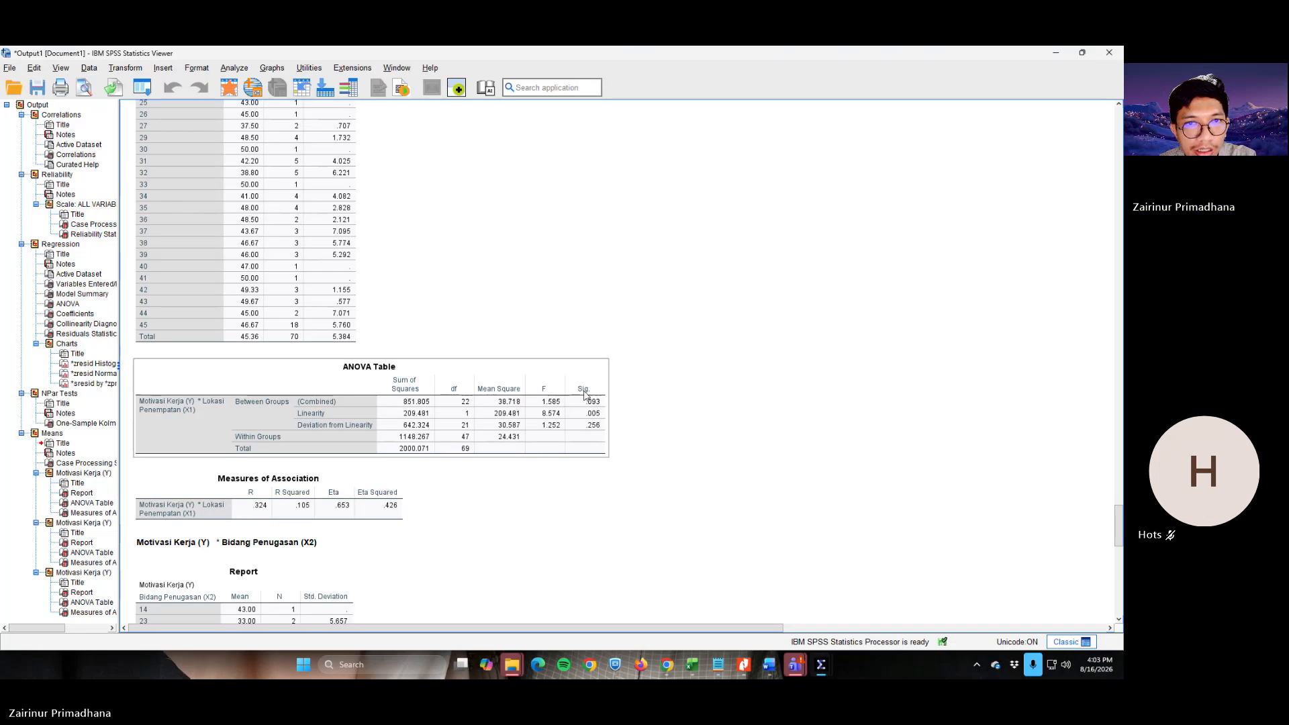
{"action": "key", "text": "alt+Tab"}
{"action": "key", "text": "alt+Tab"}
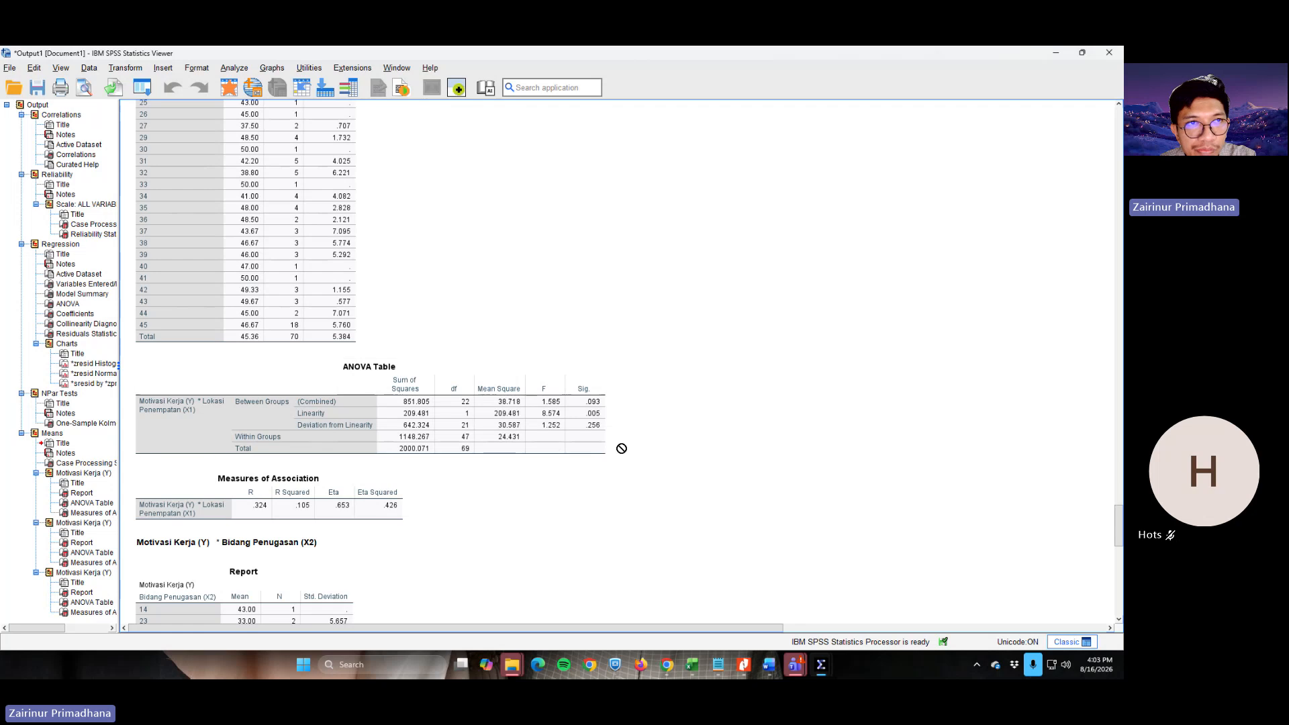
{"action": "key", "text": "alt+Tab"}
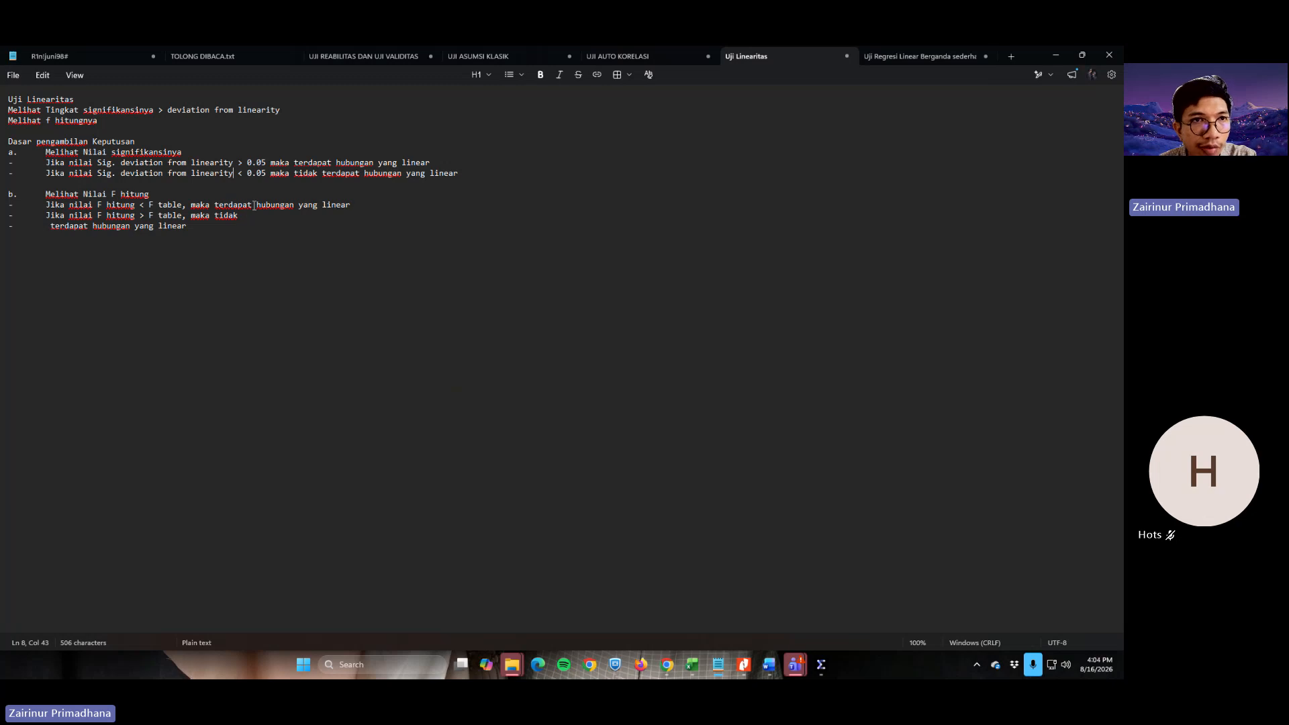
{"action": "right_click", "coordinate": [286, 248]}
{"action": "left_click", "coordinate": [437, 173]}
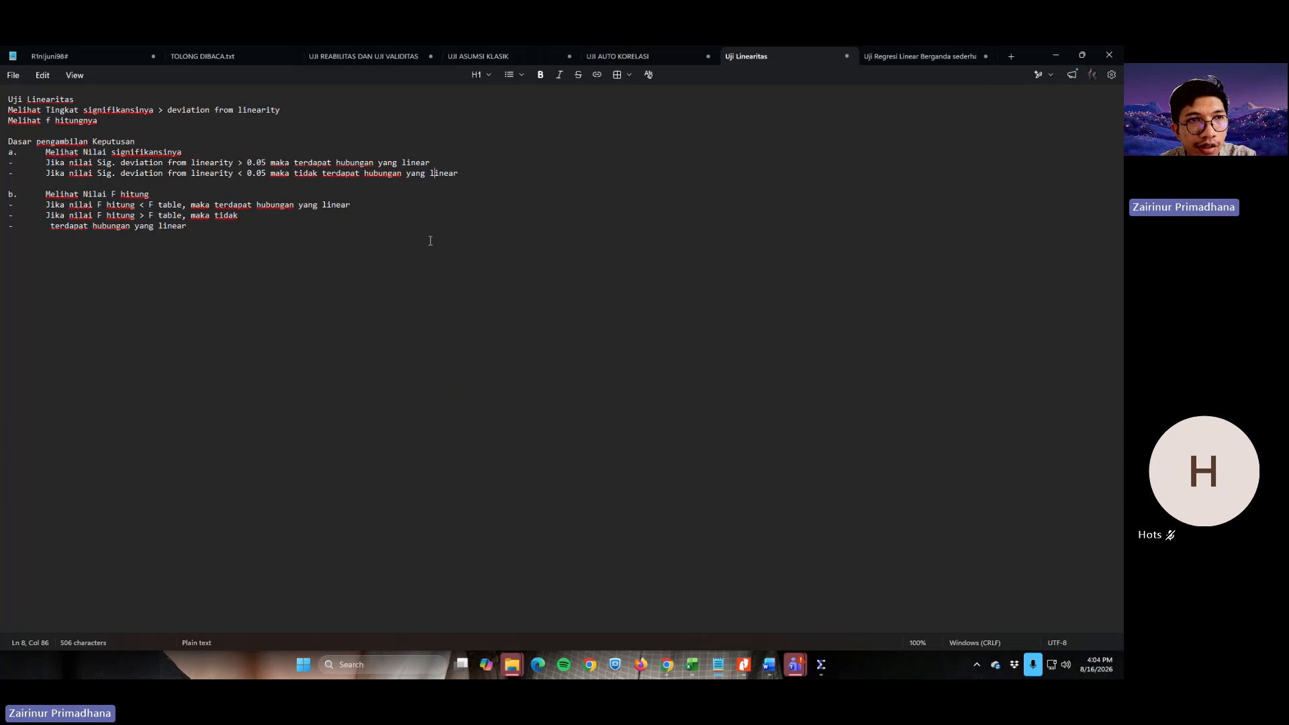
Compare the Deviation from Linearity row of the SPSS ANOVA Table with the F hitung rule in the Notepad Uji Linearitas notes
{"action": "key", "text": "alt+Tab"}
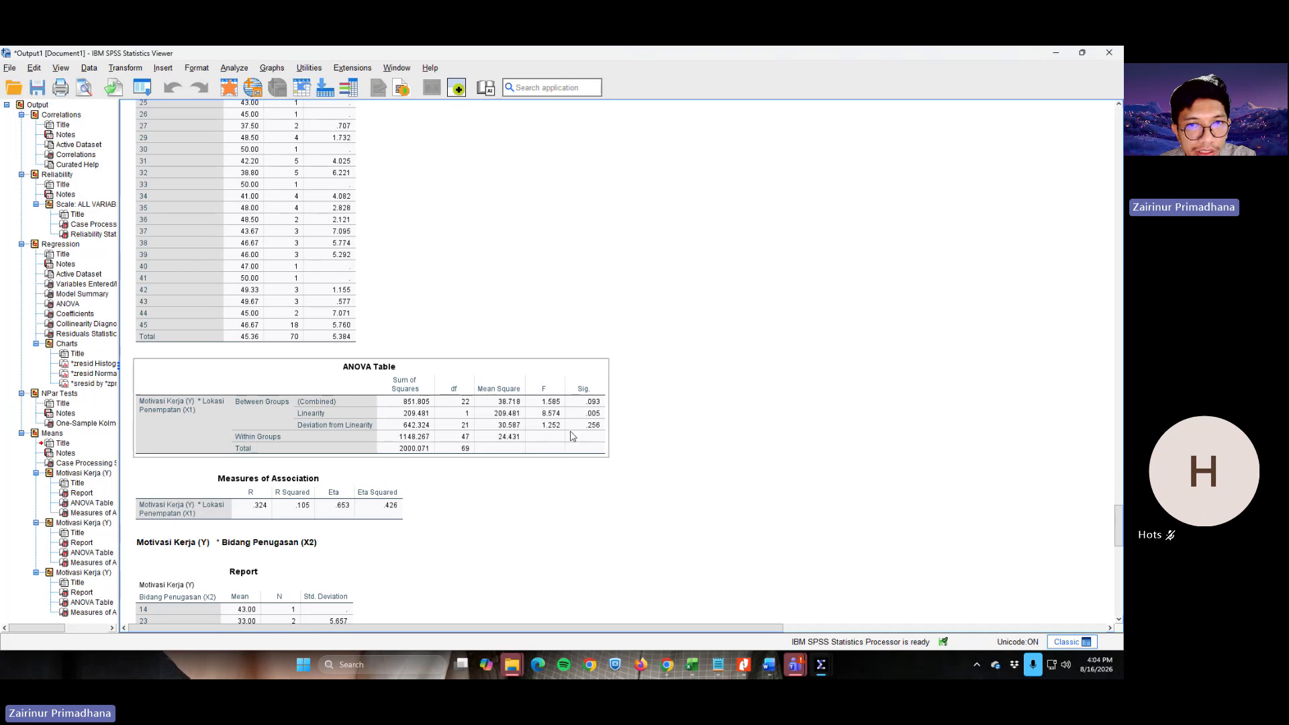
{"action": "key", "text": "alt+Tab"}
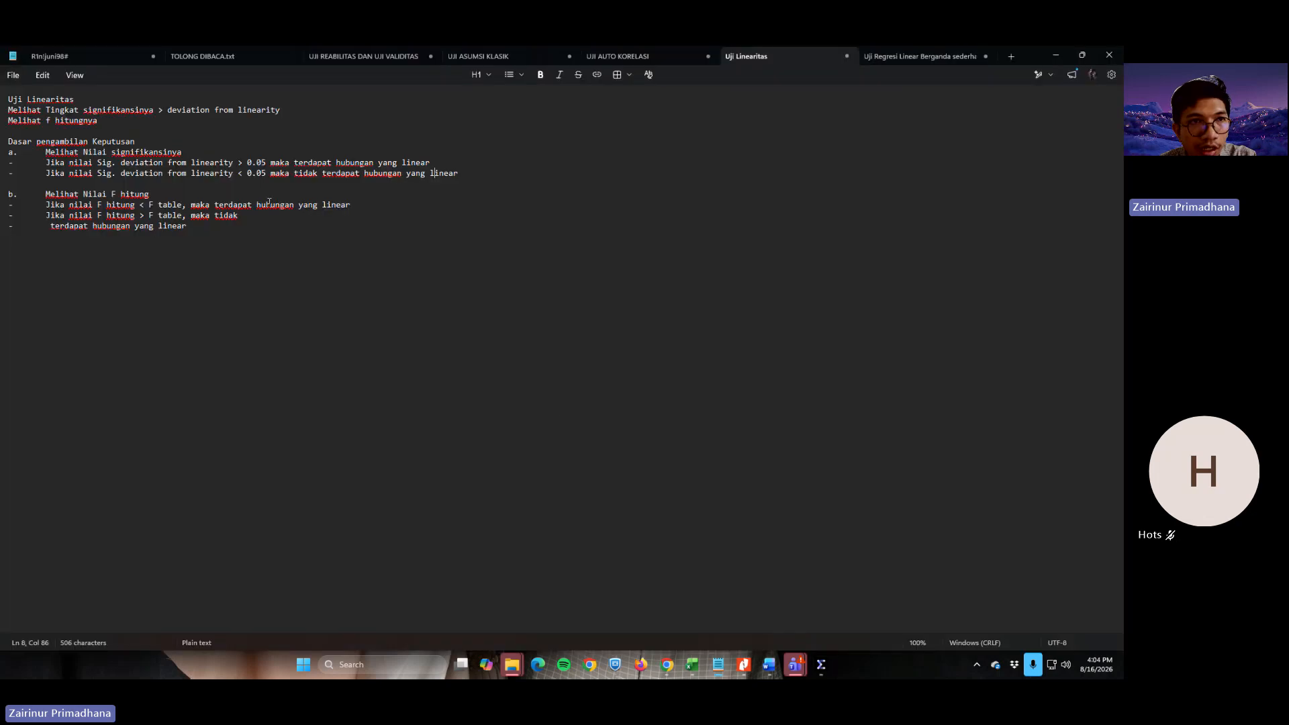
{"action": "key", "text": "alt+Tab"}
{"action": "key", "text": "alt+Tab"}
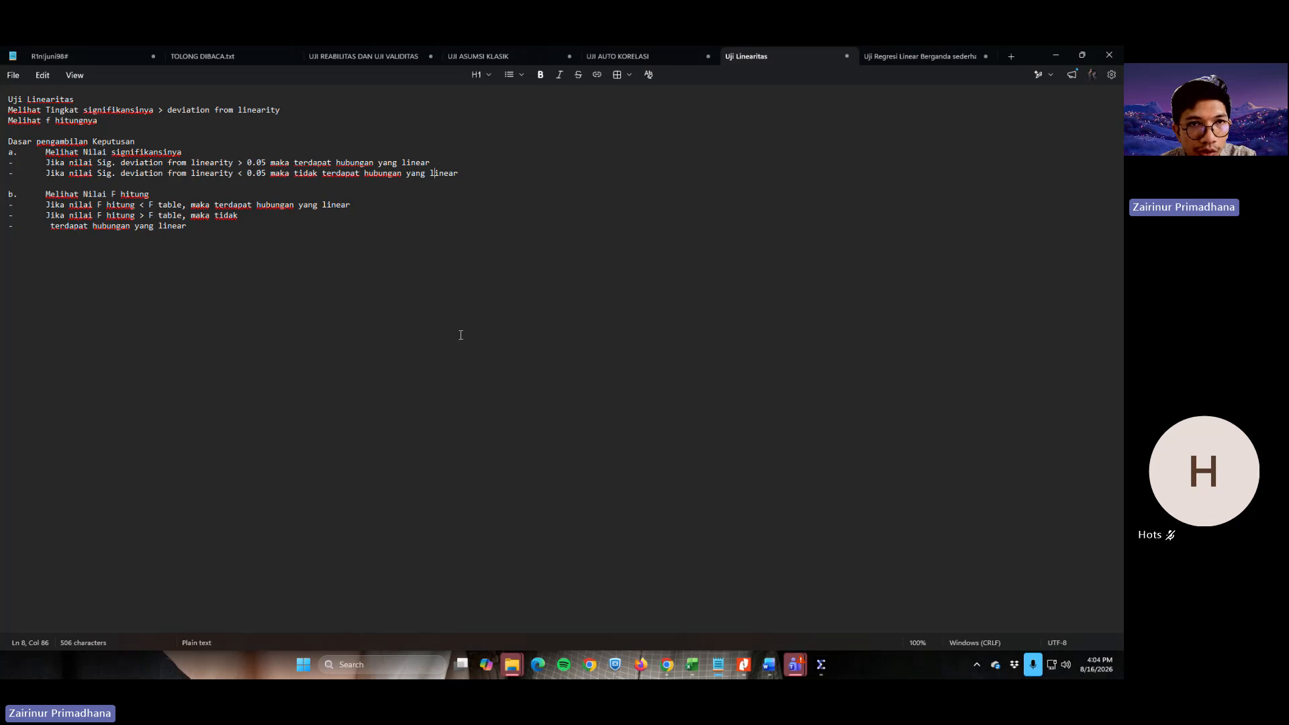
{"action": "key", "text": "alt+Tab"}
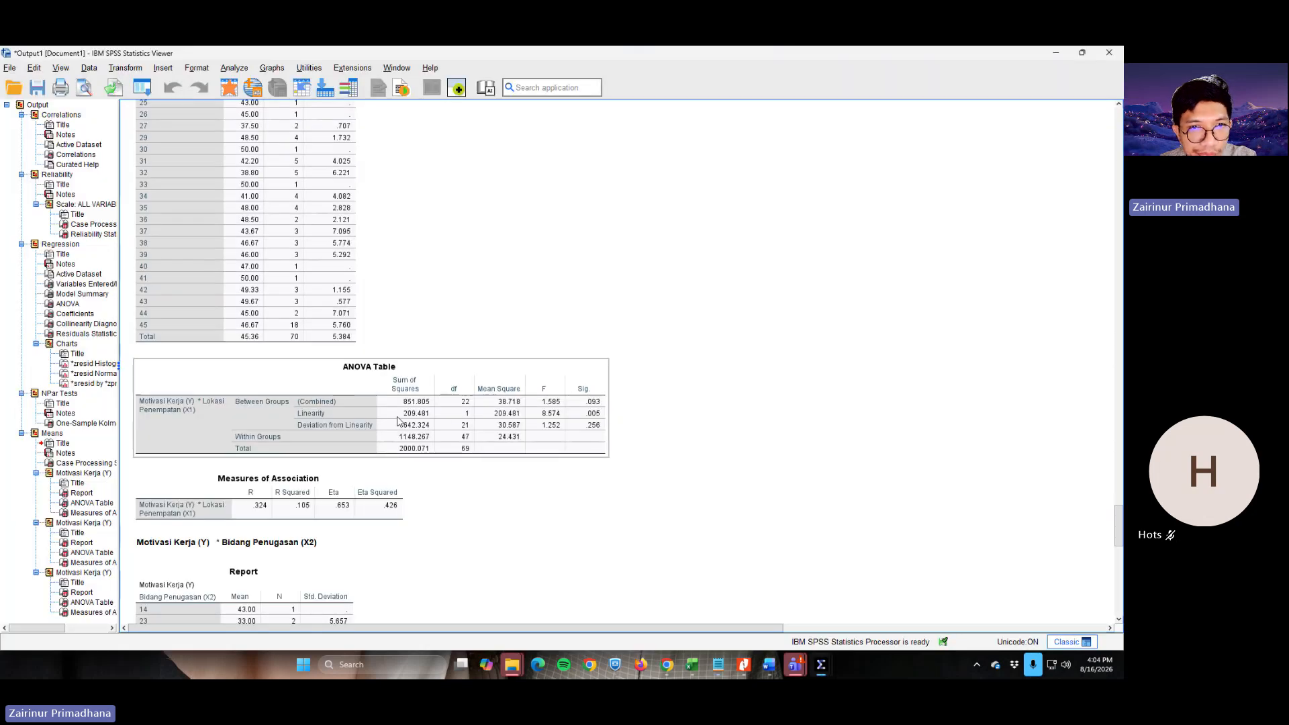
{"action": "key", "text": "alt+Tab"}
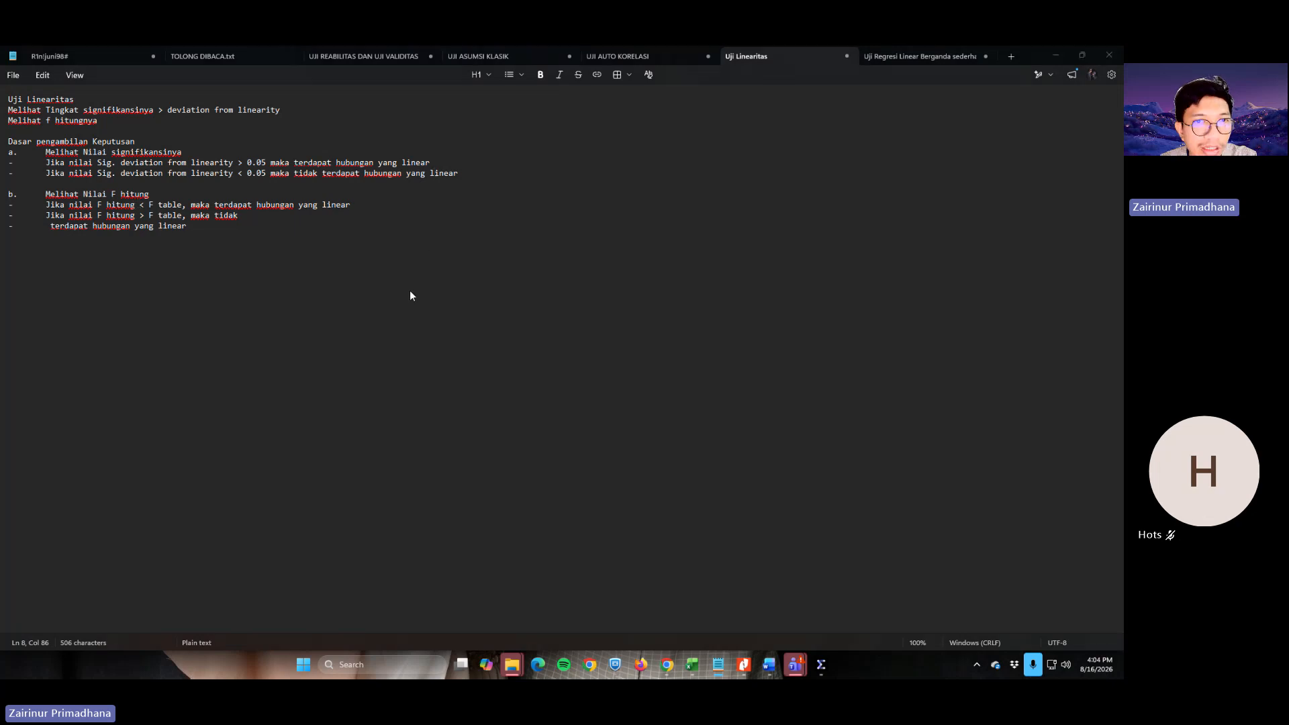
{"action": "key", "text": "alt+Tab"}
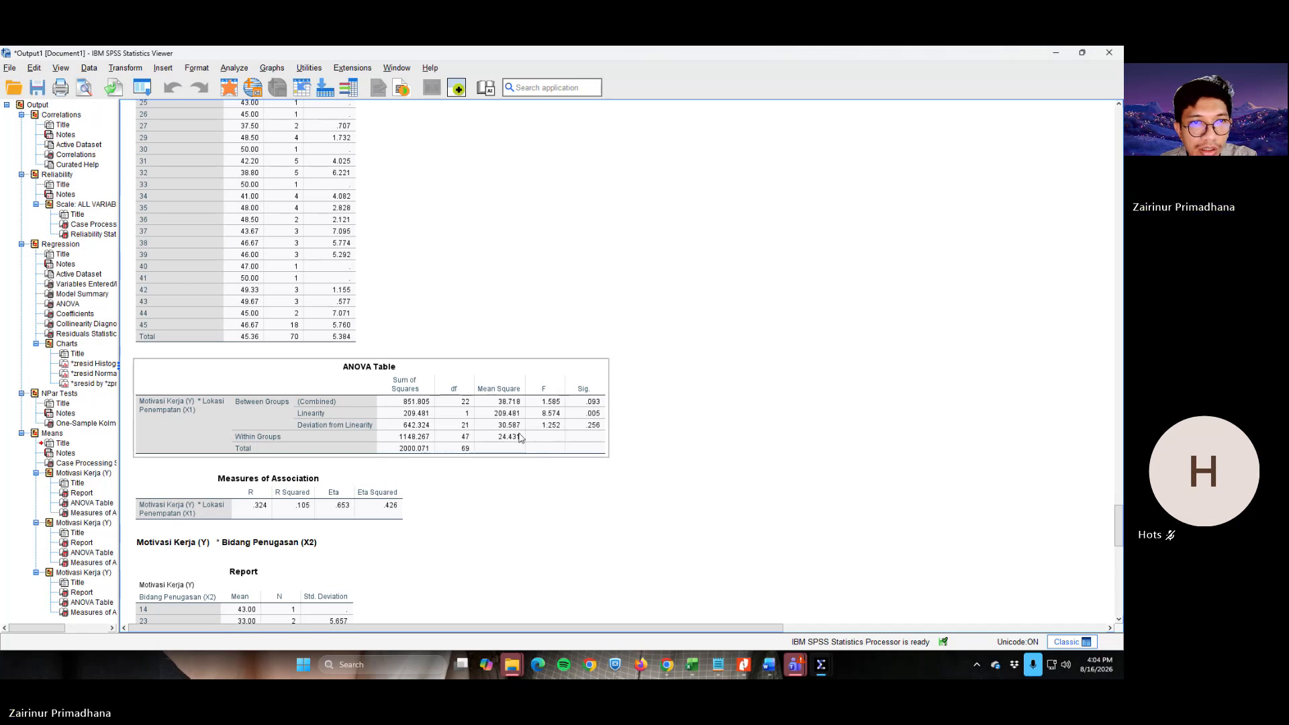
Switch to the tabel-f-0-05 PDF in Nitro Pro and check its N1 and N2 ranges against the degrees of freedom in the SPSS ANOVA Table
{"action": "key", "text": "alt+Tab"}
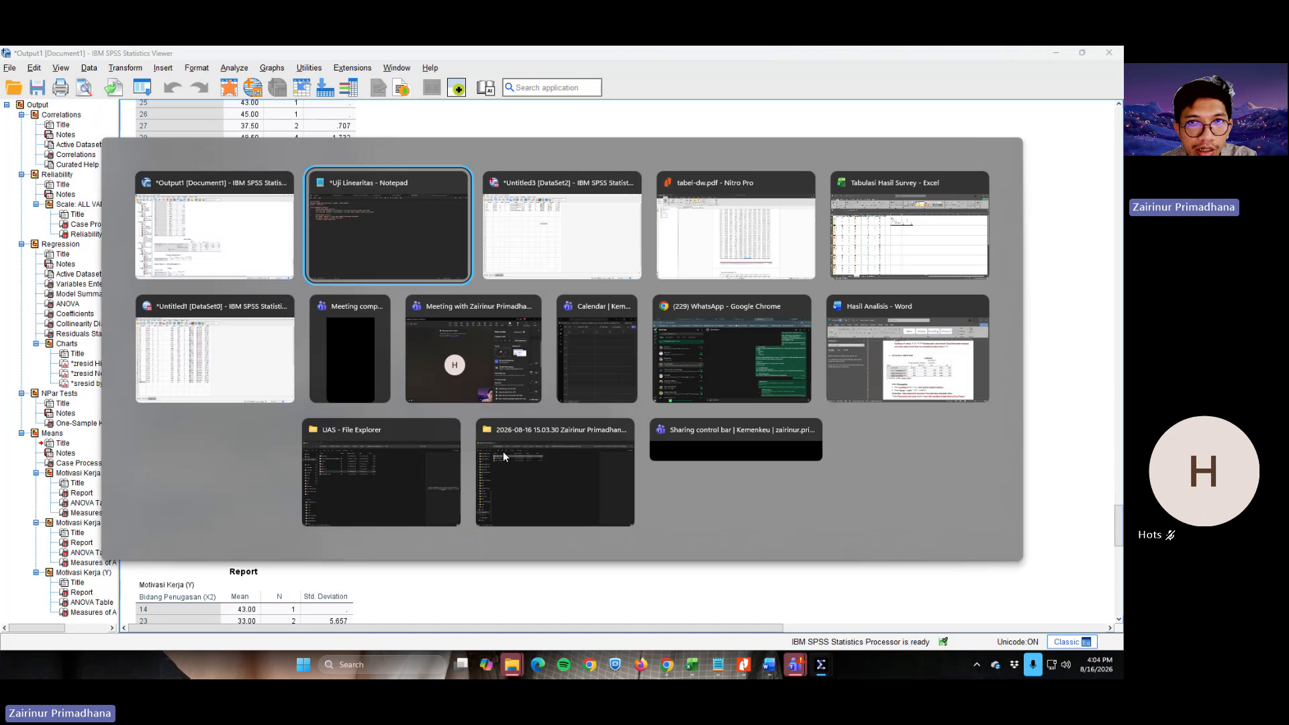
{"action": "key", "text": "Tab"}
{"action": "key", "text": "Tab"}
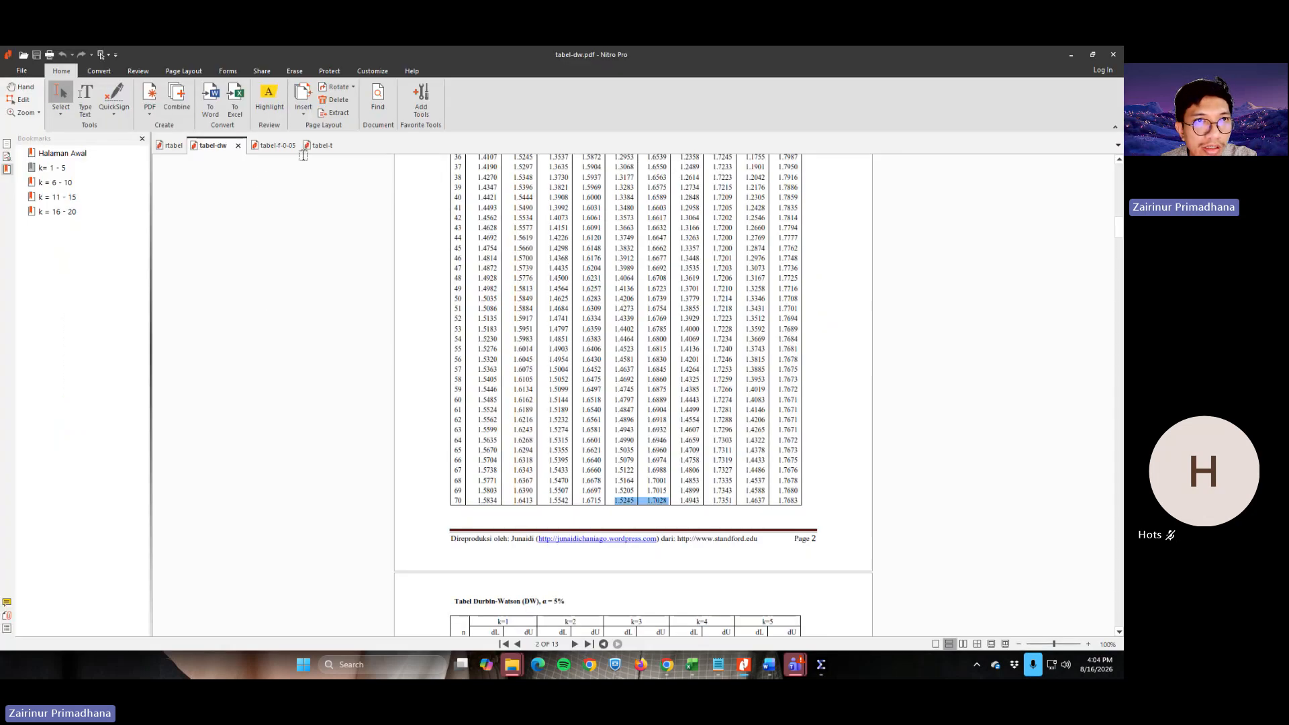
{"action": "left_click", "coordinate": [276, 150]}
{"action": "key", "text": "alt+Tab"}
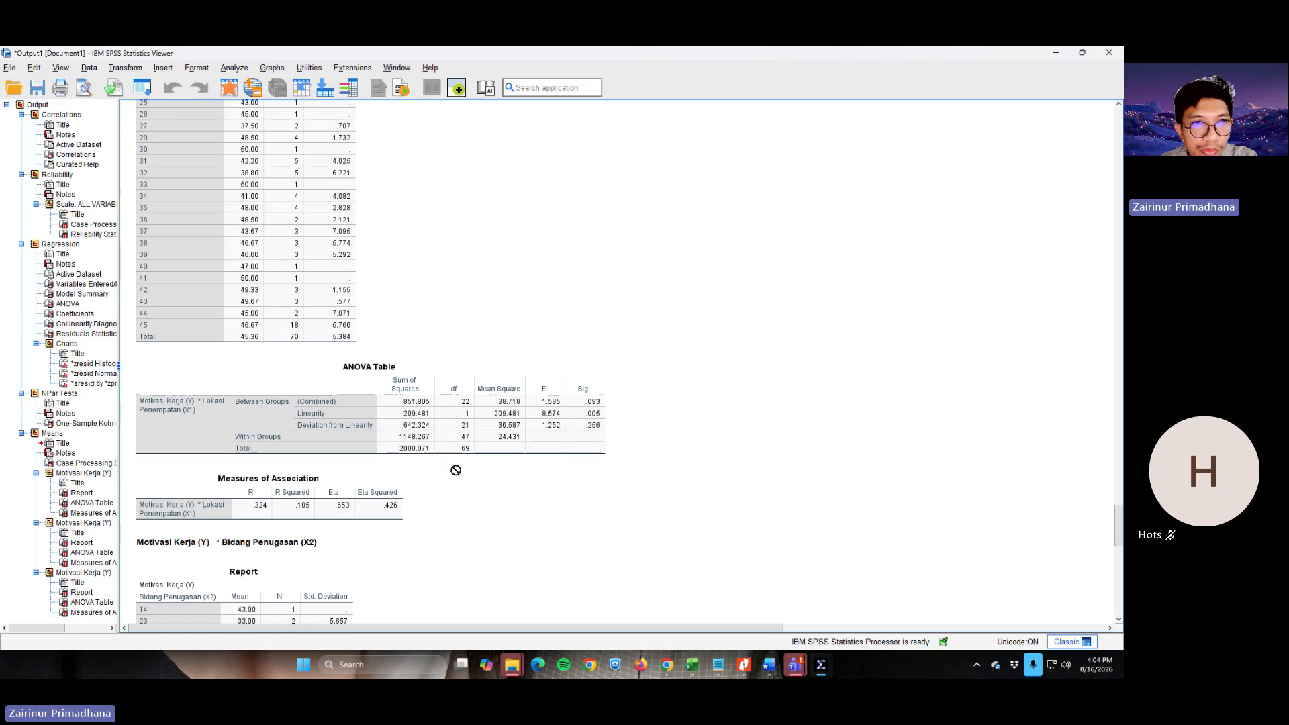
{"action": "key", "text": "alt+Tab"}
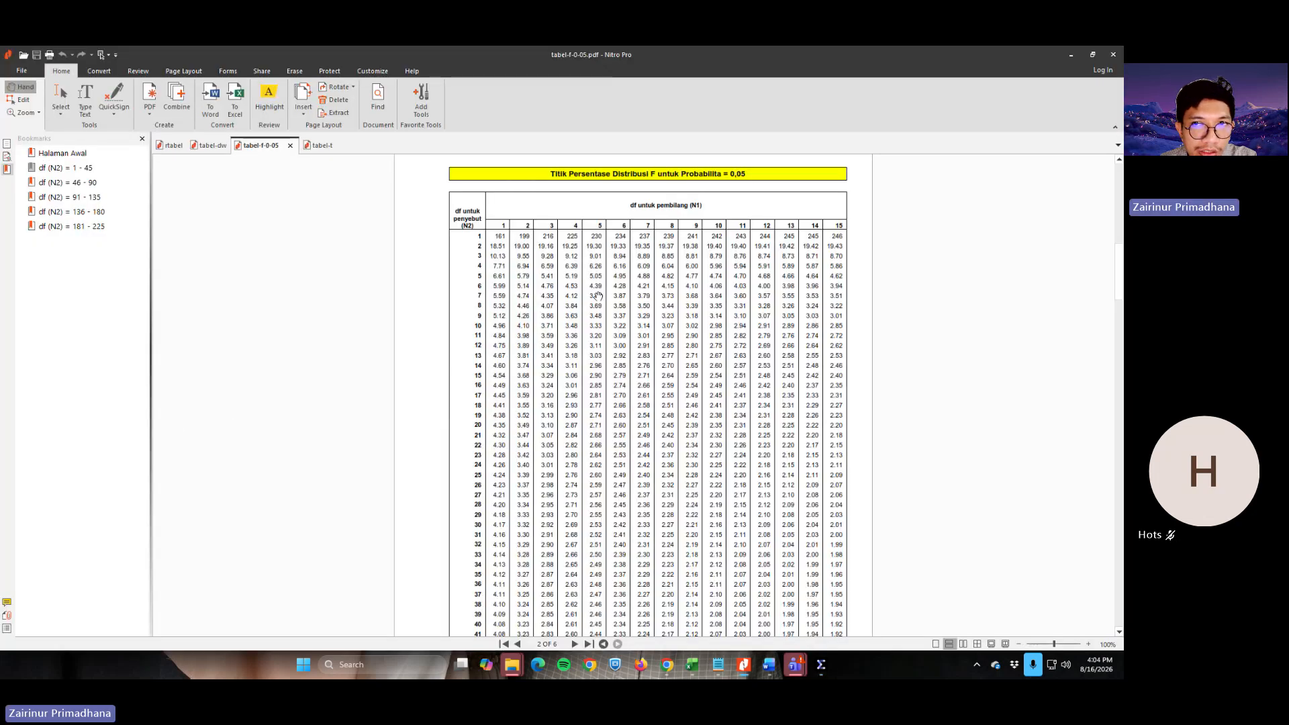
{"action": "key", "text": "alt+Tab"}
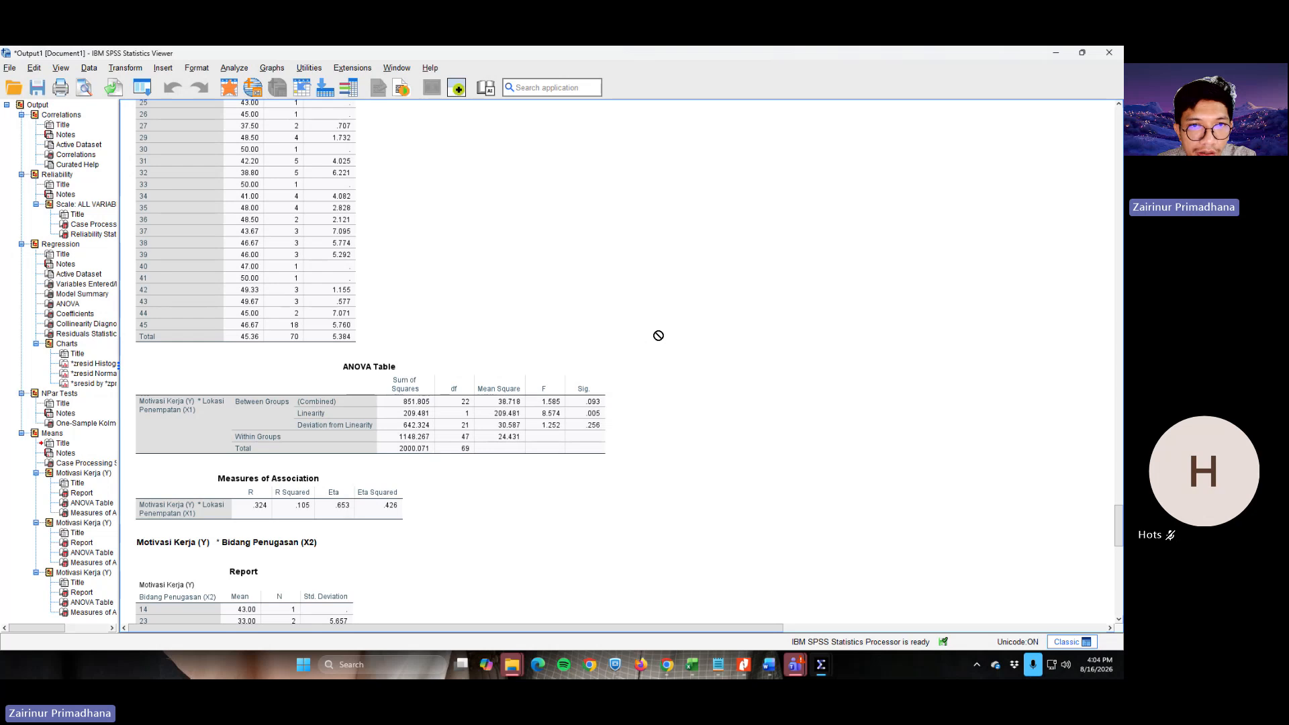
{"action": "key", "text": "alt+Tab"}
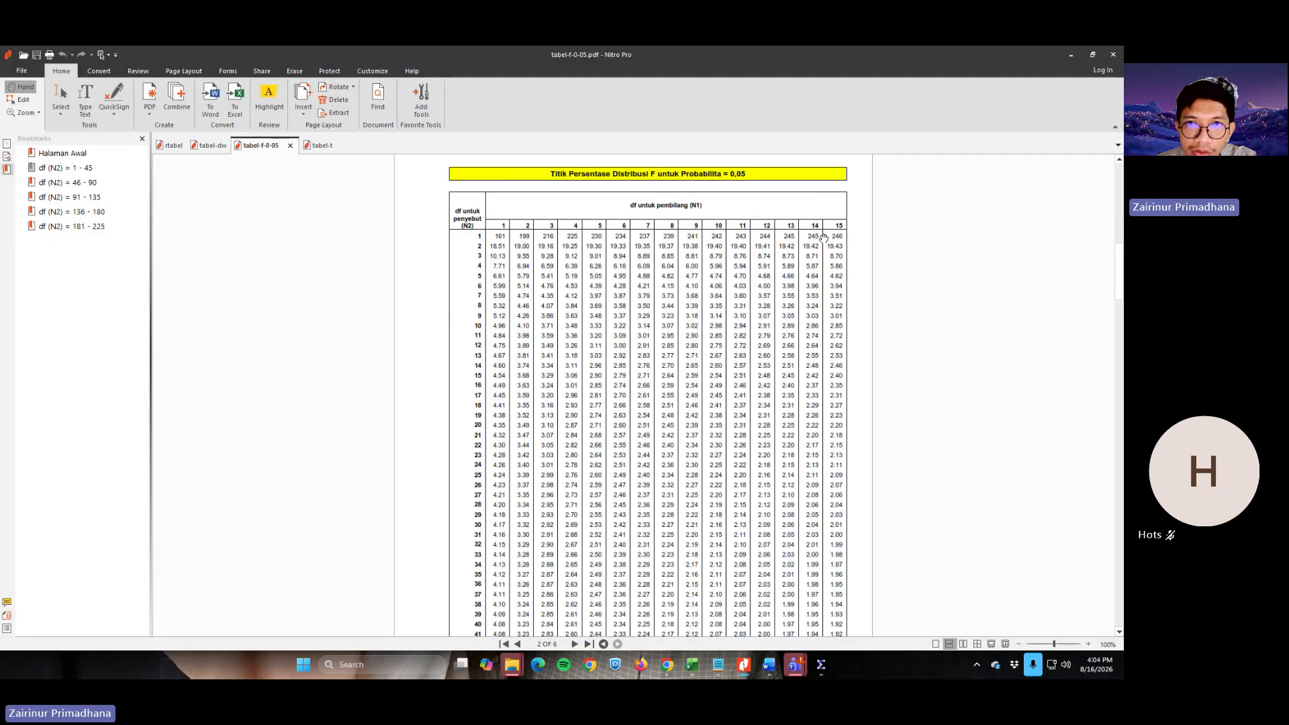
{"action": "scroll", "coordinate": [823, 238], "scroll_direction": "down", "scroll_amount": 6}
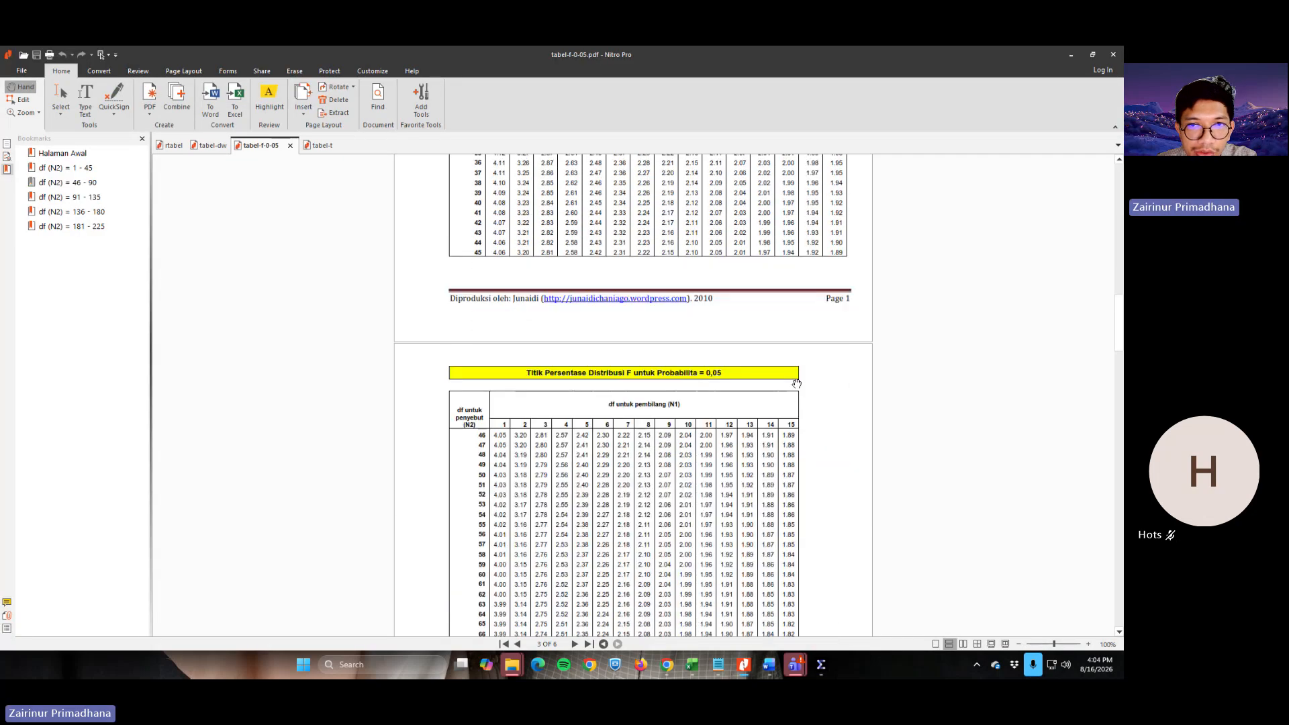
{"action": "scroll", "coordinate": [796, 383], "scroll_direction": "up", "scroll_amount": 7}
{"action": "scroll", "coordinate": [788, 380], "scroll_direction": "down", "scroll_amount": 1}
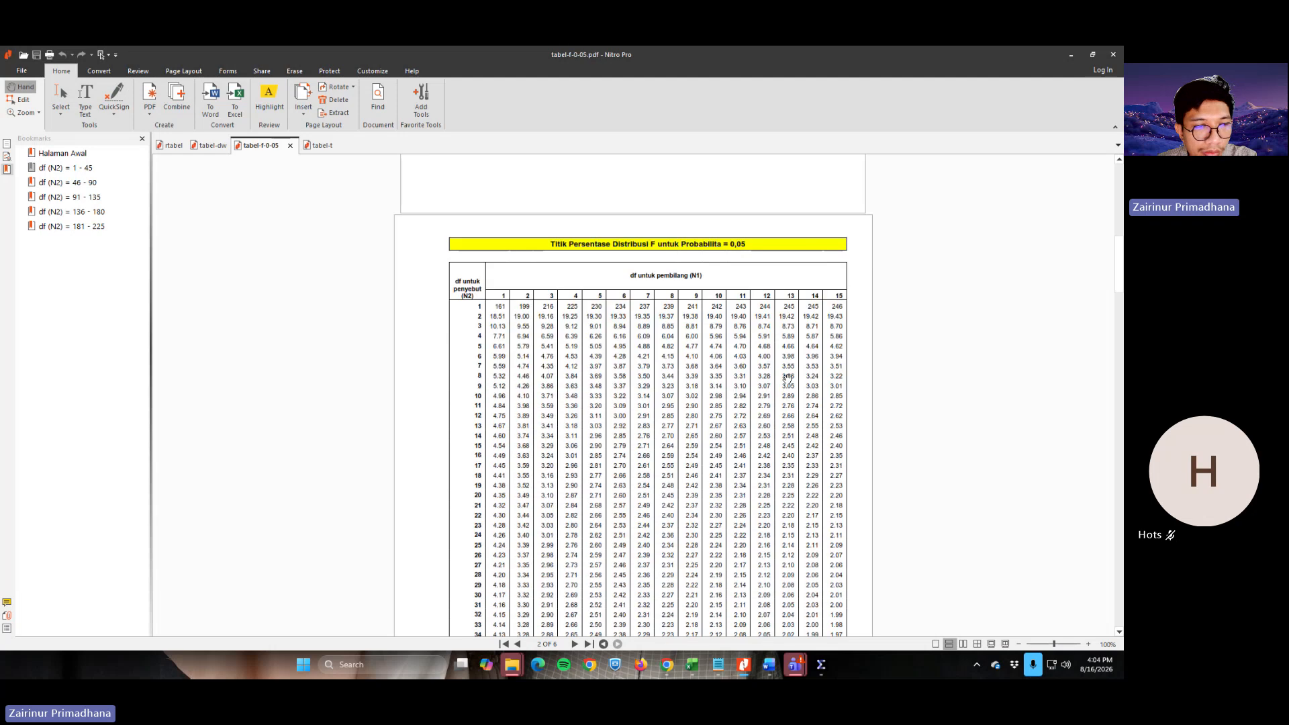
Switch to the Tabulasi Hasil Survey workbook in Excel and locate the N1 = 21 column on the f tabel 0,05 sheet
{"action": "key", "text": "alt+Tab"}
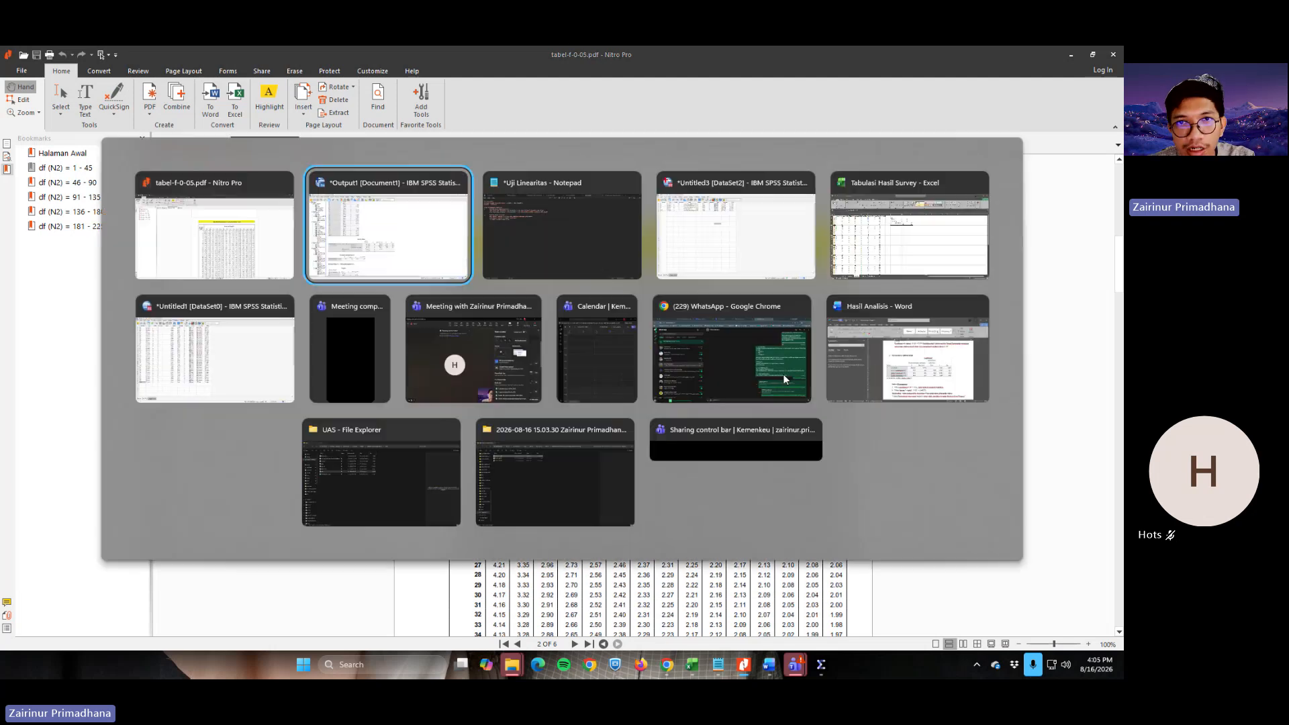
{"action": "key", "text": "Tab"}
{"action": "key", "text": "Tab"}
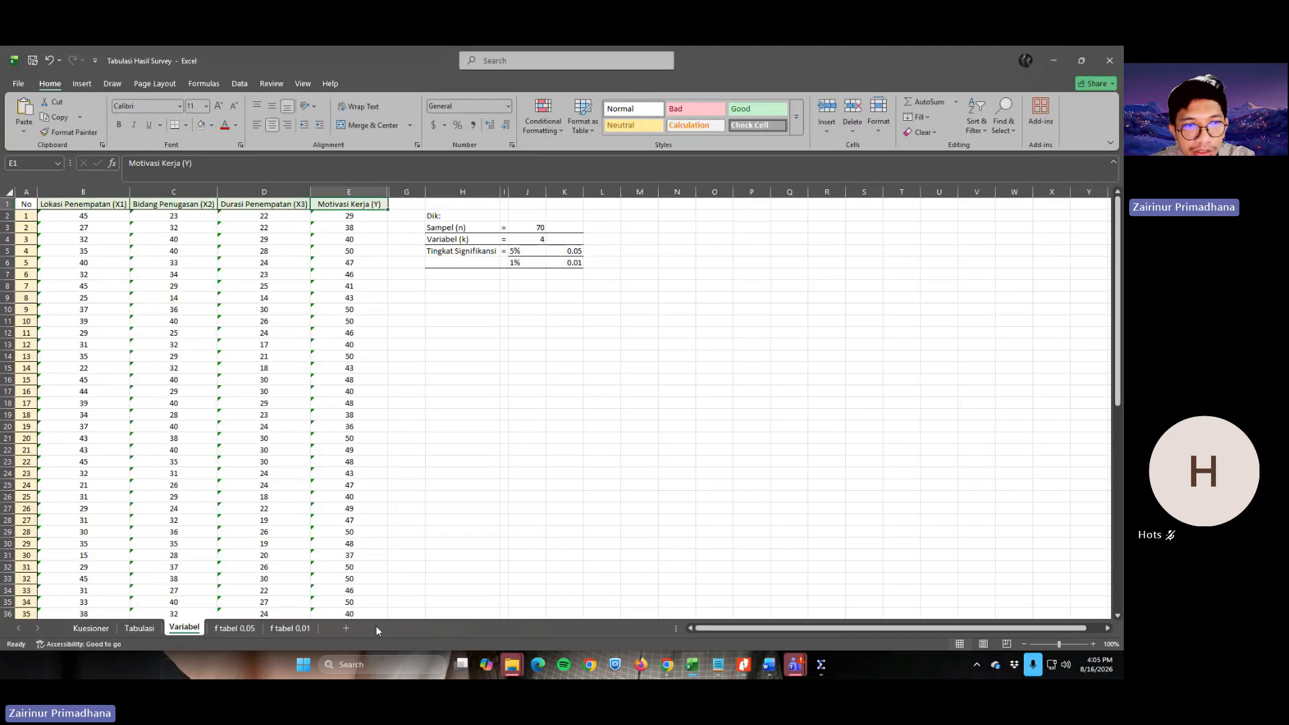
{"action": "left_click", "coordinate": [234, 628]}
{"action": "scroll", "coordinate": [718, 599], "scroll_direction": "up", "scroll_amount": 8}
{"action": "scroll", "coordinate": [717, 600], "scroll_direction": "up", "scroll_amount": 2}
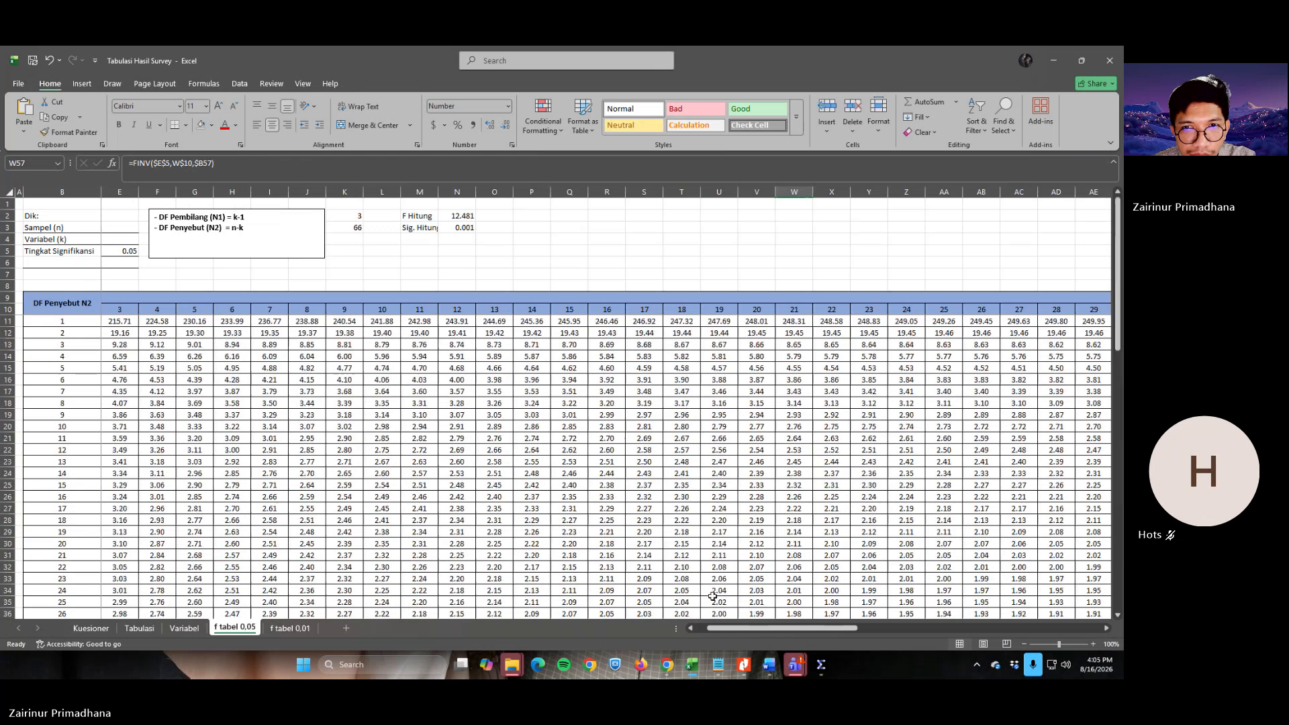
{"action": "left_click", "coordinate": [794, 307]}
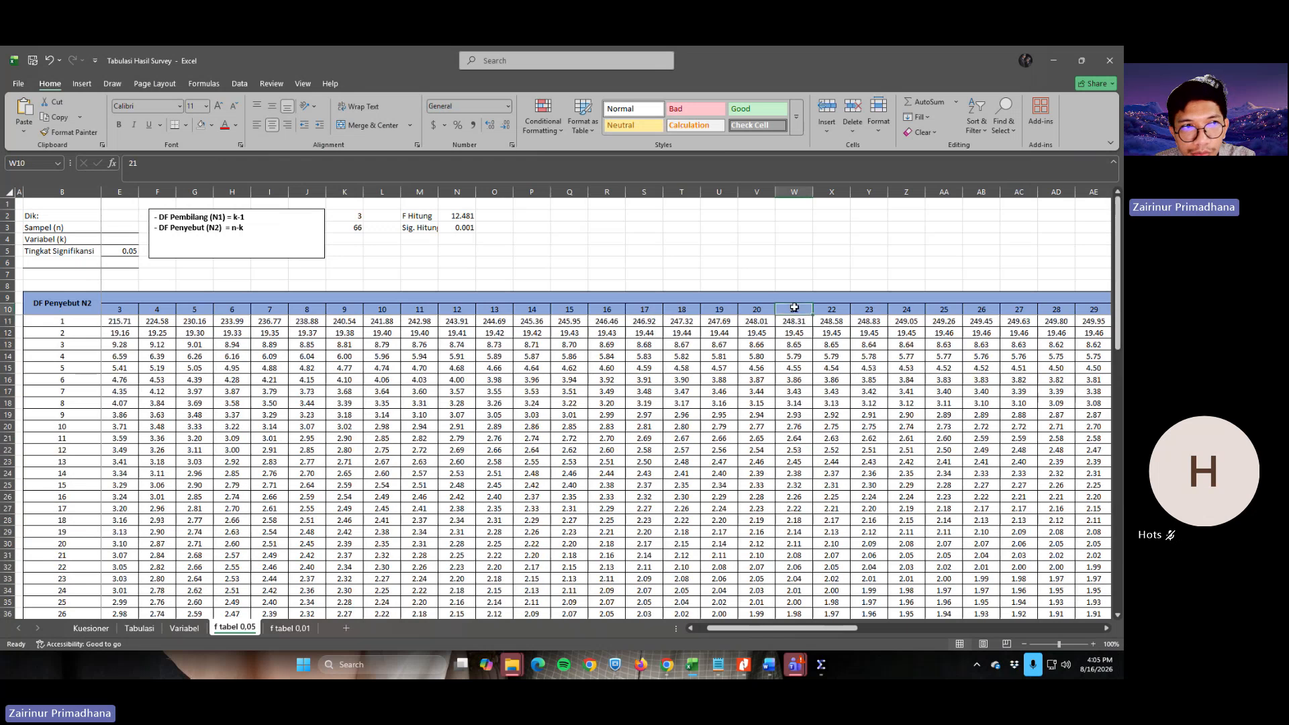
Look up the F table value where the N1 = 21 column meets the N2 = 47 row
{"action": "key", "text": "alt+Tab"}
{"action": "key", "text": "Tab"}
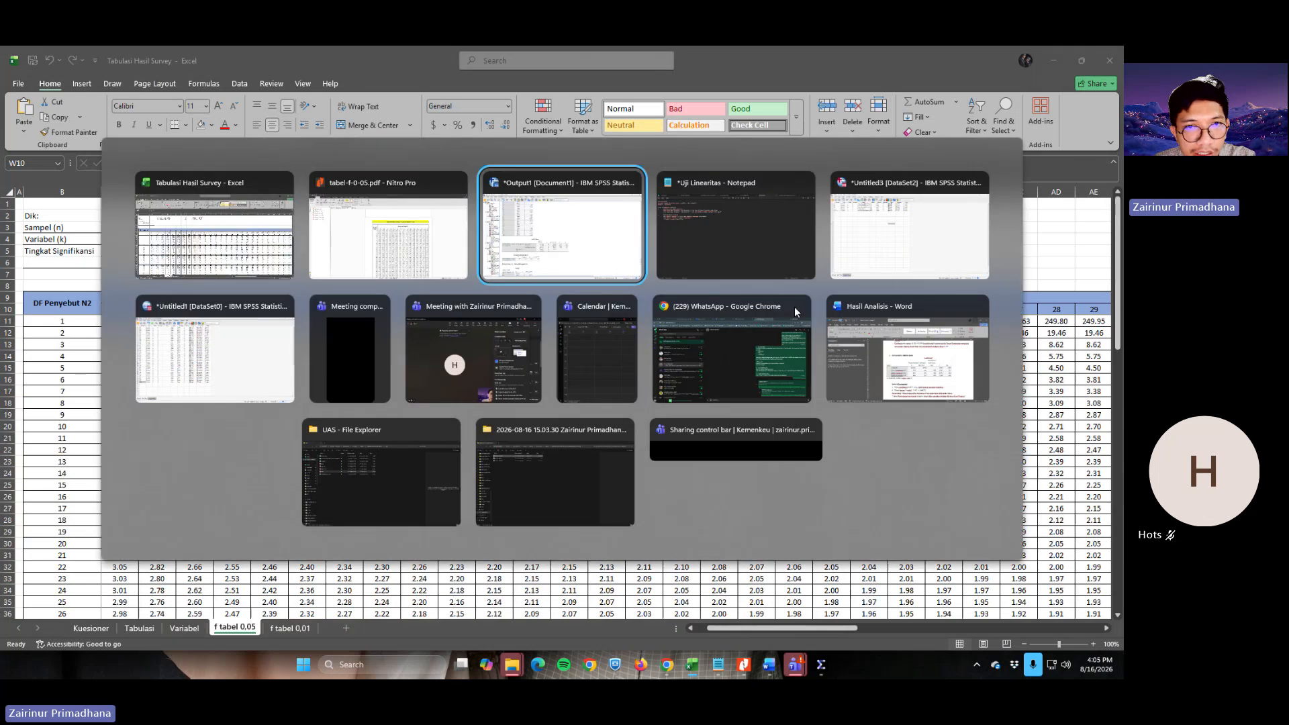
{"action": "key", "text": "alt+Tab"}
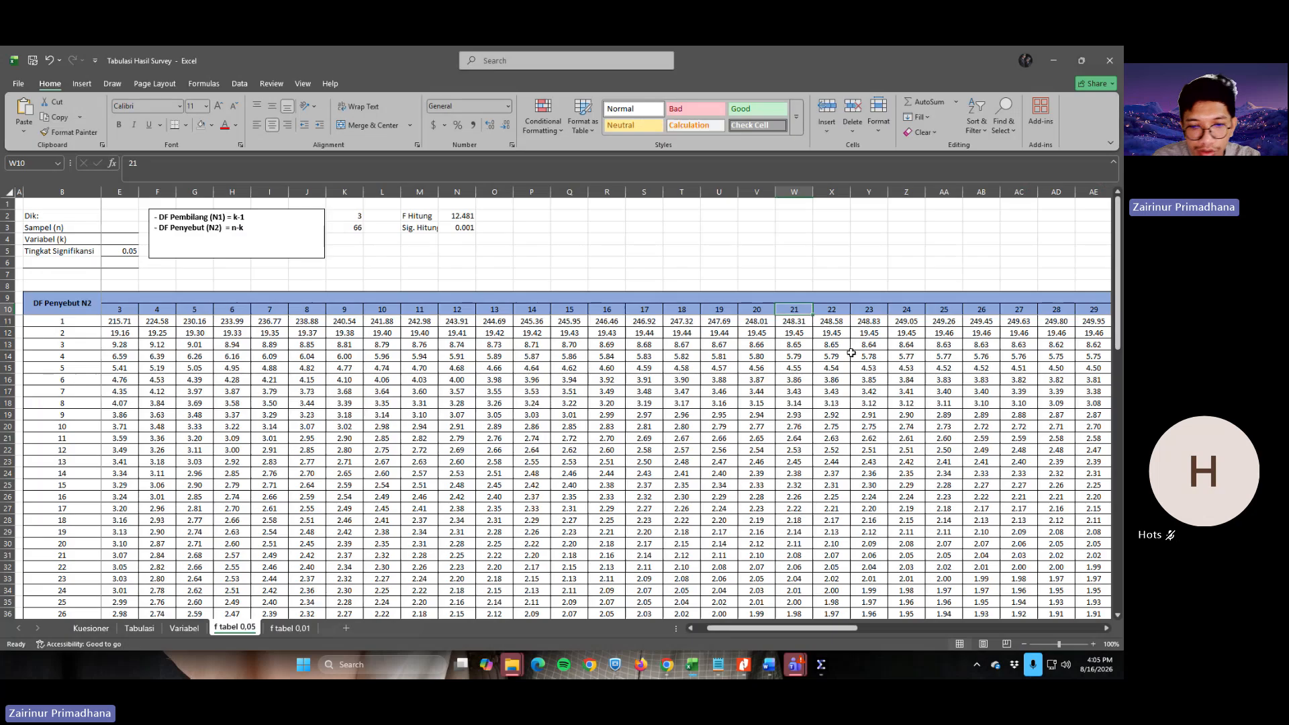
{"action": "scroll", "coordinate": [121, 531], "scroll_direction": "down", "scroll_amount": 10}
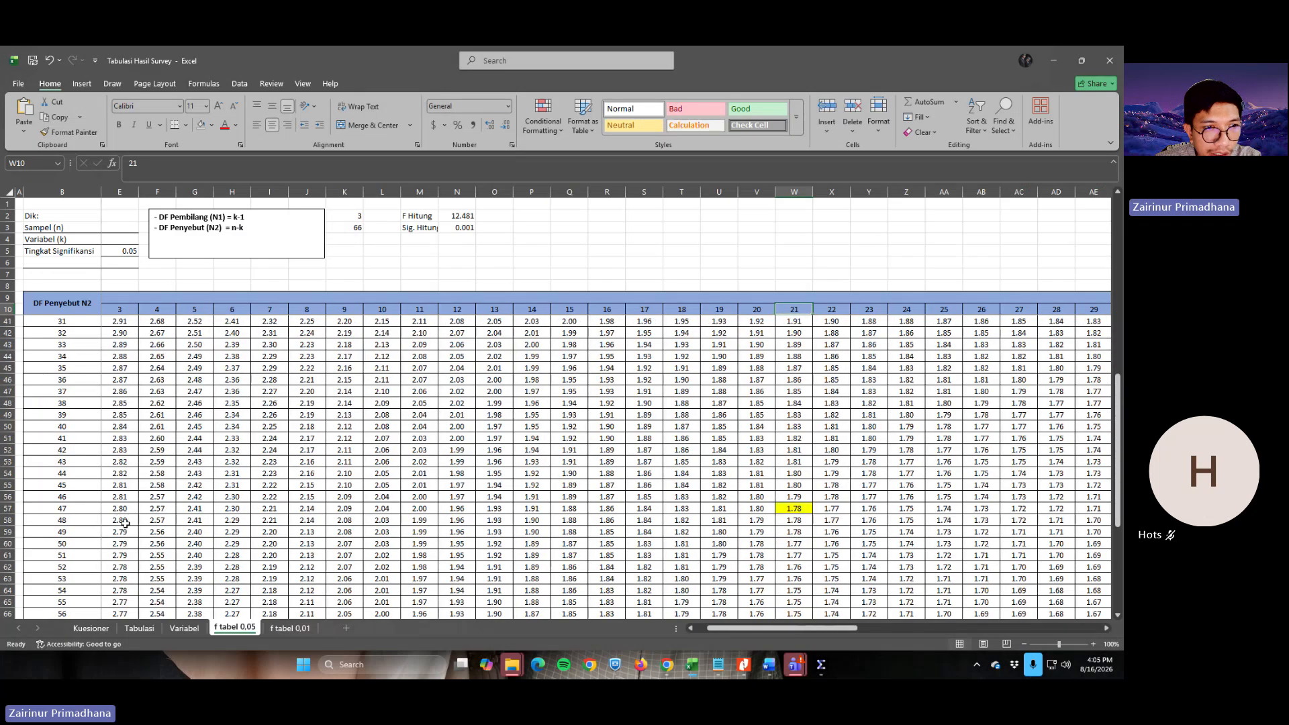
{"action": "left_click", "coordinate": [799, 509]}
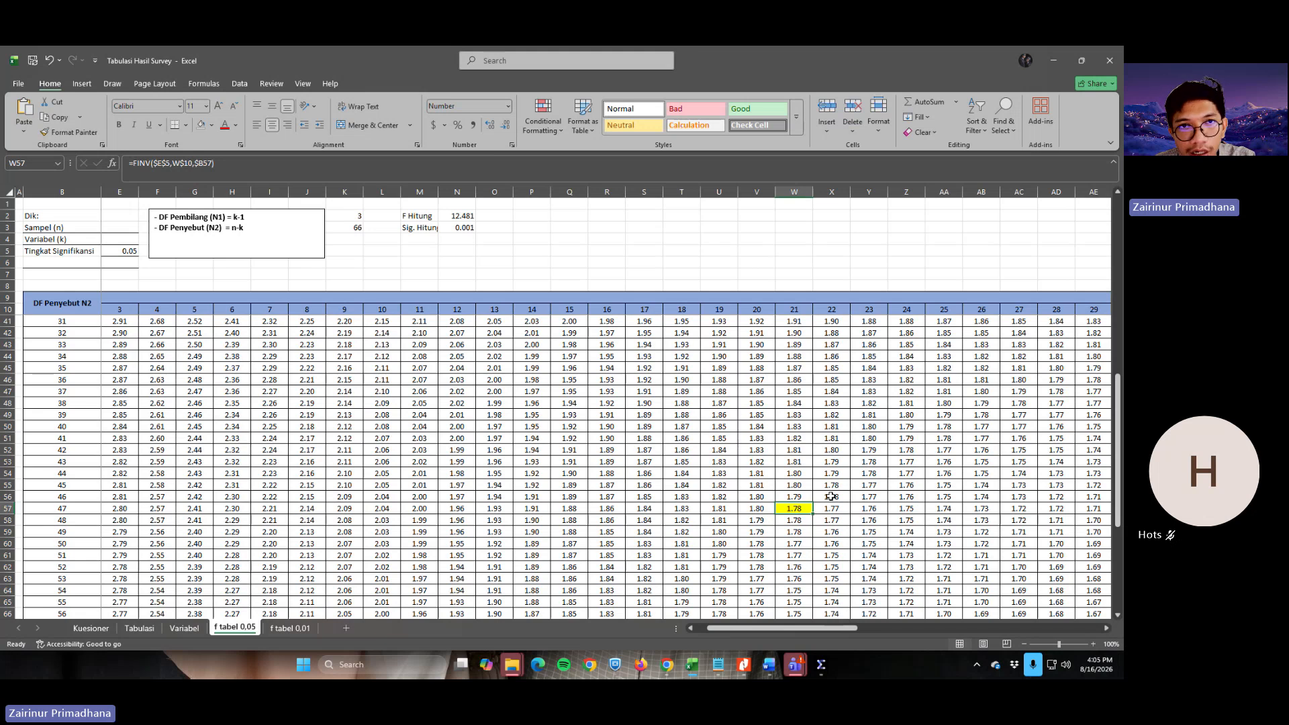
Switch to the SPSS output and check the Deviation from Linearity F for Lokasi Penempatan (X1) against the F hitung rule in Notepad
{"action": "key", "text": "alt+Tab"}
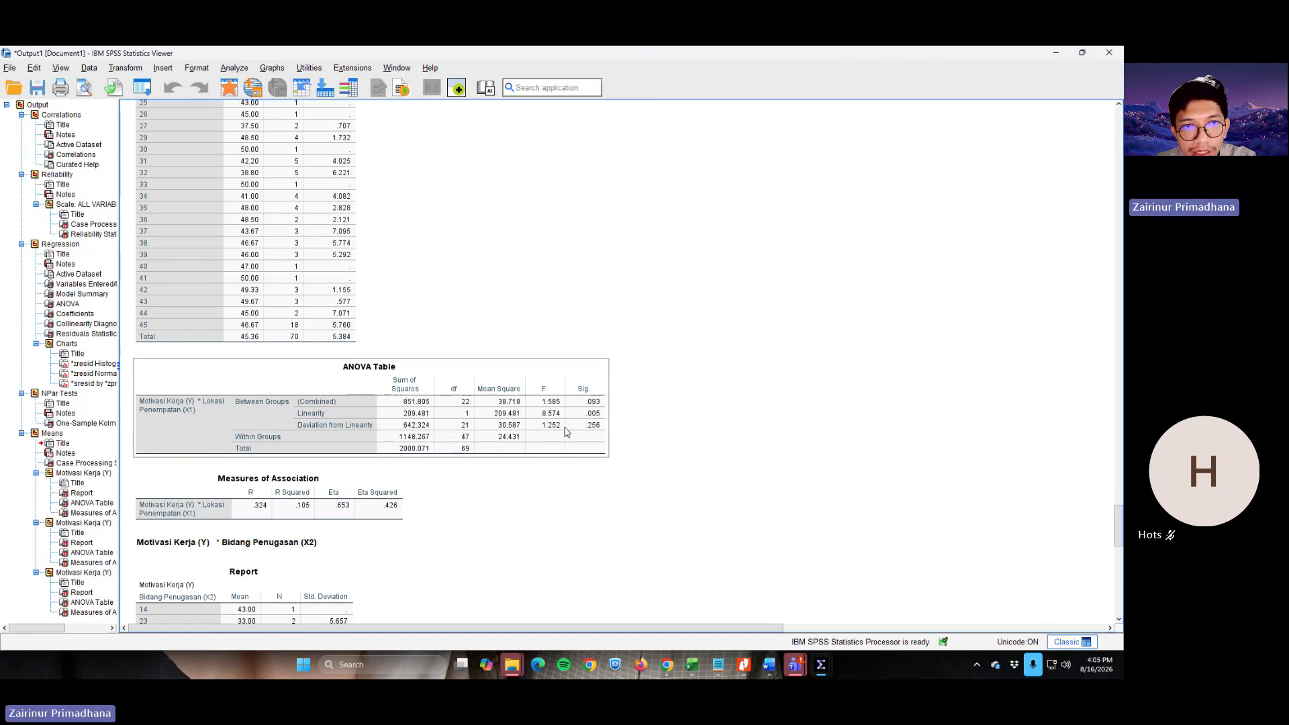
{"action": "scroll", "coordinate": [564, 430], "scroll_direction": "down", "scroll_amount": 2}
{"action": "key", "text": "alt+Tab"}
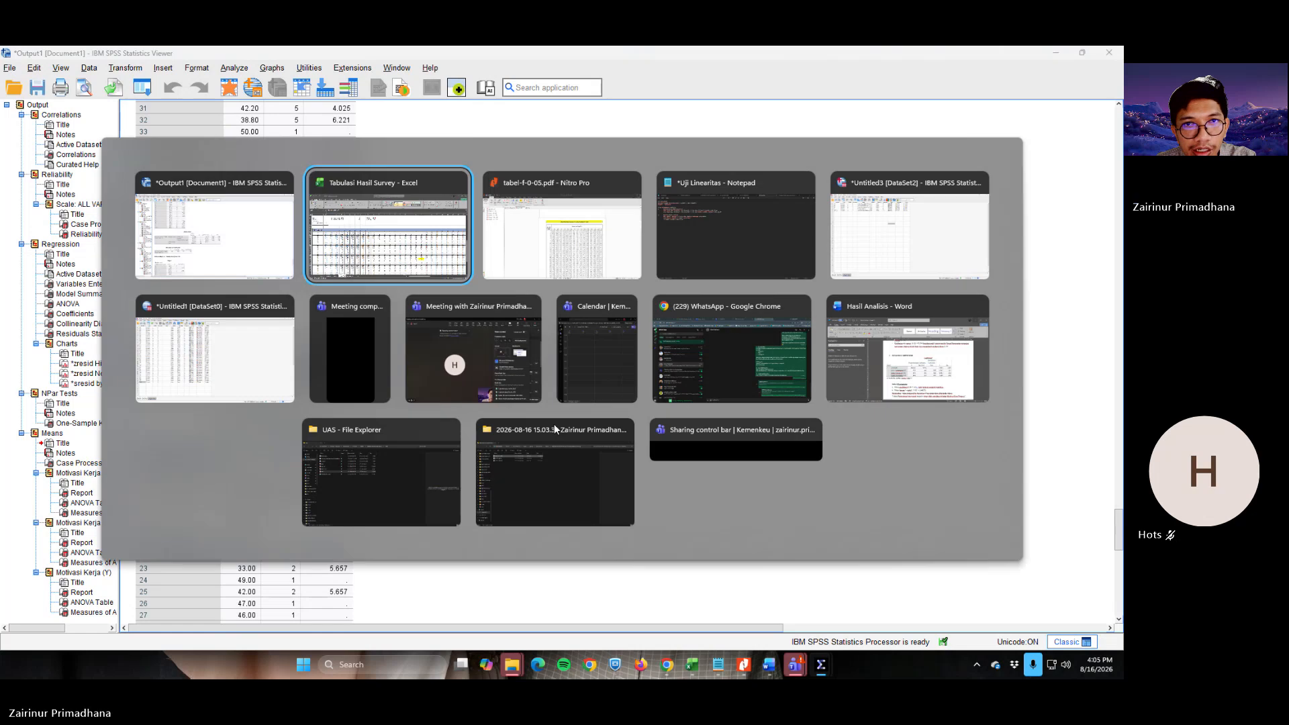
{"action": "key", "text": "alt+Tab"}
{"action": "key", "text": "alt+Tab"}
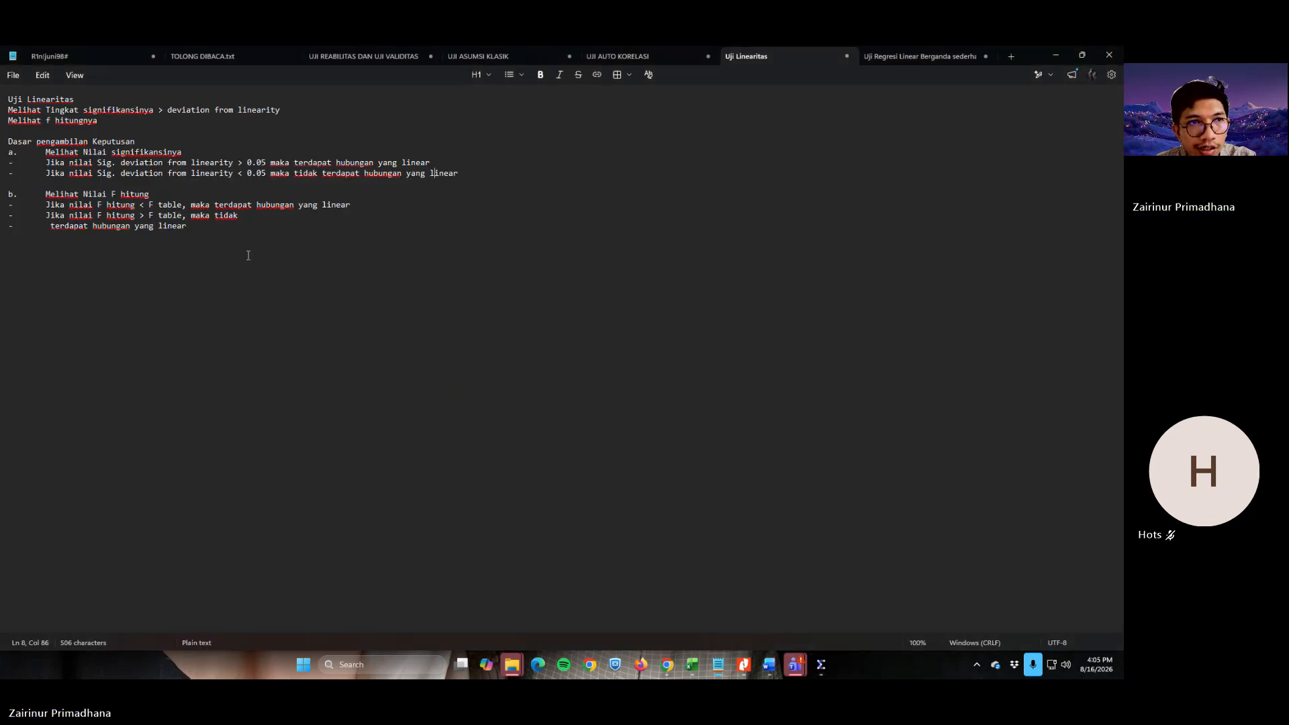
{"action": "key", "text": "alt+Tab"}
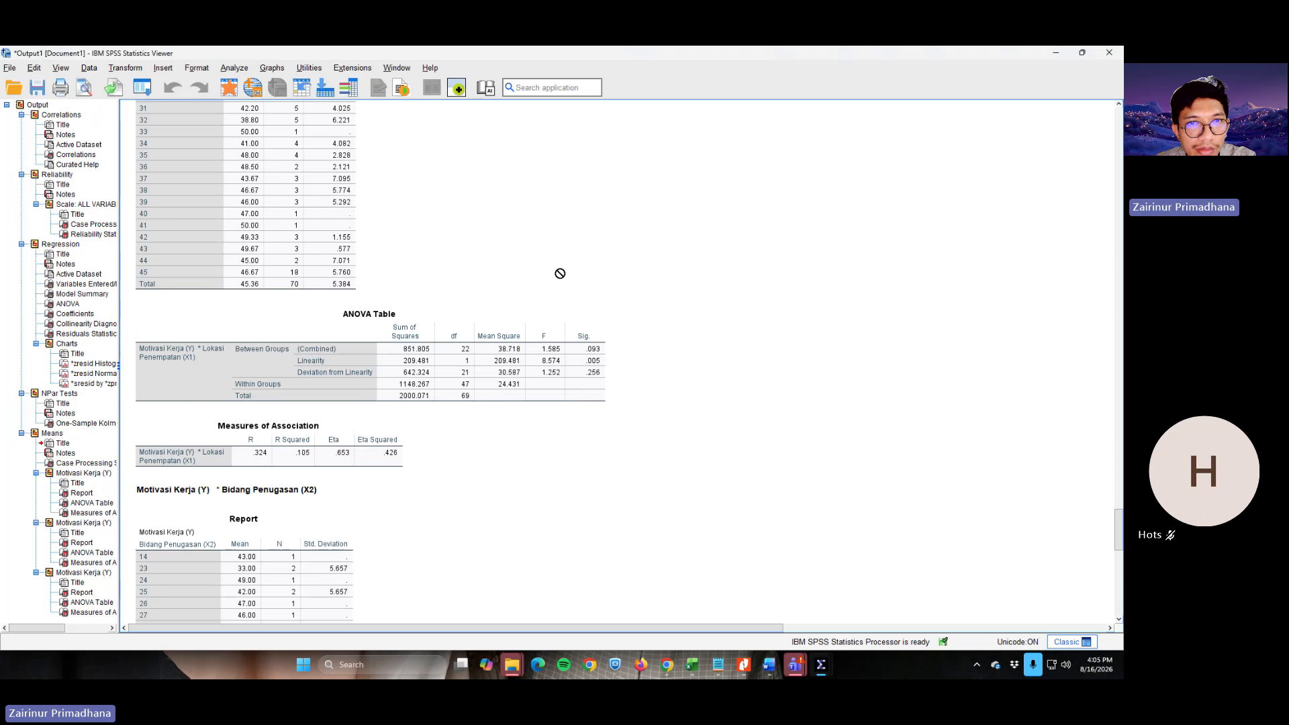
Go back through the SPSS output from the Means results to the regression Model Summary, ANOVA and Coefficients tables
{"action": "scroll", "coordinate": [518, 377], "scroll_direction": "up", "scroll_amount": 10}
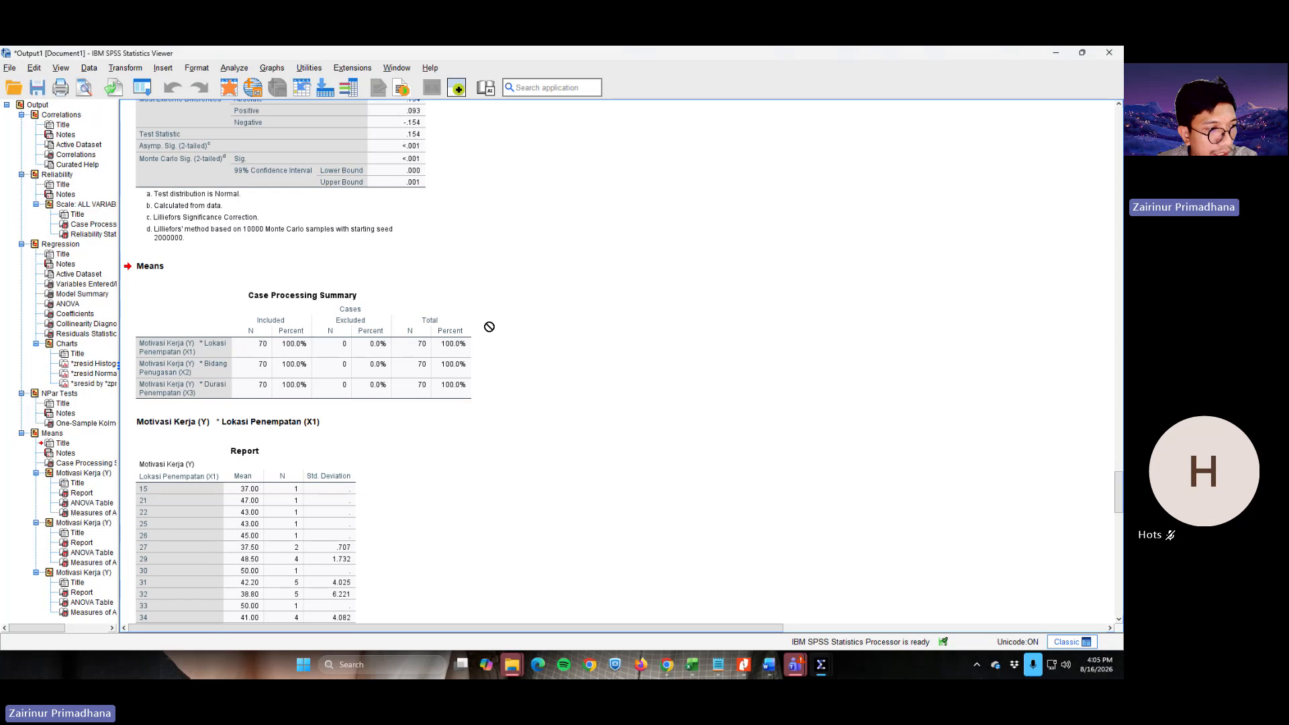
{"action": "left_click", "coordinate": [395, 299]}
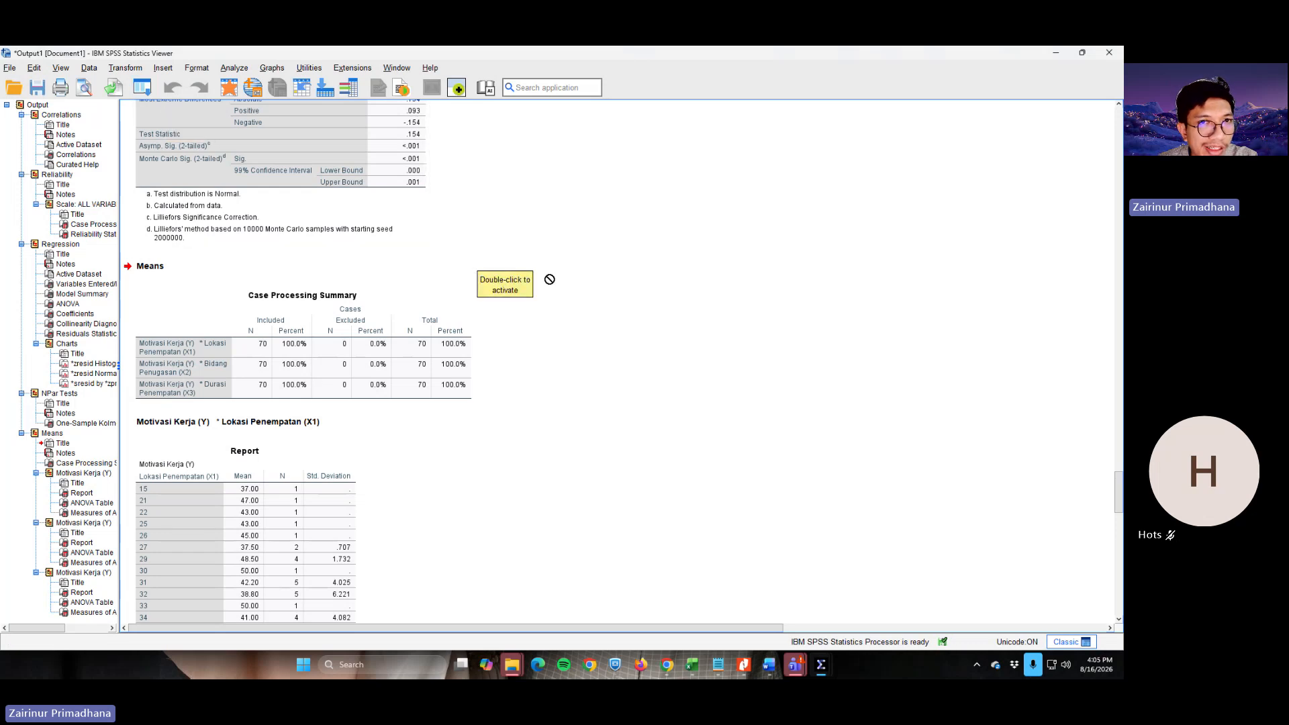
{"action": "scroll", "coordinate": [608, 332], "scroll_direction": "up", "scroll_amount": 2}
{"action": "scroll", "coordinate": [608, 332], "scroll_direction": "up", "scroll_amount": 15}
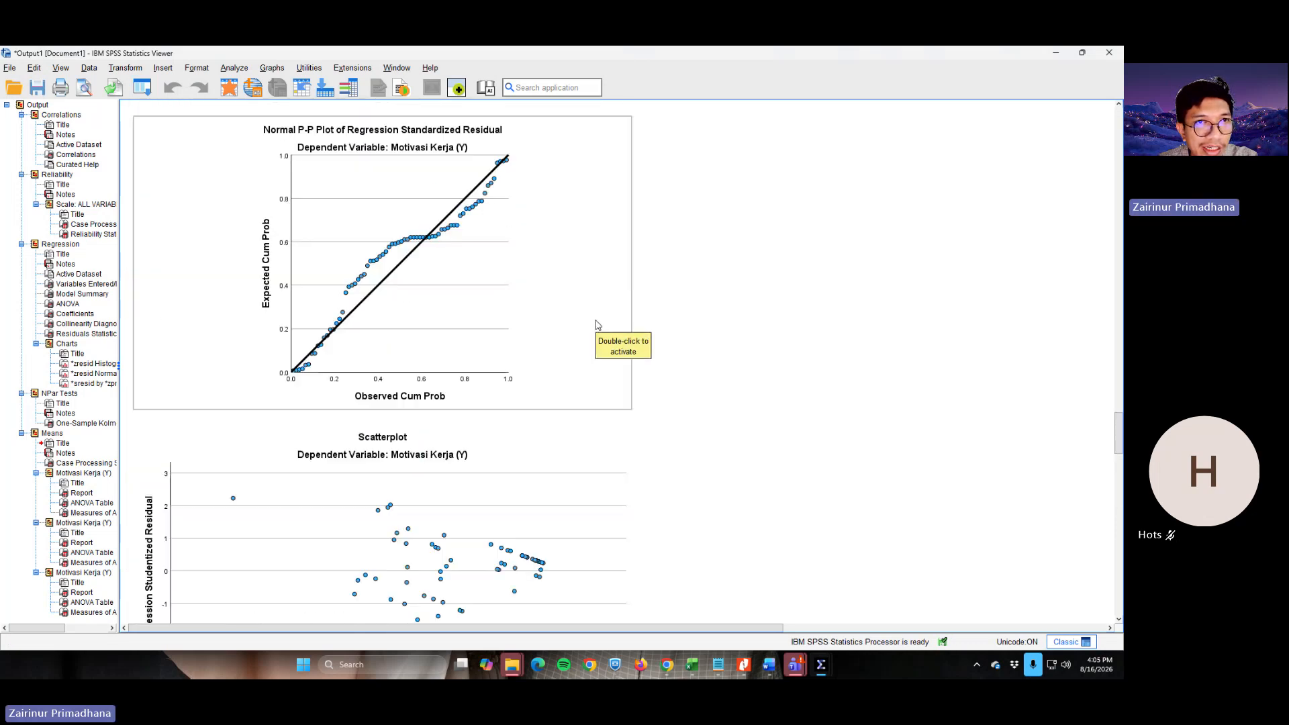
{"action": "scroll", "coordinate": [591, 324], "scroll_direction": "up", "scroll_amount": 10}
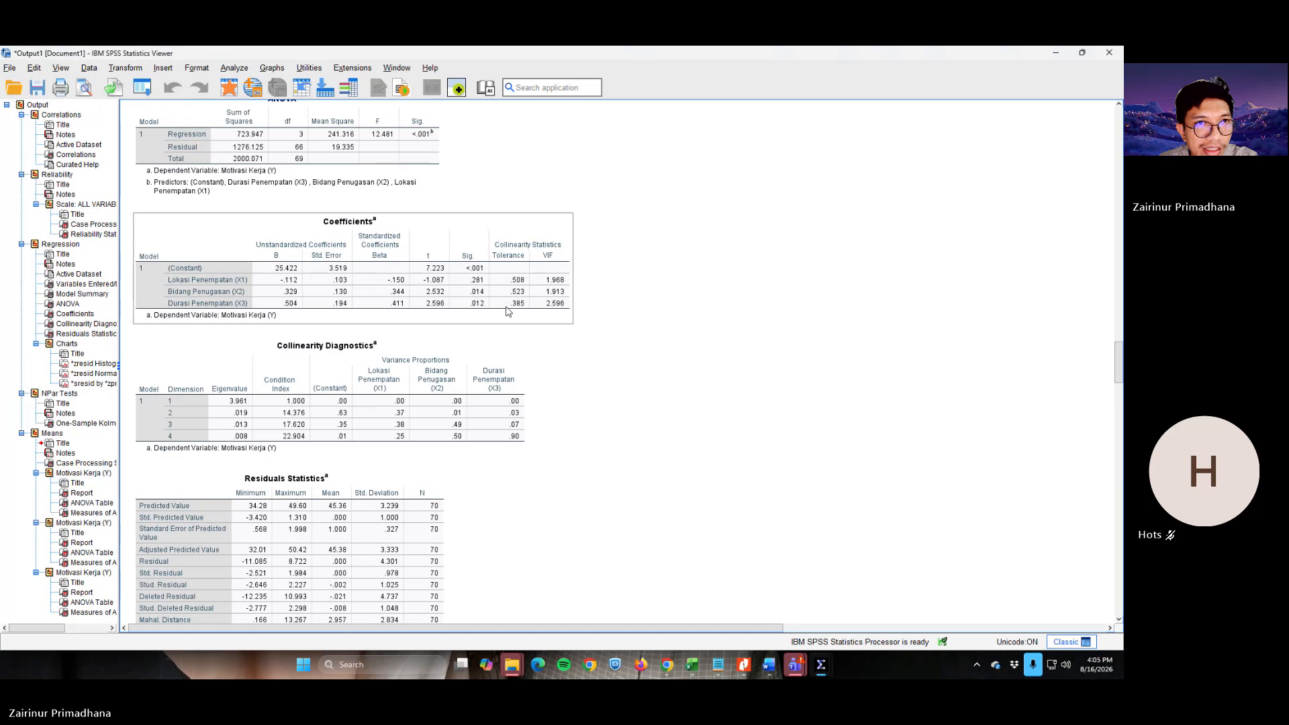
{"action": "scroll", "coordinate": [425, 296], "scroll_direction": "up", "scroll_amount": 6}
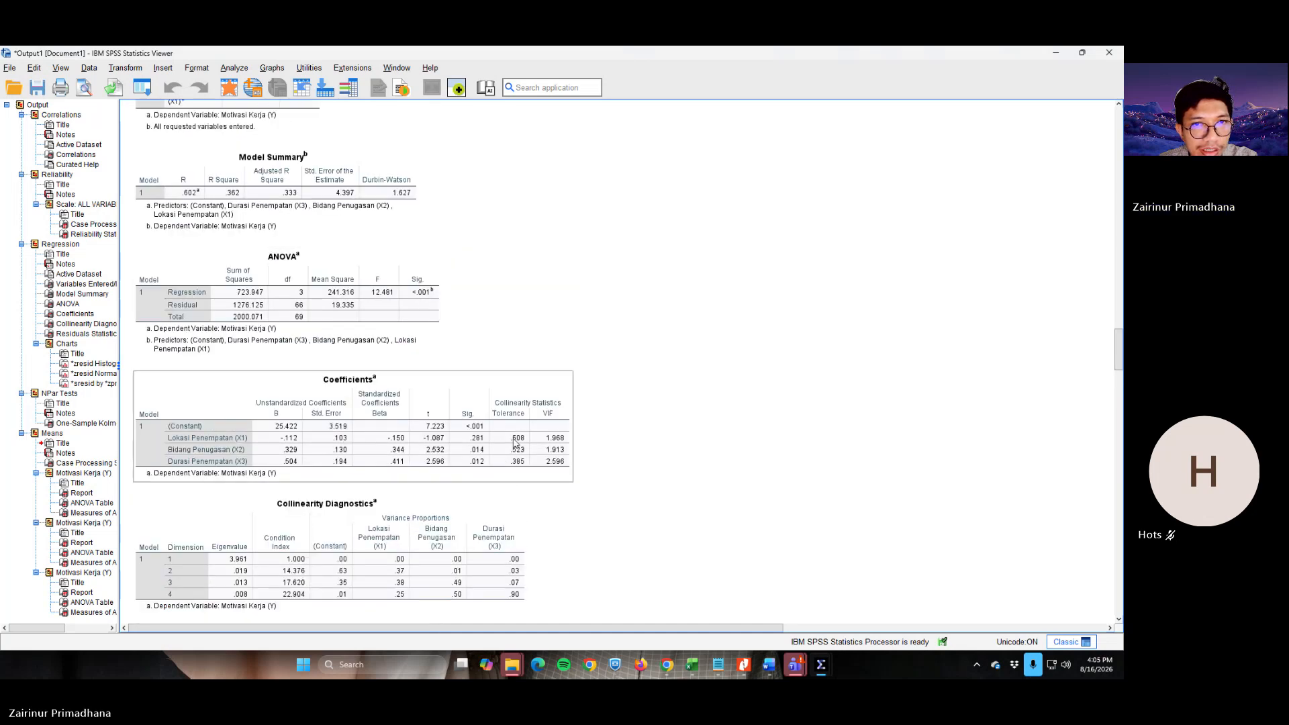
Read the Uji Regresi Linear Berganda sederhana notes in Notepad and compare their sig and t-hitung rules with the SPSS Coefficients table
{"action": "key", "text": "alt+Tab"}
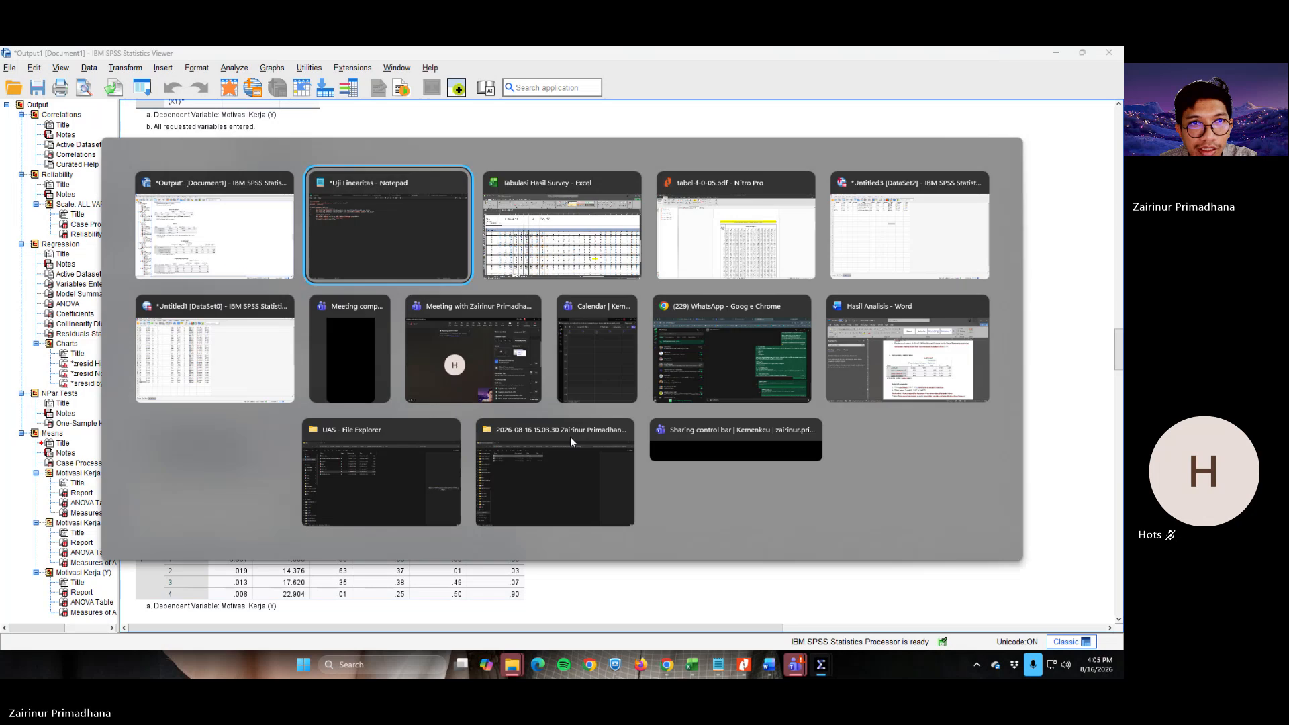
{"action": "left_click", "coordinate": [906, 62]}
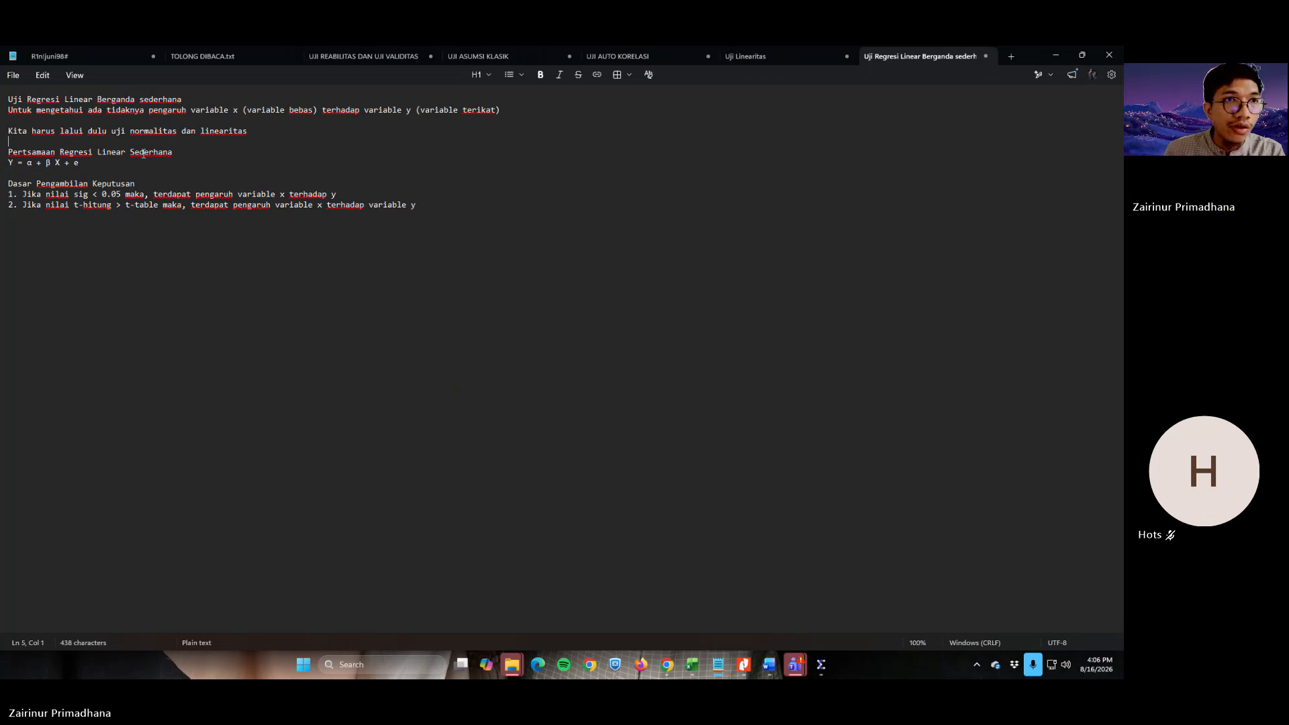
{"action": "left_click", "coordinate": [264, 131]}
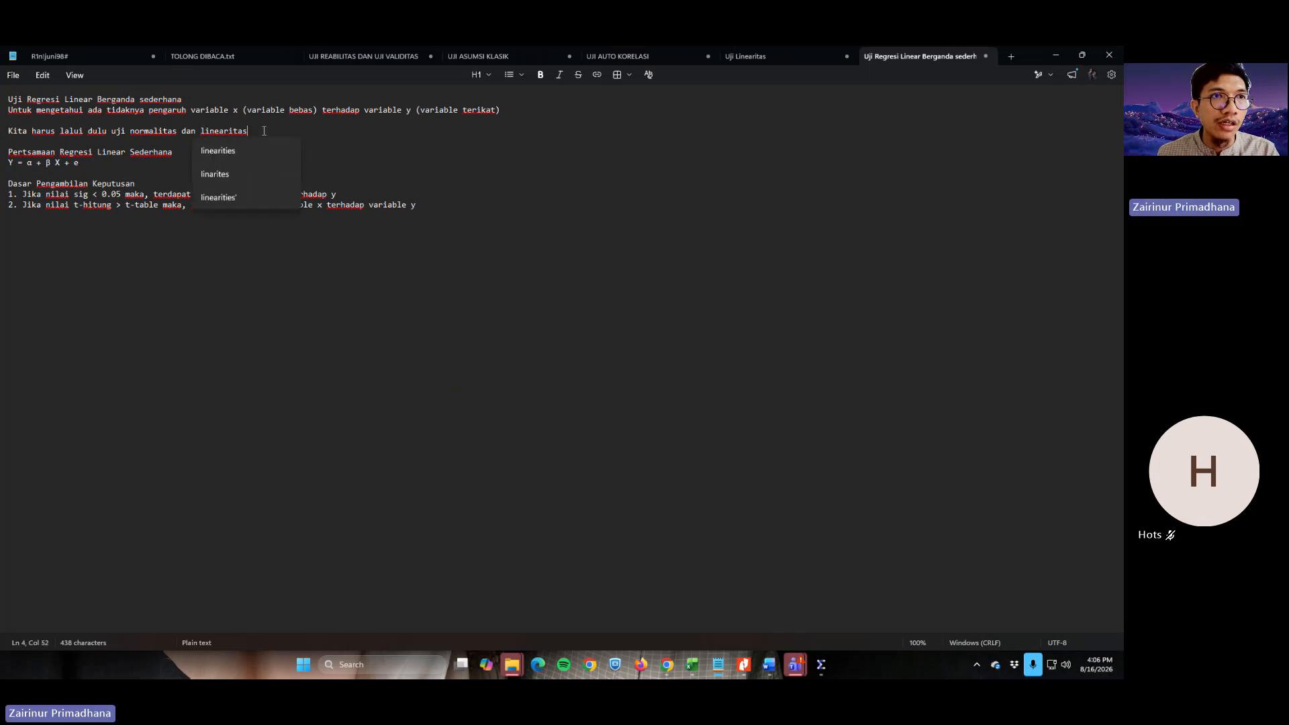
{"action": "left_click", "coordinate": [397, 154]}
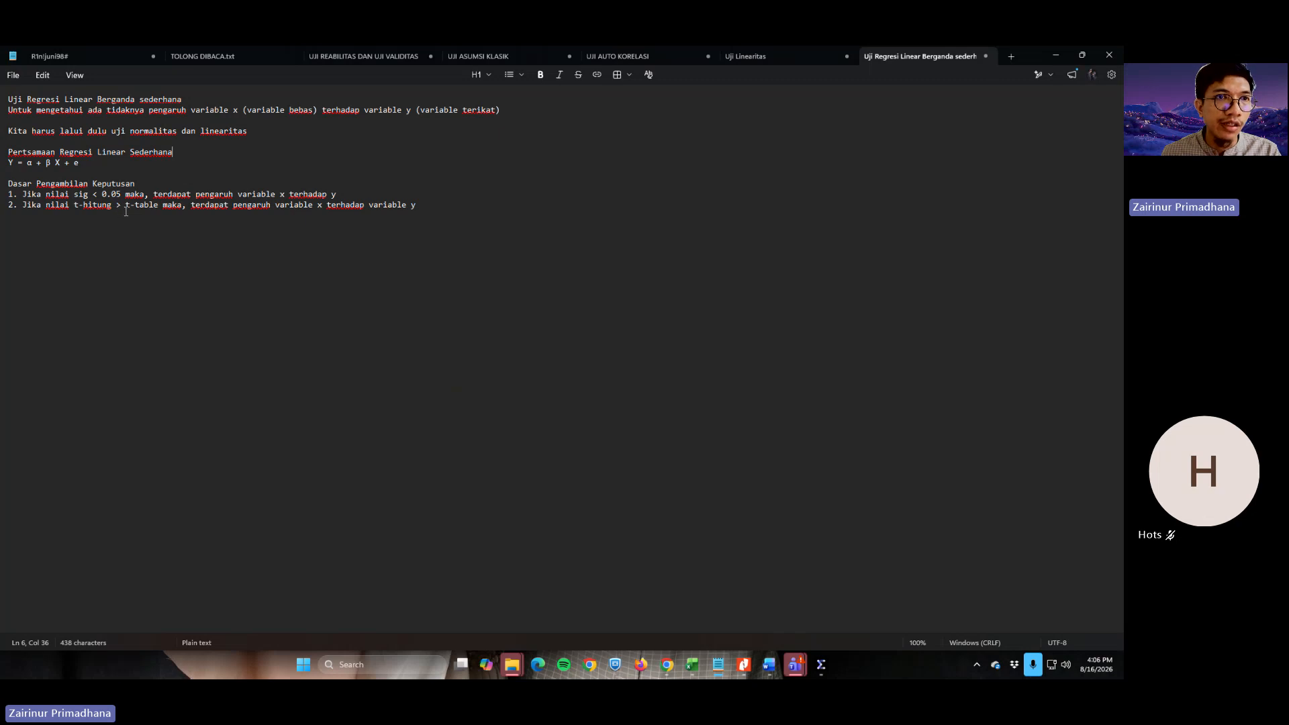
{"action": "key", "text": "alt+Tab"}
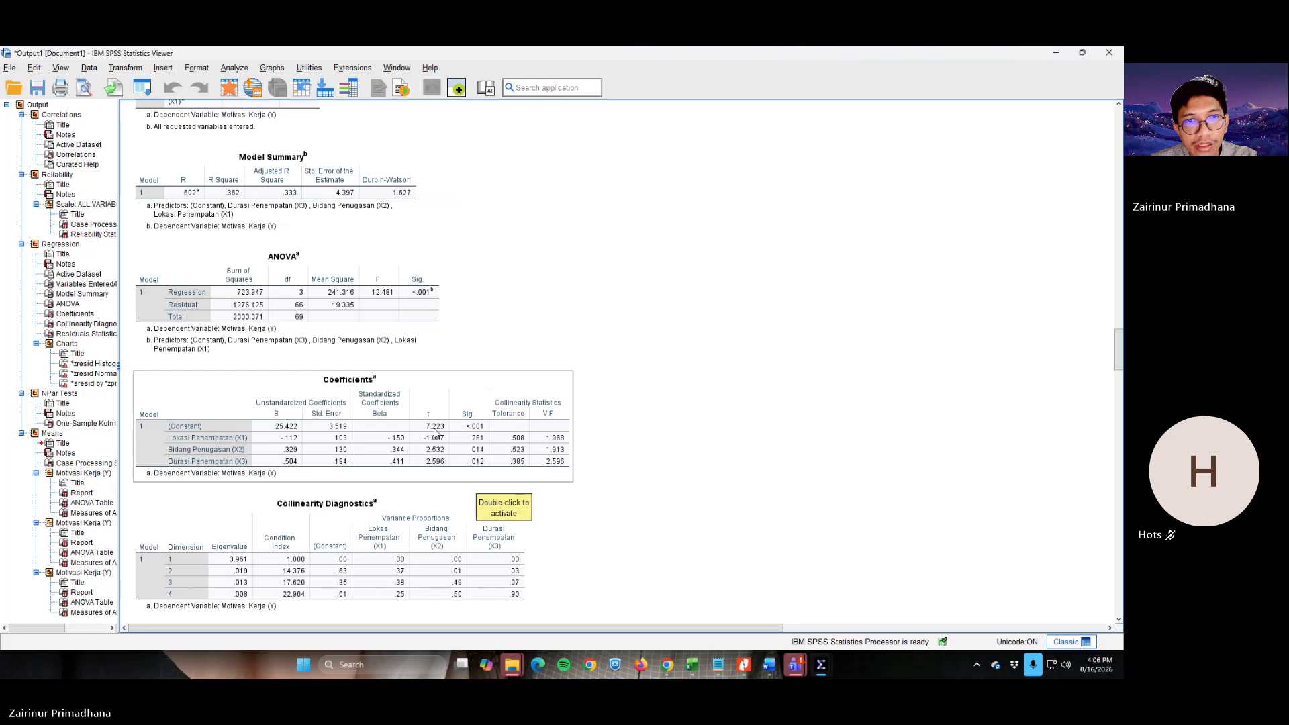
{"action": "key", "text": "alt+Tab"}
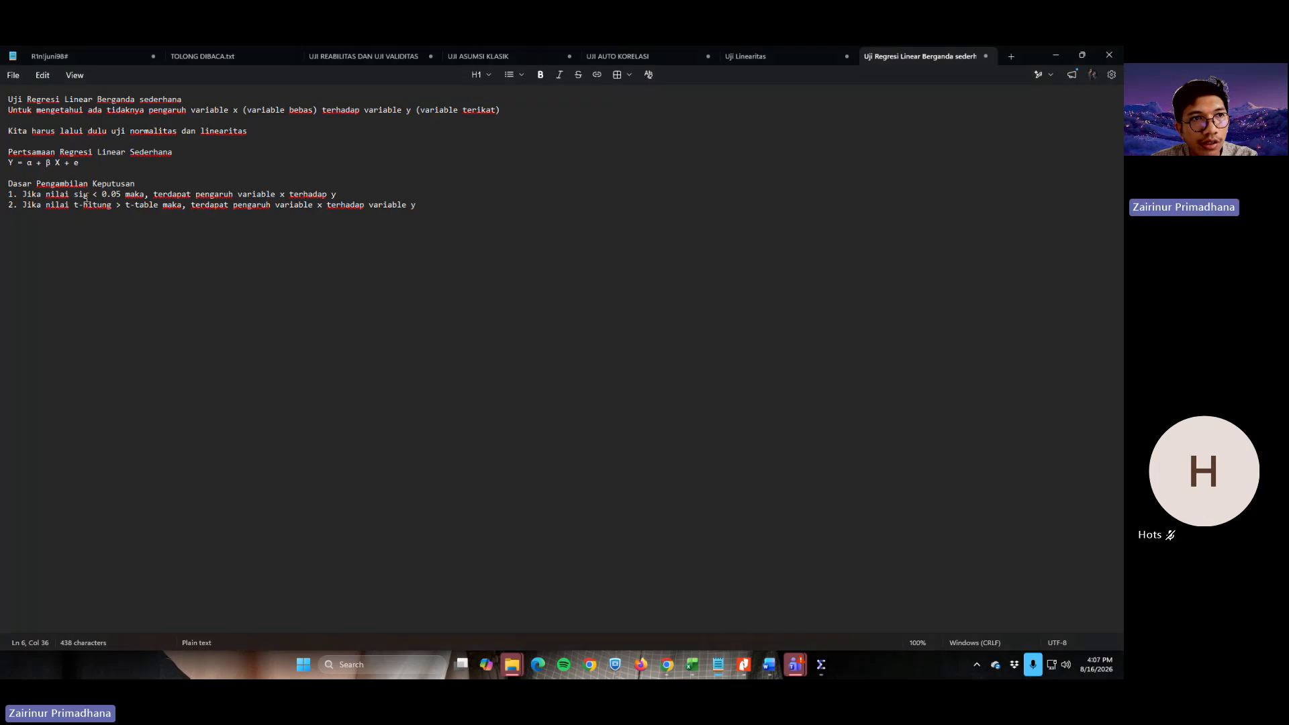
{"action": "key", "text": "alt+Tab"}
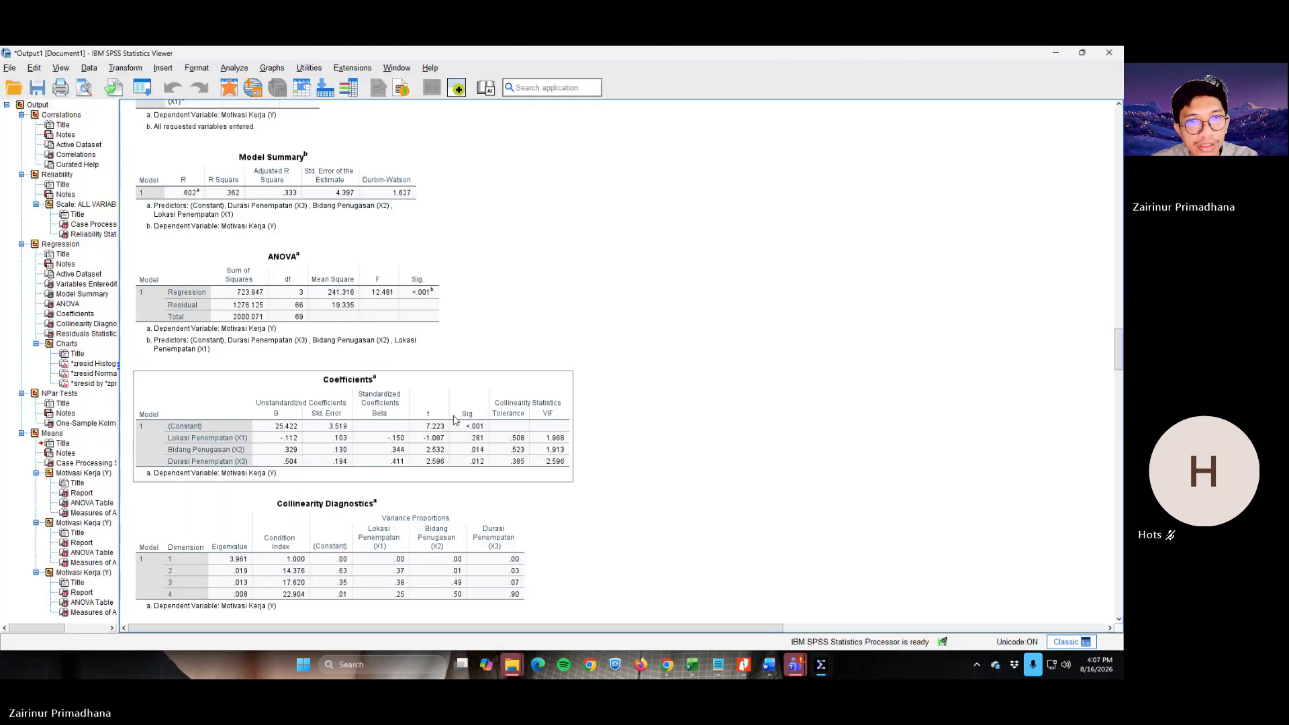
Switch to the Hasil Analisis document in Word and examine the Coefficients table under Model Persamaan Regresi
{"action": "key", "text": "alt+Tab"}
{"action": "key", "text": "alt+Tab"}
{"action": "key", "text": "alt+Tab"}
{"action": "key", "text": "alt+Tab"}
{"action": "key", "text": "alt+Tab"}
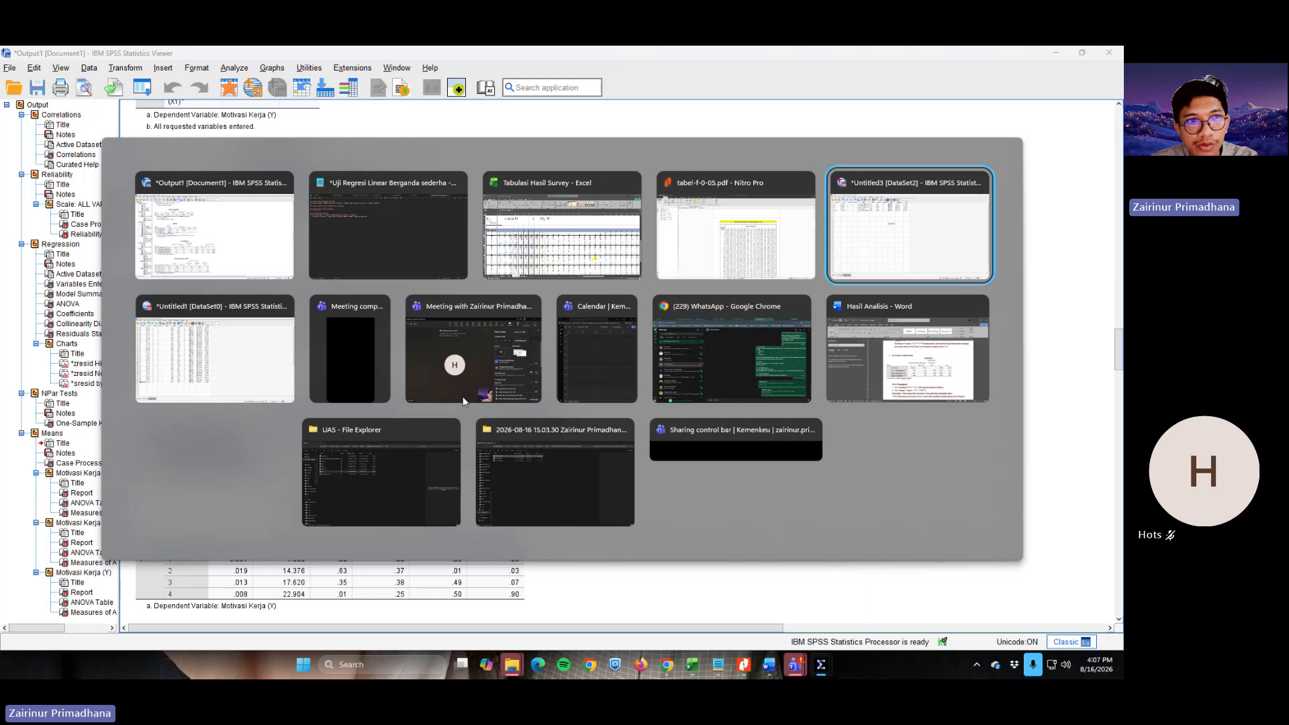
{"action": "key", "text": "alt+Tab"}
{"action": "key", "text": "alt+Tab"}
{"action": "key", "text": "alt+Tab"}
{"action": "key", "text": "alt+Tab"}
{"action": "key", "text": "alt+Tab"}
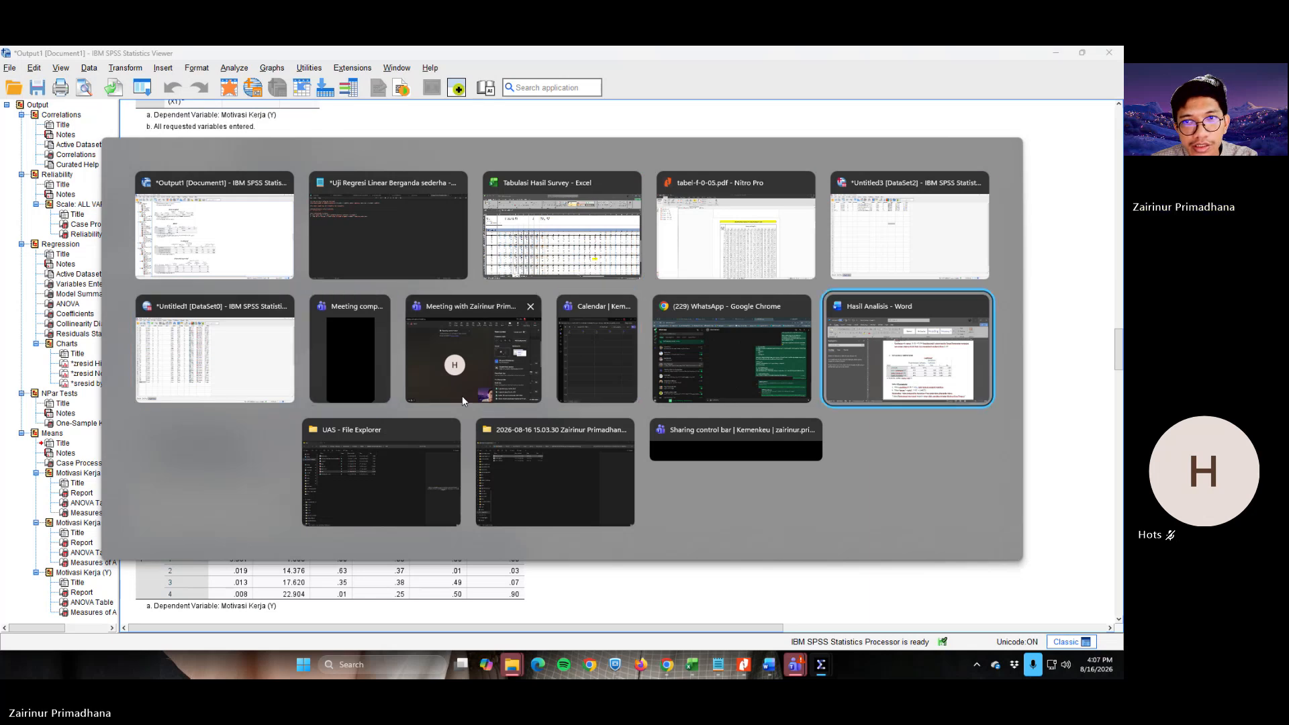
{"action": "scroll", "coordinate": [519, 391], "scroll_direction": "up", "scroll_amount": 15}
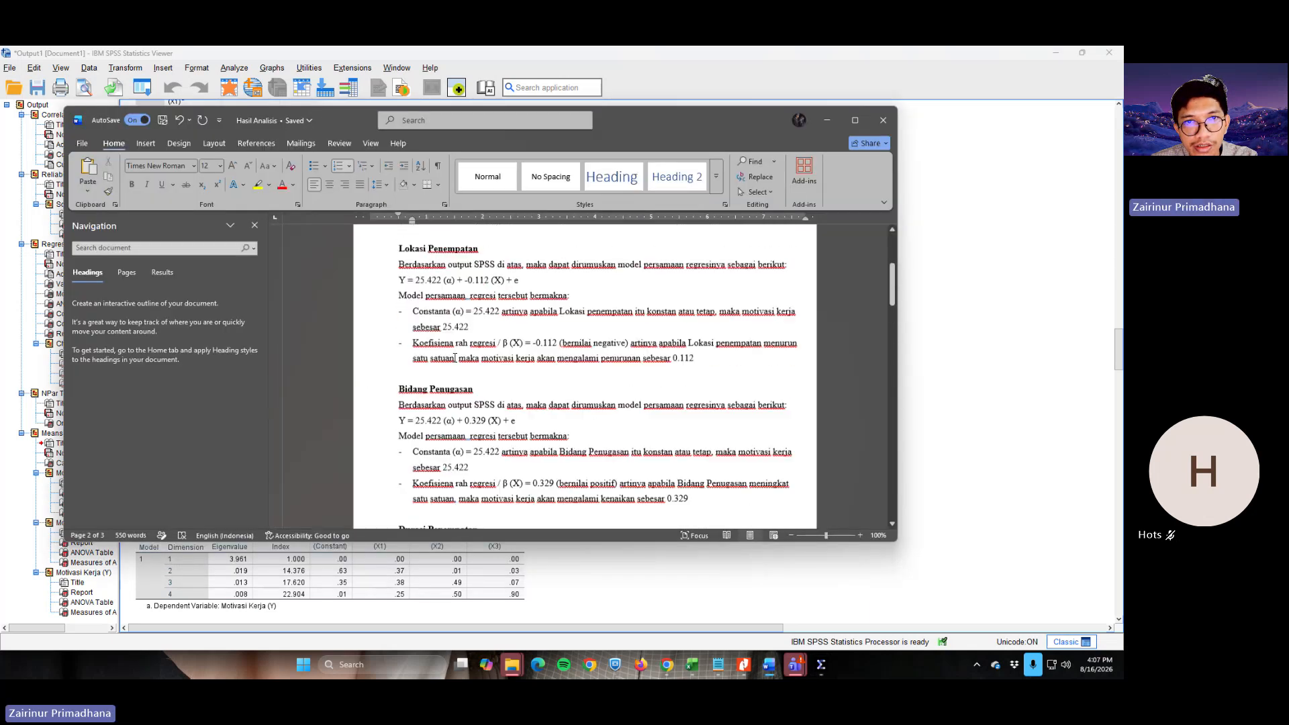
{"action": "scroll", "coordinate": [454, 360], "scroll_direction": "up", "scroll_amount": 2}
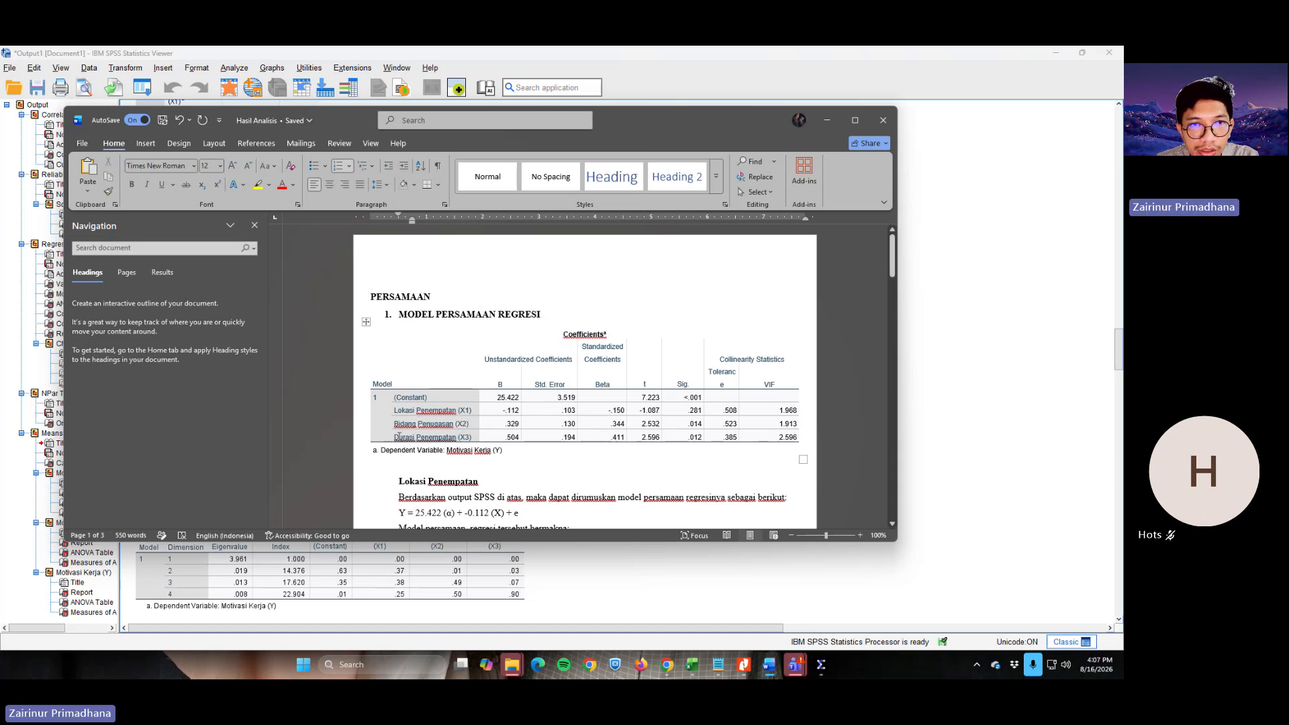
{"action": "scroll", "coordinate": [436, 464], "scroll_direction": "down", "scroll_amount": 1}
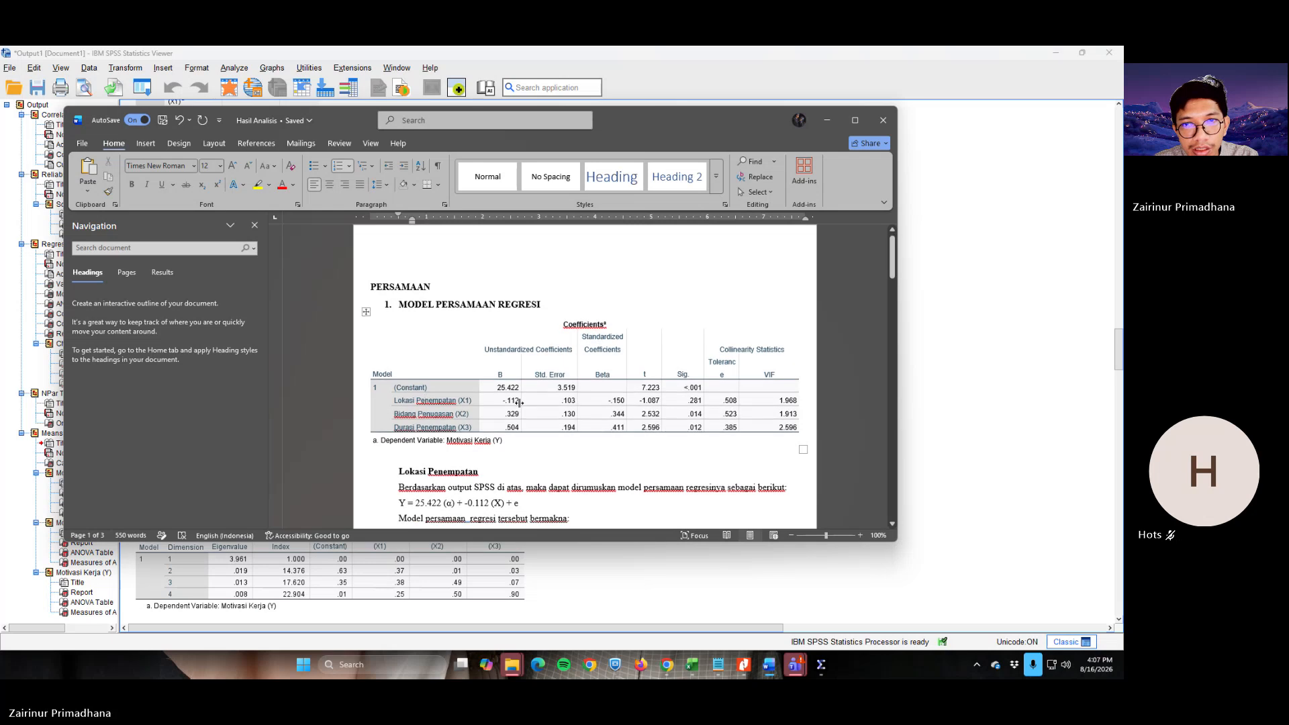
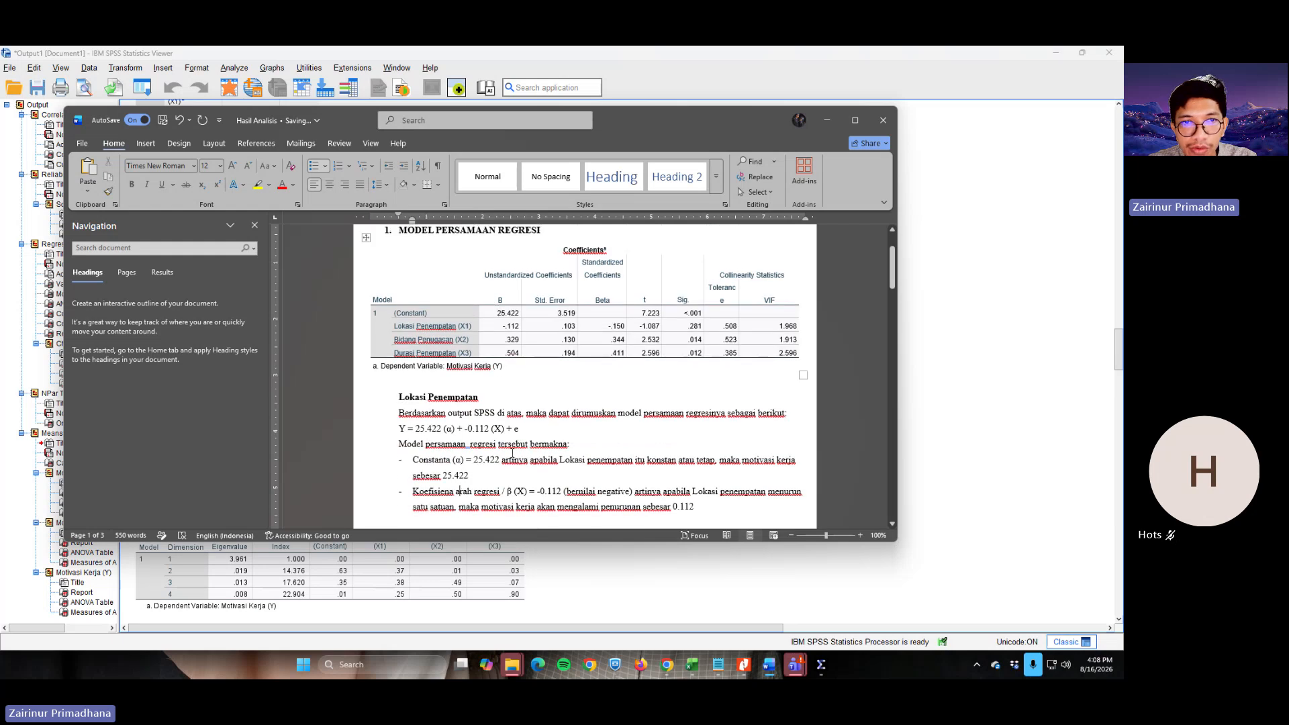
Review the regression equations and interpretations for Lokasi Penempatan, Bidang Penugasan and Durasi Penempatan against the Coefficients table
{"action": "scroll", "coordinate": [497, 309], "scroll_direction": "down", "scroll_amount": 2}
{"action": "scroll", "coordinate": [469, 486], "scroll_direction": "up", "scroll_amount": 1}
{"action": "scroll", "coordinate": [469, 485], "scroll_direction": "up", "scroll_amount": 2}
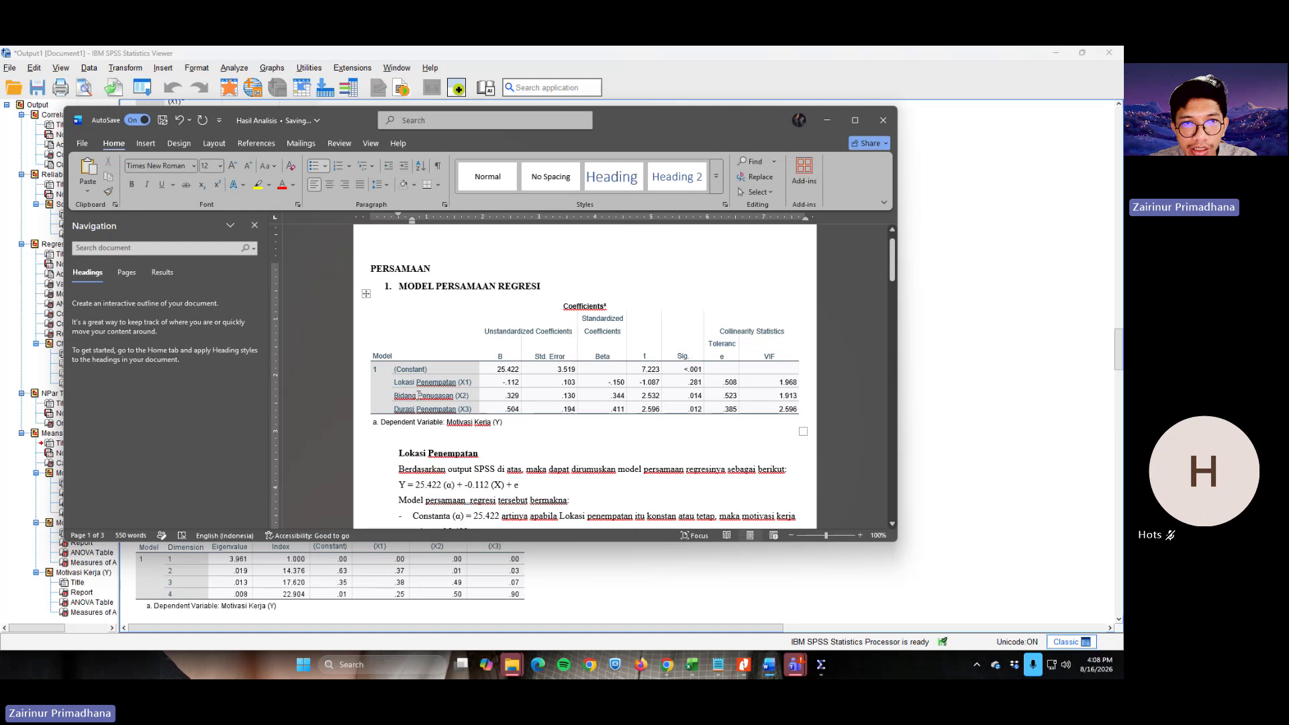
{"action": "scroll", "coordinate": [515, 467], "scroll_direction": "down", "scroll_amount": 3}
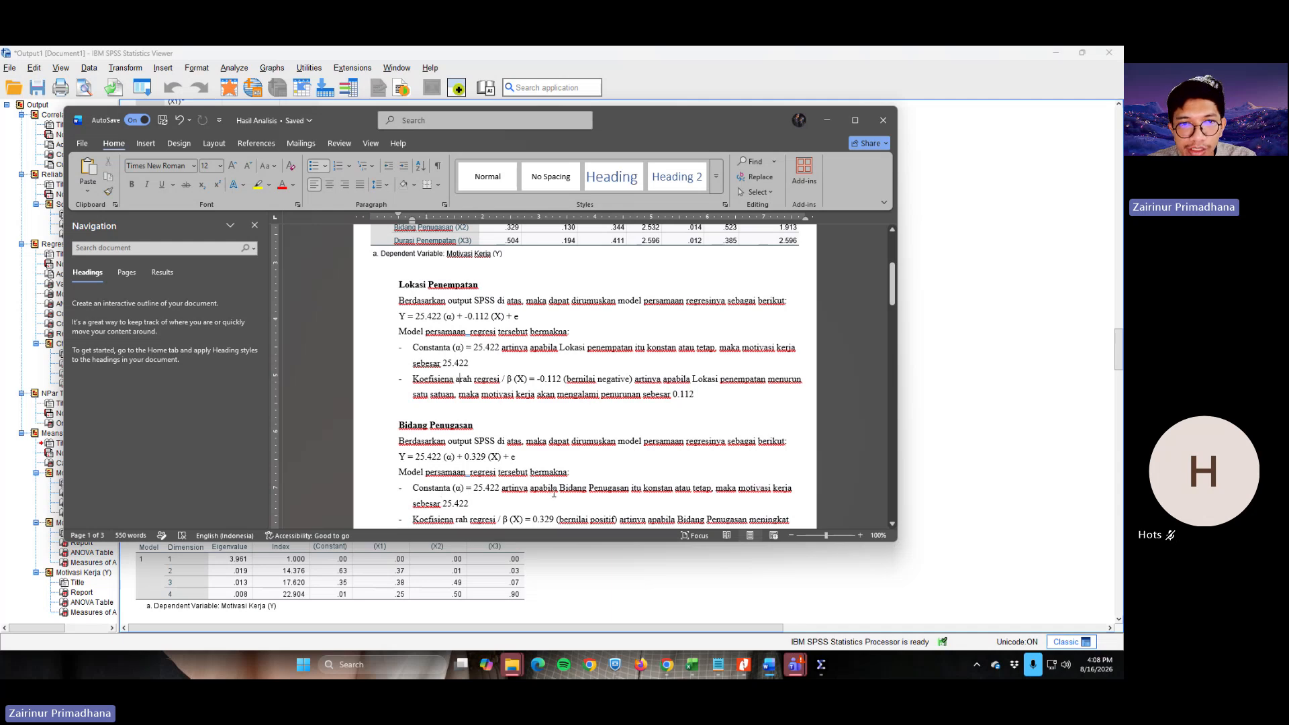
{"action": "scroll", "coordinate": [552, 493], "scroll_direction": "down", "scroll_amount": 1}
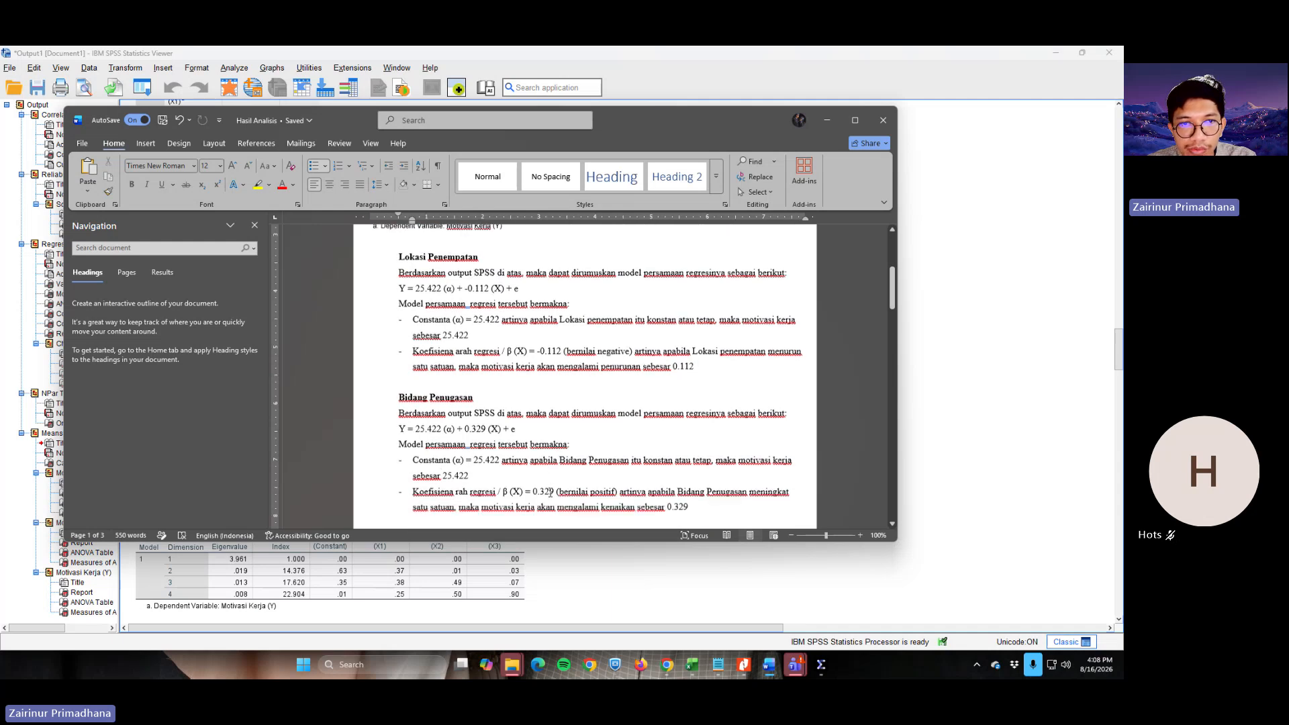
{"action": "scroll", "coordinate": [550, 492], "scroll_direction": "down", "scroll_amount": 1}
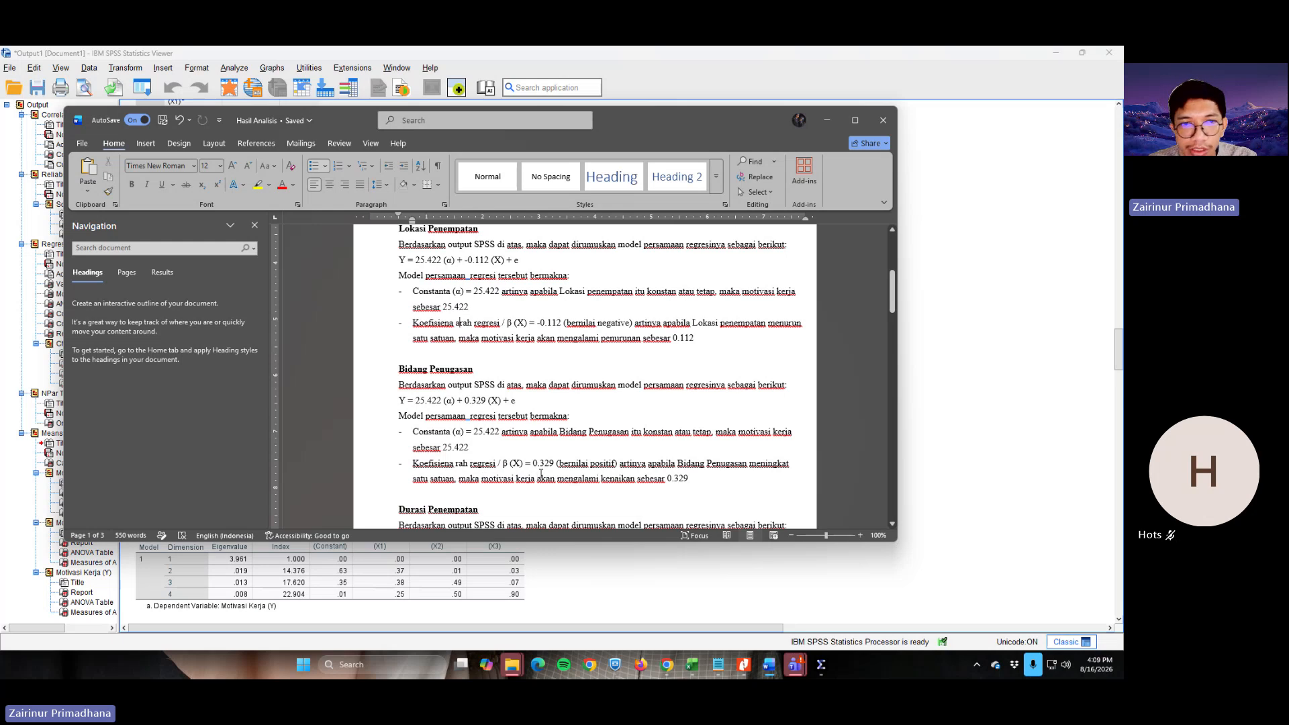
{"action": "scroll", "coordinate": [541, 475], "scroll_direction": "down", "scroll_amount": 2}
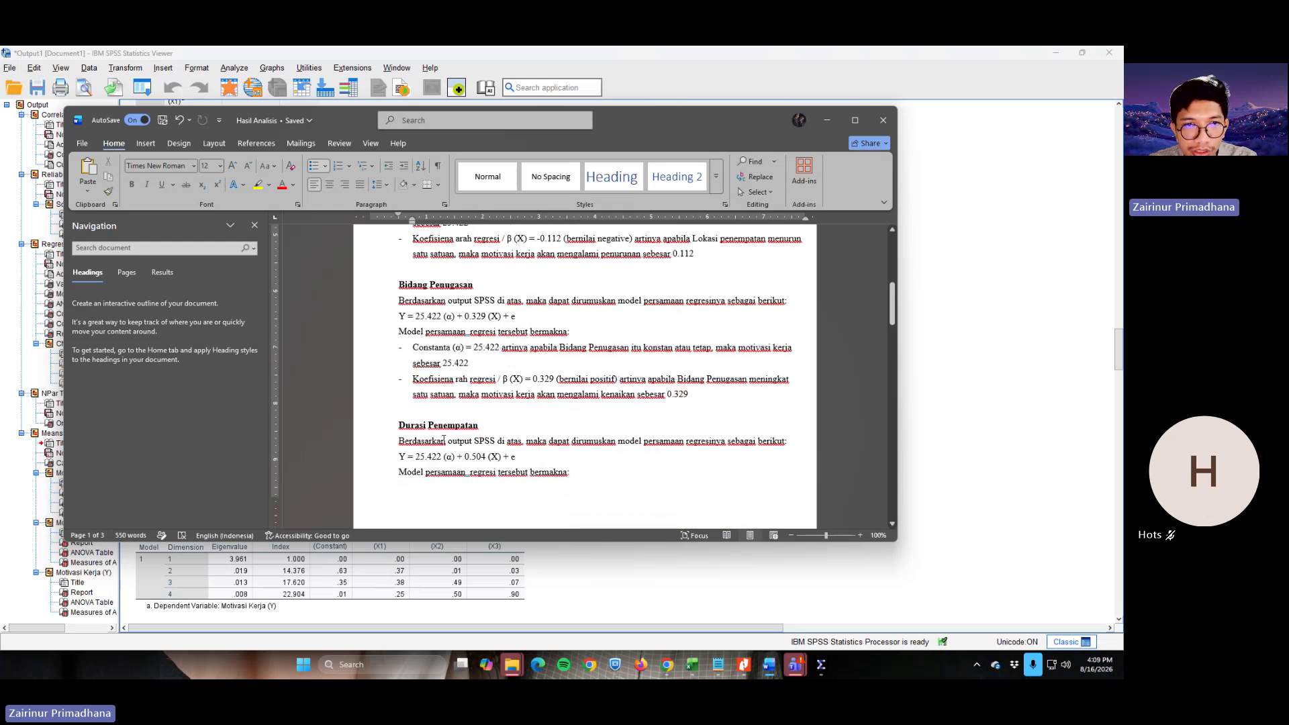
Check the Durasi Penempatan regression equation and interpretation against the Coefficients table in the Word write-up
{"action": "scroll", "coordinate": [443, 440], "scroll_direction": "up", "scroll_amount": 7}
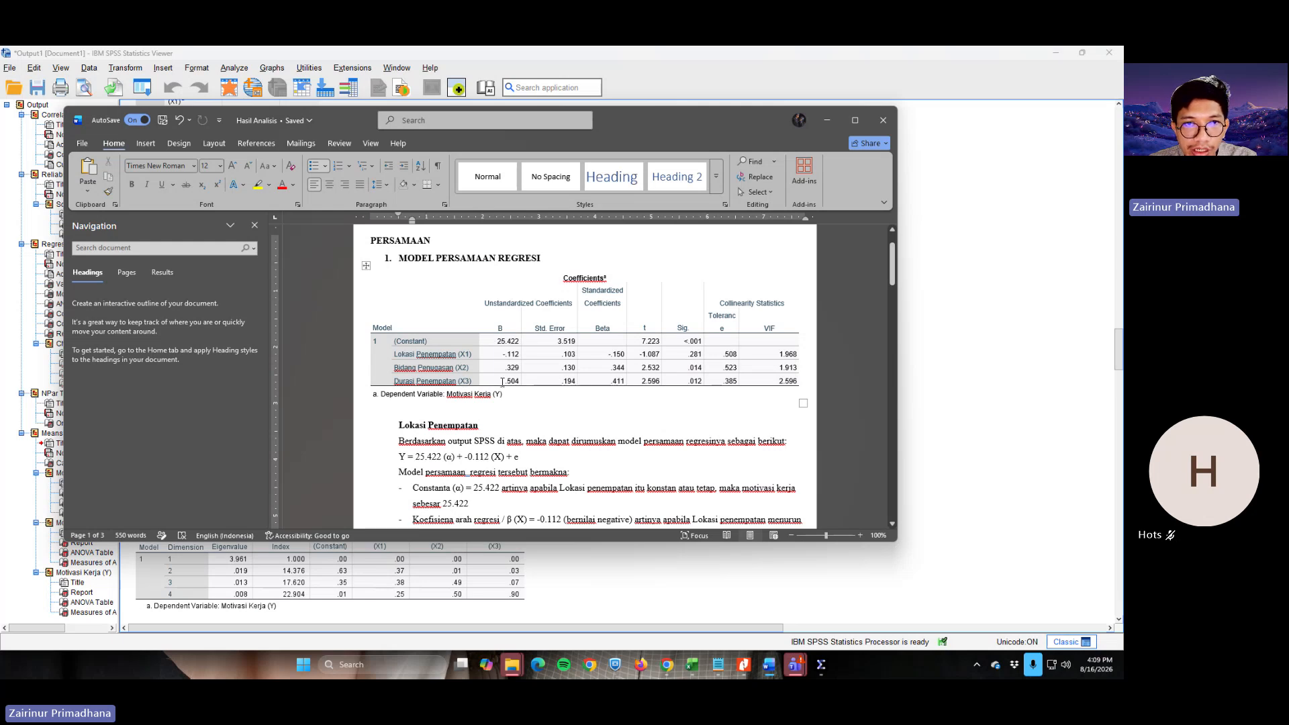
{"action": "scroll", "coordinate": [507, 416], "scroll_direction": "down", "scroll_amount": 14}
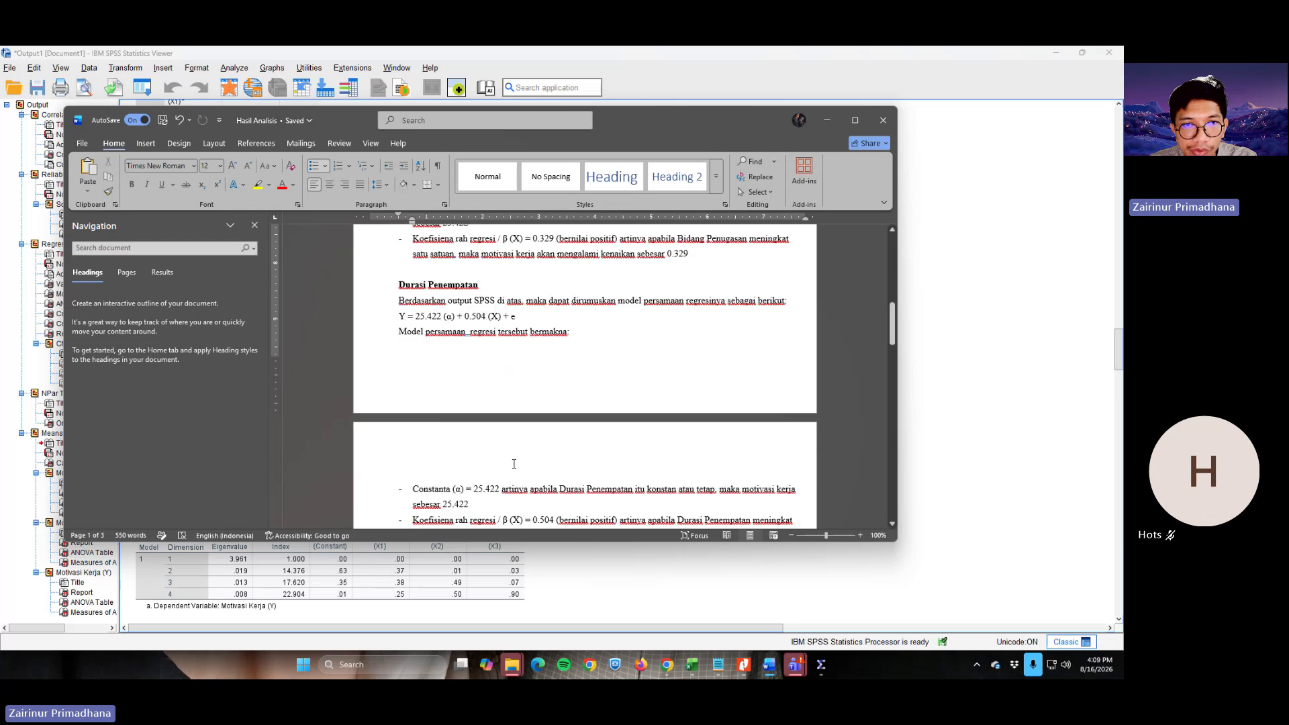
{"action": "scroll", "coordinate": [513, 464], "scroll_direction": "down", "scroll_amount": 3}
Switch to the SPSS Coefficients table and compare it with the sig and t-hitung decision rules in the Notepad notes
{"action": "key", "text": "alt+Tab"}
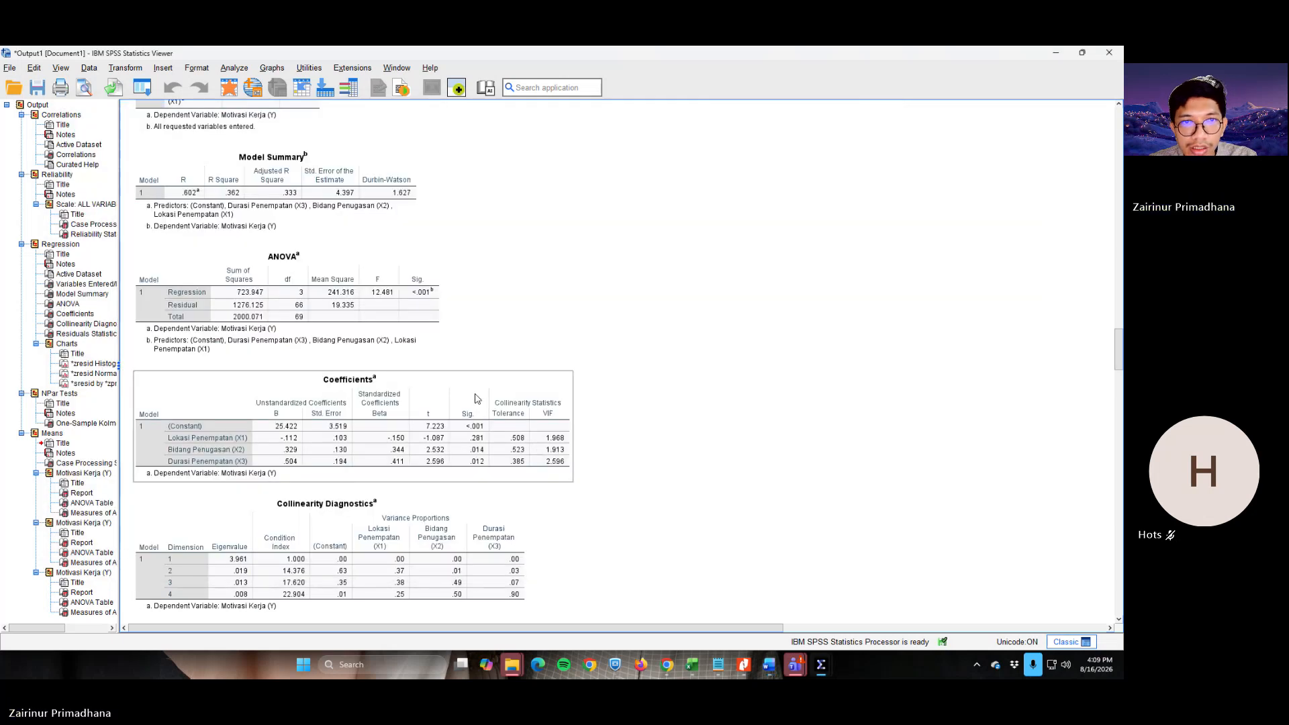
{"action": "left_click", "coordinate": [664, 399]}
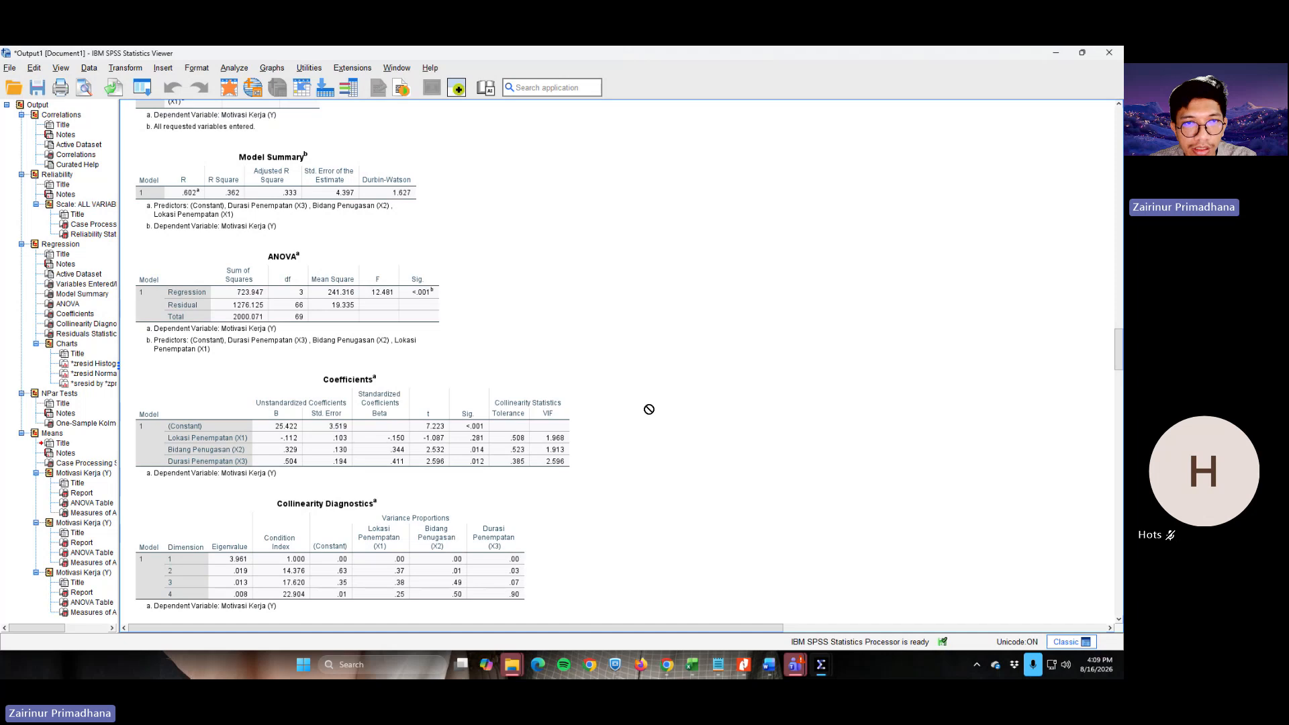
{"action": "key", "text": "alt+Tab"}
{"action": "key", "text": "alt+Tab"}
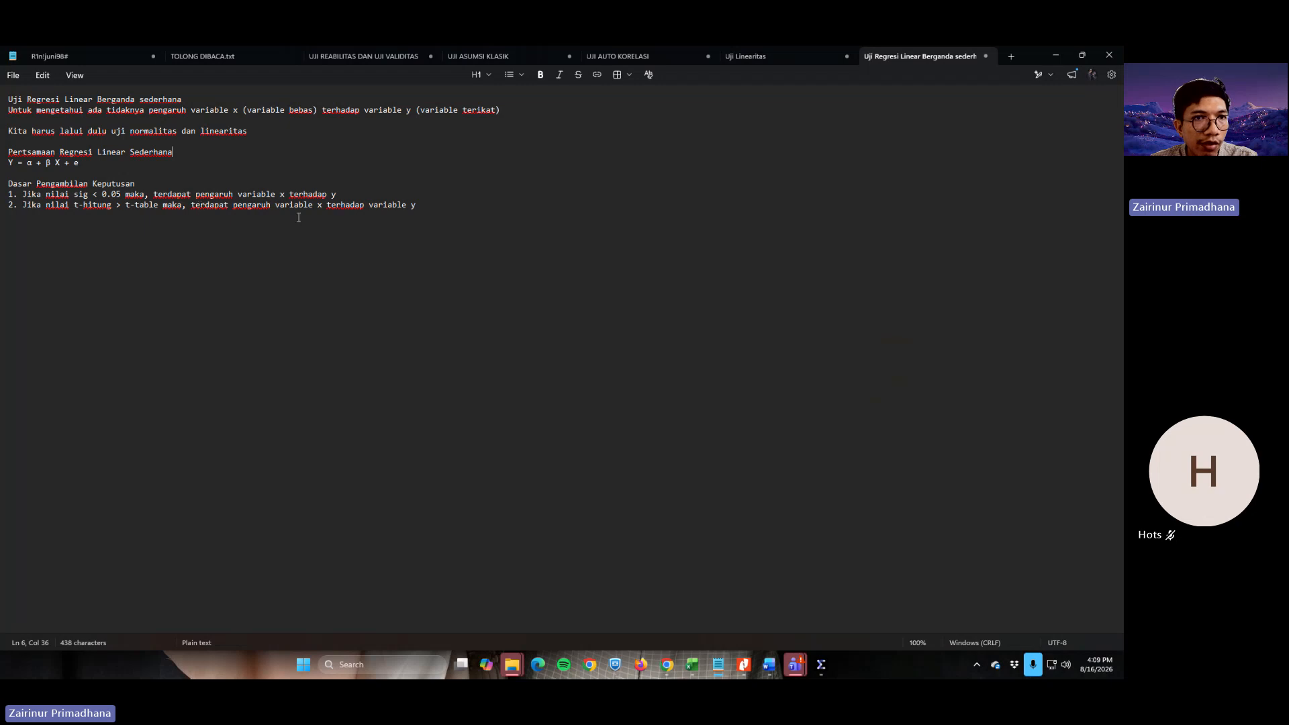
{"action": "key", "text": "alt+Tab"}
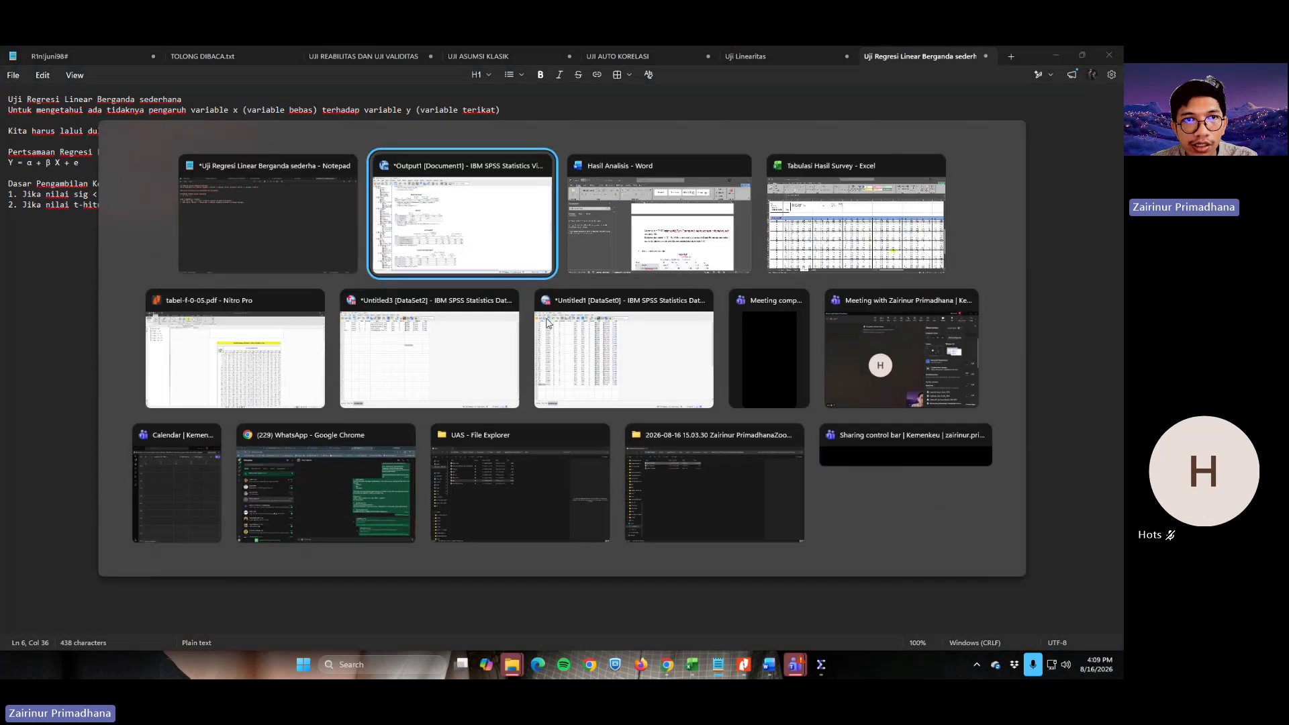
{"action": "right_click", "coordinate": [365, 406]}
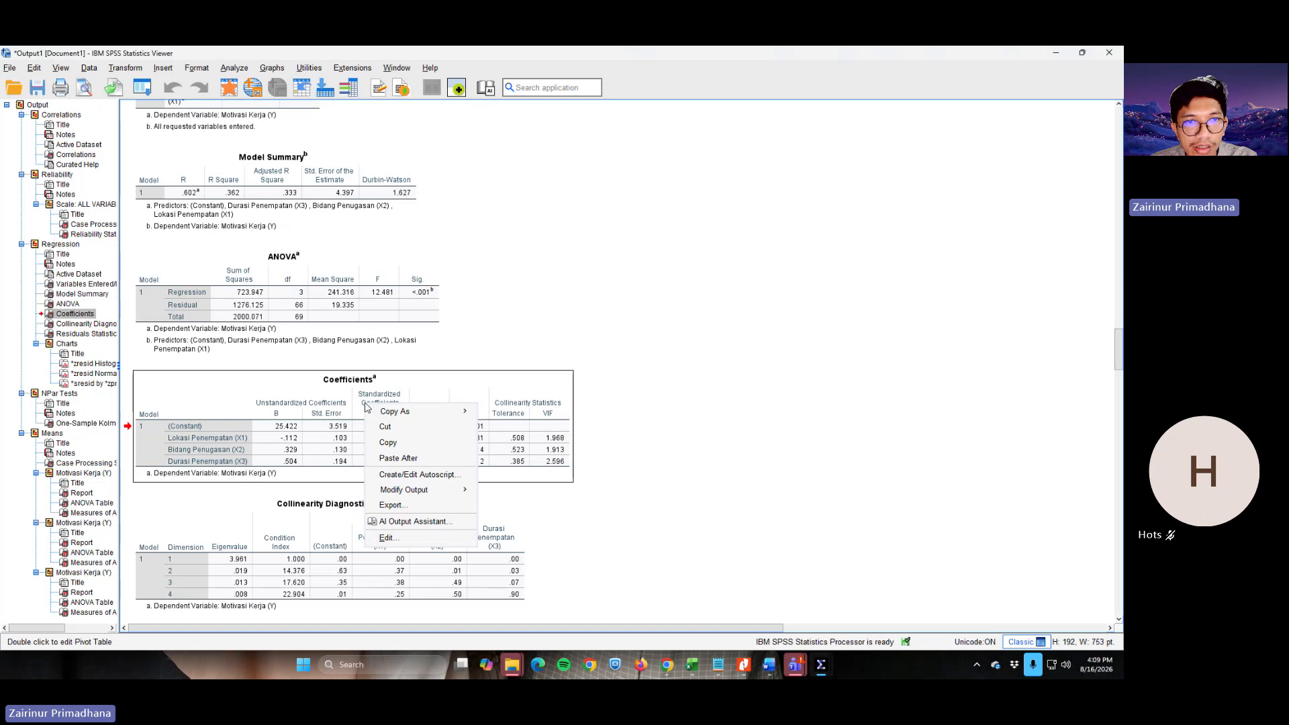
{"action": "left_click", "coordinate": [644, 306]}
{"action": "left_click", "coordinate": [438, 432]}
{"action": "right_click", "coordinate": [438, 432]}
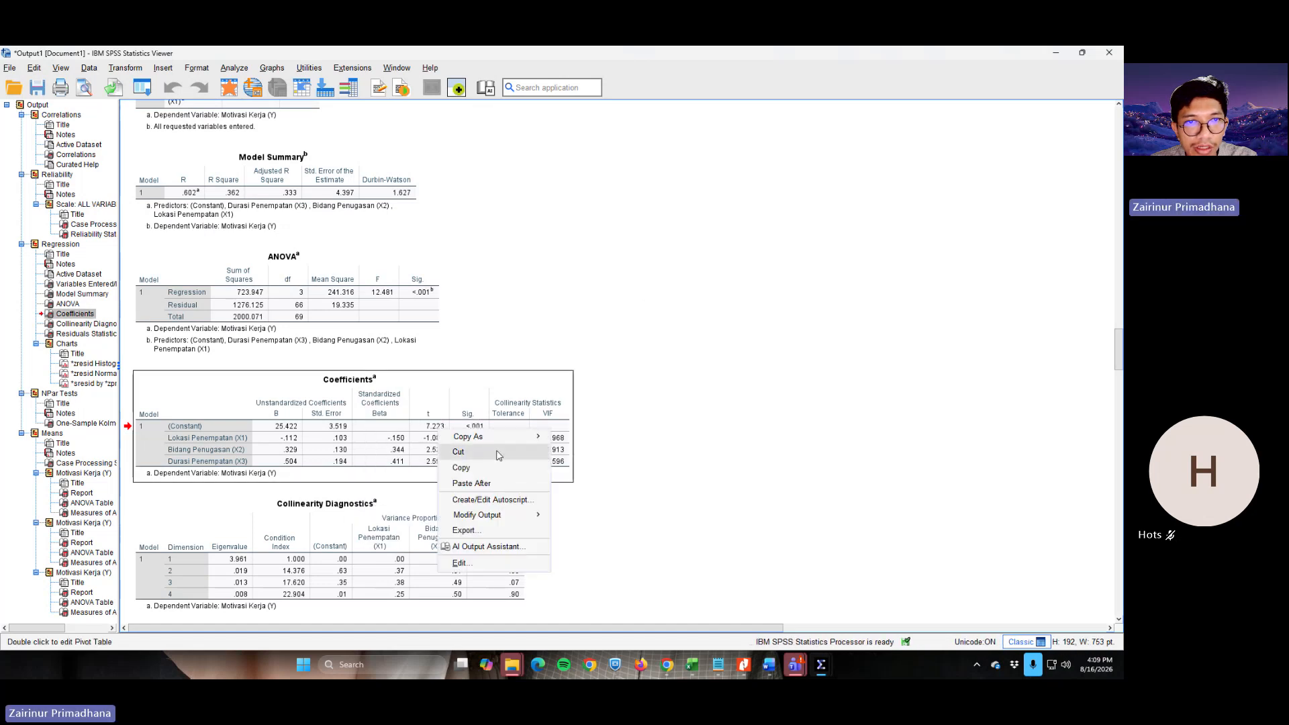
Switch to Word and read the Pengujian Hipotesis results for Lokasi Penempatan, checking them against the decision rules in Notepad
{"action": "key", "text": "alt+Tab"}
{"action": "key", "text": "Tab"}
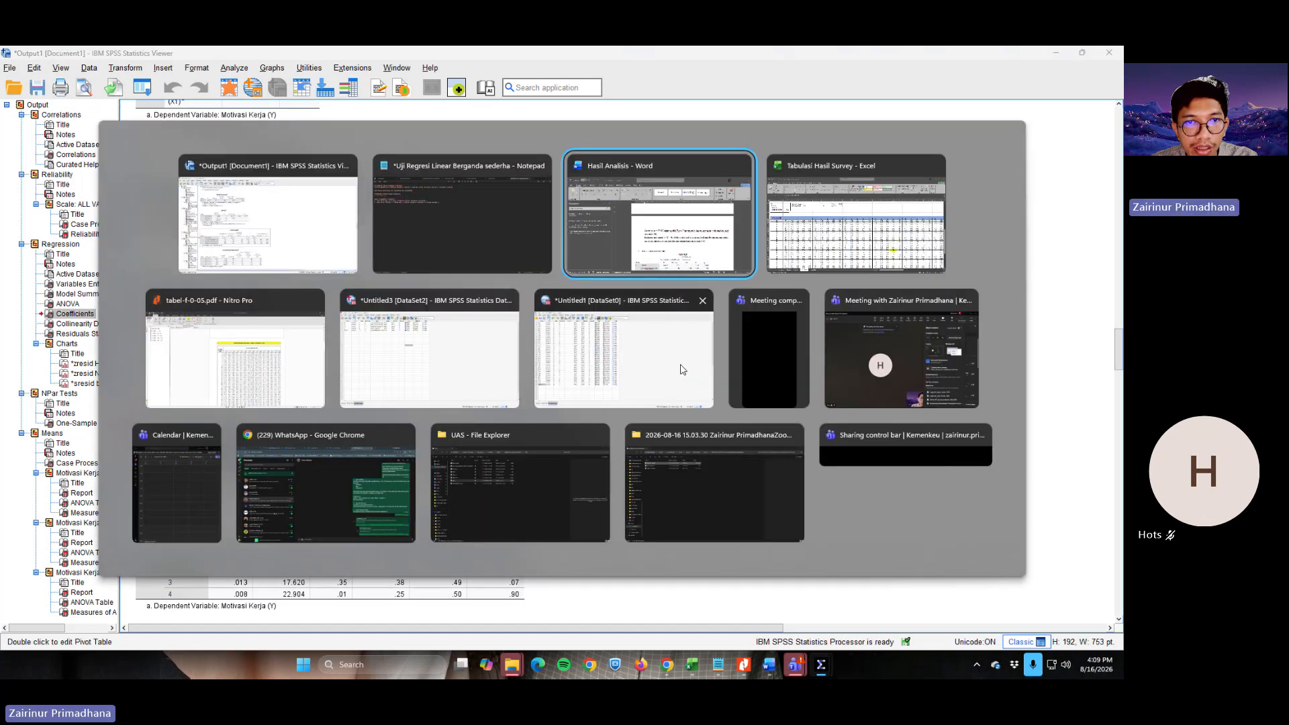
{"action": "scroll", "coordinate": [643, 341], "scroll_direction": "down", "scroll_amount": 2}
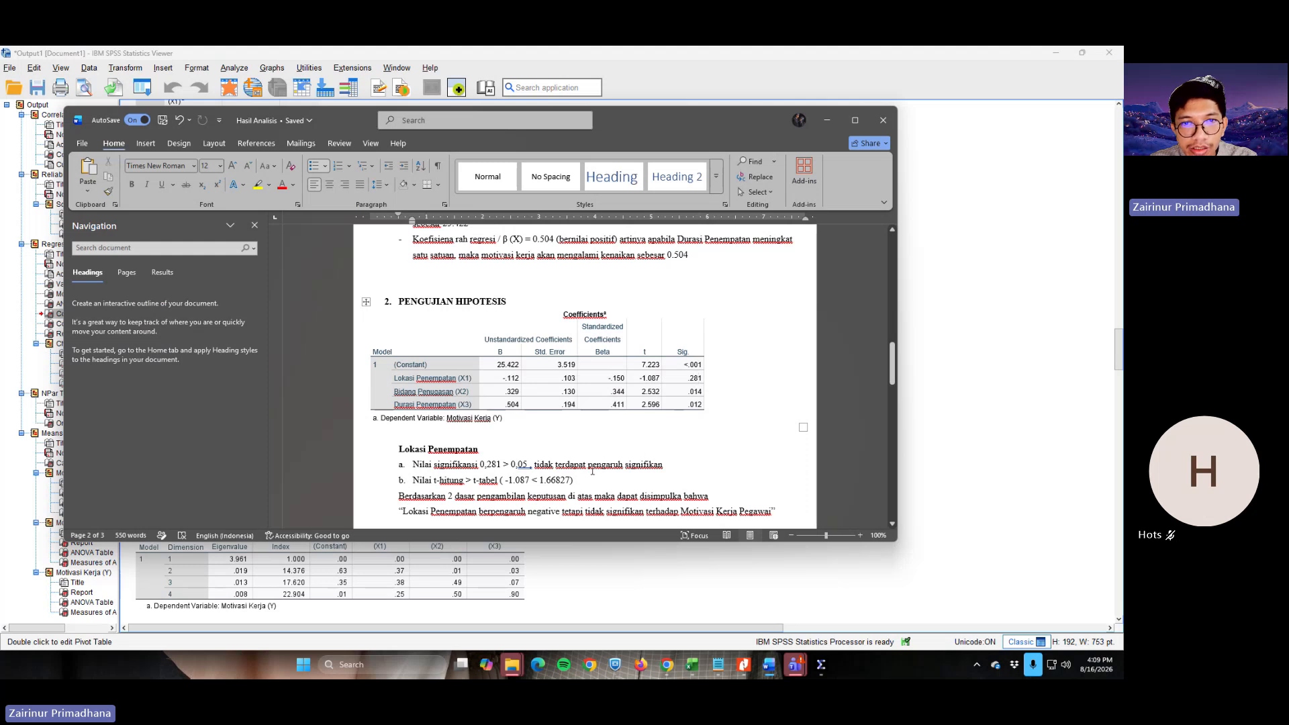
{"action": "key", "text": "alt+Tab"}
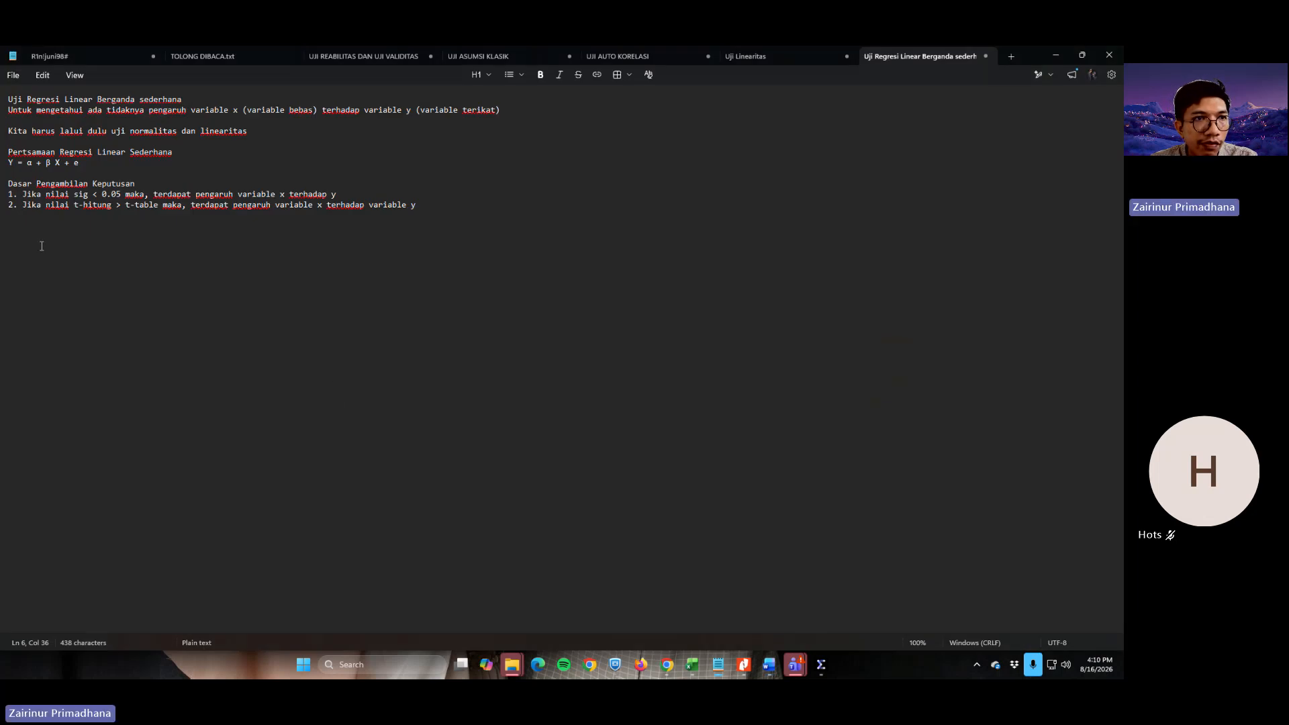
{"action": "key", "text": "alt+Tab"}
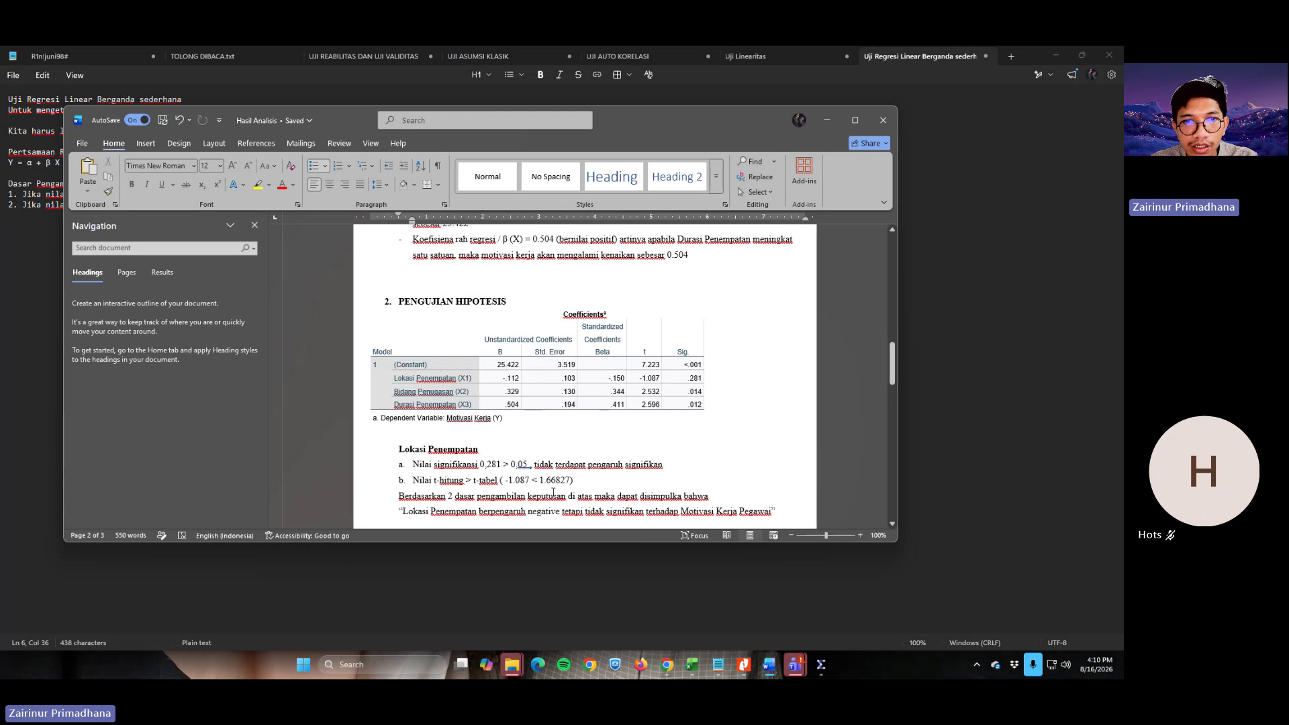
{"action": "scroll", "coordinate": [553, 493], "scroll_direction": "down", "scroll_amount": 1}
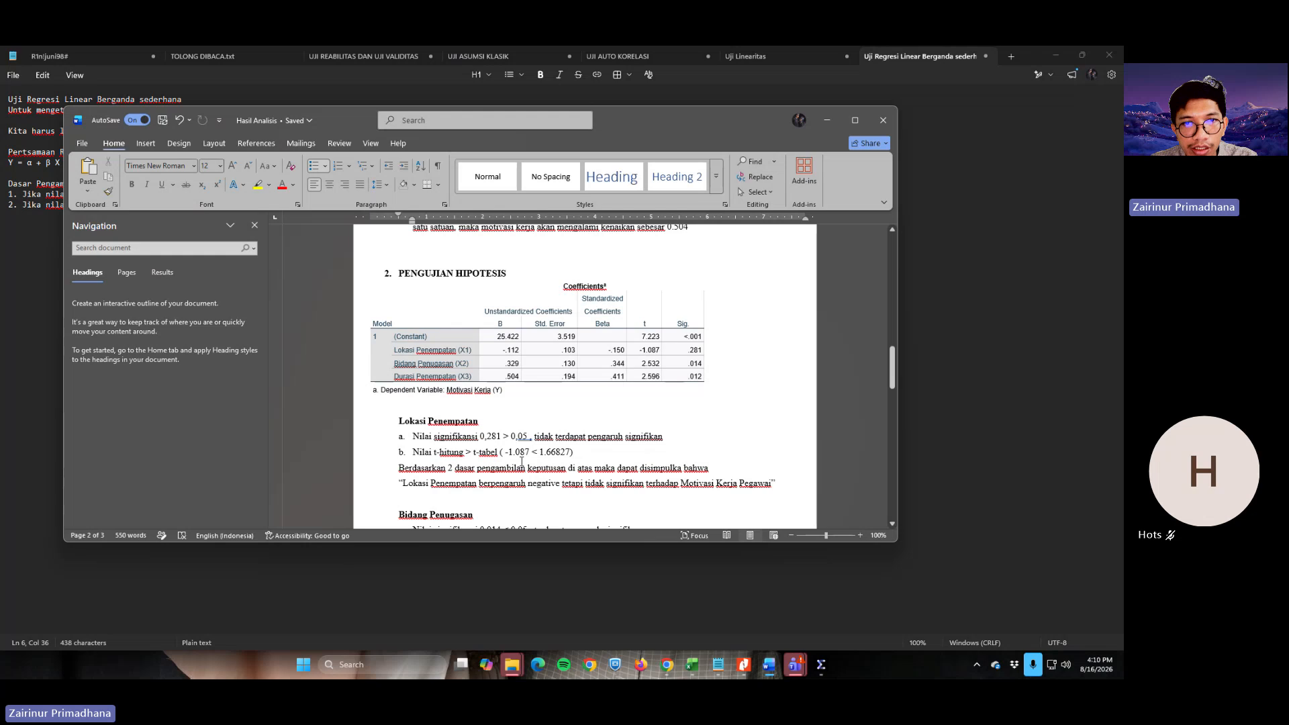
{"action": "scroll", "coordinate": [522, 462], "scroll_direction": "down", "scroll_amount": 1}
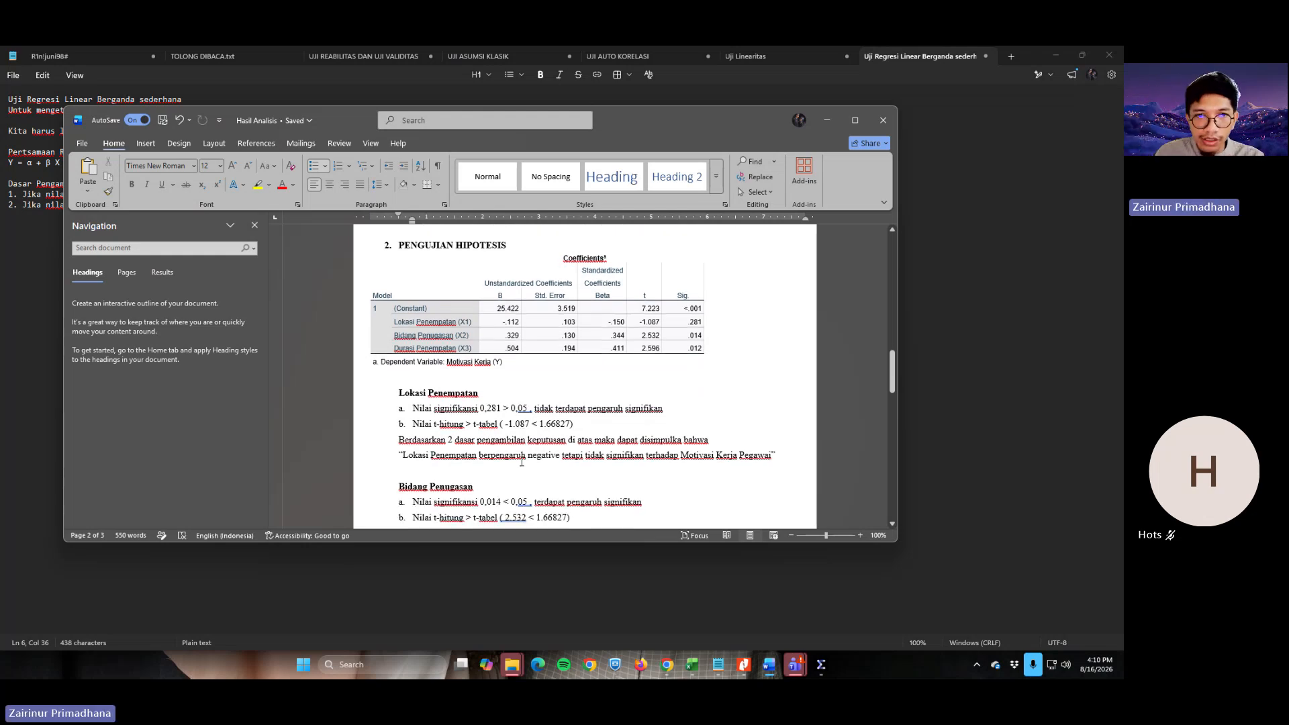
Switch to Nitro Pro and view the tabel-t document at the t distribution for df 41–80
{"action": "key", "text": "alt+Tab"}
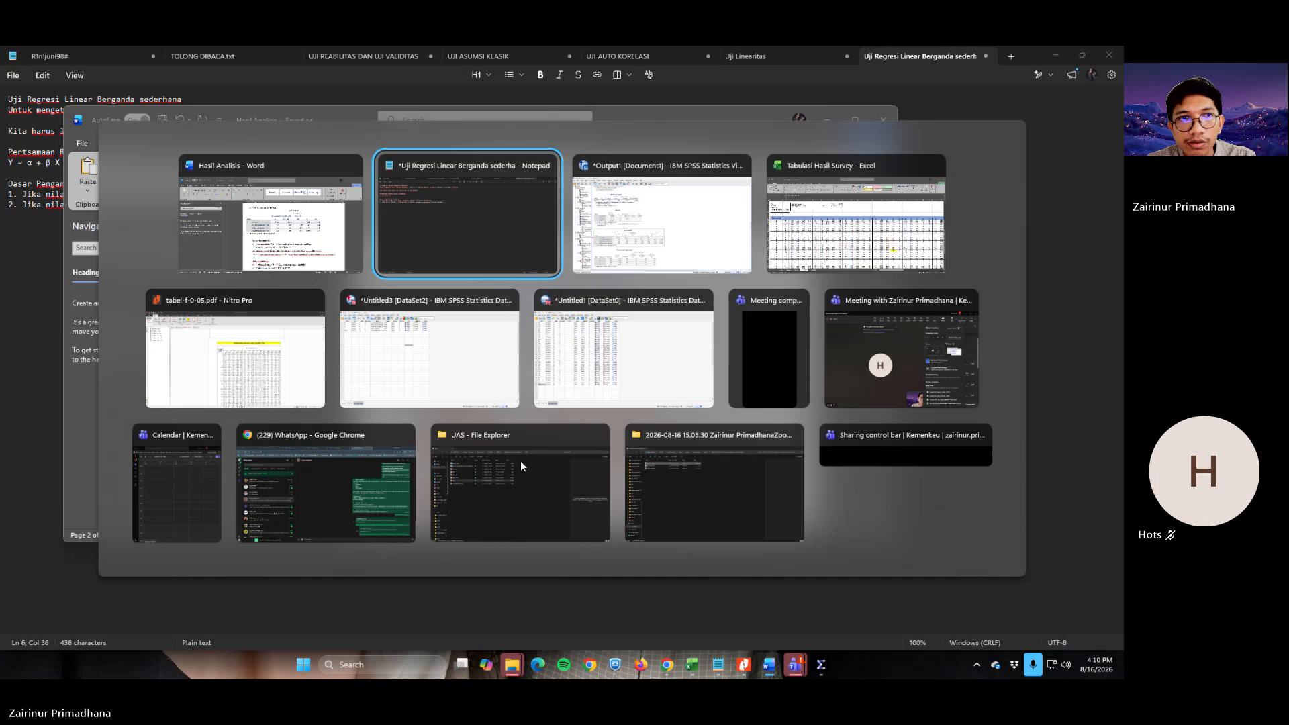
{"action": "key", "text": "Tab"}
{"action": "key", "text": "Tab"}
{"action": "key", "text": "Tab"}
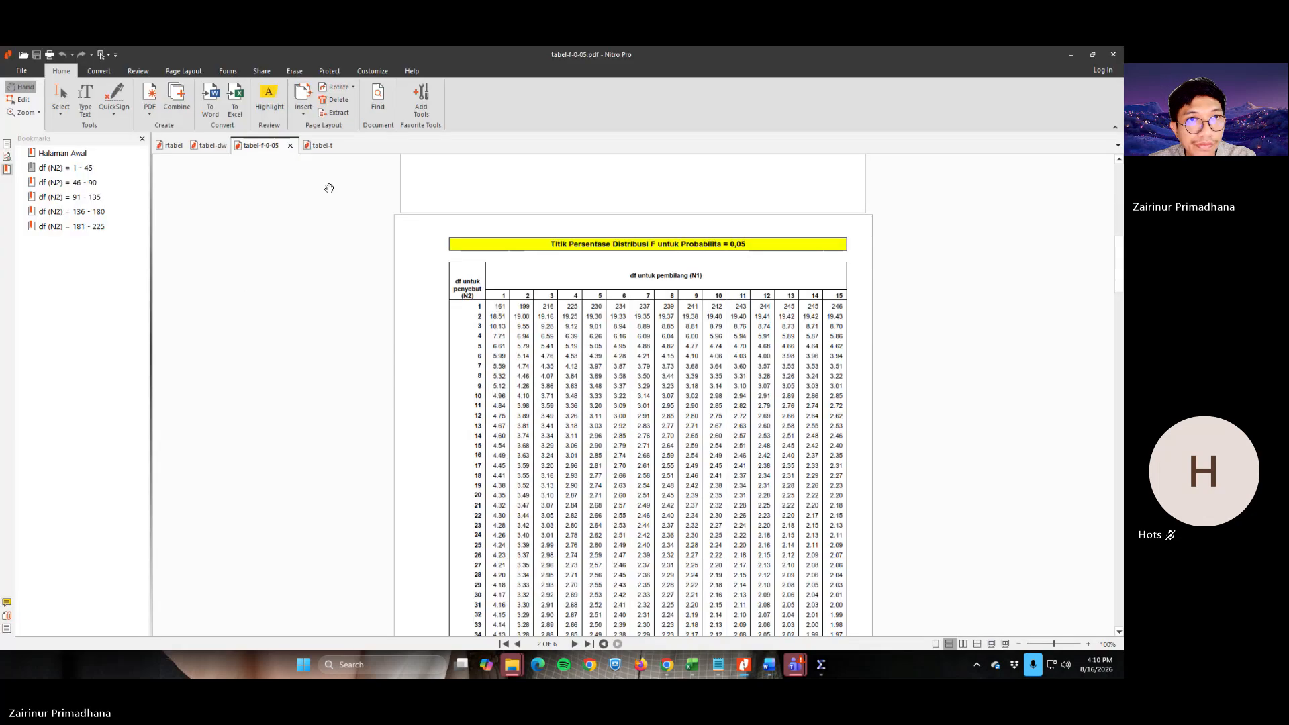
{"action": "left_click", "coordinate": [320, 145]}
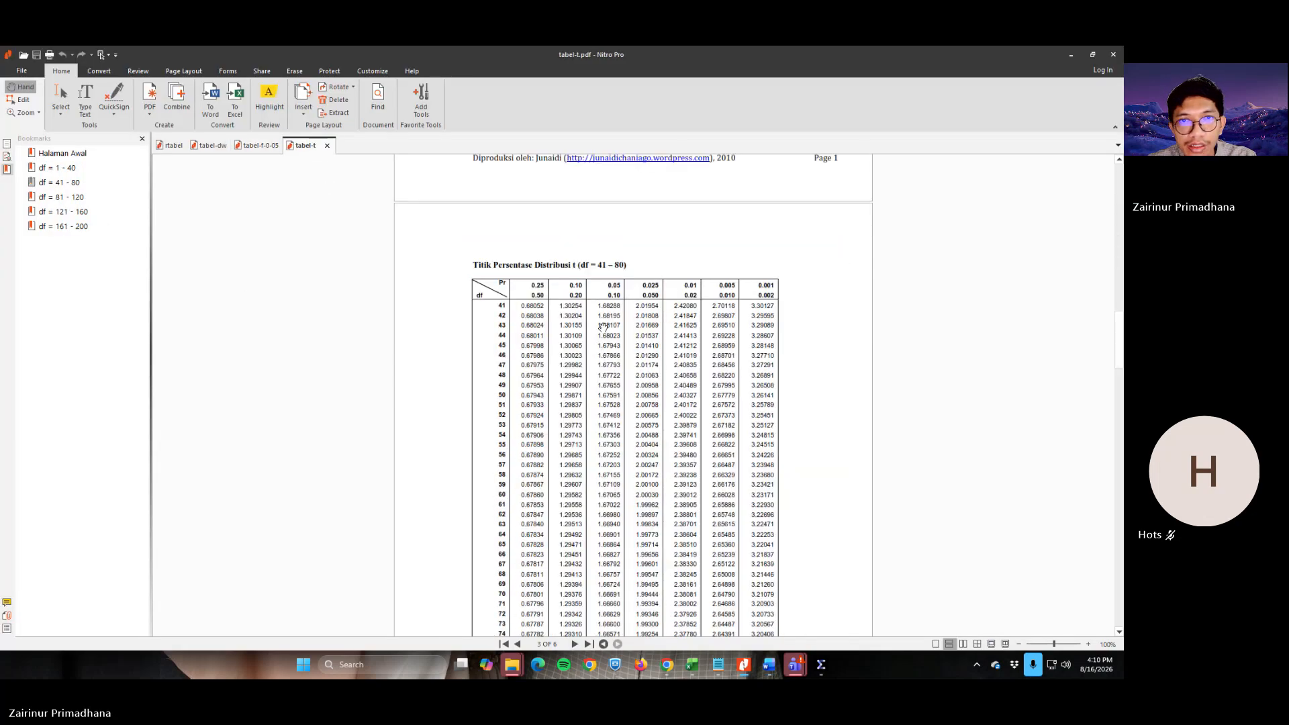
{"action": "scroll", "coordinate": [604, 328], "scroll_direction": "up", "scroll_amount": 1}
{"action": "scroll", "coordinate": [603, 327], "scroll_direction": "down", "scroll_amount": 1}
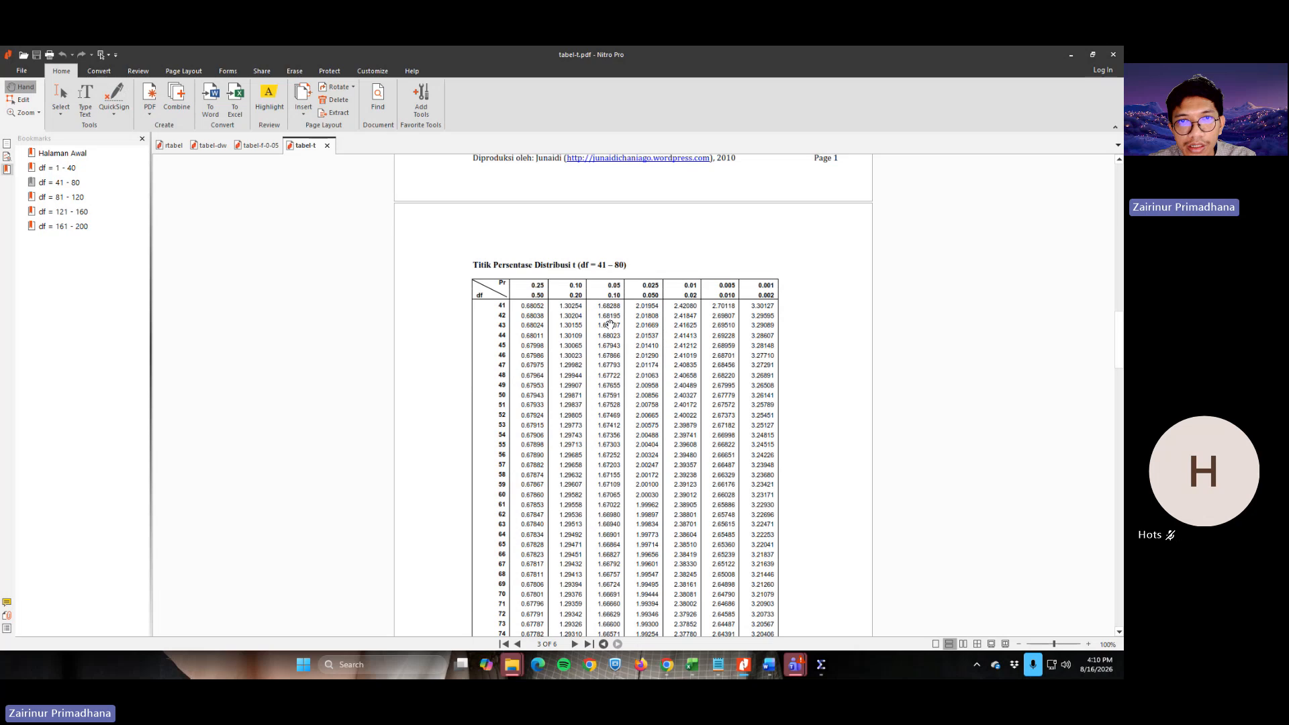
Enlarge the t table, examine the df 66 row and select its critical value 1.66827
{"action": "scroll", "coordinate": [607, 300], "scroll_direction": "up", "scroll_amount": 1, "text": "ctrl"}
{"action": "scroll", "coordinate": [601, 316], "scroll_direction": "down", "scroll_amount": 2}
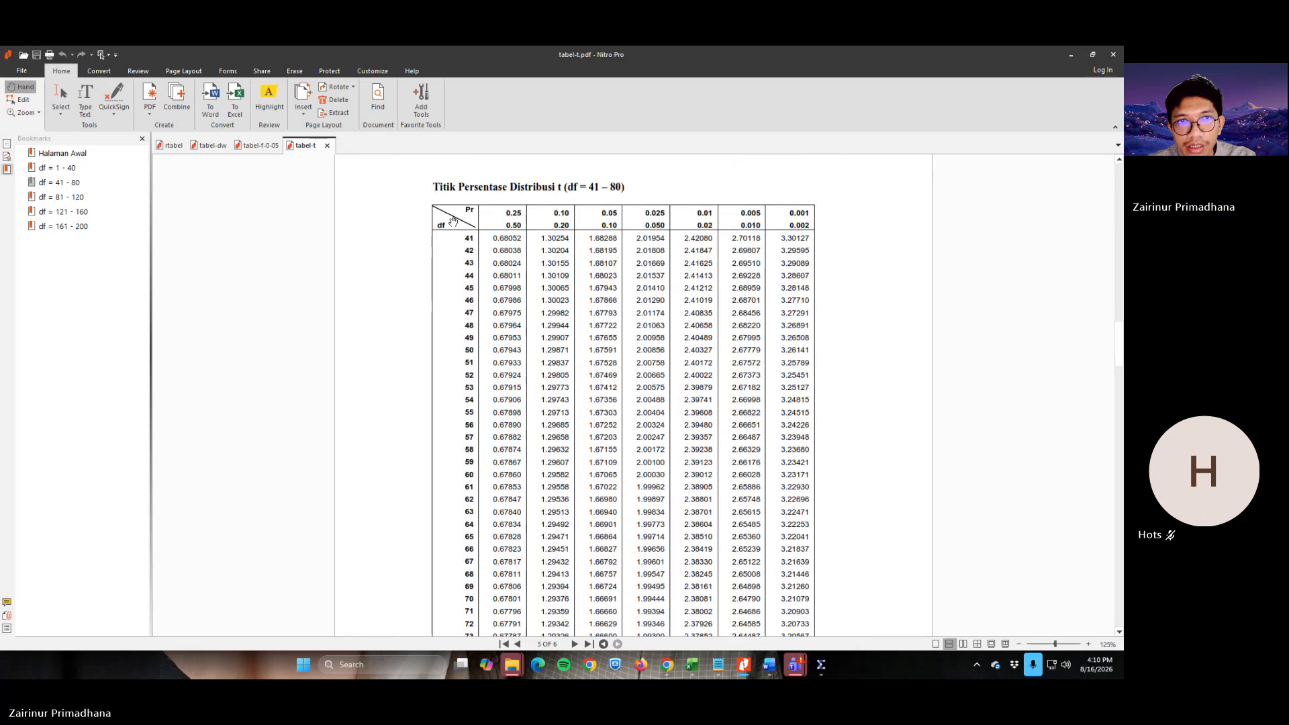
{"action": "scroll", "coordinate": [463, 324], "scroll_direction": "down", "scroll_amount": 2}
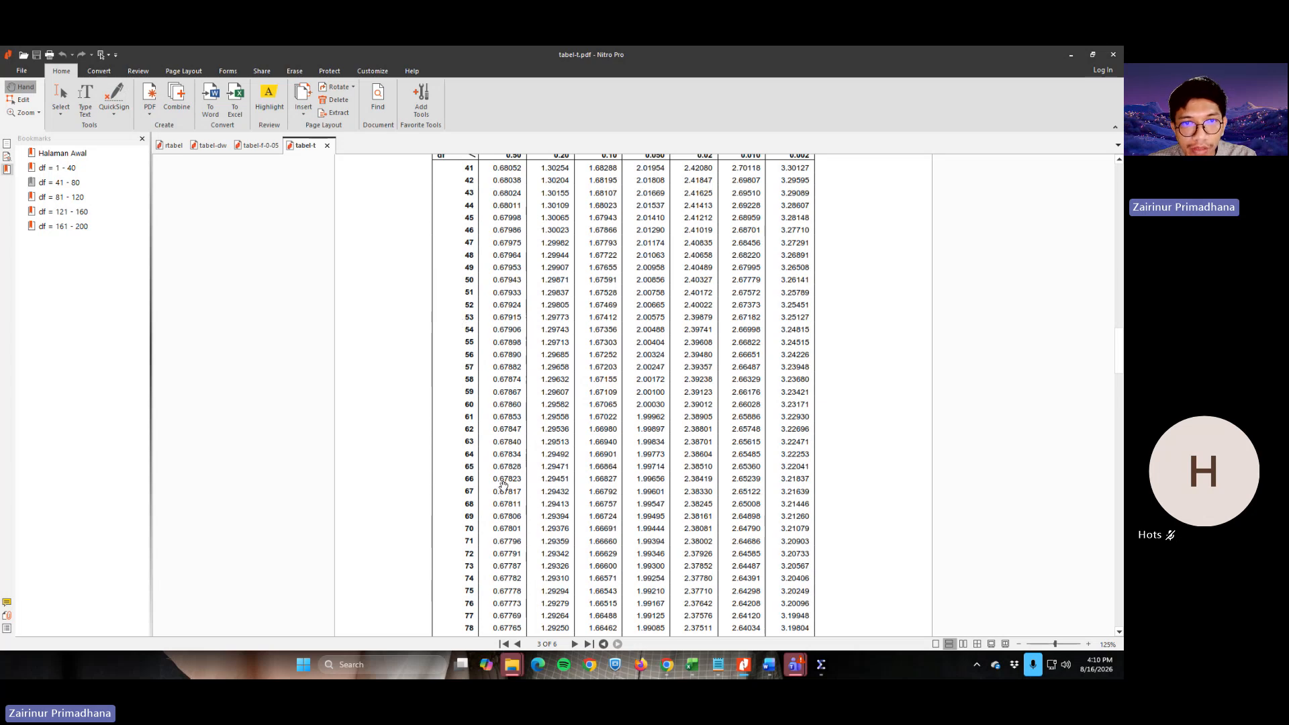
{"action": "scroll", "coordinate": [568, 478], "scroll_direction": "up", "scroll_amount": 1}
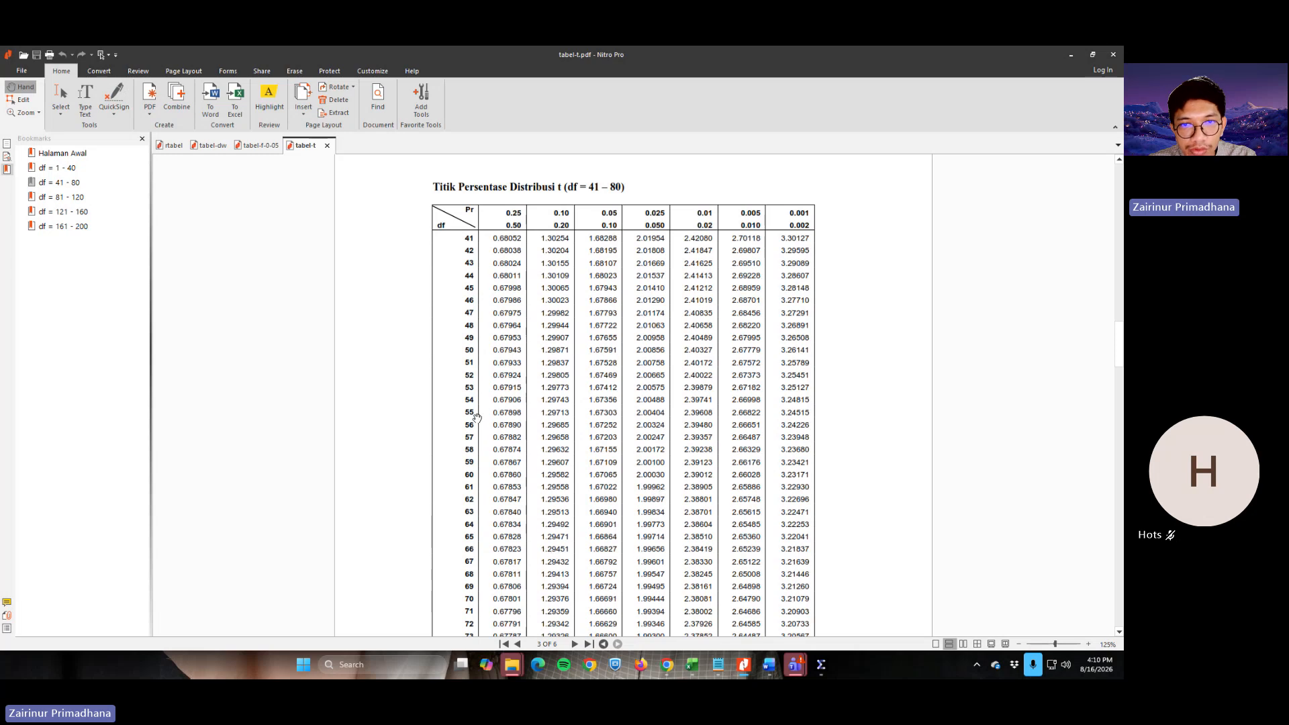
{"action": "left_click", "coordinate": [60, 94]}
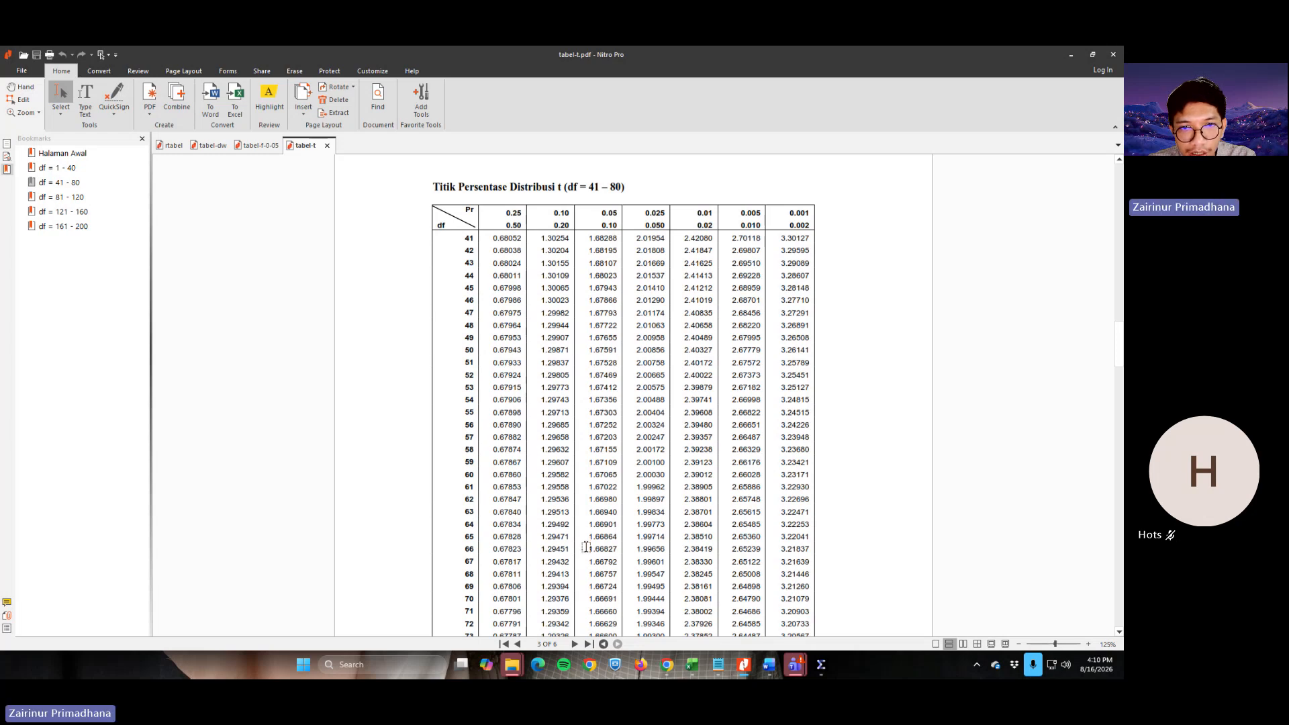
{"action": "left_click_drag", "start_coordinate": [589, 549], "coordinate": [619, 549]}
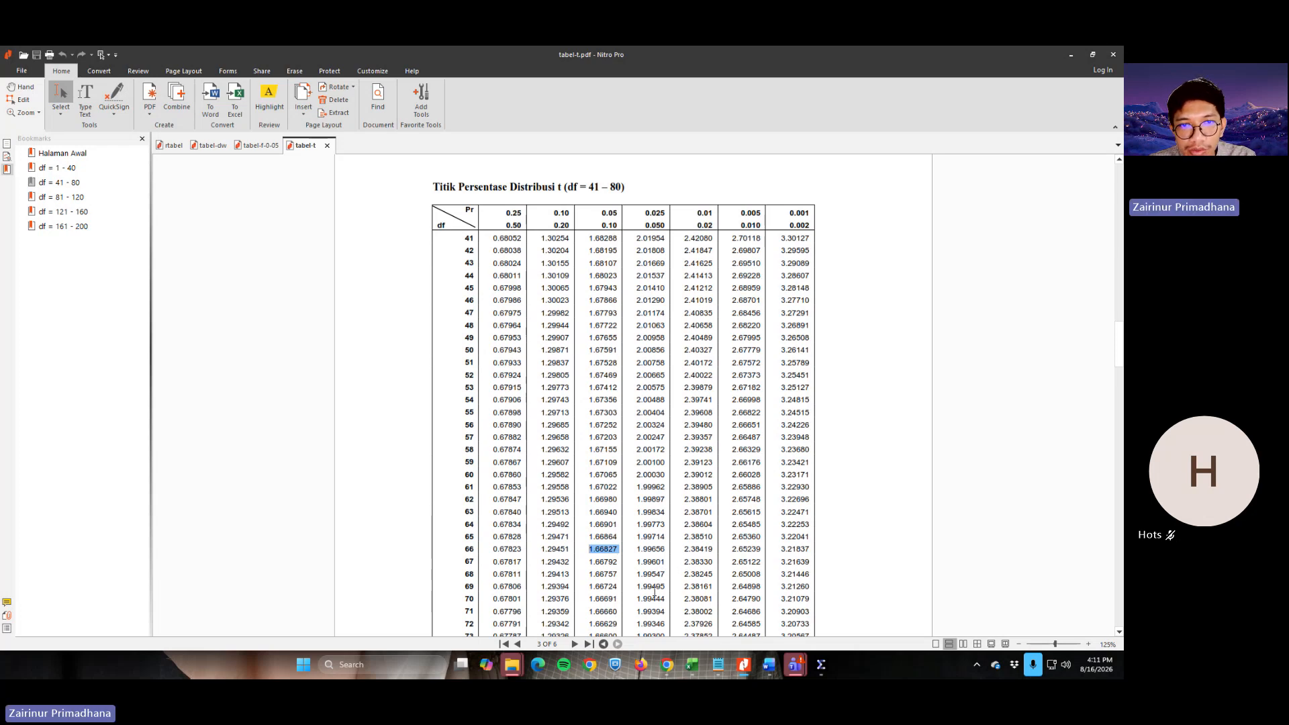
Switch to Word and replace the less-than sign with > in the Bidang Penugasan t-hitung comparison
{"action": "key", "text": "alt+Tab"}
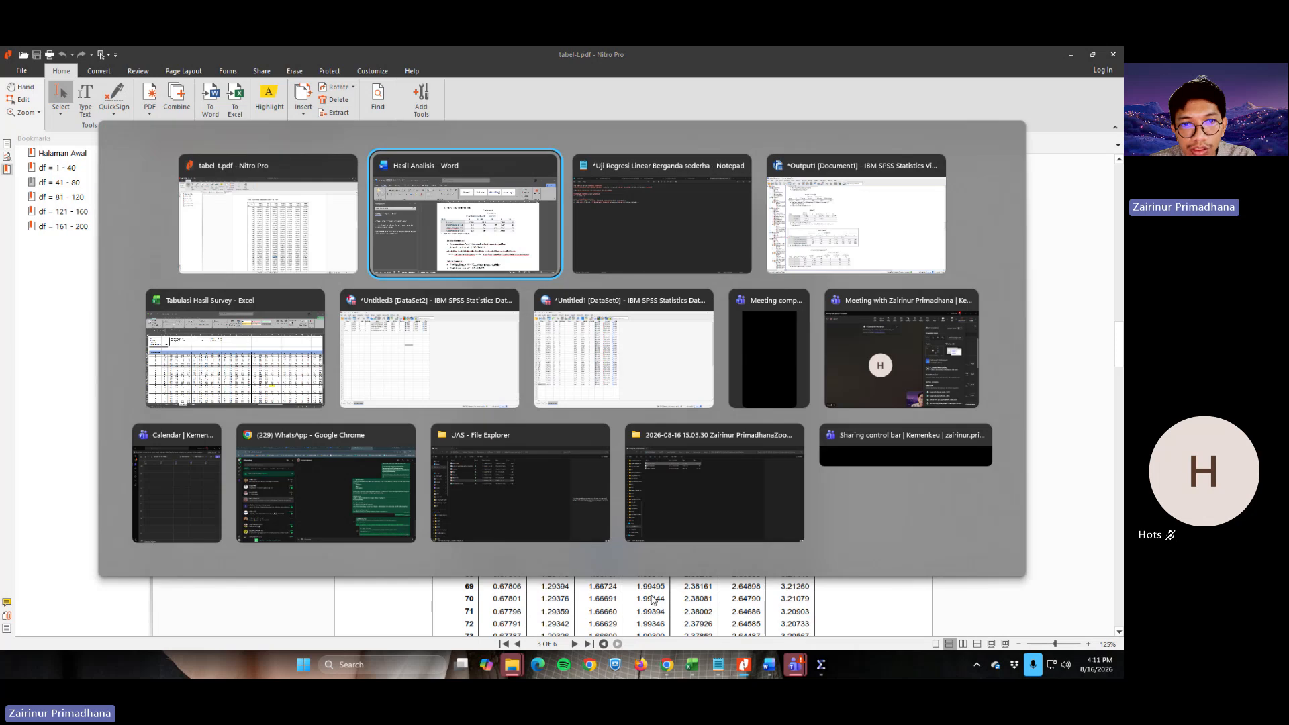
{"action": "left_click", "coordinate": [563, 517]}
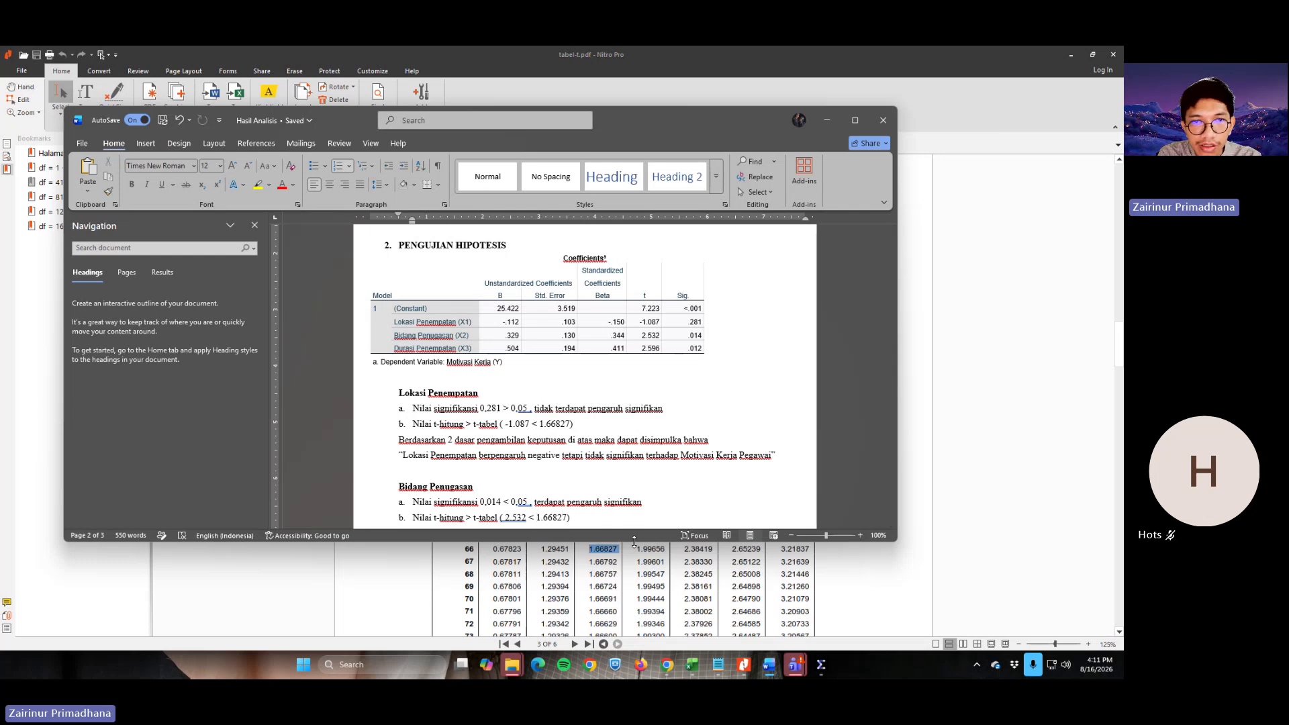
{"action": "key", "text": "BackSpace"}
{"action": "key", "text": "BackSpace"}
{"action": "type", "text": ">"}
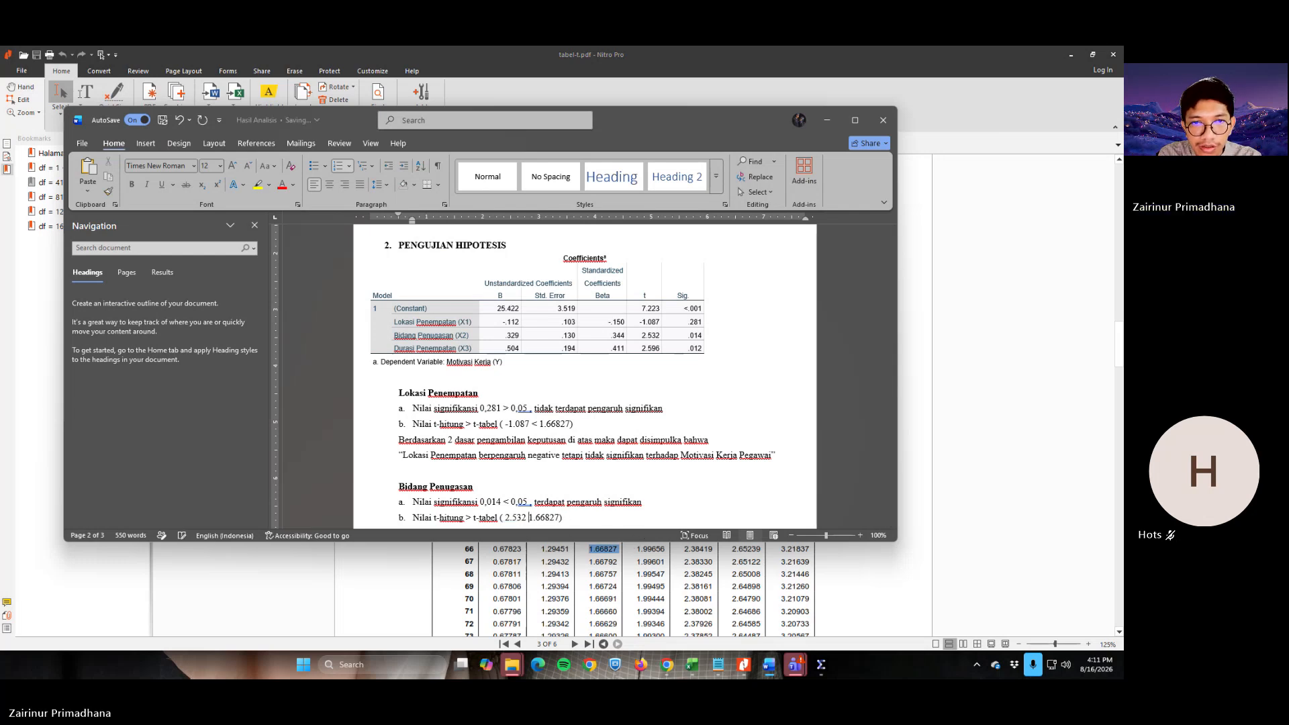
Undo the sign edit in the Bidang Penugasan comparison and put < back between 2.532 and 1.66827
{"action": "scroll", "coordinate": [448, 451], "scroll_direction": "down", "scroll_amount": 2}
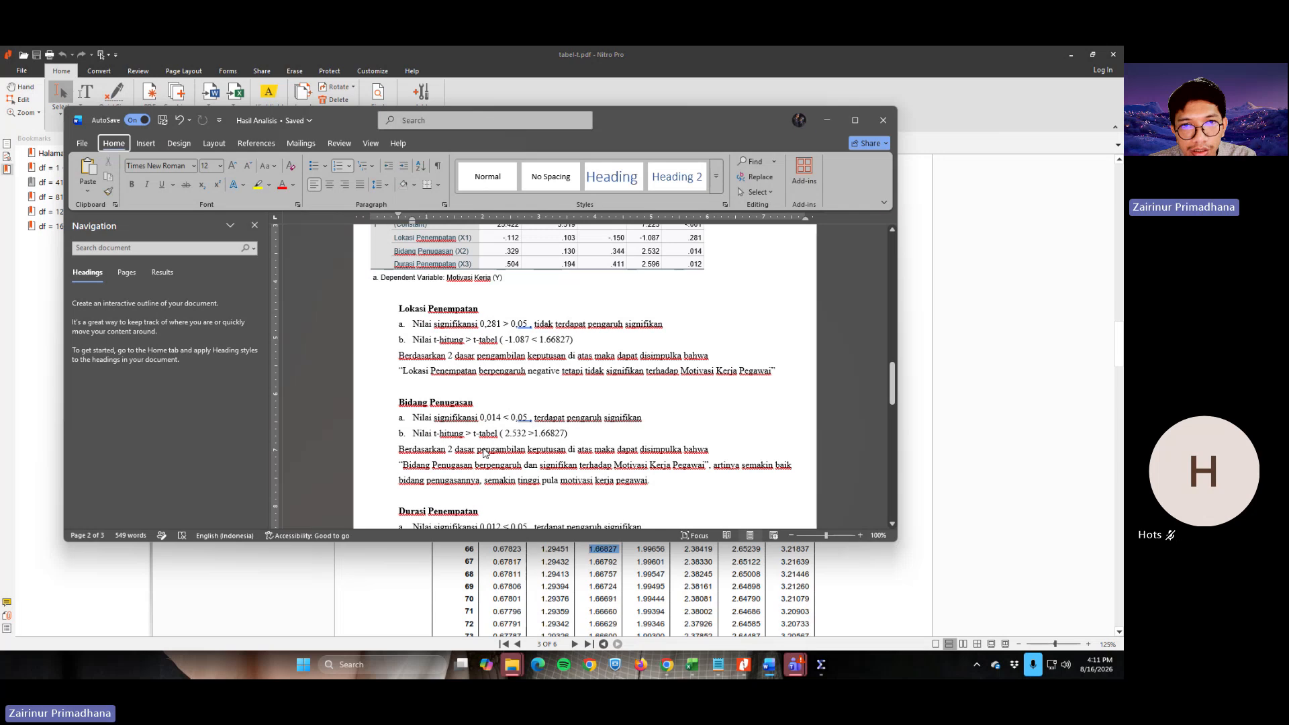
{"action": "key", "text": "ctrl+z"}
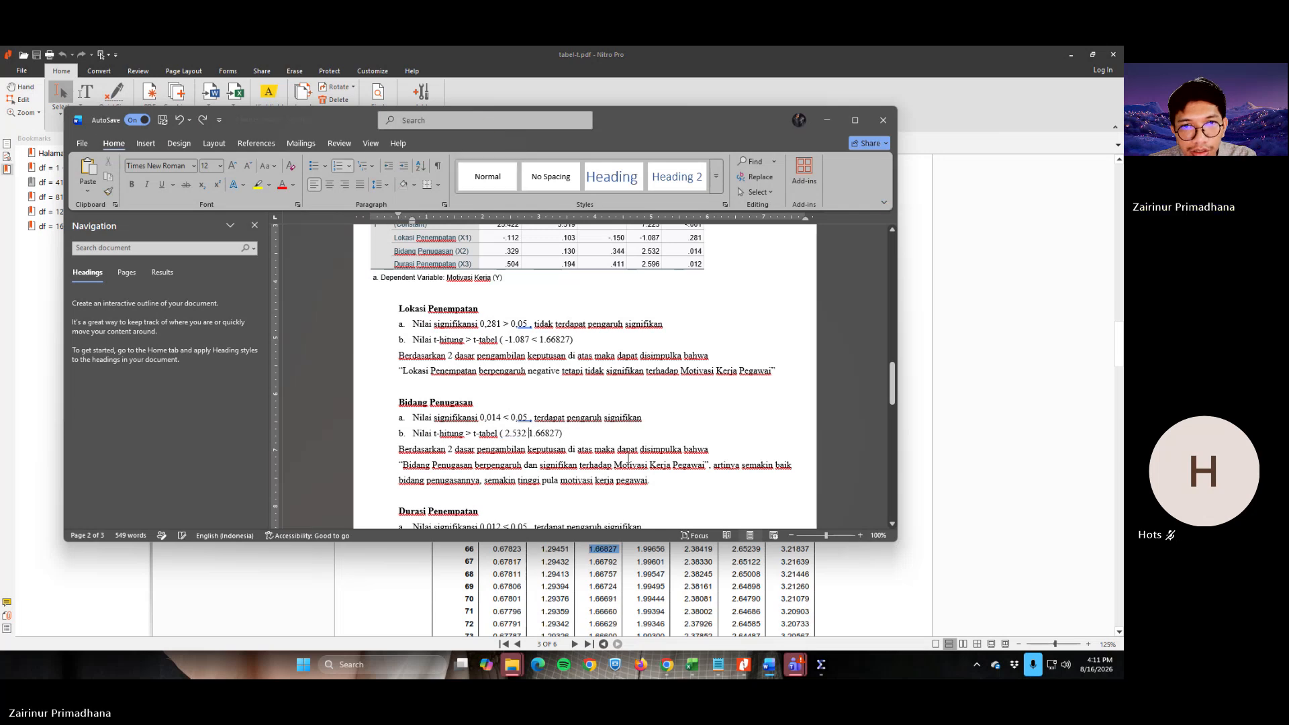
{"action": "type", "text": "<"}
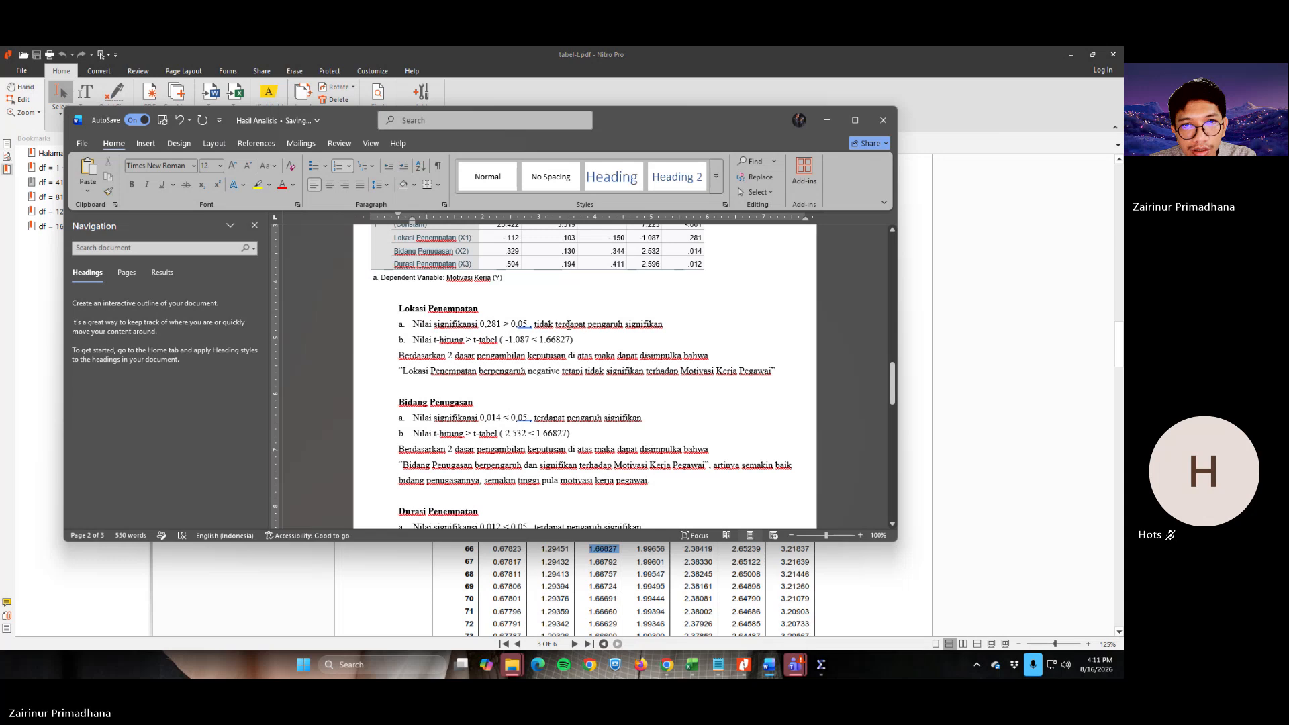
Correct the Bidang Penugasan t-hitung comparison to read 2.532 > 1.66827
{"action": "left_click", "coordinate": [537, 344]}
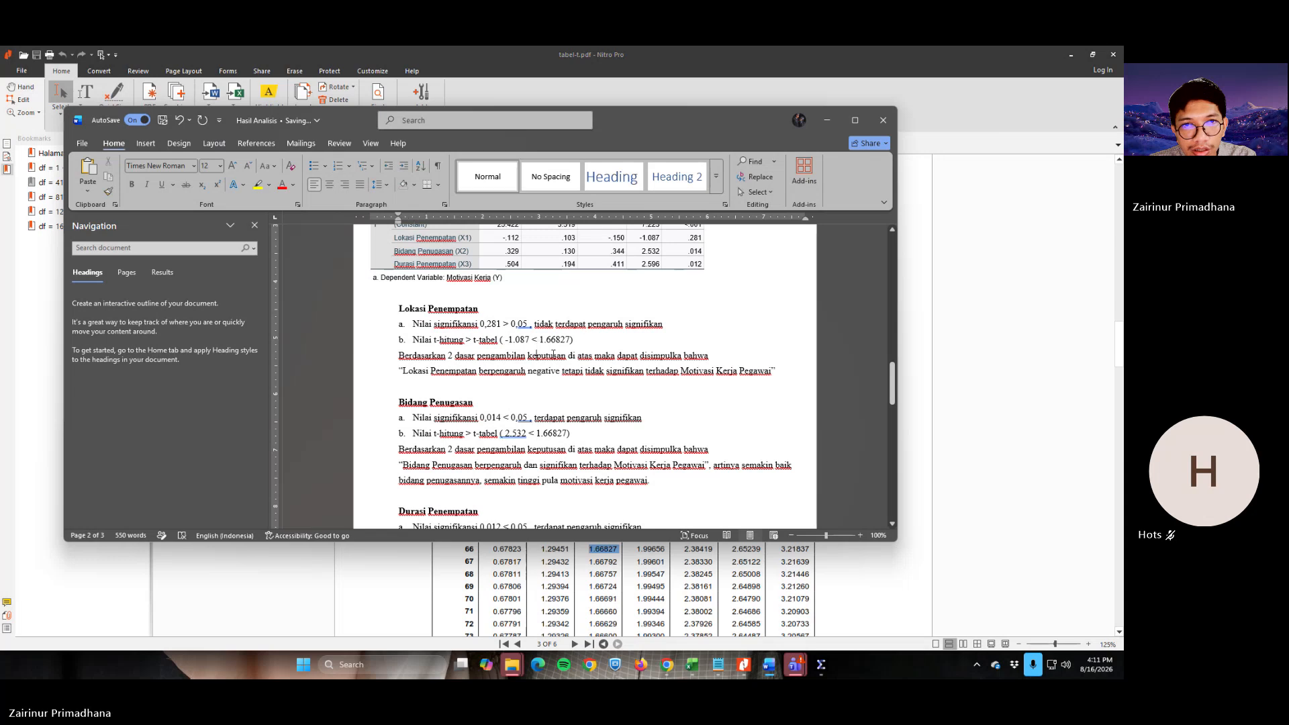
{"action": "left_click", "coordinate": [536, 433]}
{"action": "key", "text": "BackSpace"}
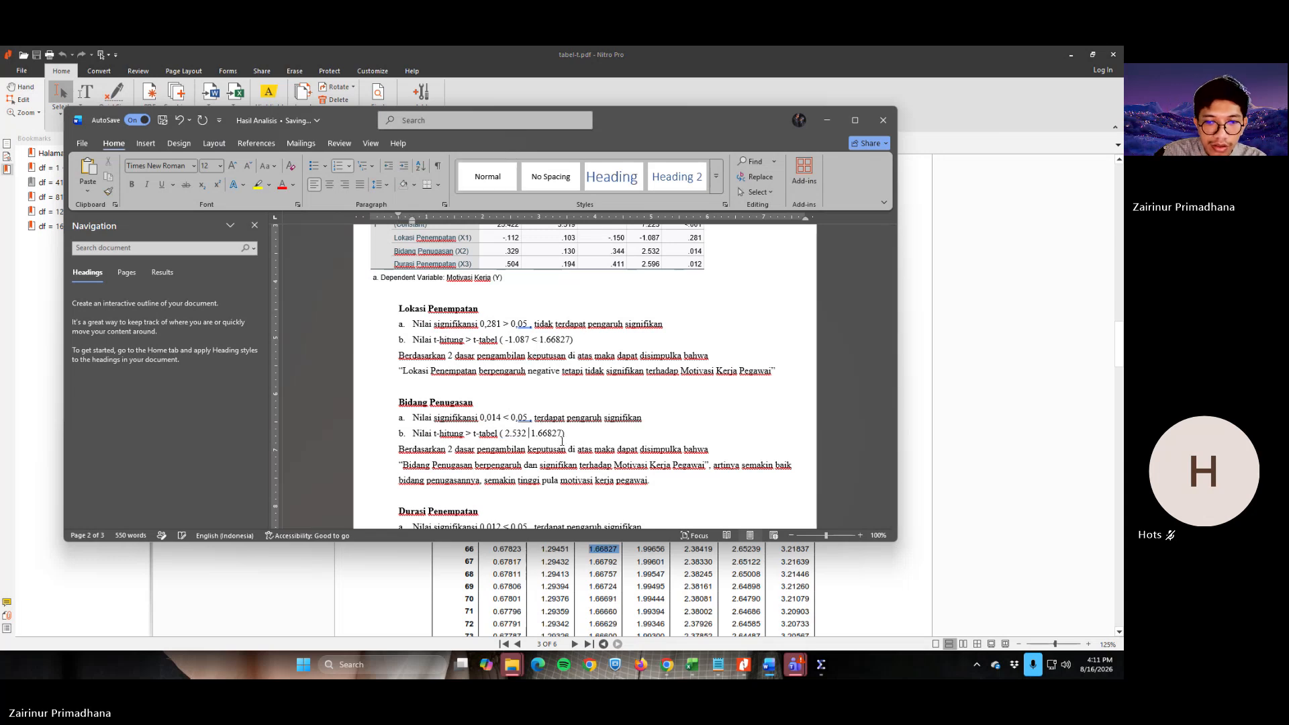
Compare the Lokasi Penempatan and Bidang Penugasan hypothesis conclusions in Word with the sig and t-hitung rules in Notepad
{"action": "key", "text": "alt+Tab"}
{"action": "key", "text": "alt+Tab"}
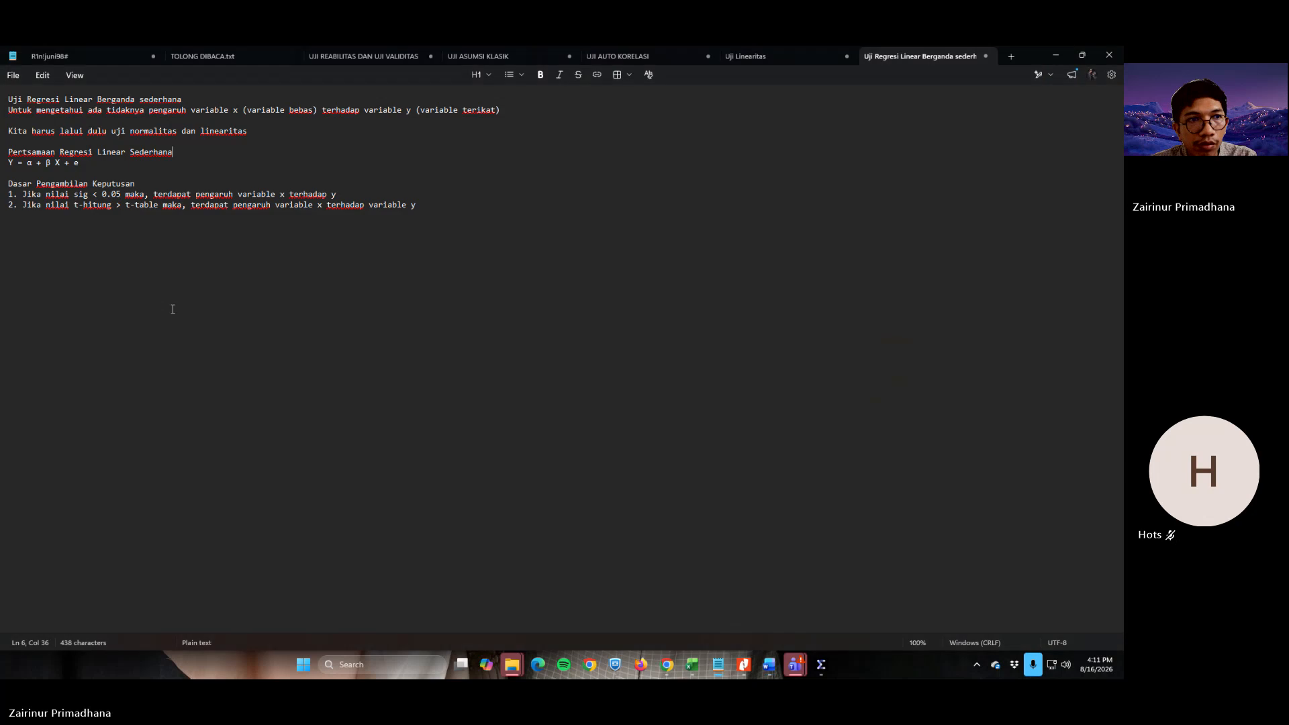
{"action": "key", "text": "alt+Tab"}
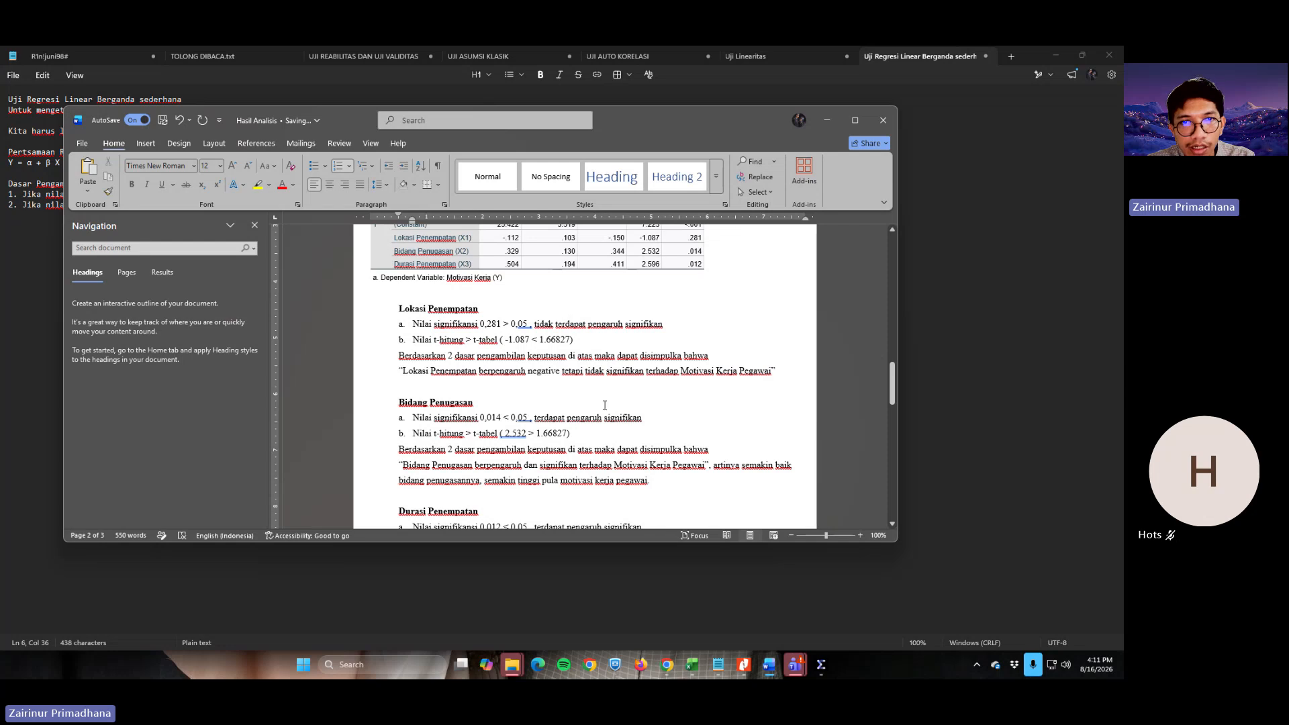
{"action": "scroll", "coordinate": [601, 406], "scroll_direction": "up", "scroll_amount": 1}
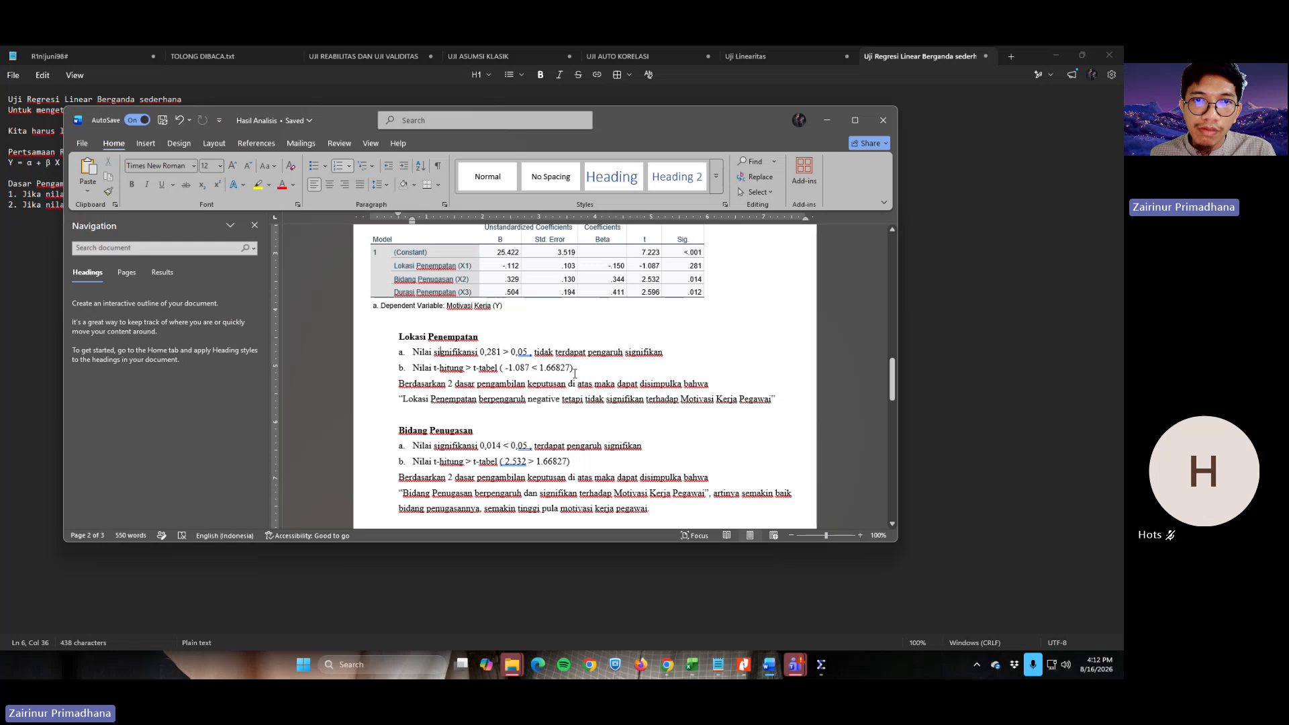
{"action": "key", "text": "alt+Tab"}
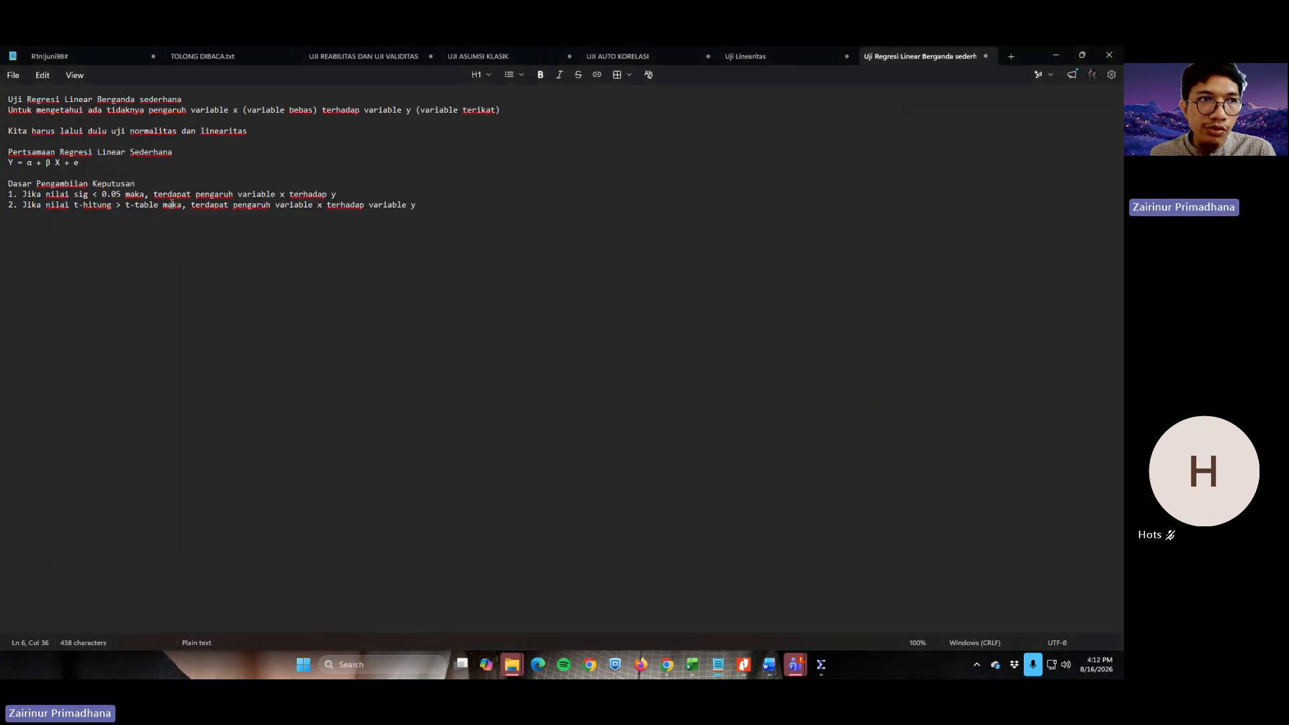
Check the sig < 0.05 and t-hitung > t-table decision rules in Notepad against the Lokasi Penempatan results in Word
{"action": "left_click", "coordinate": [174, 205]}
{"action": "left_click", "coordinate": [174, 224]}
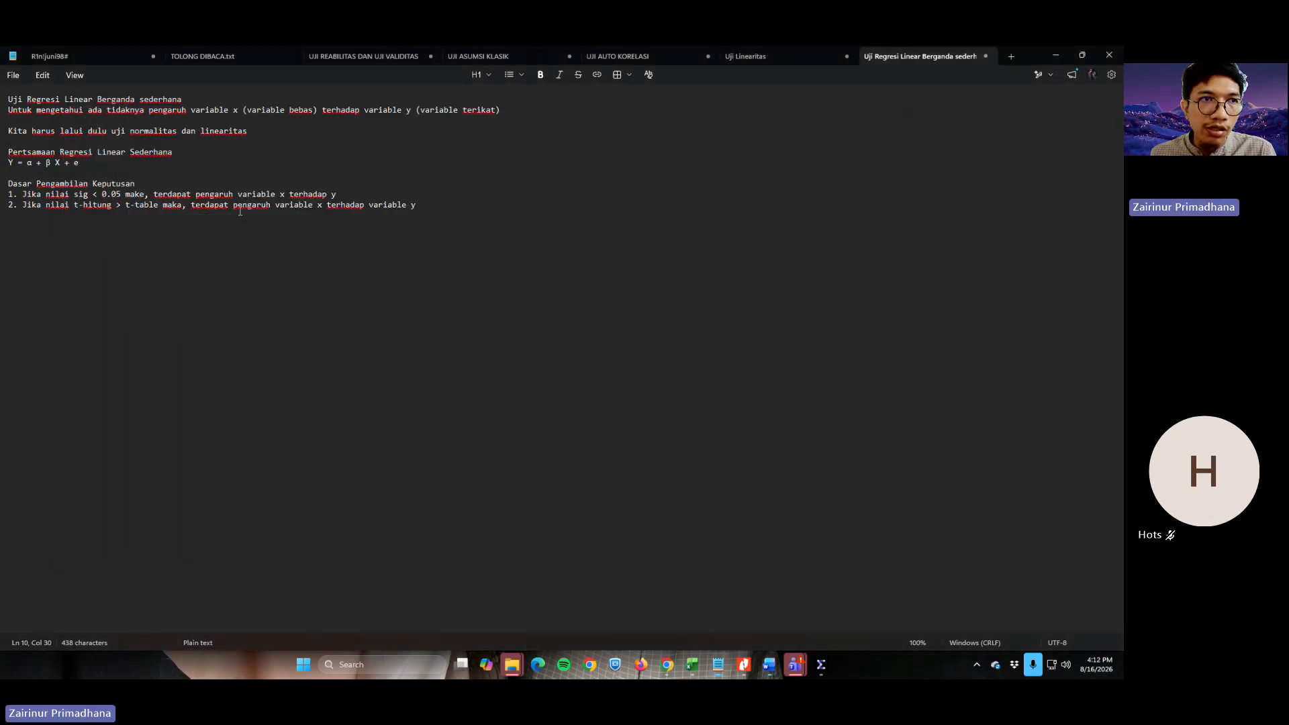
{"action": "left_click", "coordinate": [178, 219]}
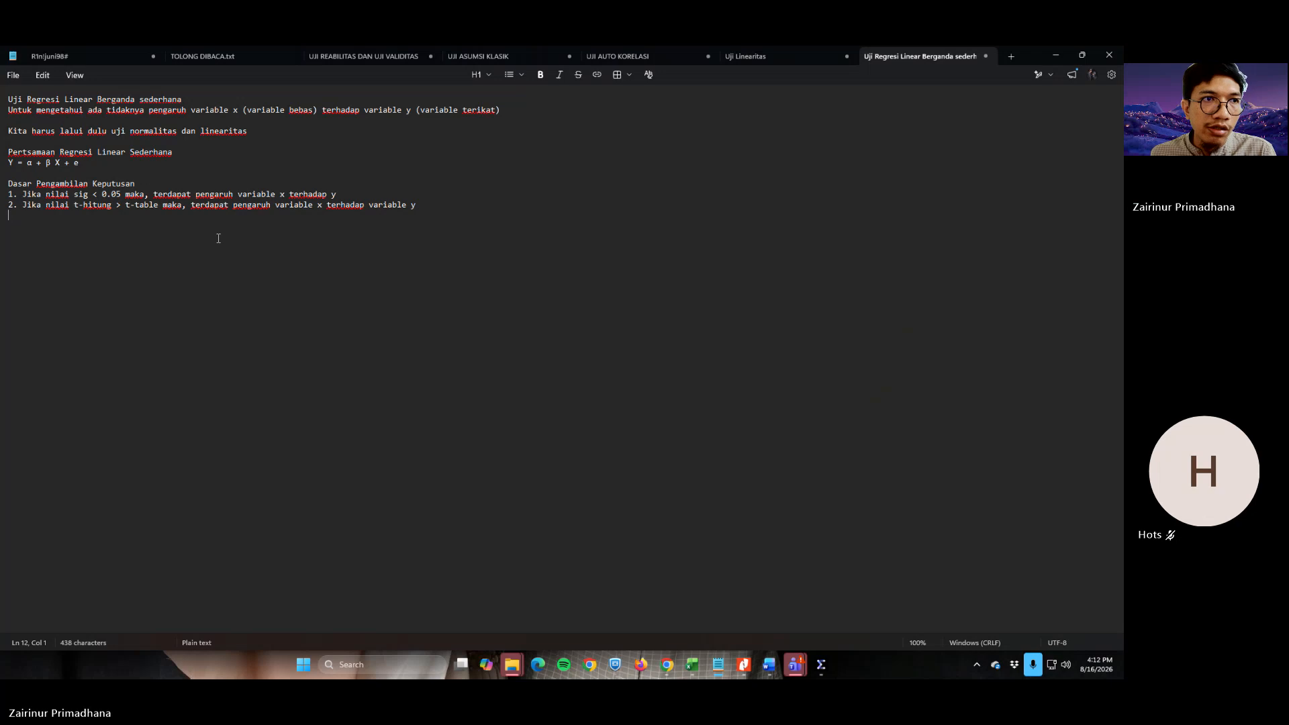
{"action": "key", "text": "alt+Tab"}
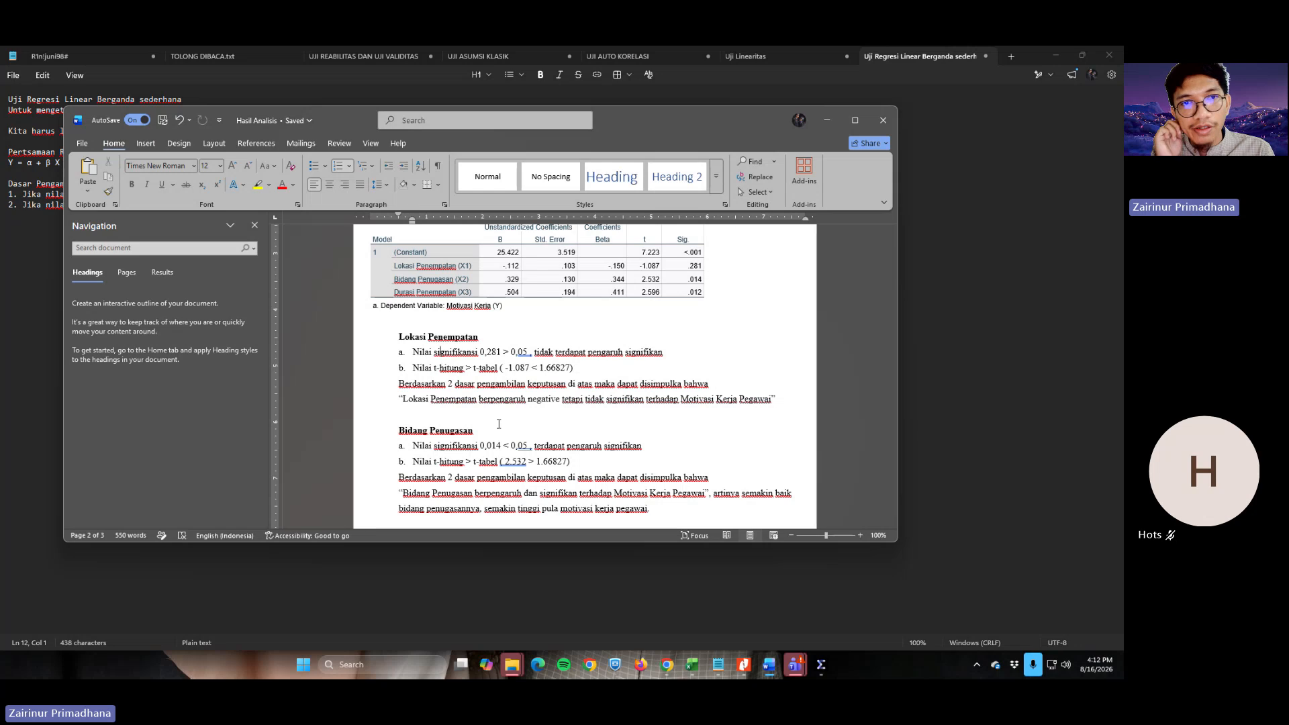
{"action": "left_click", "coordinate": [62, 144]}
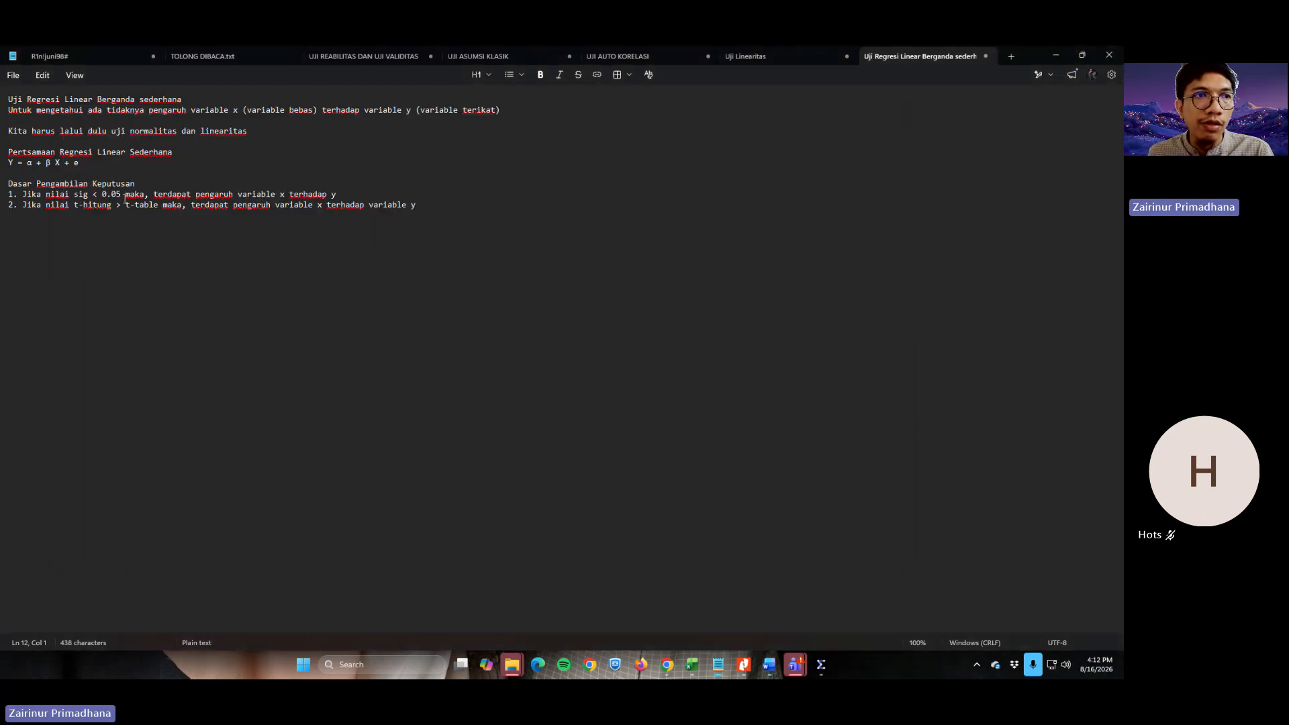
{"action": "key", "text": "alt+Tab"}
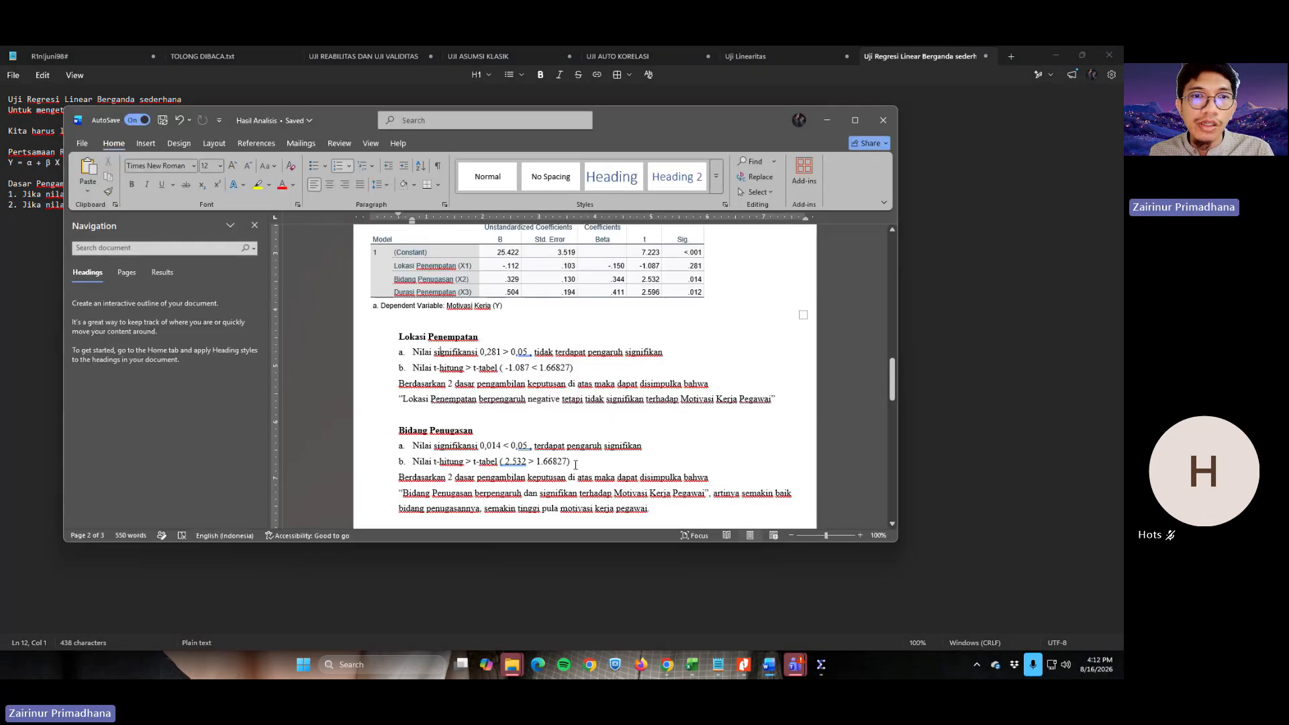
Examine the Bidang Penugasan conclusion against its t and Sig. values in the Coefficients table of the Word document
{"action": "scroll", "coordinate": [576, 464], "scroll_direction": "down", "scroll_amount": 2}
{"action": "scroll", "coordinate": [510, 436], "scroll_direction": "up", "scroll_amount": 1}
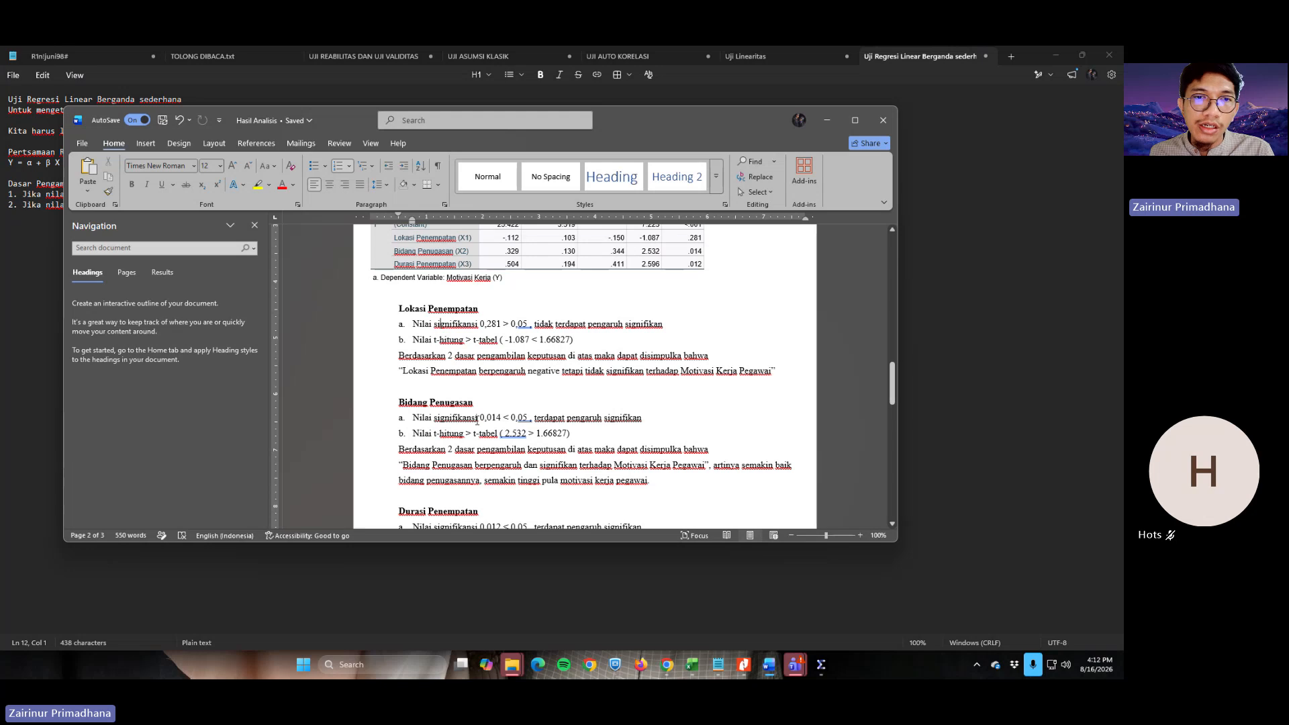
{"action": "scroll", "coordinate": [477, 420], "scroll_direction": "up", "scroll_amount": 1}
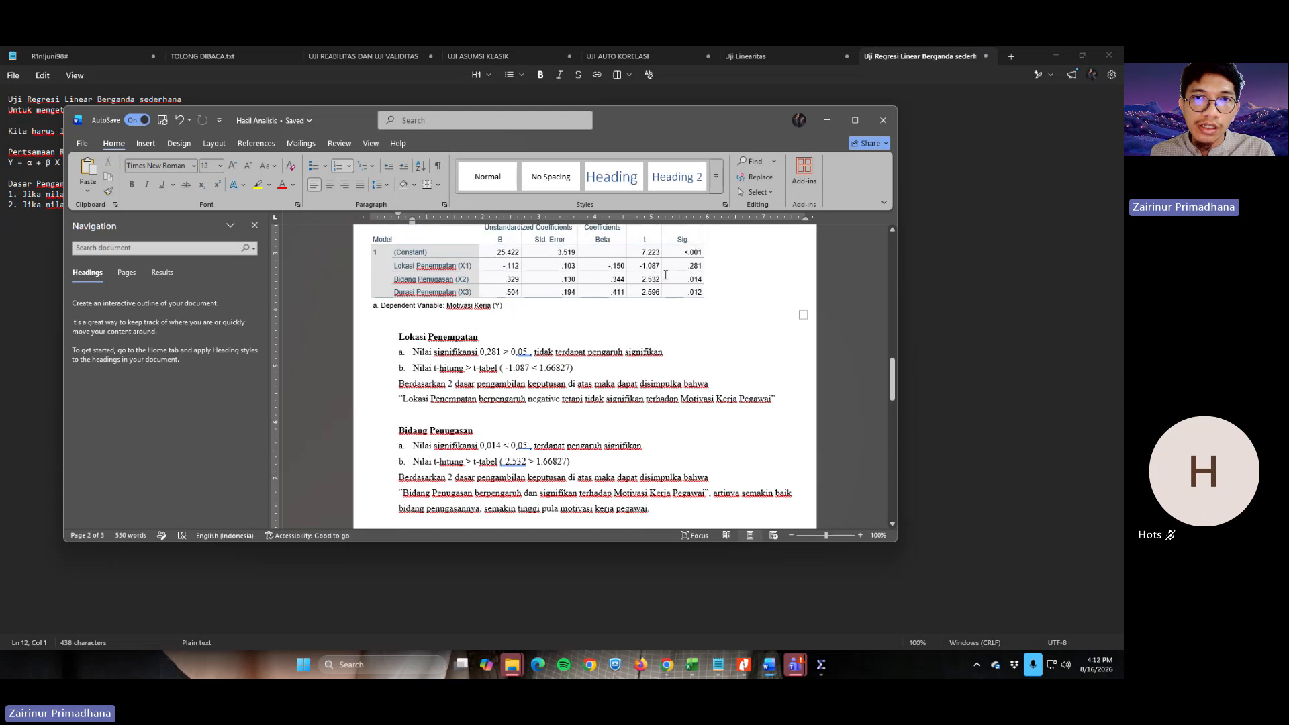
{"action": "scroll", "coordinate": [542, 449], "scroll_direction": "down", "scroll_amount": 1}
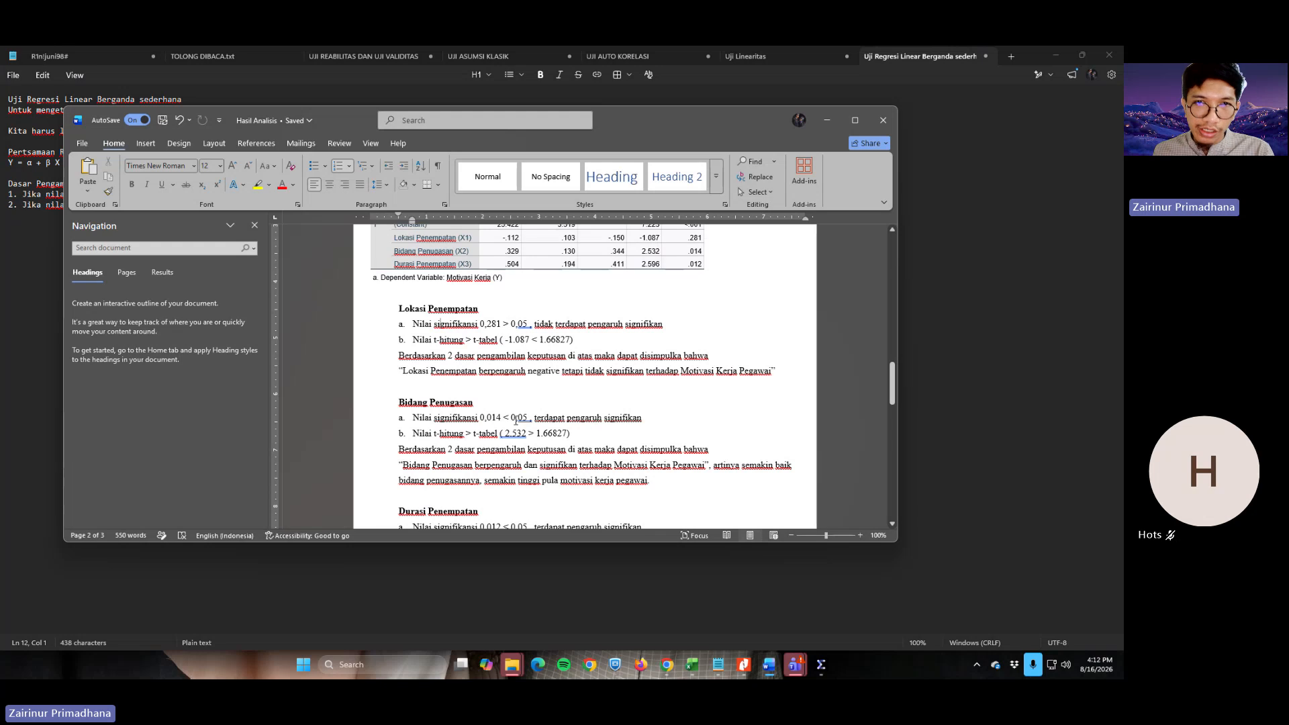
{"action": "scroll", "coordinate": [516, 420], "scroll_direction": "up", "scroll_amount": 1}
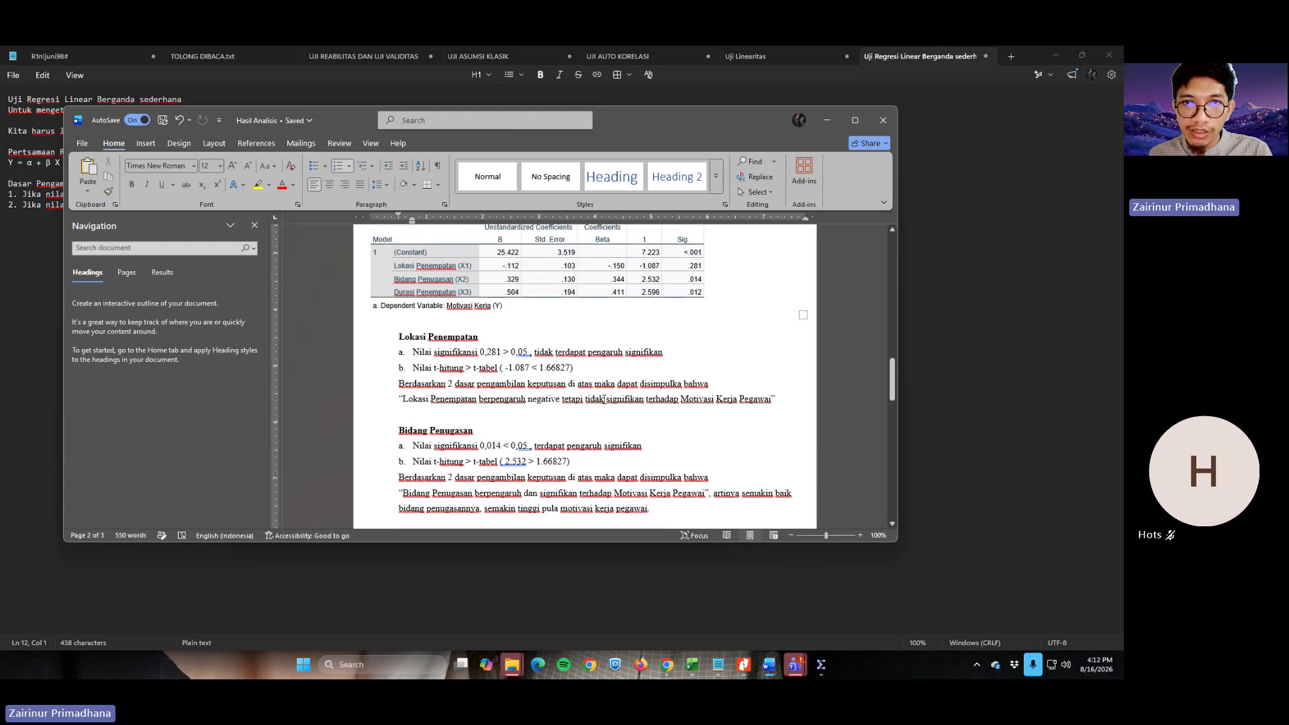
{"action": "scroll", "coordinate": [603, 399], "scroll_direction": "down", "scroll_amount": 1}
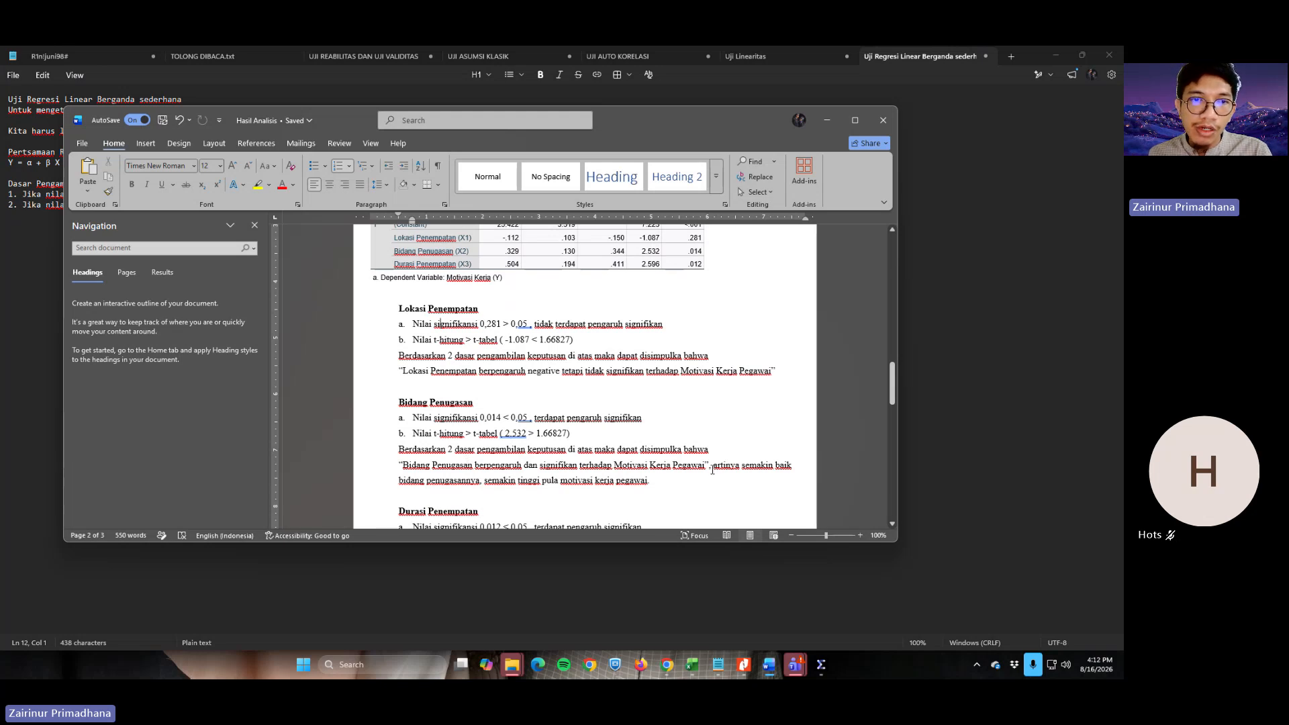
{"action": "scroll", "coordinate": [517, 476], "scroll_direction": "down", "scroll_amount": 1}
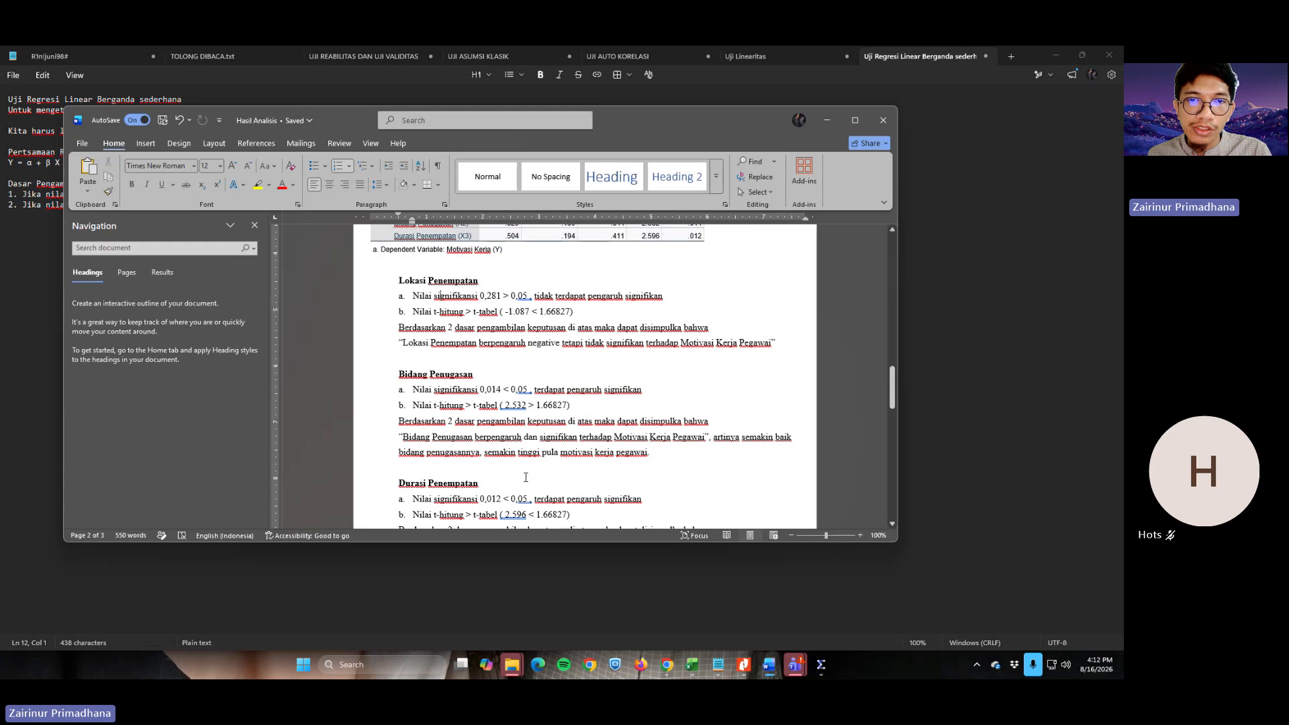
Examine the Durasi Penempatan significance, t-hitung comparison and conclusion against the X3 row of the Coefficients table
{"action": "scroll", "coordinate": [526, 477], "scroll_direction": "down", "scroll_amount": 3}
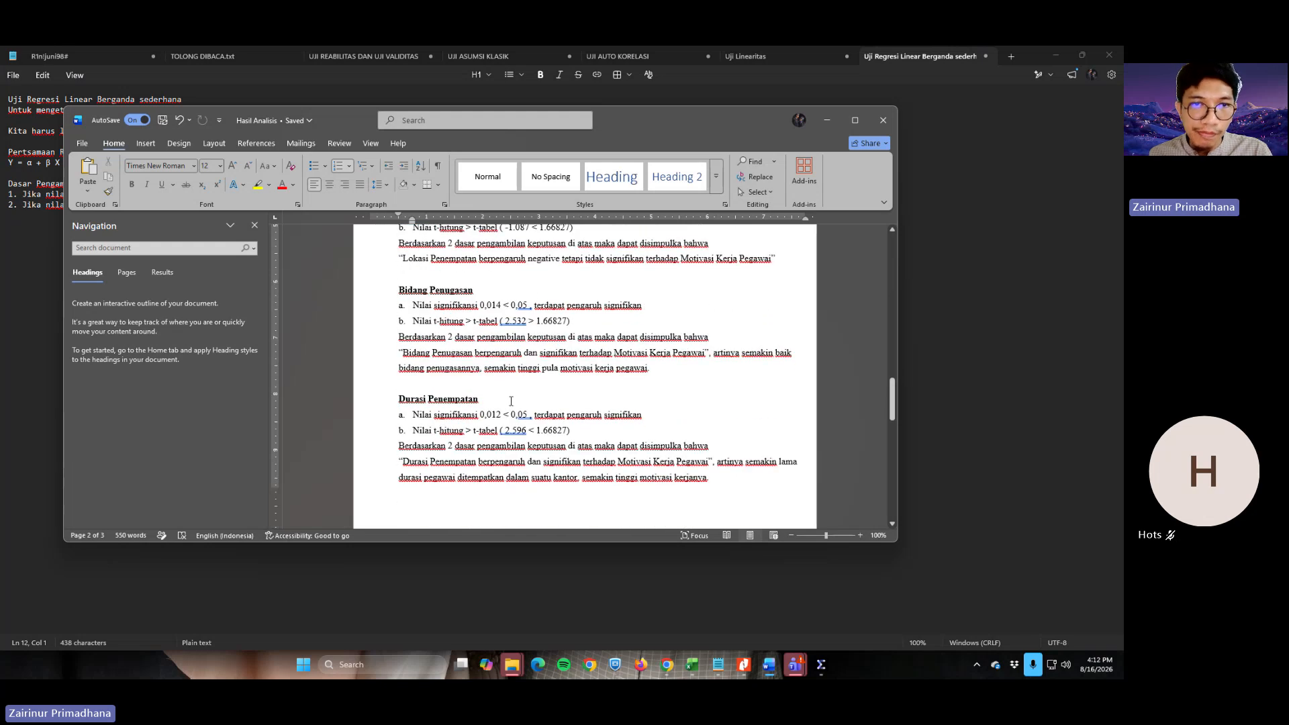
{"action": "scroll", "coordinate": [511, 401], "scroll_direction": "up", "scroll_amount": 5}
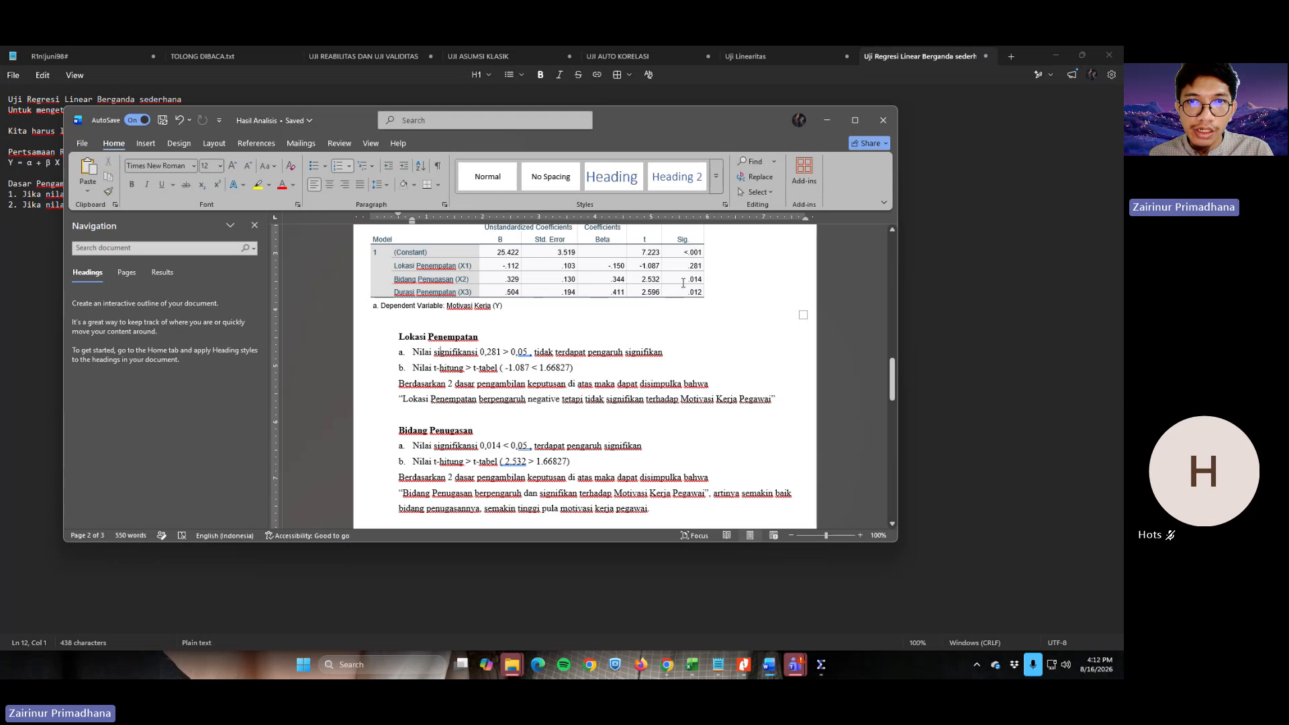
{"action": "scroll", "coordinate": [659, 347], "scroll_direction": "down", "scroll_amount": 3}
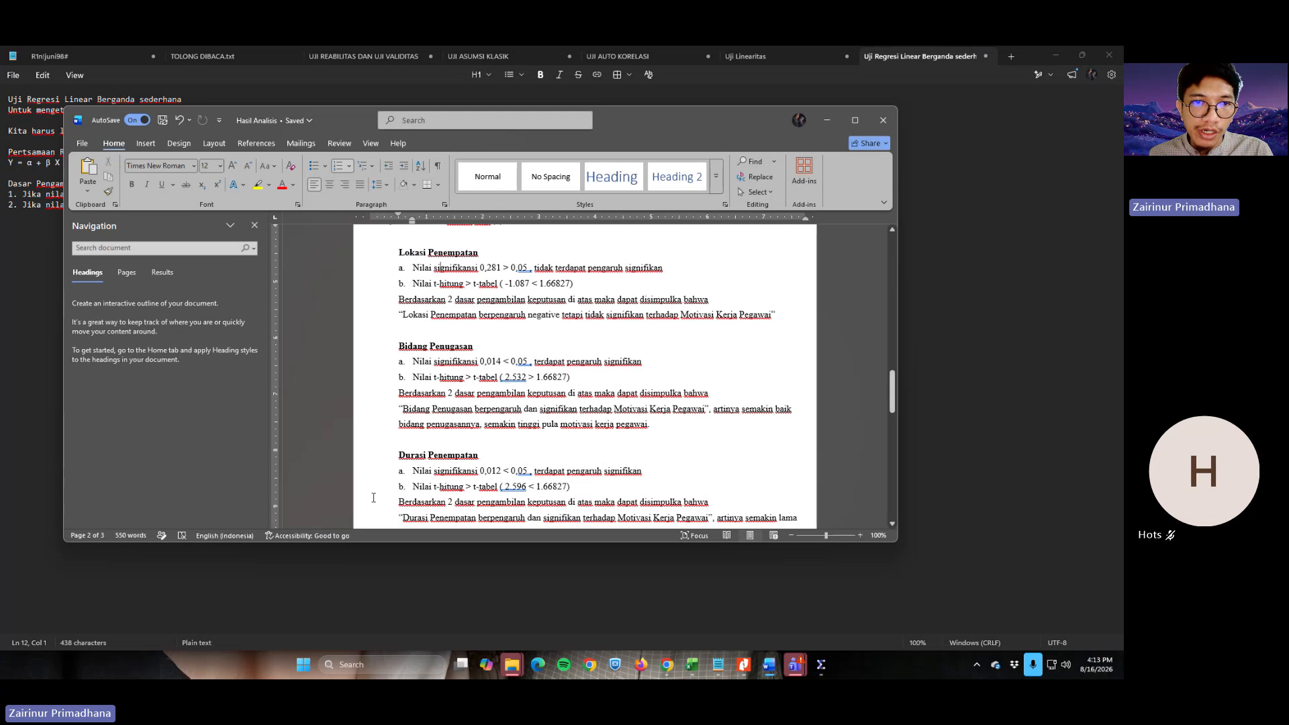
{"action": "scroll", "coordinate": [492, 475], "scroll_direction": "up", "scroll_amount": 5}
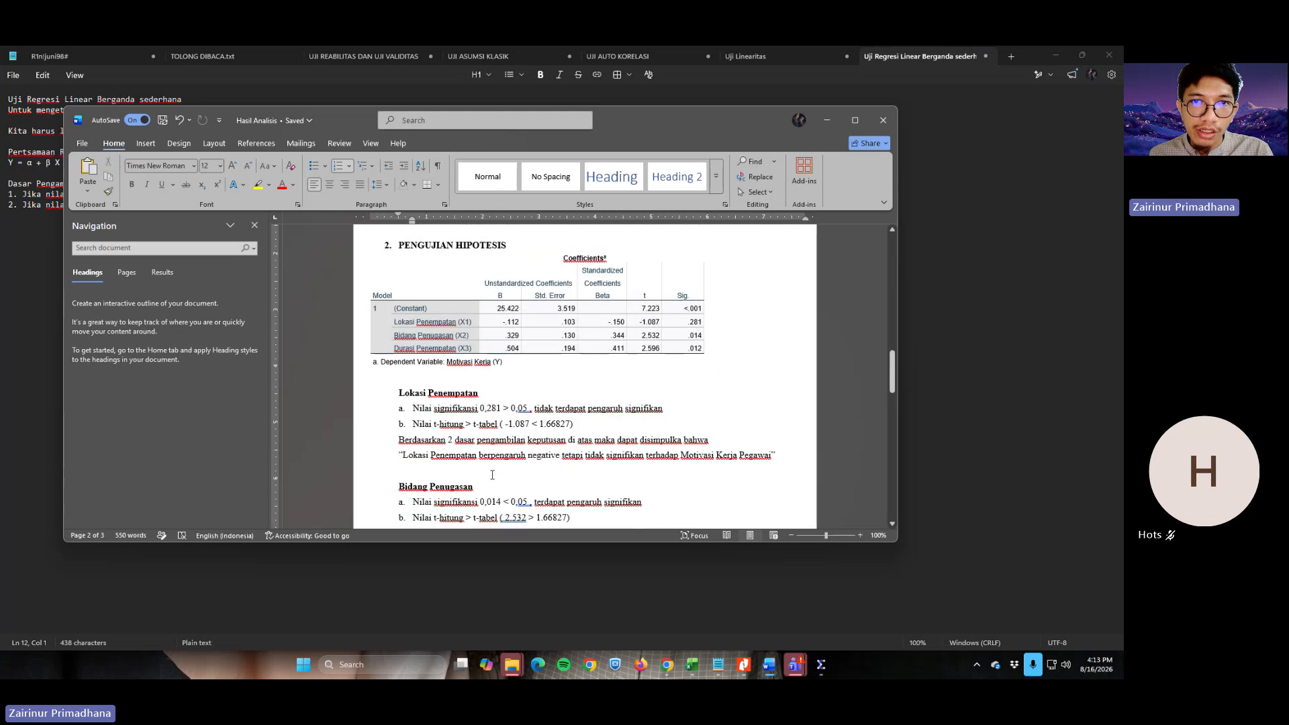
{"action": "scroll", "coordinate": [492, 475], "scroll_direction": "down", "scroll_amount": 5}
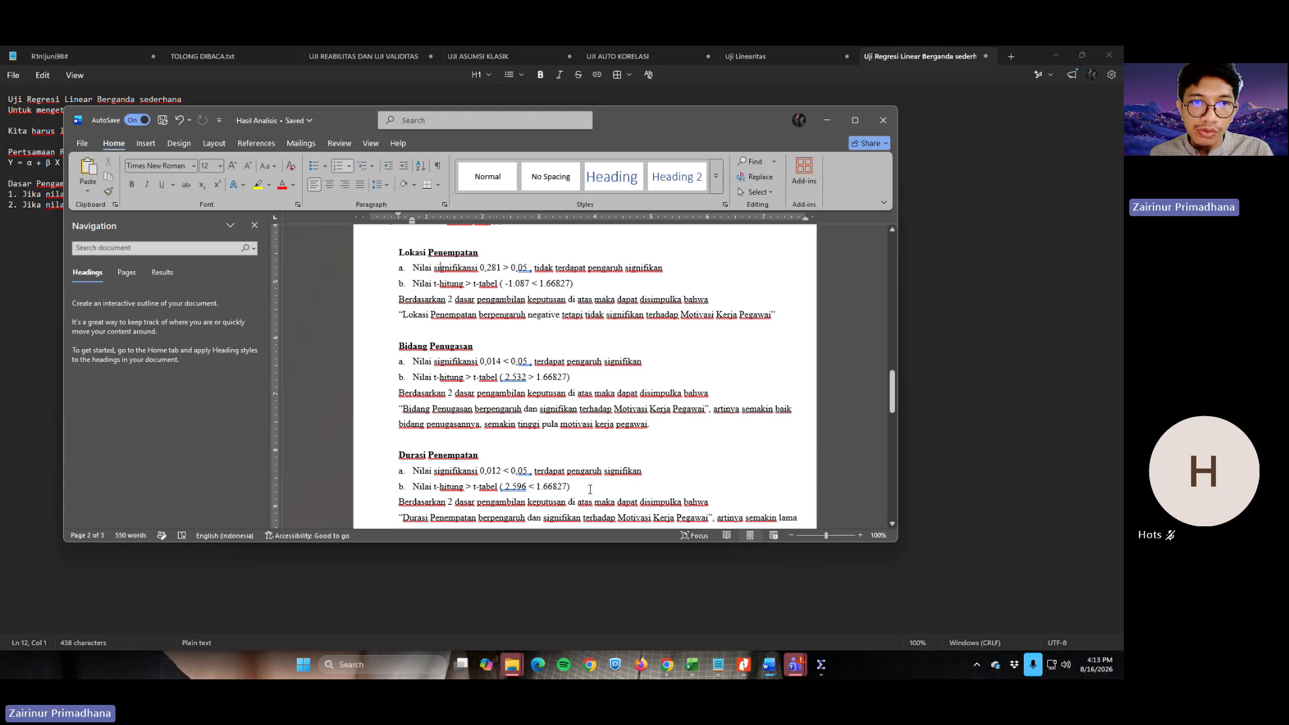
{"action": "scroll", "coordinate": [590, 488], "scroll_direction": "down", "scroll_amount": 1}
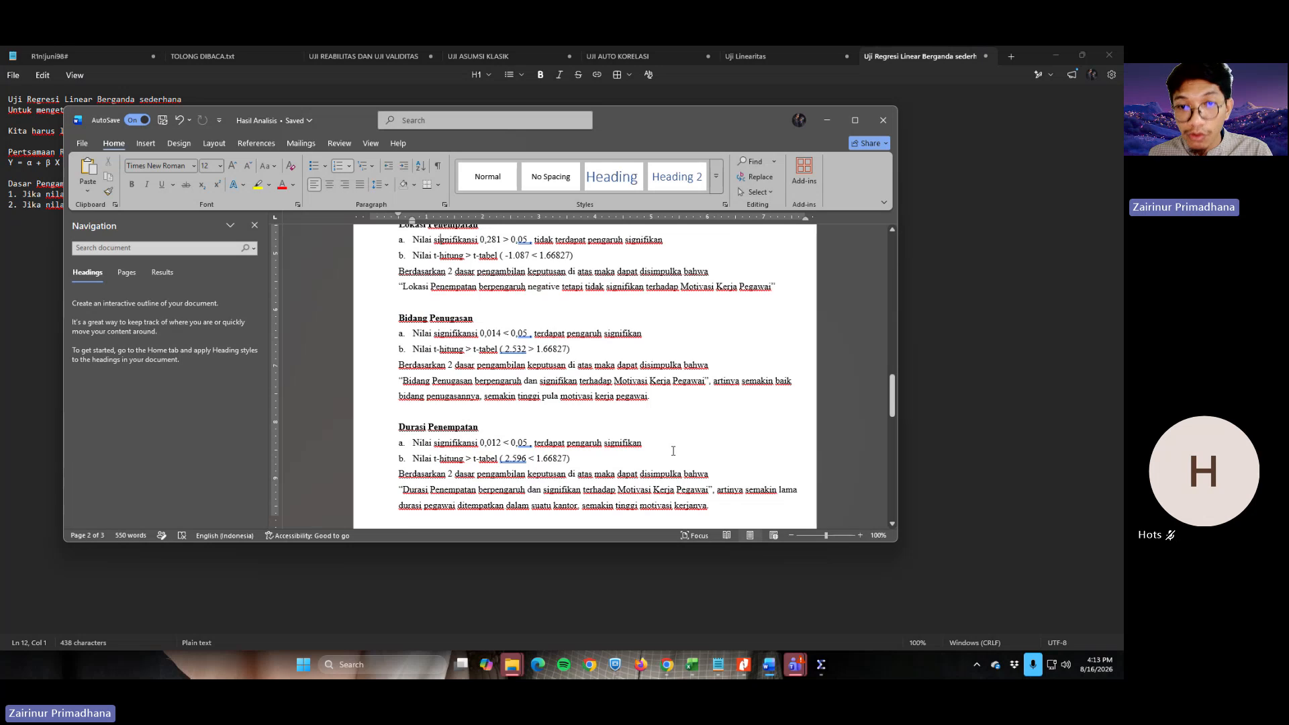
{"action": "scroll", "coordinate": [673, 451], "scroll_direction": "down", "scroll_amount": 5}
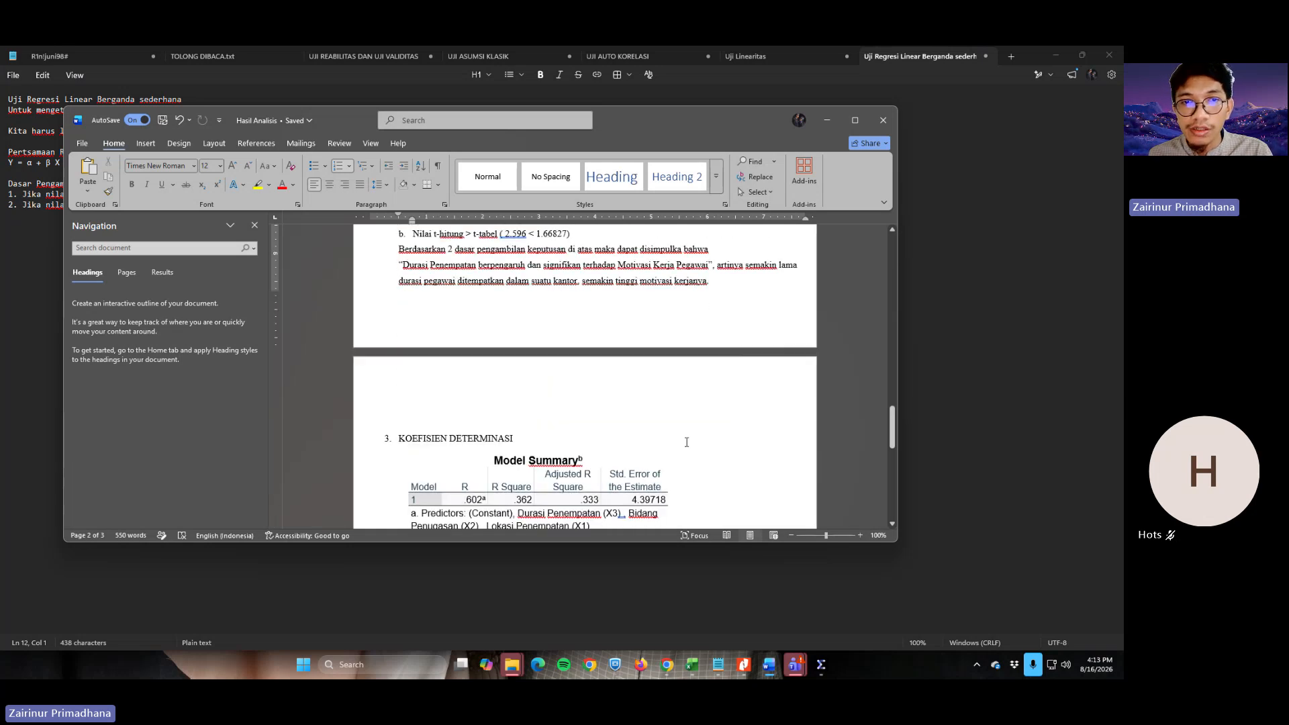
{"action": "scroll", "coordinate": [659, 423], "scroll_direction": "up", "scroll_amount": 5}
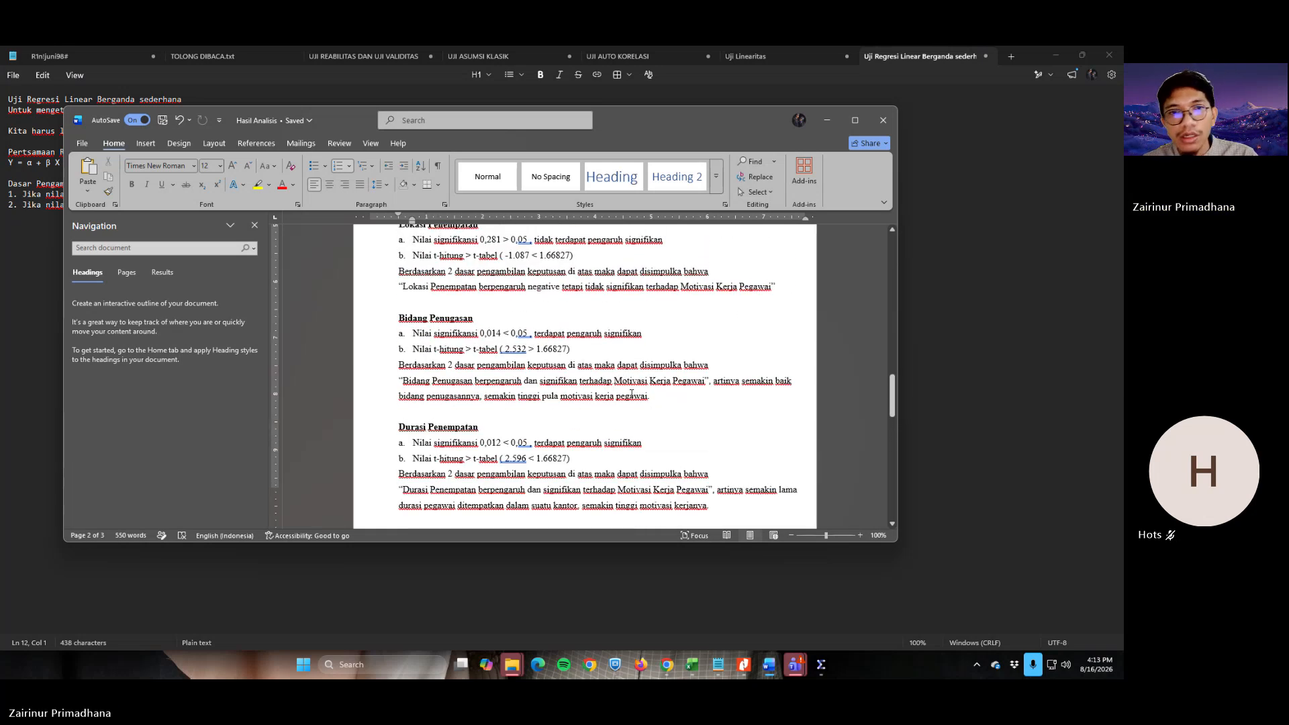
{"action": "scroll", "coordinate": [628, 363], "scroll_direction": "down", "scroll_amount": 3}
{"action": "scroll", "coordinate": [626, 336], "scroll_direction": "up", "scroll_amount": 2}
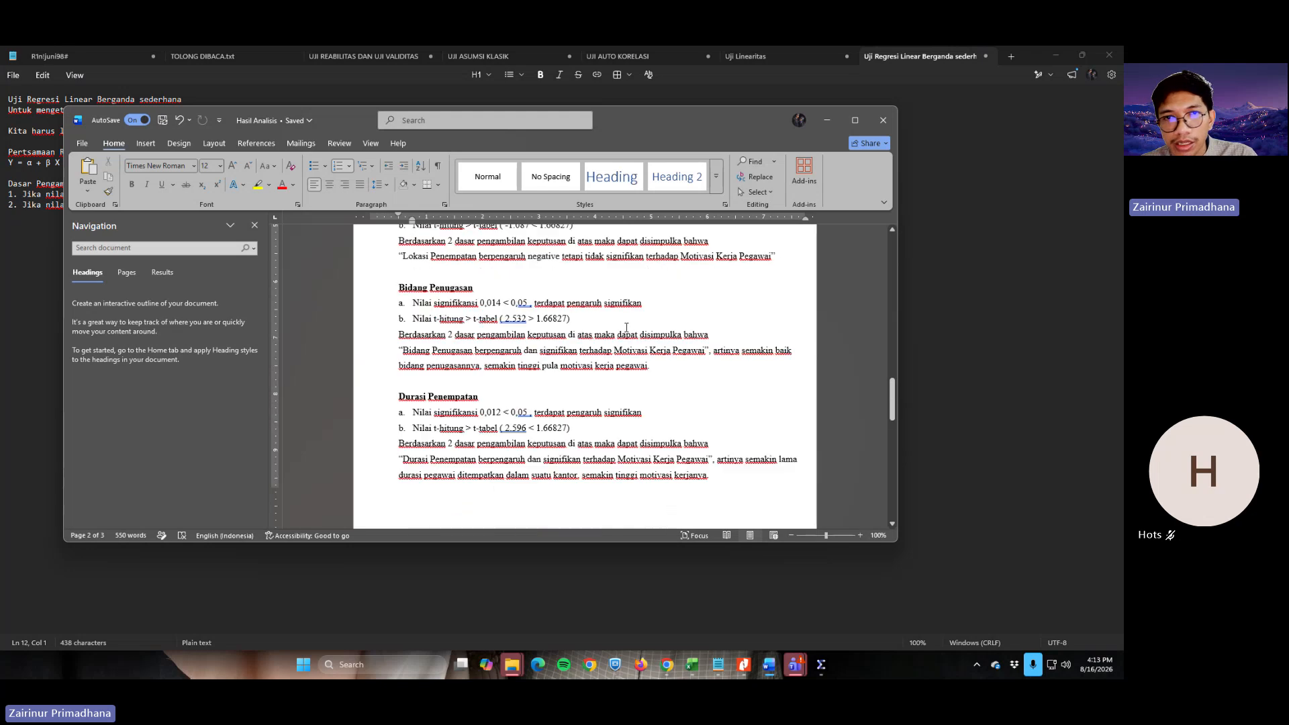
Compare the Model Summary R Square in the SPSS output with the Koefisien Determinasi table and interpretation in Word
{"action": "key", "text": "alt+Tab"}
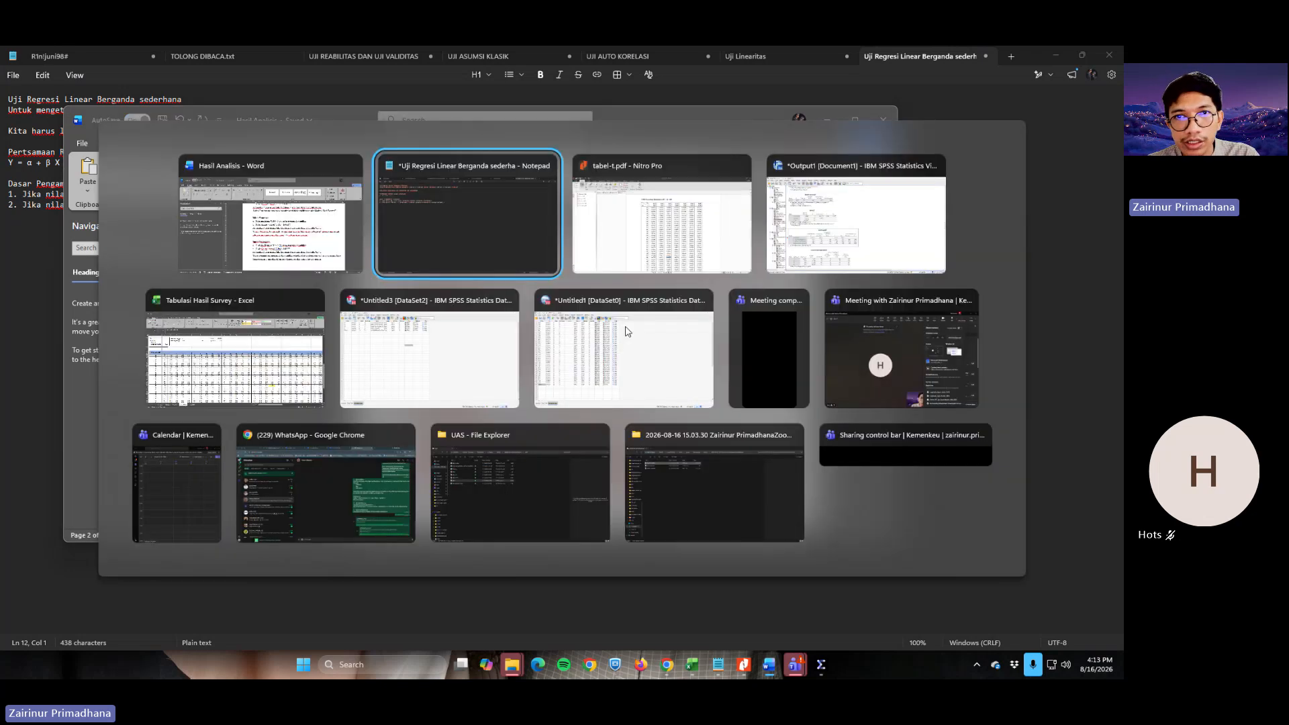
{"action": "key", "text": "alt+Tab"}
{"action": "key", "text": "alt+Tab"}
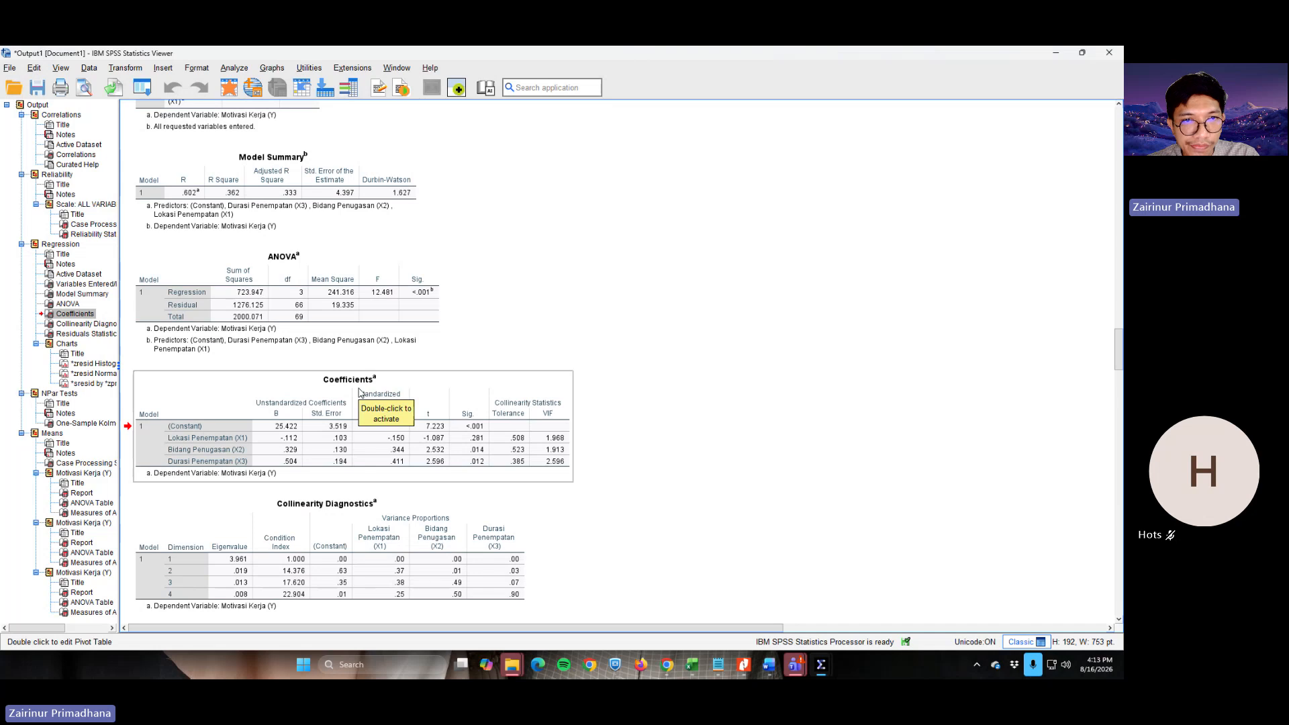
{"action": "key", "text": "alt+Tab"}
{"action": "scroll", "coordinate": [357, 393], "scroll_direction": "down", "scroll_amount": 8}
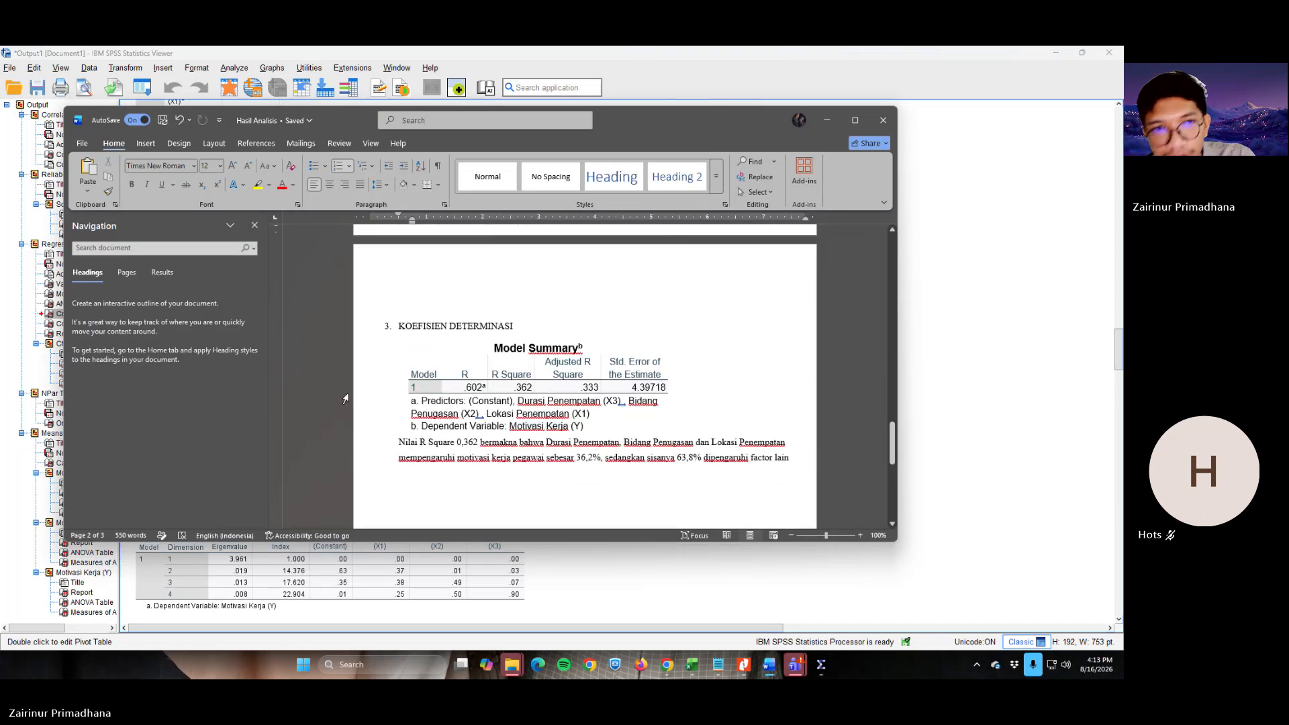
{"action": "key", "text": "alt+Tab"}
{"action": "scroll", "coordinate": [262, 331], "scroll_direction": "up", "scroll_amount": 3}
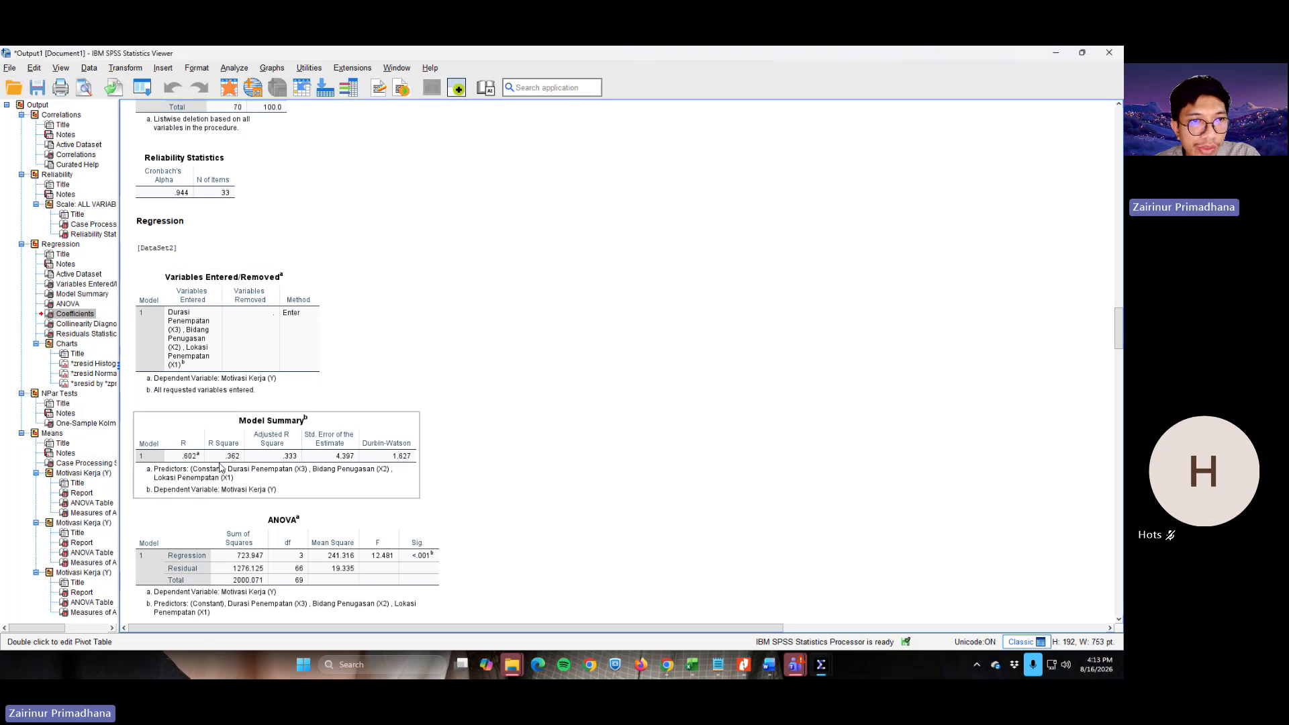
{"action": "key", "text": "alt+Tab"}
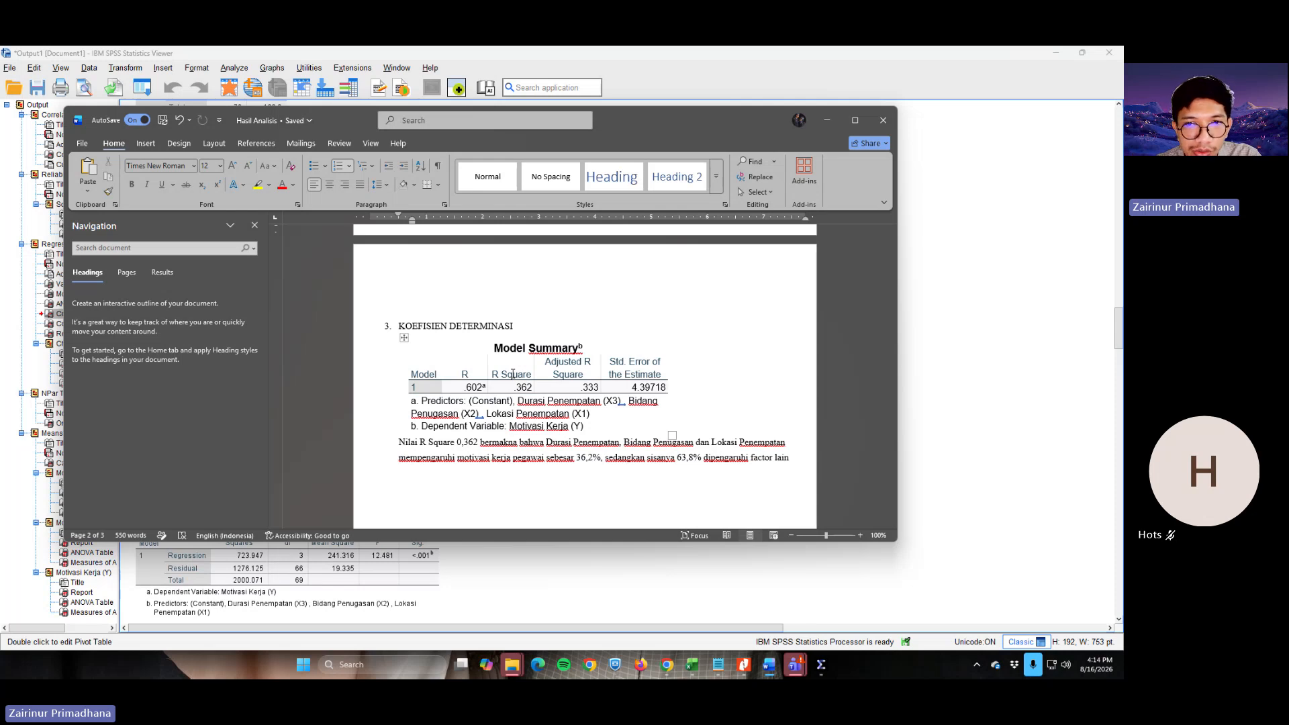
{"action": "scroll", "coordinate": [660, 398], "scroll_direction": "down", "scroll_amount": 5}
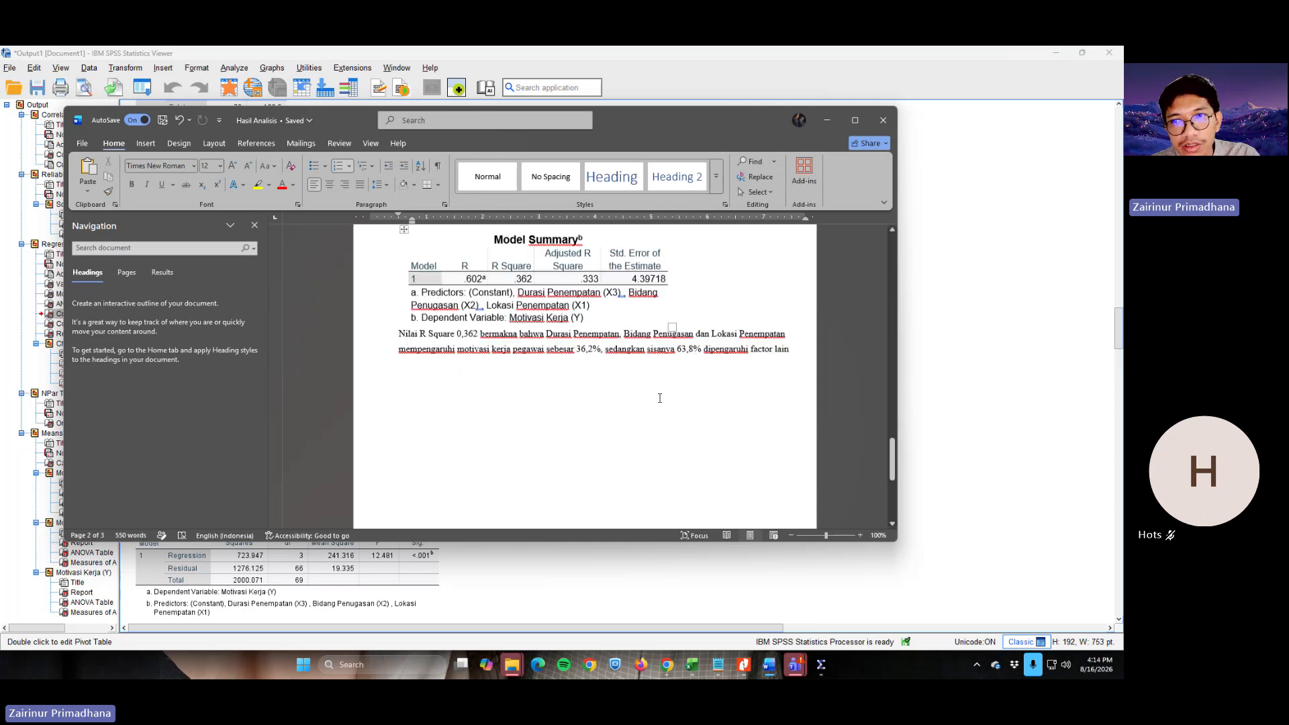
Look back over the hypothesis-test section in Word and review the ANOVA and Coefficients tables in the SPSS output
{"action": "scroll", "coordinate": [660, 398], "scroll_direction": "up", "scroll_amount": 4}
{"action": "scroll", "coordinate": [660, 398], "scroll_direction": "up", "scroll_amount": 10}
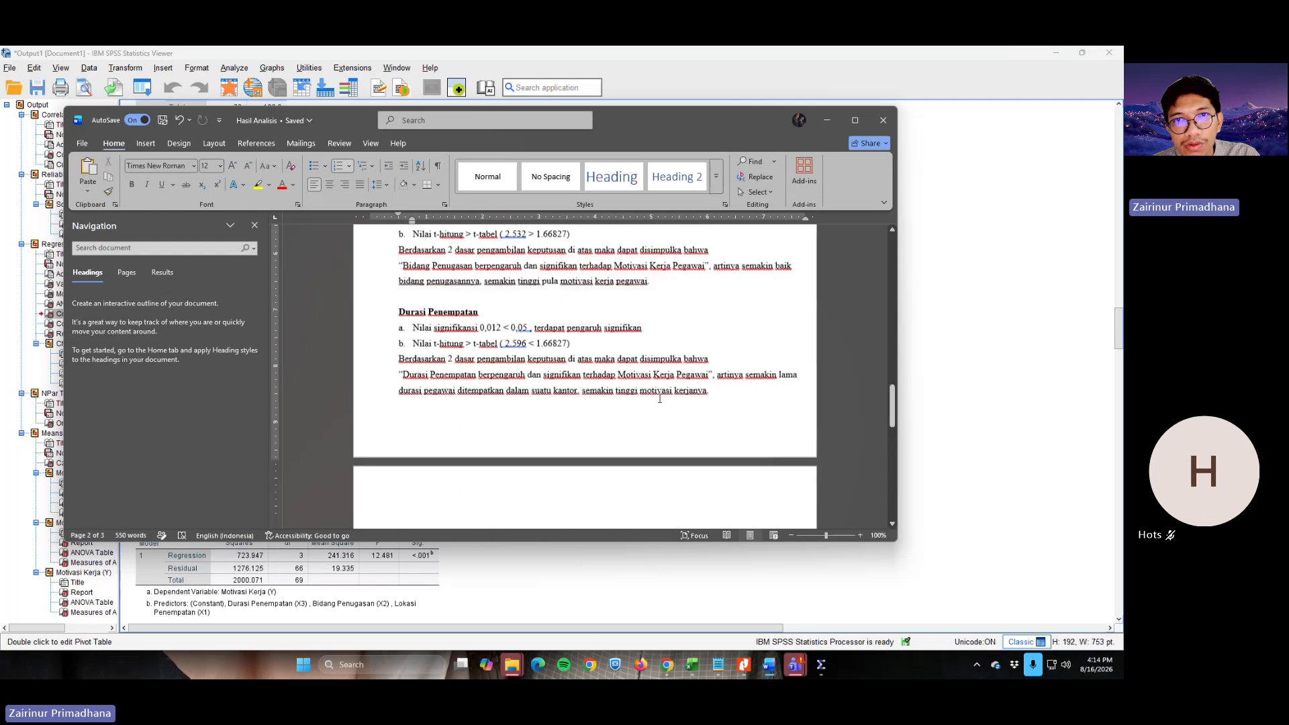
{"action": "scroll", "coordinate": [659, 398], "scroll_direction": "up", "scroll_amount": 3}
{"action": "key", "text": "alt+Tab"}
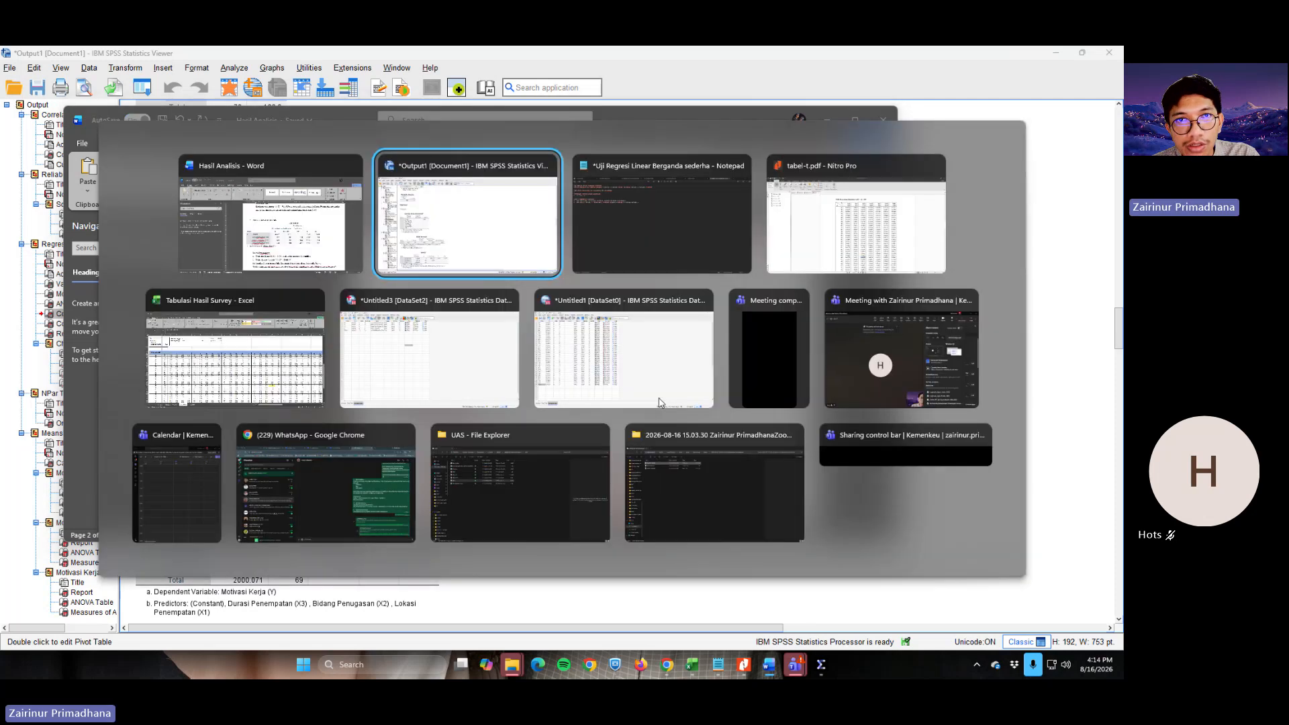
{"action": "scroll", "coordinate": [597, 430], "scroll_direction": "down", "scroll_amount": 5}
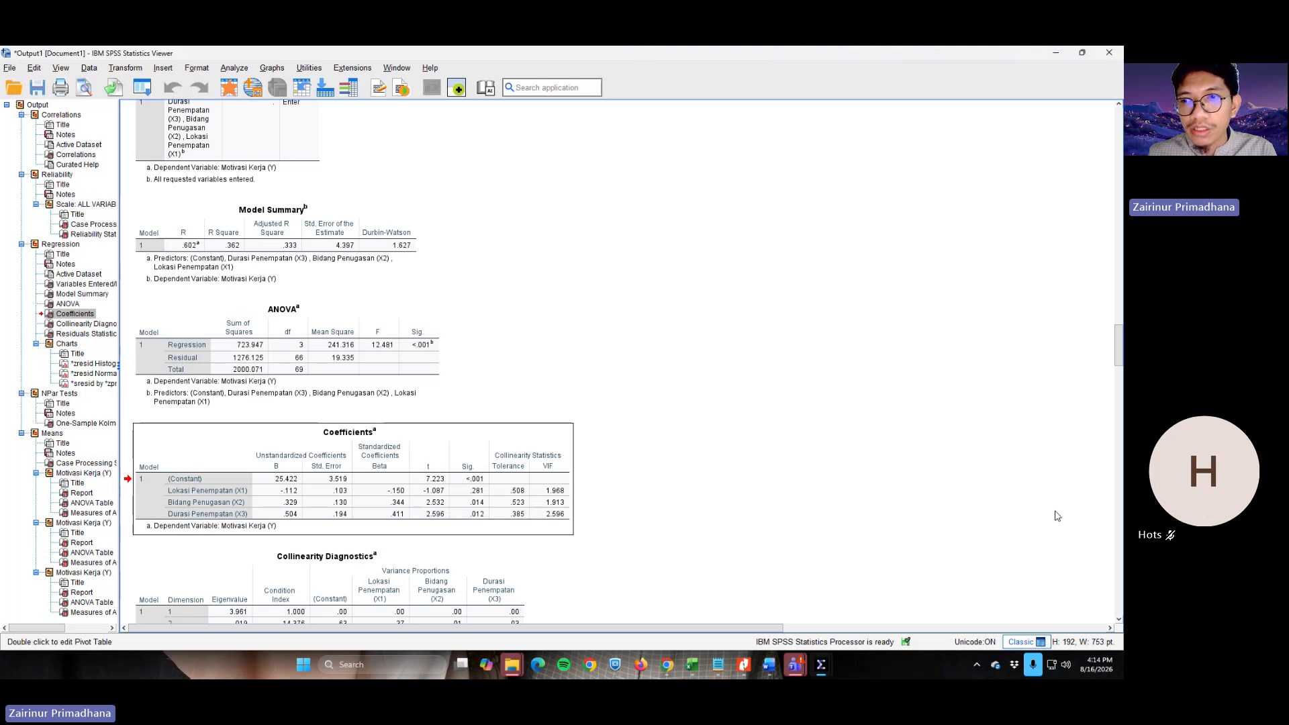
Switch to the Teams meeting window and stop sharing the screen
{"action": "key", "text": "alt+Tab"}
{"action": "key", "text": "alt+Tab"}
{"action": "key", "text": "alt+Tab"}
{"action": "key", "text": "alt+Tab"}
{"action": "key", "text": "alt+Tab"}
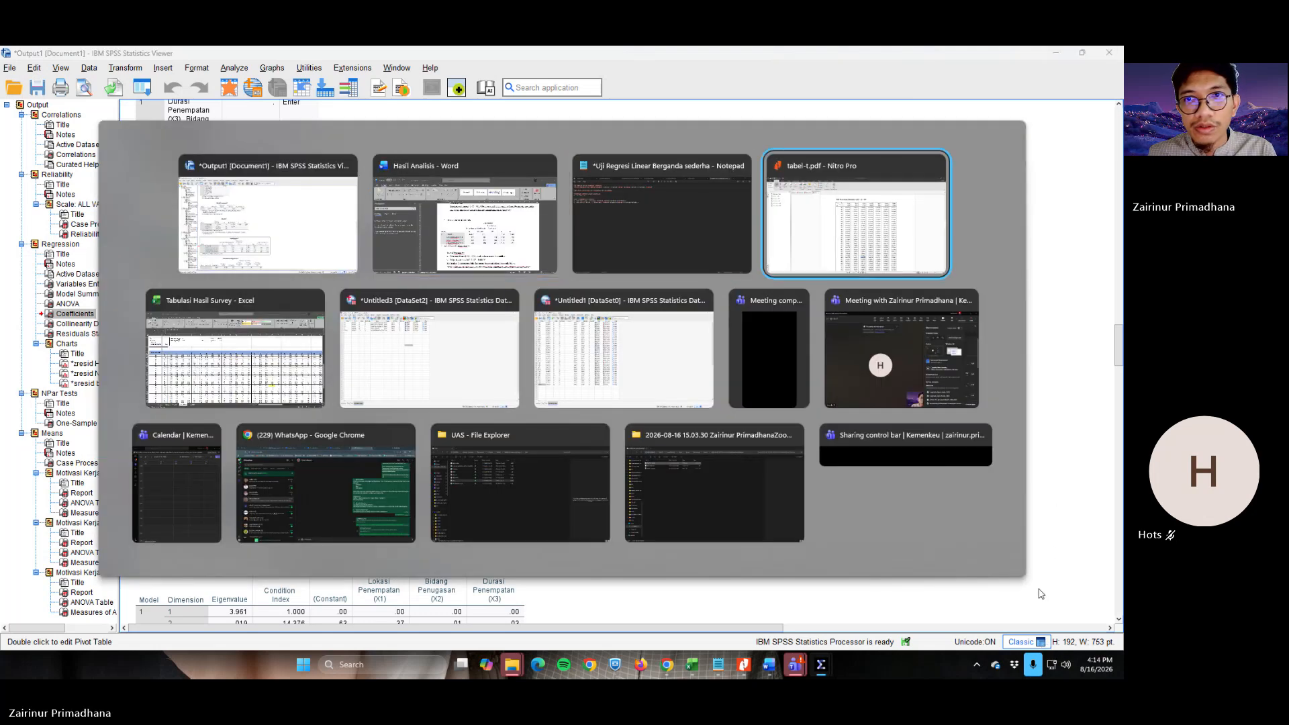
{"action": "key", "text": "alt+Tab"}
{"action": "key", "text": "alt+Tab"}
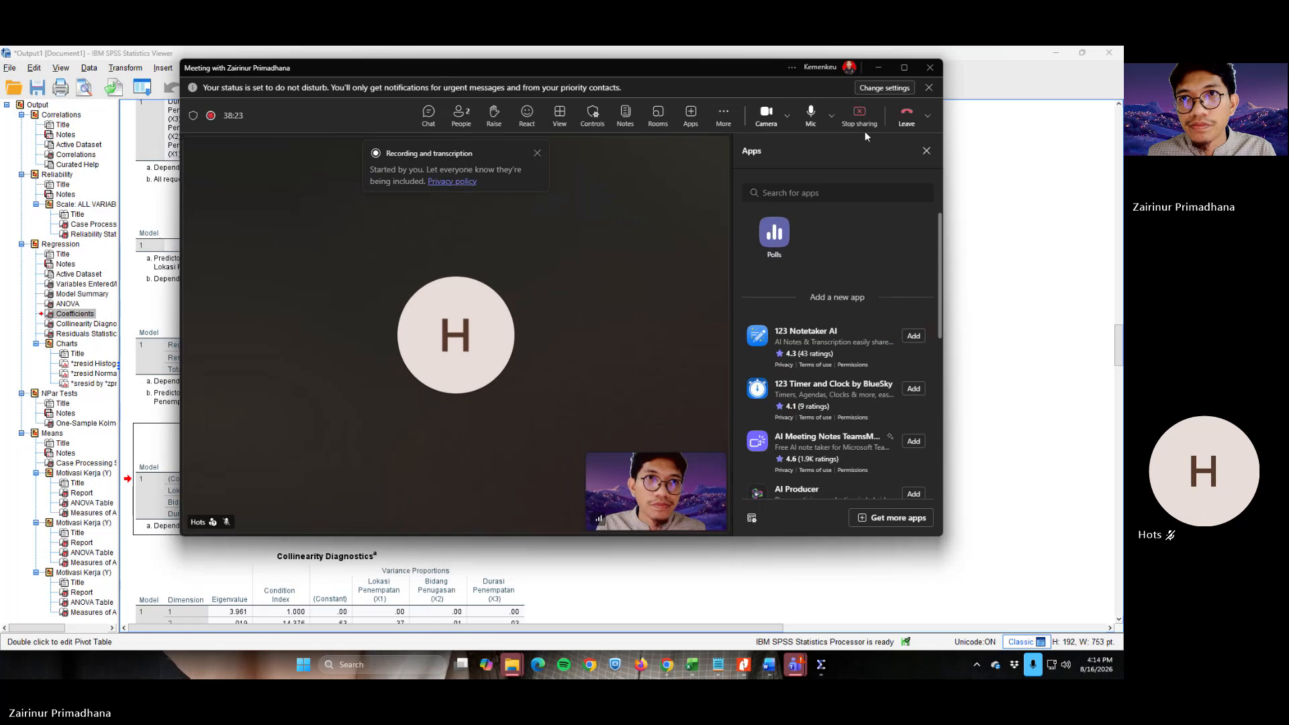
{"action": "left_click", "coordinate": [863, 126]}
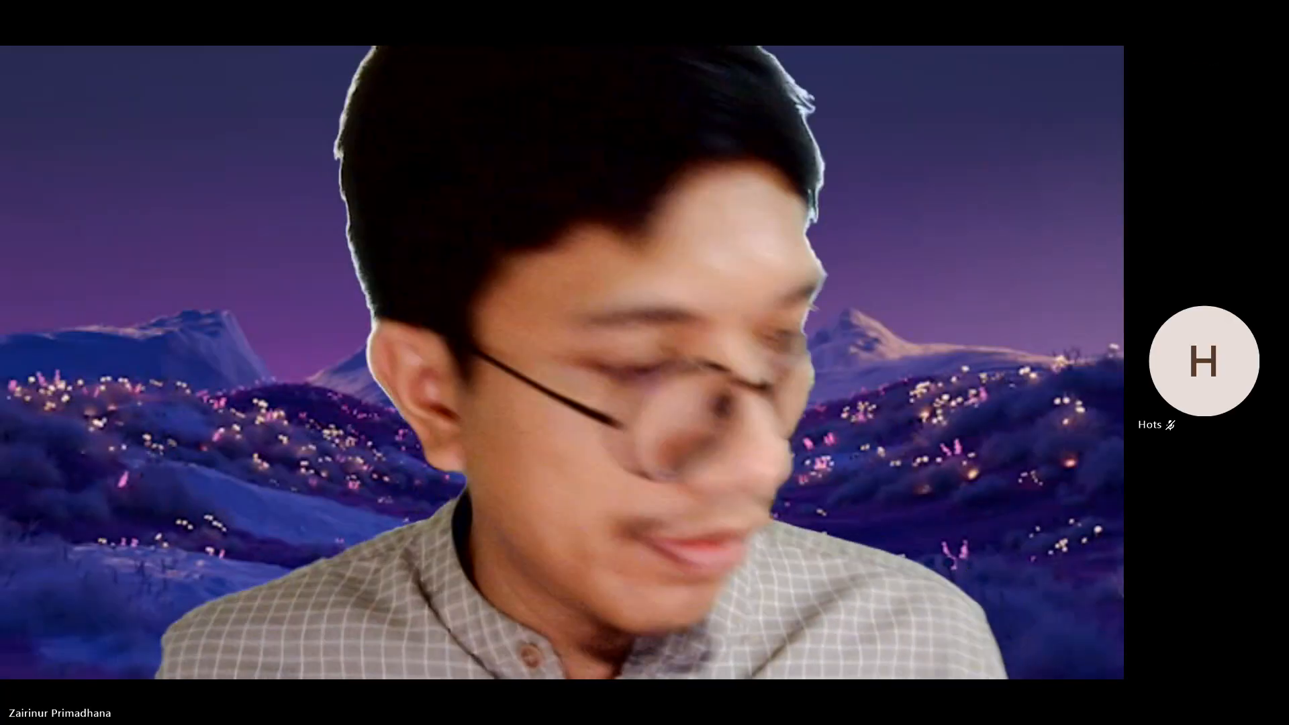